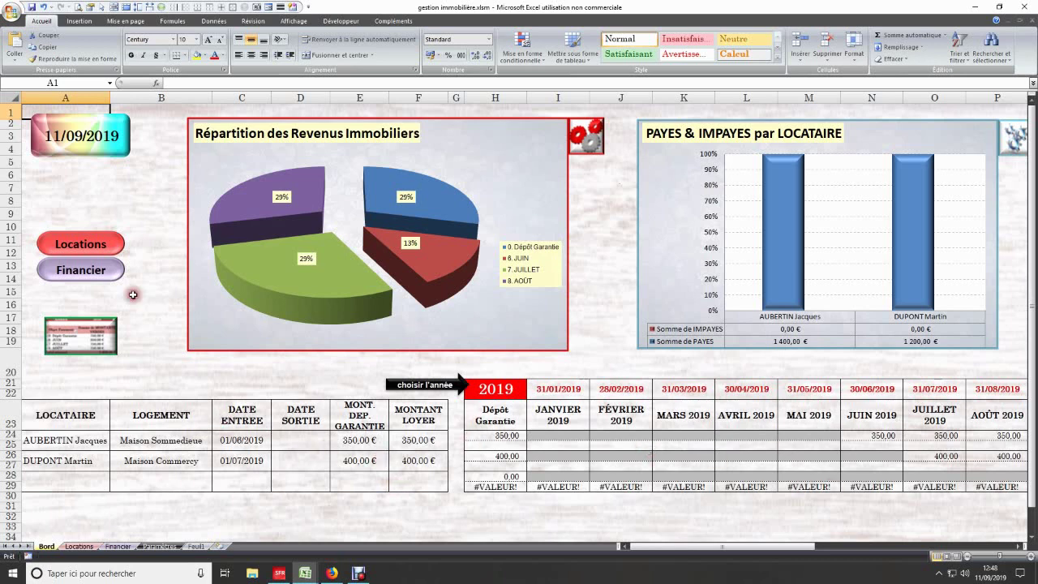
Step: Browse the Locations, Financier and Bord sheets, then go to Paramètres scrolled to the left
left_click(96, 244)
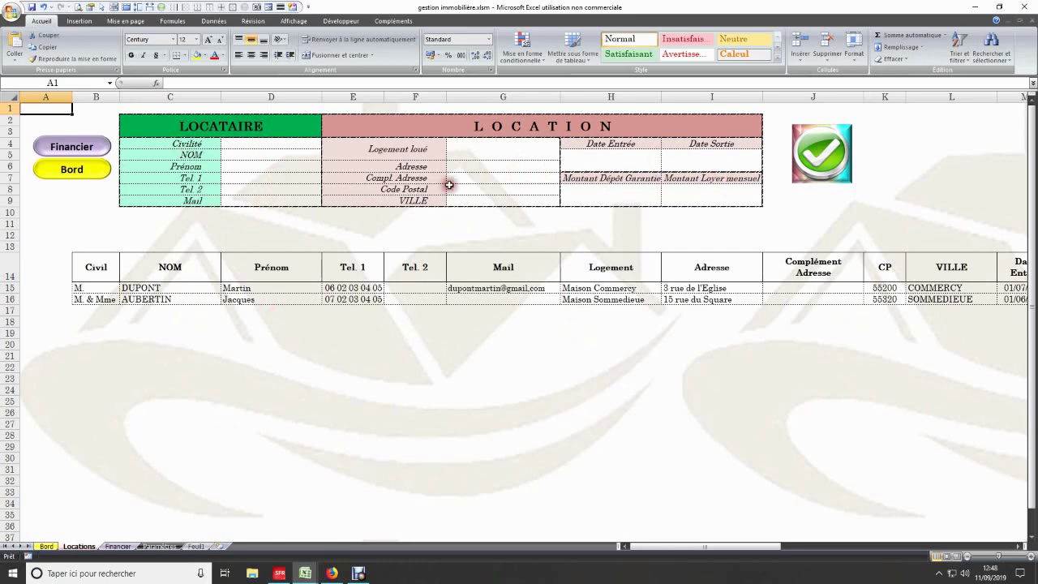
left_click(76, 145)
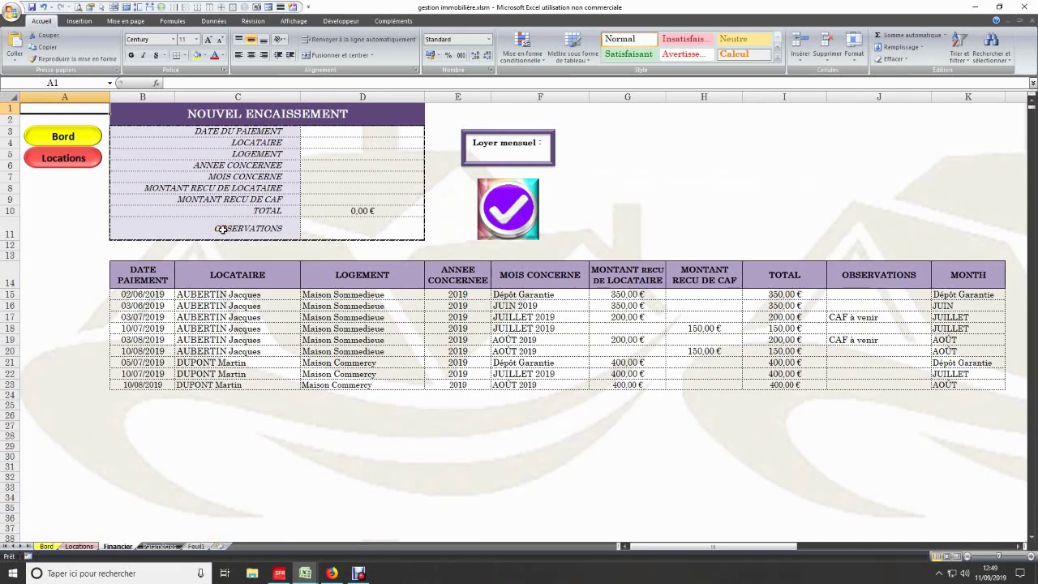
left_click(85, 134)
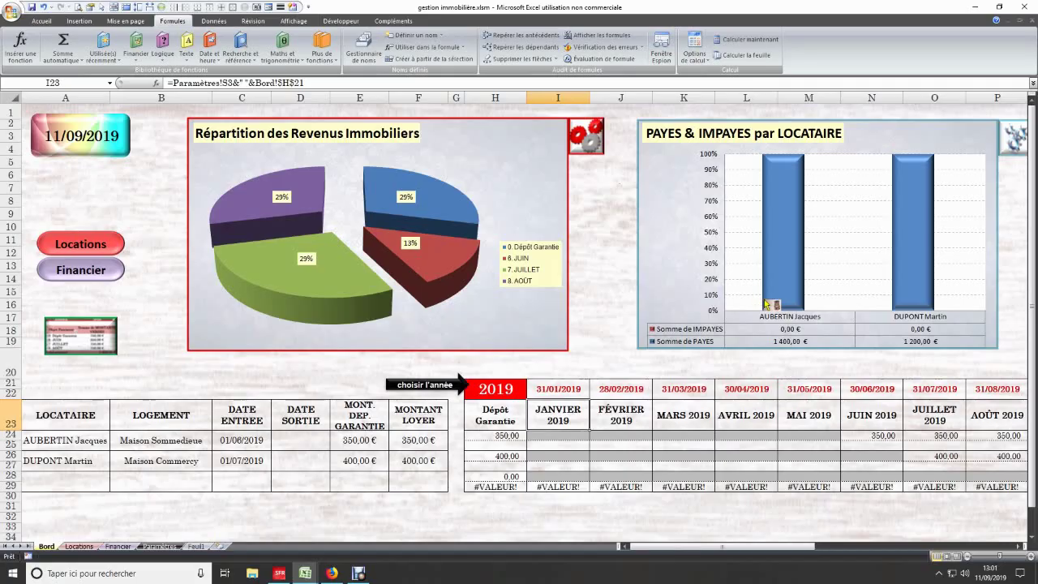
left_click(159, 546)
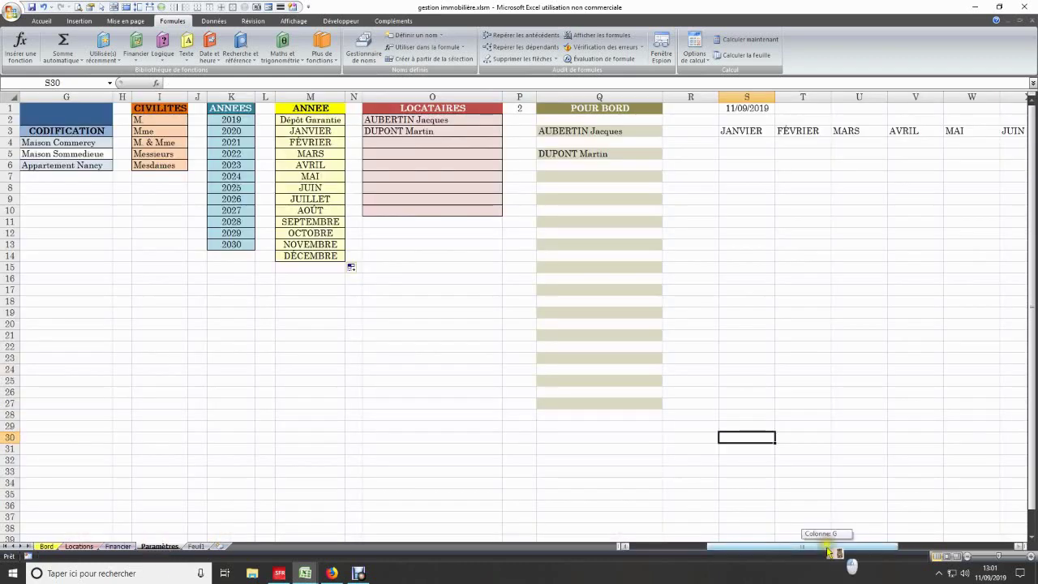
left_click_drag(822, 546, 705, 551)
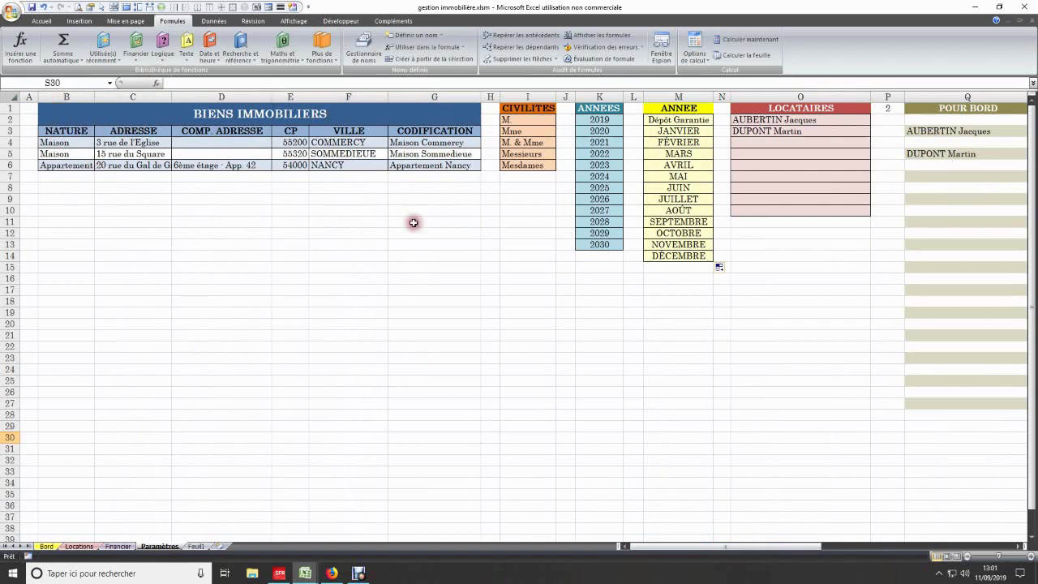
Step: Read the CODIFICATION formula in G4 and NATURE in B4, select G4:G6, and open the defined names
left_click(454, 142)
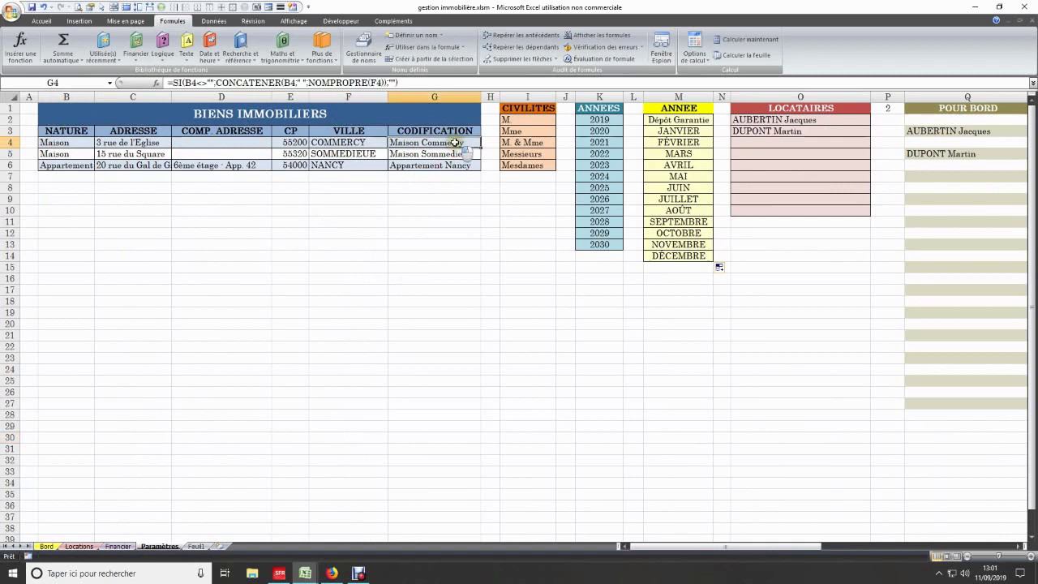
left_click(64, 142)
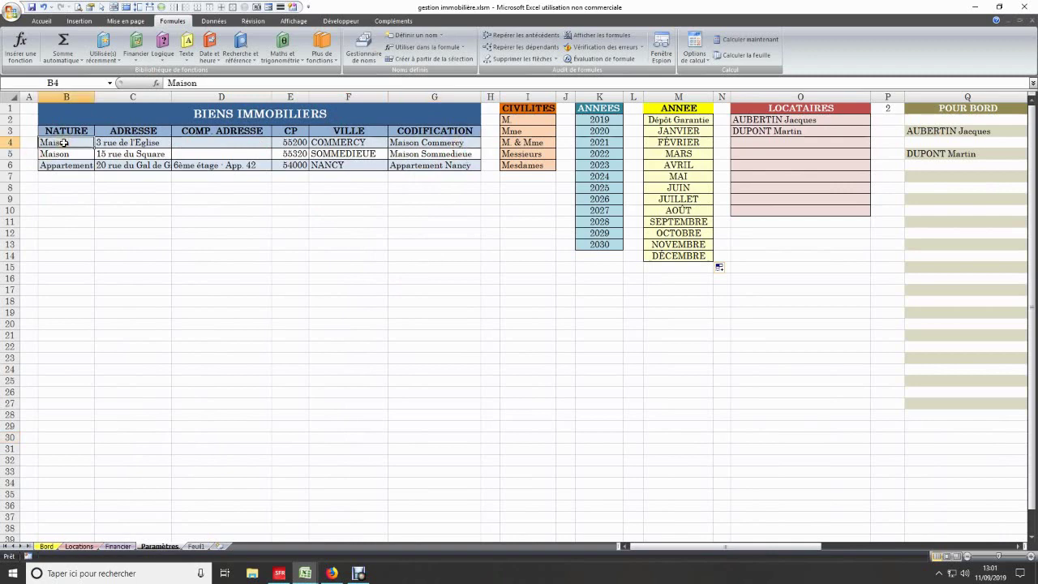
left_click(363, 141)
left_click(442, 142)
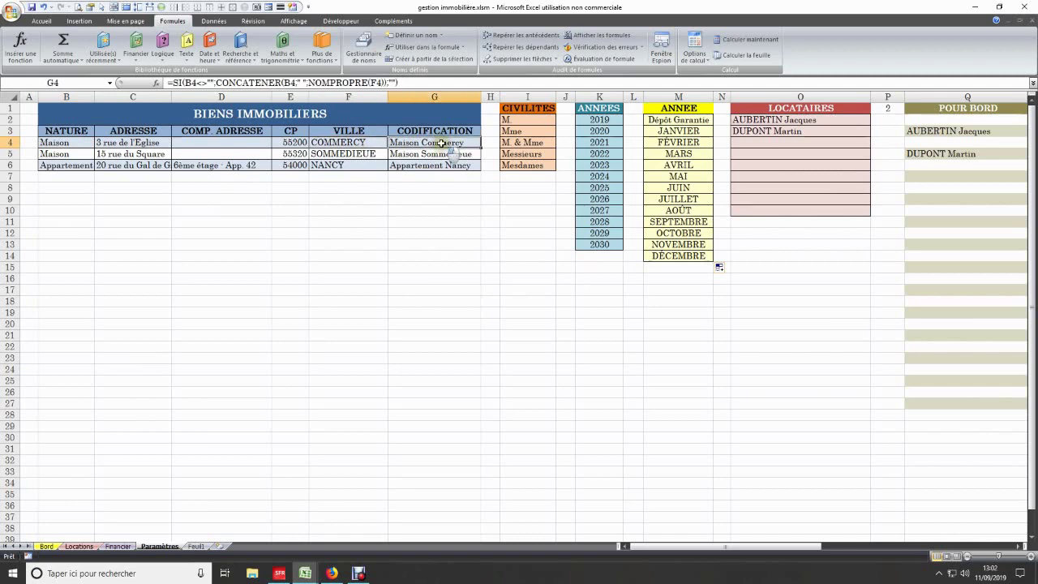
left_click(64, 142)
left_click(339, 141)
left_click(445, 142)
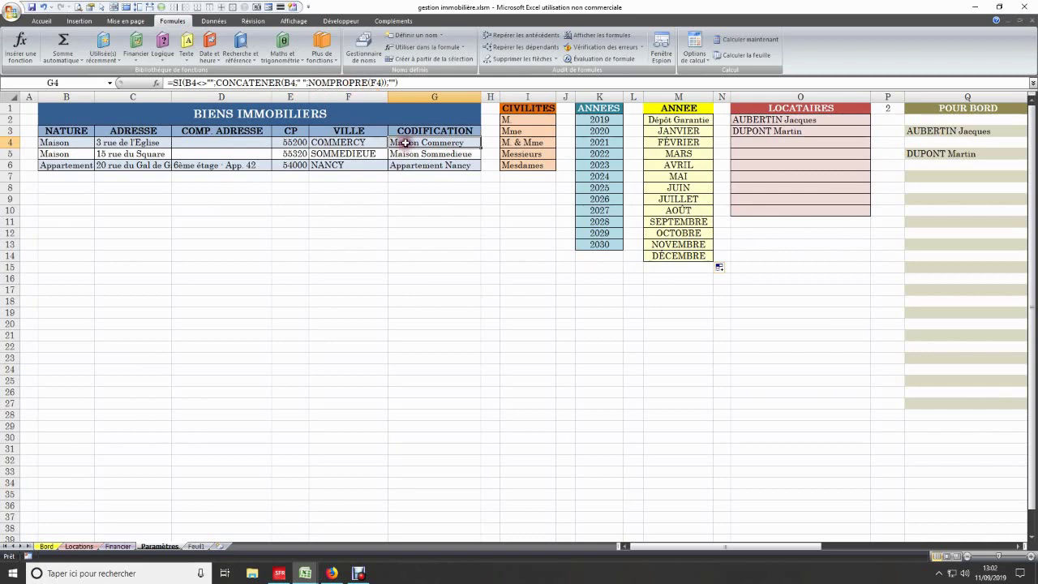
left_click_drag(405, 142, 416, 166)
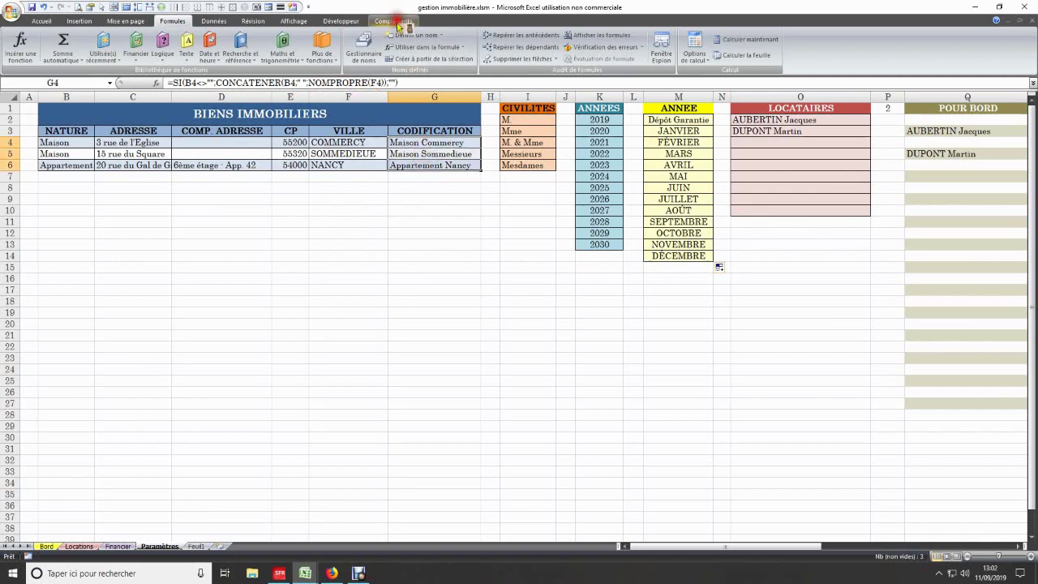
left_click(365, 50)
left_click(566, 216)
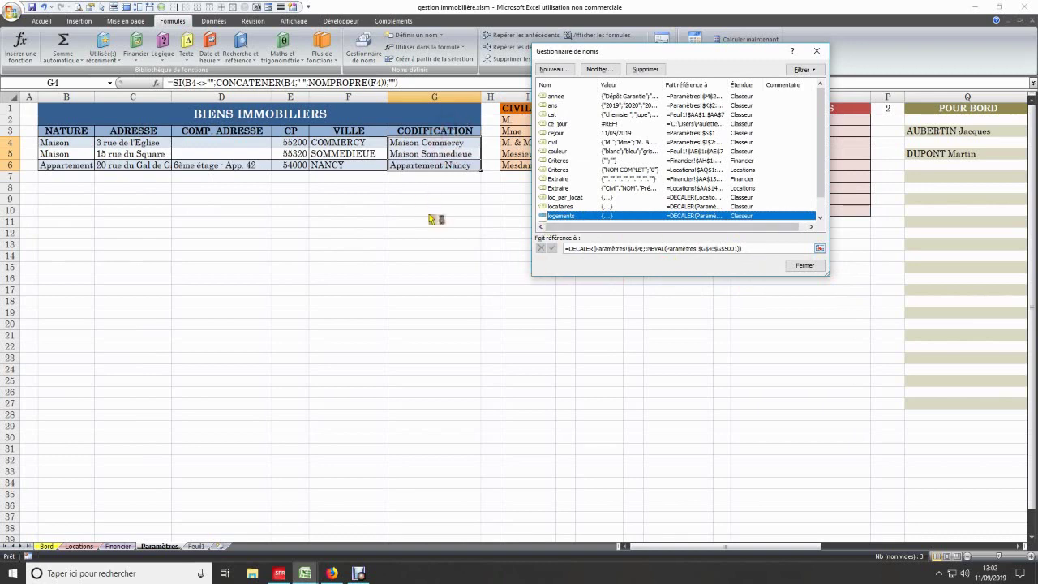
left_click(429, 180)
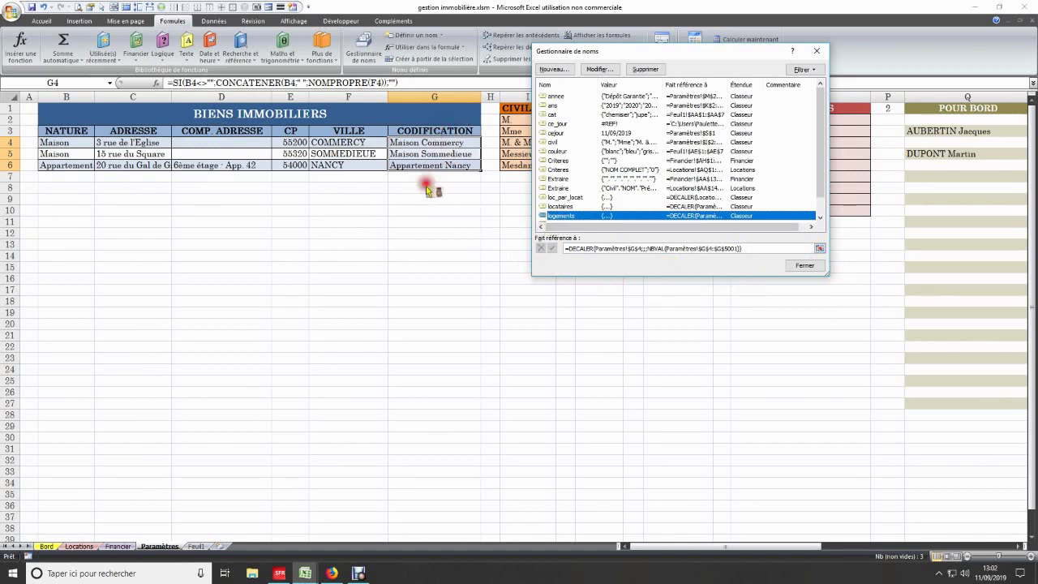
left_click(435, 144)
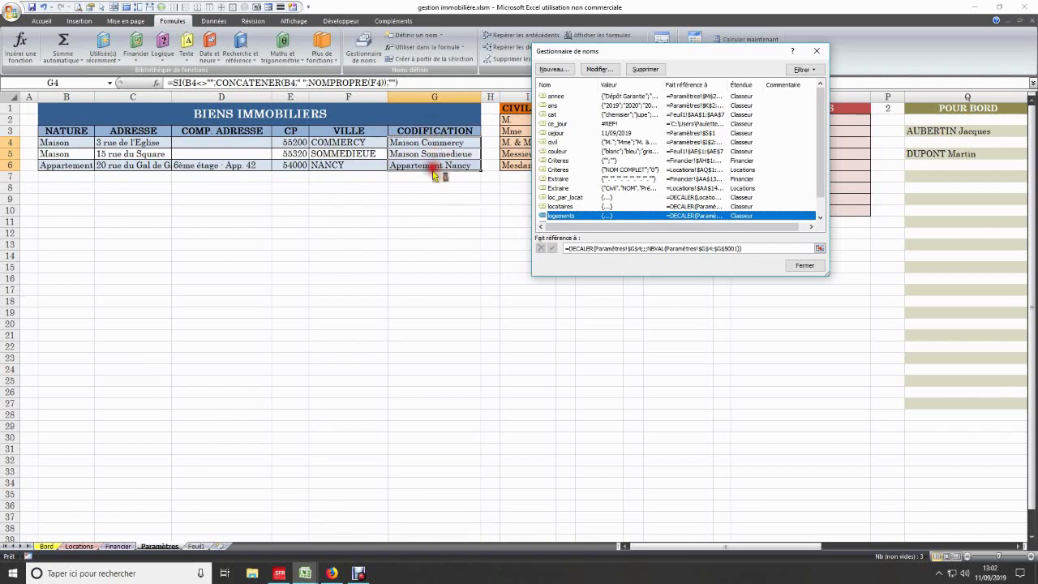
left_click(805, 284)
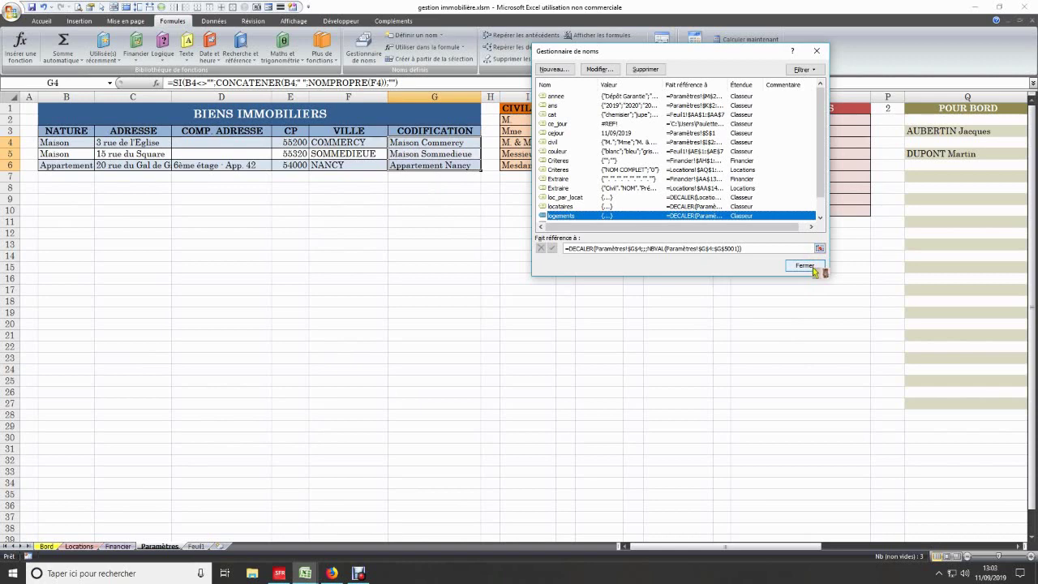
left_click(805, 266)
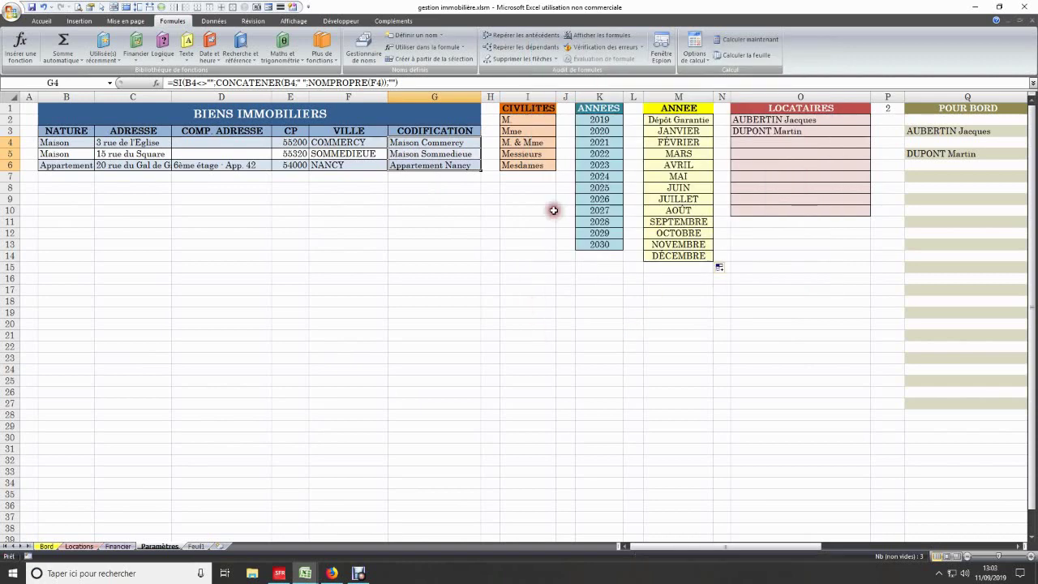
Step: Close Name Manager and select the civilities list I2:I6 and the years list K2:K13
left_click(540, 119)
left_click_drag(540, 120, 540, 164)
type("civil")
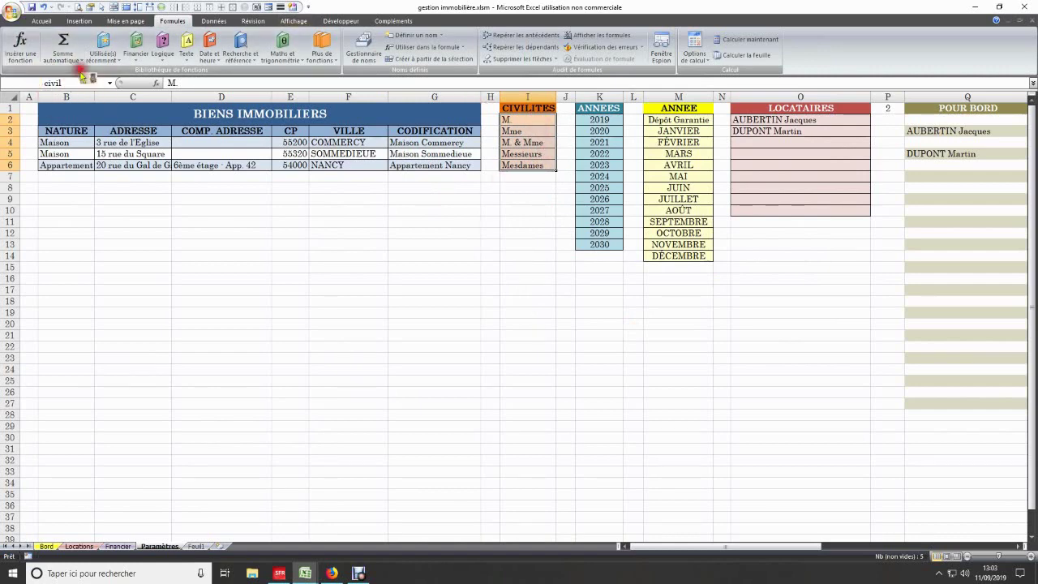
left_click(541, 302)
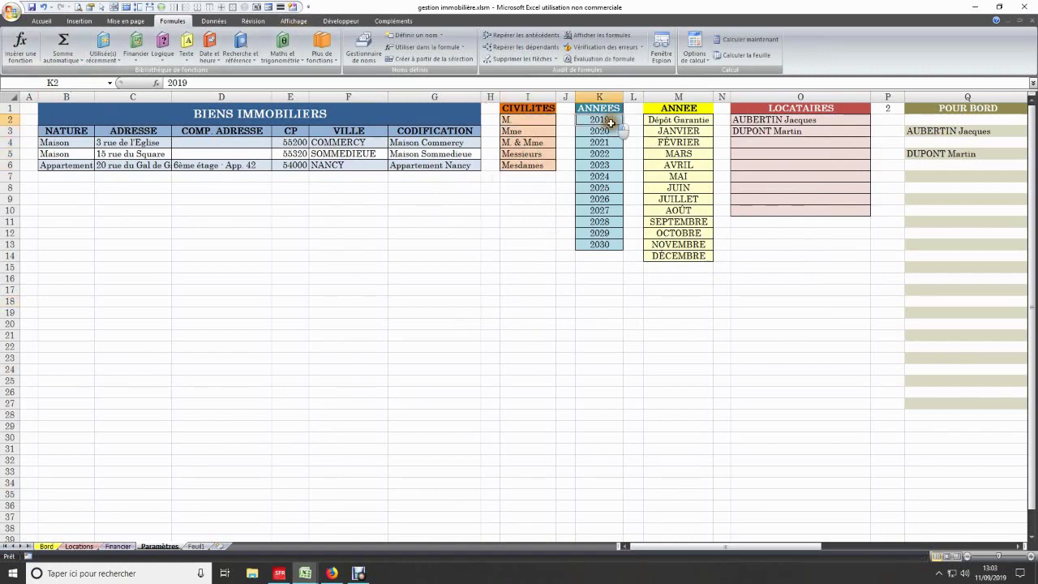
left_click_drag(605, 120, 610, 244)
left_click(47, 549)
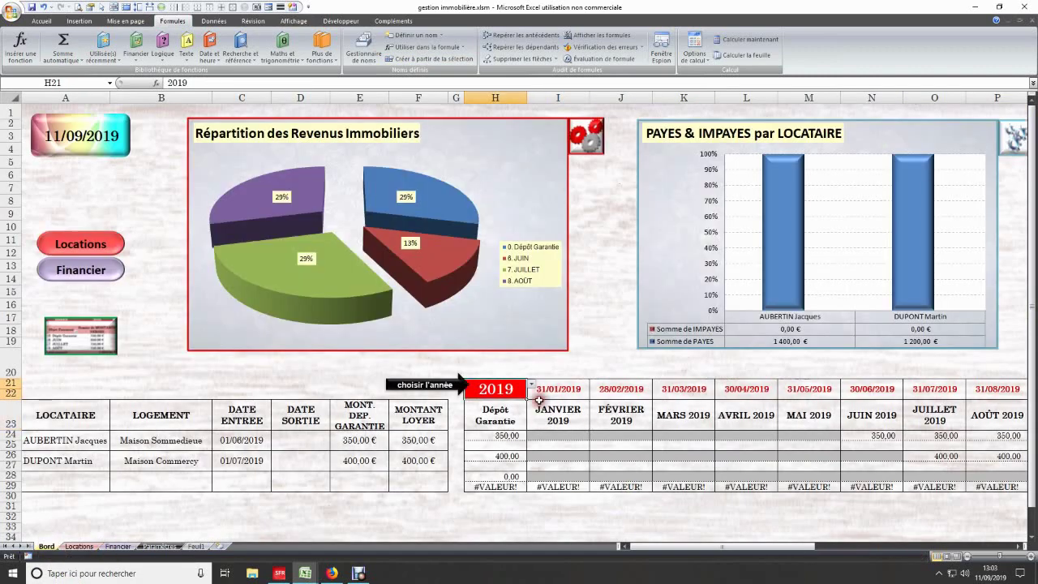
left_click(164, 548)
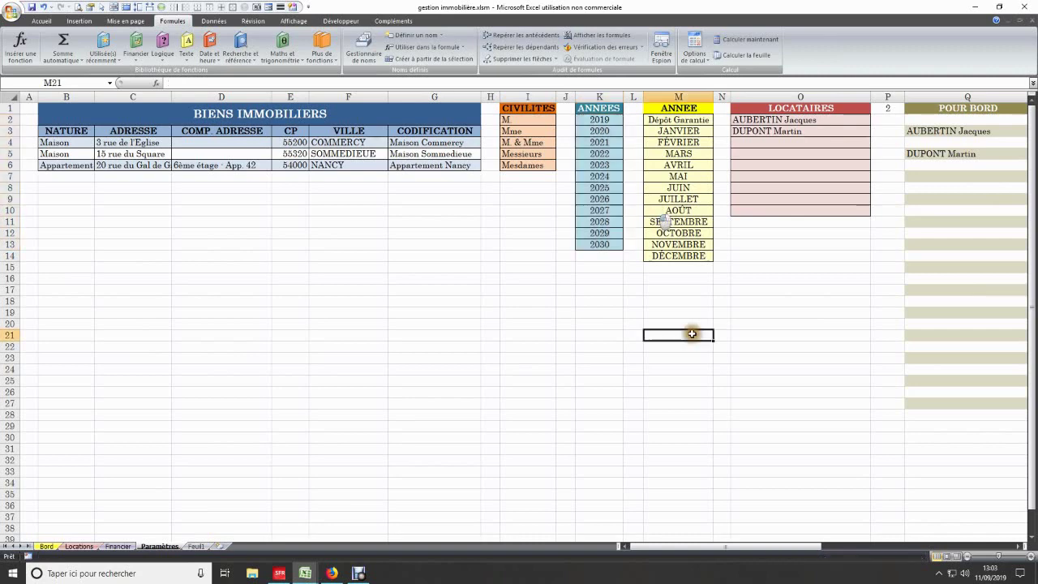
Step: Select the month list M2:M14 and compare it with the Financier MOIS CONCERNE dropdown
left_click(685, 120)
left_click_drag(685, 120, 679, 257)
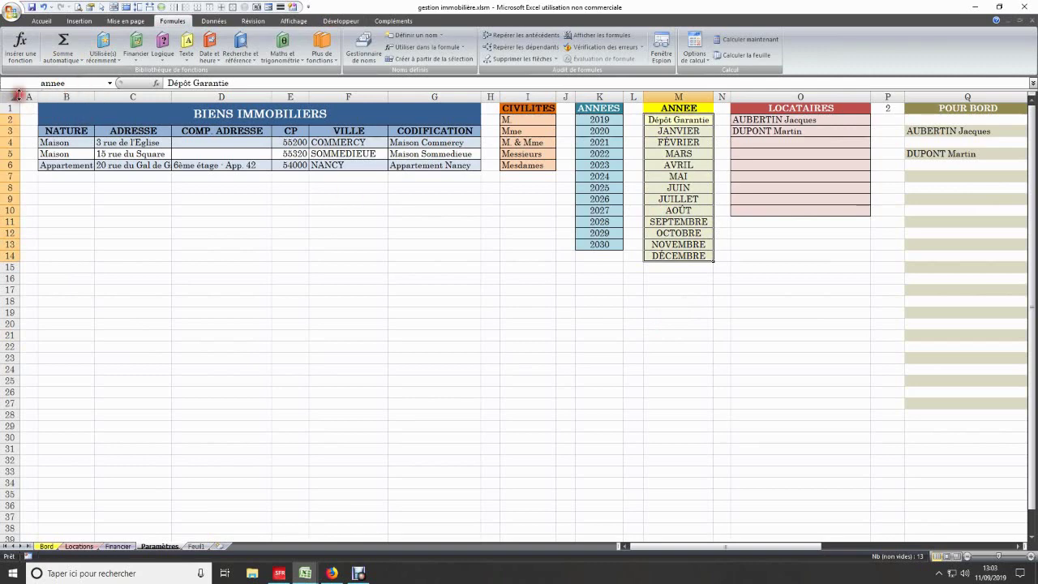
mouse_move(707, 121)
left_mouse_down()
mouse_move(126, 551)
mouse_move(329, 174)
mouse_move(428, 182)
left_mouse_up()
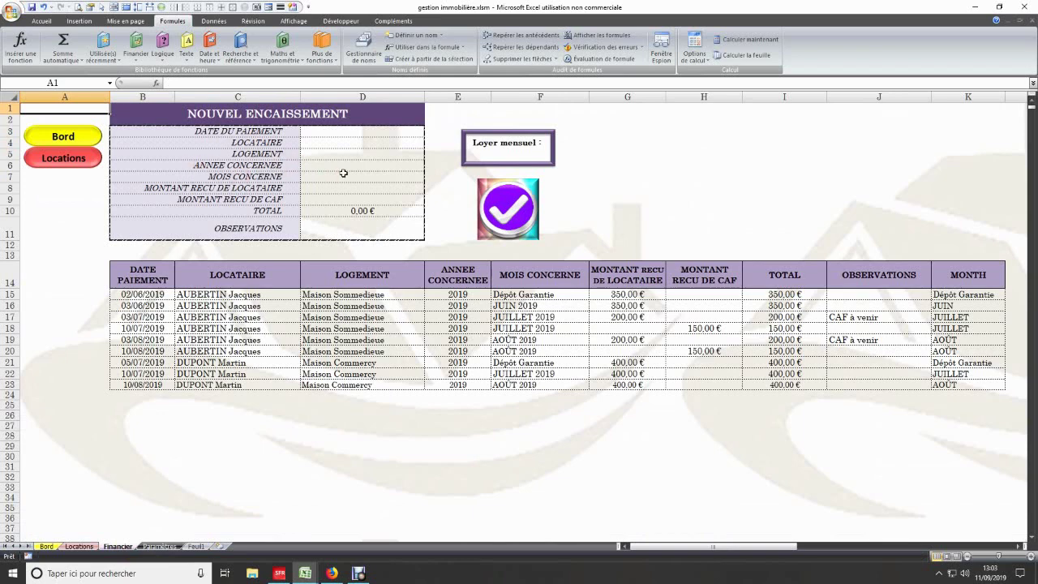
left_click(428, 179)
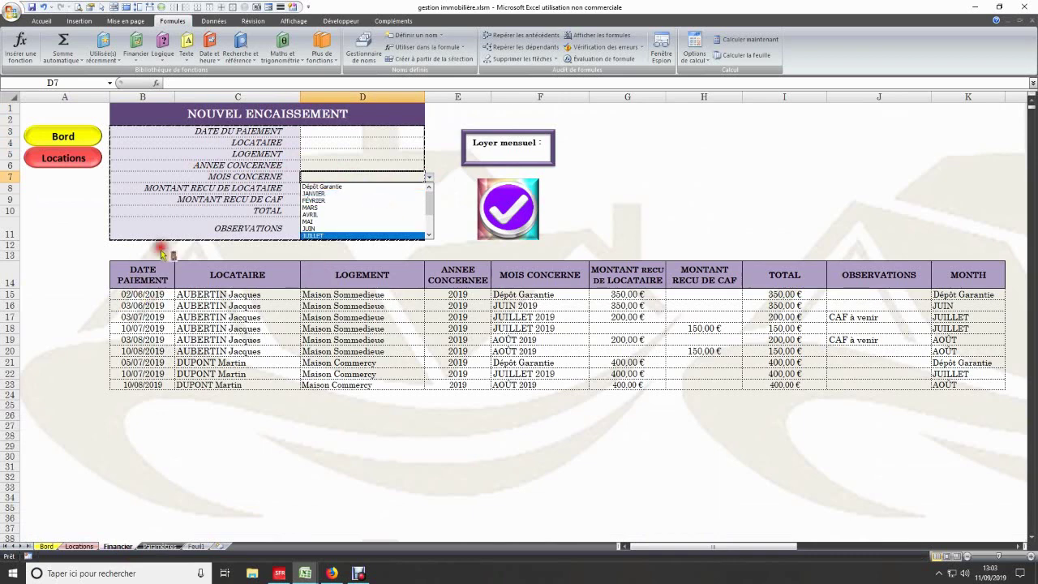
left_click(162, 548)
left_click(166, 548)
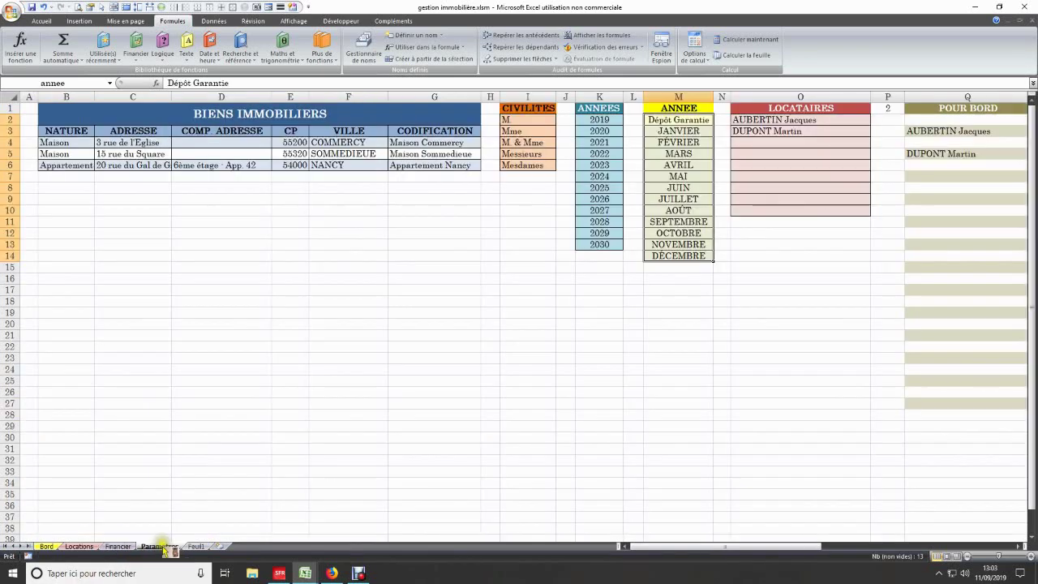
Step: Check the JANVIER, FÉVRIER, AOÛT and DÉCEMBRE month cells, then go back to Bord
left_click(649, 347)
left_click(693, 133)
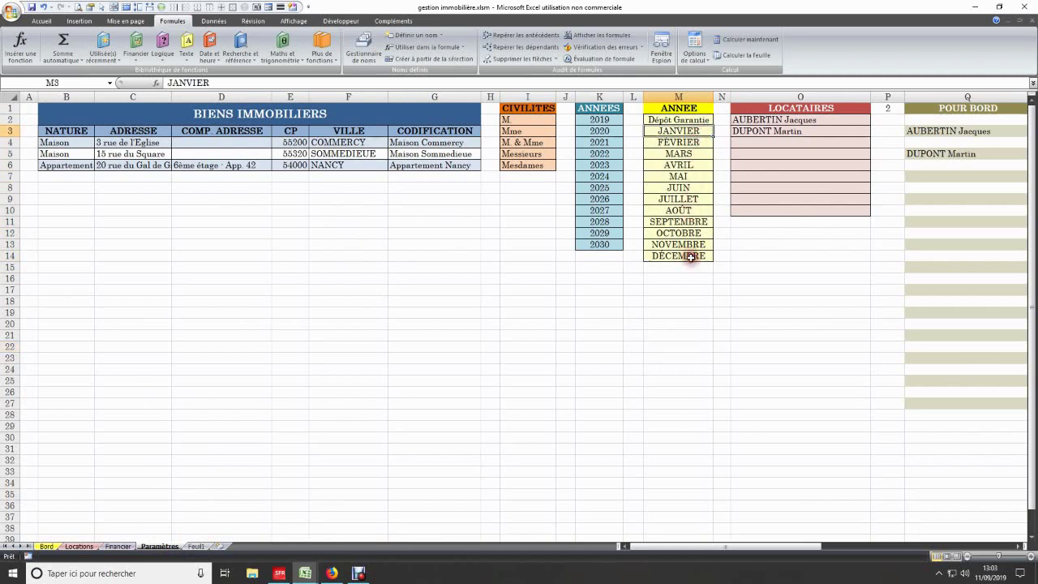
left_click(696, 142)
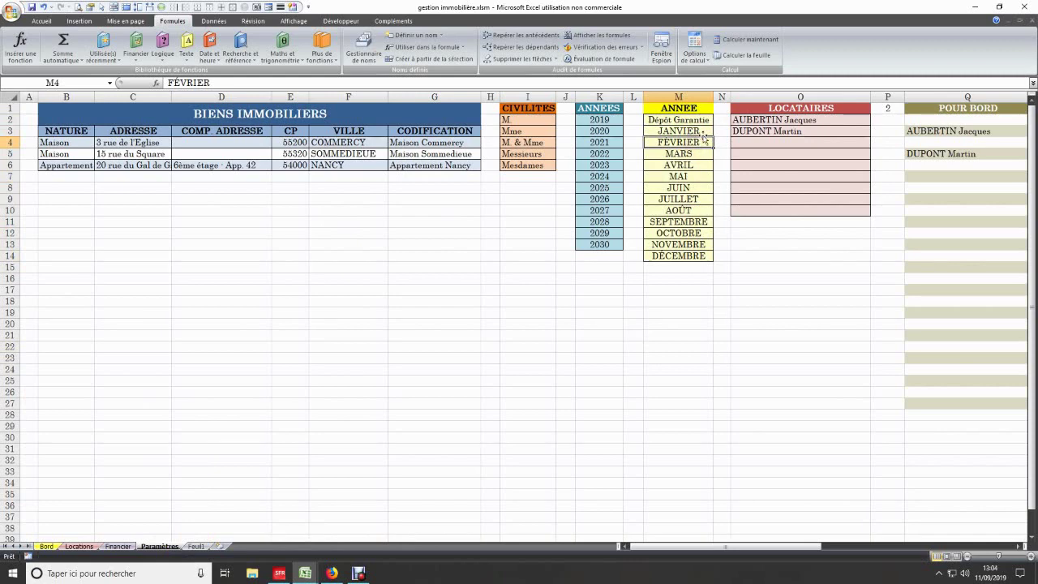
left_click(694, 212)
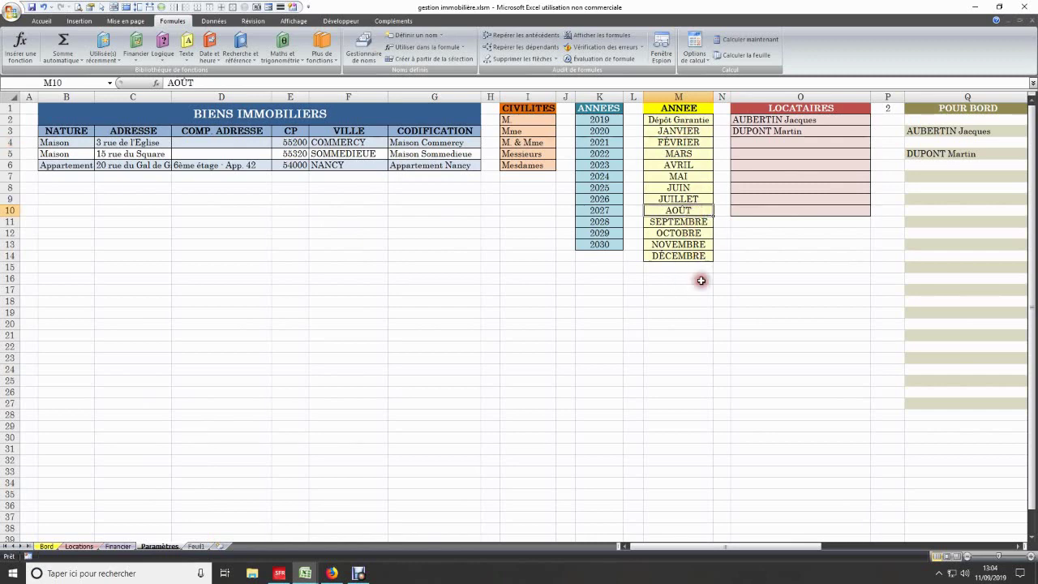
left_click(687, 256)
left_click(671, 305)
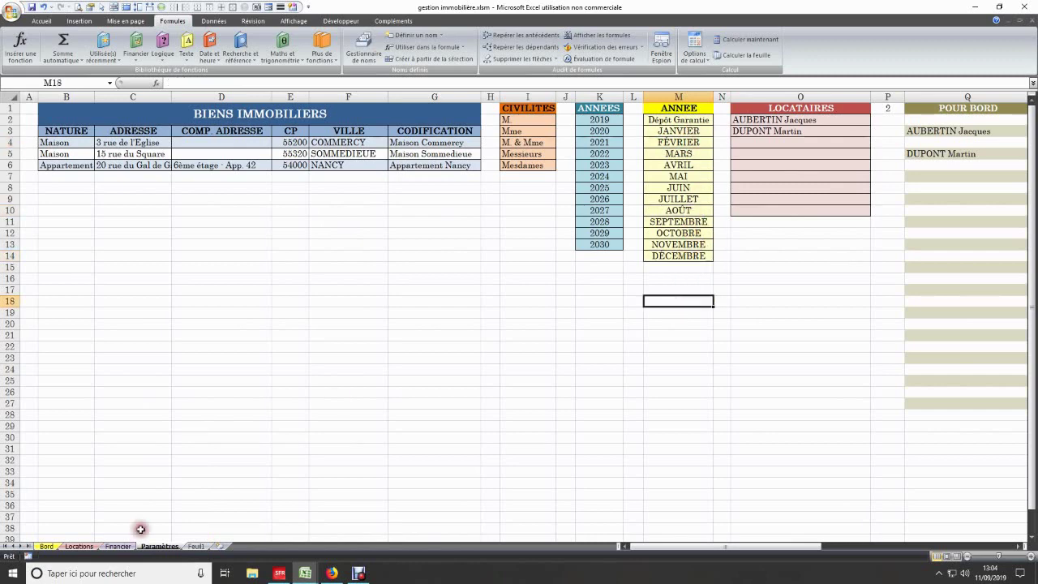
left_click(46, 546)
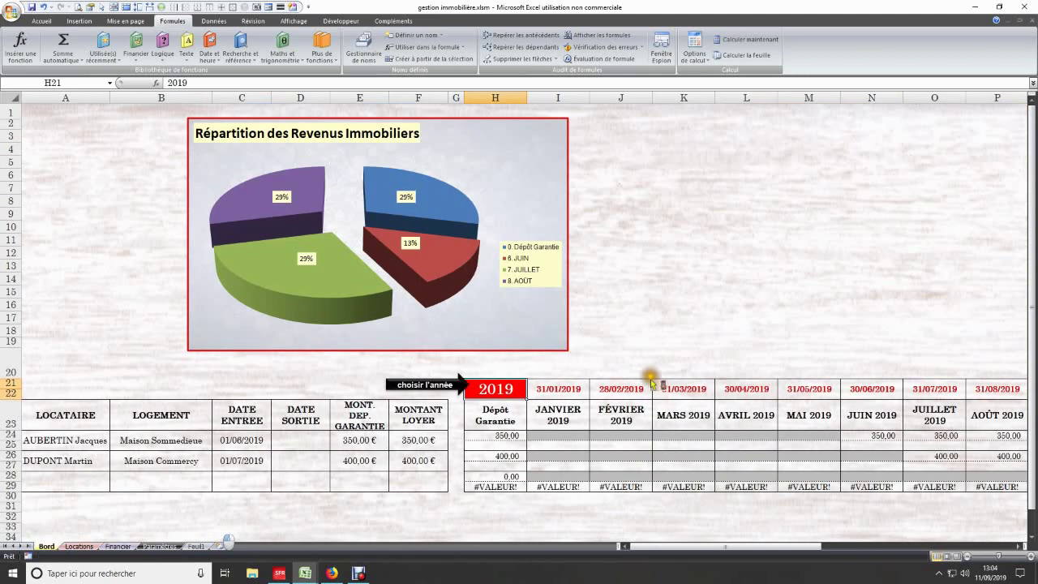
Step: After checking Bord's I23 formula, fill-drag JANVIER down column M to DÉCEMBRE on Paramètres
left_click(558, 414)
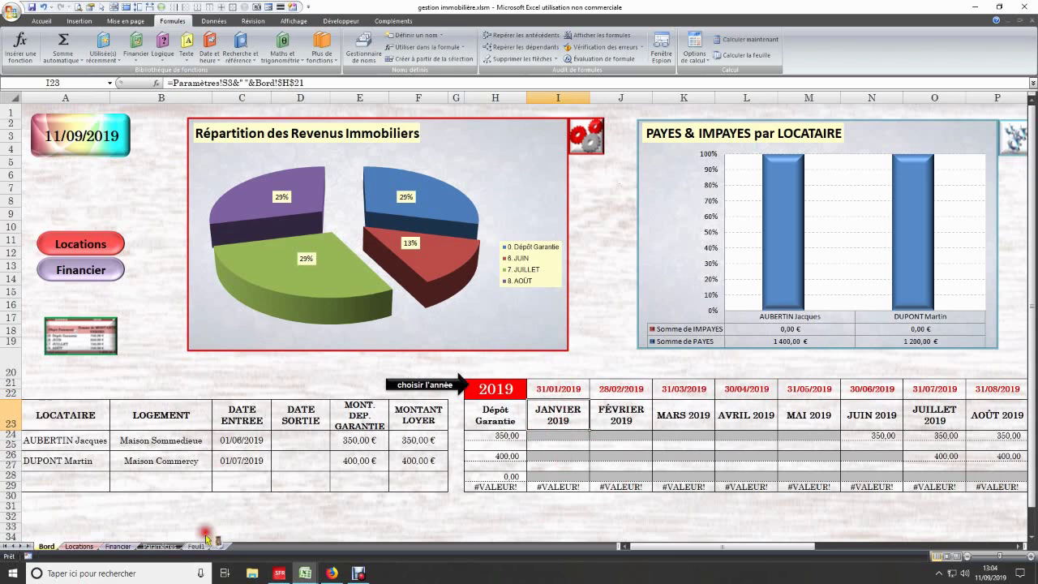
left_click(161, 545)
left_click(695, 142)
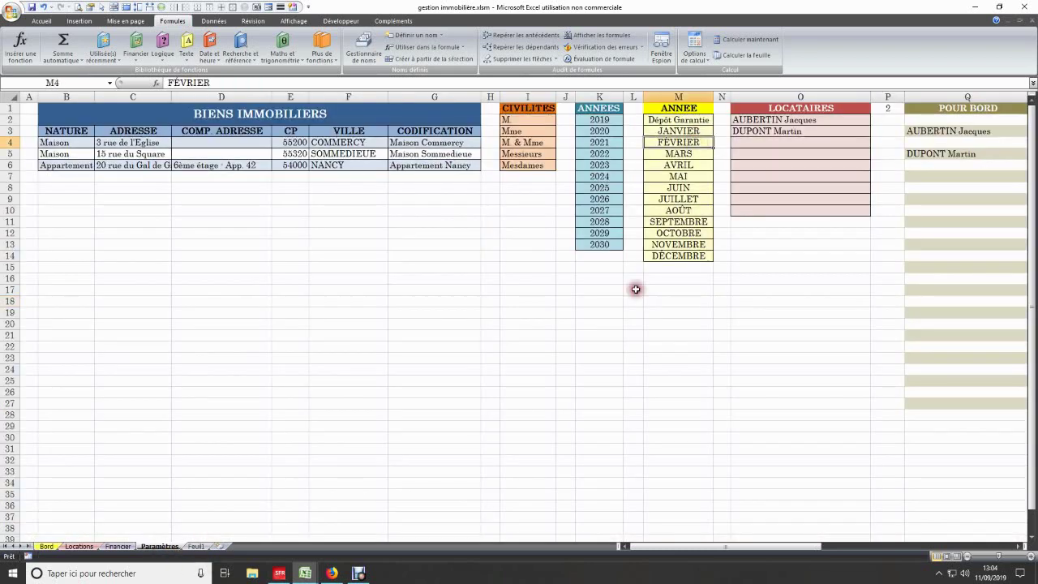
left_click(753, 403)
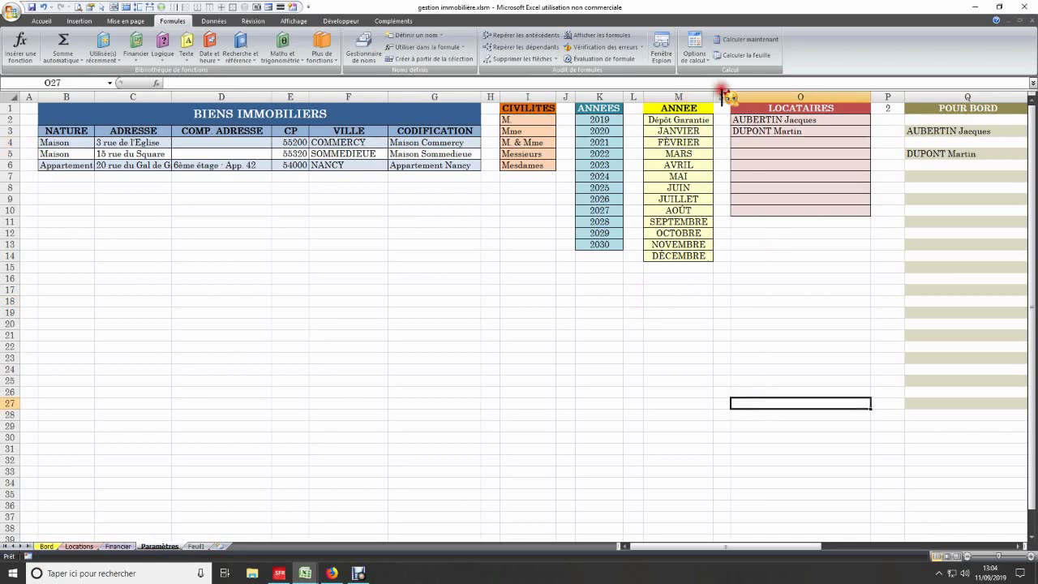
left_click(698, 131)
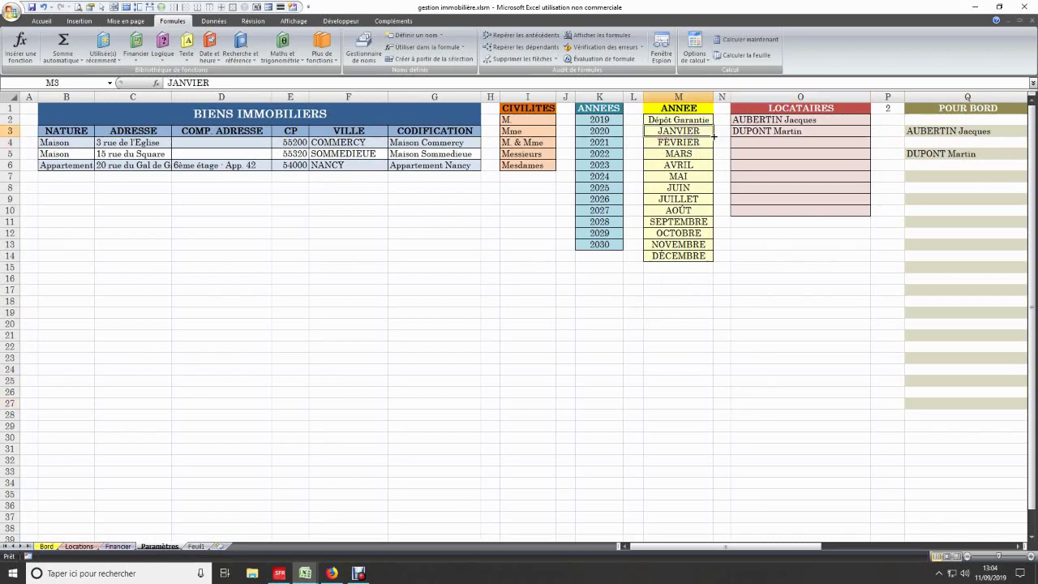
left_click_drag(714, 136, 728, 261)
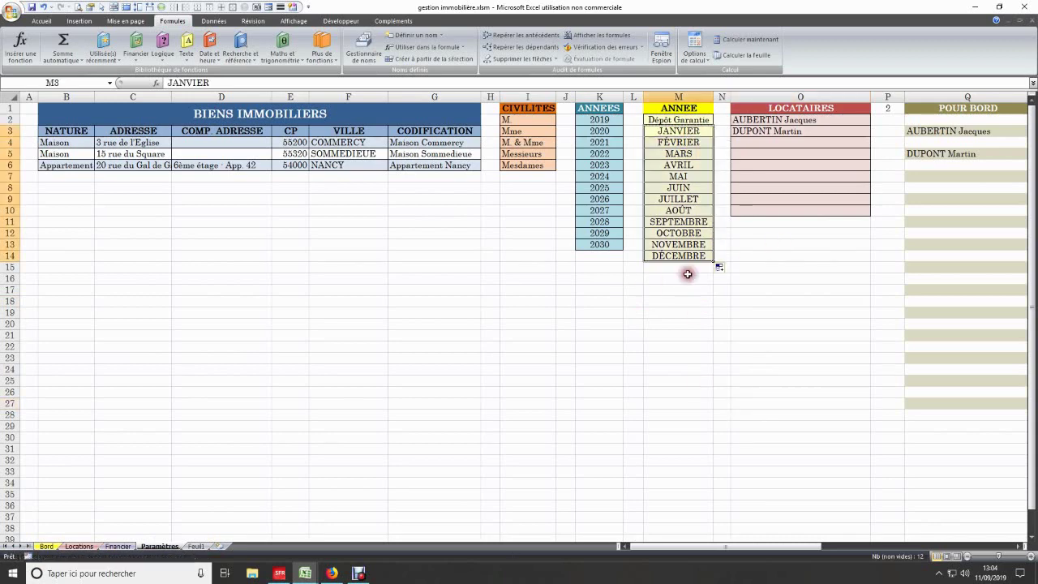
left_click(686, 278)
left_click(679, 255)
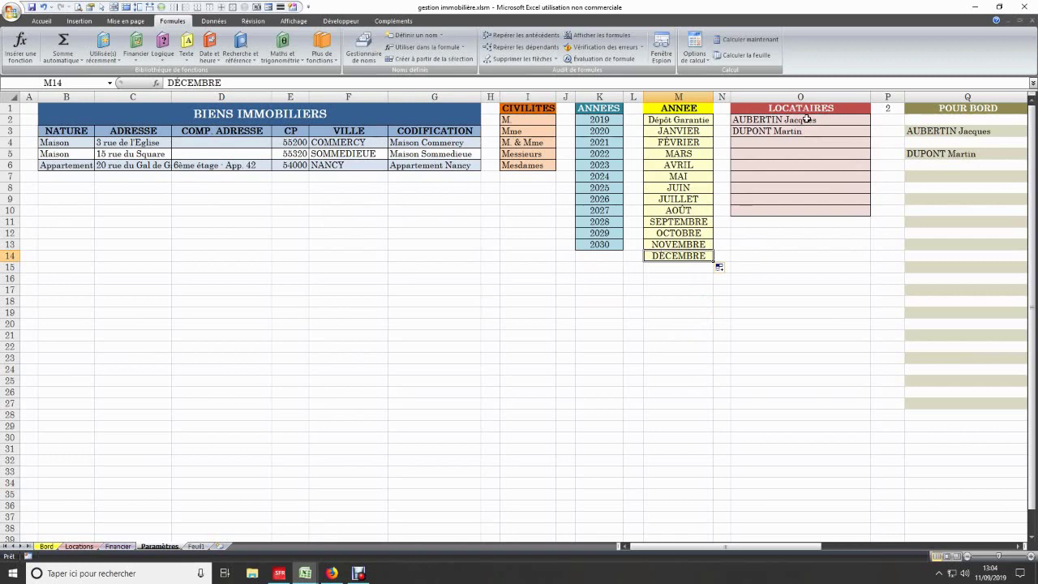
Step: Select the tenant cells O2:O10 and open the list of defined names
left_click_drag(803, 119, 797, 206)
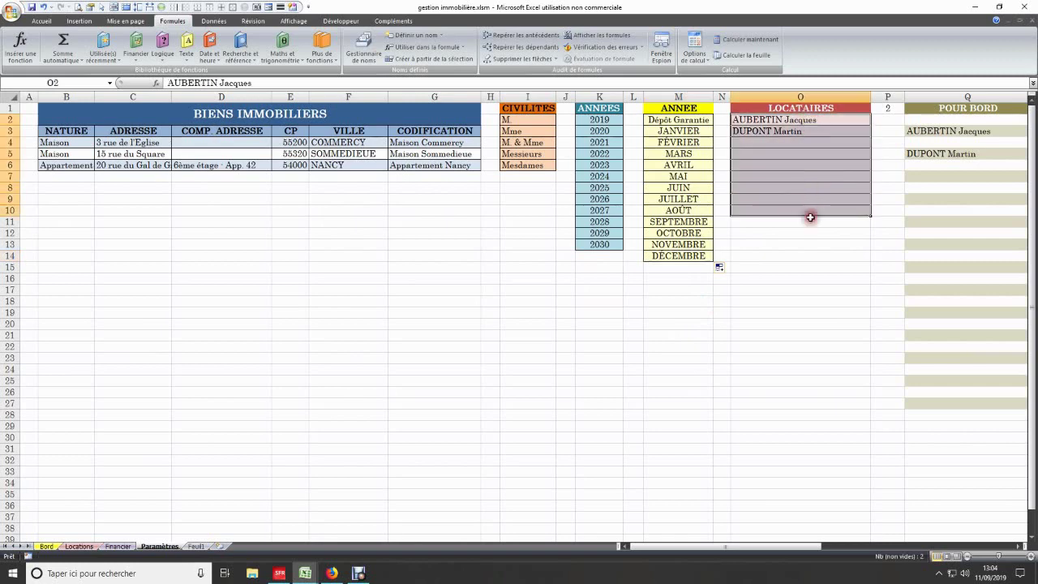
left_click(801, 187)
left_click_drag(791, 119, 788, 162)
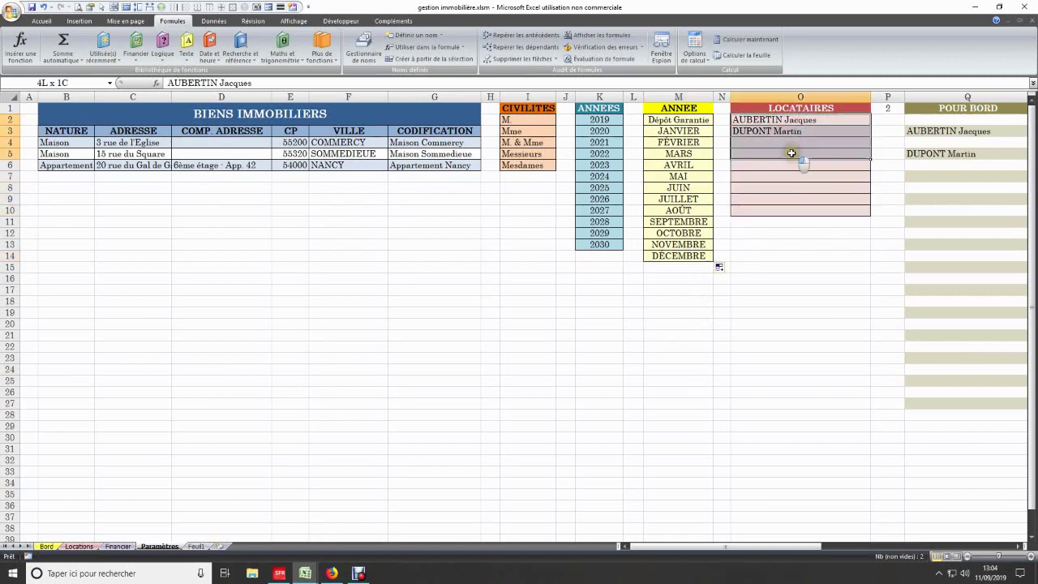
left_click(806, 186)
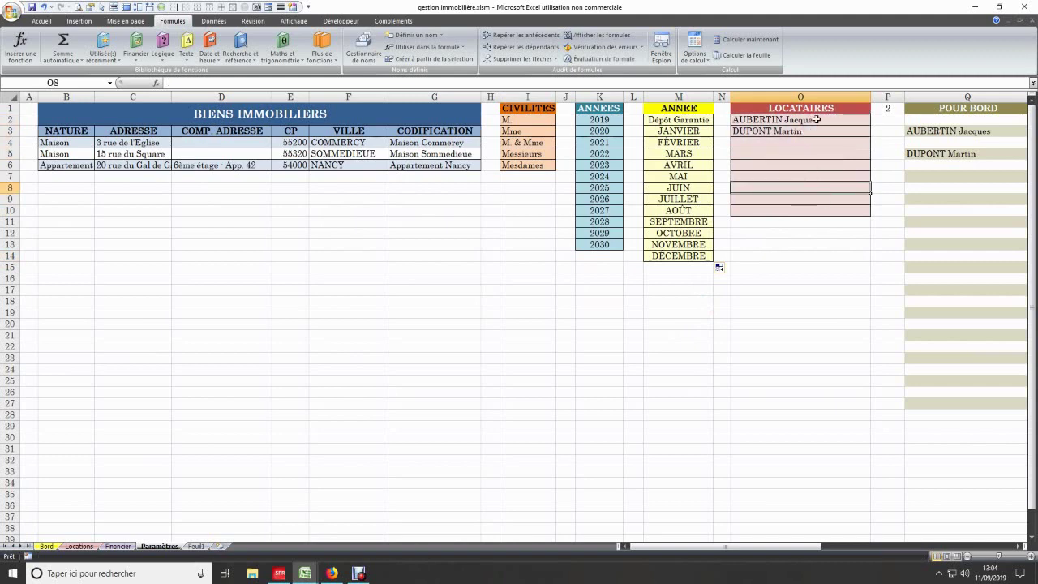
left_click_drag(817, 119, 814, 211)
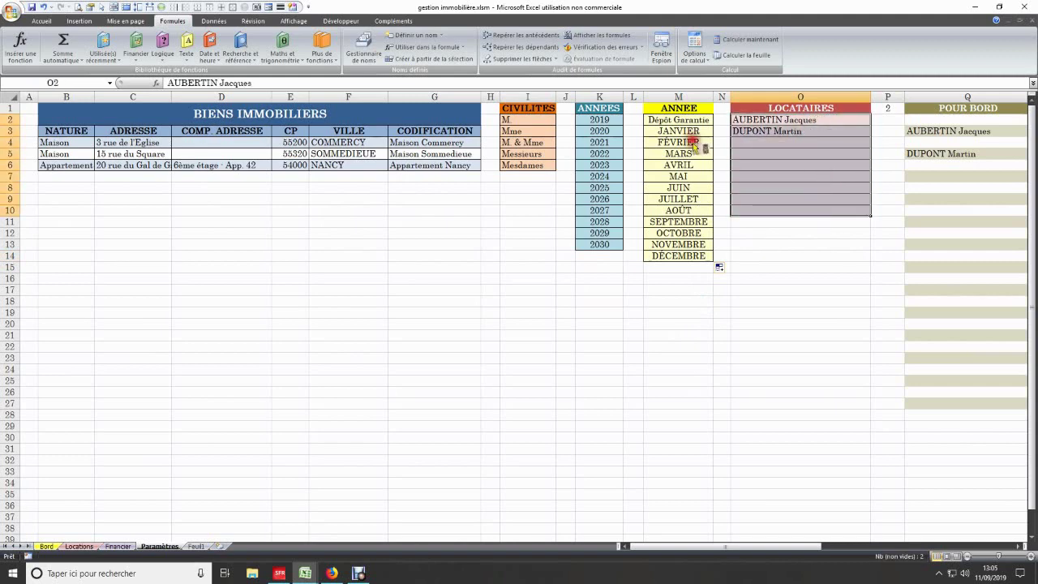
left_click(363, 48)
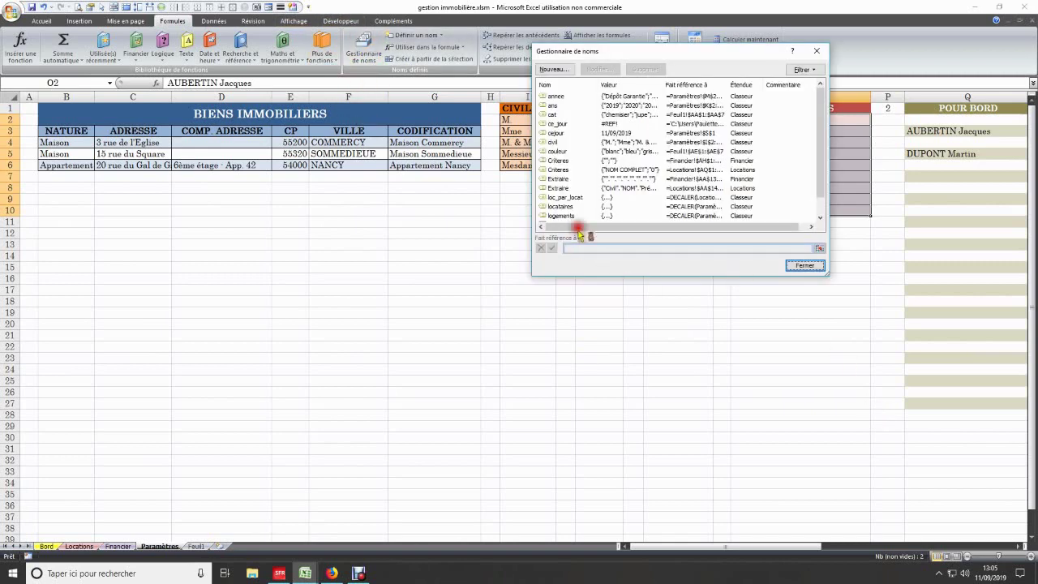
Step: Highlight the column O range the locataires DECALER formula covers, then close Name Manager
left_click(561, 206)
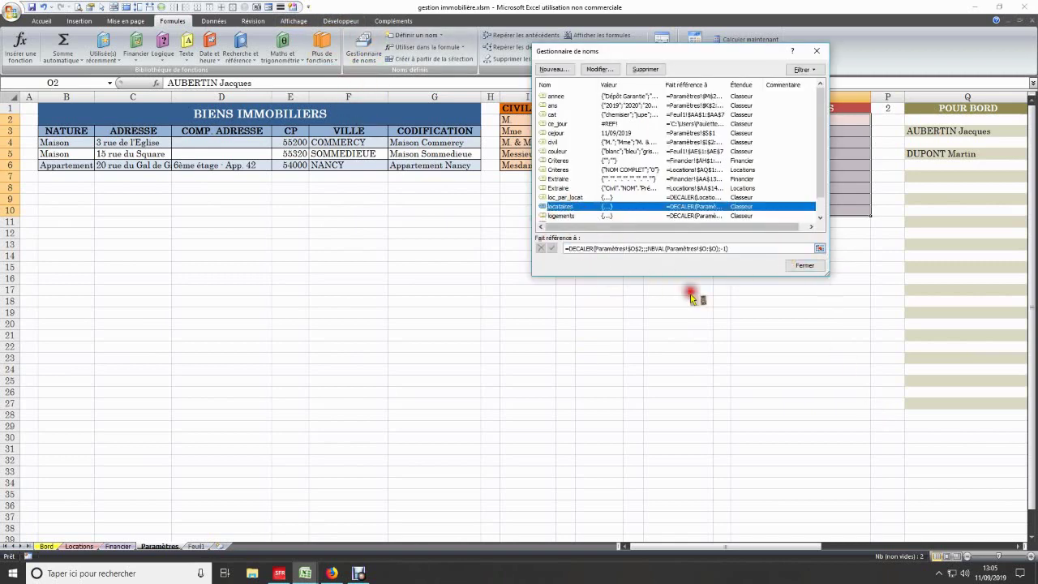
left_click(818, 249)
left_click(818, 248)
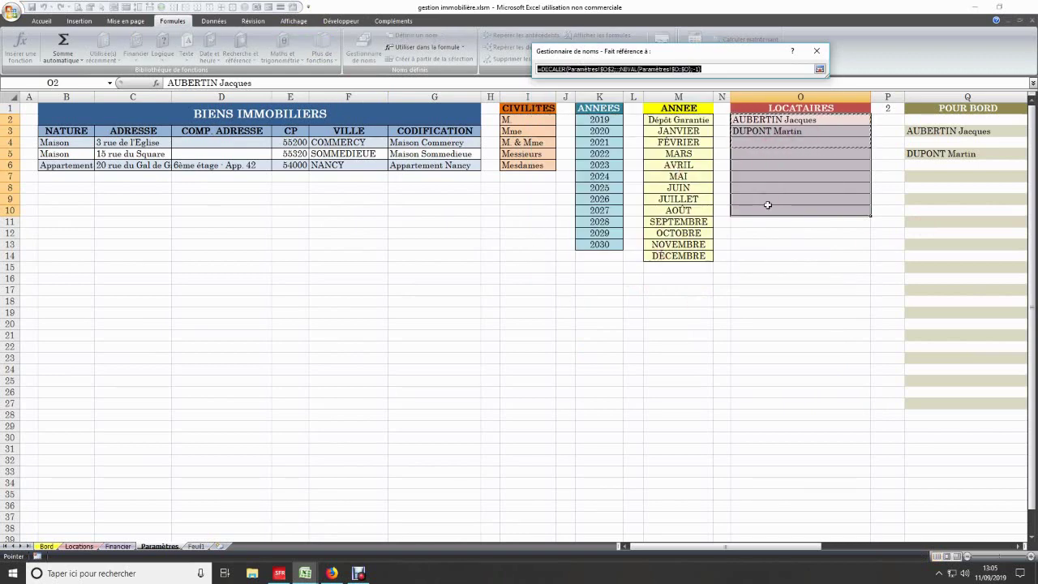
left_click(818, 72)
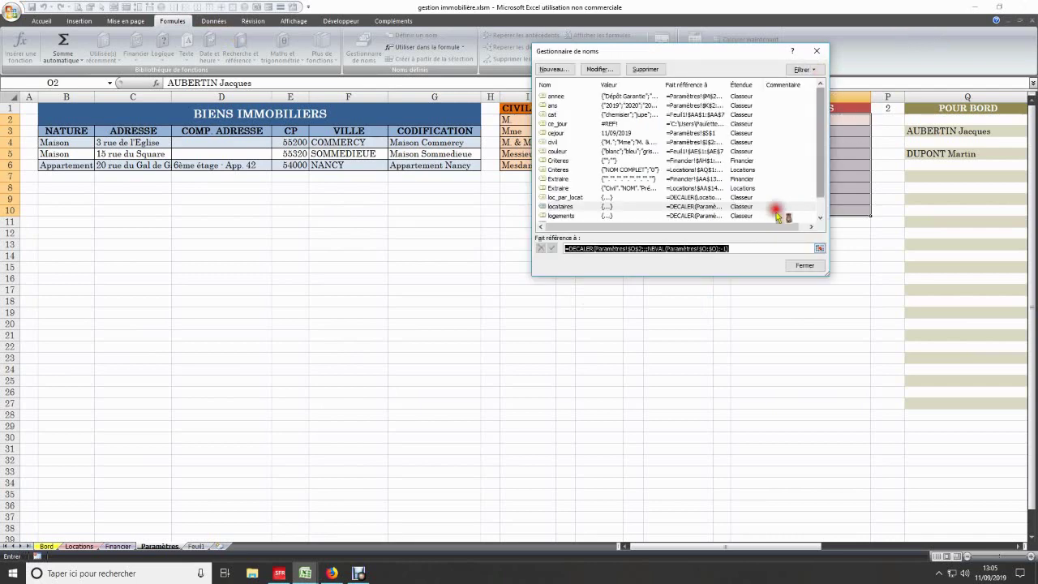
left_click(805, 270)
left_click(791, 154)
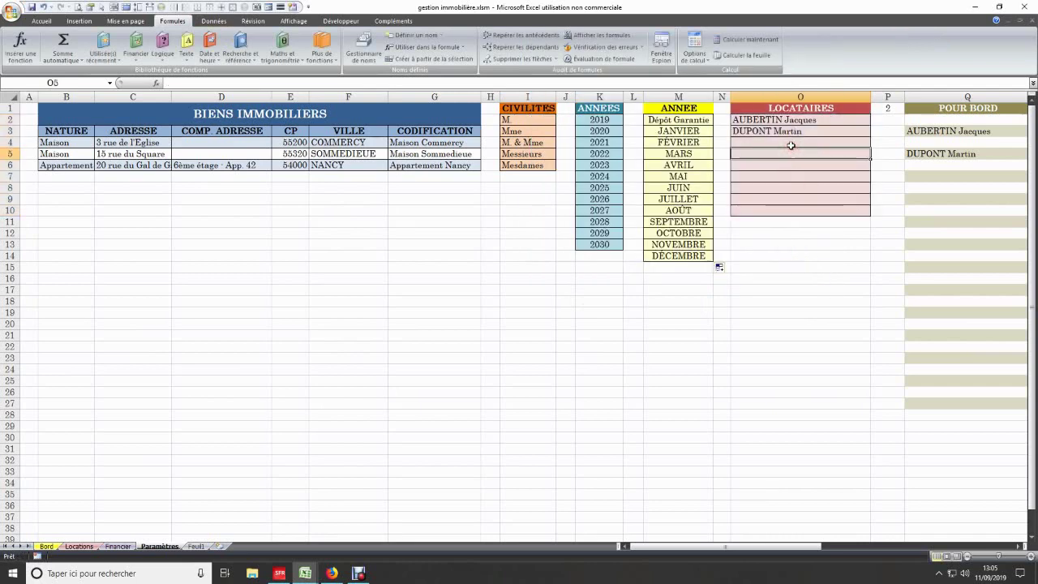
left_click(963, 197)
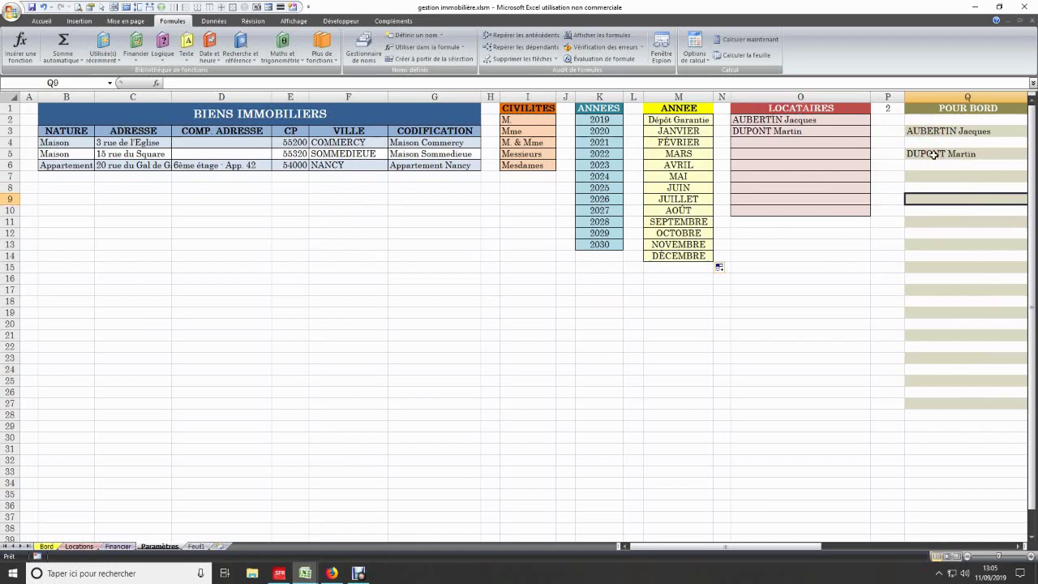
left_click(46, 546)
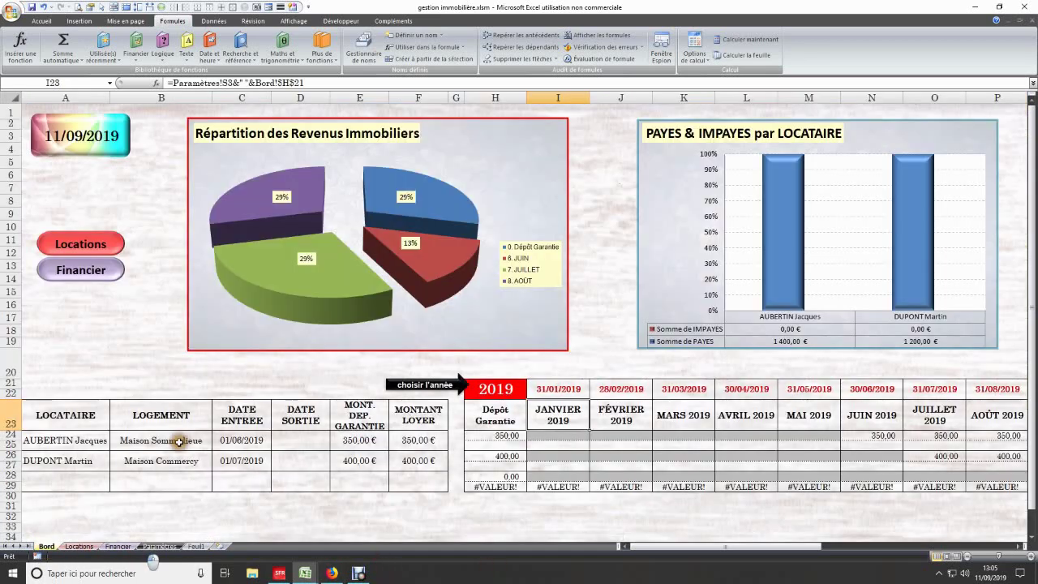
left_click(34, 449)
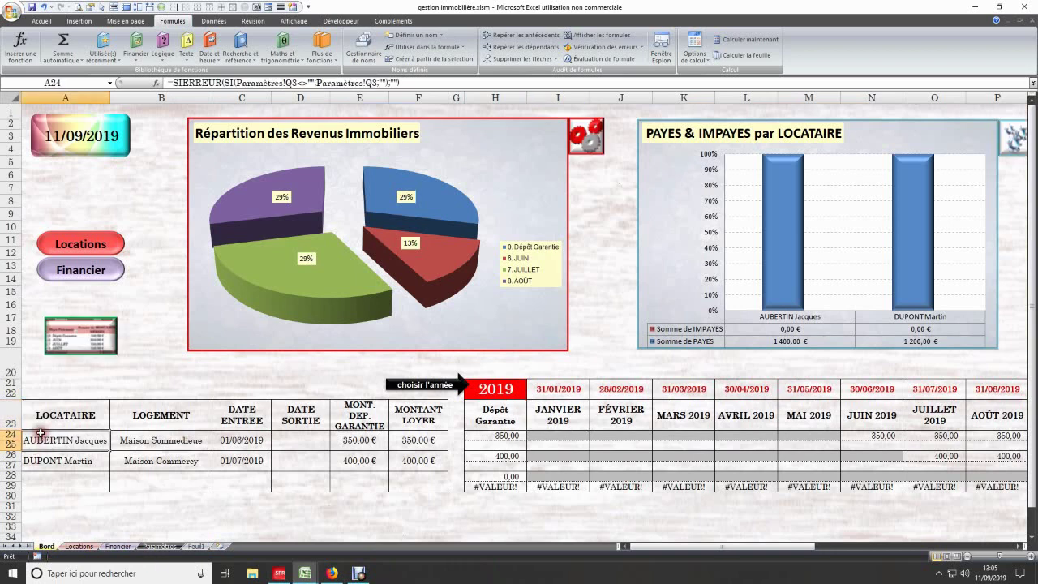
left_click(159, 546)
left_click(940, 132)
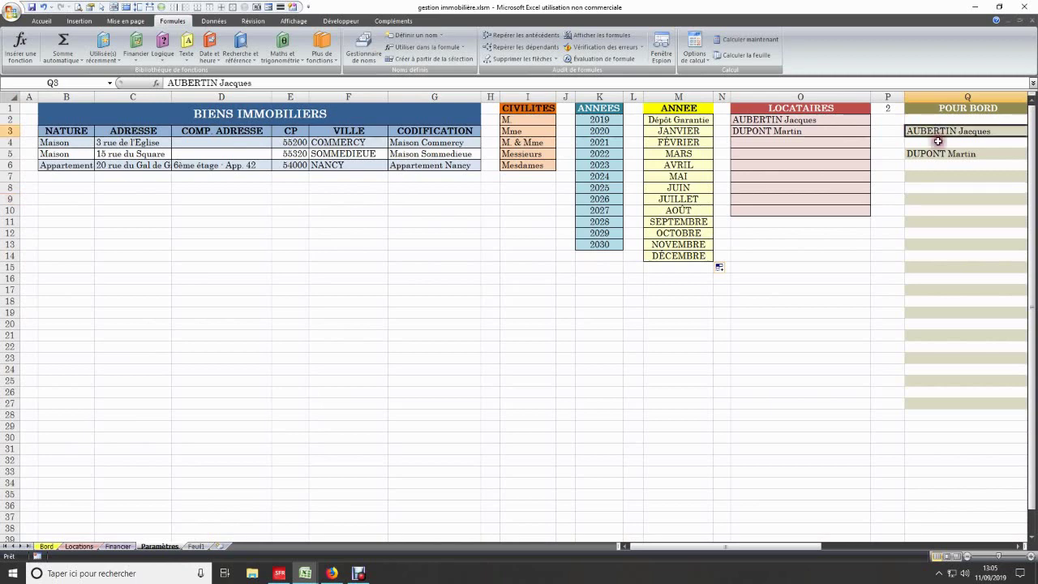
left_click(937, 141)
left_click(940, 154)
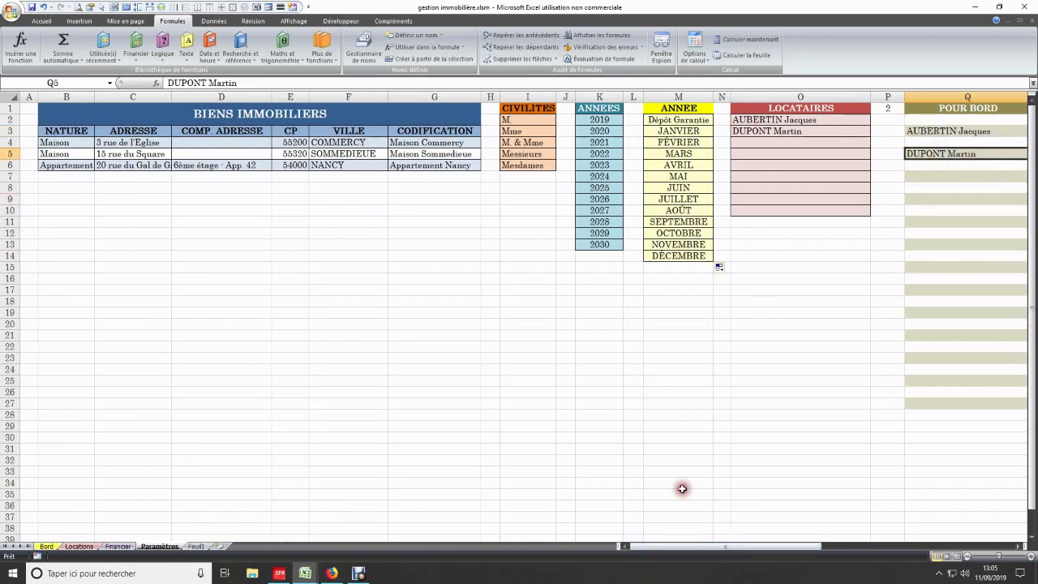
left_click_drag(762, 545, 860, 550)
left_click(596, 108)
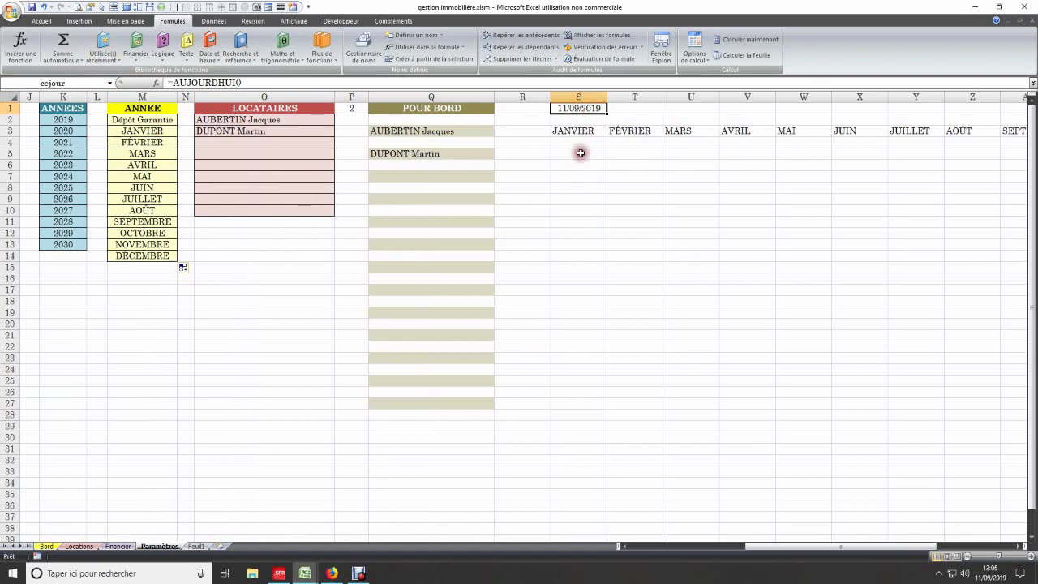
Step: Compare the Paramètres month headers S3:X3 with the Bord headers I23:N23
left_click(47, 547)
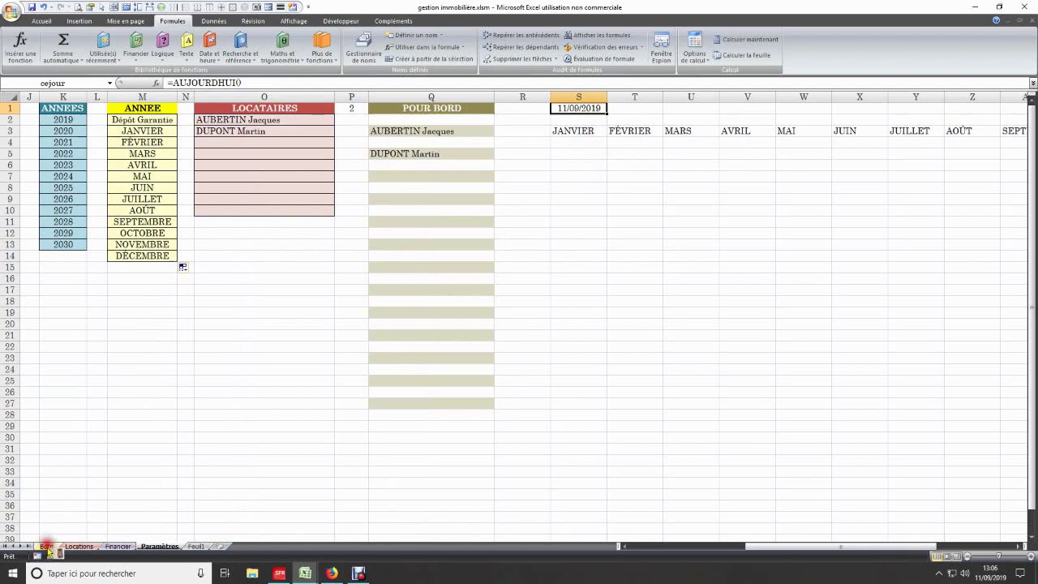
left_click(94, 134)
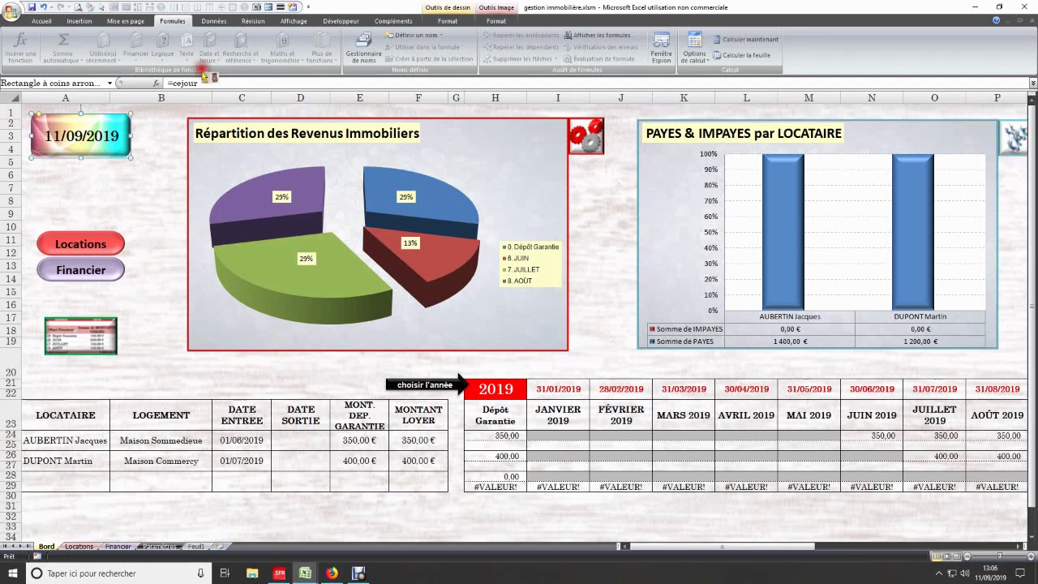
left_click(160, 546)
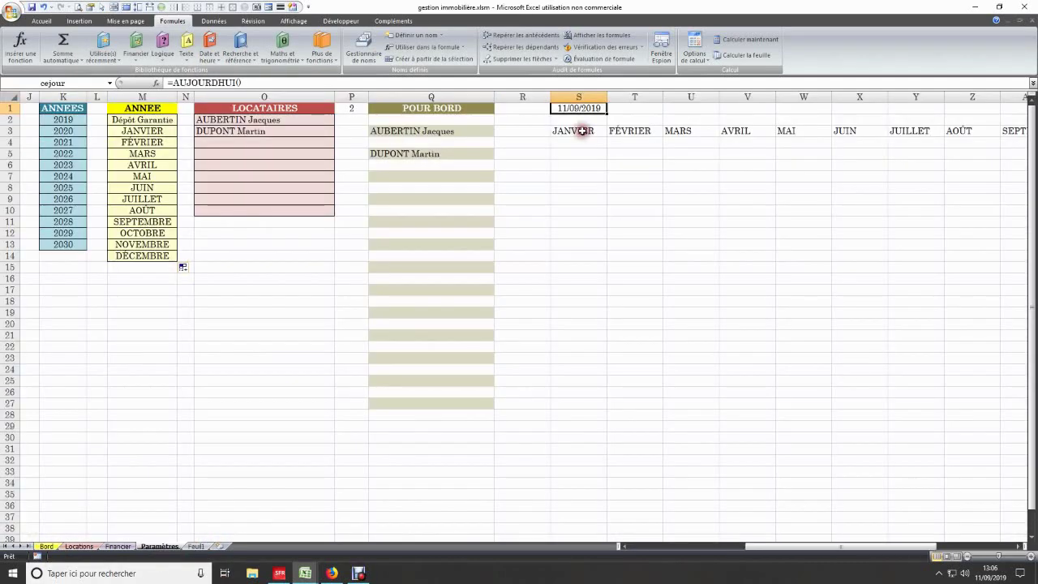
left_click_drag(582, 130, 880, 131)
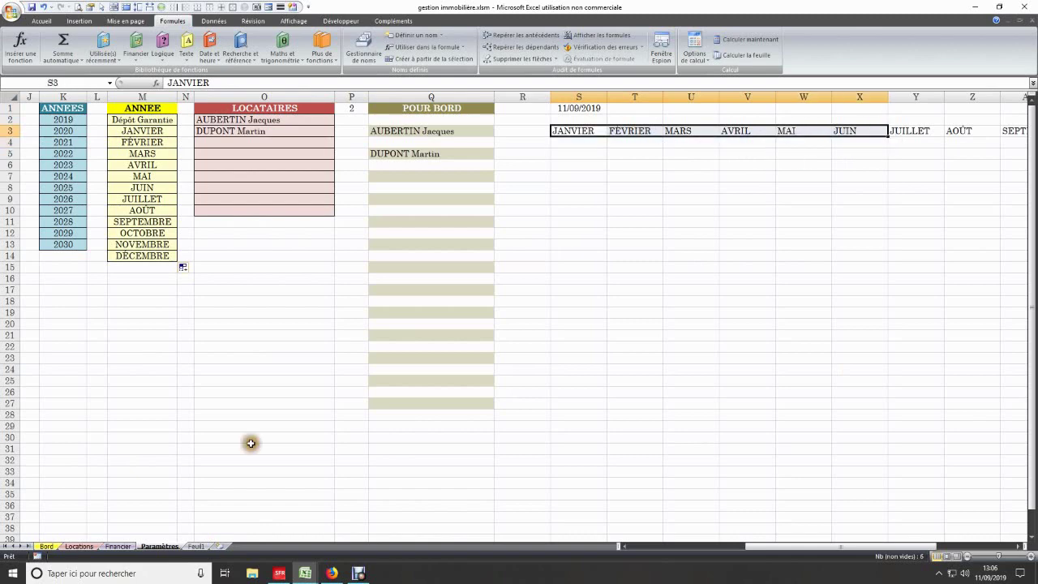
left_click(46, 546)
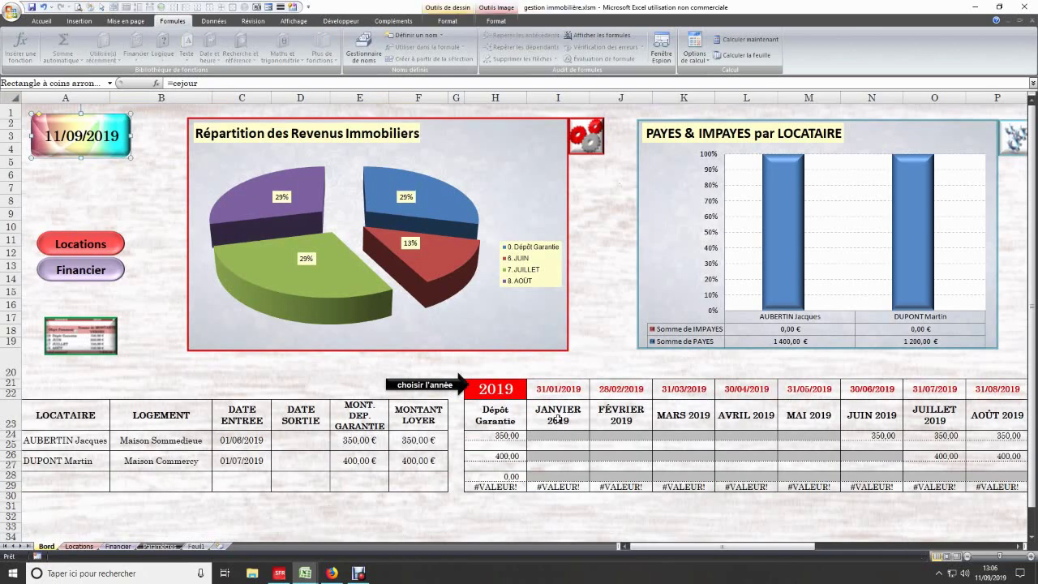
mouse_move(558, 417)
left_mouse_down()
mouse_move(899, 418)
mouse_move(811, 415)
left_mouse_up()
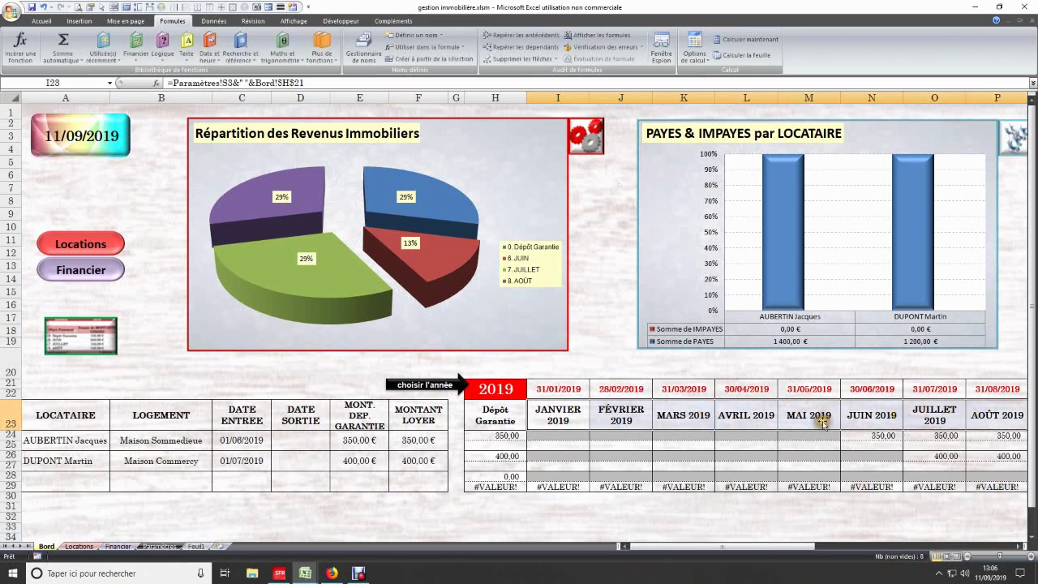
Step: Reselect the Paramètres month list and JANVIER–MAI headers, then return to Bord
left_click(167, 547)
left_click(578, 199)
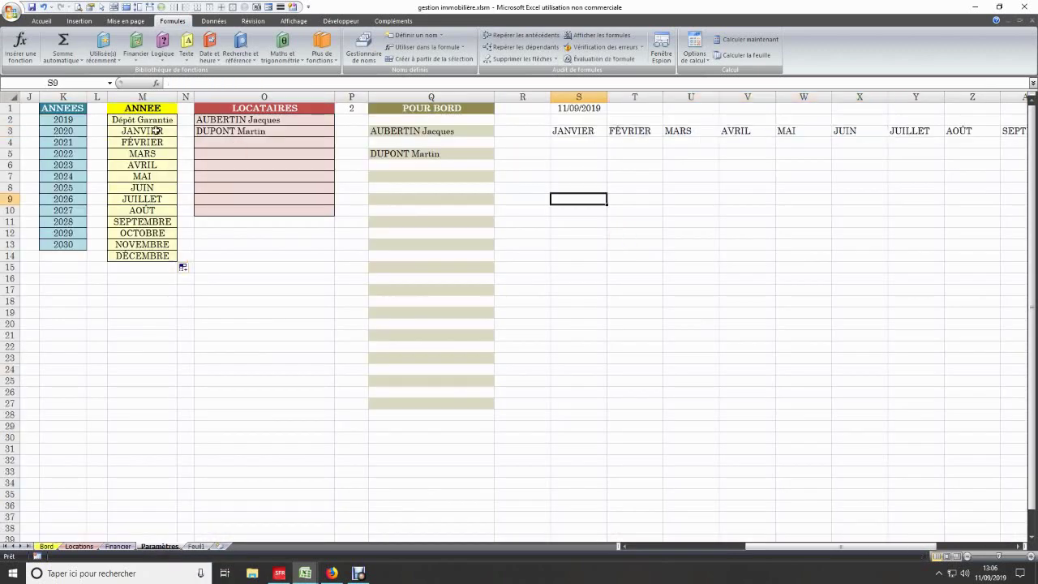
left_click_drag(159, 131, 159, 254)
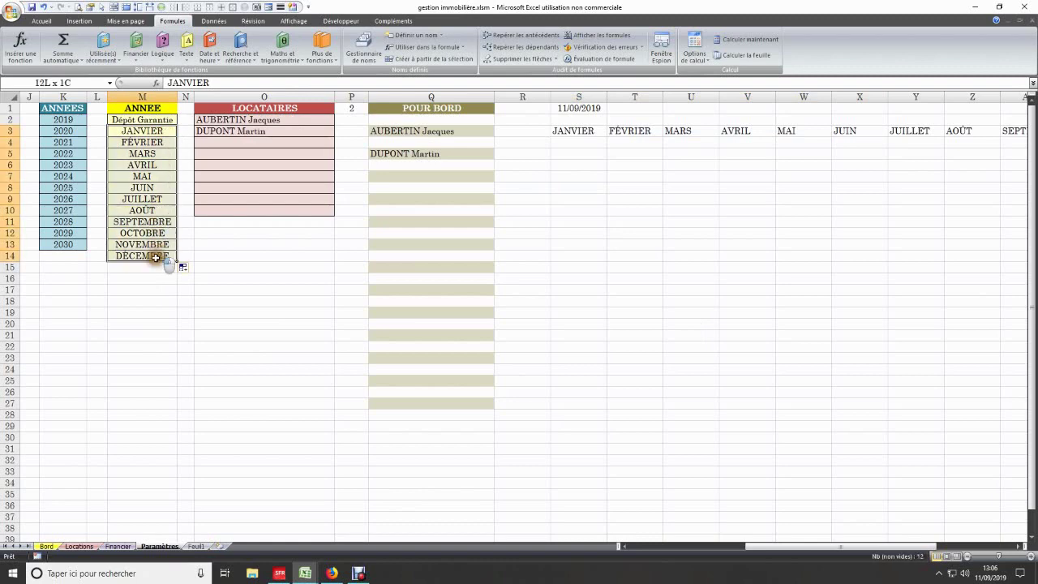
left_click_drag(562, 130, 783, 130)
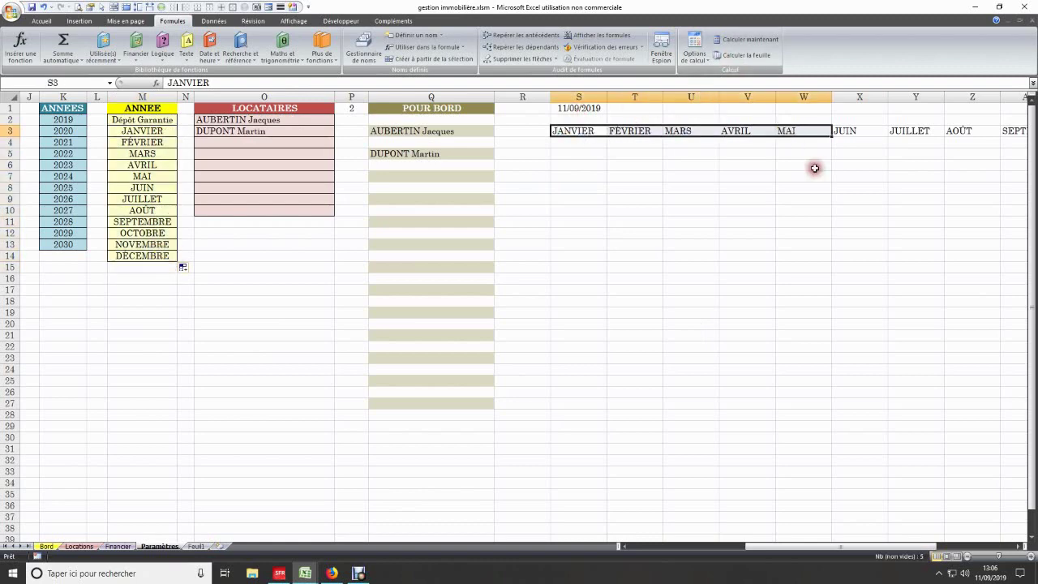
left_click(859, 232)
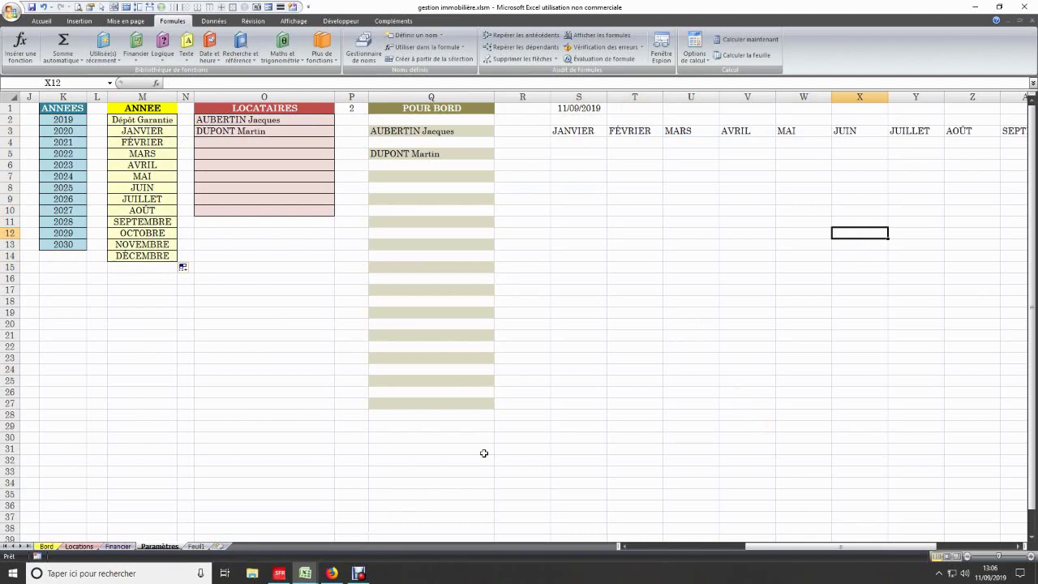
left_click(46, 545)
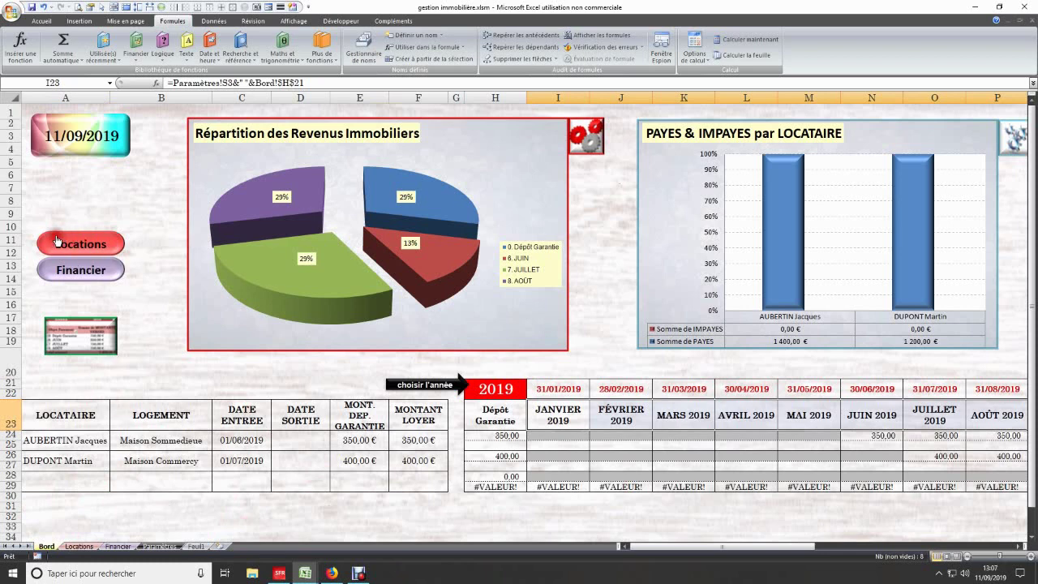
Step: Check the Paramètres LOCATAIRES list, then open the Civilité dropdown on the Locations form
left_click(96, 246)
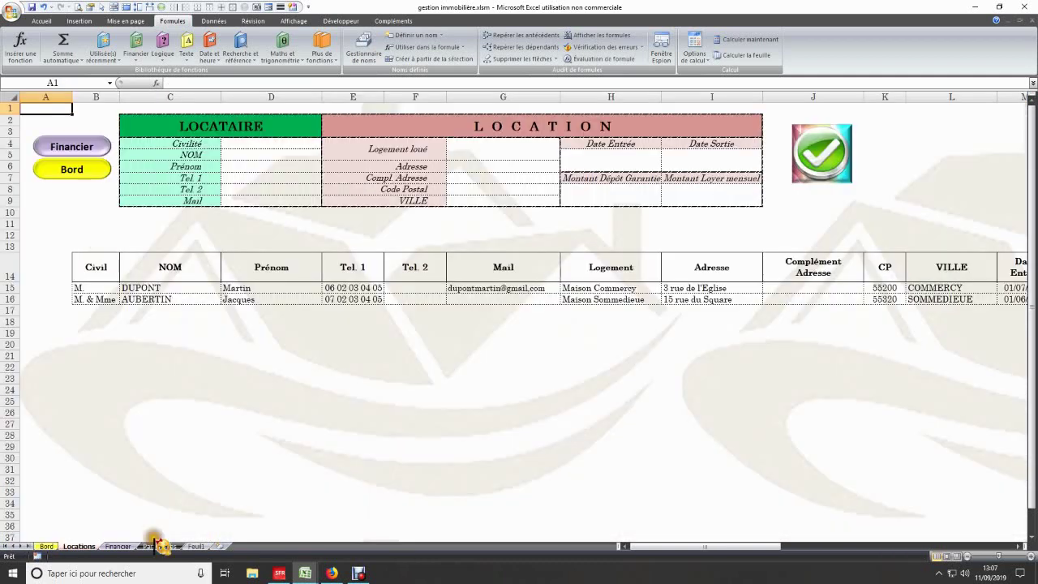
left_click(252, 142)
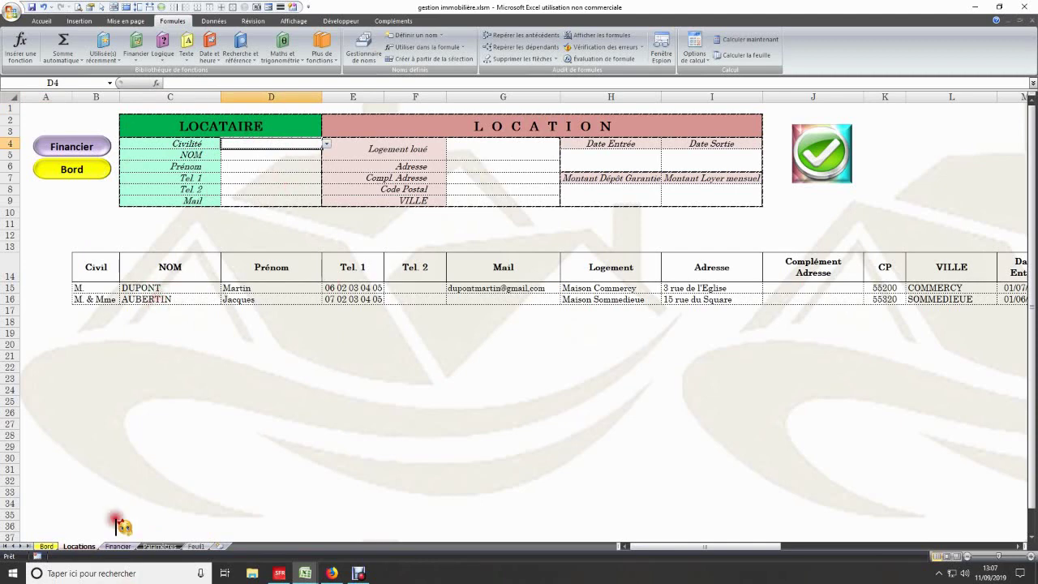
left_click(160, 545)
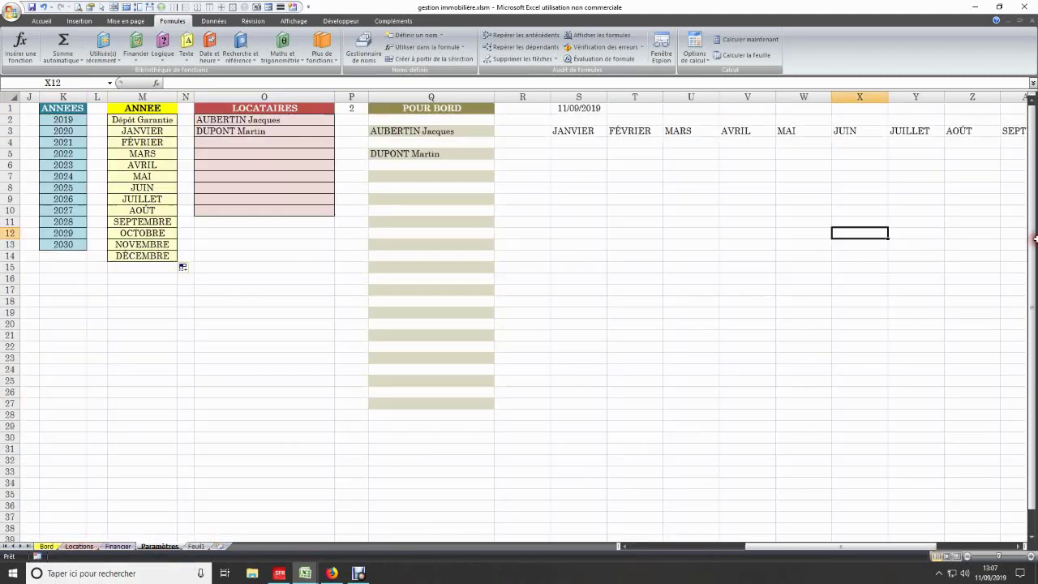
left_click(235, 120)
left_click(232, 131)
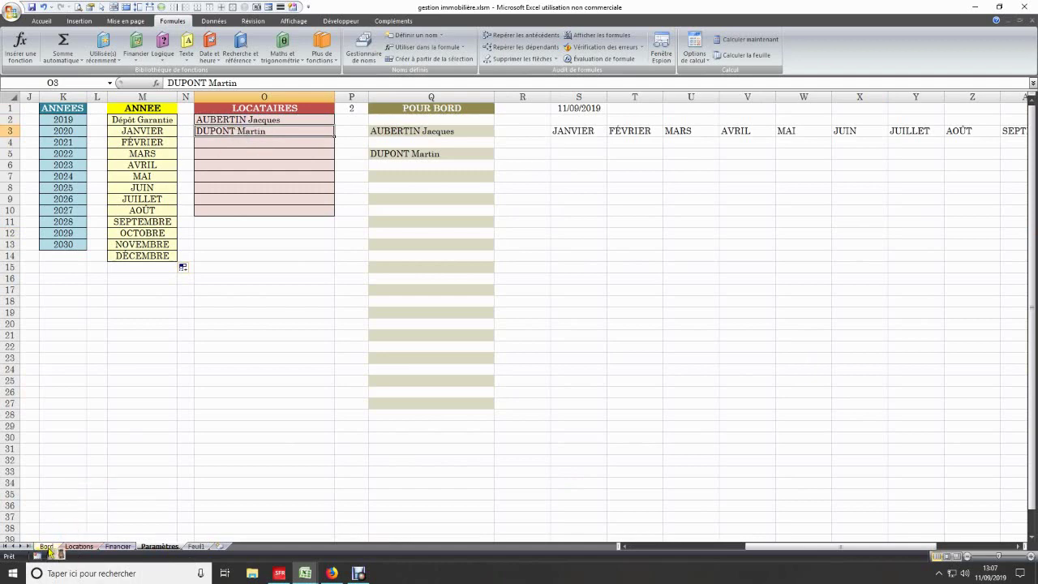
left_click(78, 546)
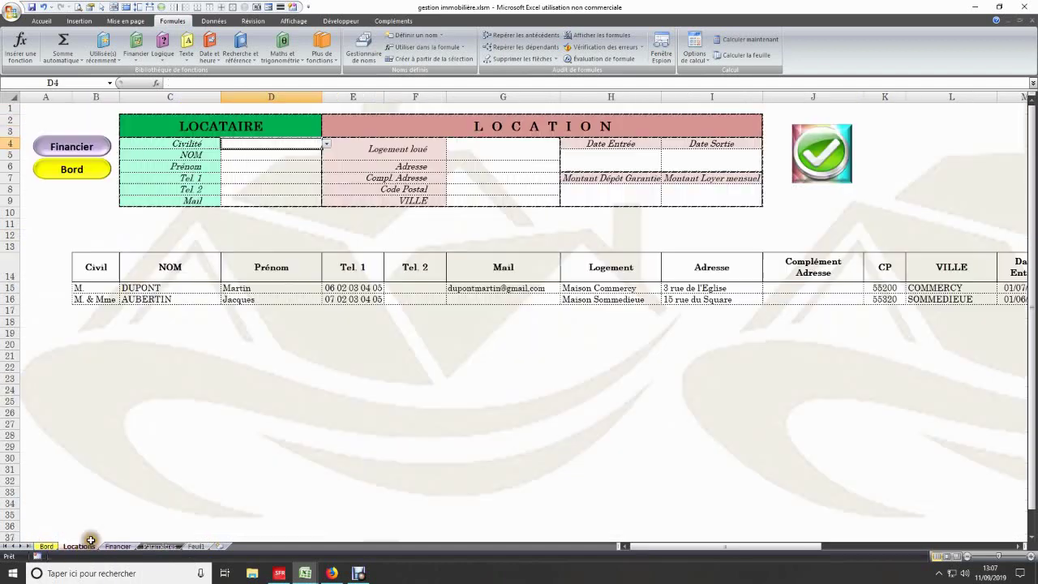
left_click(327, 145)
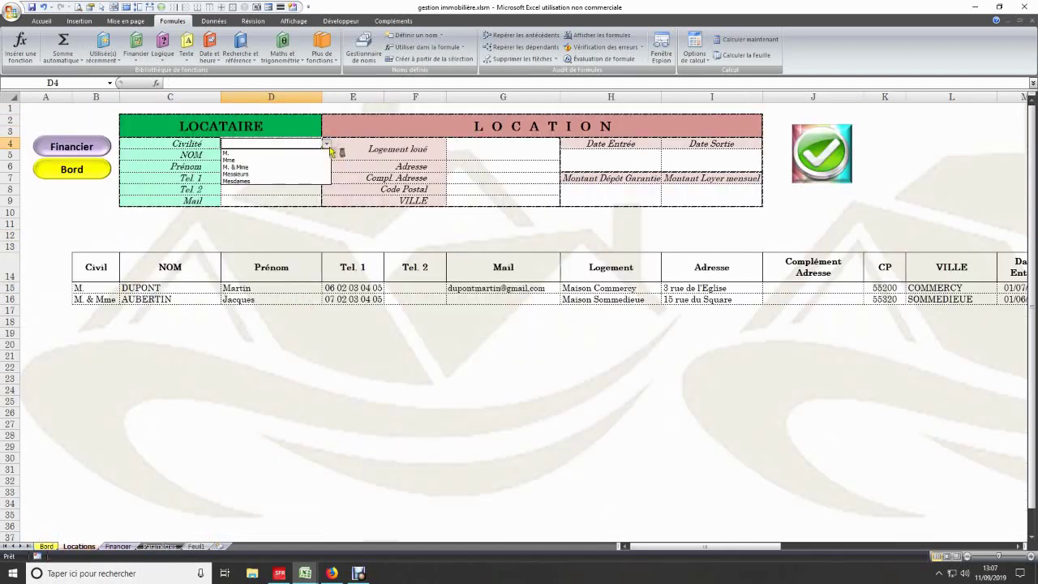
Step: Choose Mme as civility and enter the tenant's surname and capitalised first name
left_click(258, 160)
left_click(254, 154)
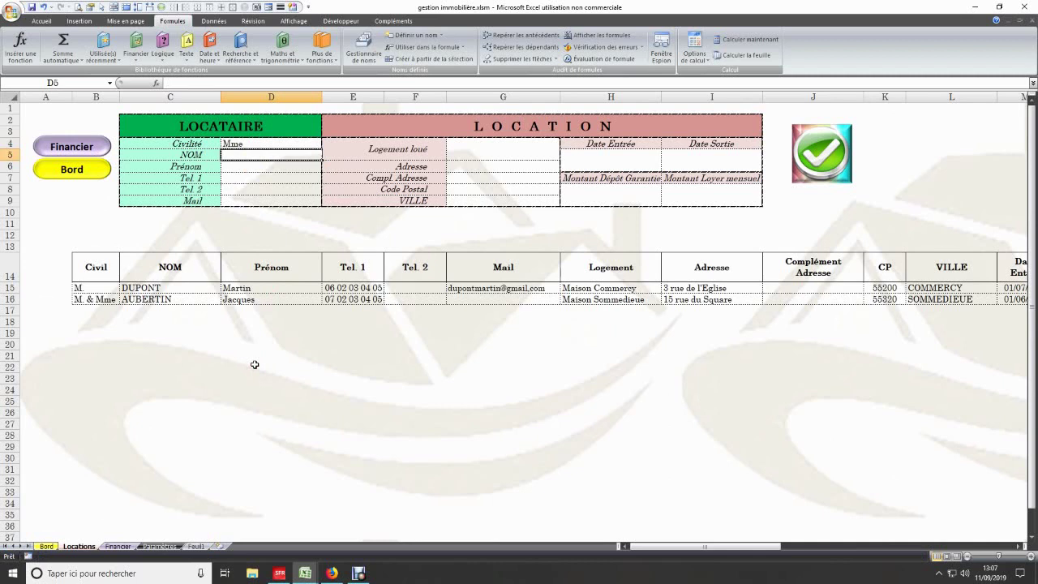
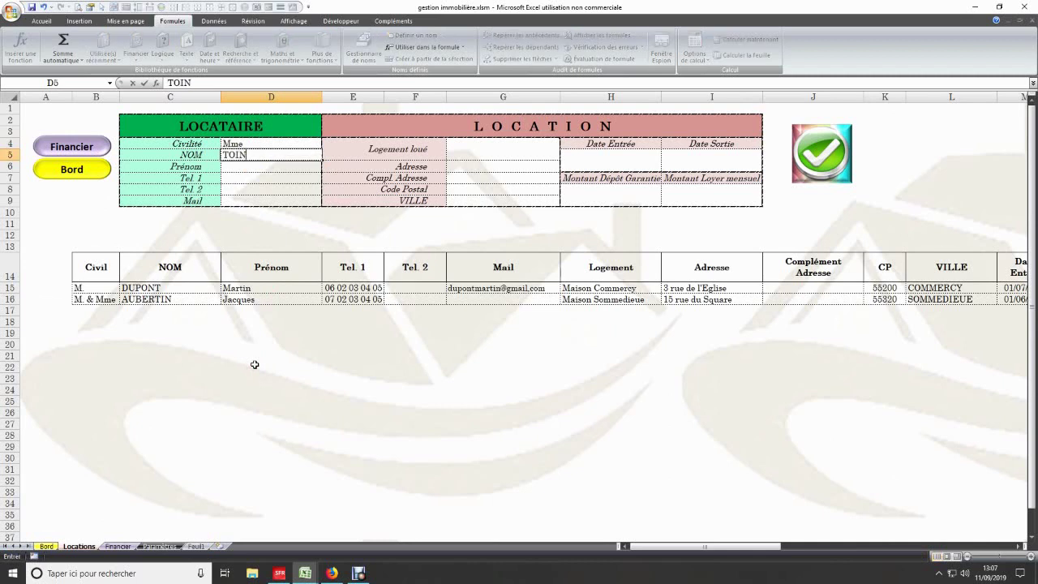
left_click(242, 162)
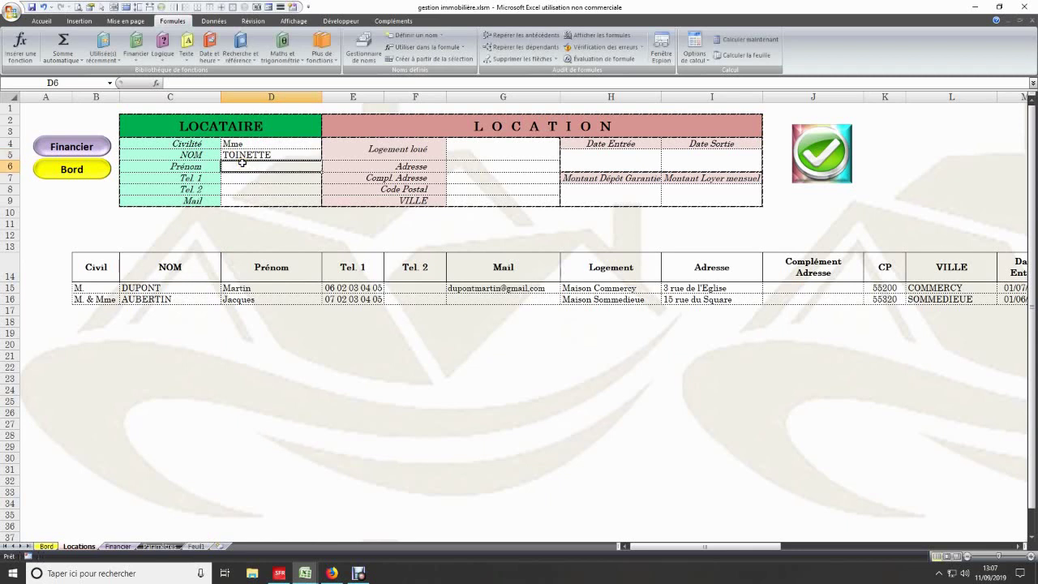
type("gER")
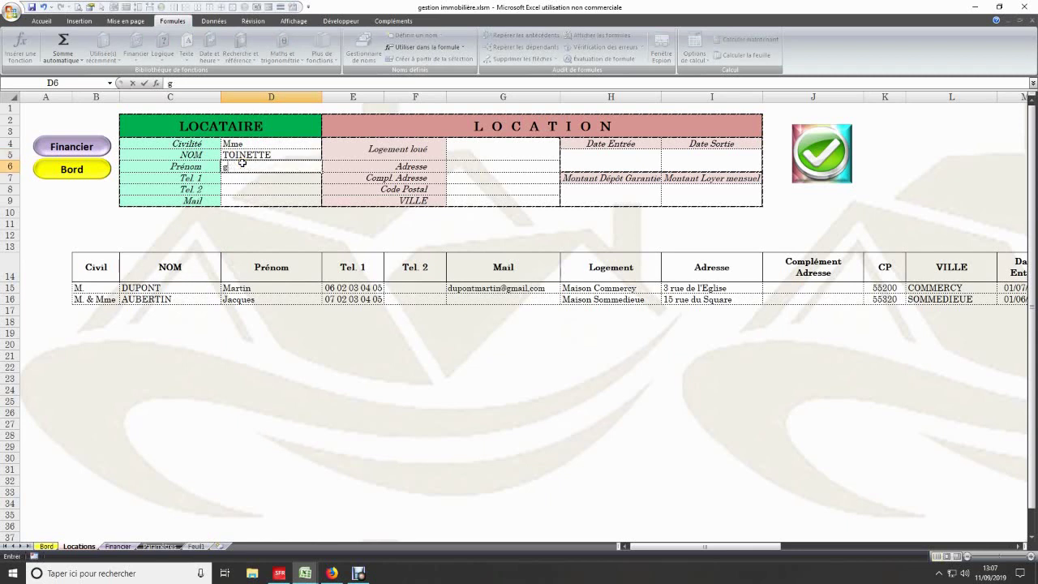
key("BackSpace")
left_click(256, 179)
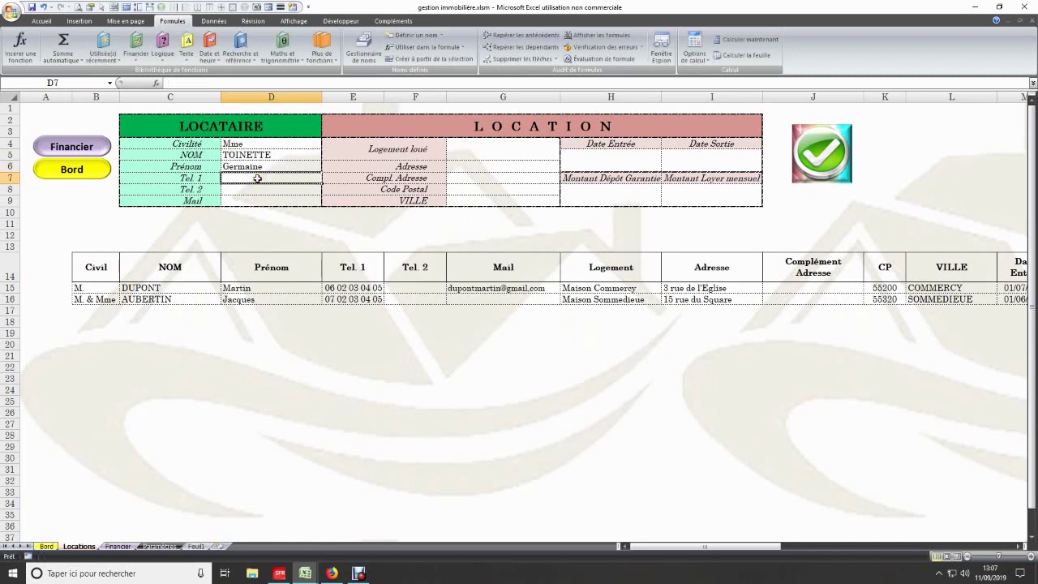
Step: Enter the tenant's phone number and e-mail address in the tenant block
type("0101020203")
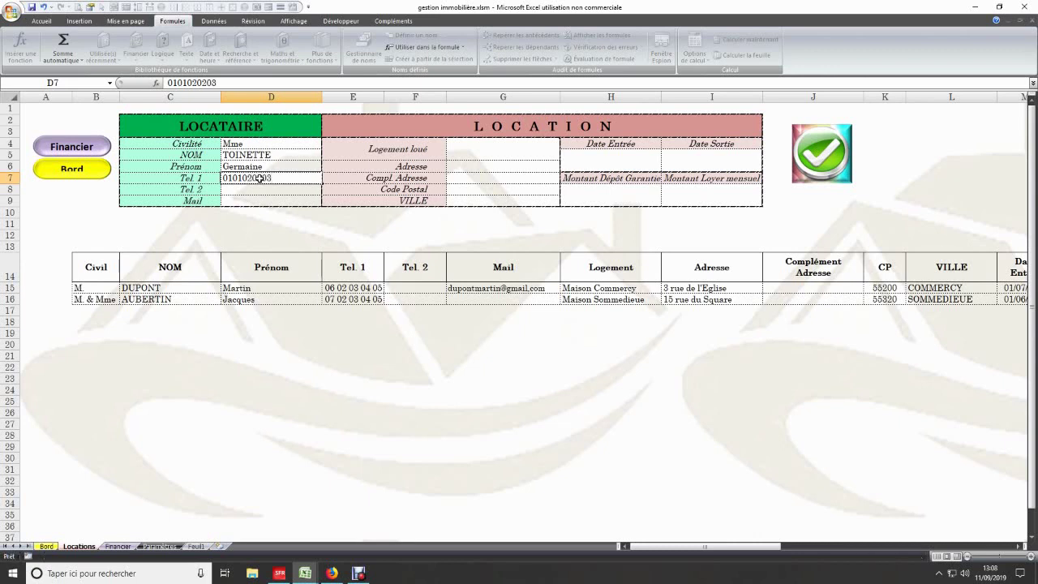
key("Return")
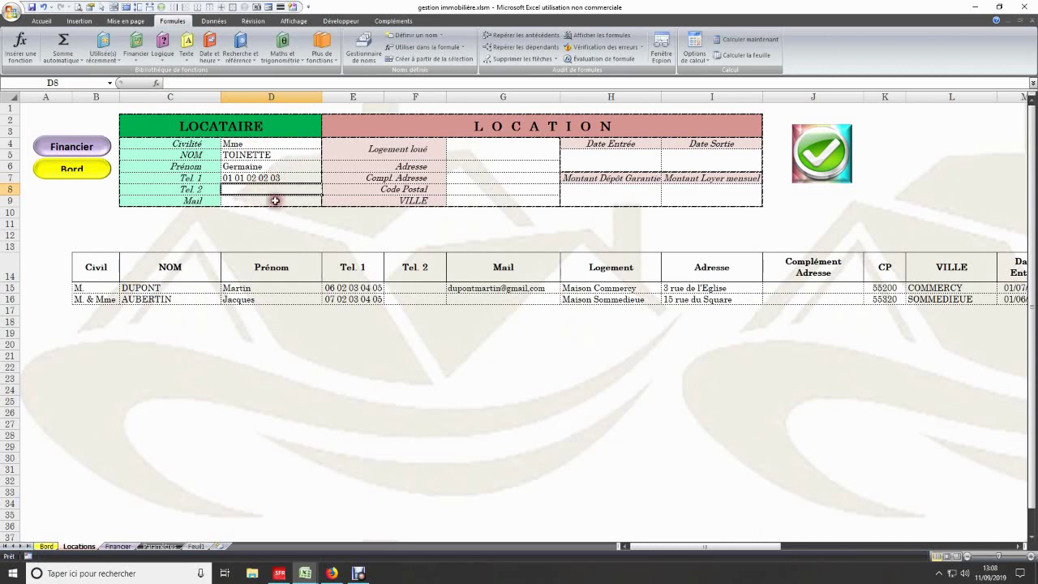
left_click(273, 201)
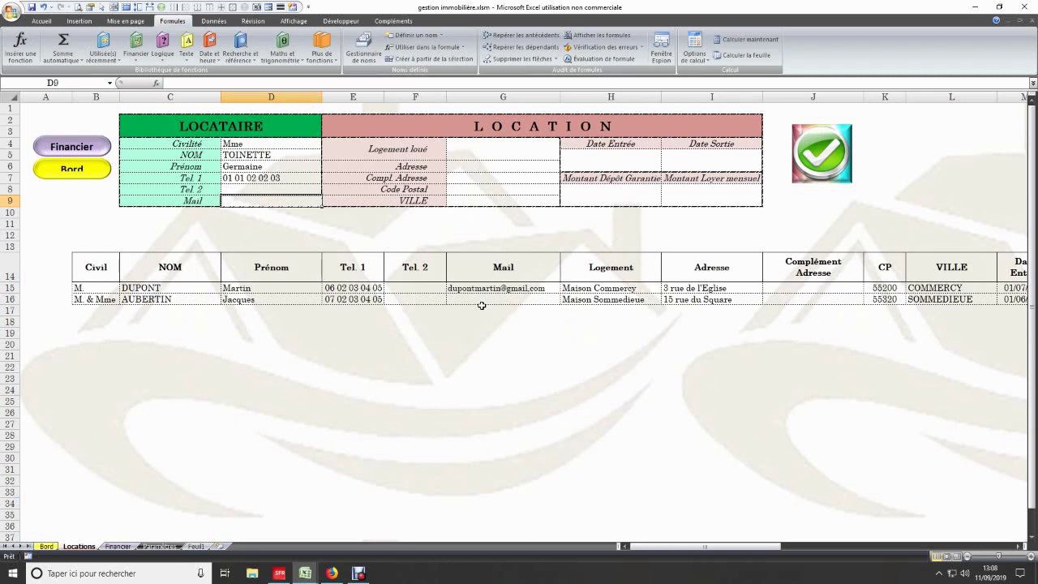
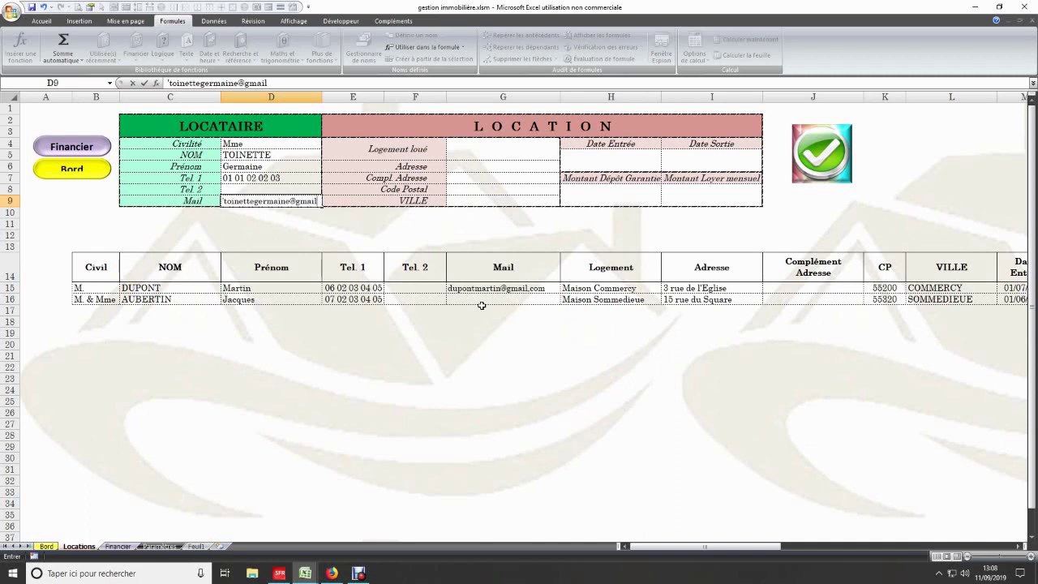
key("Return")
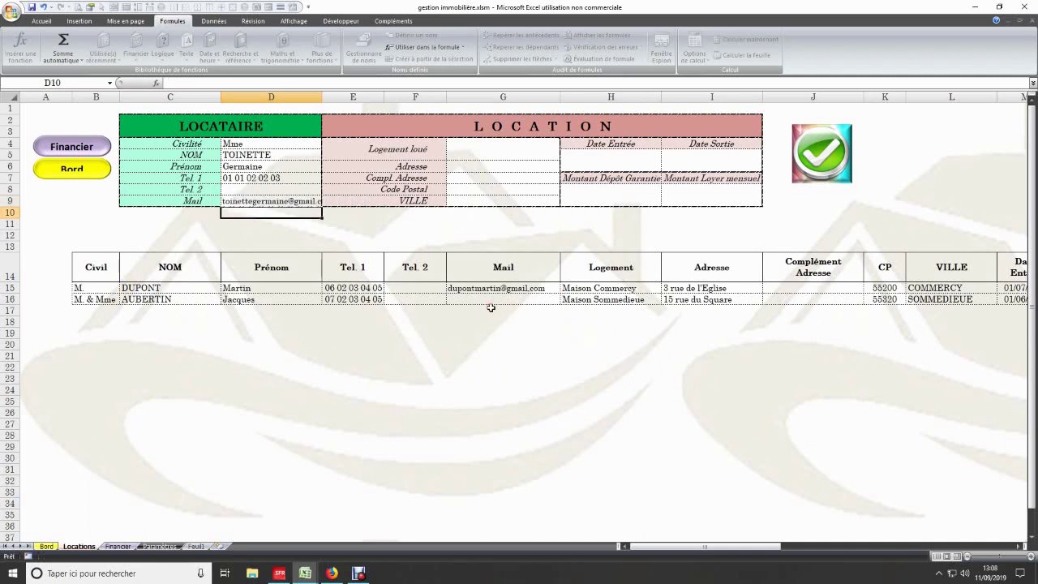
left_click(316, 202)
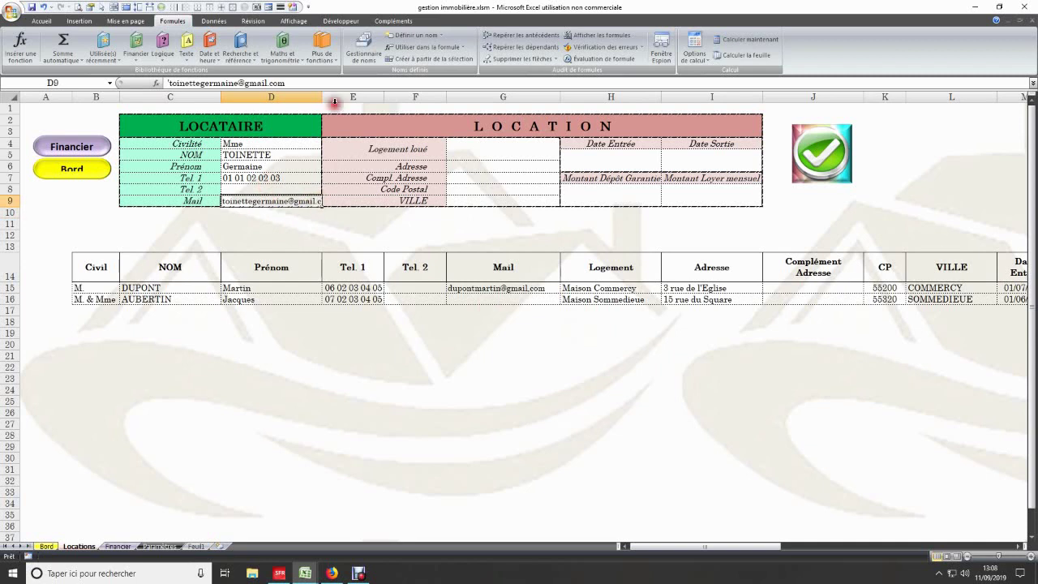
left_click(285, 224)
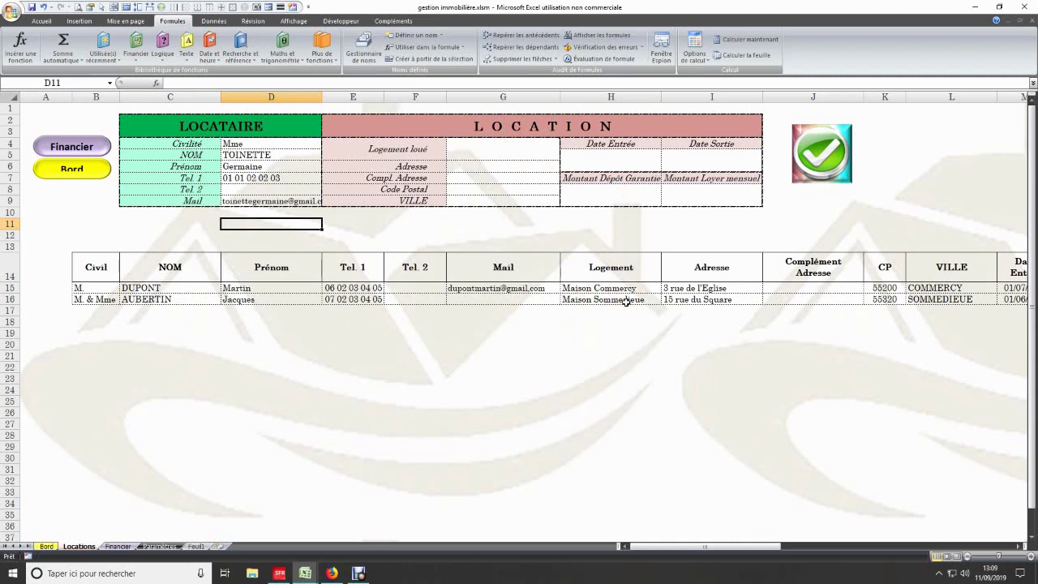
left_click(528, 149)
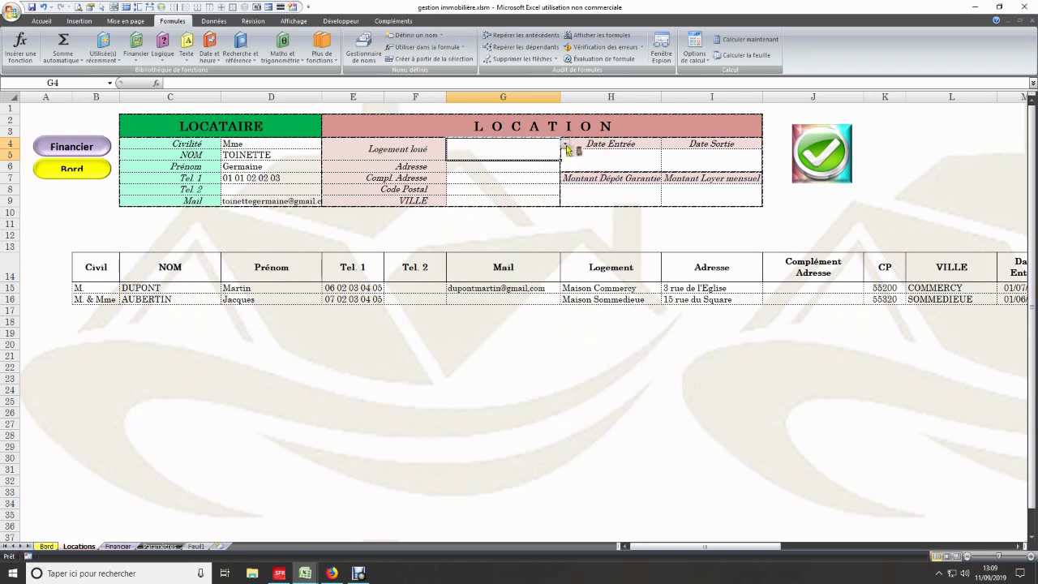
Step: Pick Appartement Nancy in G4, checking its lookup formula against the Paramètres property list
left_click(565, 144)
left_click(486, 167)
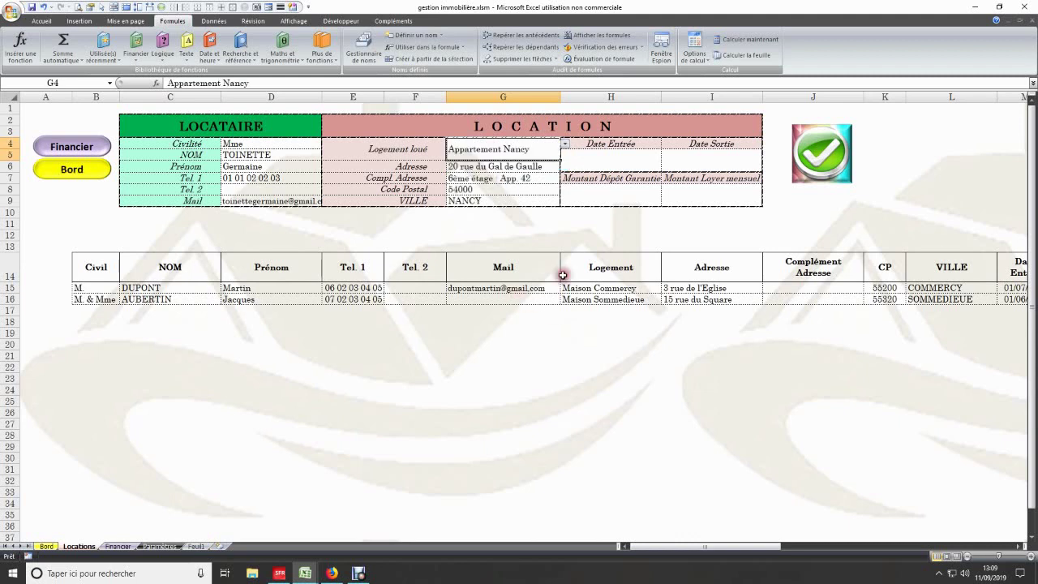
left_click(500, 166)
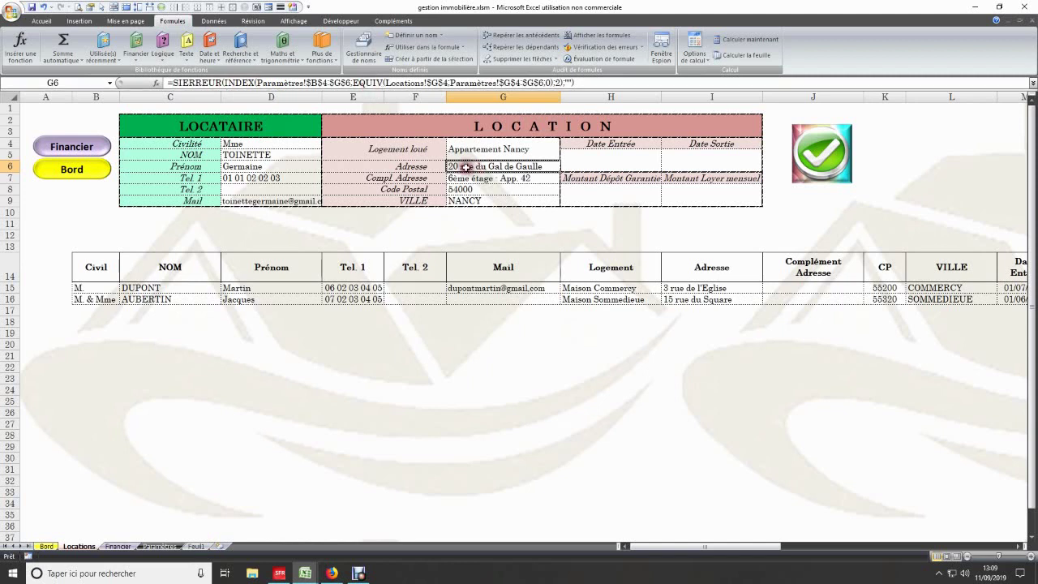
left_click(160, 546)
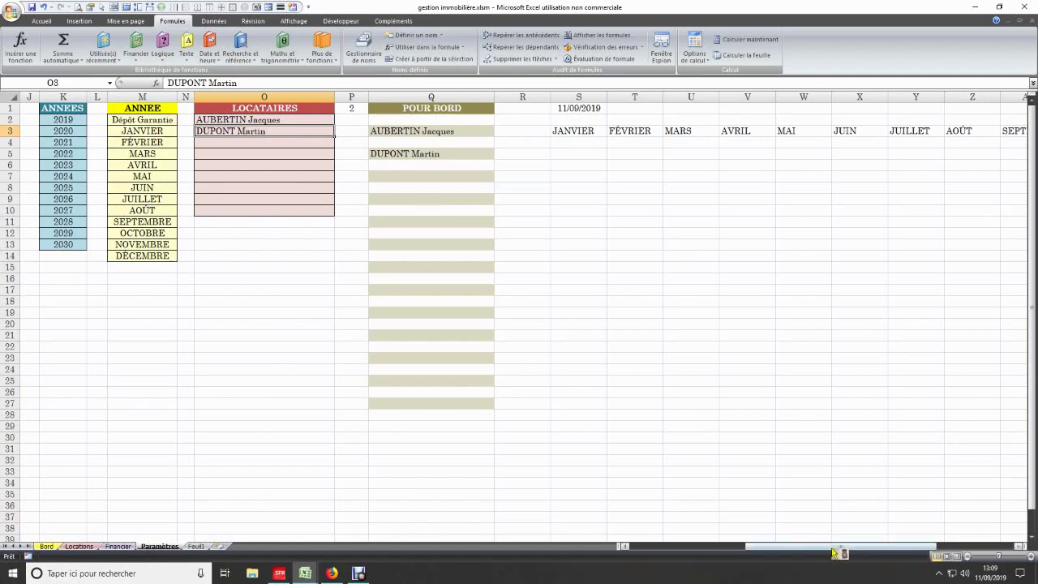
left_click_drag(835, 547, 717, 548)
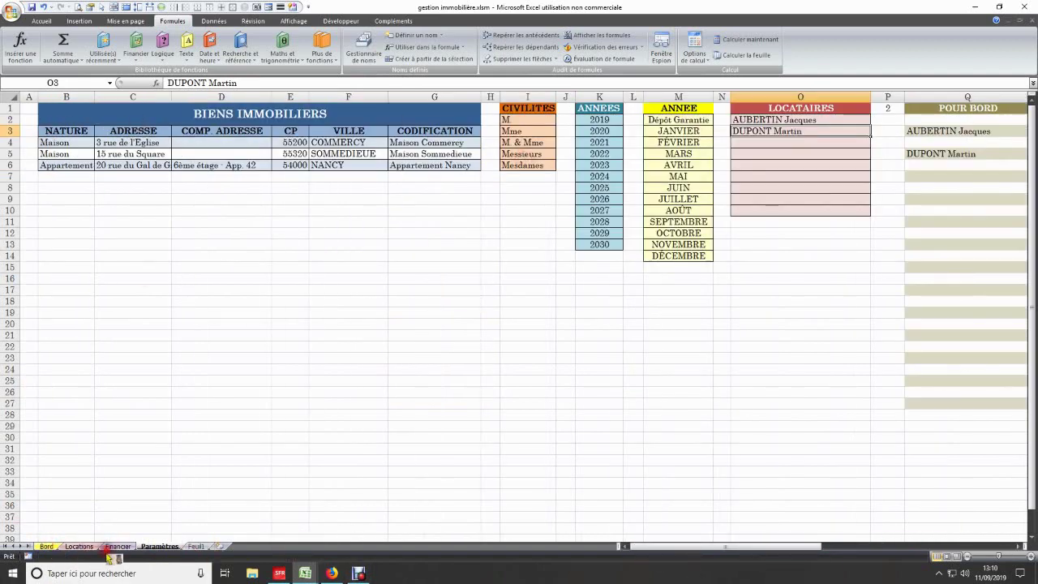
left_click(81, 546)
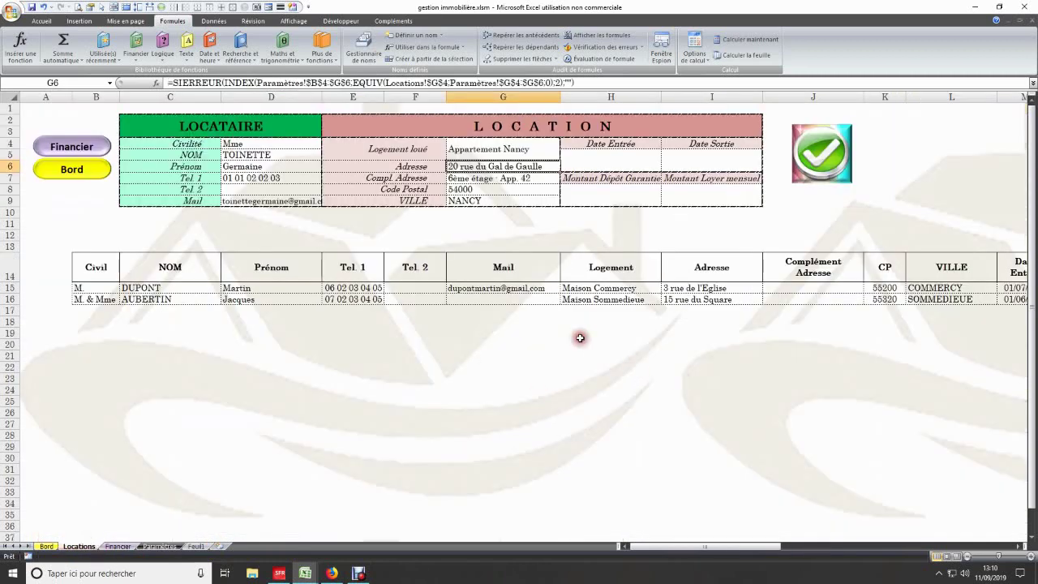
left_click(628, 161)
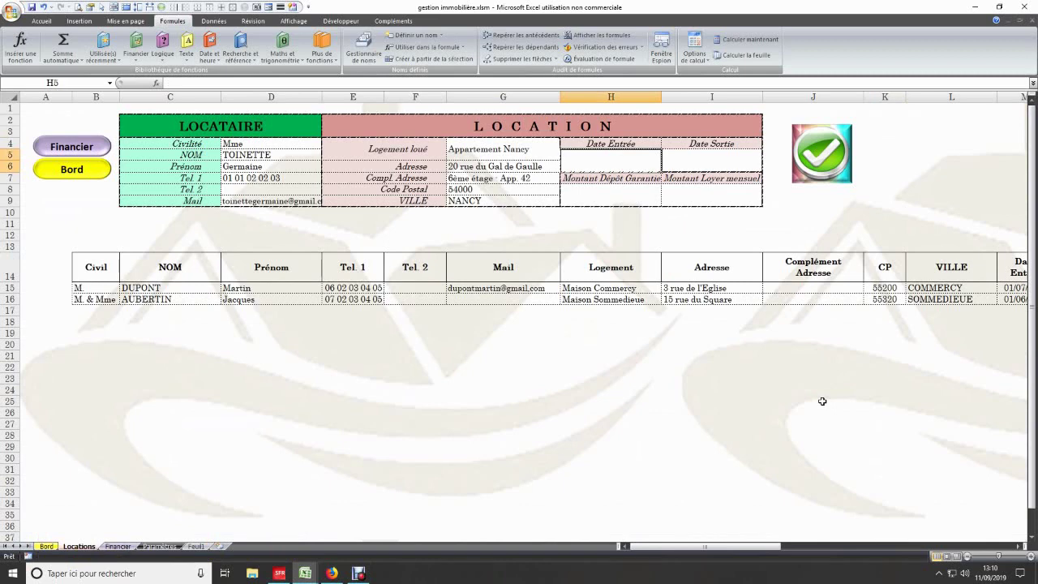
Step: Enter entry date 01/08/2019, a 500,00 € deposit and 500 monthly rent in I9
left_click_drag(755, 551, 769, 554)
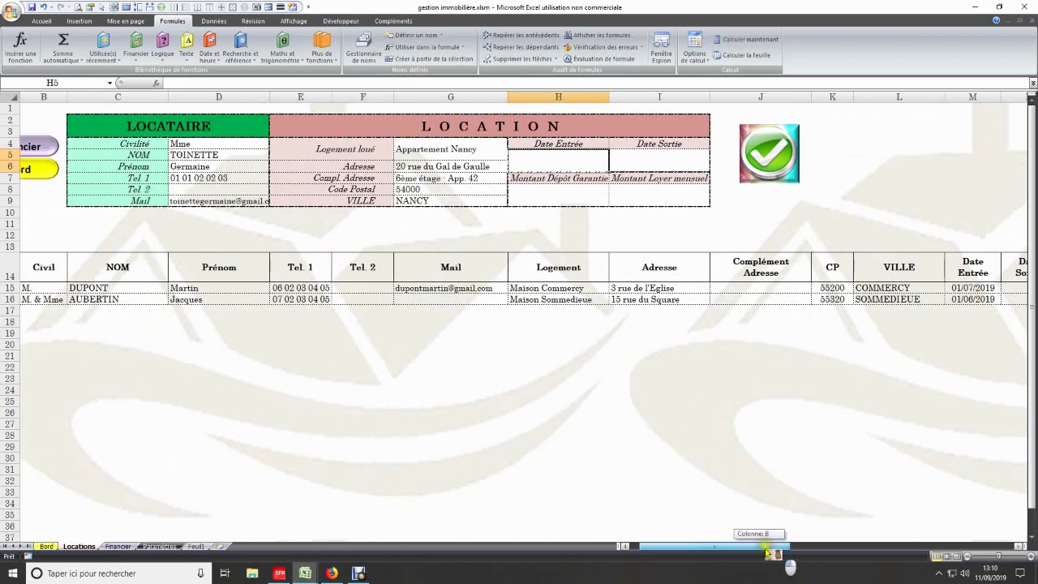
type("01/")
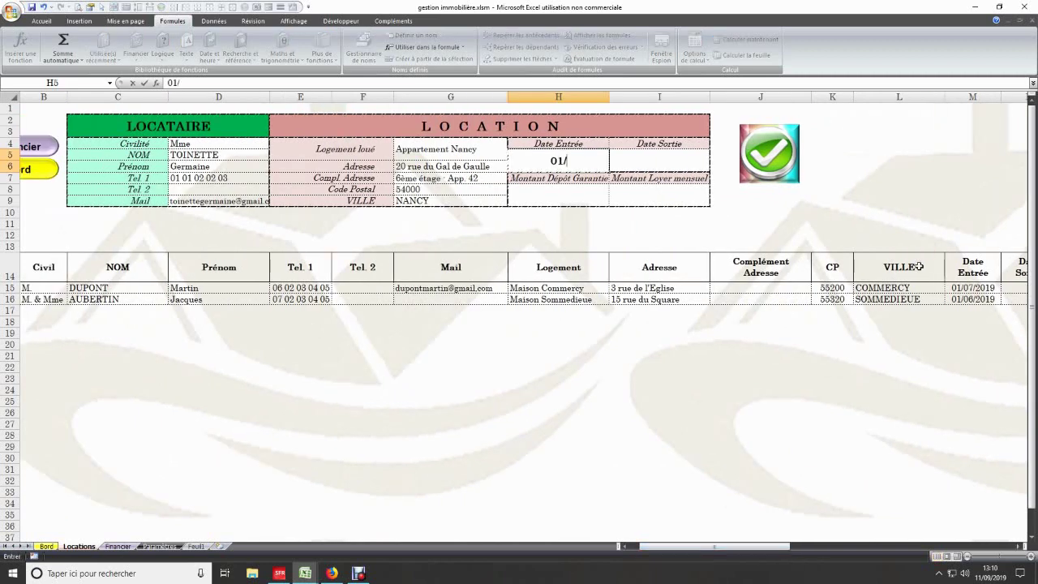
type("0")
type("8/2019")
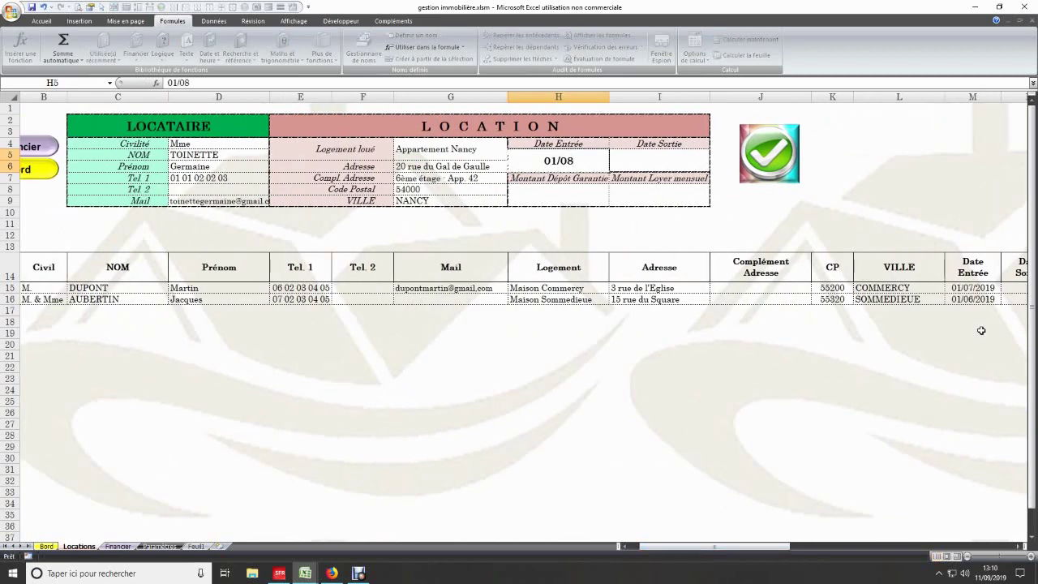
key("Return")
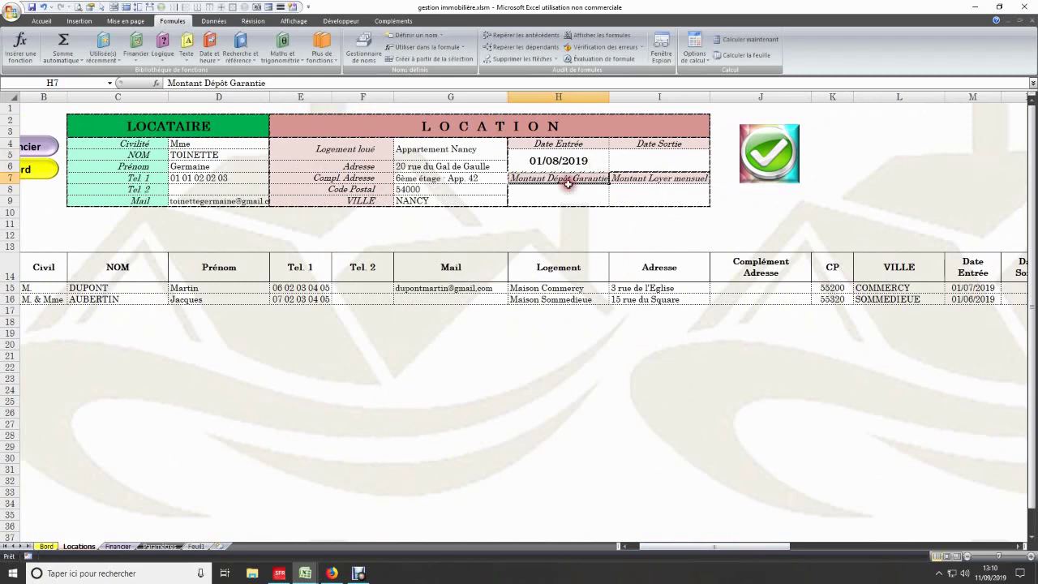
left_click(565, 196)
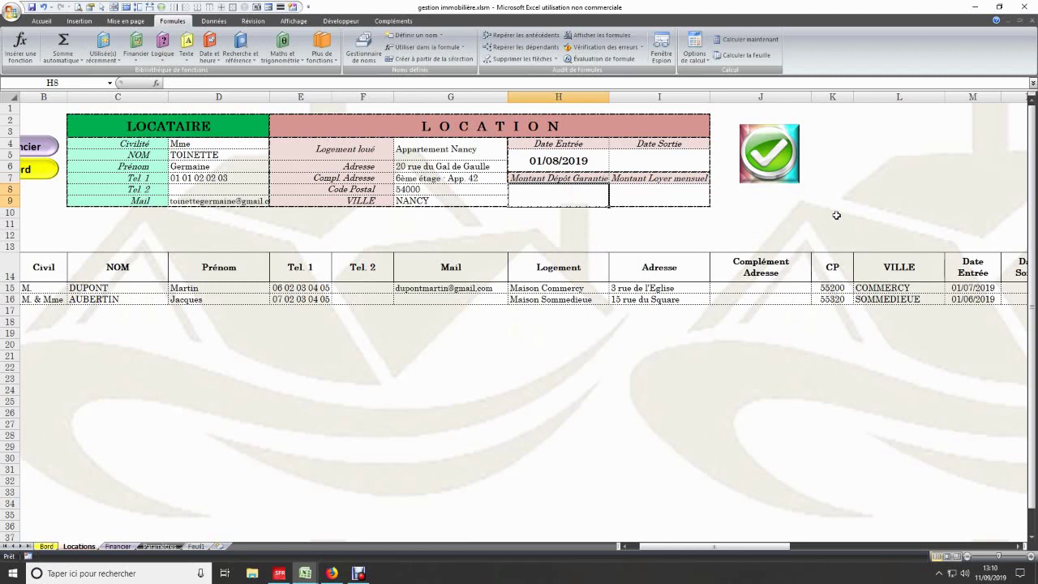
type("500")
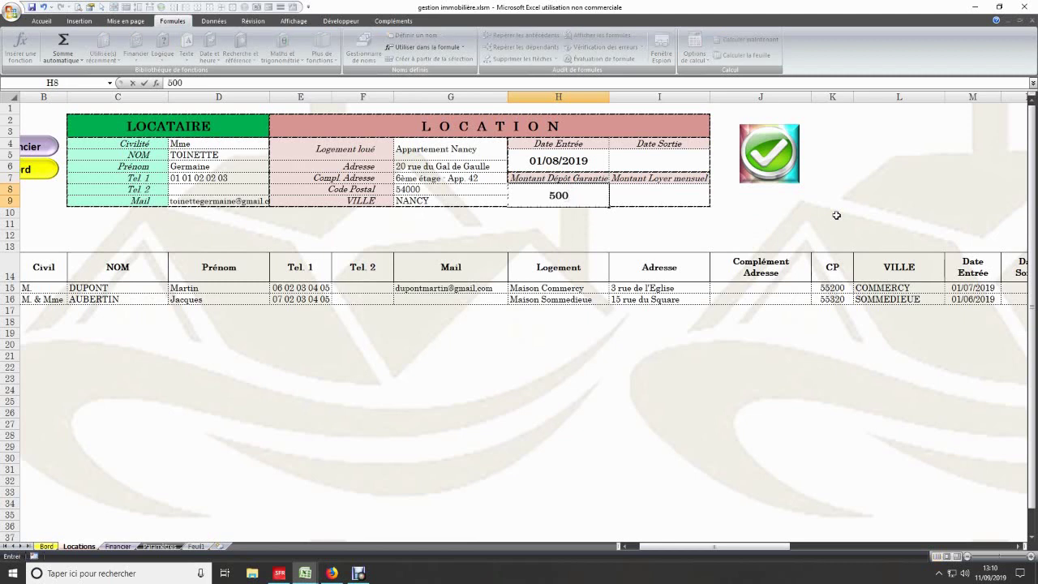
key("Return")
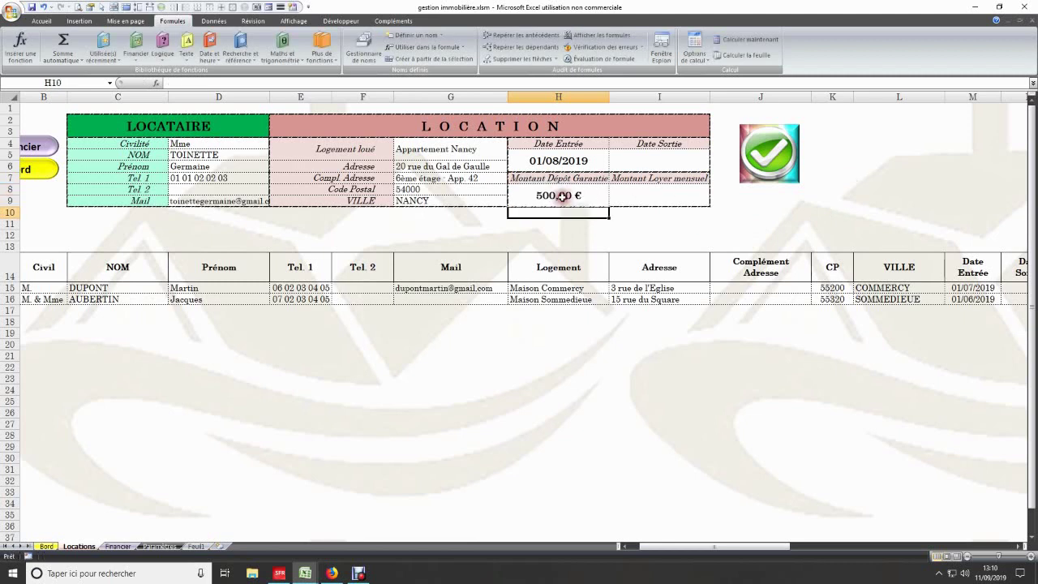
left_click(644, 195)
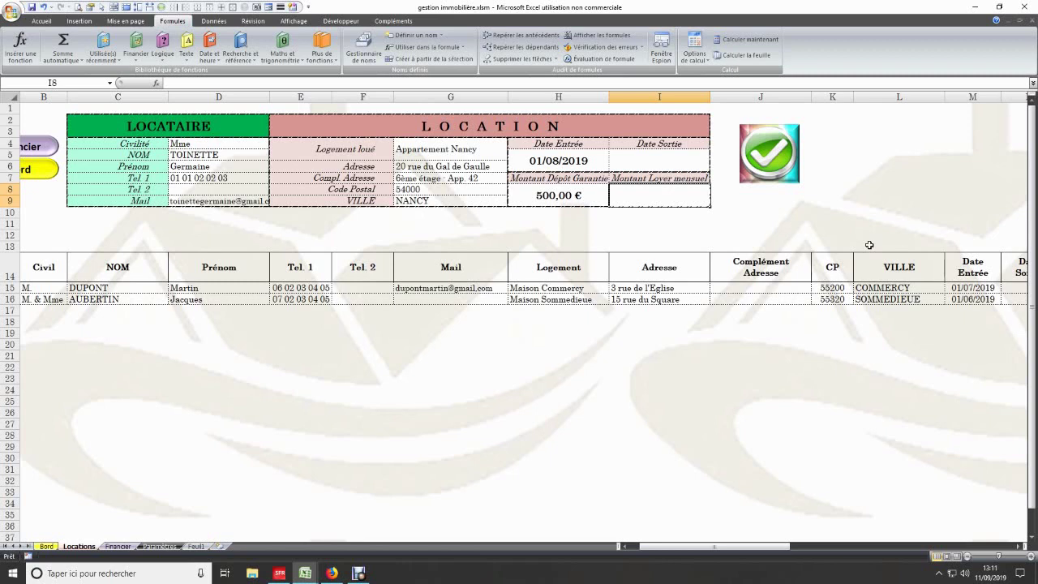
type("5")
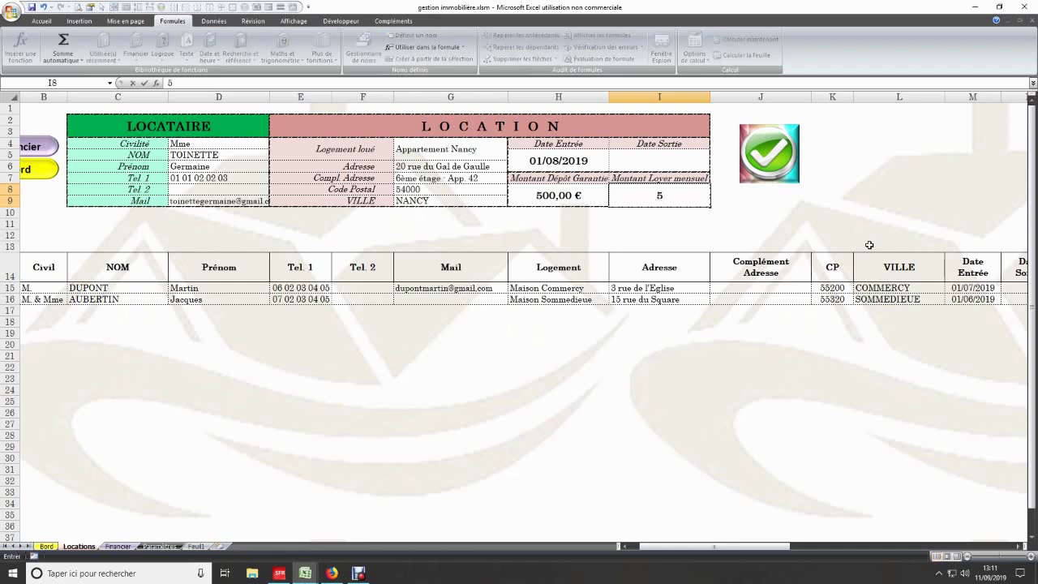
type("00")
key("Return")
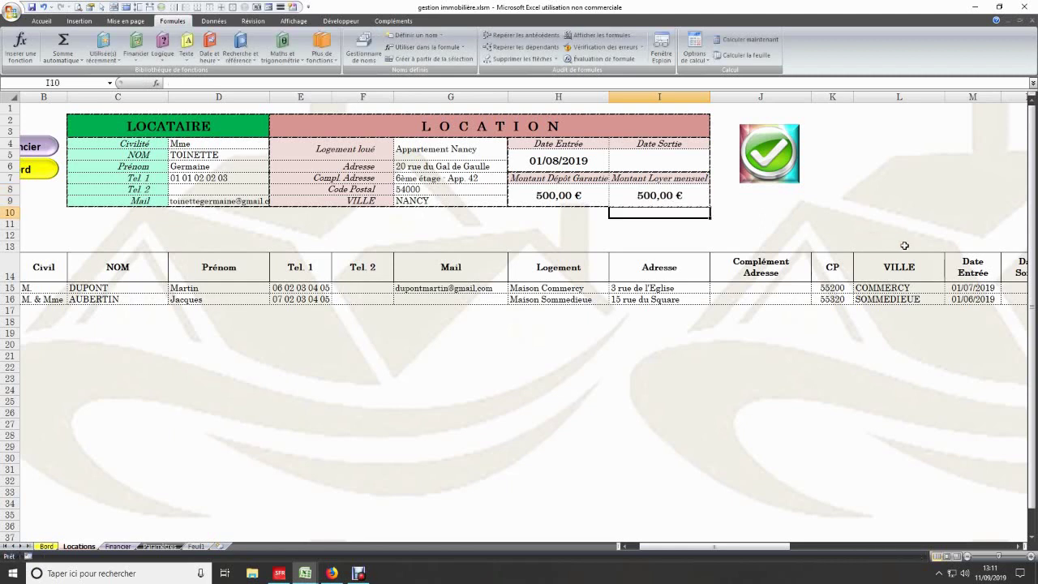
Step: Run the green check-mark macro to move the rental into row 17, verifying O4 and Q7
left_click(772, 160)
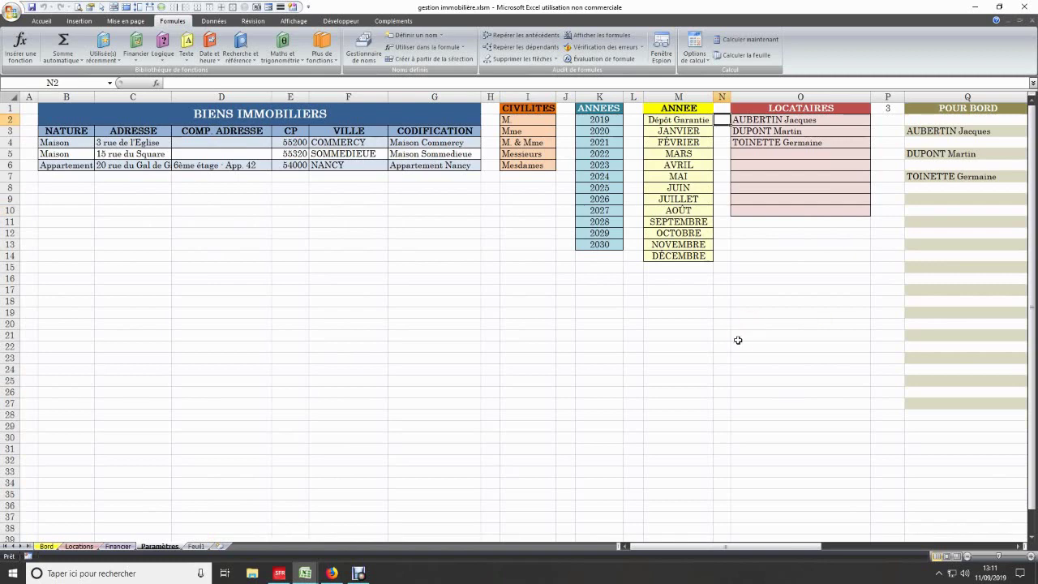
left_click(775, 143)
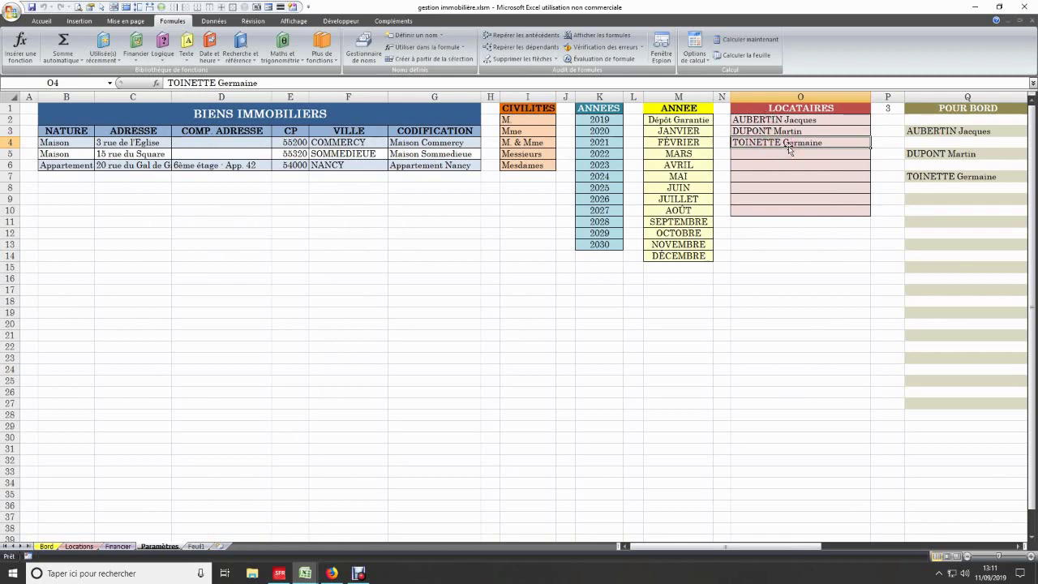
left_click(943, 177)
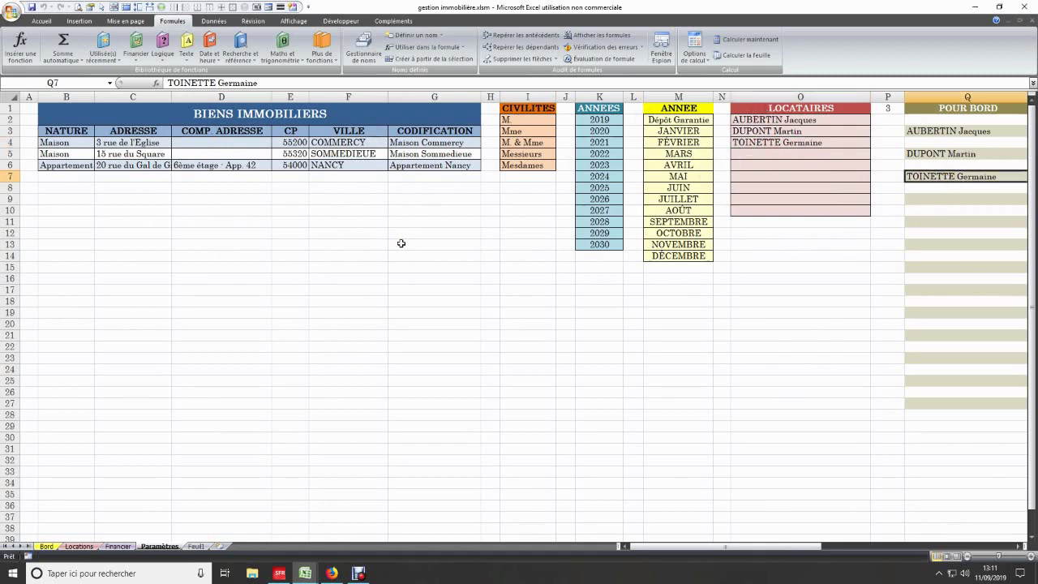
left_click(80, 545)
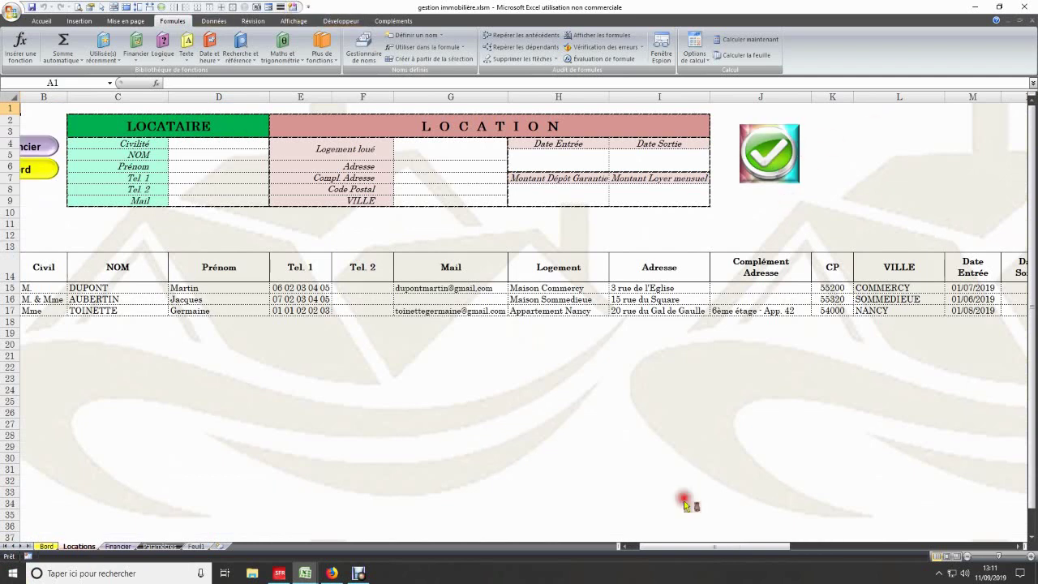
left_click_drag(762, 546, 726, 546)
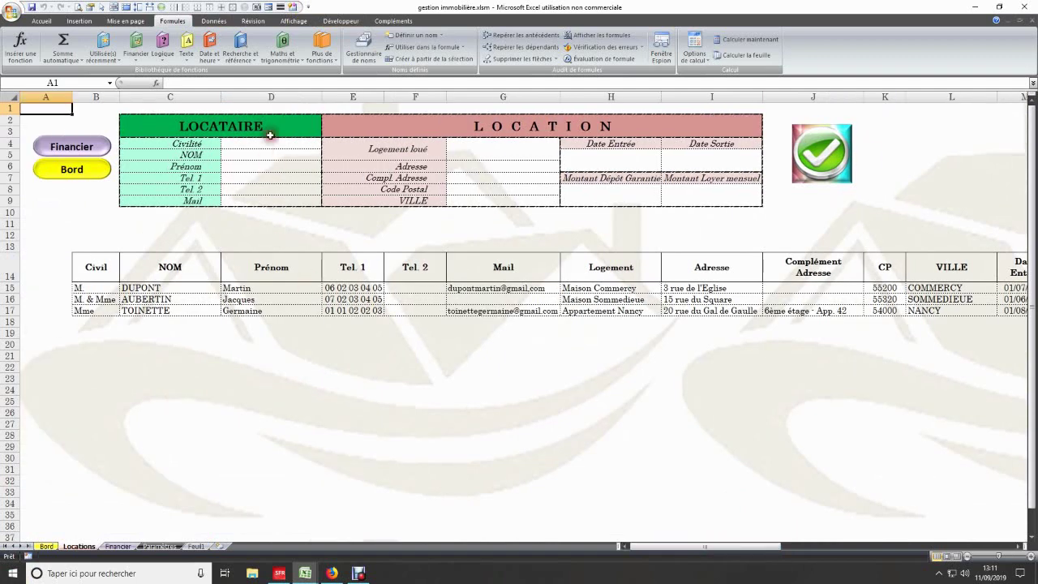
left_click_drag(267, 143, 267, 198)
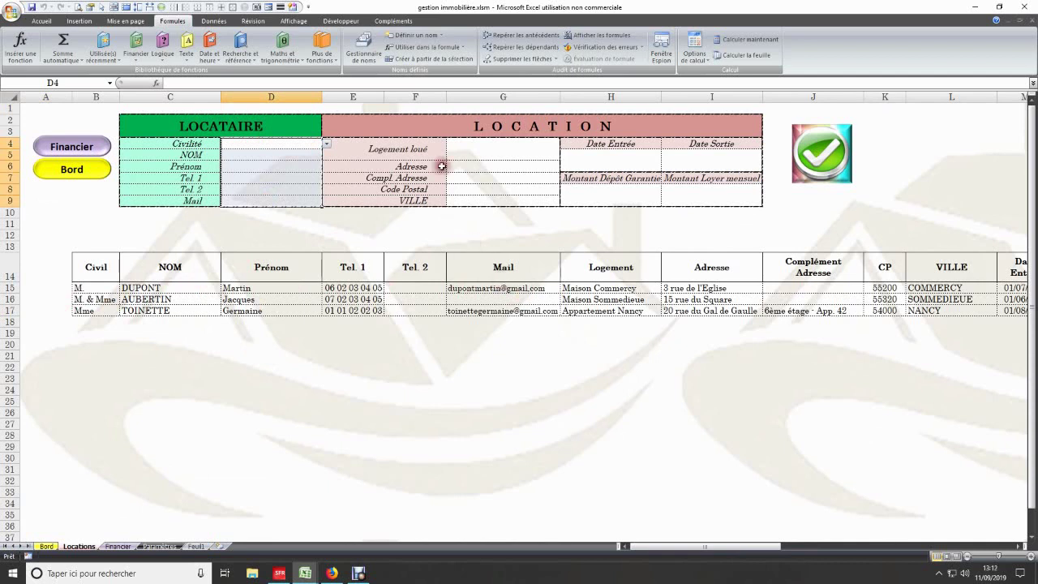
left_click(493, 148)
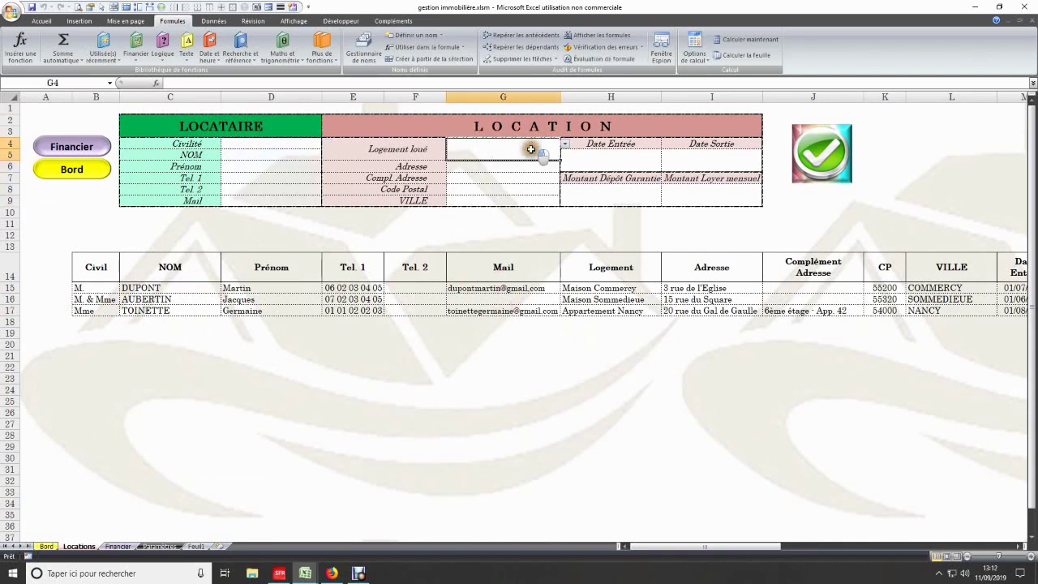
left_click_drag(530, 146, 532, 201)
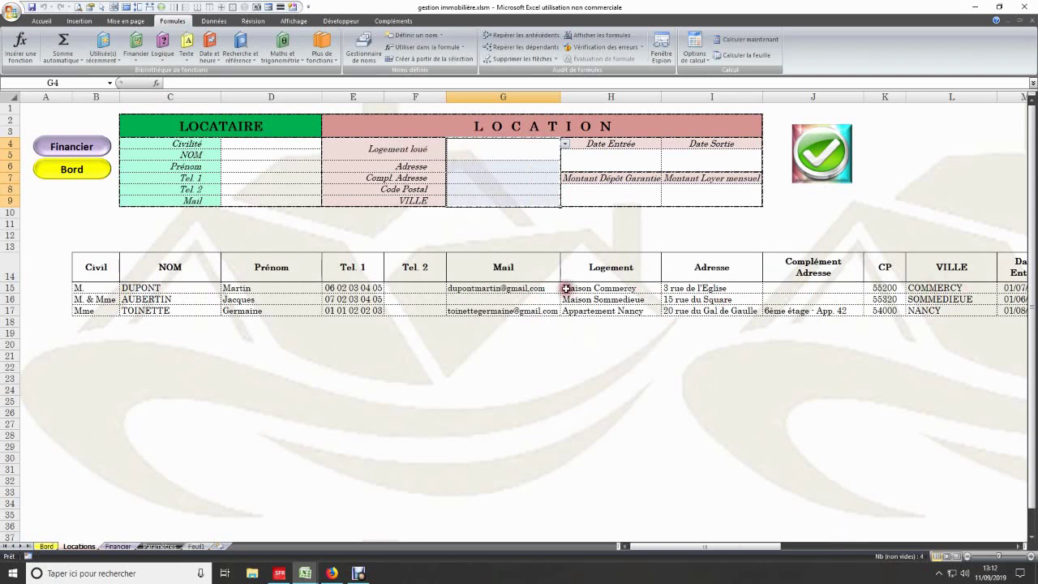
left_click(619, 289)
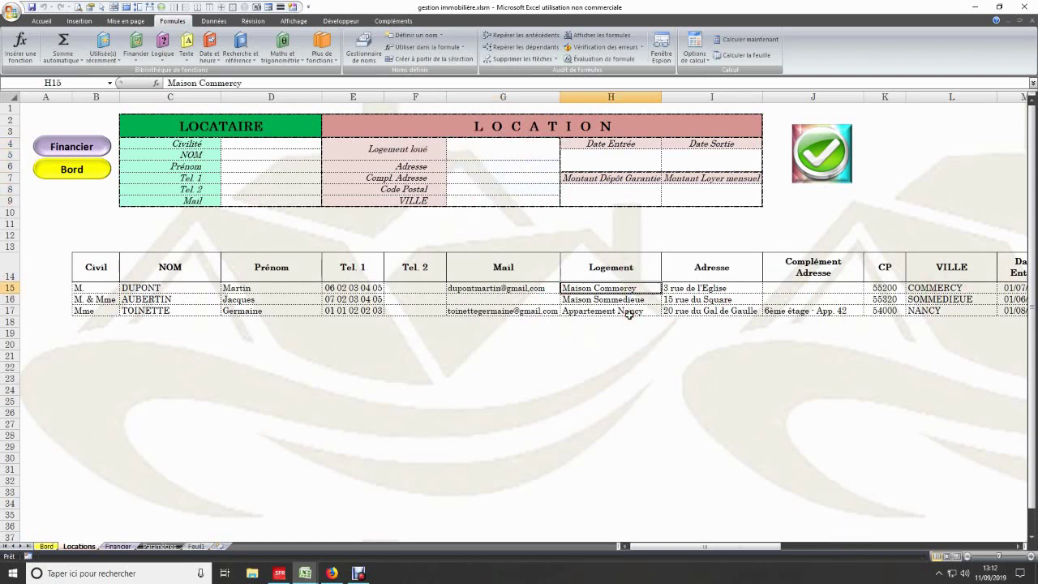
left_click(629, 313)
left_click(621, 154)
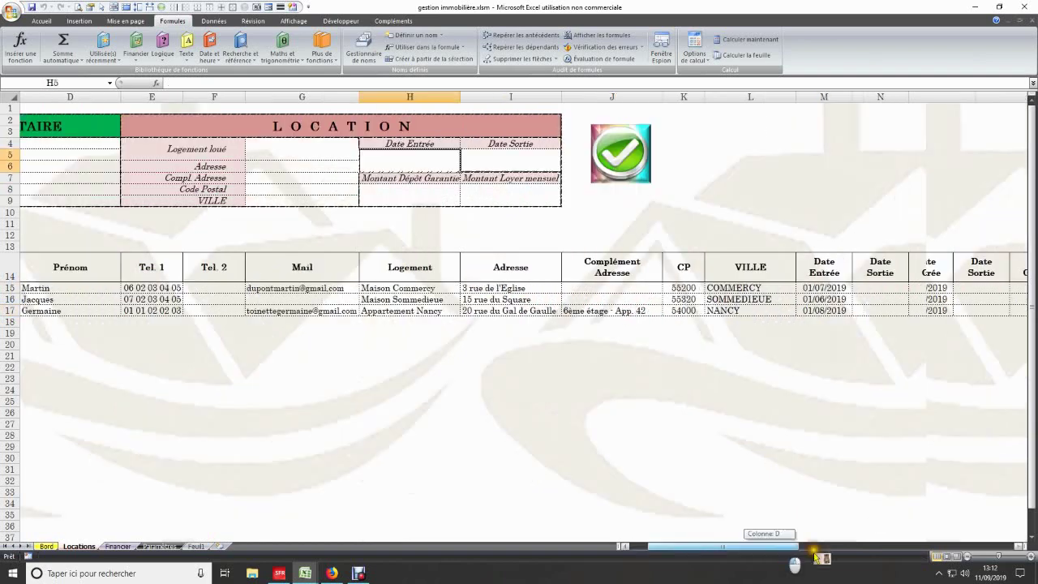
left_click_drag(705, 545, 777, 545)
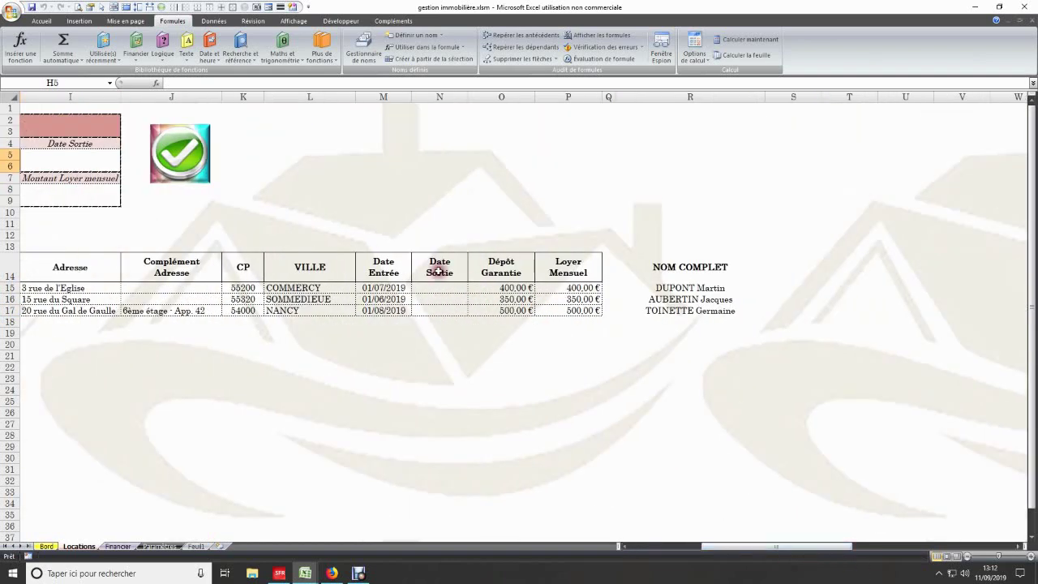
left_click(397, 288)
left_click(389, 312)
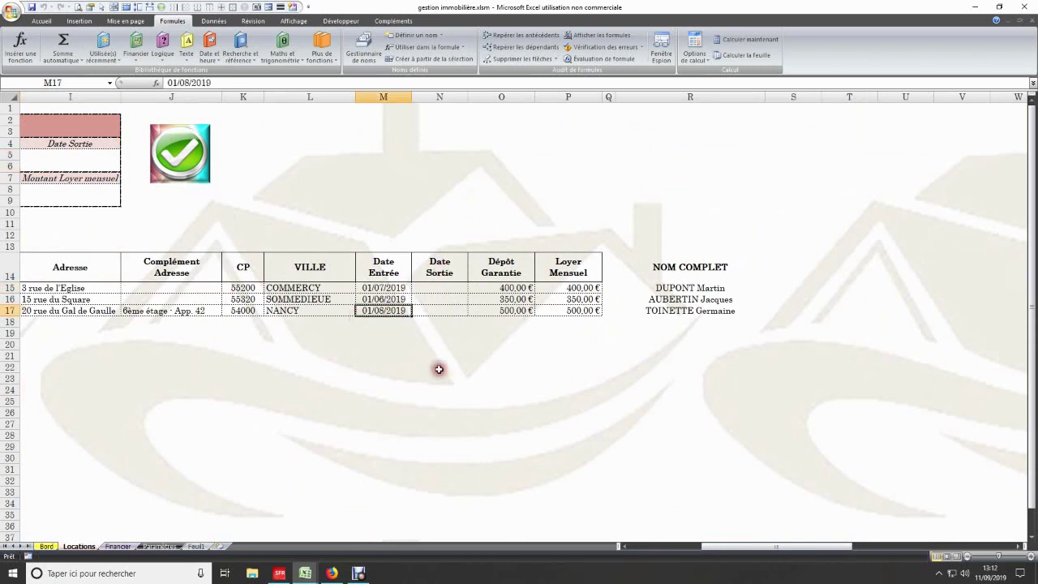
left_click(292, 9)
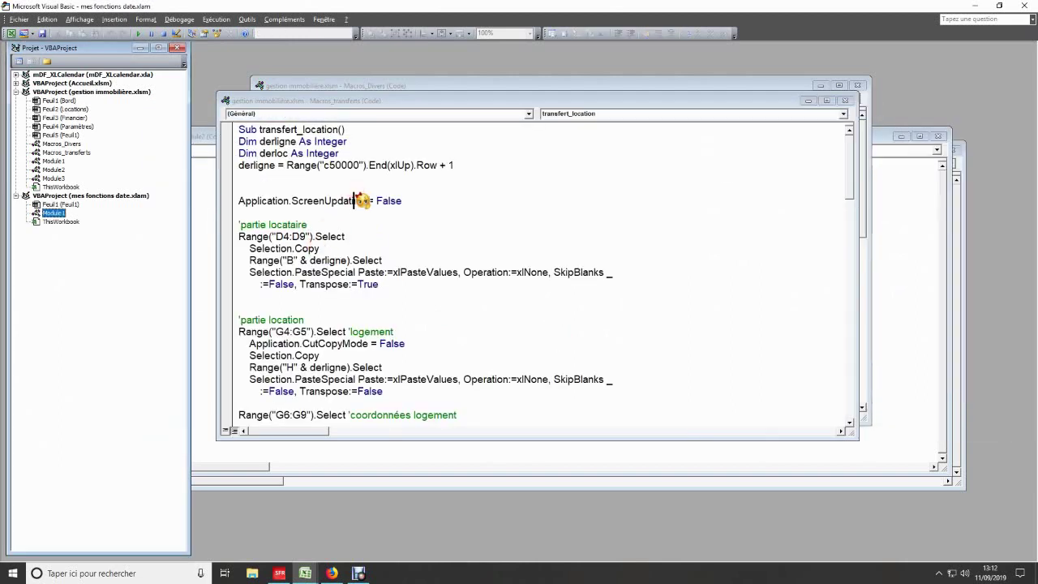
left_click(249, 246)
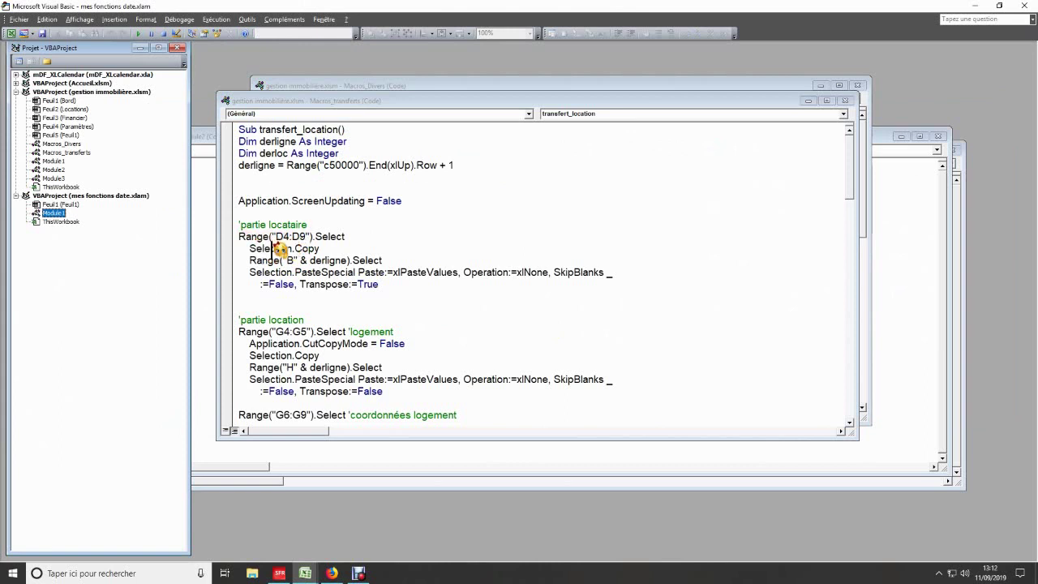
left_click(279, 246)
left_click(290, 265)
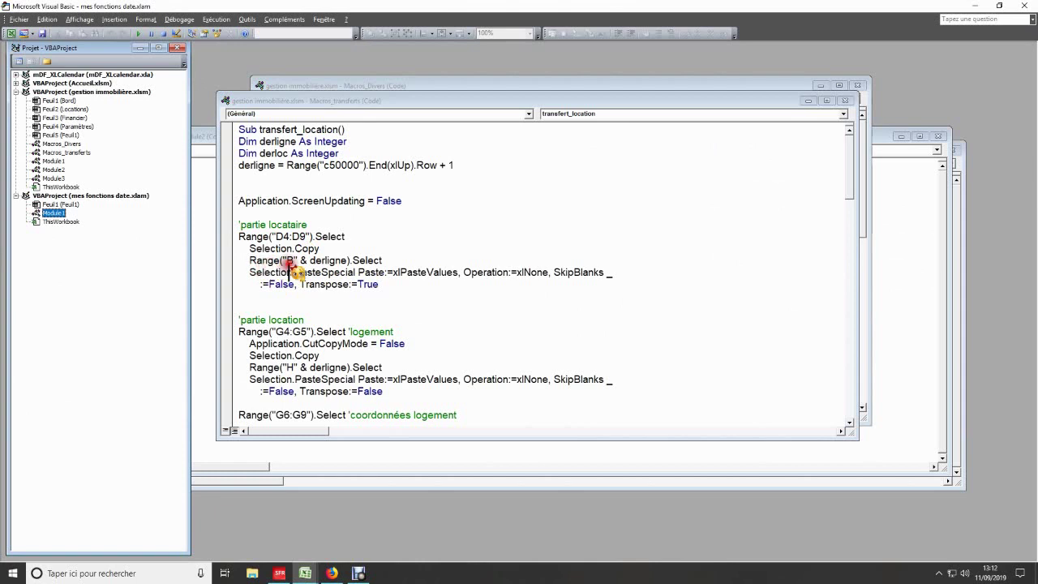
left_click(294, 272)
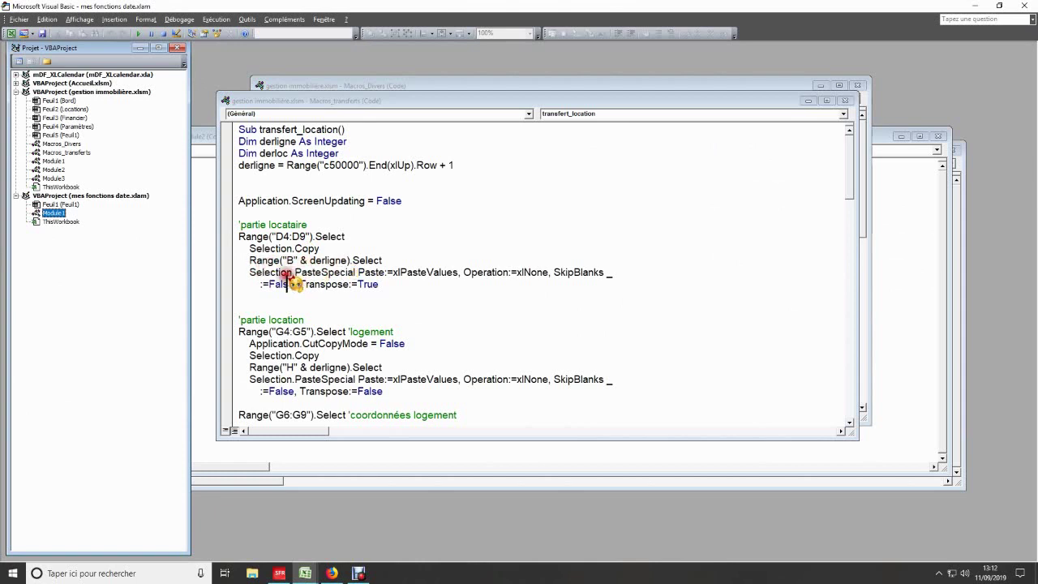
left_click(307, 283)
left_click_drag(300, 284, 360, 285)
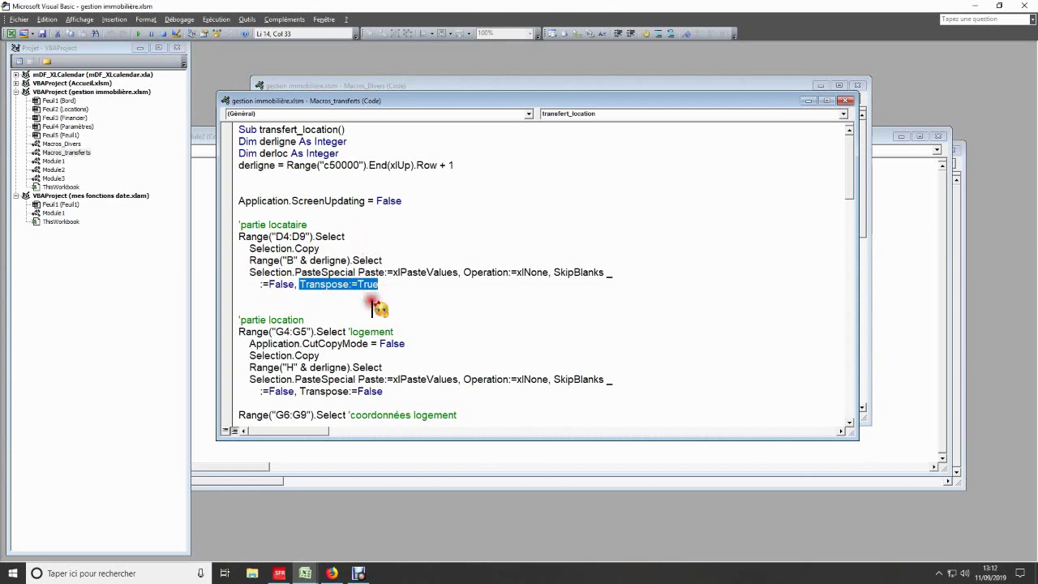
left_click(420, 289)
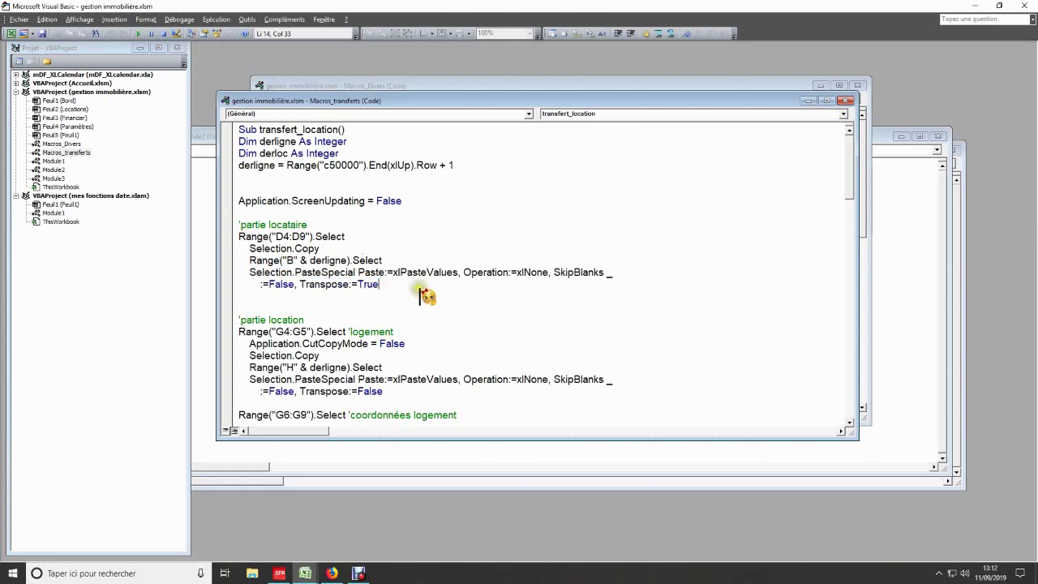
left_click(293, 261)
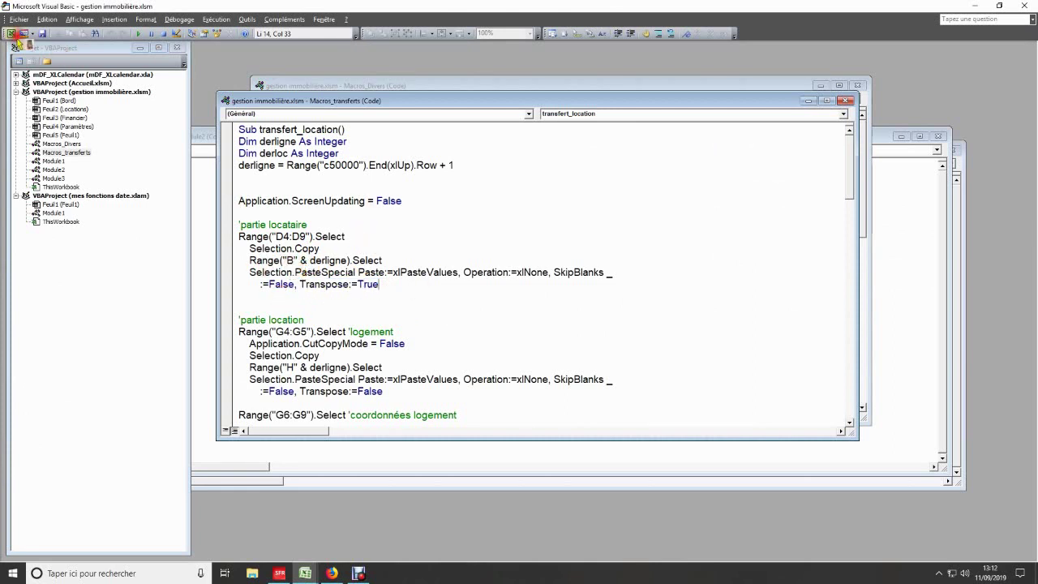
left_click(12, 34)
Step: Select B17, review transfert_location's c50000 last-row lookup, then move to the next empty row
left_click(750, 544)
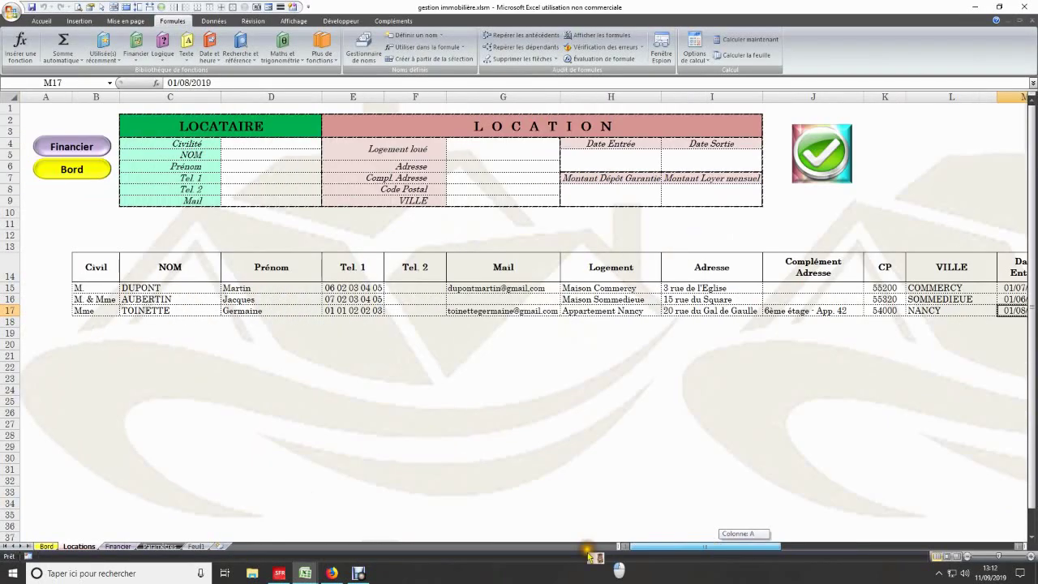
left_click(96, 311)
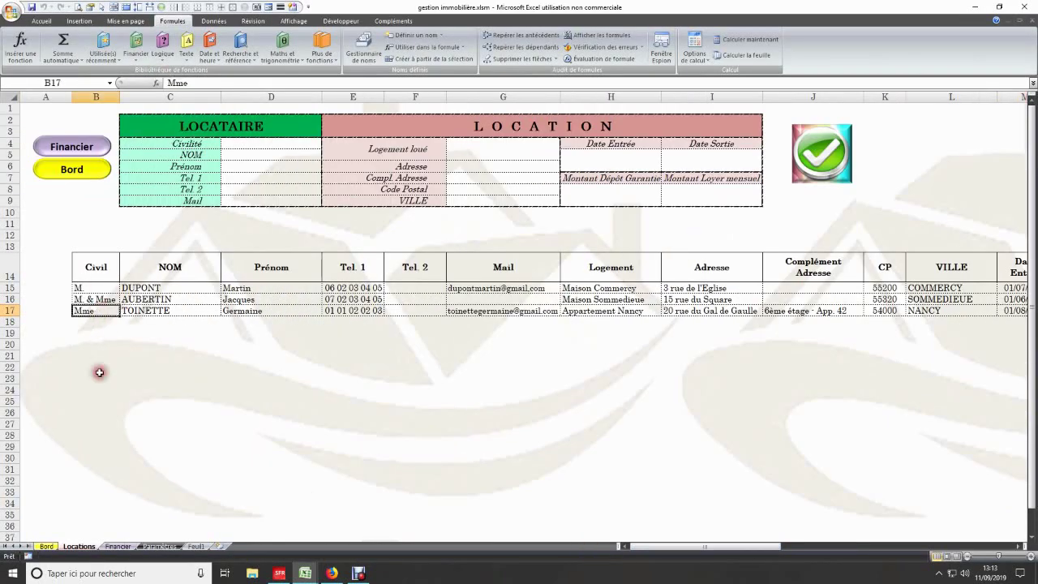
left_click(294, 8)
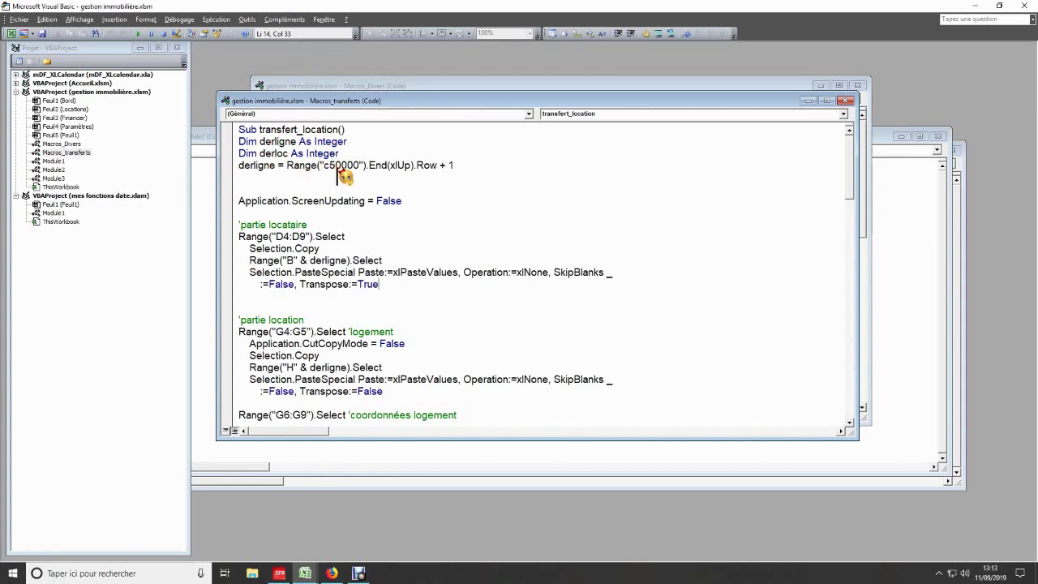
left_click(355, 167)
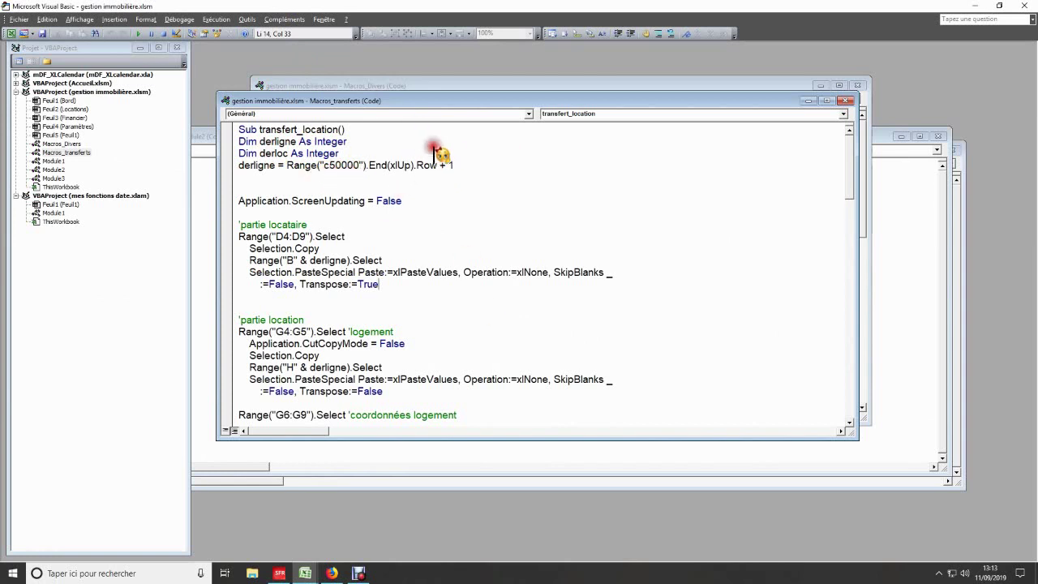
left_click(11, 34)
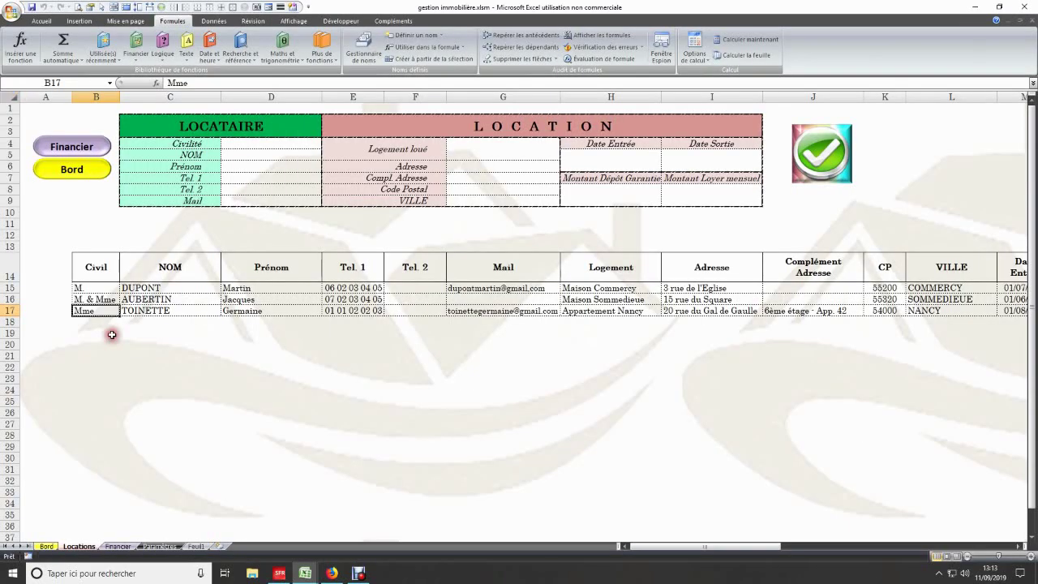
key("Return")
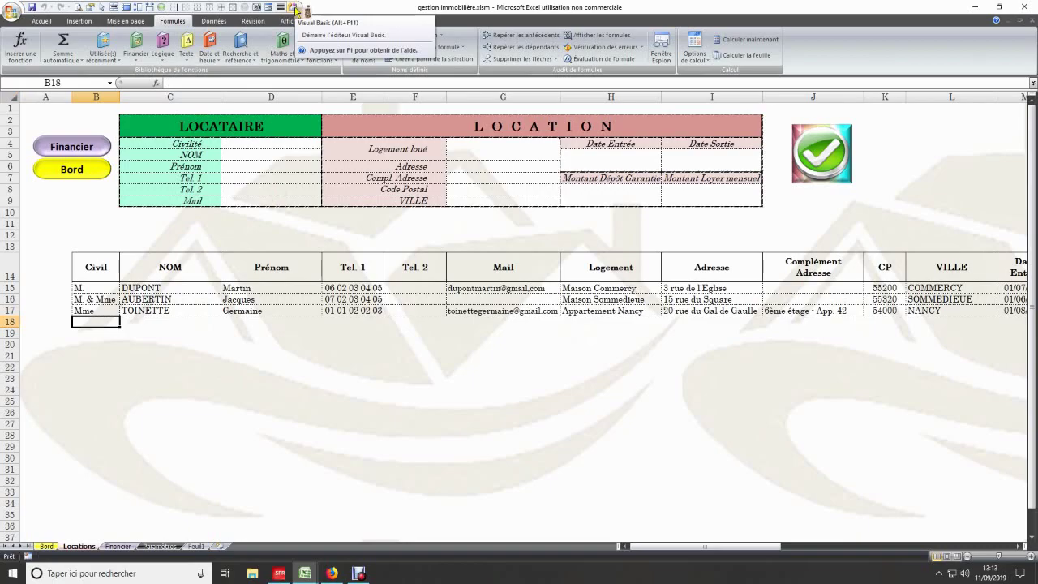
left_click(295, 8)
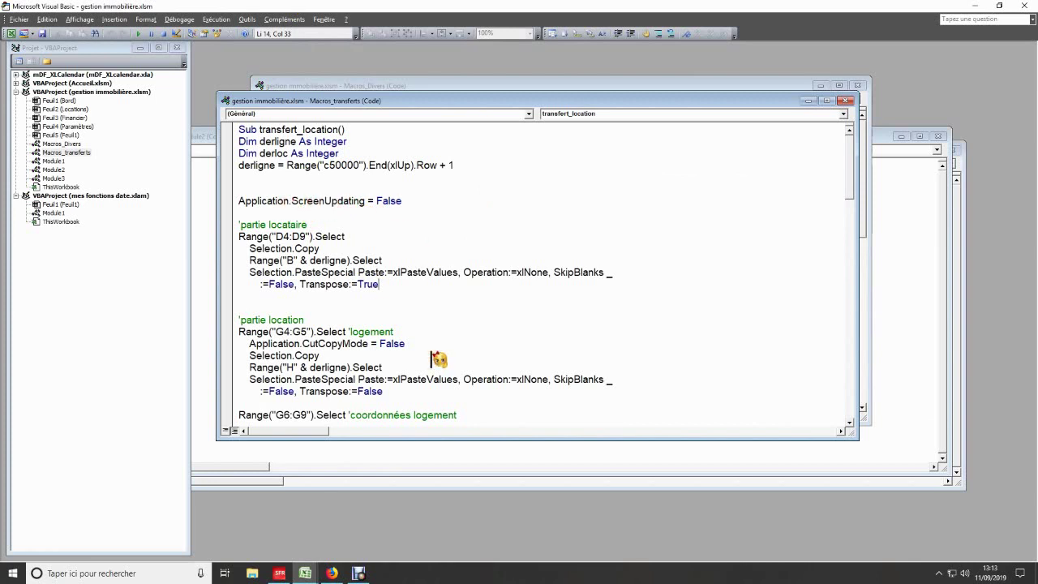
scroll(442, 341, "down", 1)
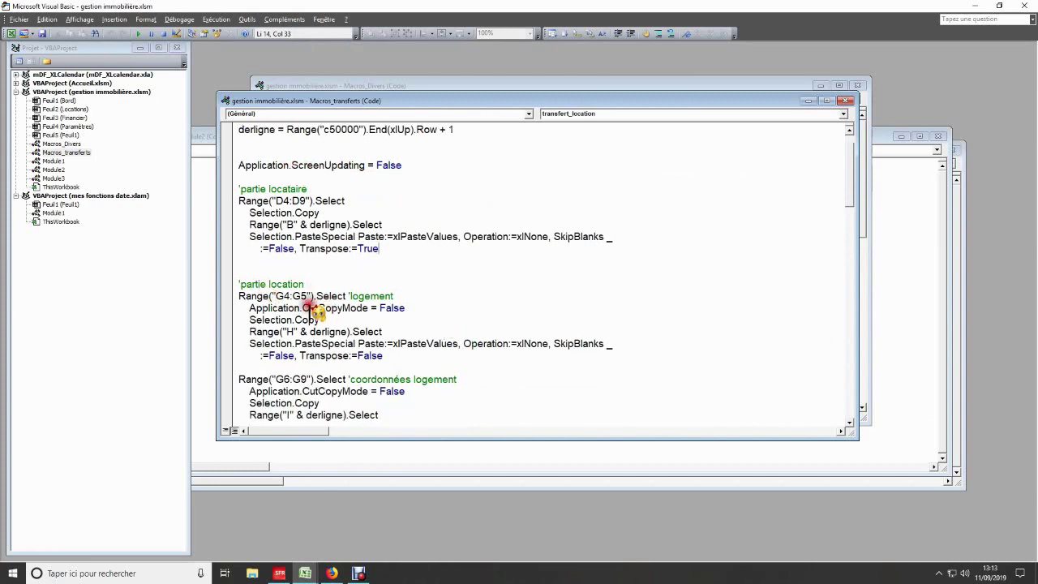
left_click_drag(275, 296, 324, 297)
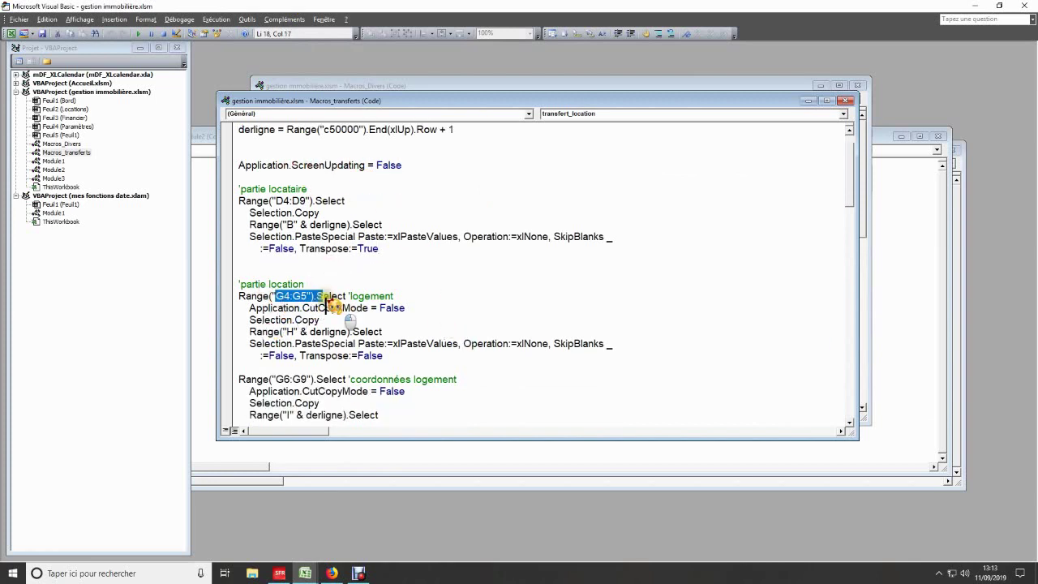
left_click(12, 34)
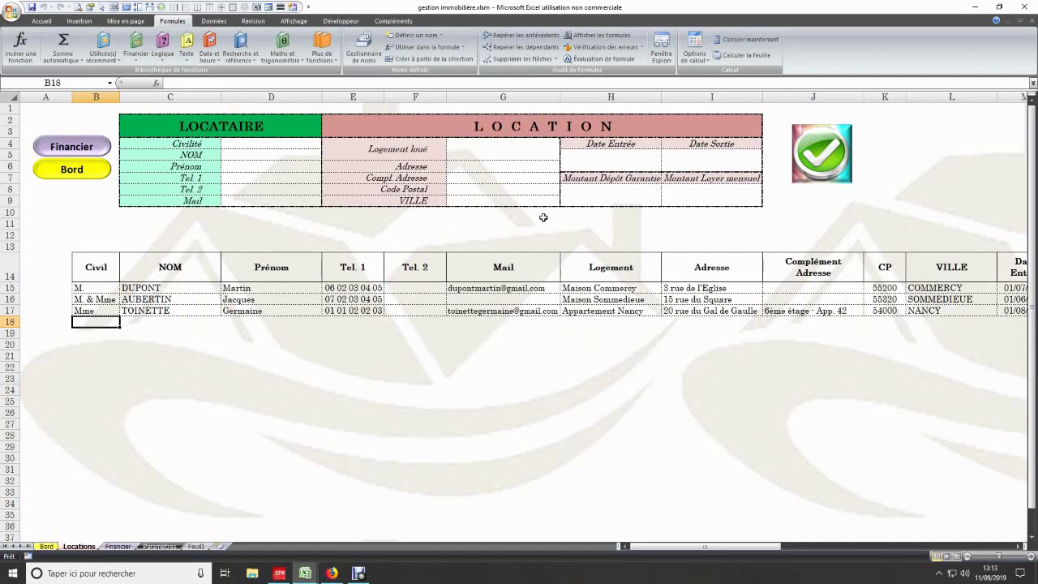
left_click(530, 202)
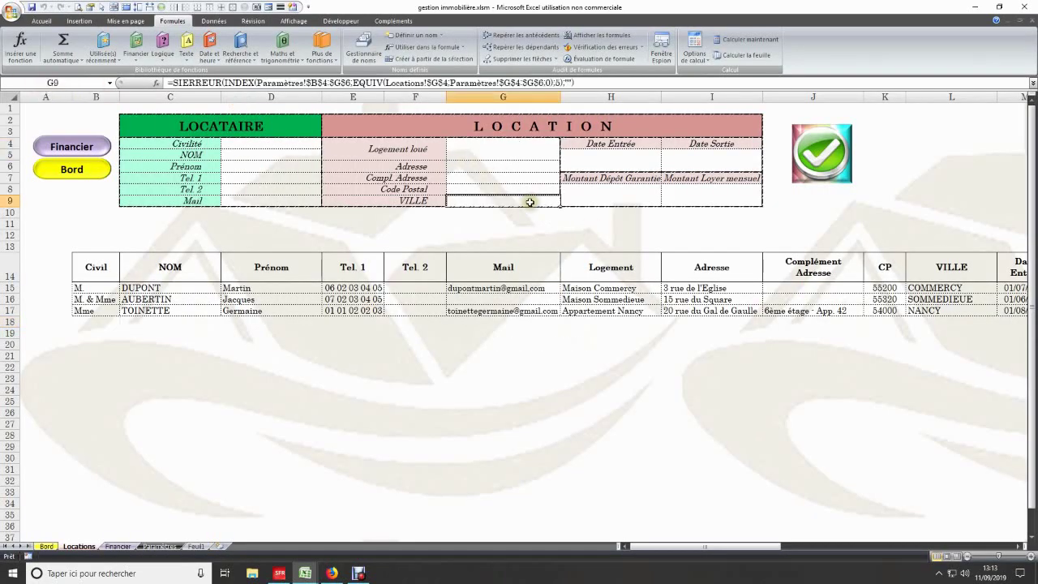
left_click(531, 149)
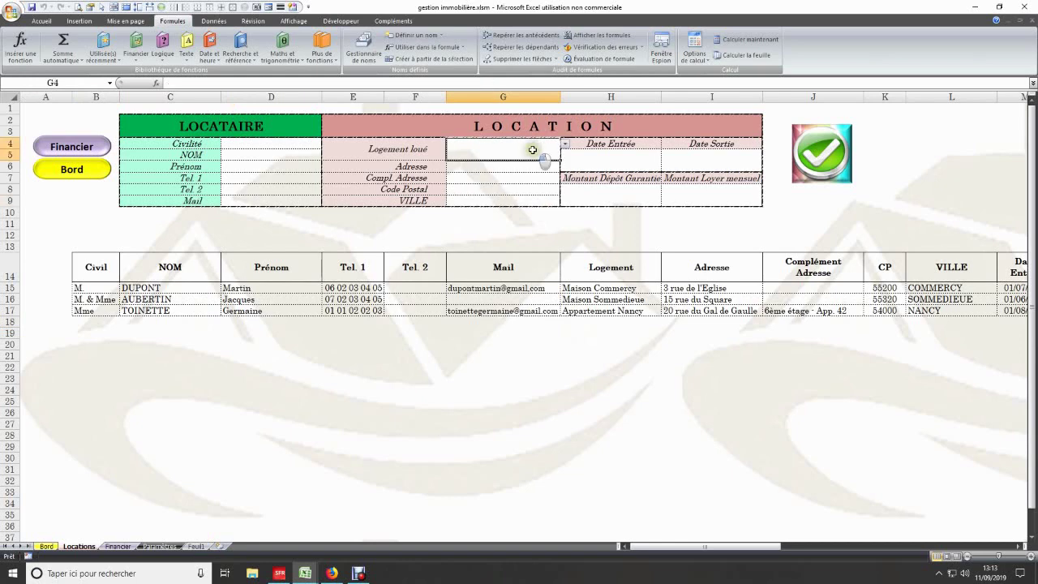
left_click(296, 8)
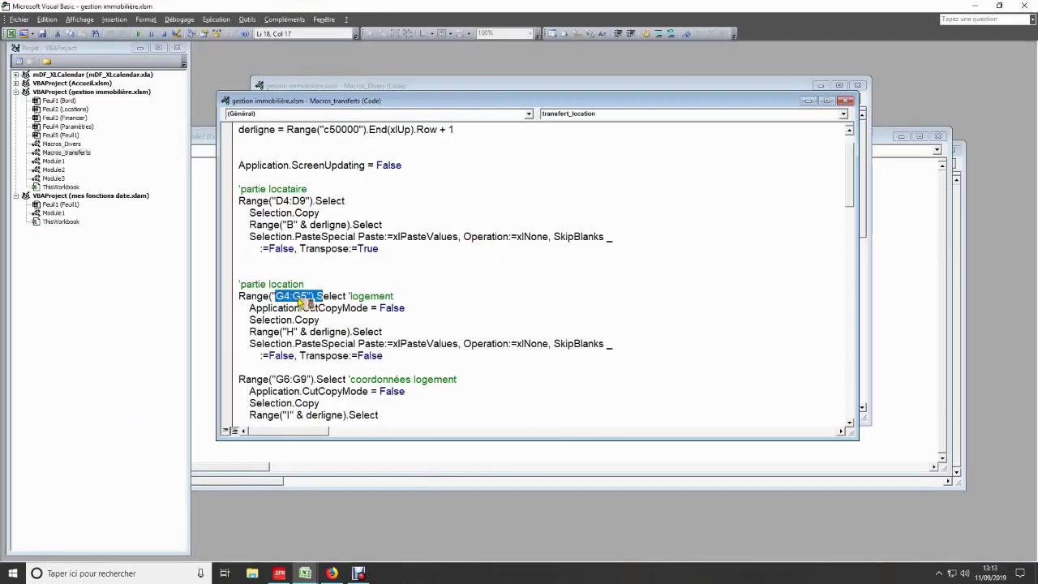
left_click(11, 33)
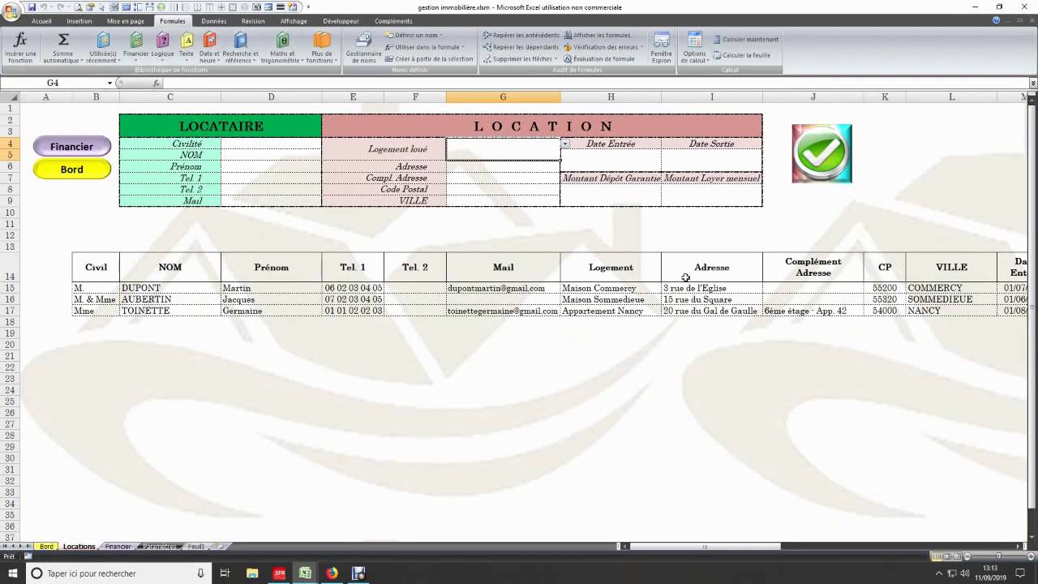
left_click(619, 290)
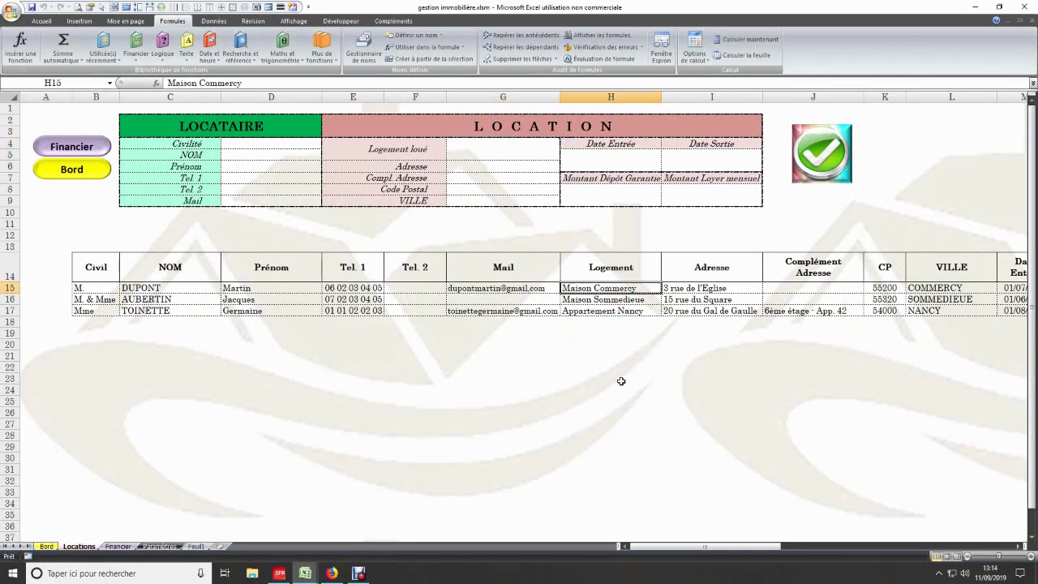
left_click(630, 311)
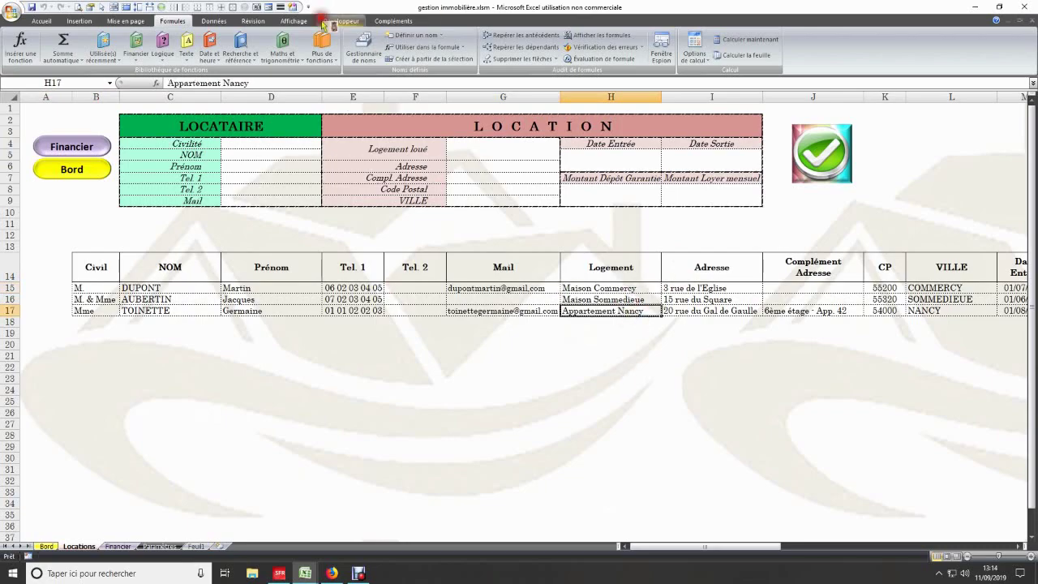
key("alt+F11")
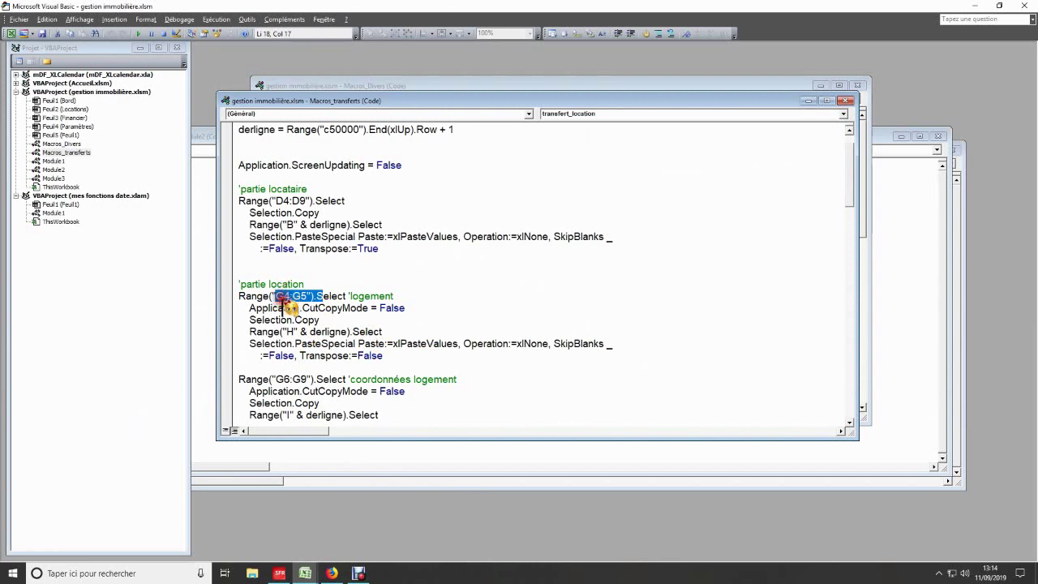
left_click(302, 308)
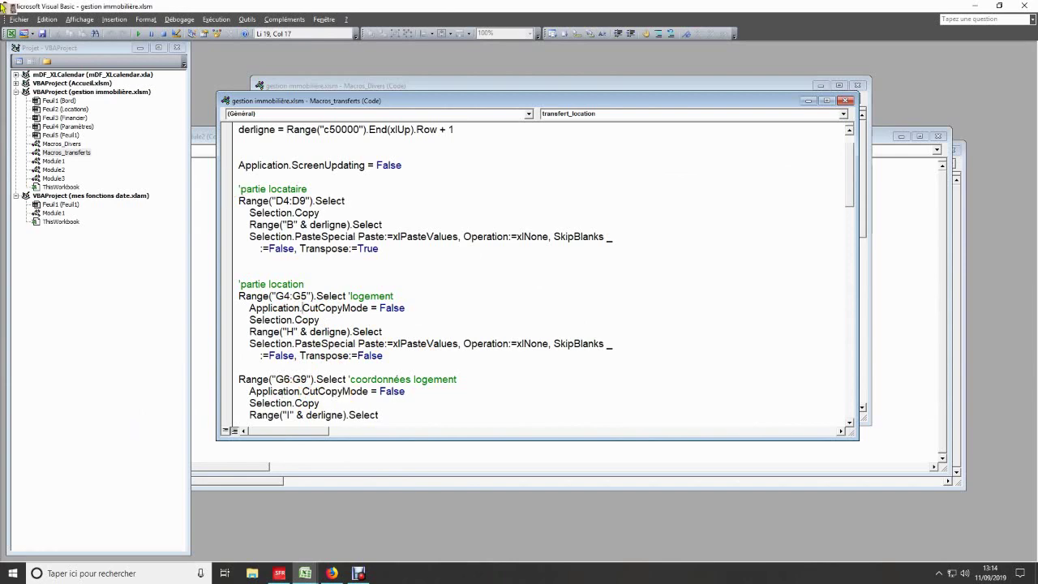
left_click(11, 33)
left_click_drag(505, 167, 508, 202)
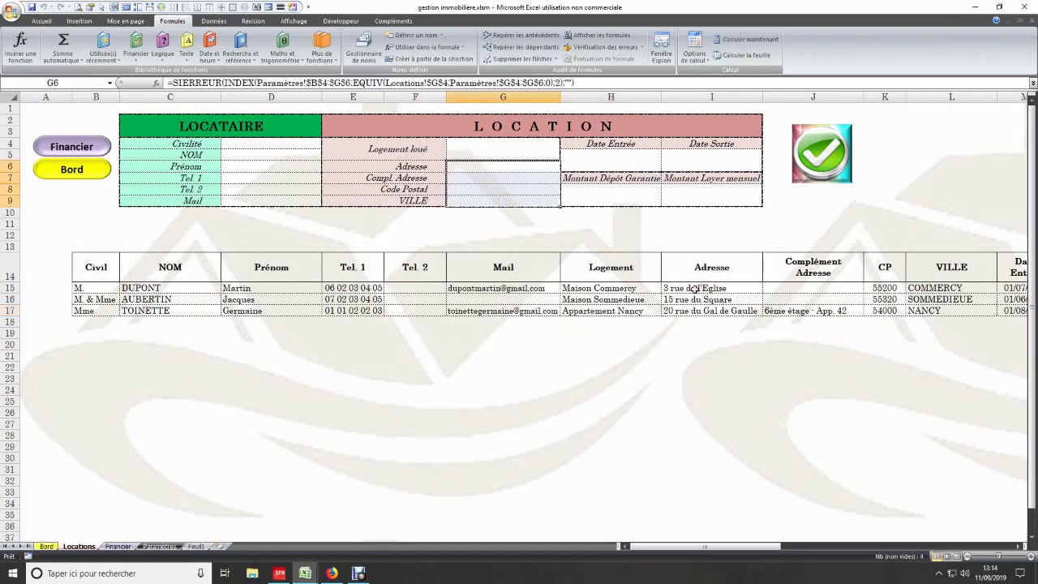
left_click_drag(696, 313, 834, 316)
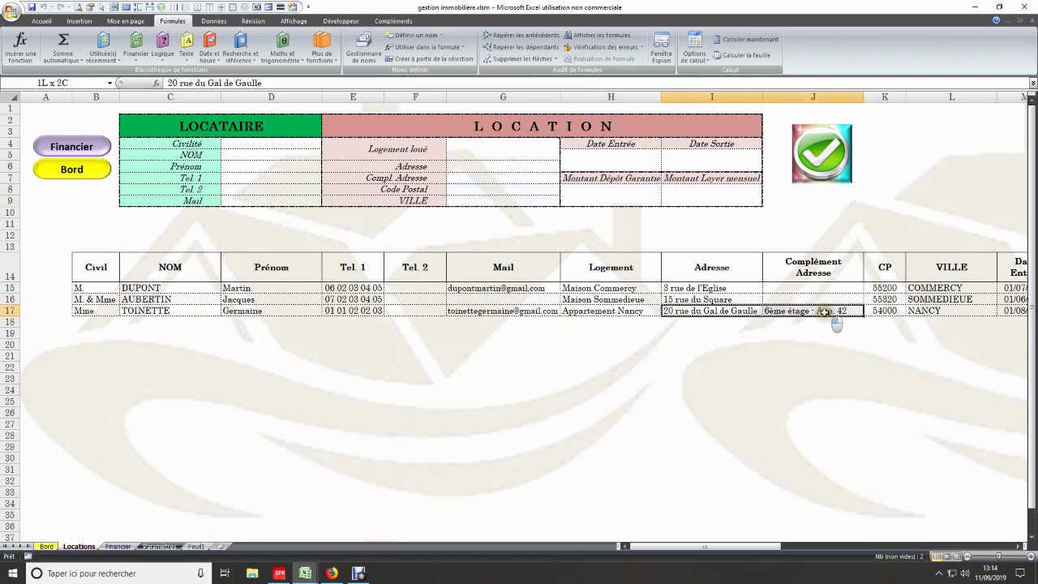
left_click(595, 438)
left_click(292, 6)
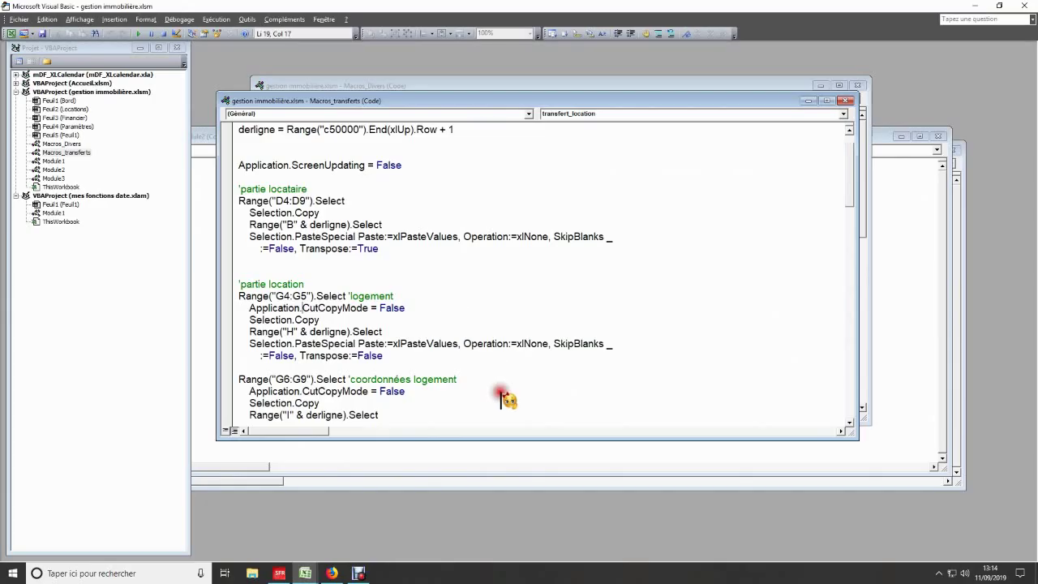
scroll(472, 364, "down", 1)
scroll(472, 365, "down", 1)
scroll(472, 365, "down", 1)
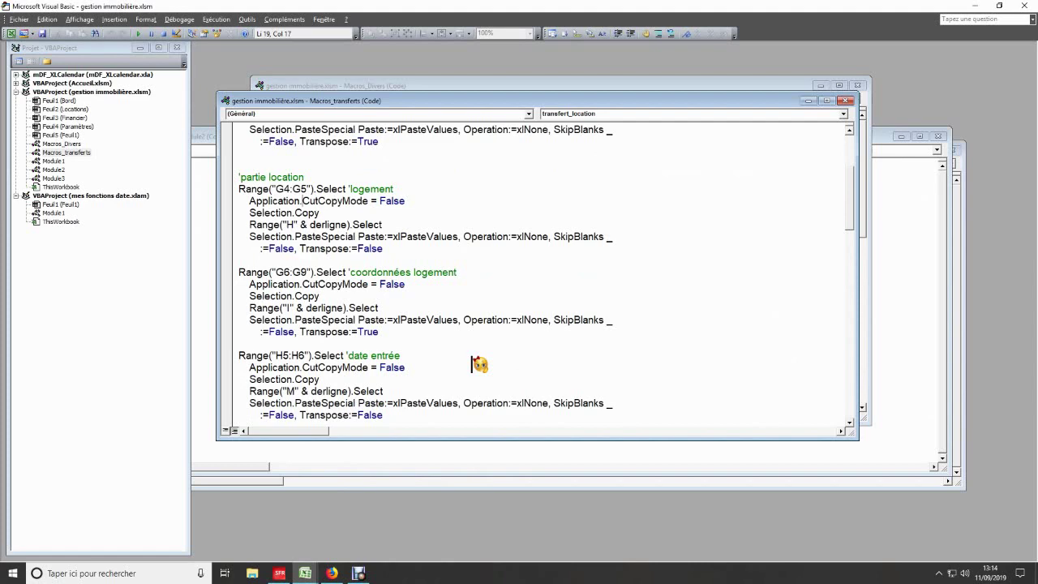
scroll(474, 364, "down", 1)
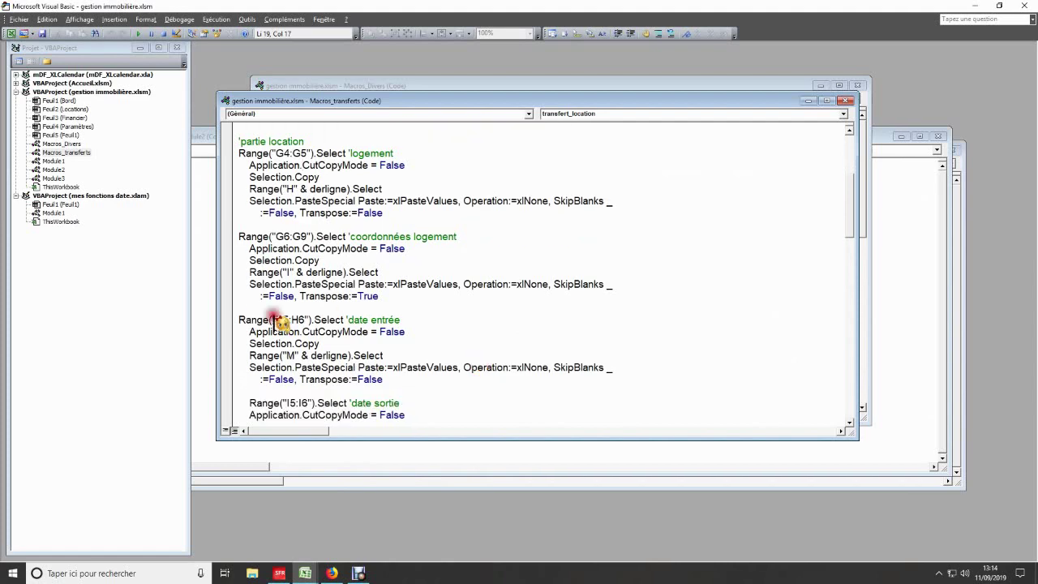
left_click(12, 36)
left_click(618, 164)
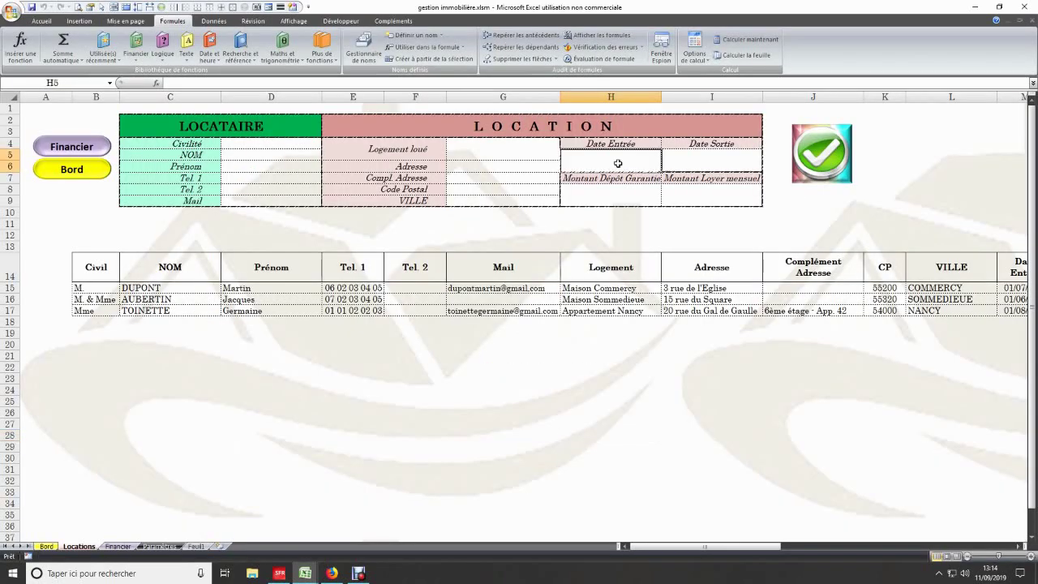
left_click(713, 160)
left_click(622, 201)
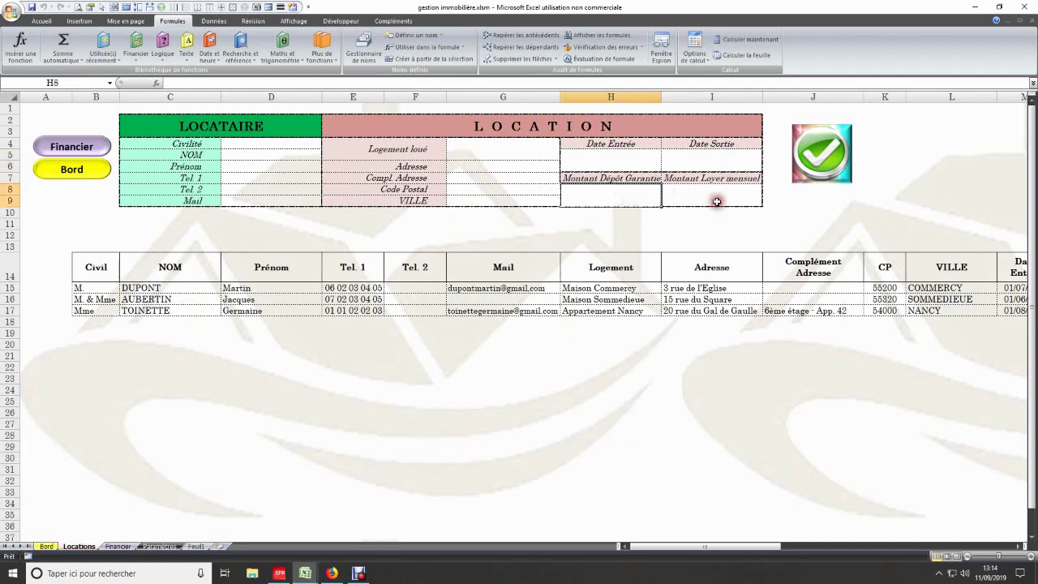
left_click(713, 200)
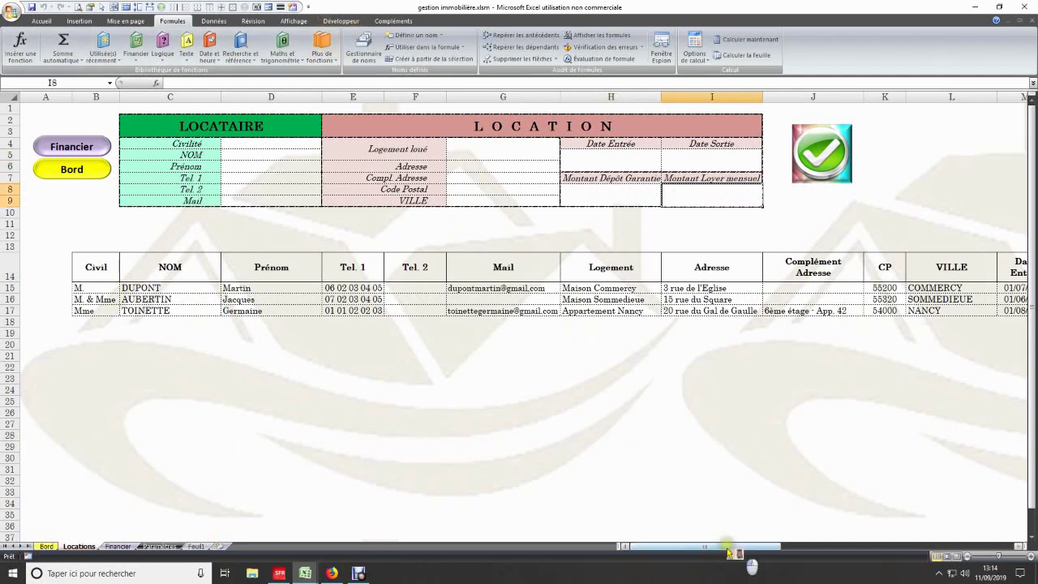
left_click_drag(718, 546, 797, 546)
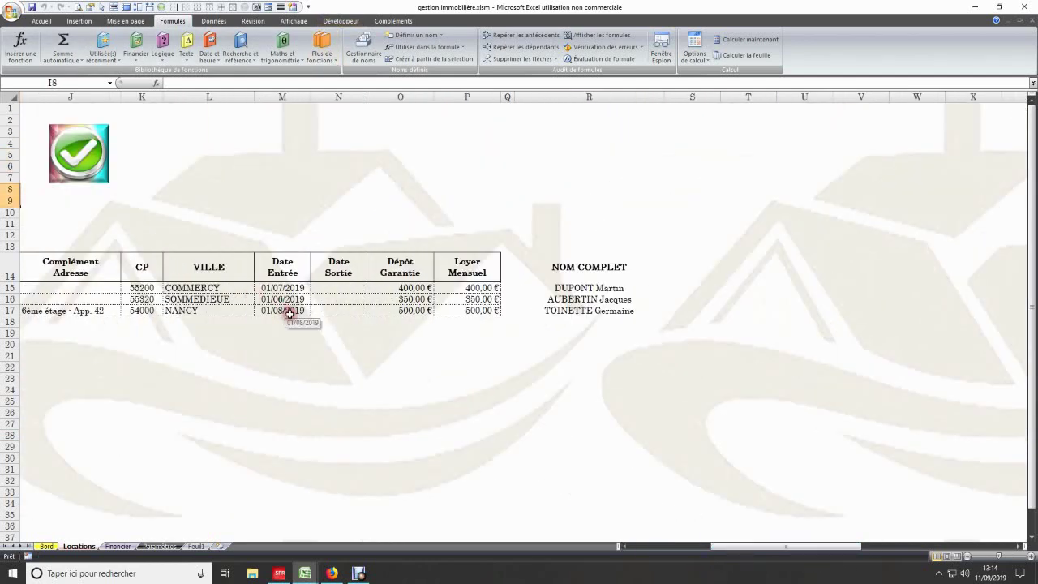
left_click(290, 313)
left_click(343, 311)
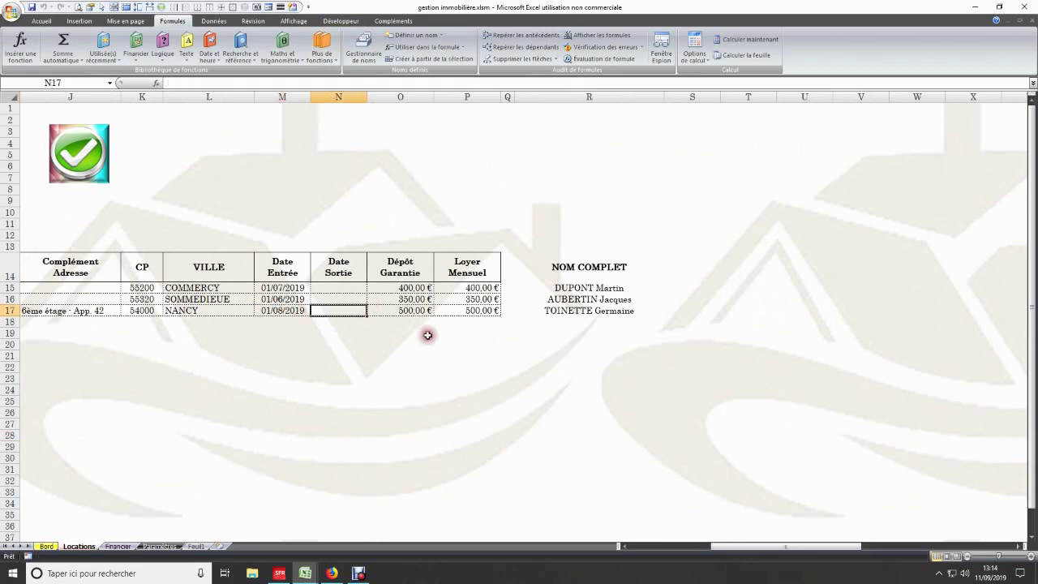
key("alt+F11")
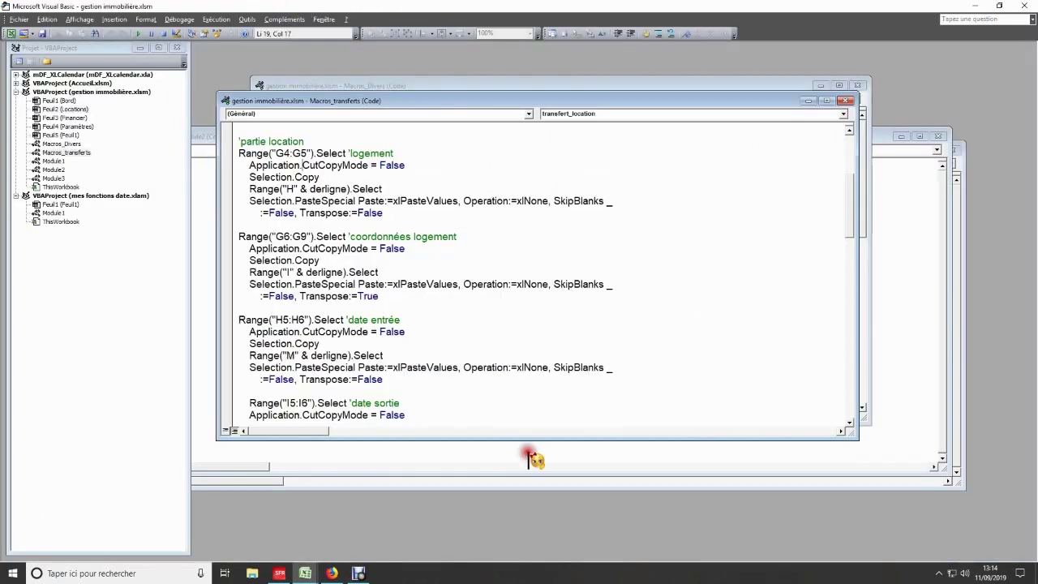
scroll(459, 394, "down", 1)
scroll(456, 391, "down", 2)
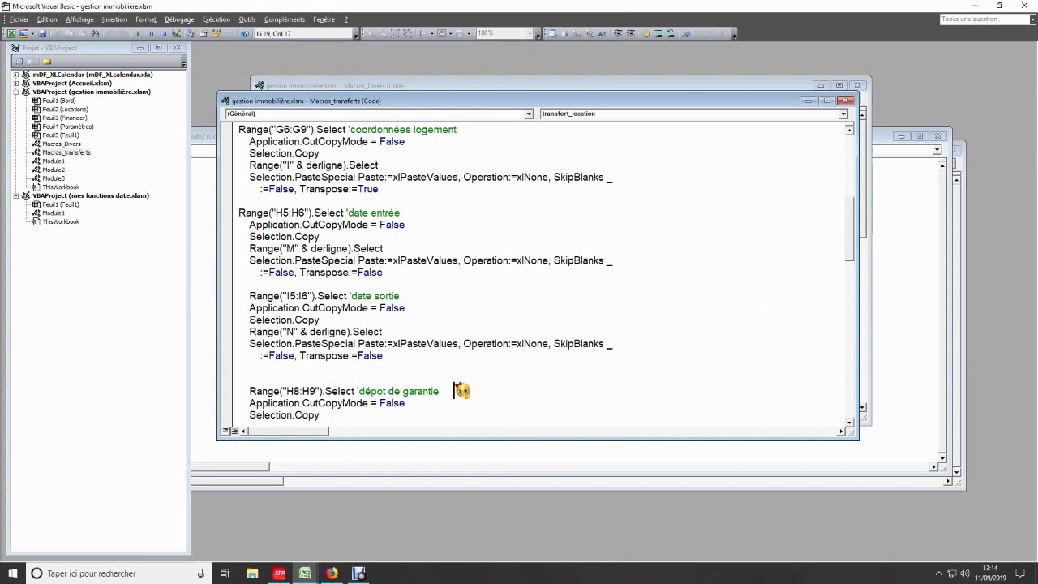
scroll(459, 391, "down", 2)
scroll(445, 338, "down", 1)
left_click(415, 369)
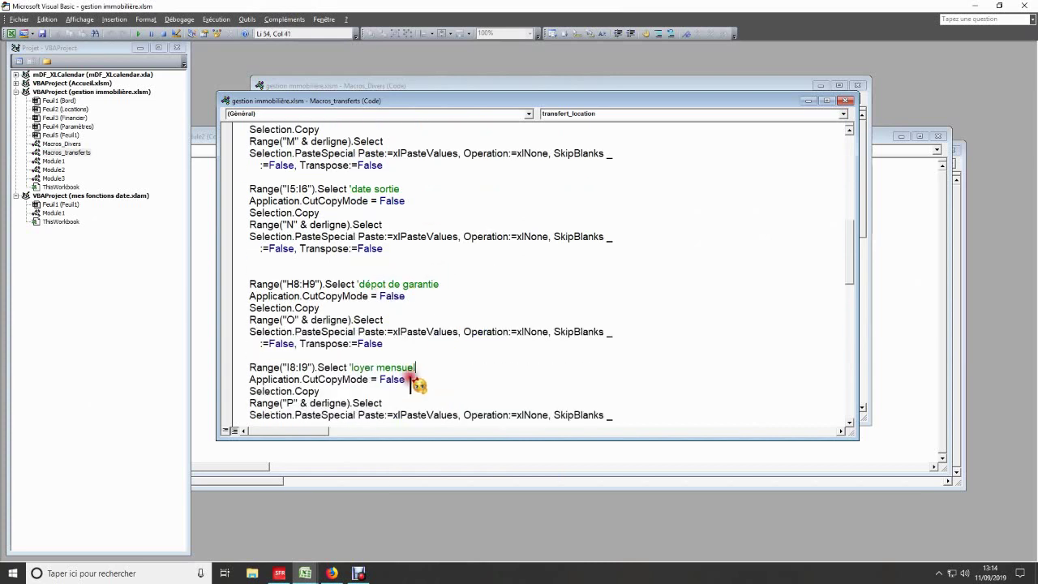
scroll(445, 360, "down", 1)
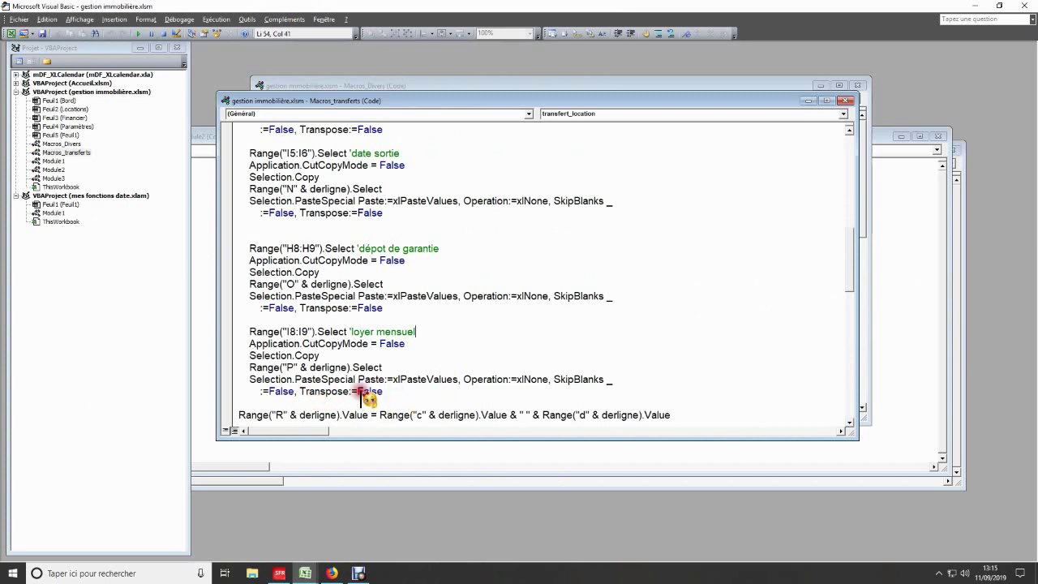
left_click(431, 391)
scroll(433, 387, "down", 1)
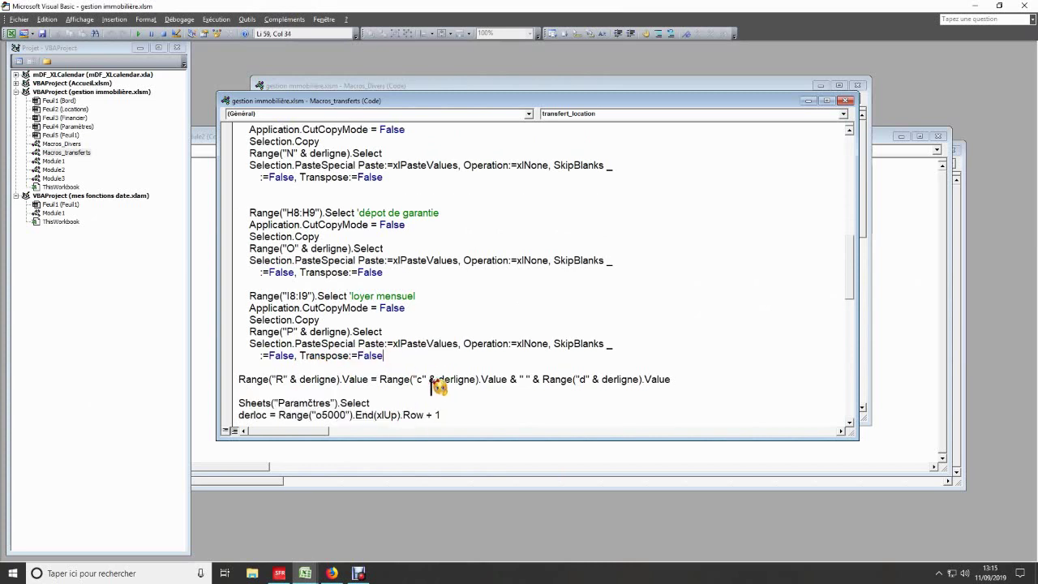
scroll(434, 387, "down", 1)
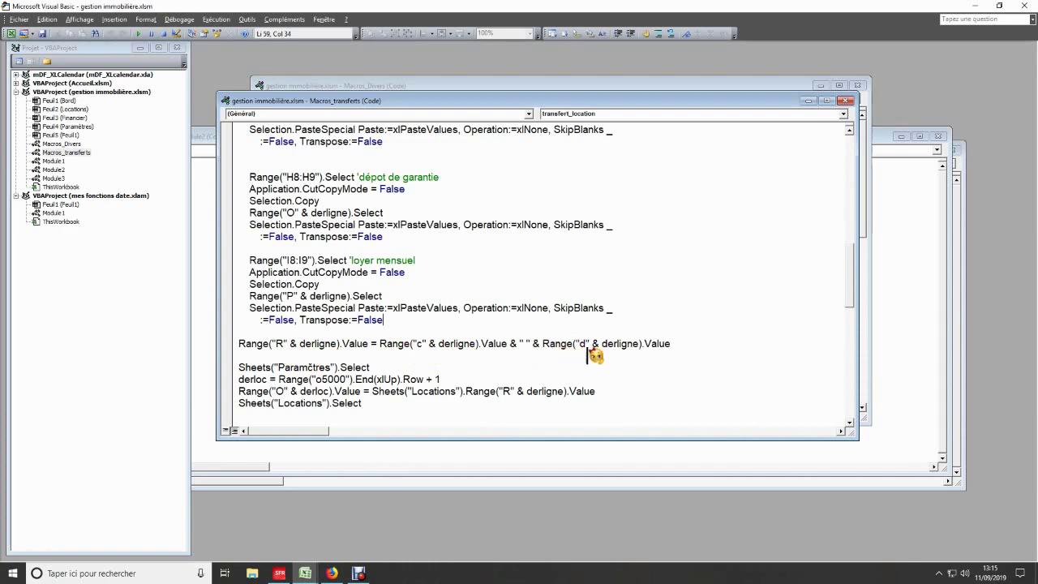
left_click(12, 34)
left_click(604, 288)
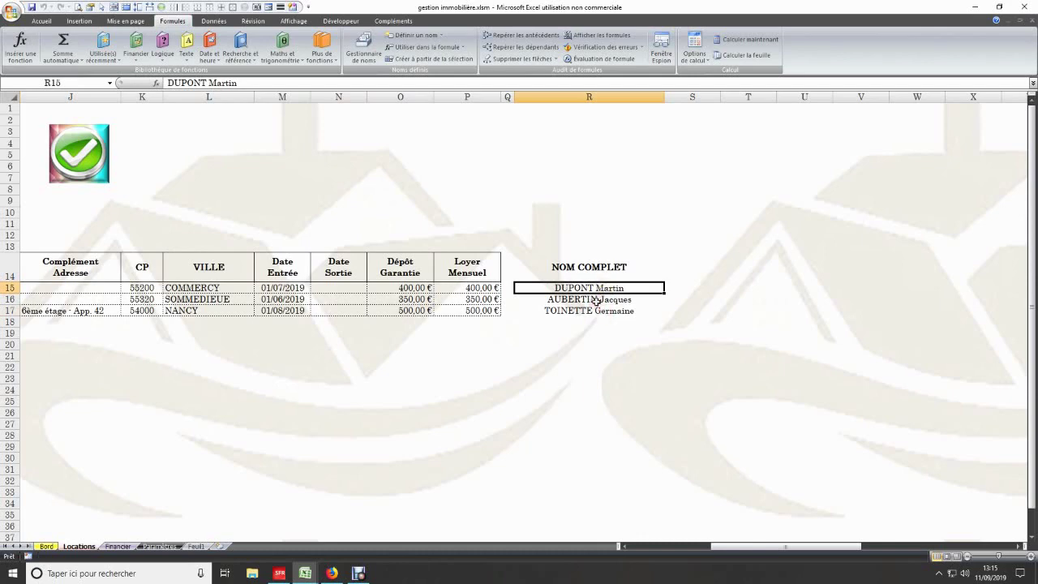
left_click(596, 300)
left_click(604, 311)
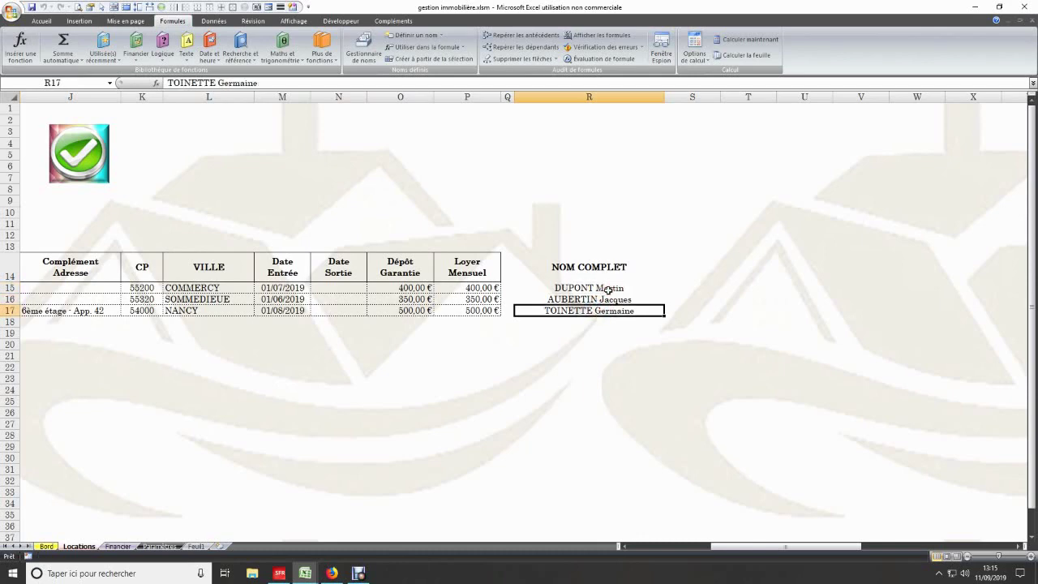
left_click(607, 289)
left_click(604, 300)
mouse_move(794, 547)
left_mouse_down()
mouse_move(715, 557)
mouse_move(784, 547)
left_mouse_up()
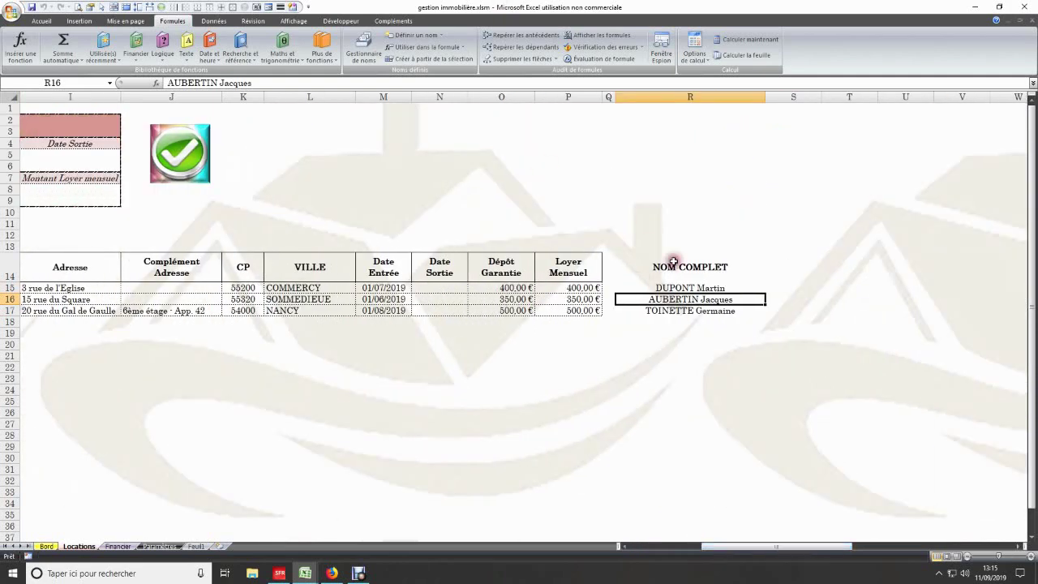
key("alt+F11")
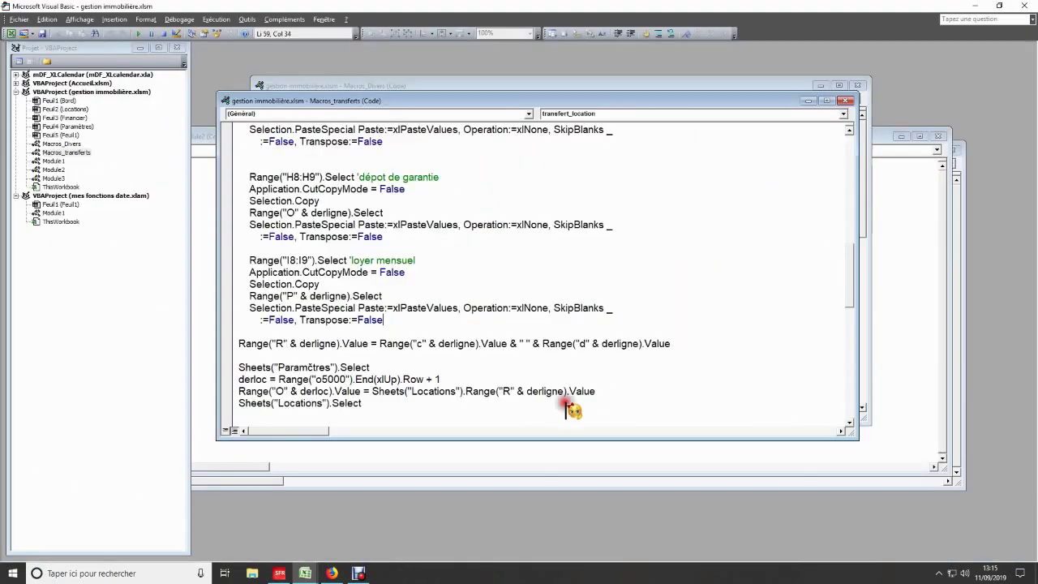
left_click(379, 343)
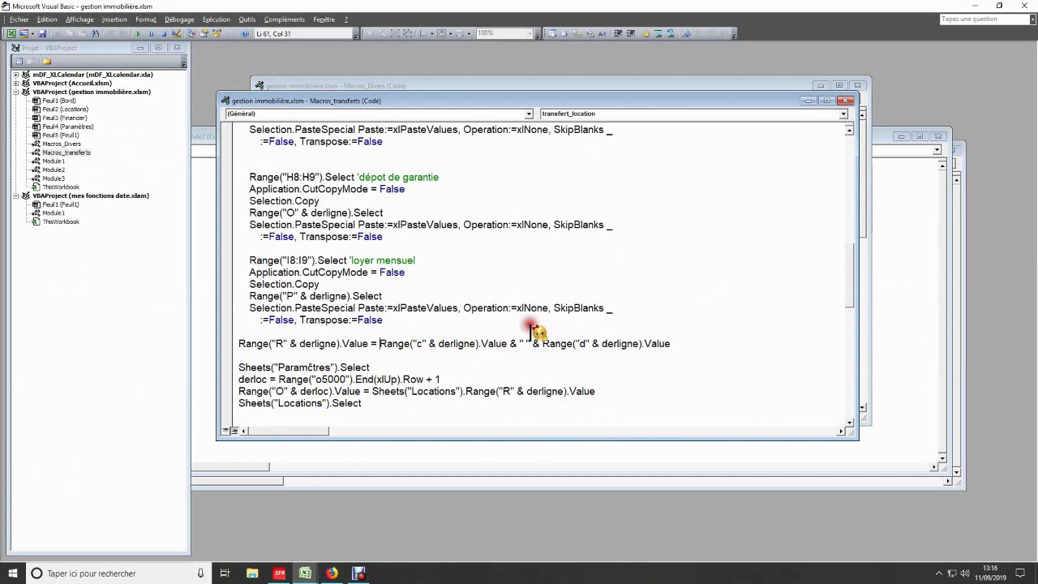
left_click(507, 344)
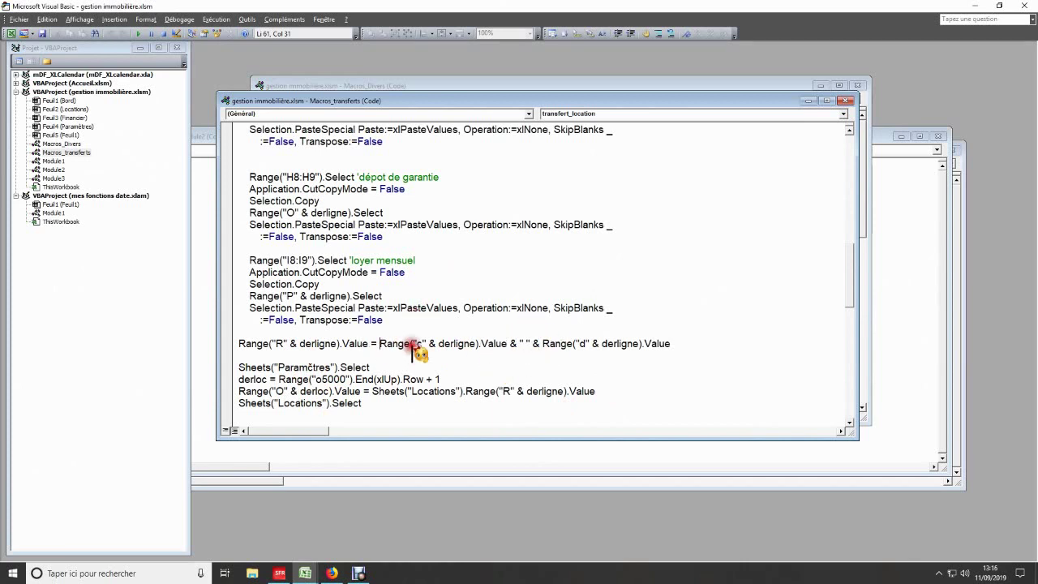
left_click(459, 371)
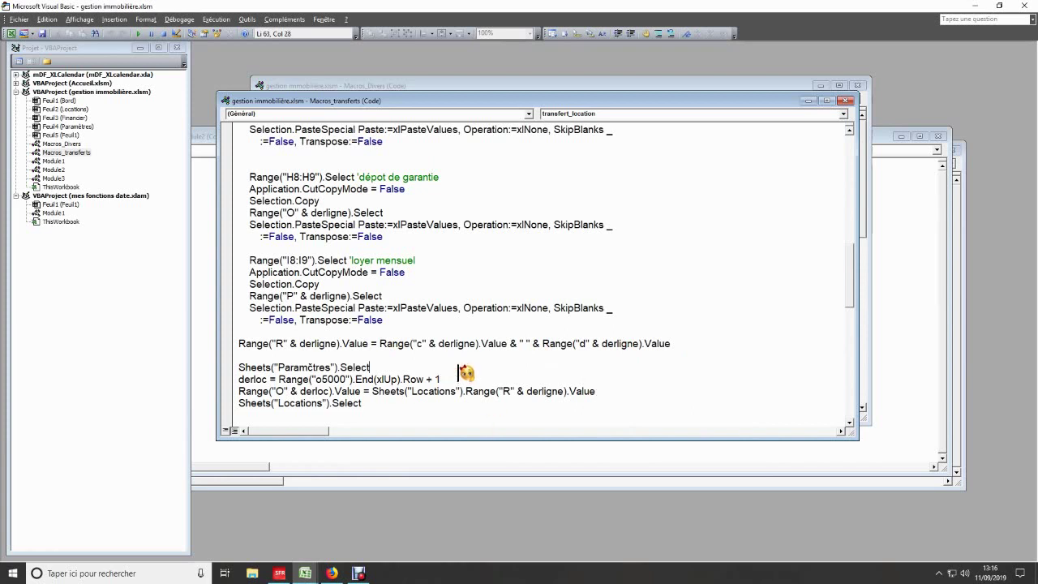
left_click(334, 378)
left_click(347, 367)
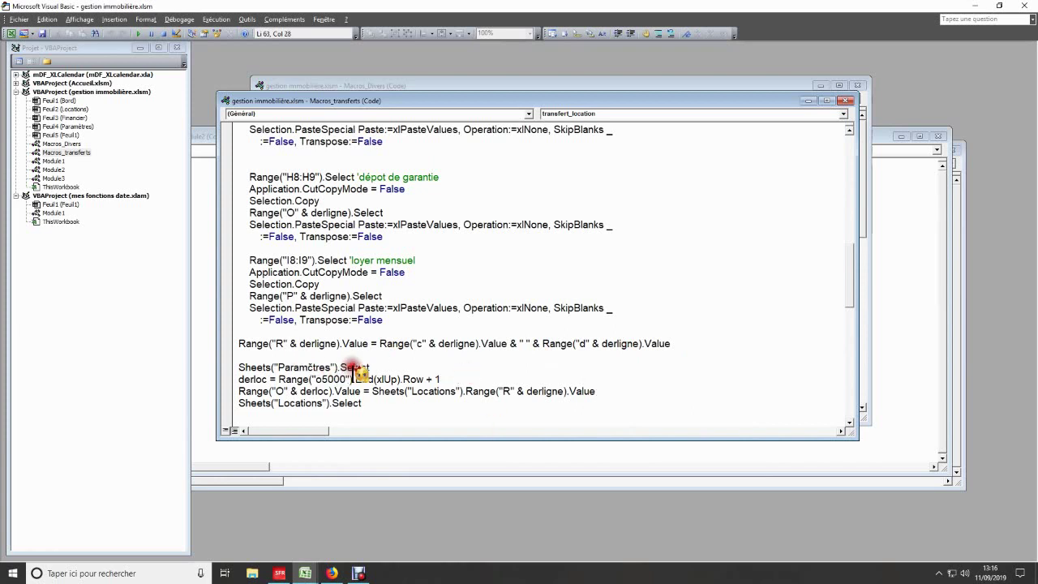
scroll(445, 364, "down", 3)
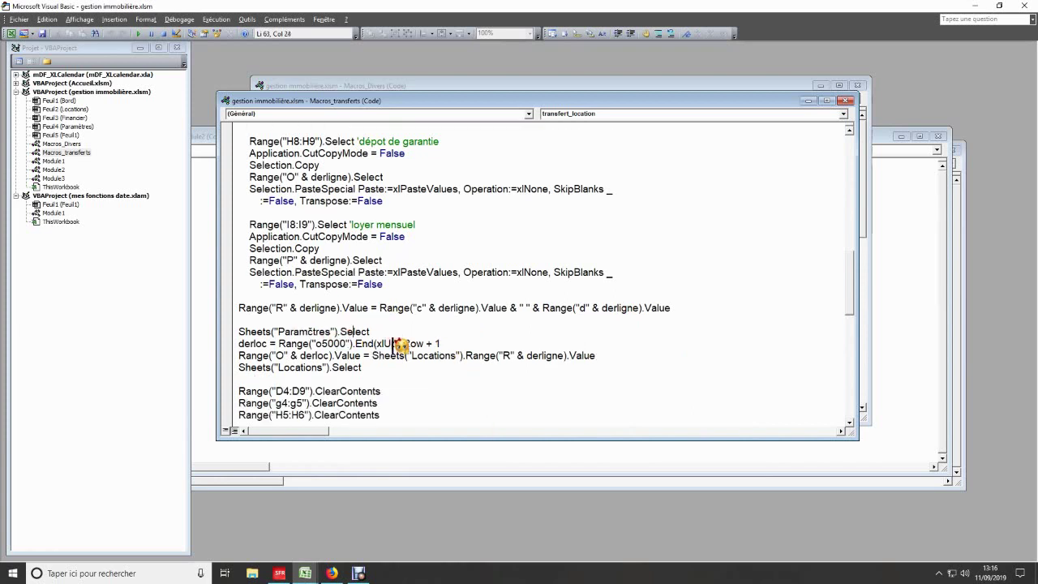
left_click(438, 379)
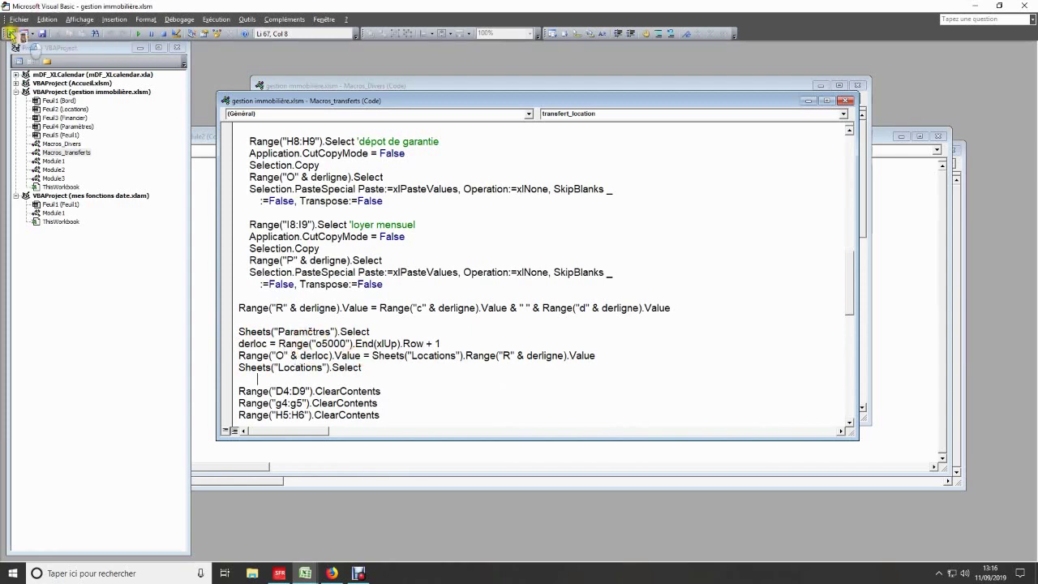
left_click(11, 34)
left_click(160, 546)
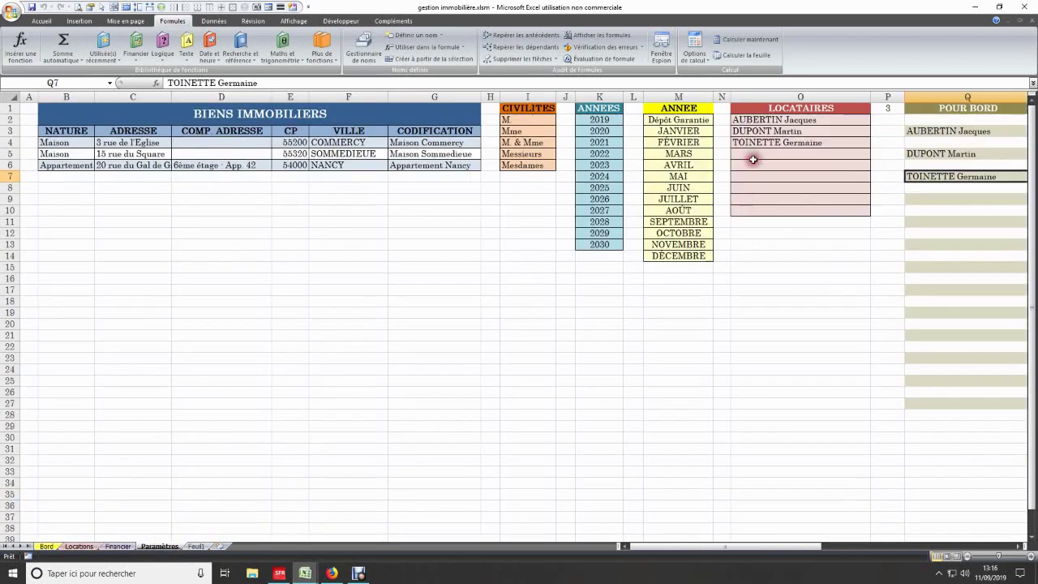
left_click(789, 144)
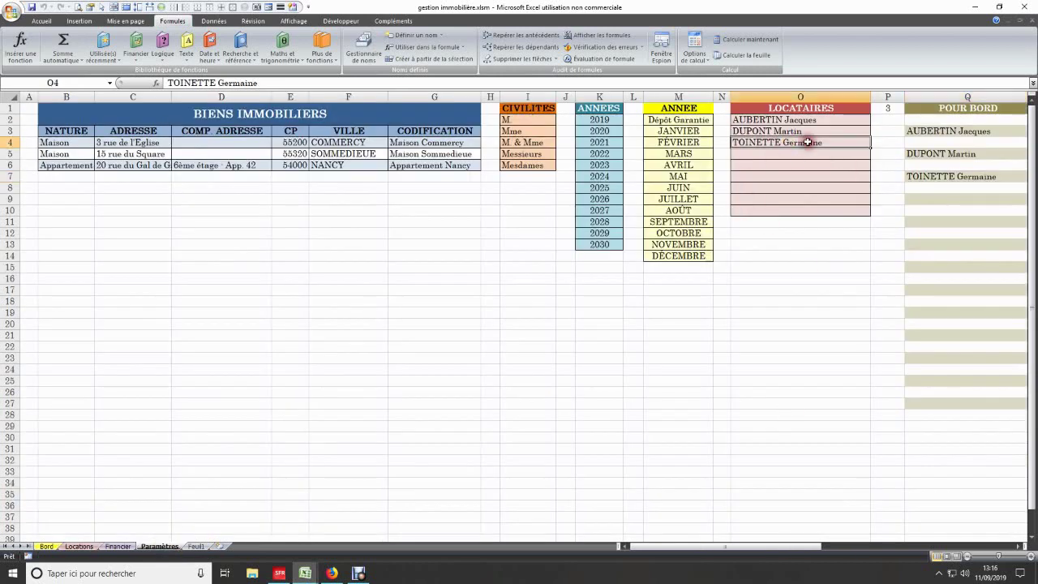
left_click_drag(163, 546, 166, 549)
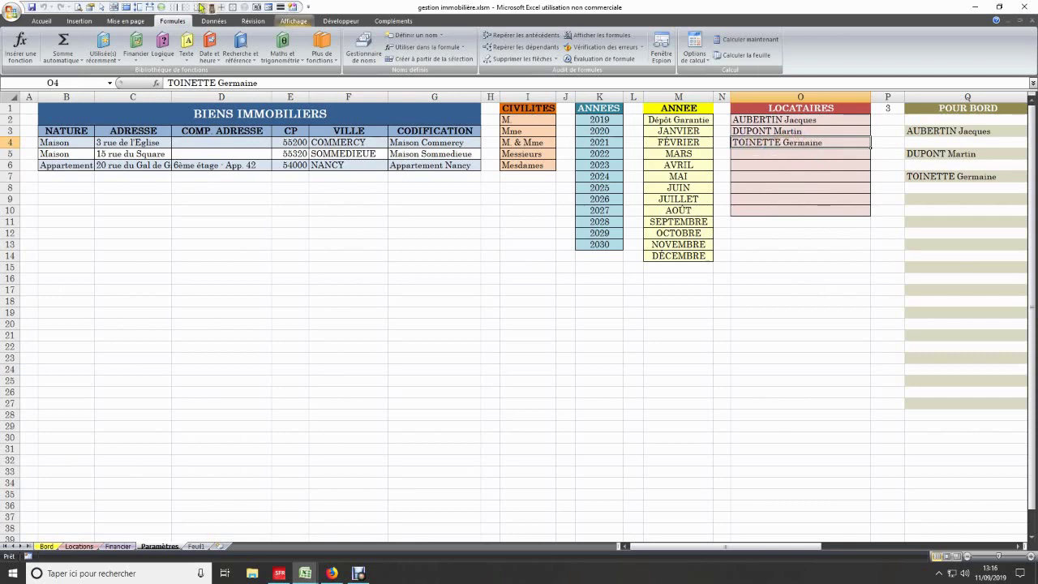
left_click(296, 10)
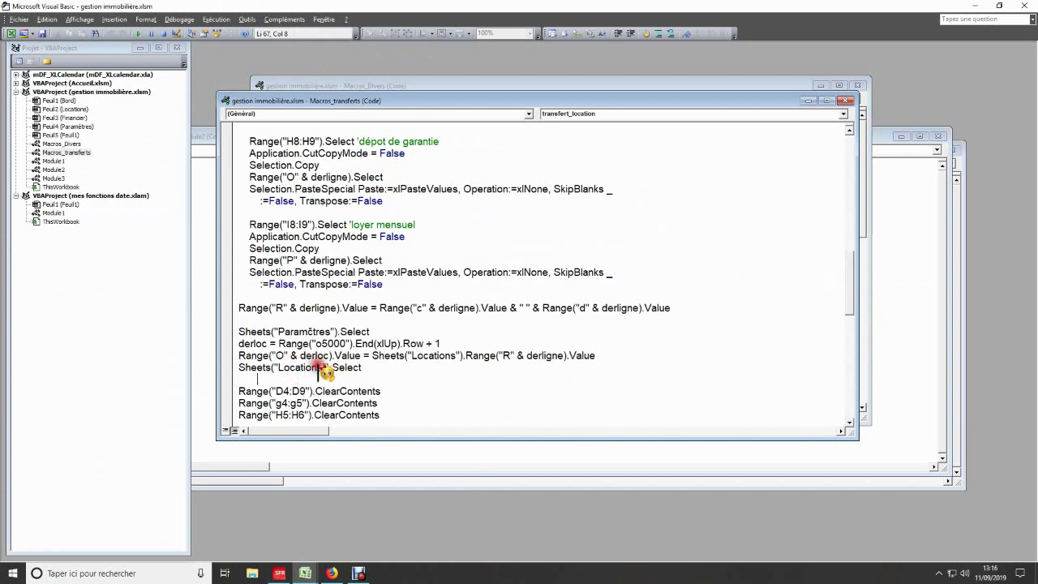
left_click(297, 367)
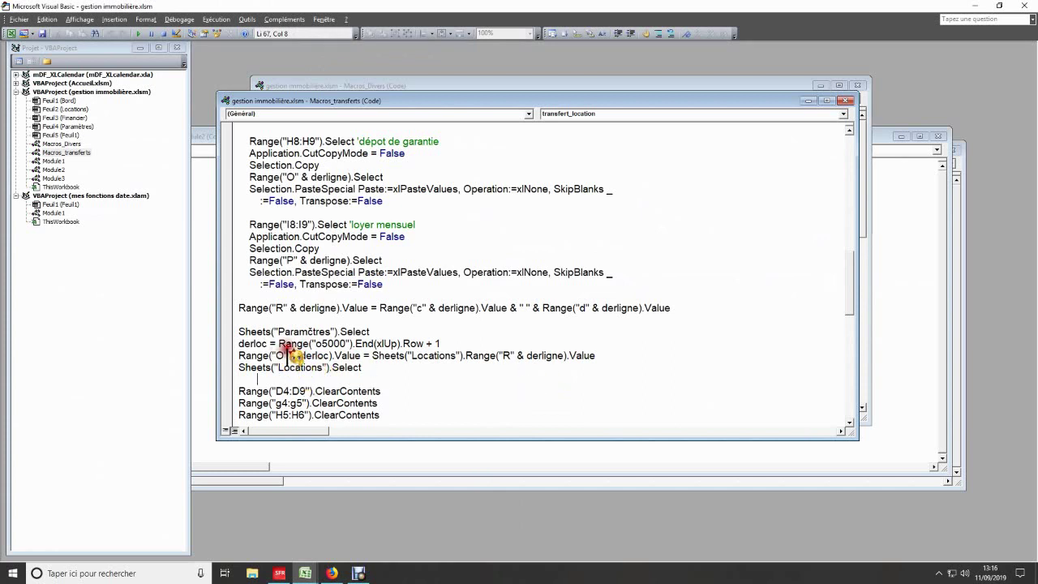
left_click(332, 347)
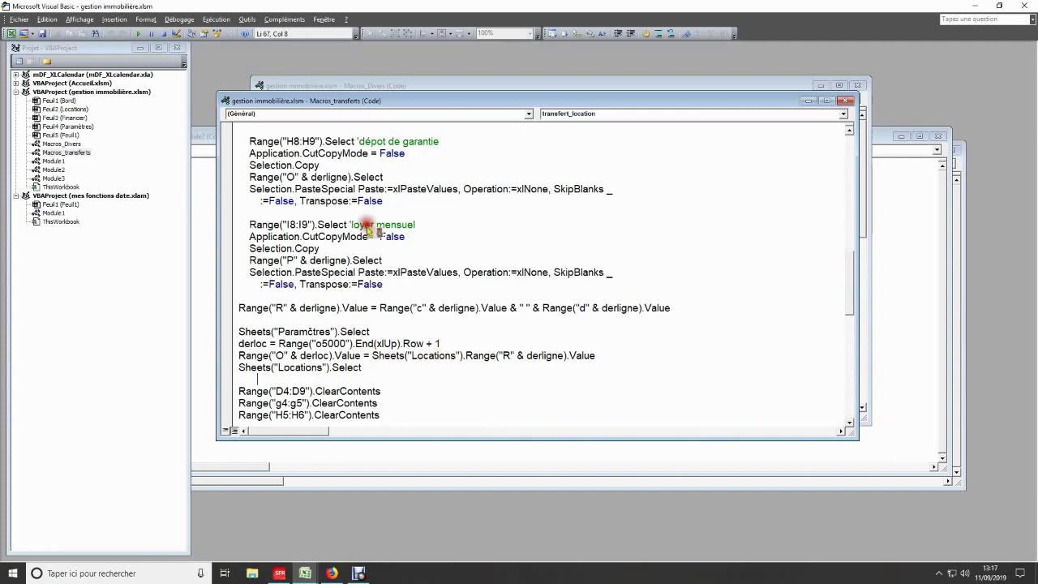
left_click(12, 34)
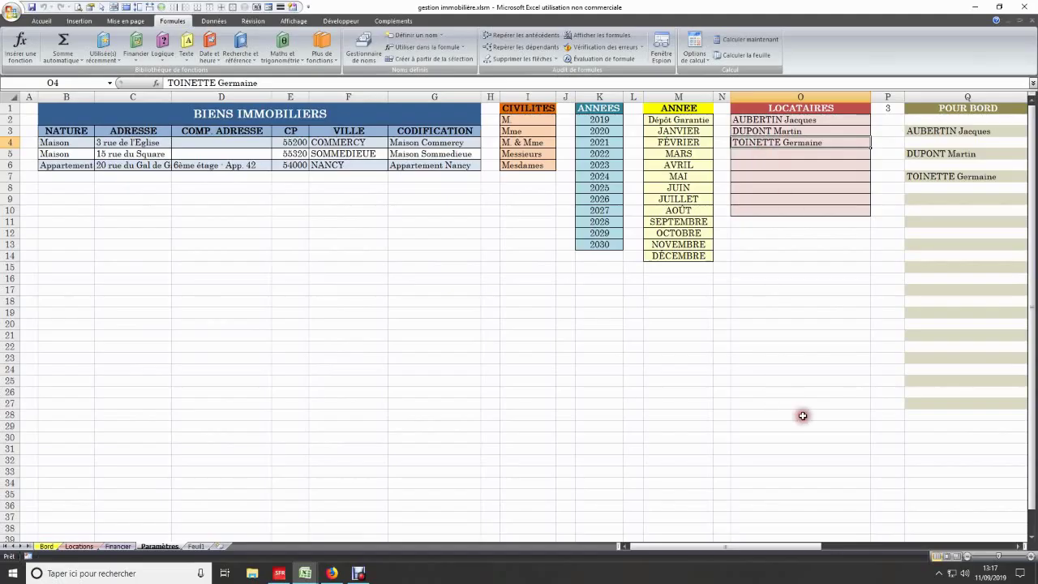
left_click(788, 437)
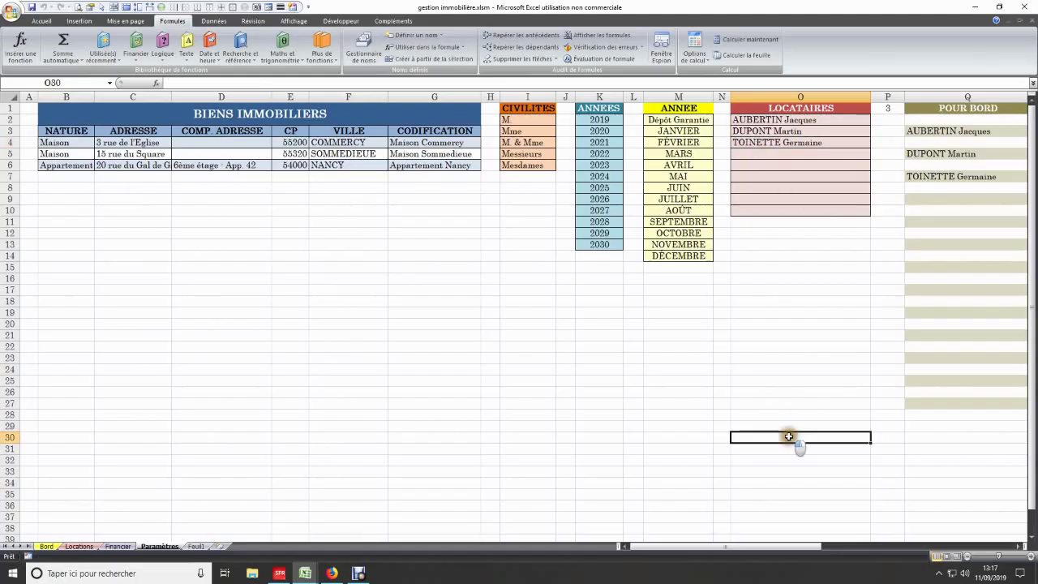
left_click_drag(788, 436, 802, 144)
left_click(784, 142)
left_click(790, 154)
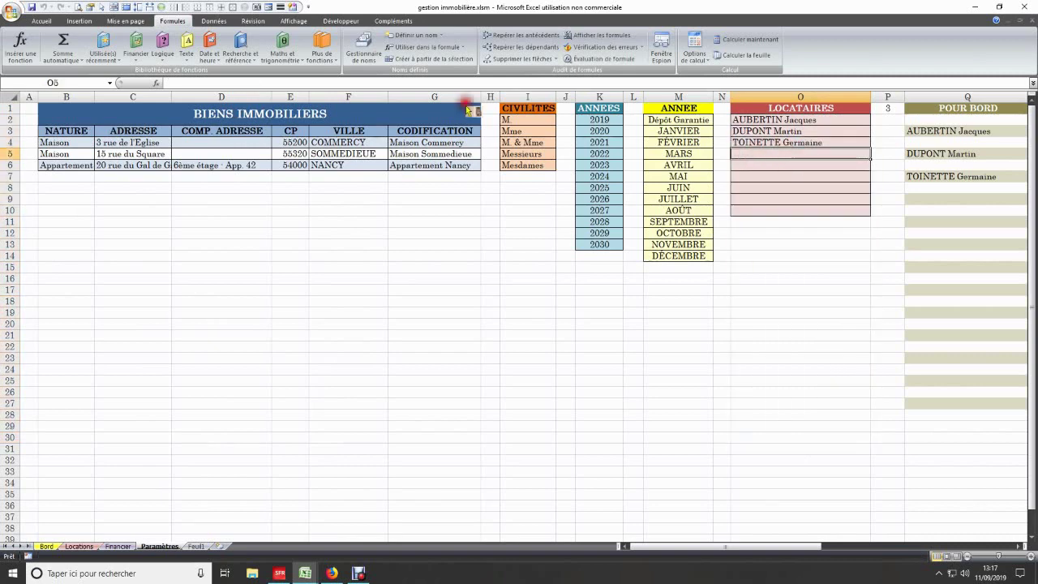
left_click(292, 6)
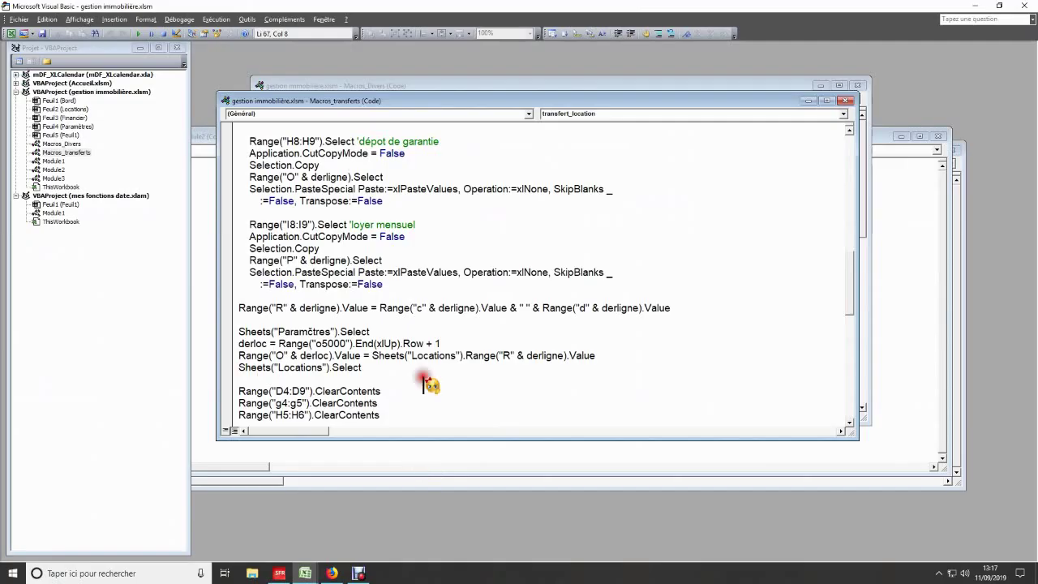
left_click(361, 369)
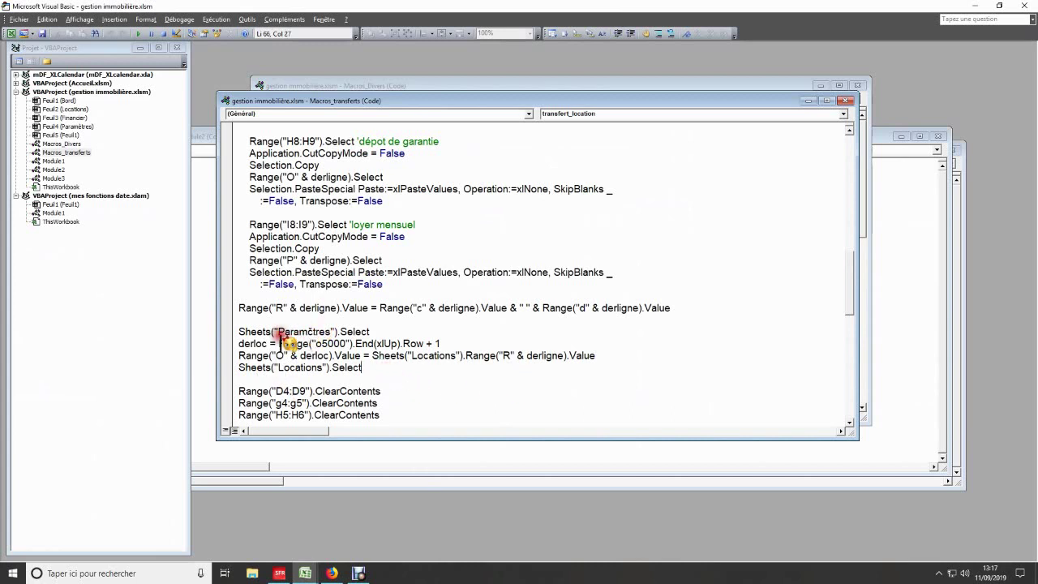
left_click(282, 332)
left_click(297, 370)
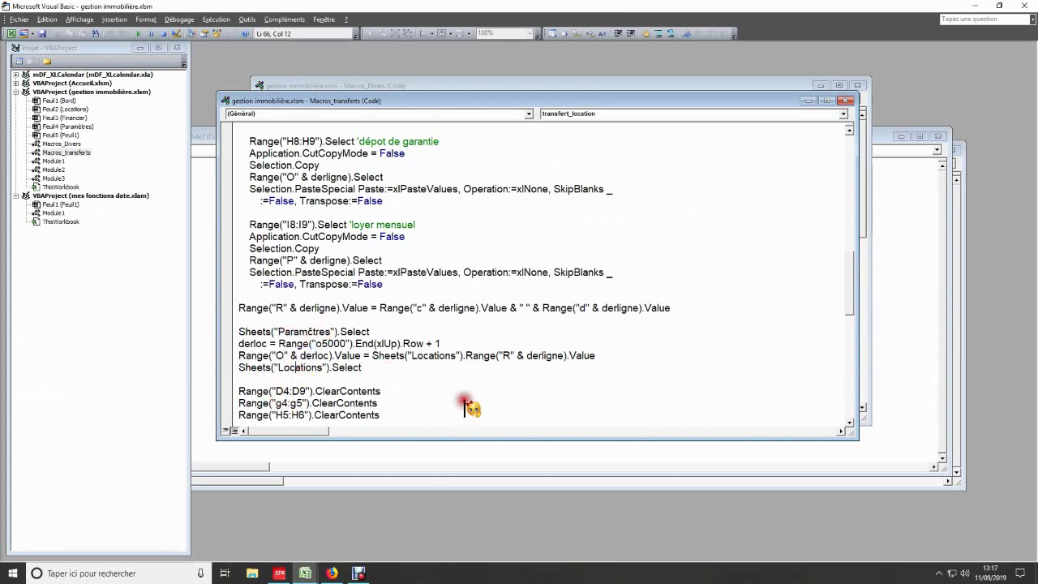
scroll(464, 403, "down", 1)
scroll(475, 406, "down", 2)
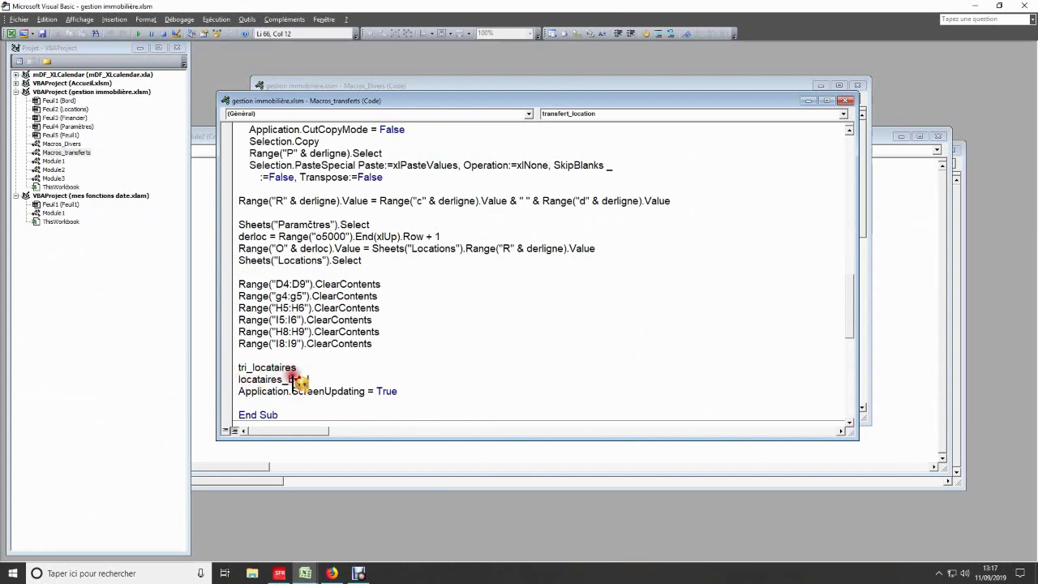
left_click(328, 379)
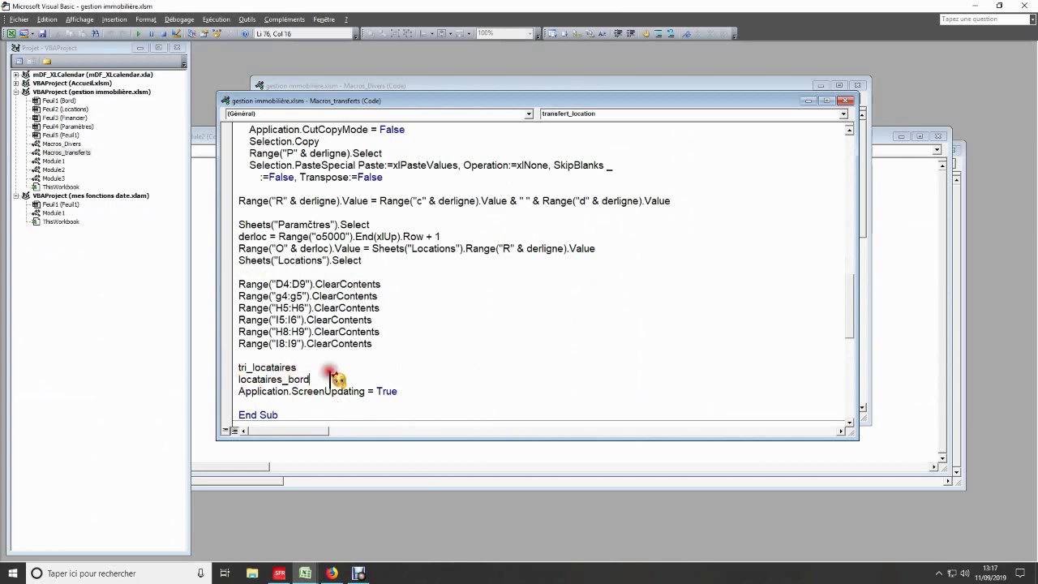
left_click(271, 367)
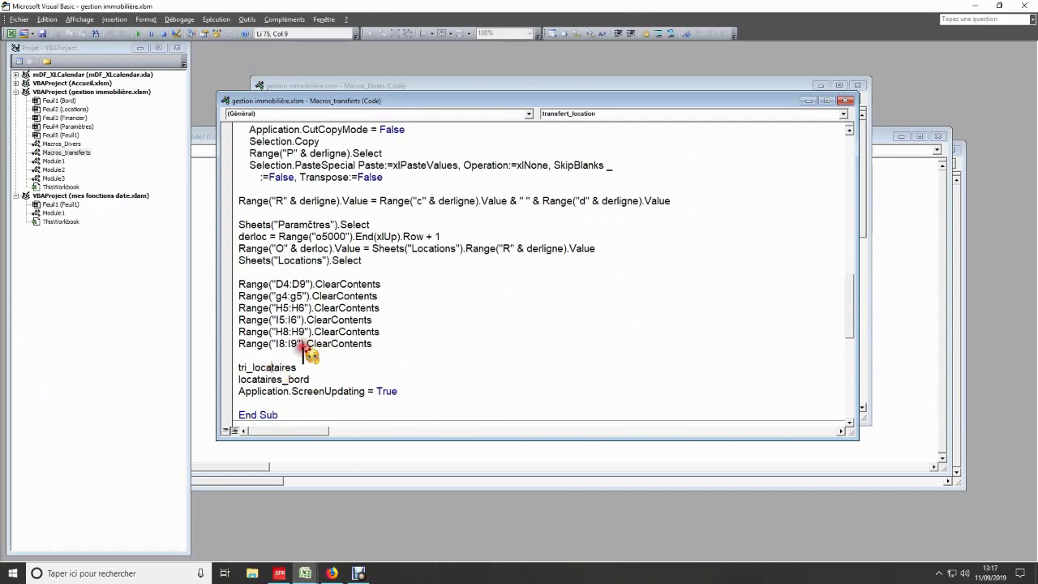
left_click(12, 34)
left_click_drag(773, 120, 774, 142)
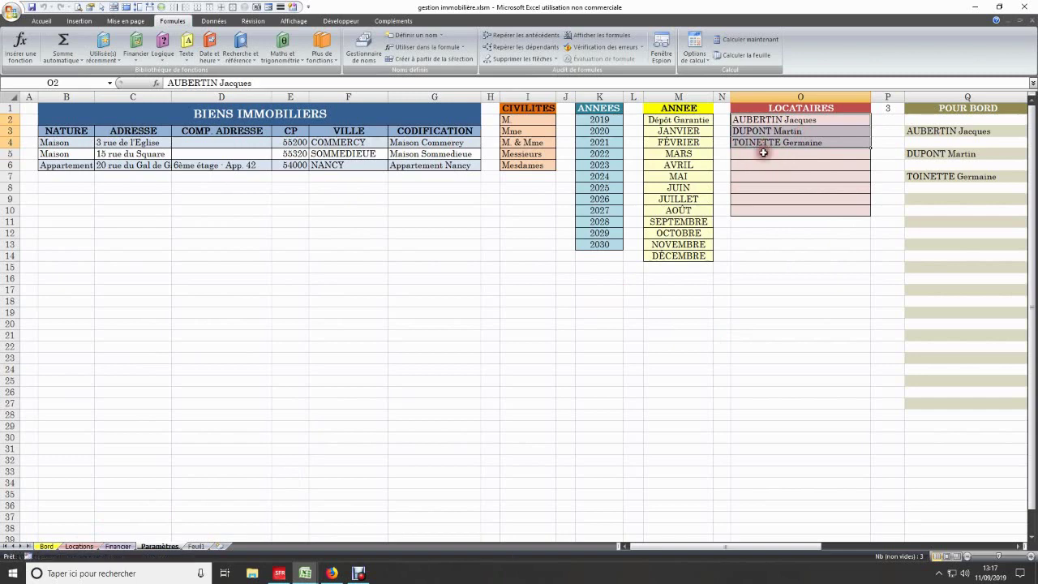
left_click_drag(767, 122, 768, 213)
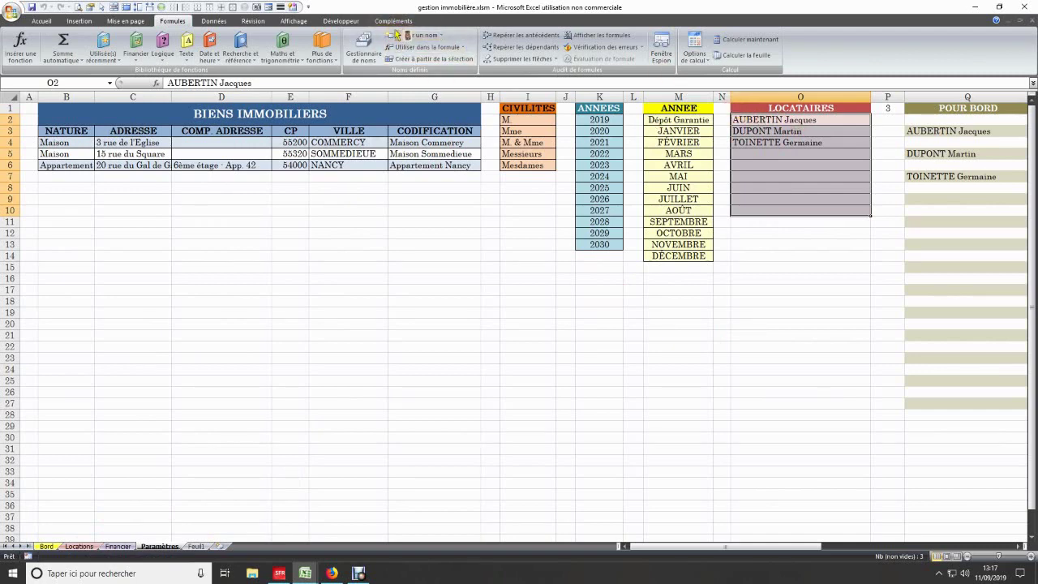
left_click(297, 9)
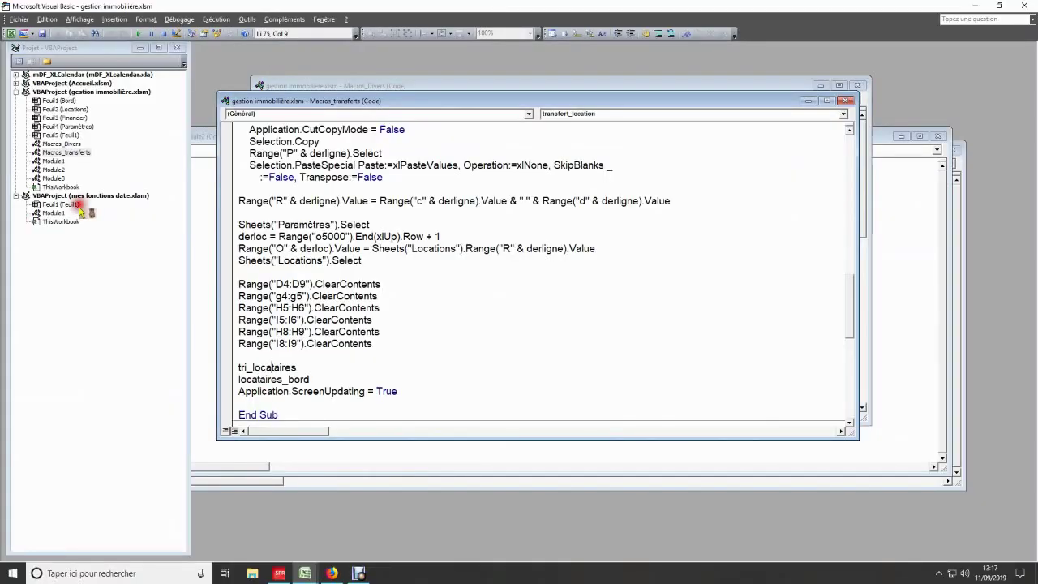
Step: Open Macros_Divers and review tri_locataires, which sorts Paramètres' O1:O500 tenant list
left_click(329, 369)
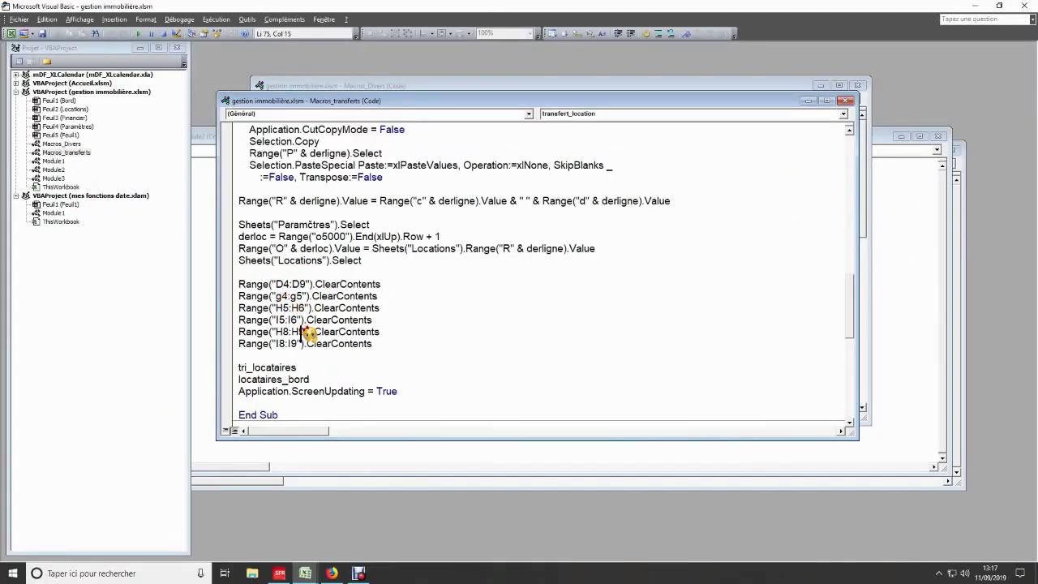
double_click(80, 144)
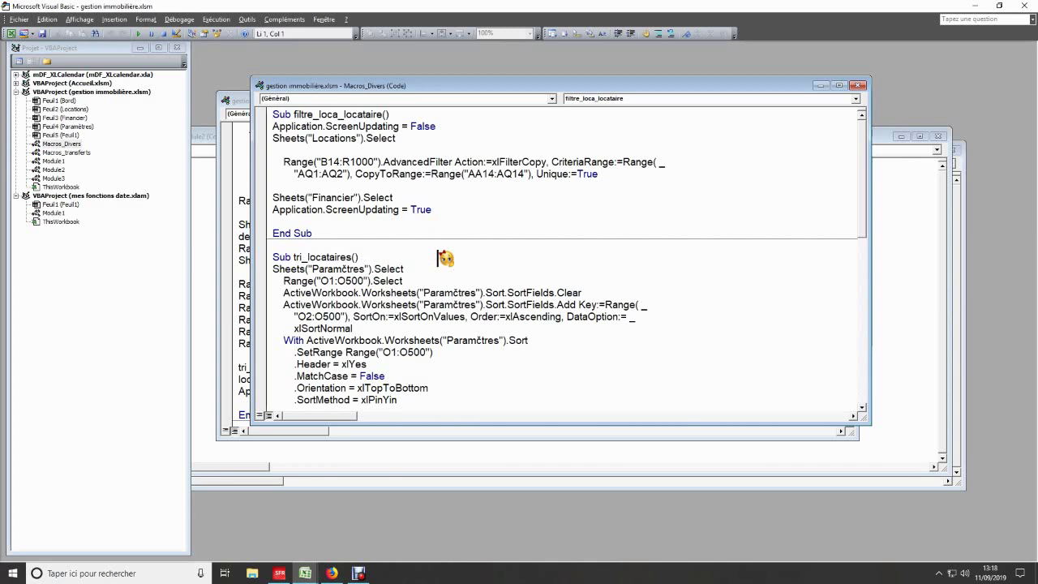
scroll(446, 296, "down", 1)
left_click(334, 233)
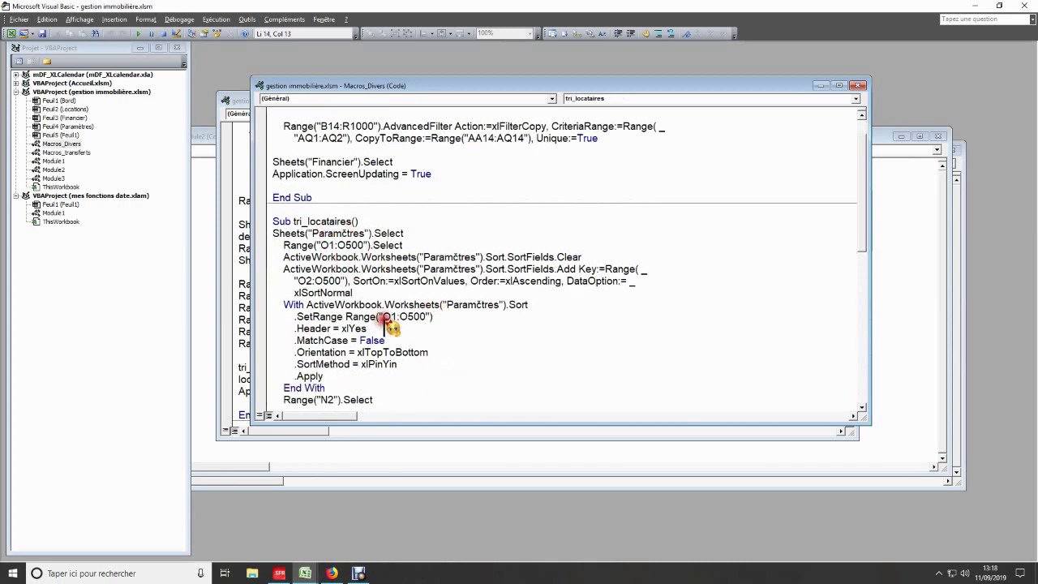
scroll(388, 323, "down", 2)
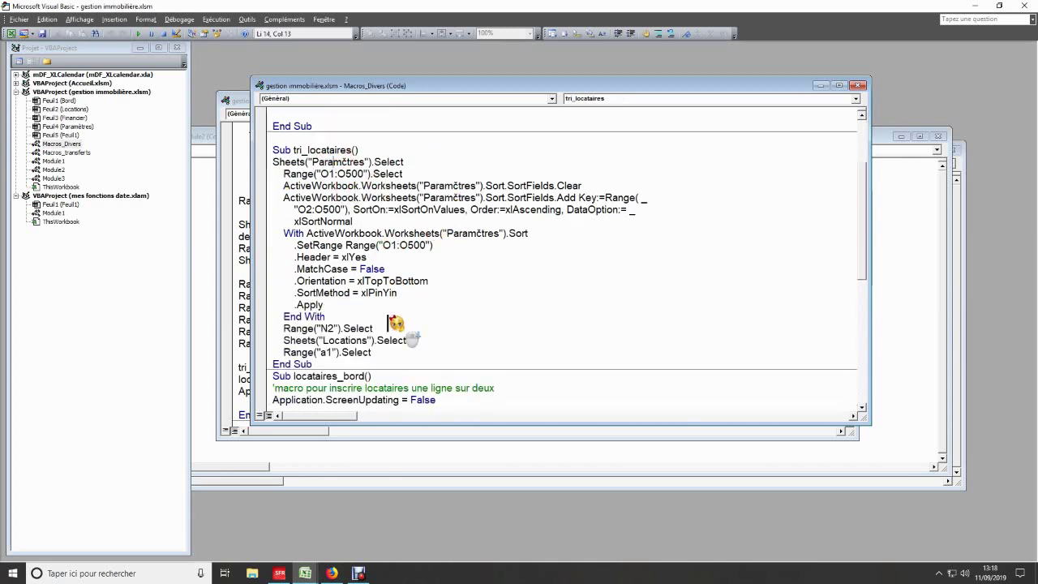
left_click(350, 339)
left_click(493, 329)
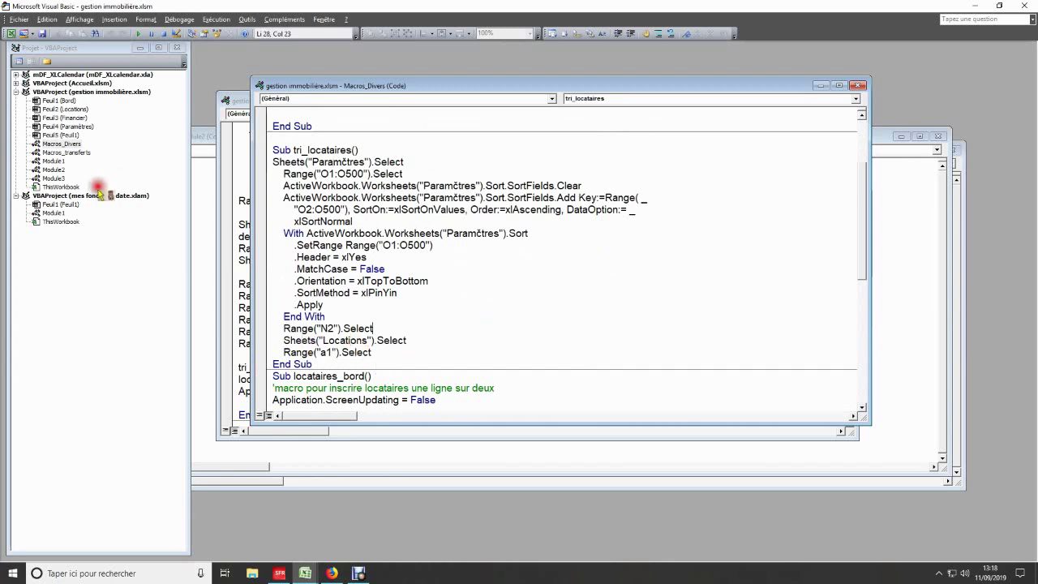
Step: Check the locataires_bord call in Macros_transferts, then reopen the Macros_Divers module
left_click(243, 187)
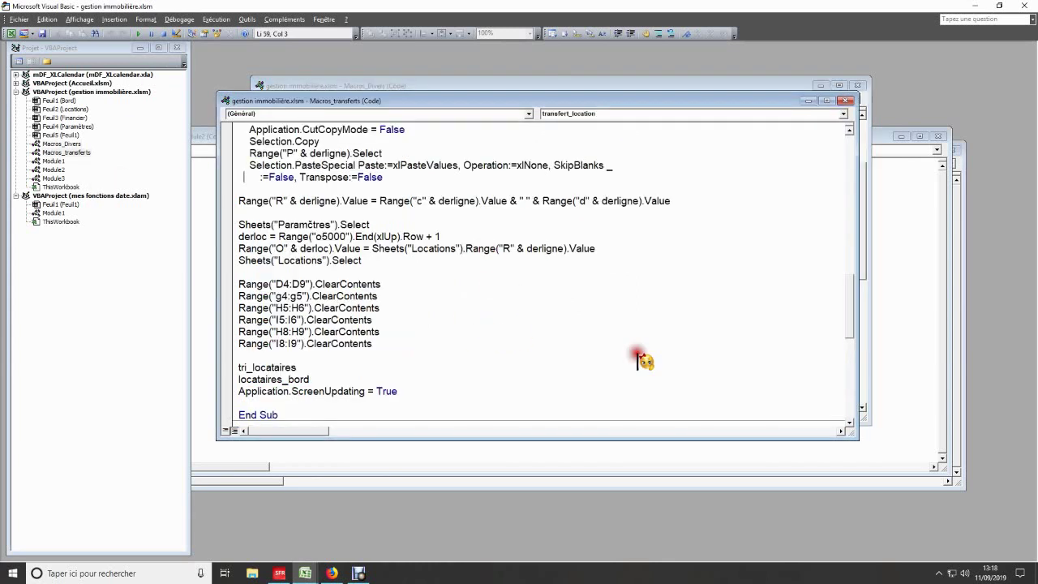
left_click(329, 379)
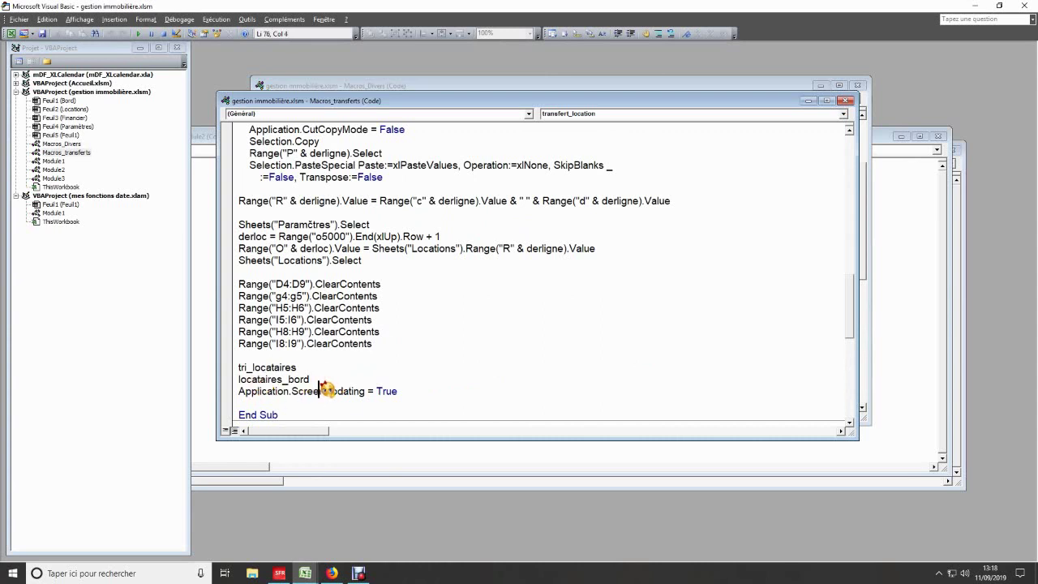
left_click_drag(76, 156, 76, 146)
double_click(62, 144)
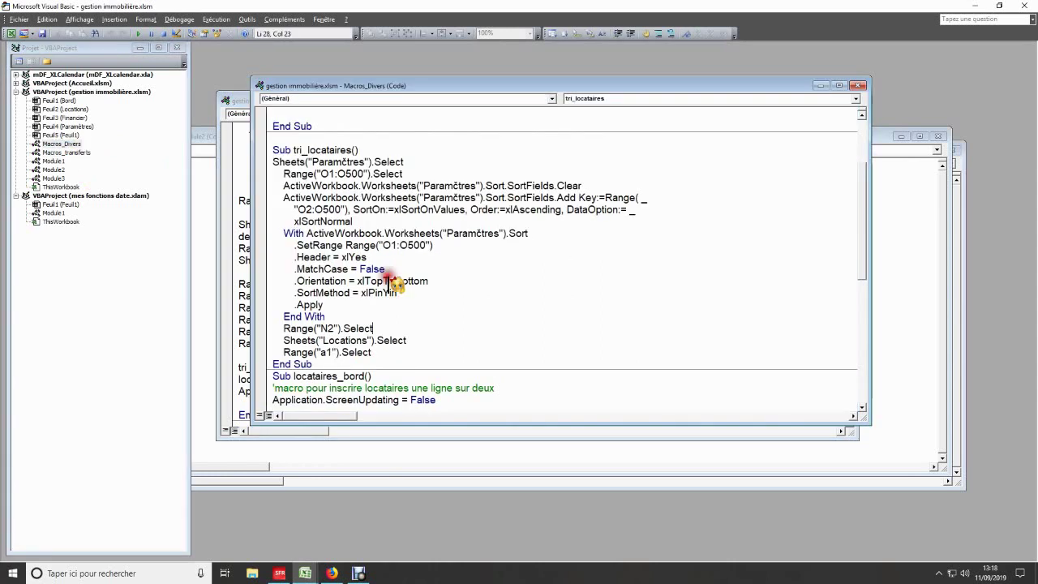
Step: On Paramètres, check the LOCATAIRES list and the three names under POUR BORD
scroll(439, 390, "down", 1)
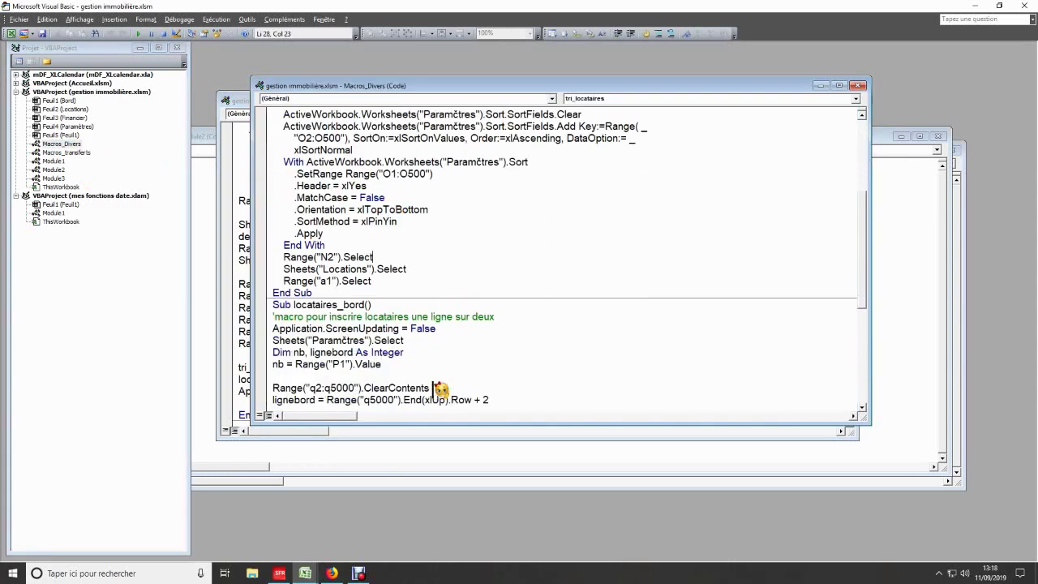
scroll(438, 390, "down", 1)
scroll(446, 381, "down", 1)
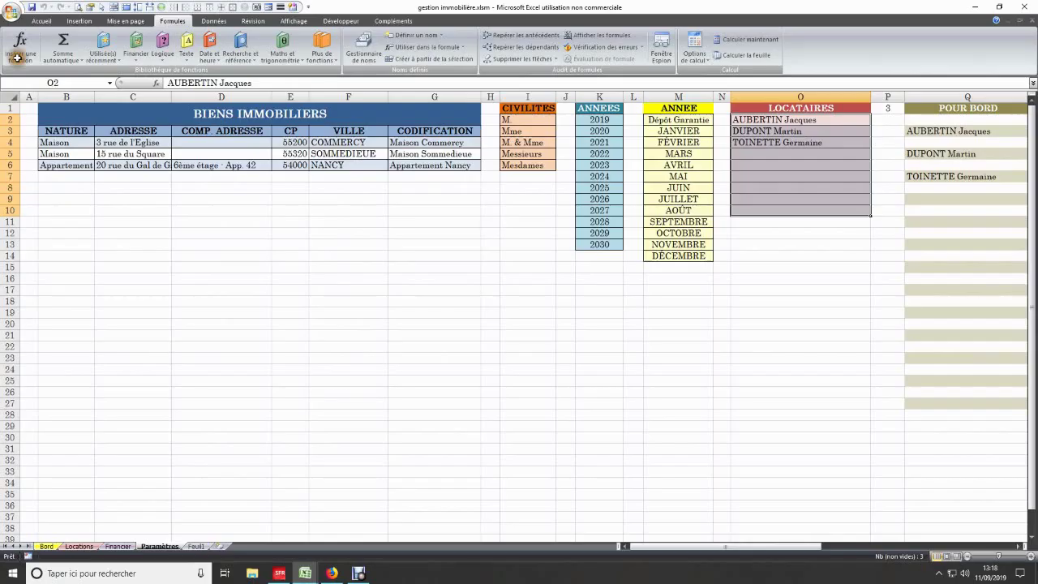
left_click(12, 33)
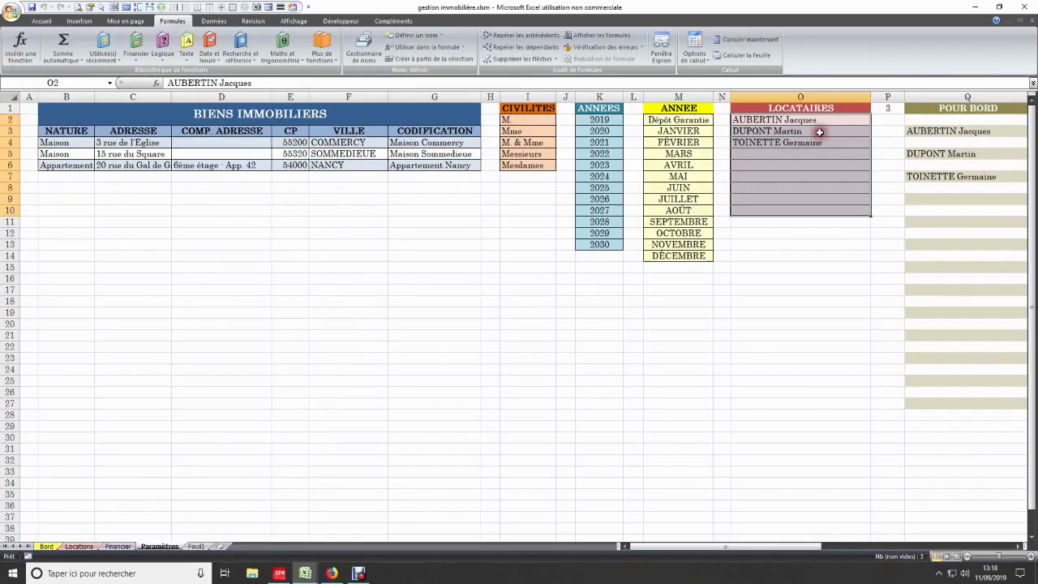
left_click(820, 188)
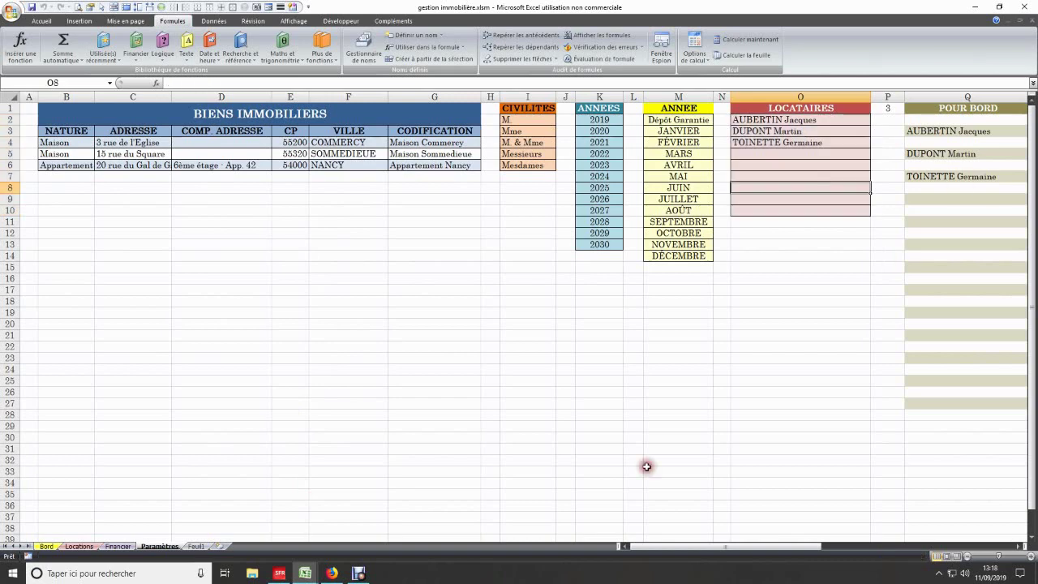
left_click(961, 132)
left_click(962, 154)
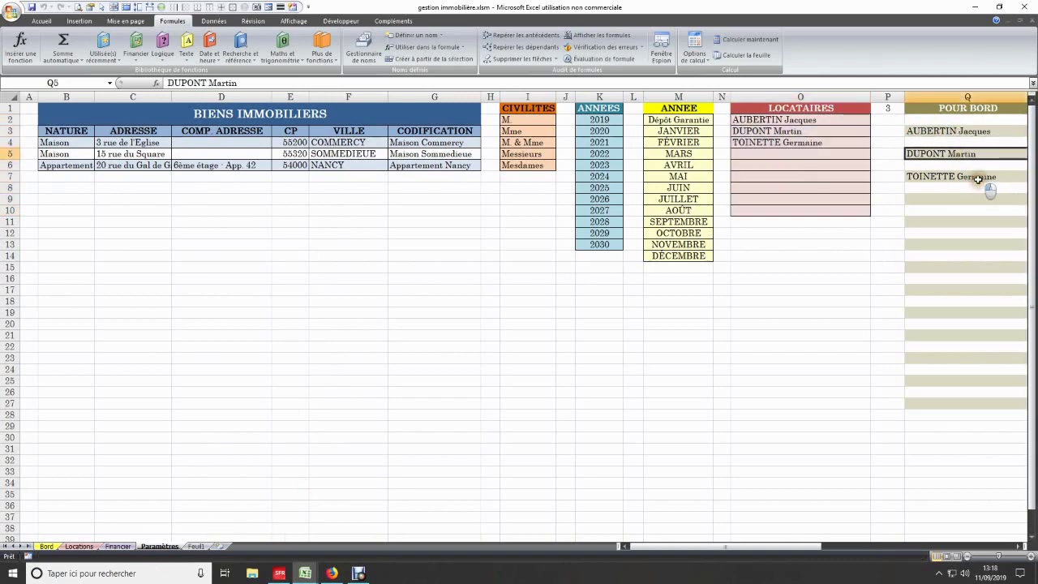
left_click(978, 178)
left_click(981, 198)
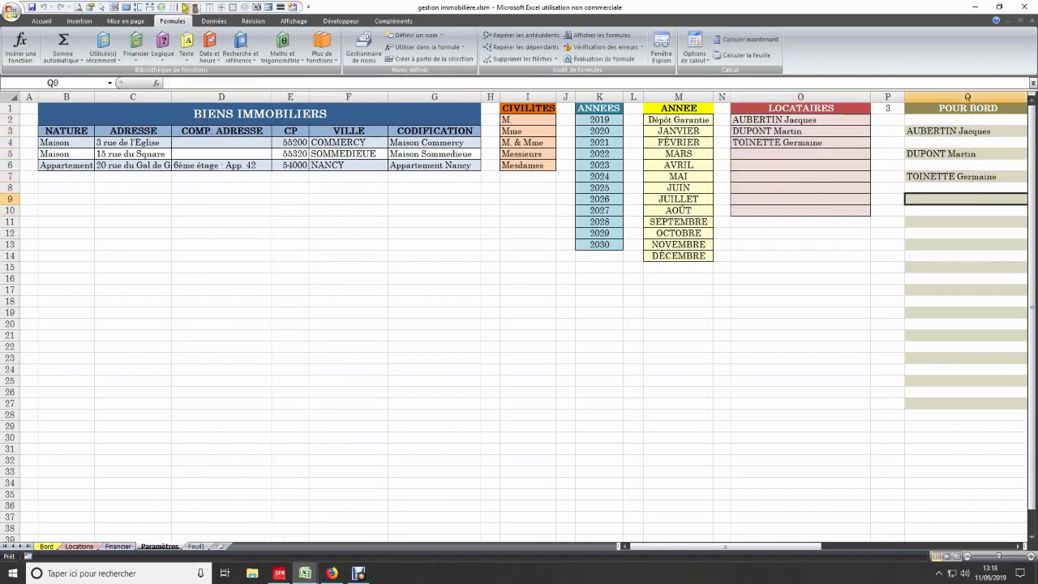
Step: Look over the Bord and Locations sheets, then open the macro editor with Alt+F11
left_click(46, 546)
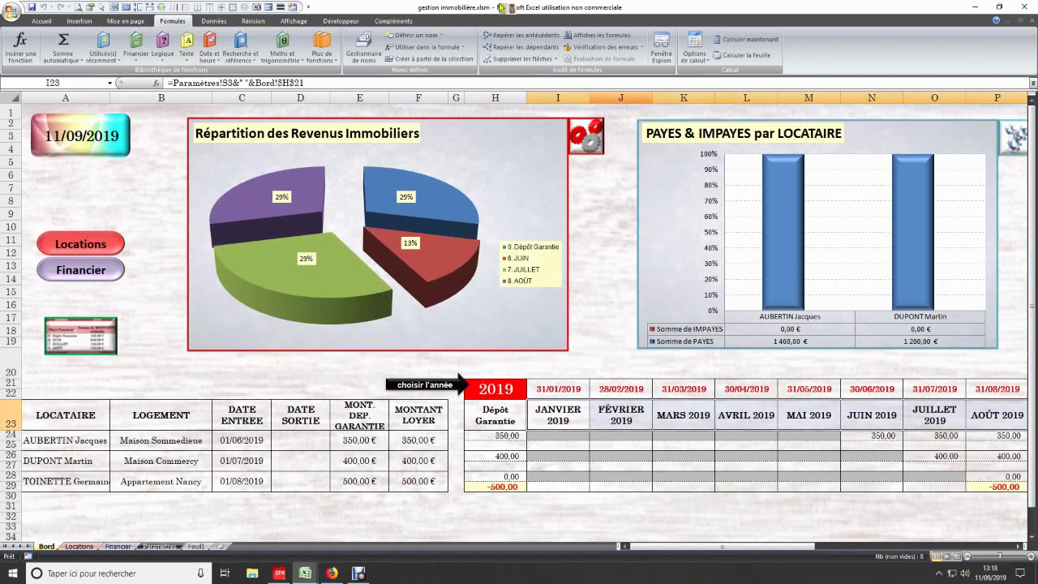
left_click(160, 547)
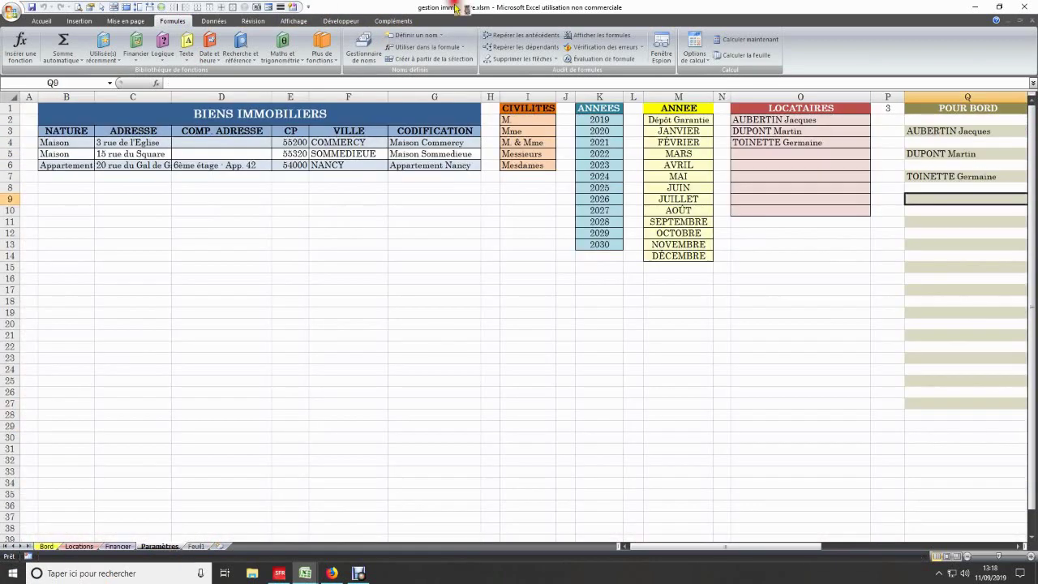
left_click(46, 547)
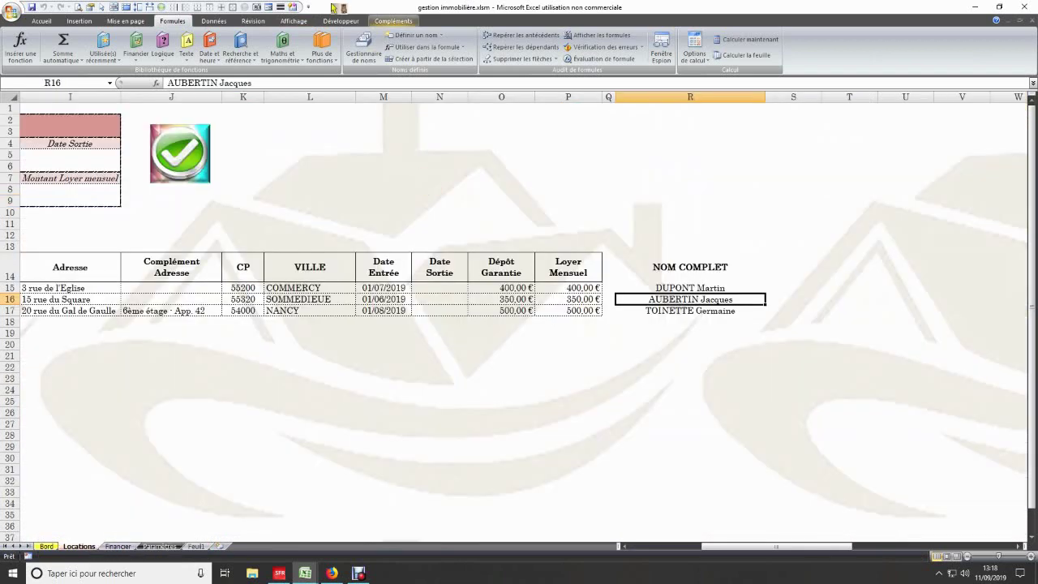
key("alt+F11")
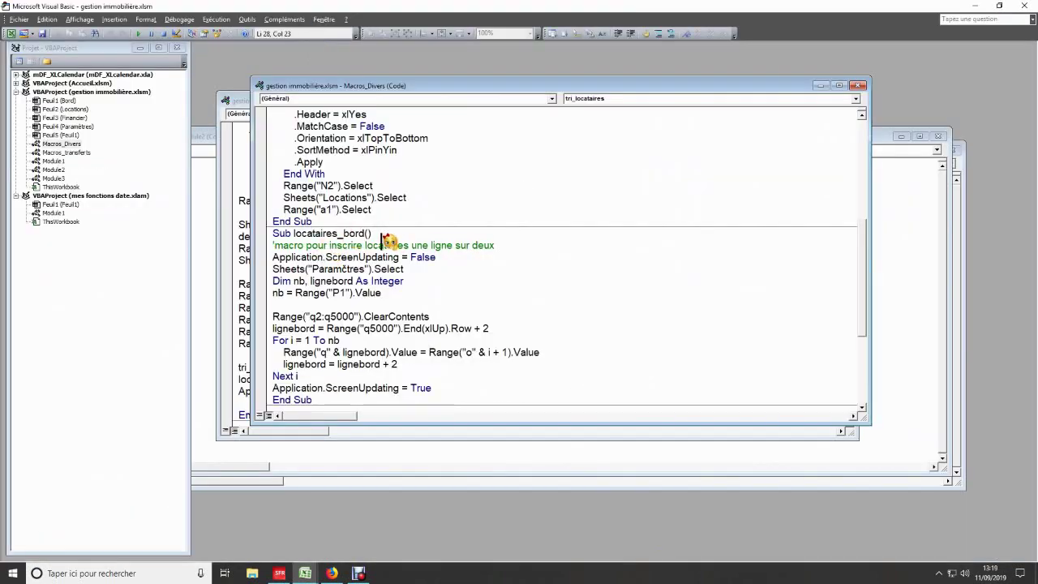
left_click(378, 234)
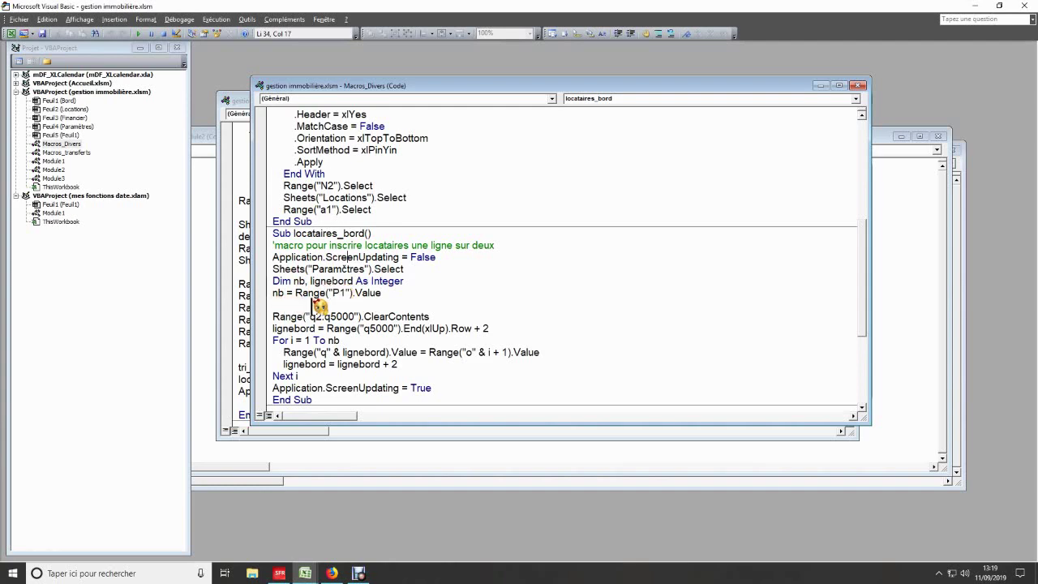
left_click(11, 33)
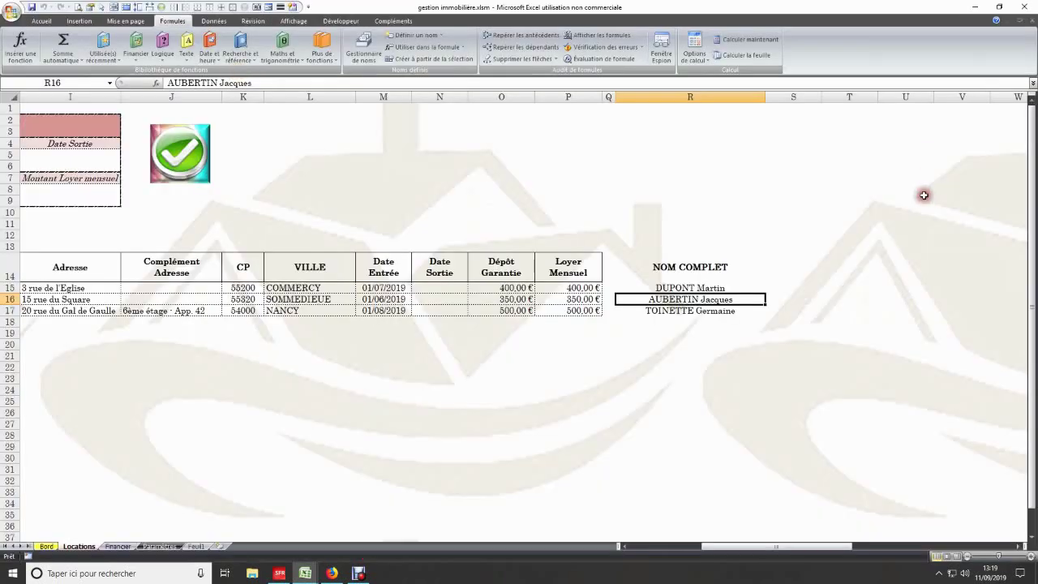
left_click(160, 546)
left_click(811, 142)
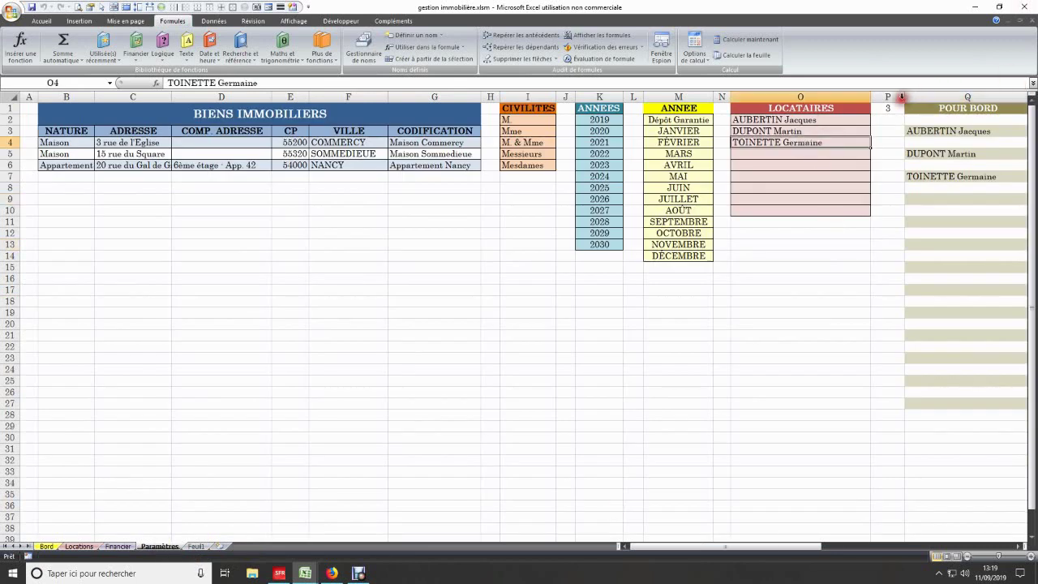
left_click(888, 109)
left_click_drag(796, 119, 797, 143)
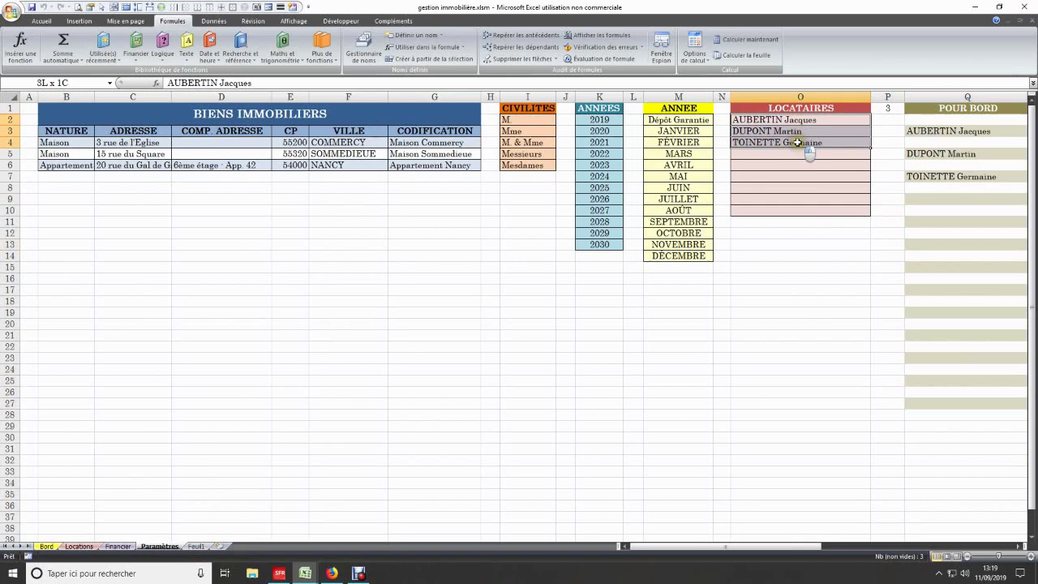
left_click(818, 121)
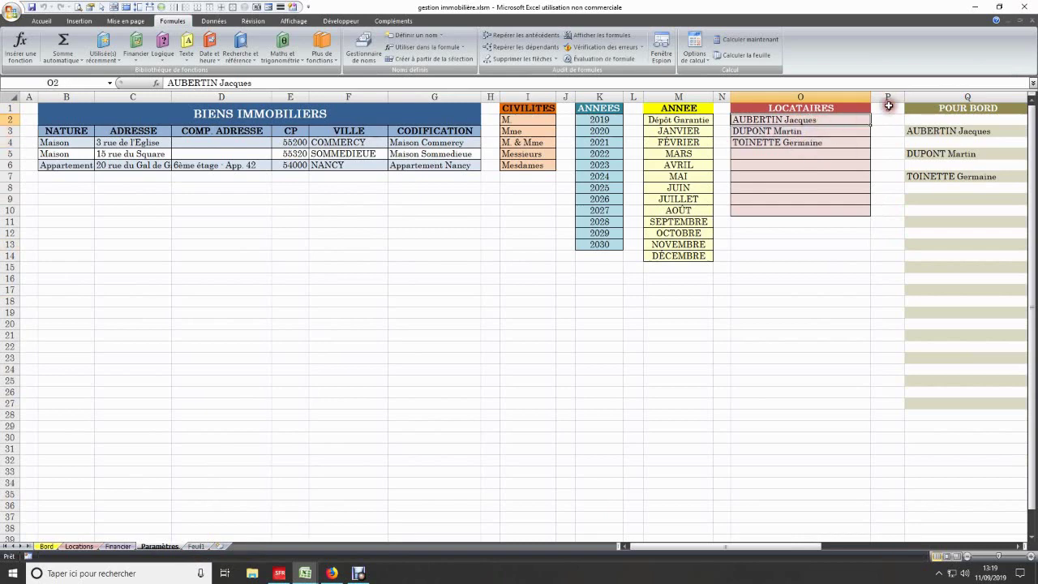
left_click(887, 103)
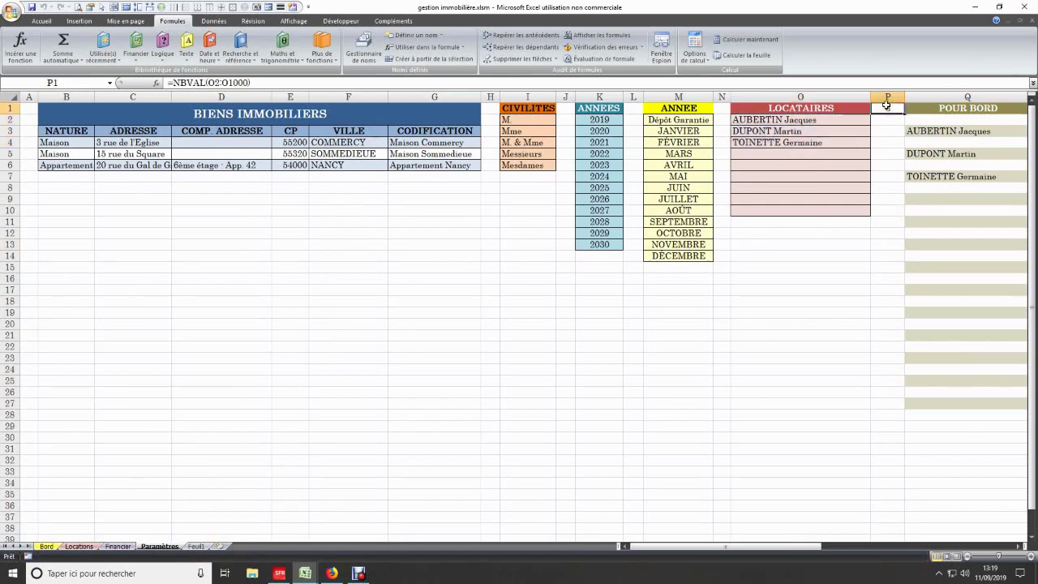
left_click(799, 121)
left_click(801, 186)
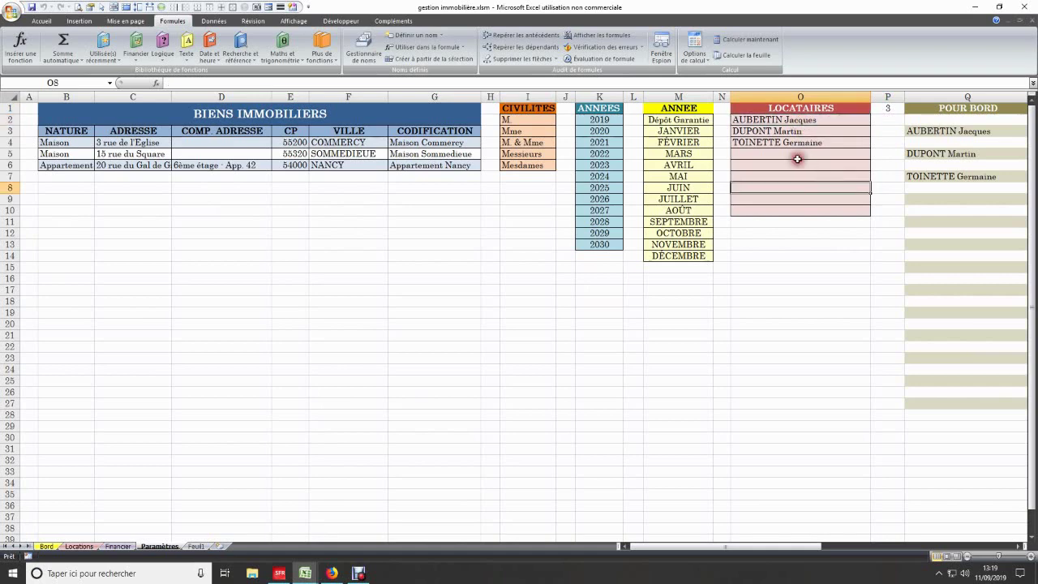
left_click(885, 108)
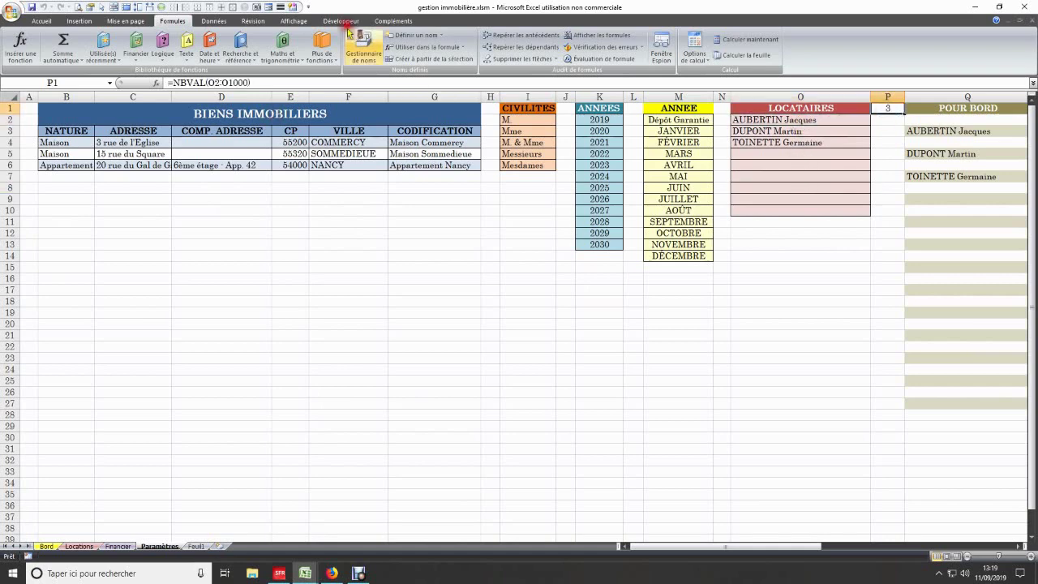
left_click(293, 6)
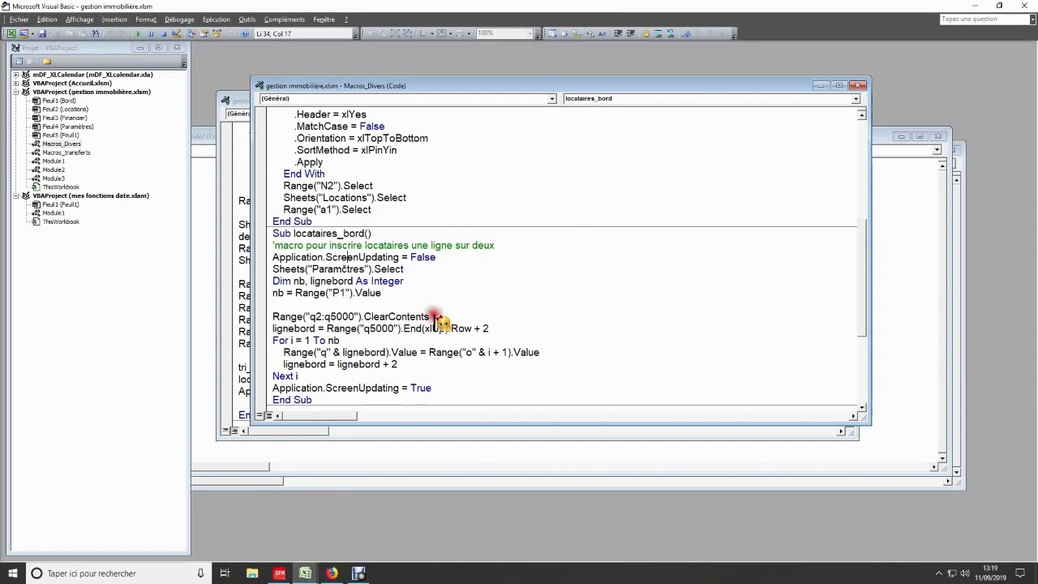
left_click(12, 34)
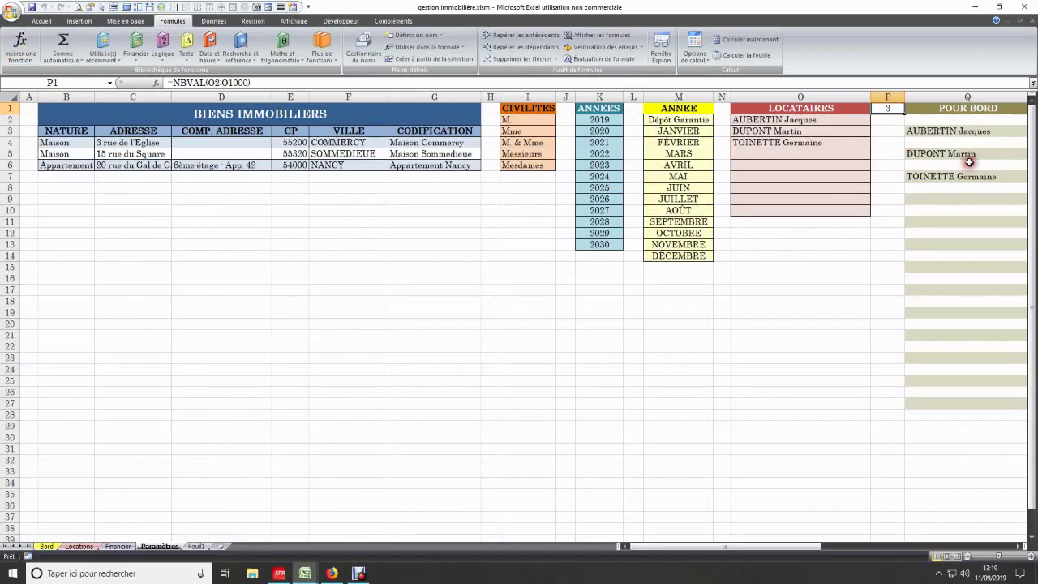
left_click(296, 9)
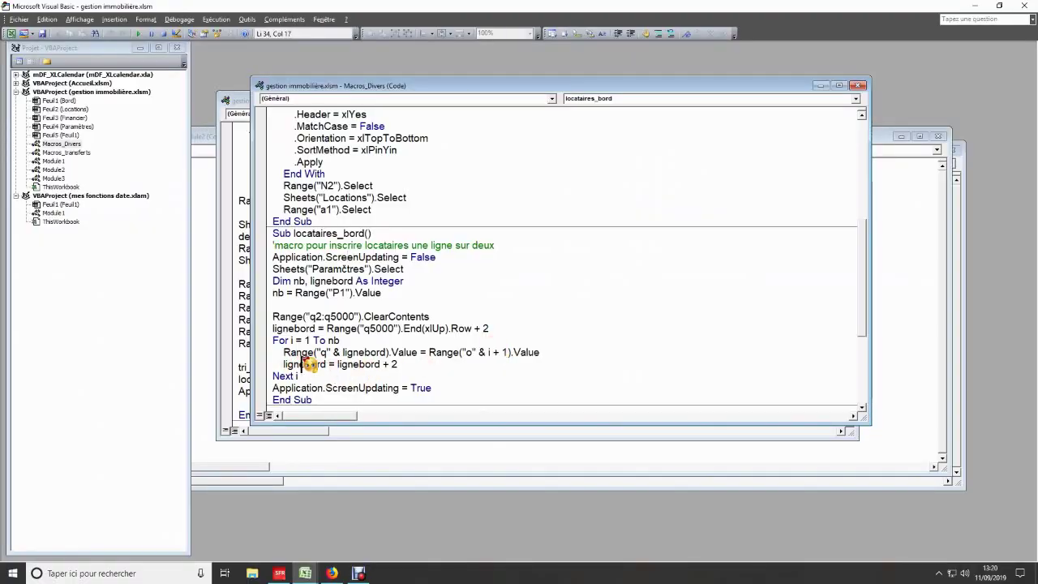
left_click(365, 356)
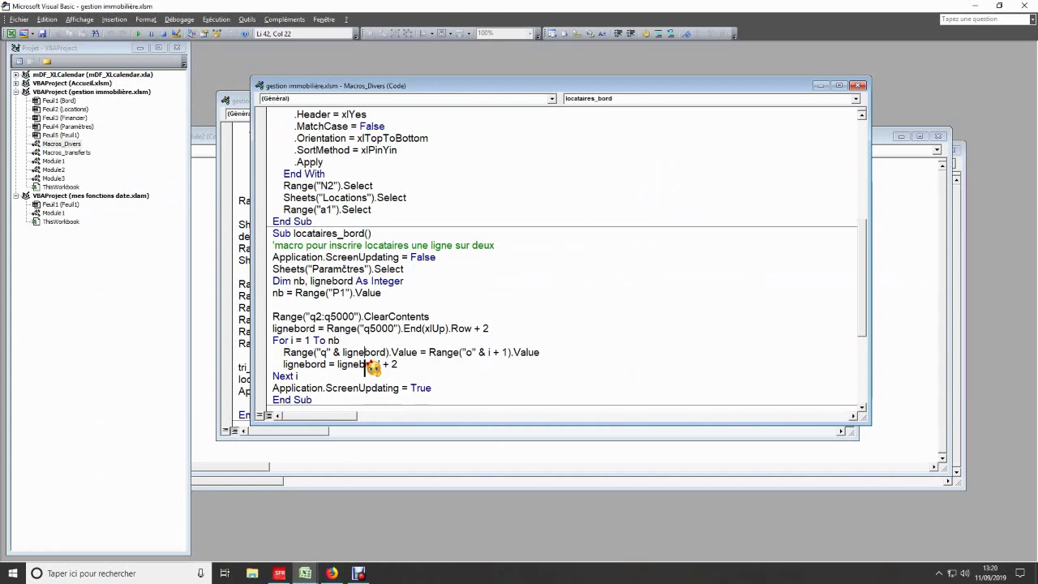
left_click(300, 328)
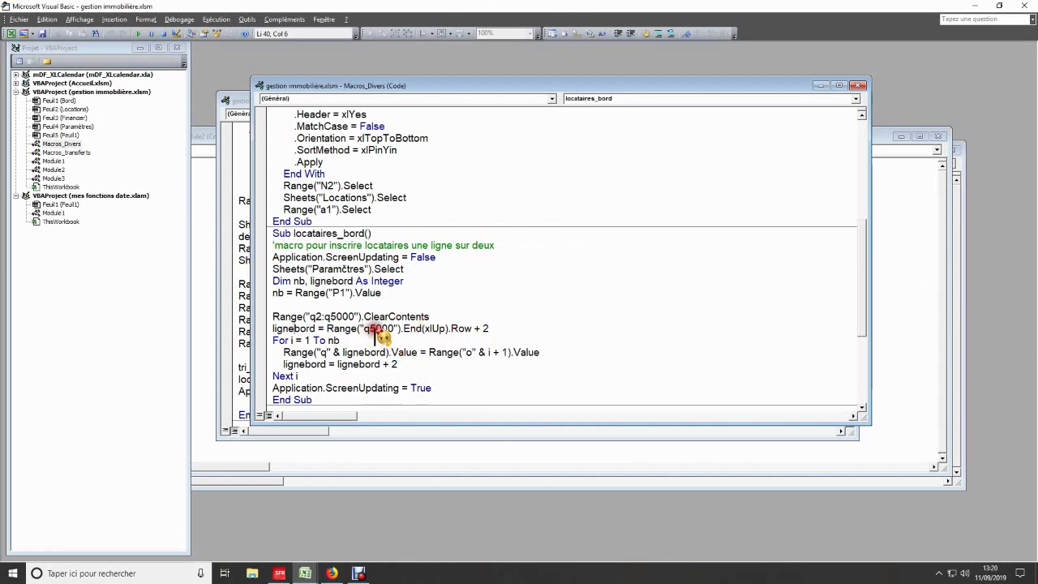
left_click(473, 329)
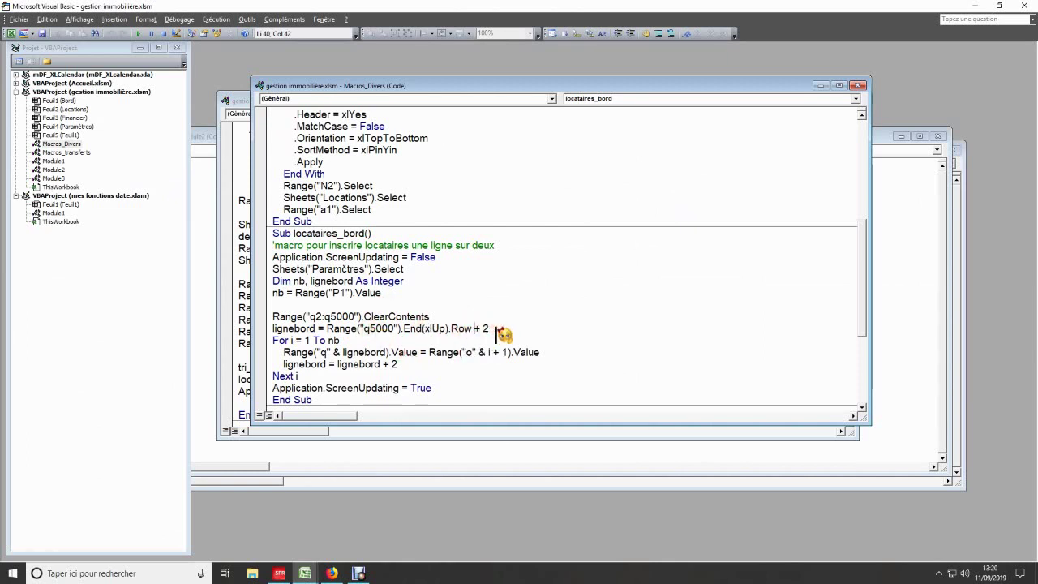
left_click(519, 332)
left_click(12, 33)
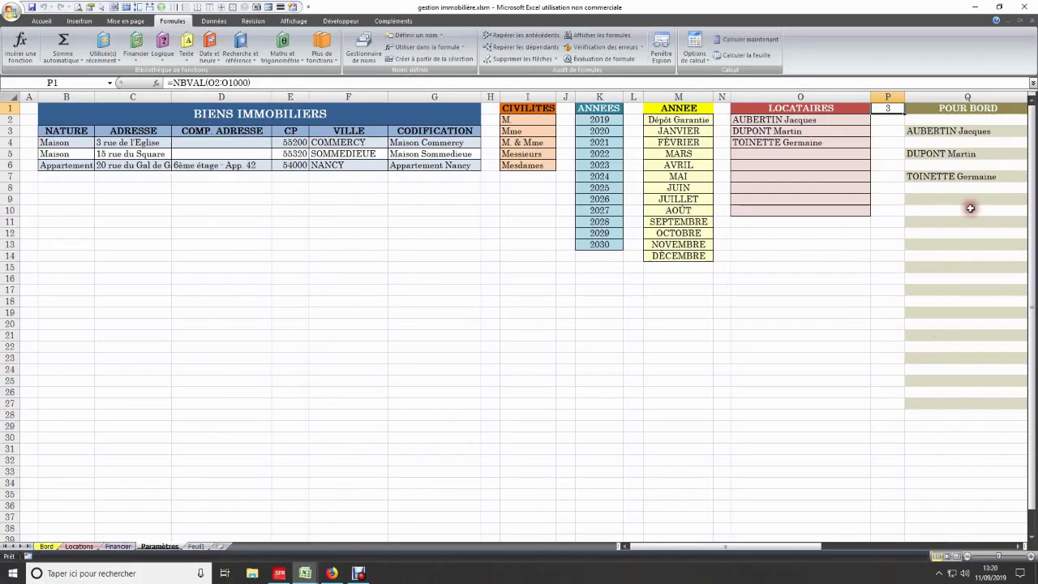
left_click(979, 107)
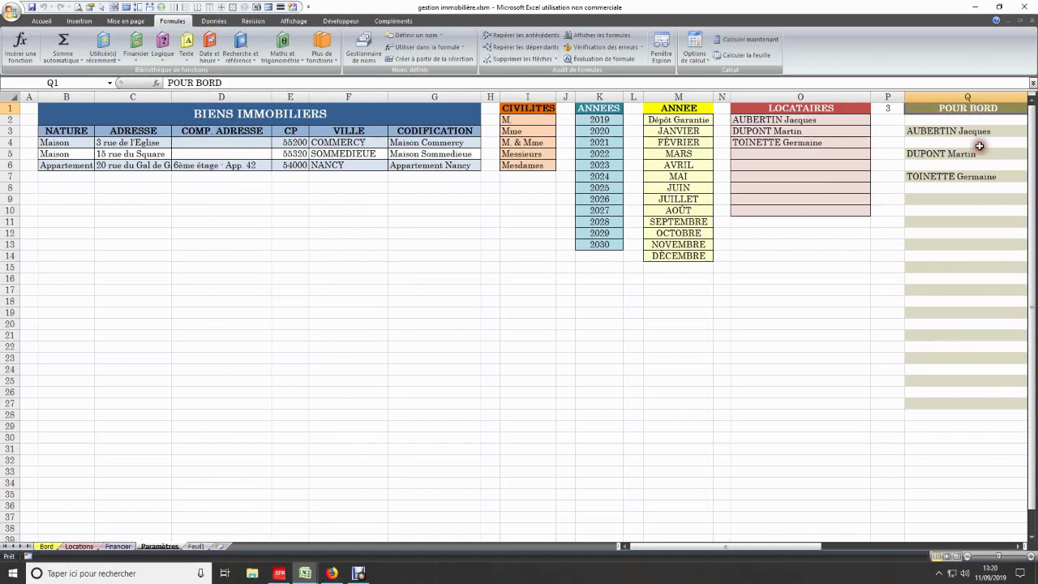
mouse_move(965, 484)
left_mouse_down()
mouse_move(988, 313)
mouse_move(980, 111)
left_mouse_up()
left_click(979, 110)
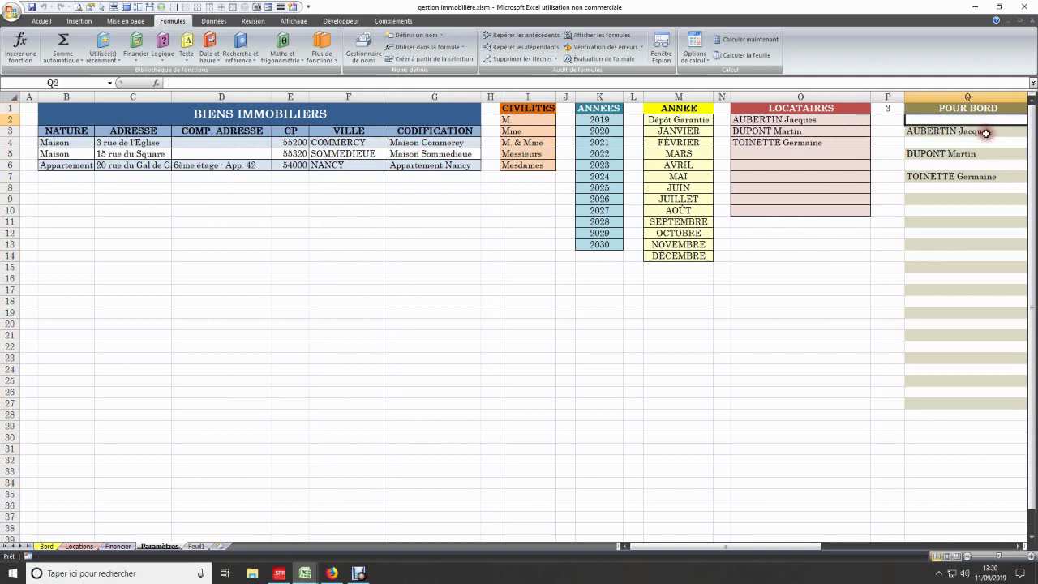
left_click(986, 132)
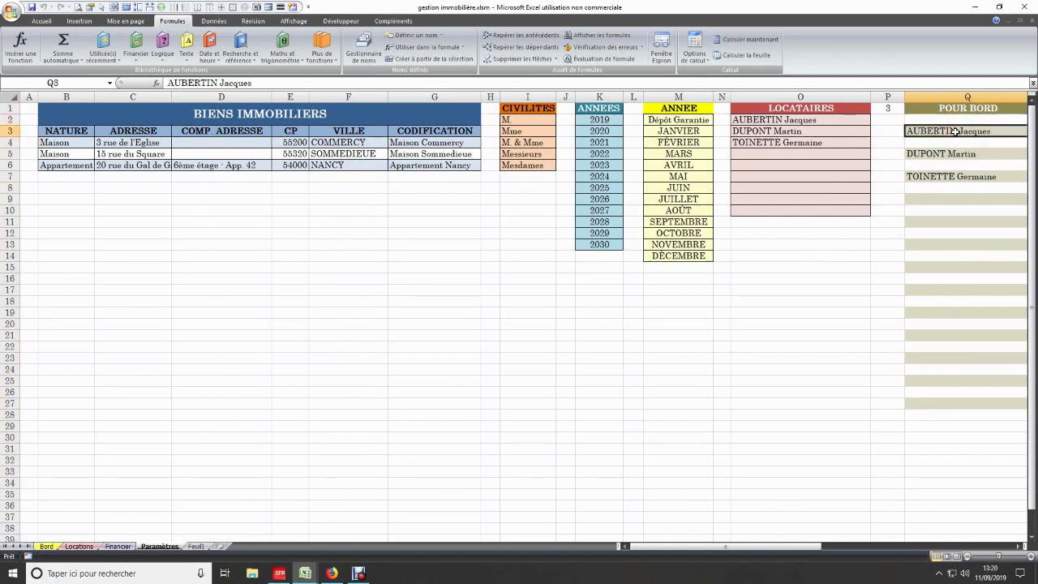
left_click(776, 119)
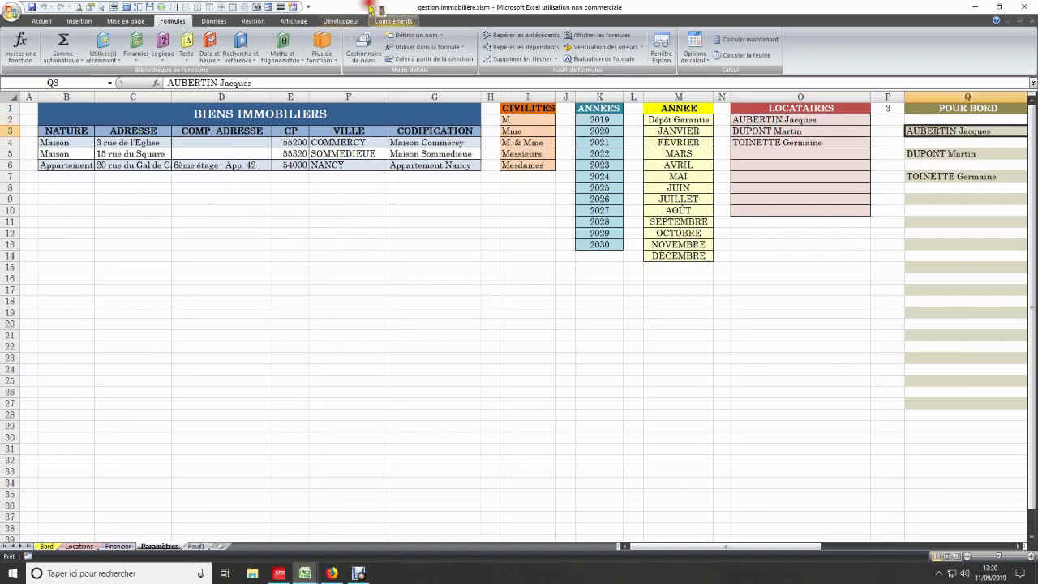
key("alt+F11")
left_click(397, 364)
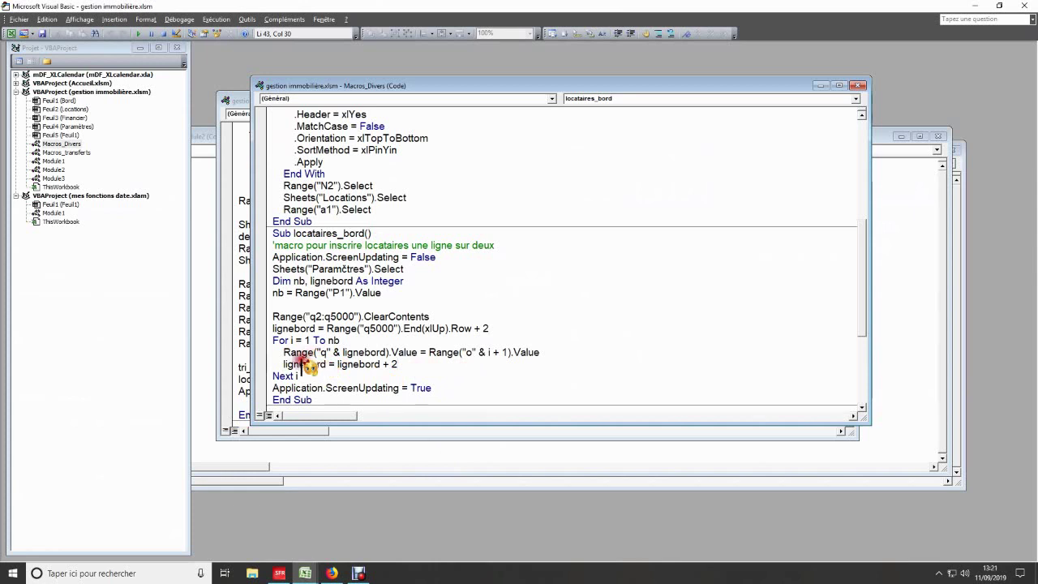
Step: Walk through locataires_bord's loop: lignebord + 2, the column O source and the i + 1 offset
left_click(342, 340)
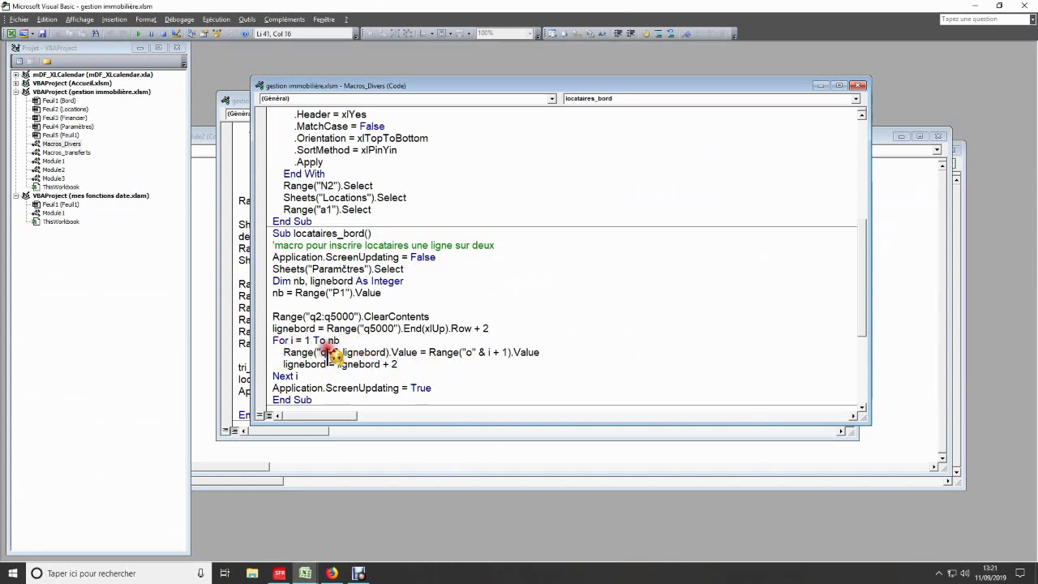
left_click(11, 34)
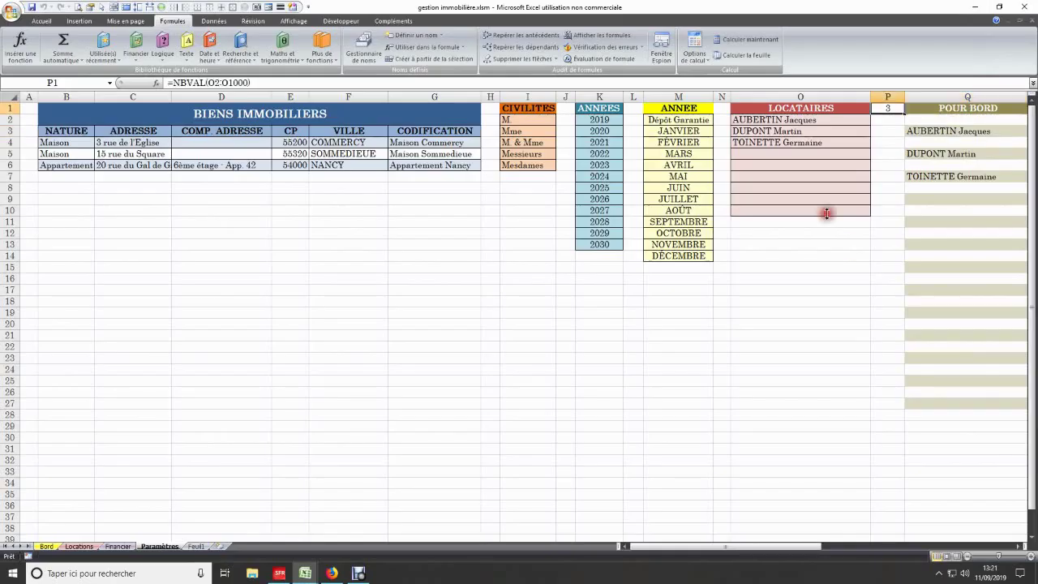
left_click(301, 6)
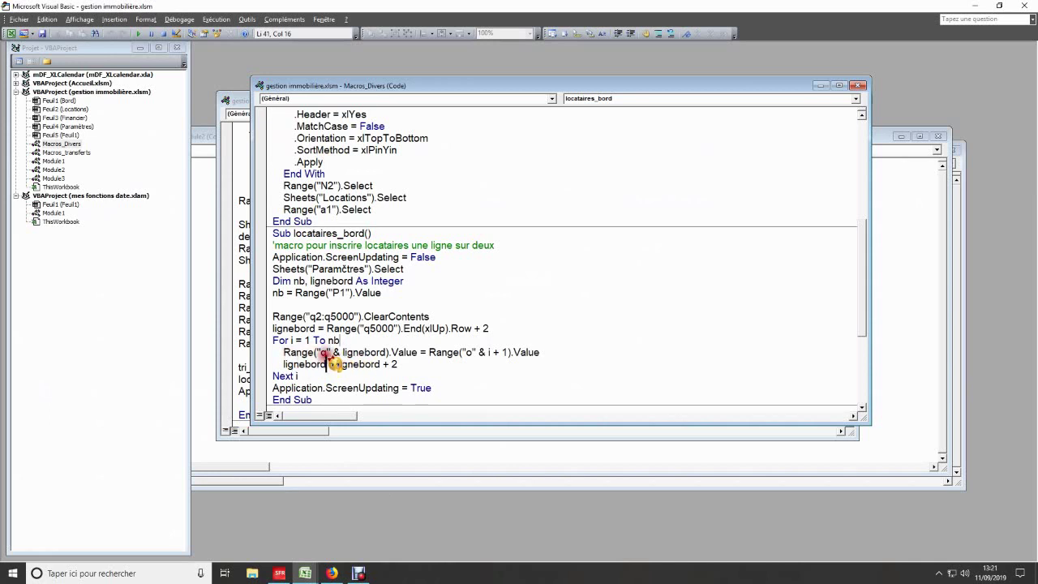
left_click(372, 364)
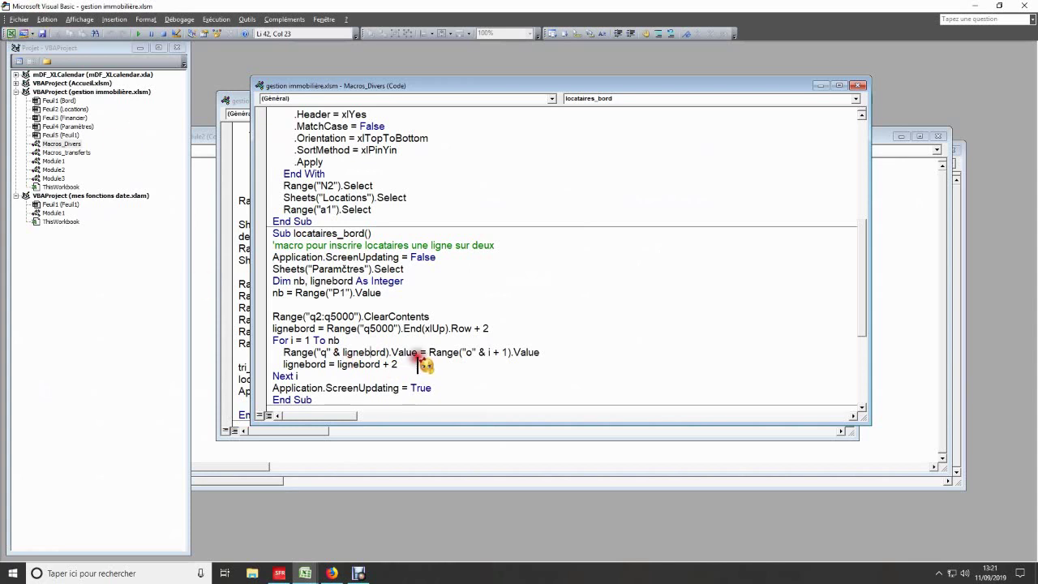
left_click(469, 355)
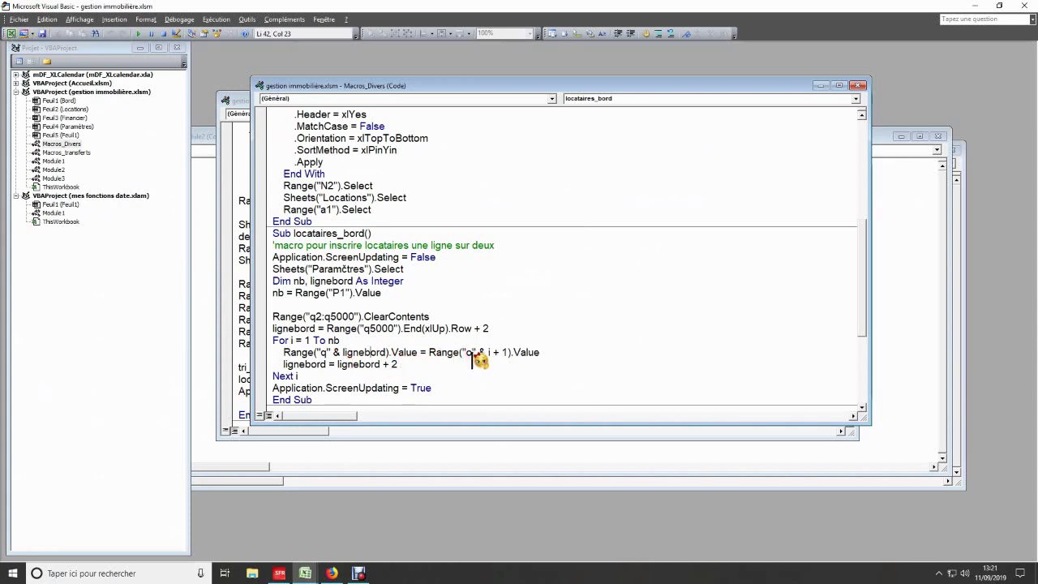
left_click(317, 332)
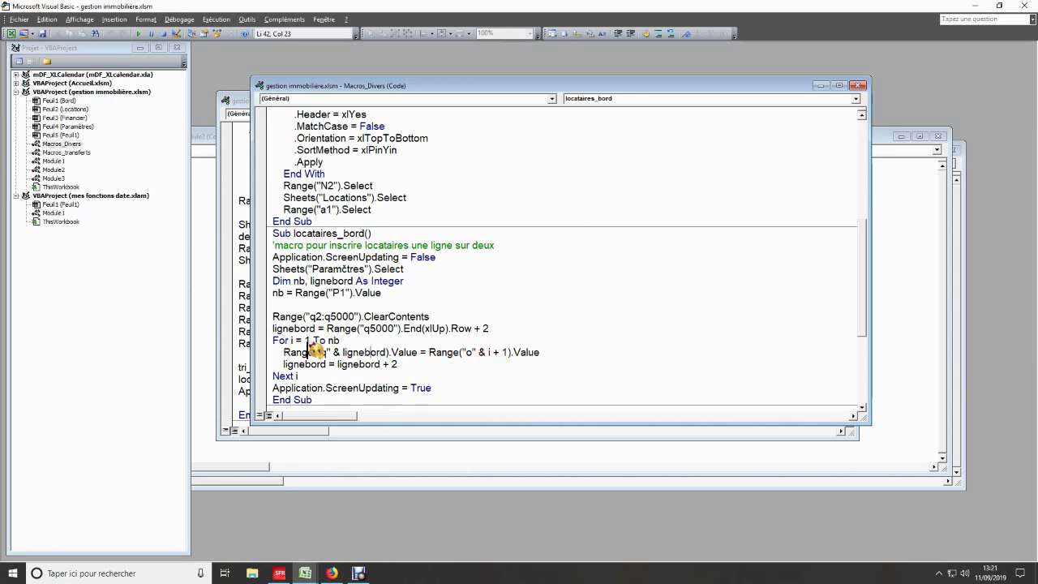
left_click(498, 362)
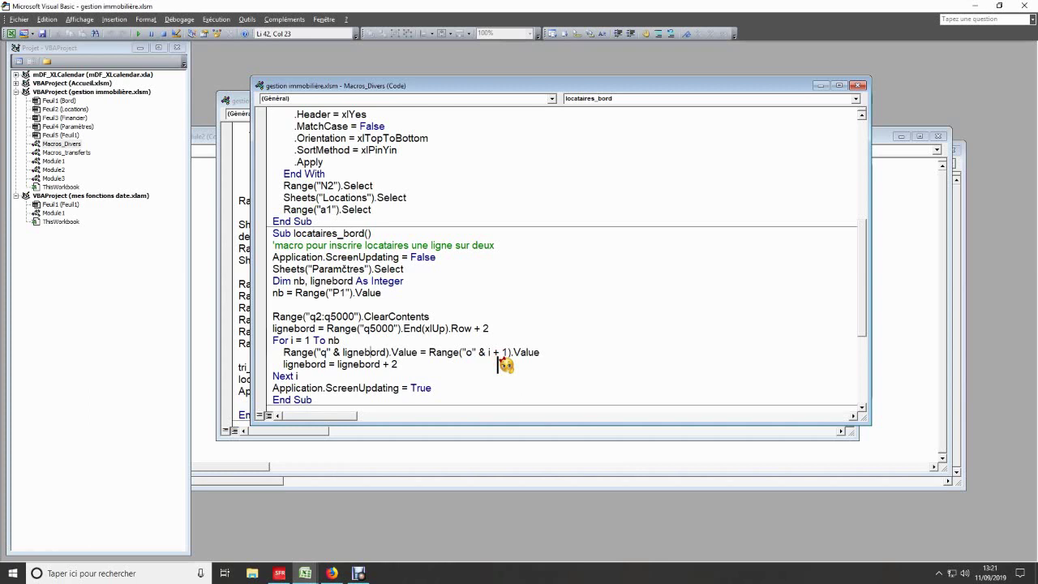
left_click(12, 33)
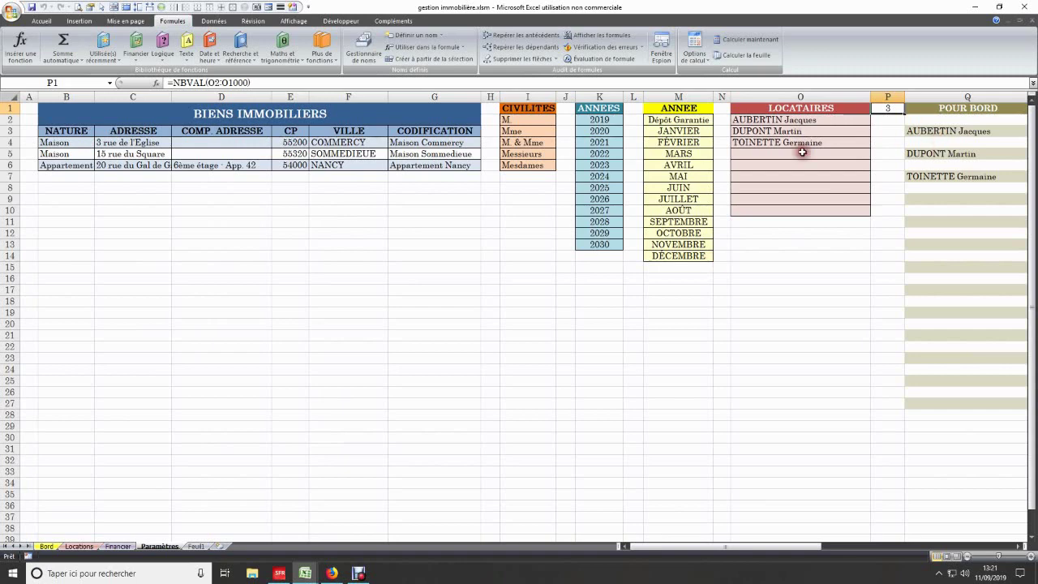
Step: Compare the first two column O tenants with their copies in Q3 and Q5
left_click(846, 118)
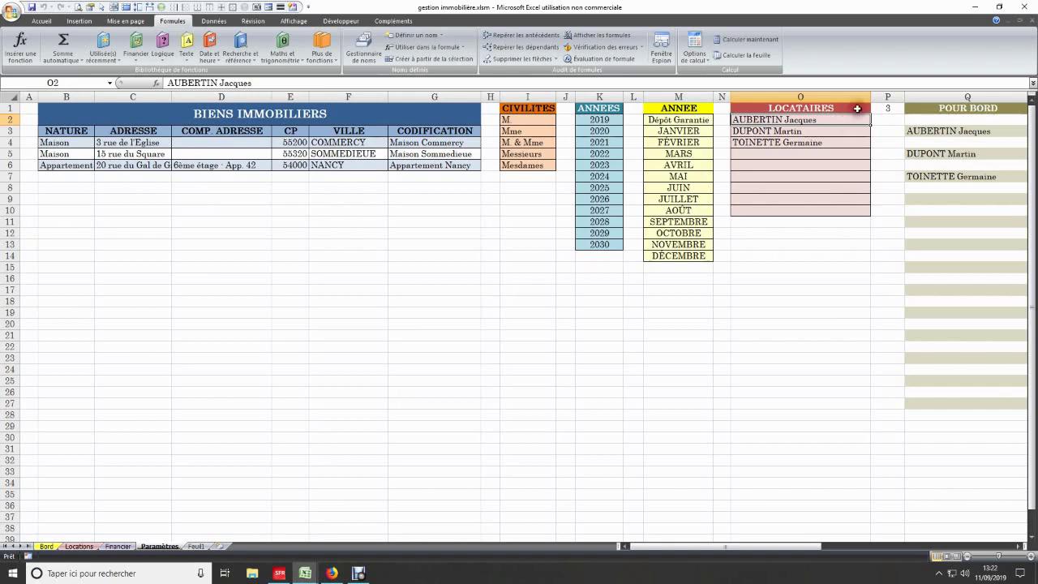
left_click(850, 113)
left_click(827, 121)
left_click(981, 107)
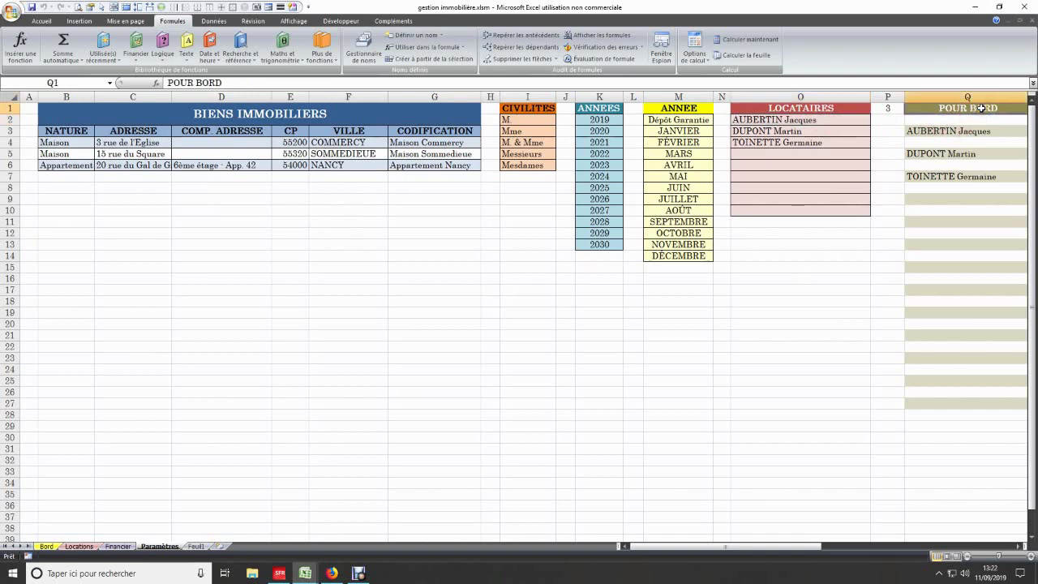
left_click(982, 119)
left_click(994, 132)
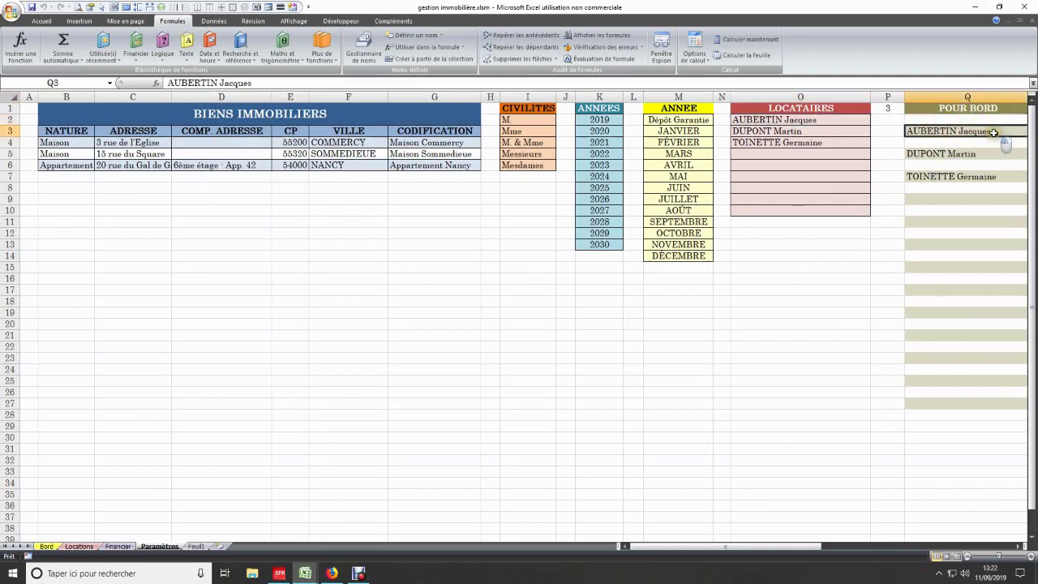
left_click(836, 120)
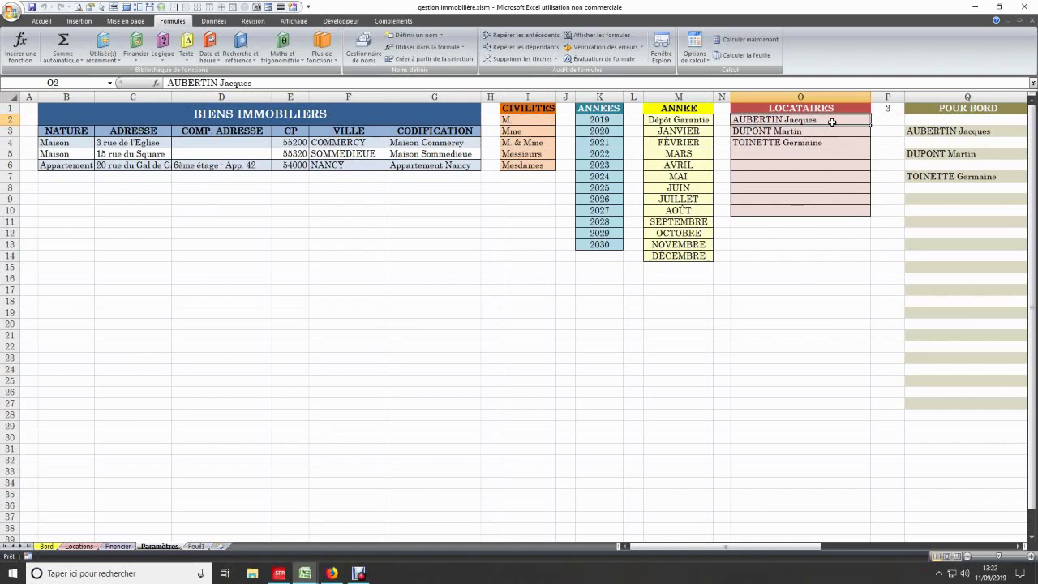
left_click(958, 143)
left_click(961, 153)
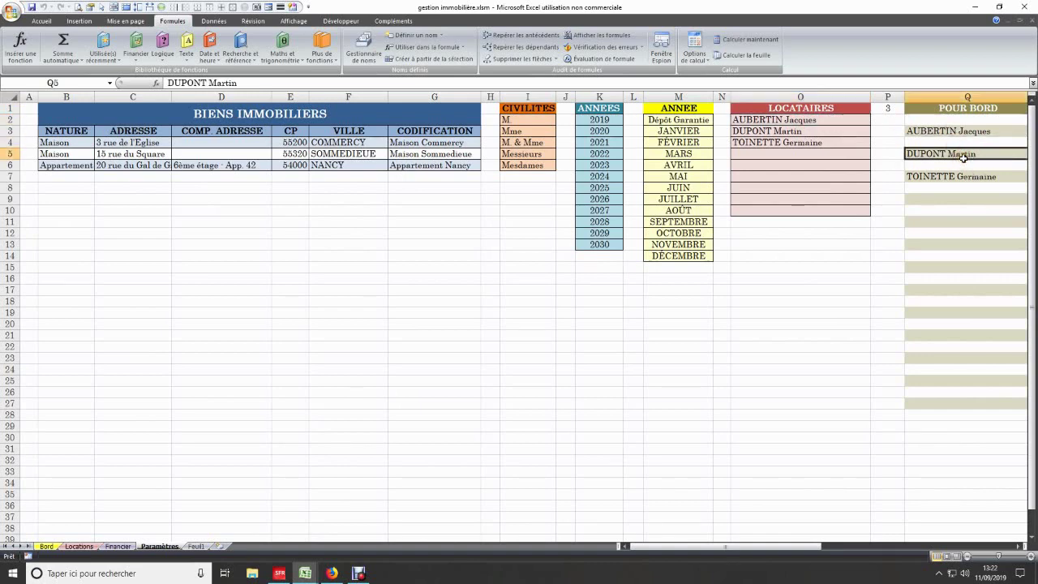
Step: Highlight the row-skipping line in the macro and show the empty rows between listed tenants
left_click(316, 8)
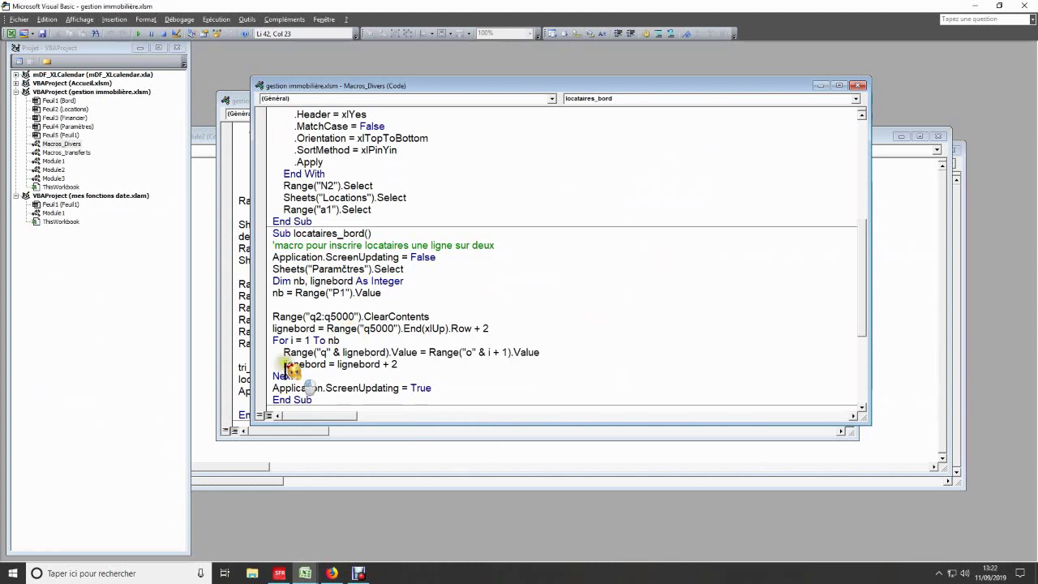
left_click_drag(286, 365, 397, 365)
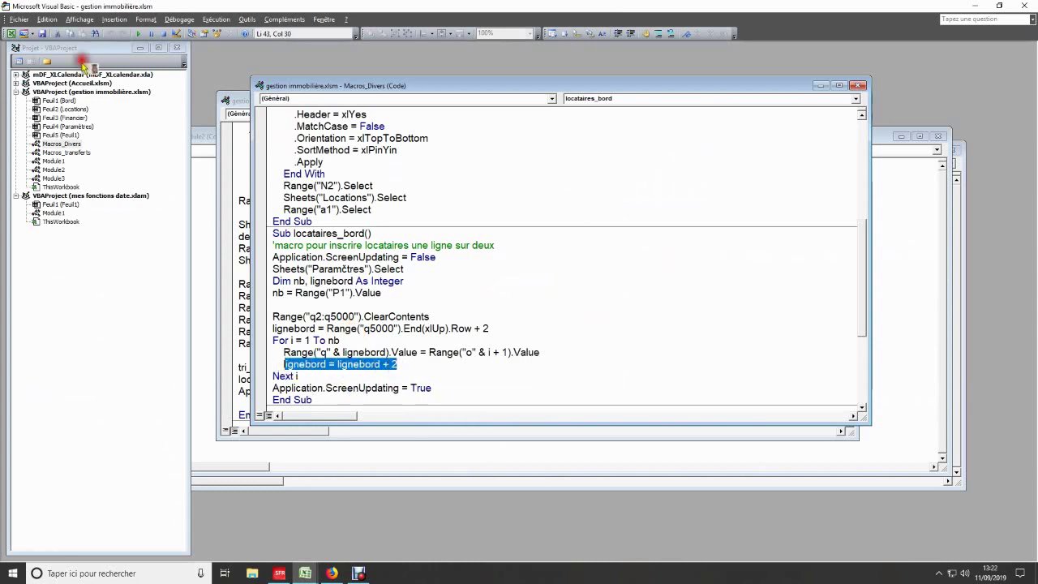
left_click(12, 33)
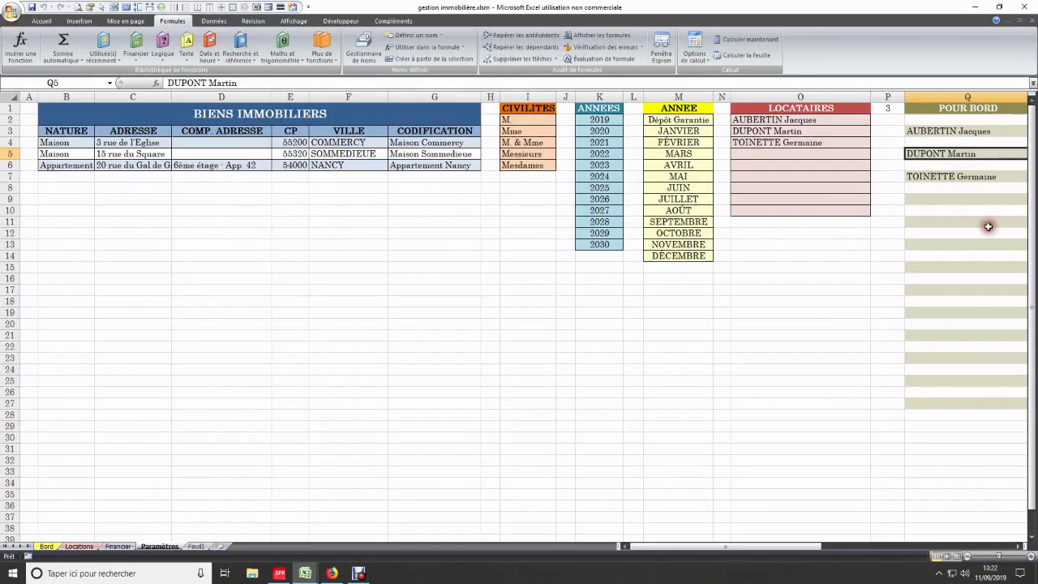
left_click(992, 141)
left_click(991, 156)
Step: Match the second and third tenants in column O against column Q, including Q7
left_click(816, 135)
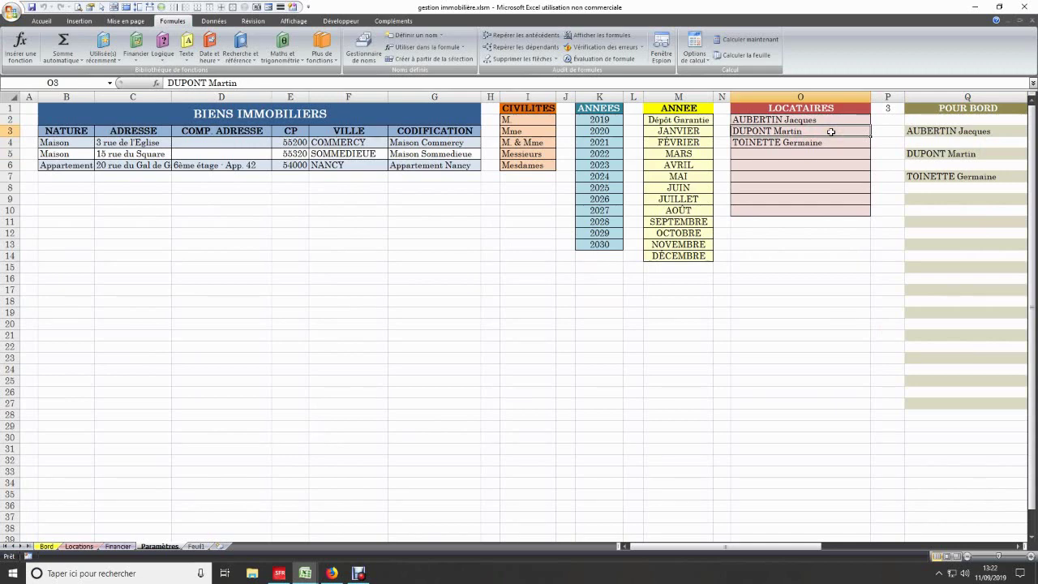
left_click(795, 134)
left_click(825, 109)
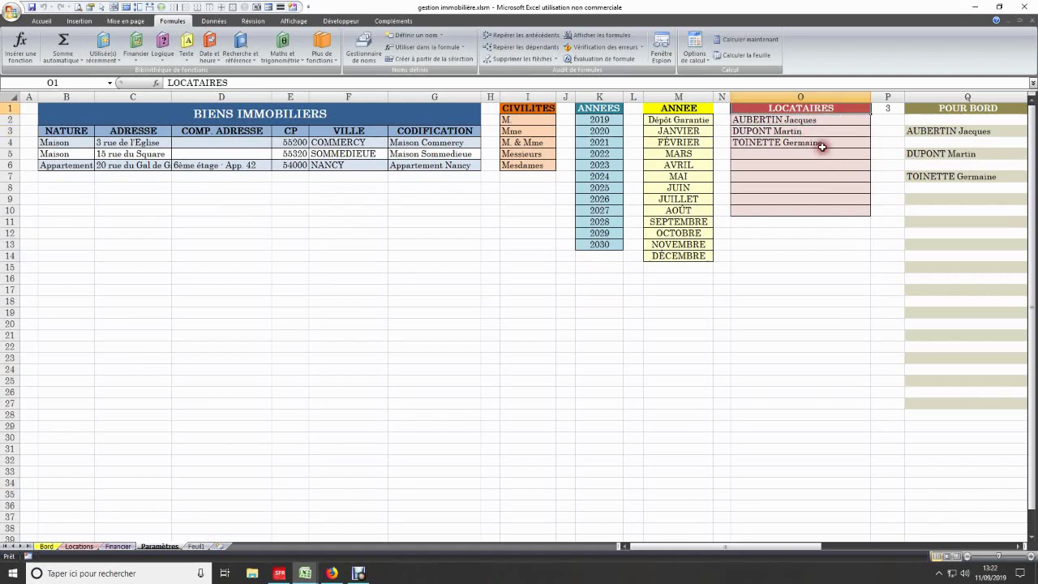
left_click(828, 131)
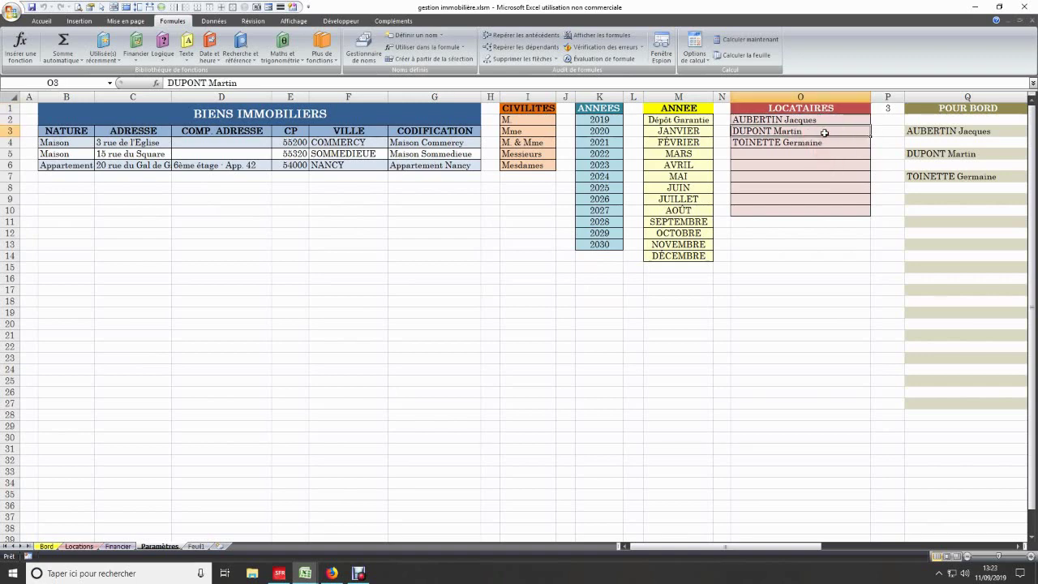
left_click(933, 155)
left_click(937, 156)
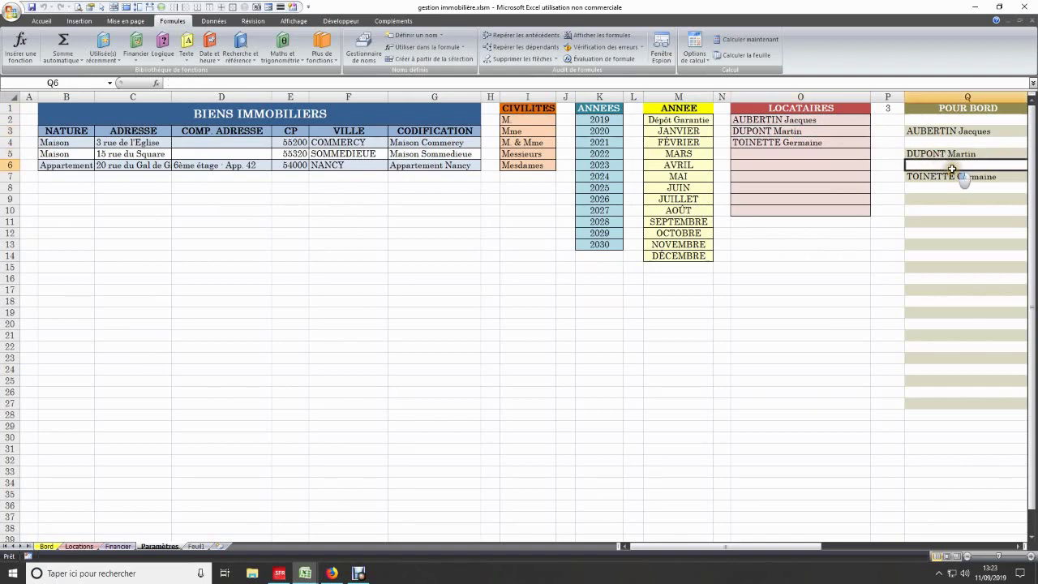
left_click(926, 172)
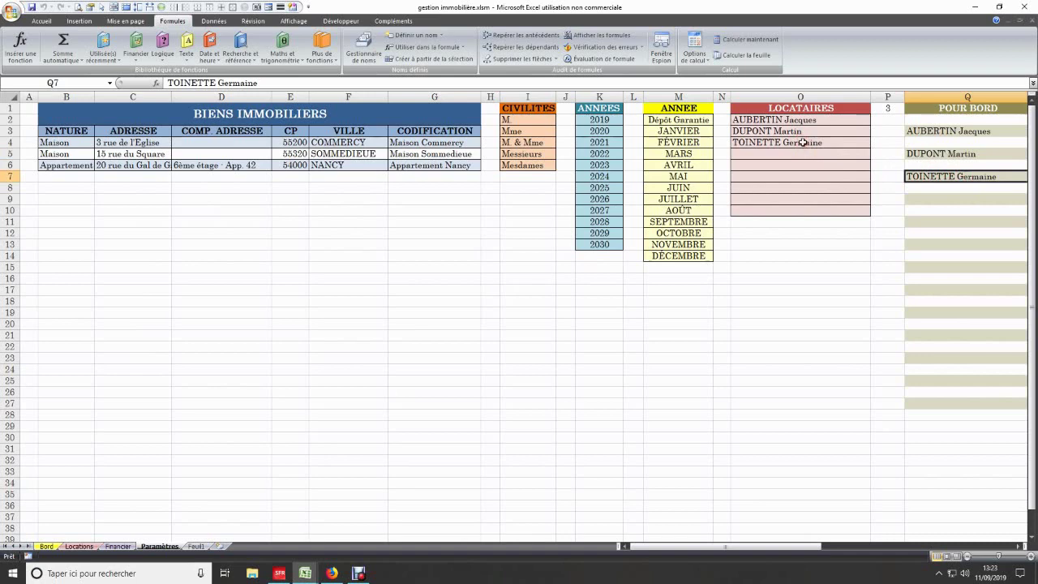
left_click(801, 142)
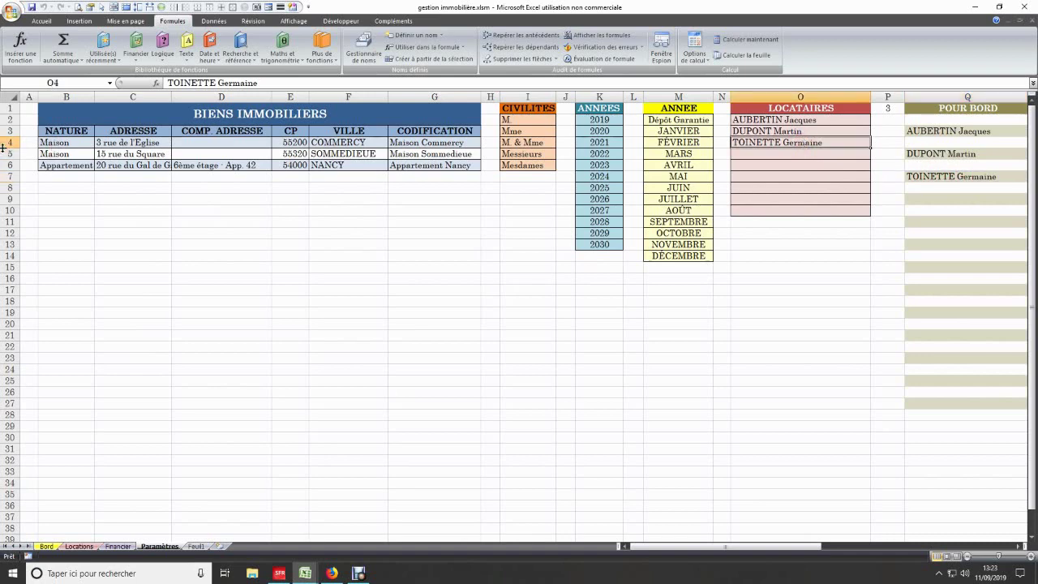
left_click(941, 176)
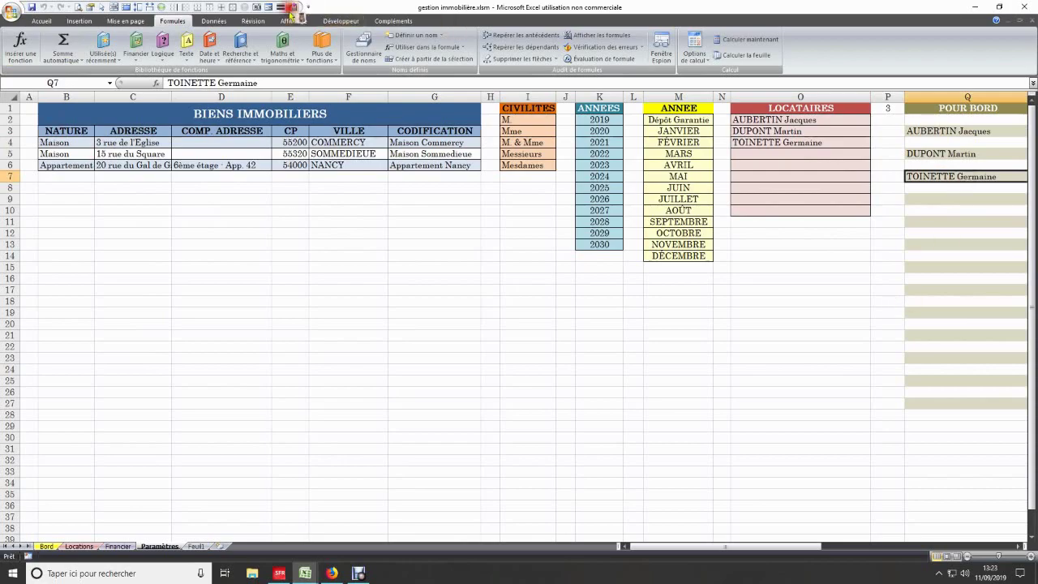
key("alt+F11")
Step: Add a Sheets("Locations").Select line after Next i in the locataires_bord macro
left_click(454, 365)
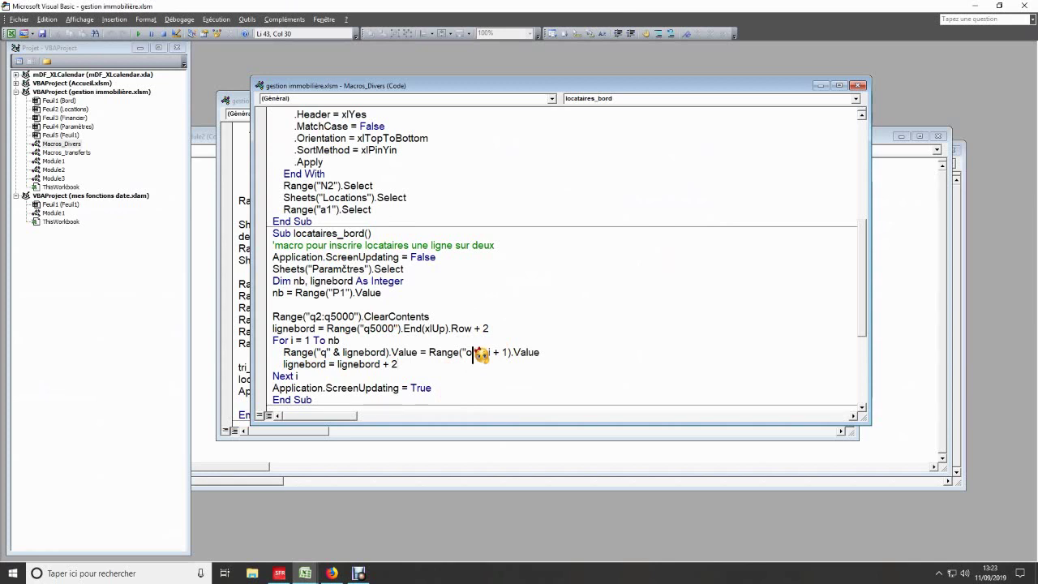
scroll(473, 354, "down", 1)
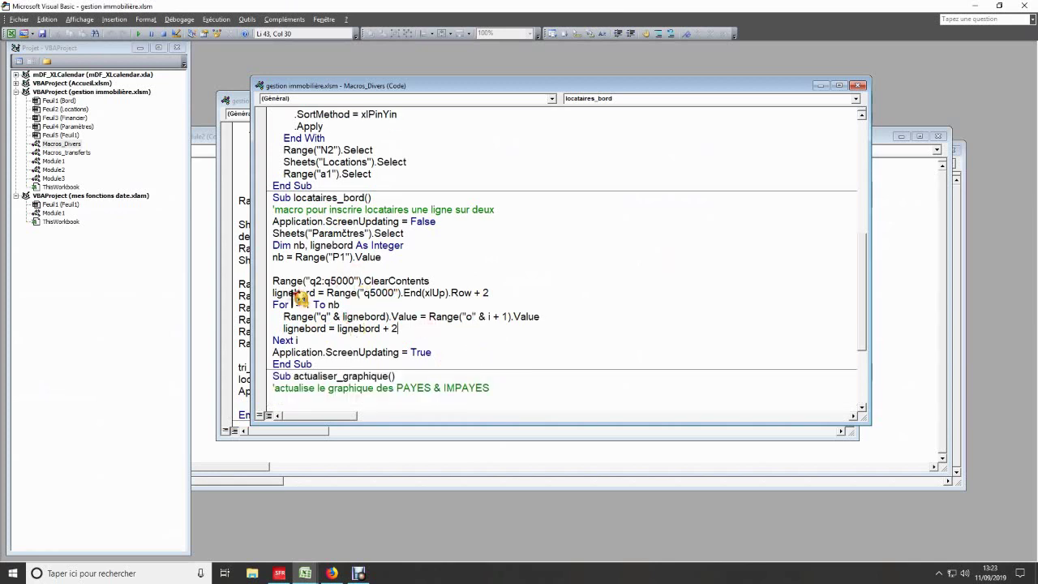
left_click(355, 233)
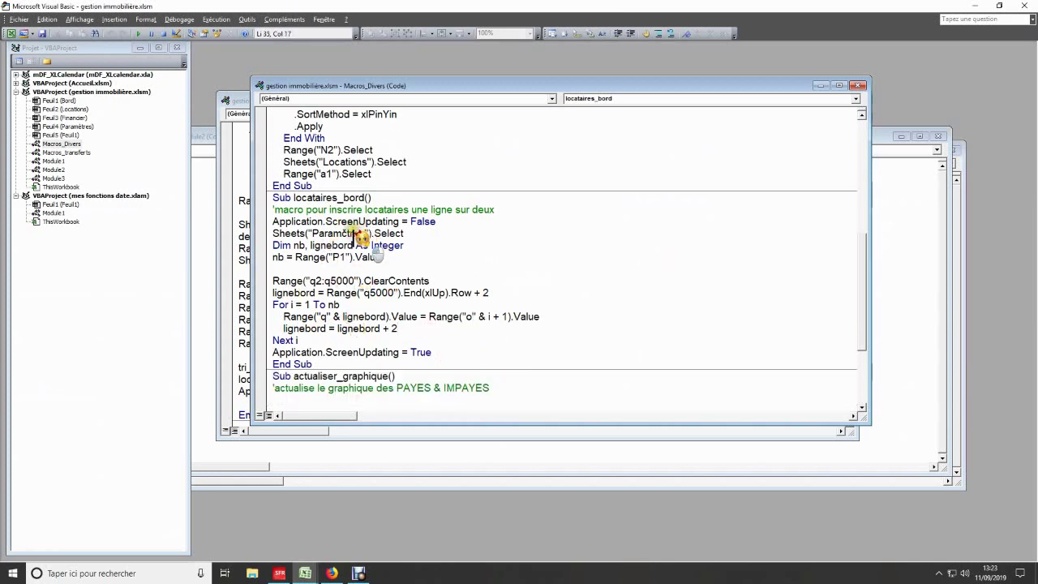
left_click(321, 352)
key("Up")
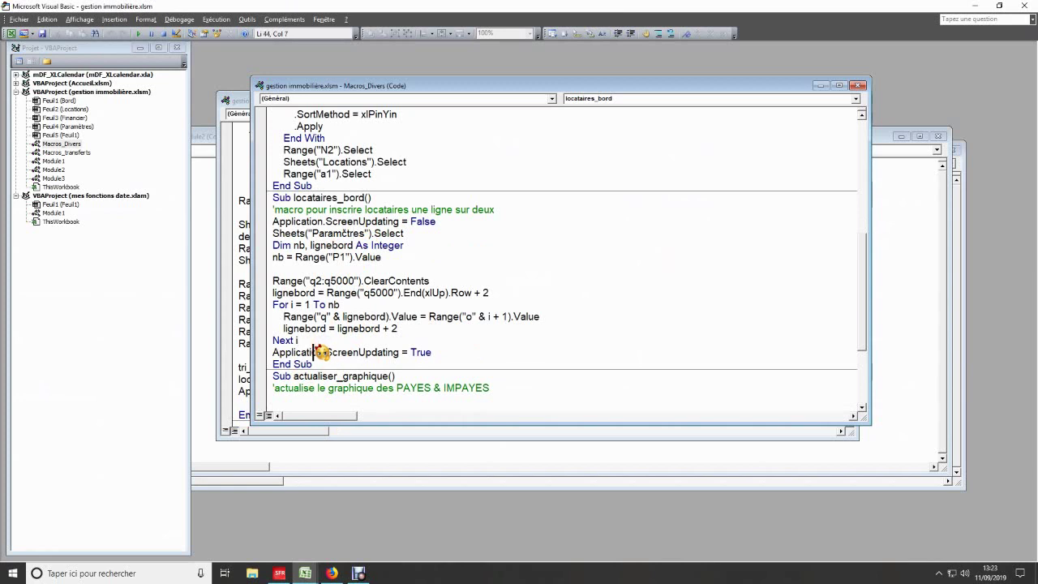
key("Return")
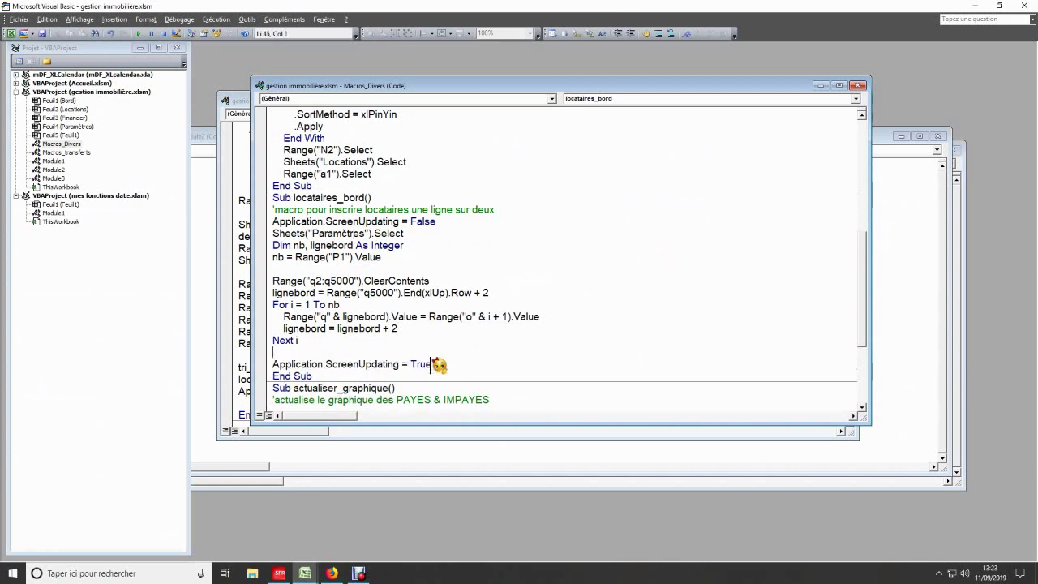
type("Sheets")
type("(\"Locations")
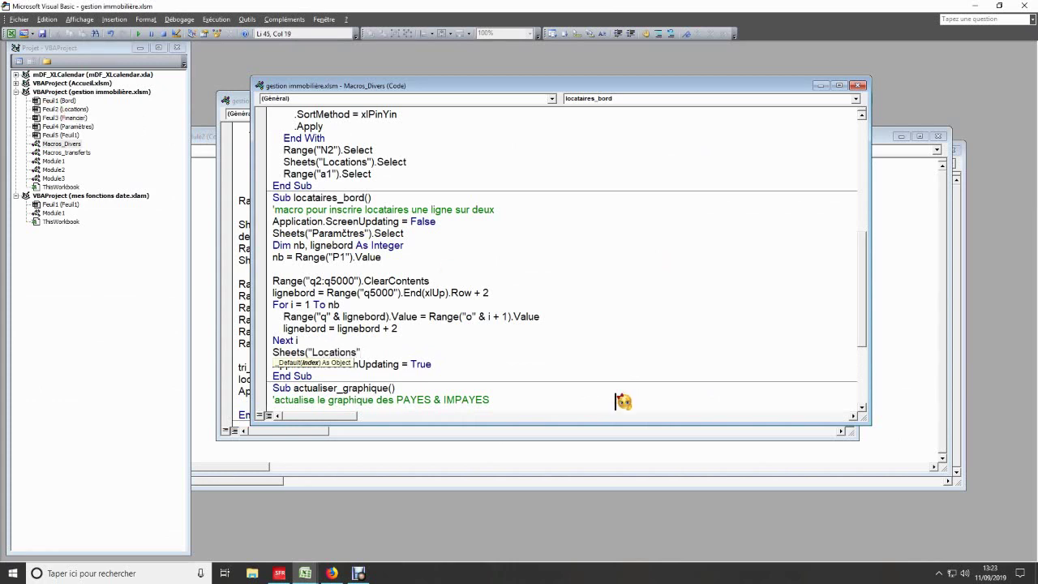
type(").se")
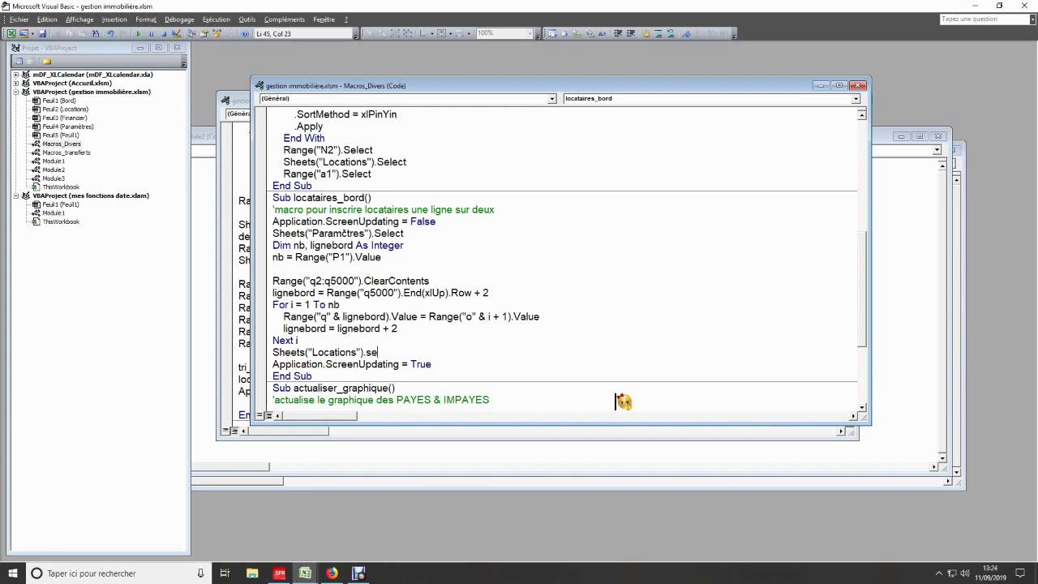
type("t")
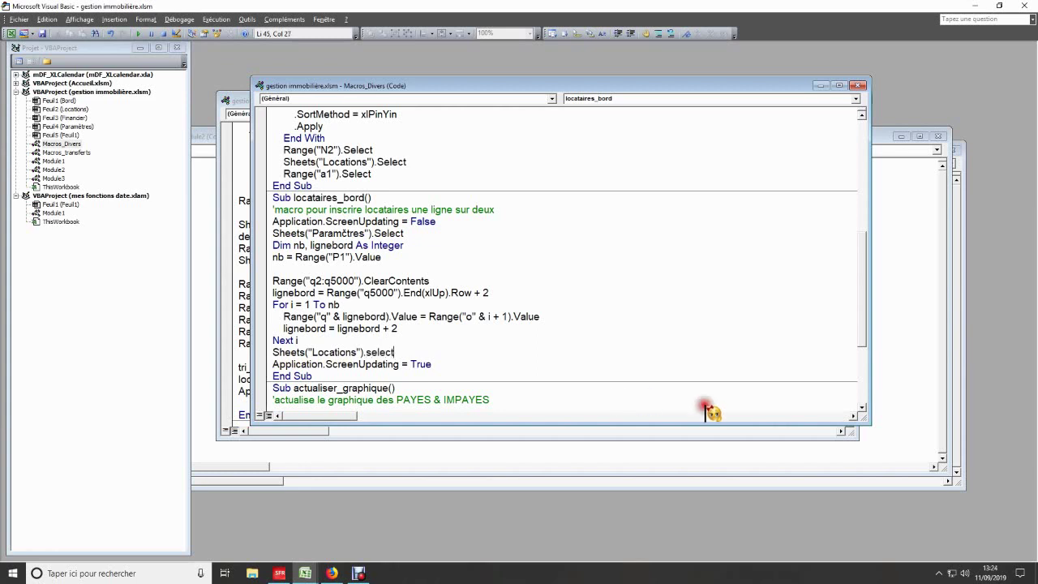
left_click(397, 364)
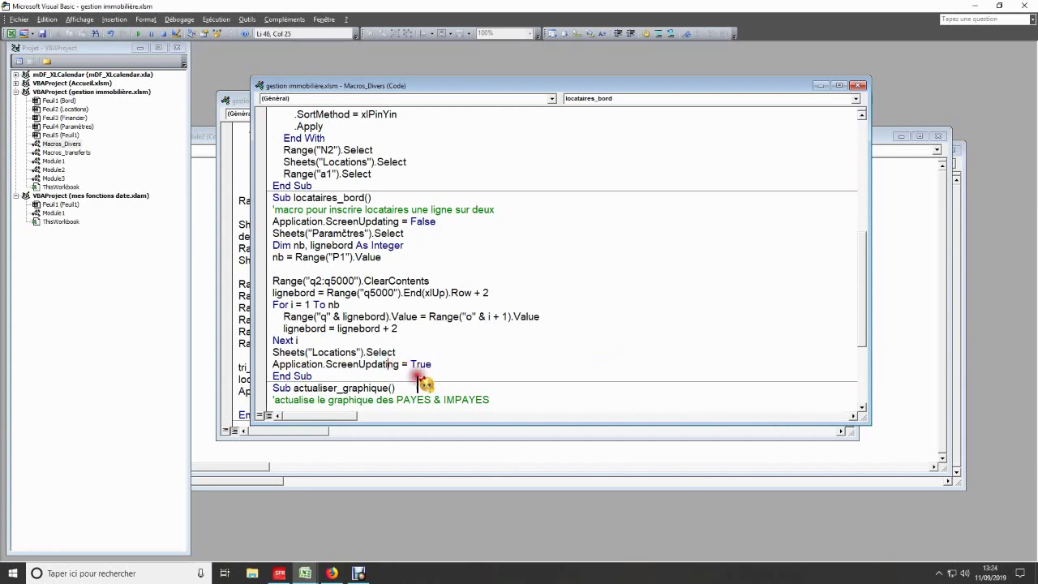
left_click(11, 33)
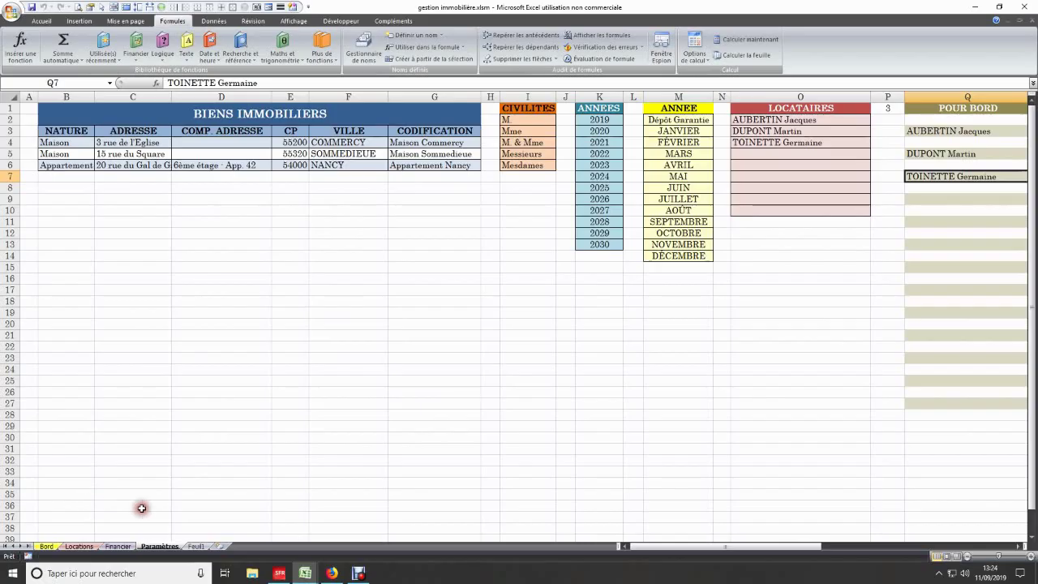
Step: Go from the Locations sheet to the Bord dashboard with its revenue charts and tenant table
left_click(79, 546)
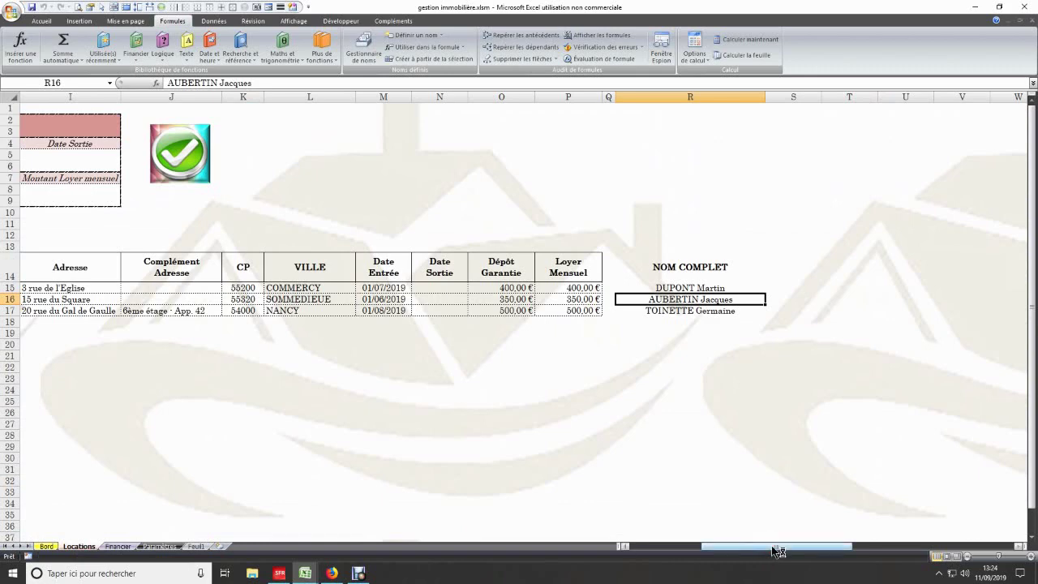
left_click_drag(776, 548, 705, 547)
left_click(339, 374)
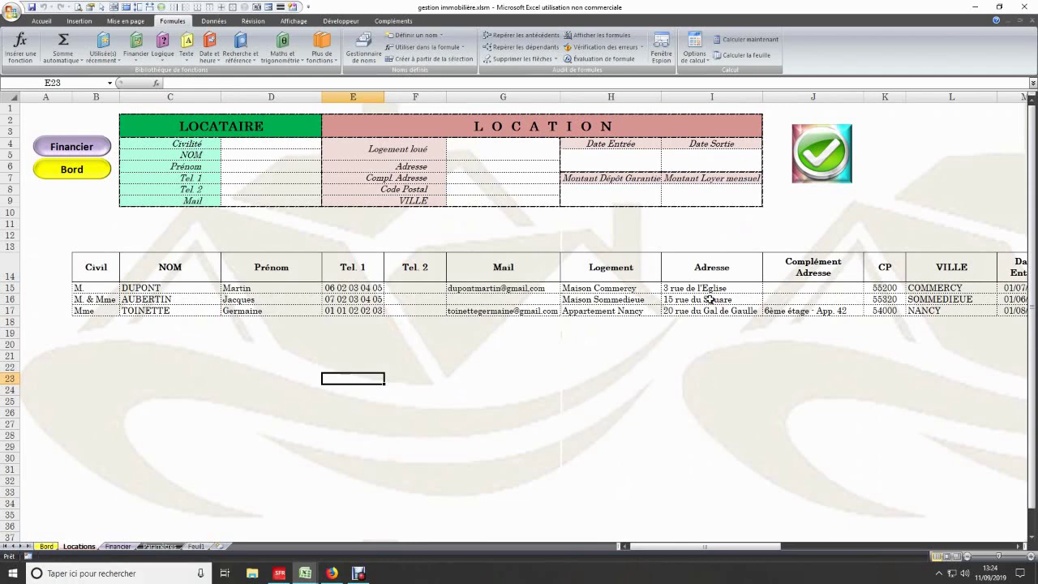
left_click(71, 169)
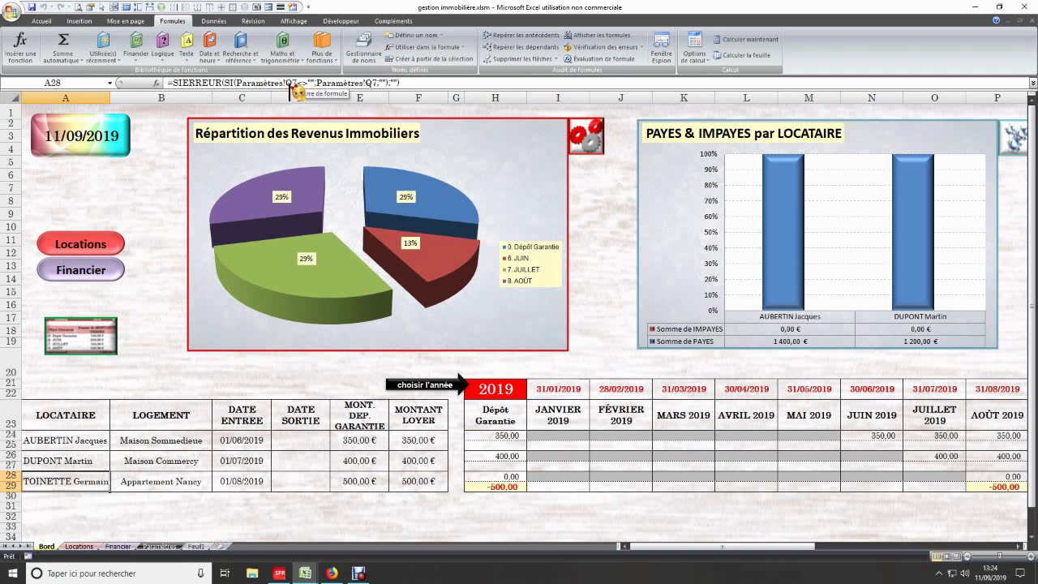
Step: Check Paramètres' tenant list, then select the third tenant's name cell A28 on Bord
left_click(159, 545)
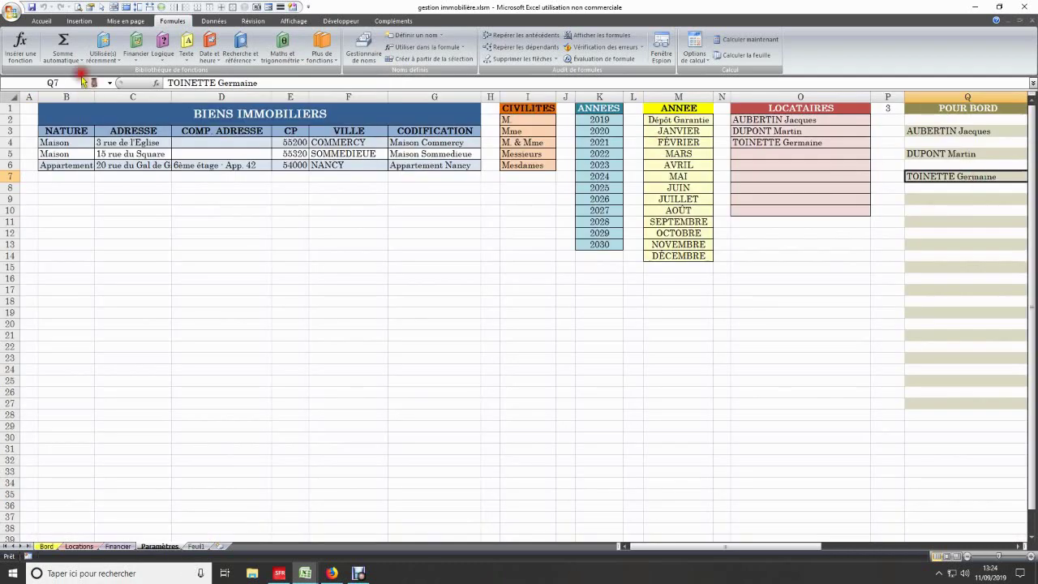
left_click(967, 176)
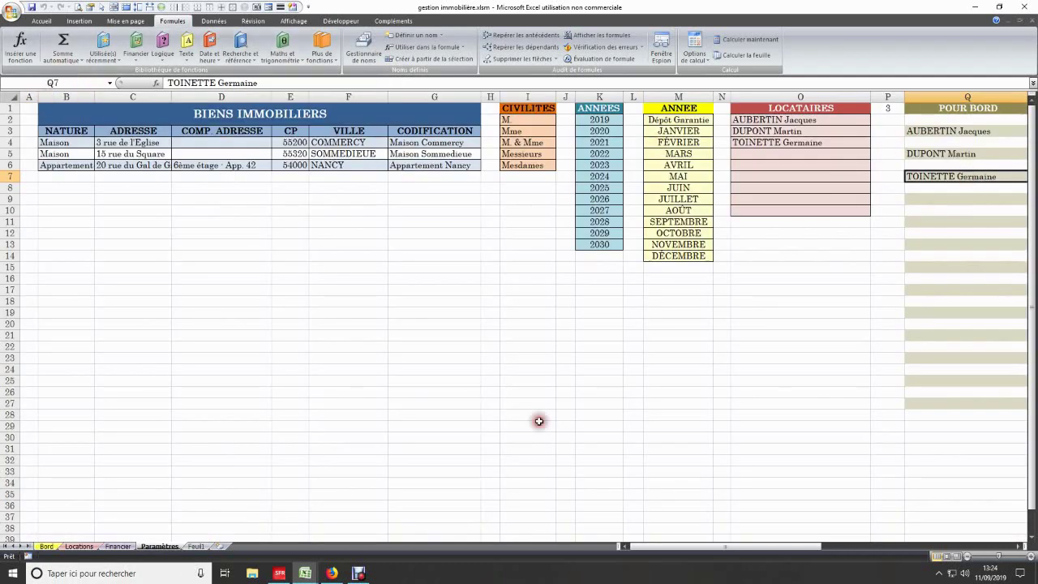
left_click(46, 545)
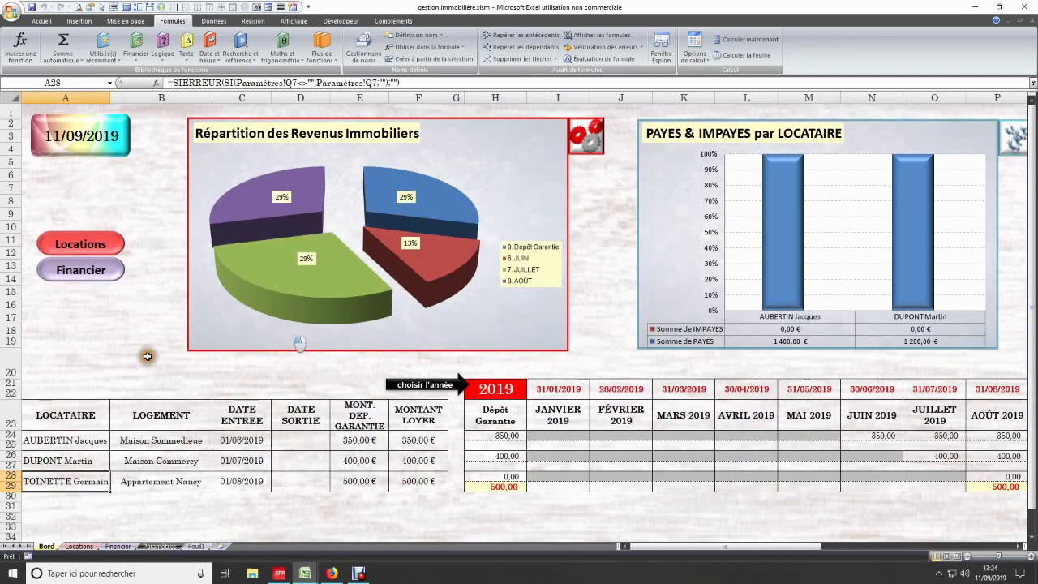
left_click(73, 503)
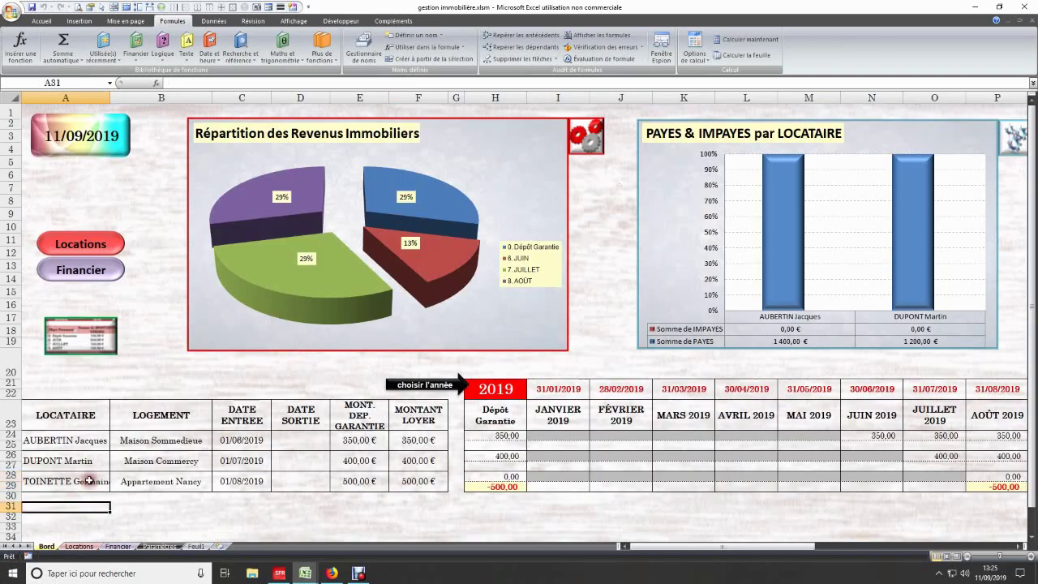
left_click_drag(89, 480, 427, 484)
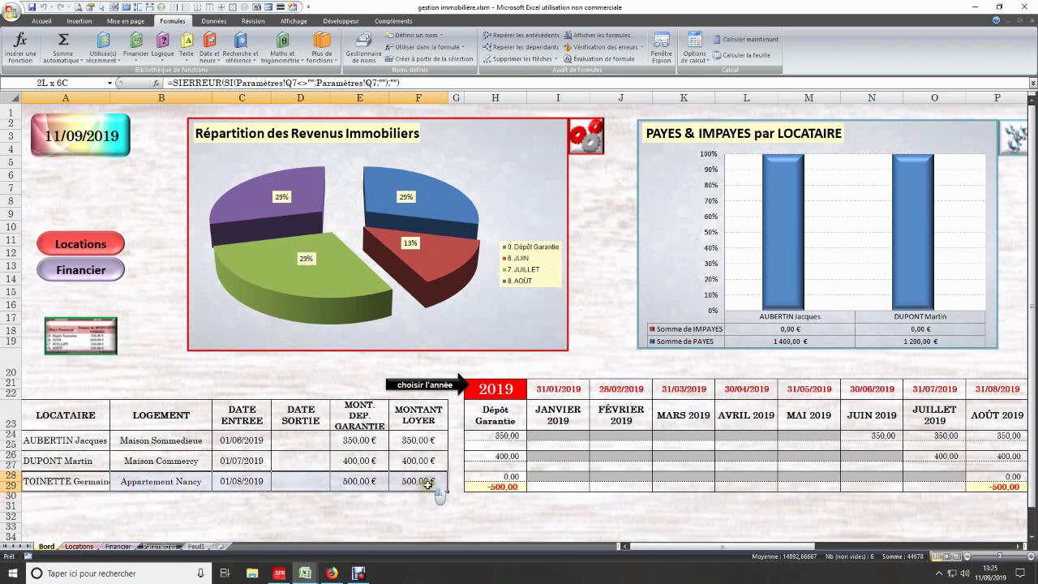
left_click(69, 481)
Step: Copy A28's tenant-name formula into A30, point it at Paramètres!Q9, and undo the stray entry
right_click(69, 481)
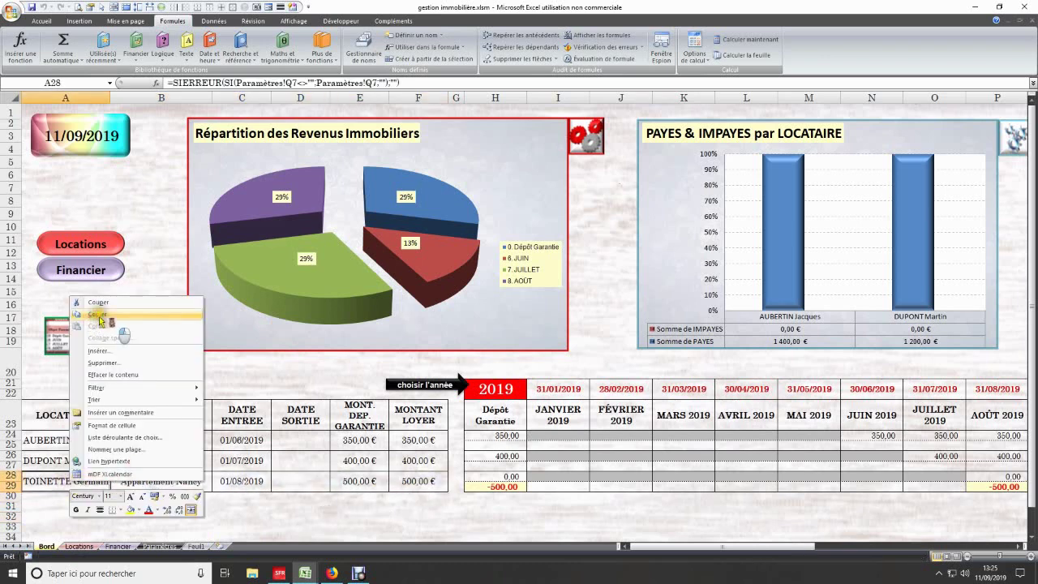
left_click(122, 316)
left_click(59, 498)
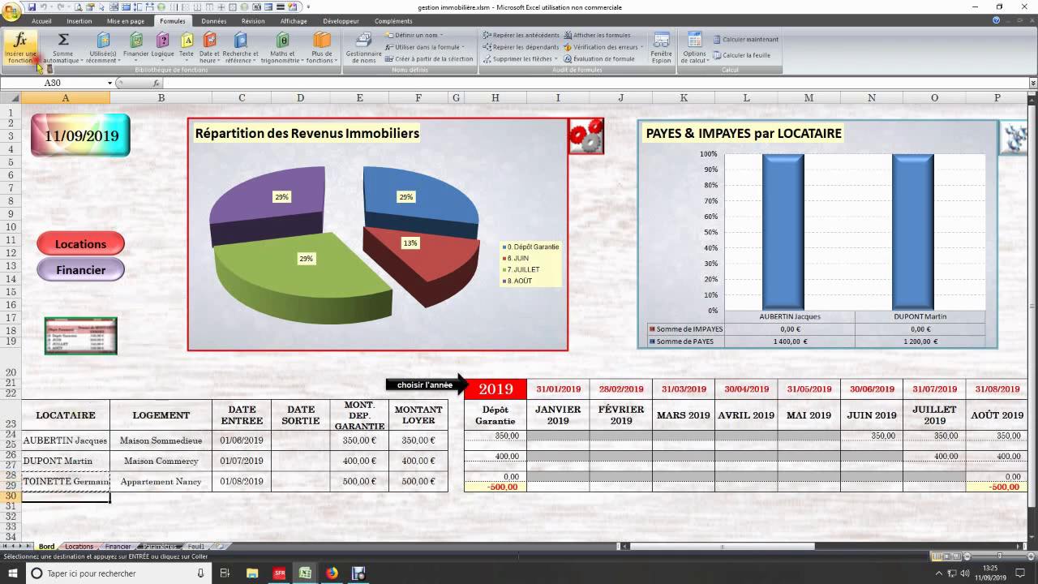
left_click(40, 20)
left_click(18, 51)
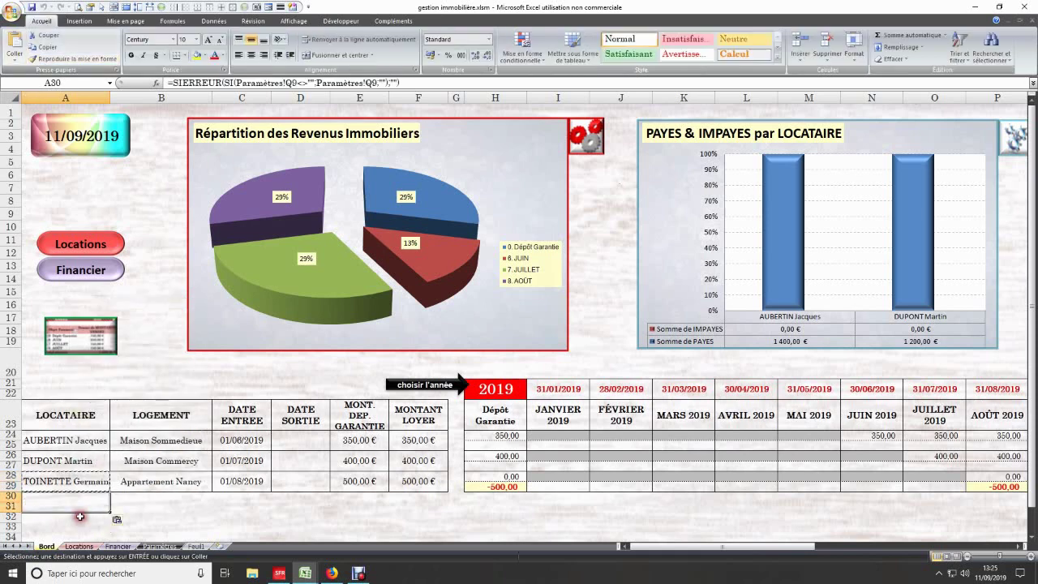
left_click(295, 83)
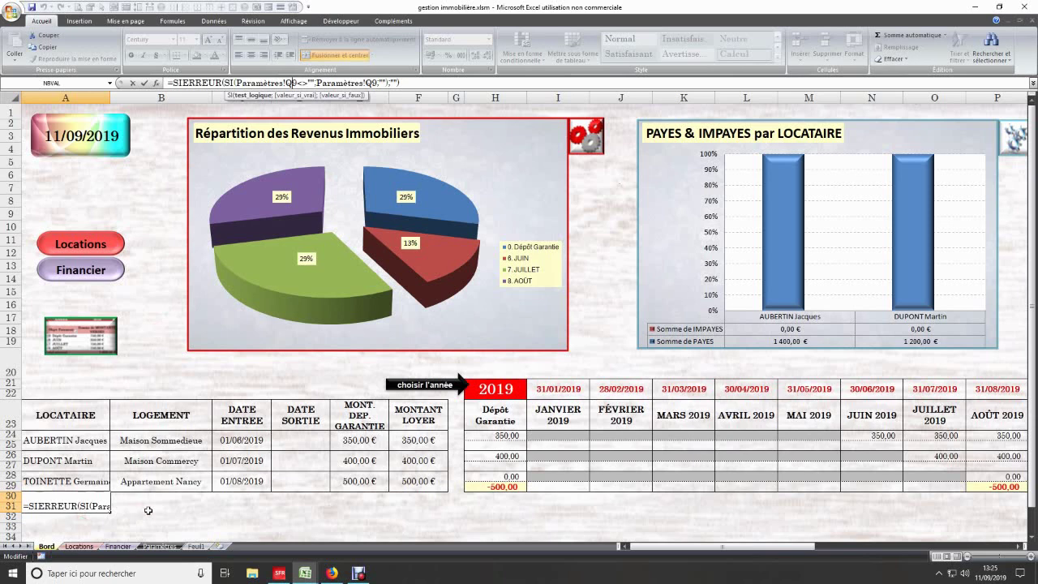
key("Return")
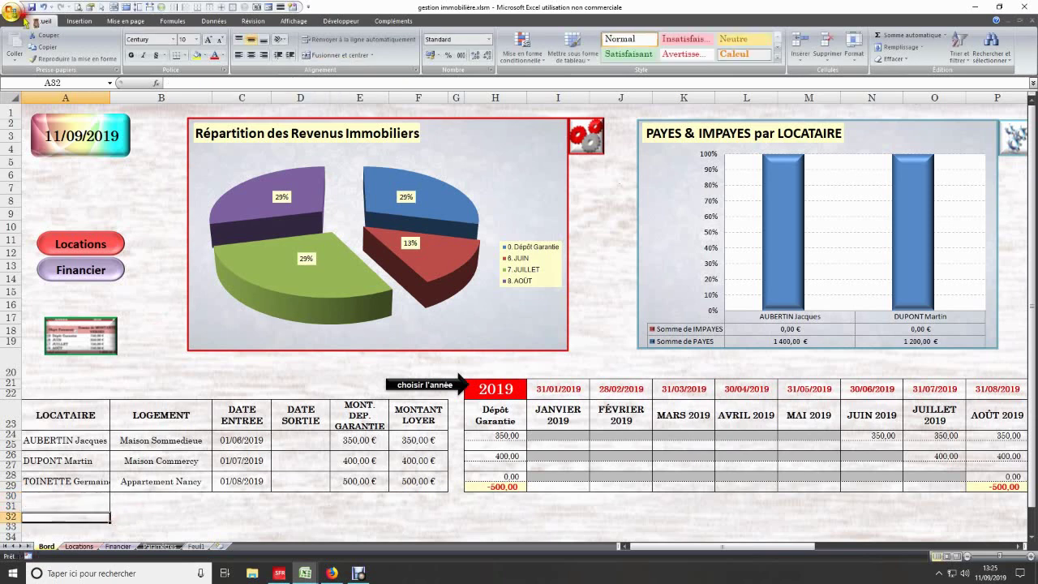
left_click(47, 9)
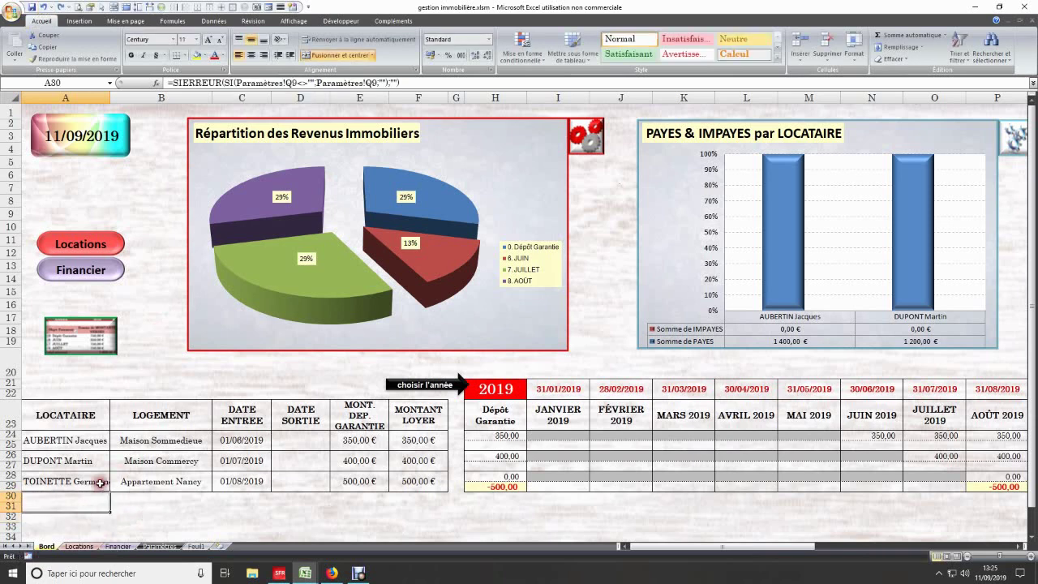
left_click(105, 479)
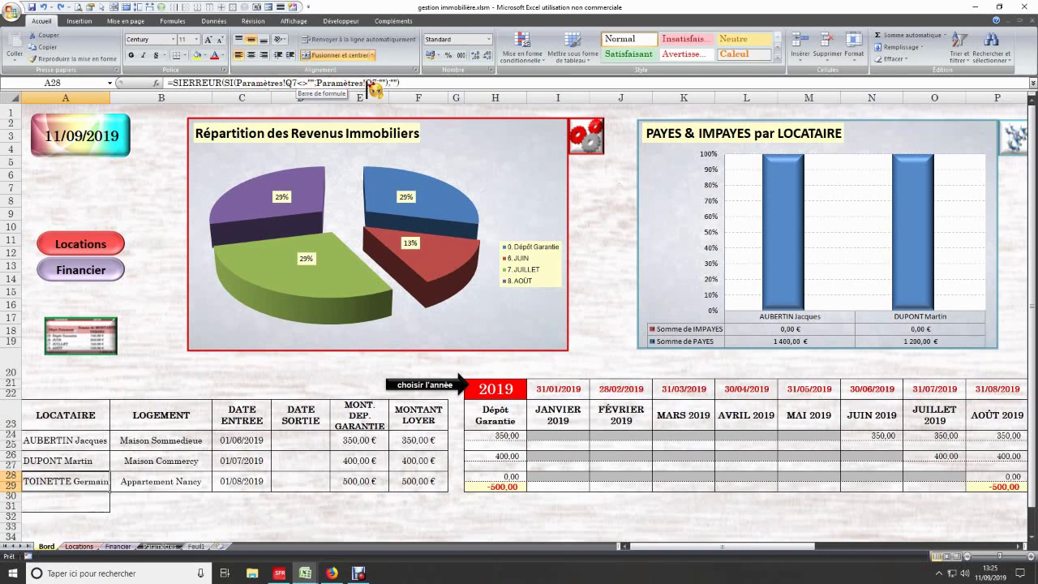
left_click(350, 90)
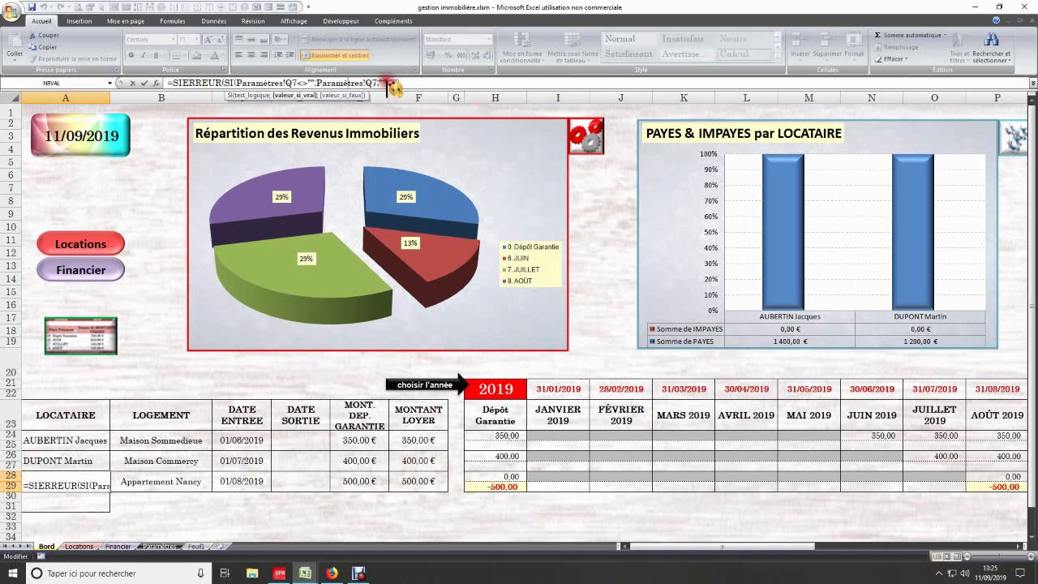
double_click(381, 84)
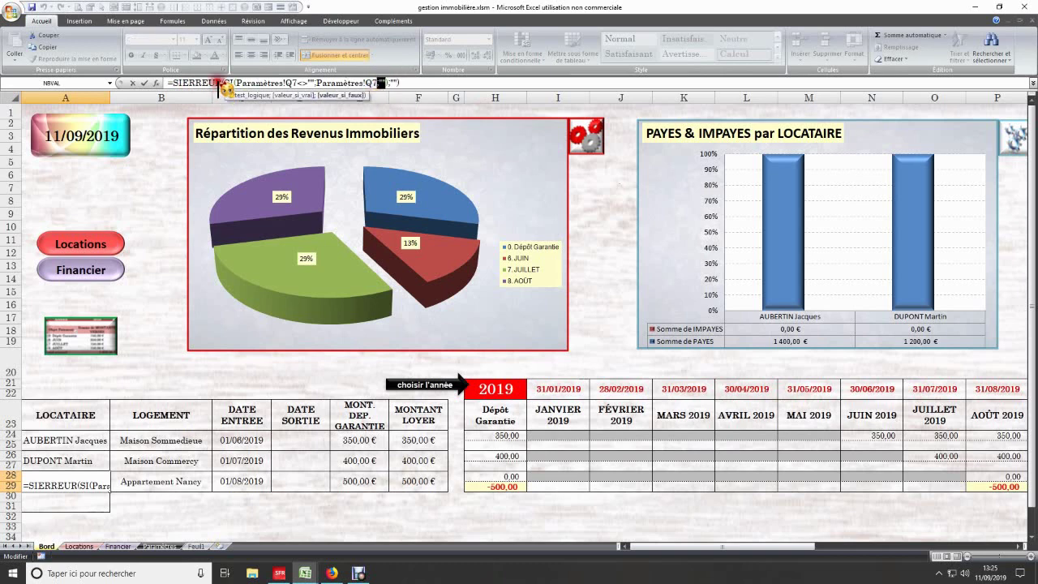
left_click(205, 84)
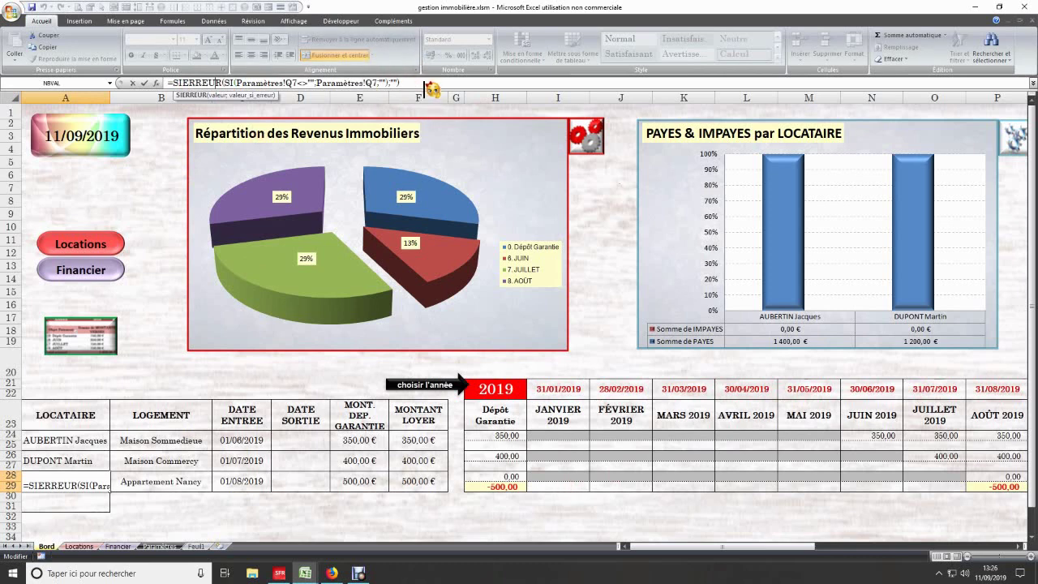
left_click(193, 84)
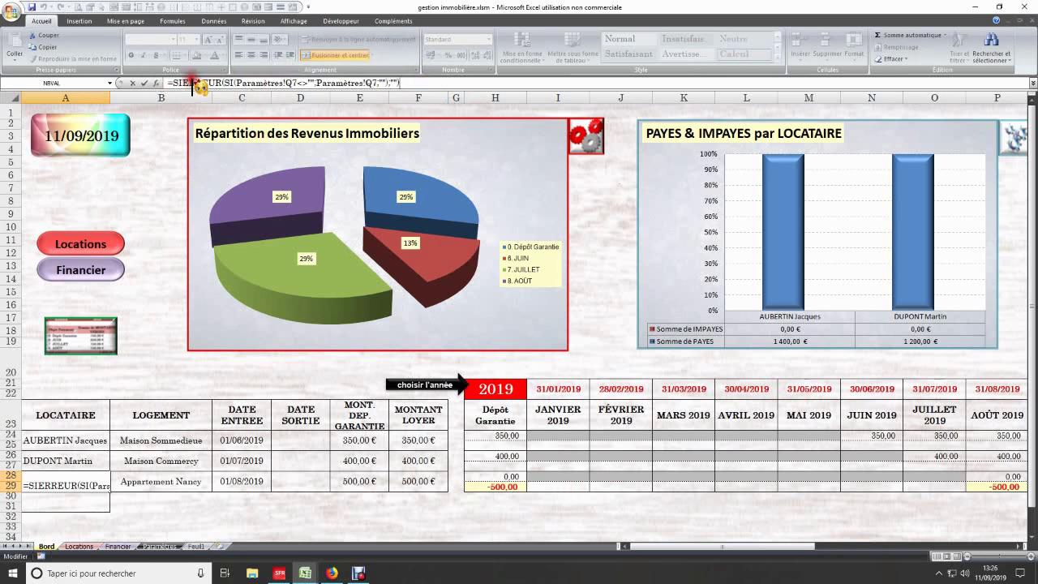
left_click(48, 505)
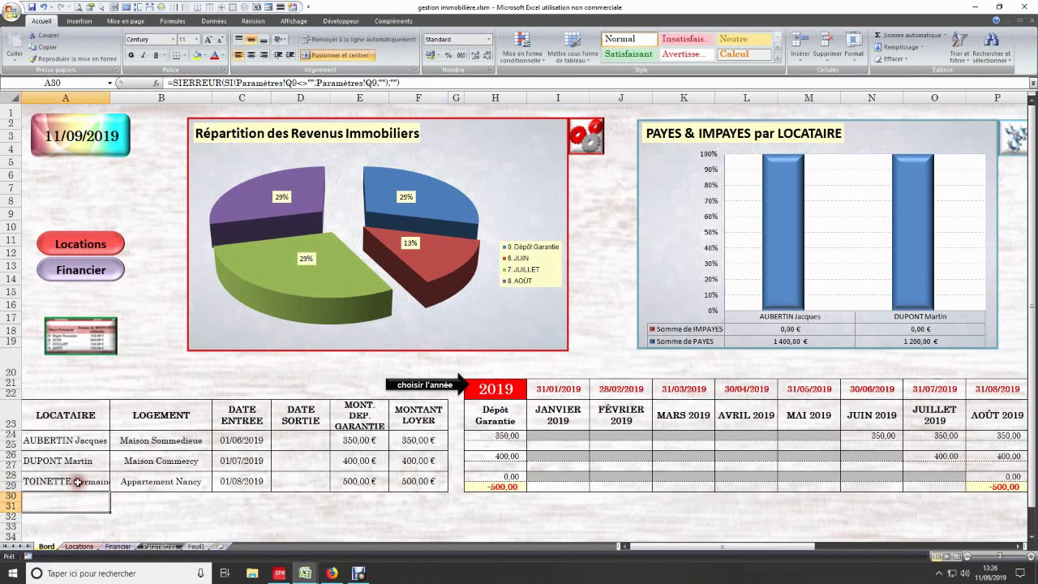
left_click(162, 482)
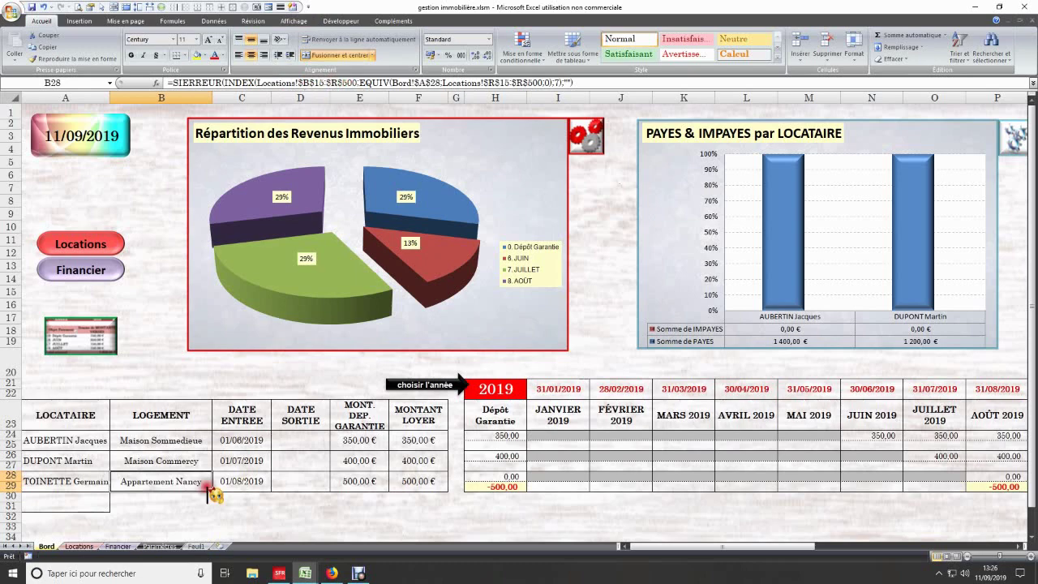
left_click(81, 547)
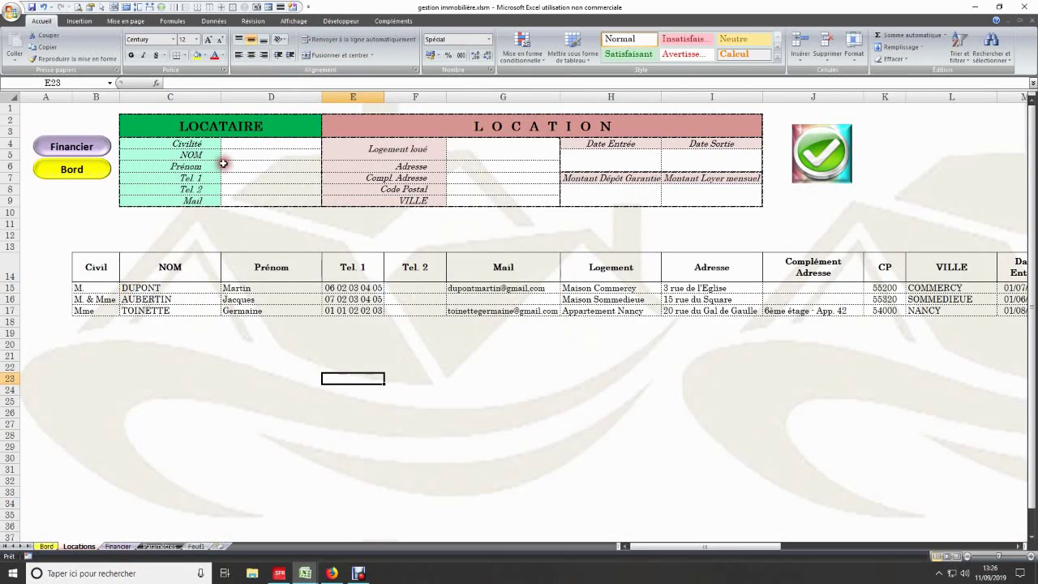
mouse_move(97, 288)
left_mouse_down()
mouse_move(1036, 287)
mouse_move(1005, 301)
mouse_move(1005, 413)
left_mouse_up()
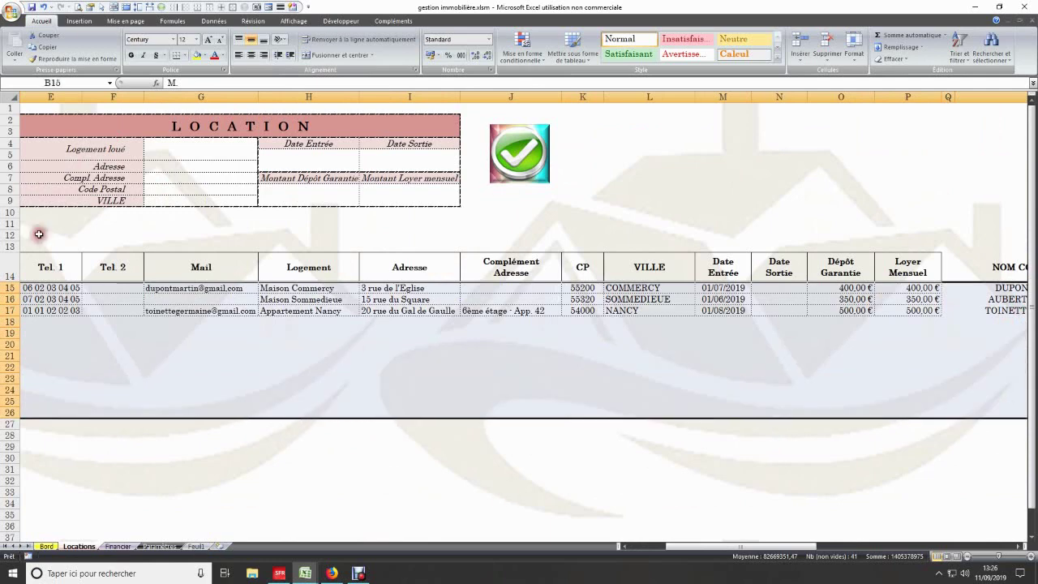
left_click(47, 546)
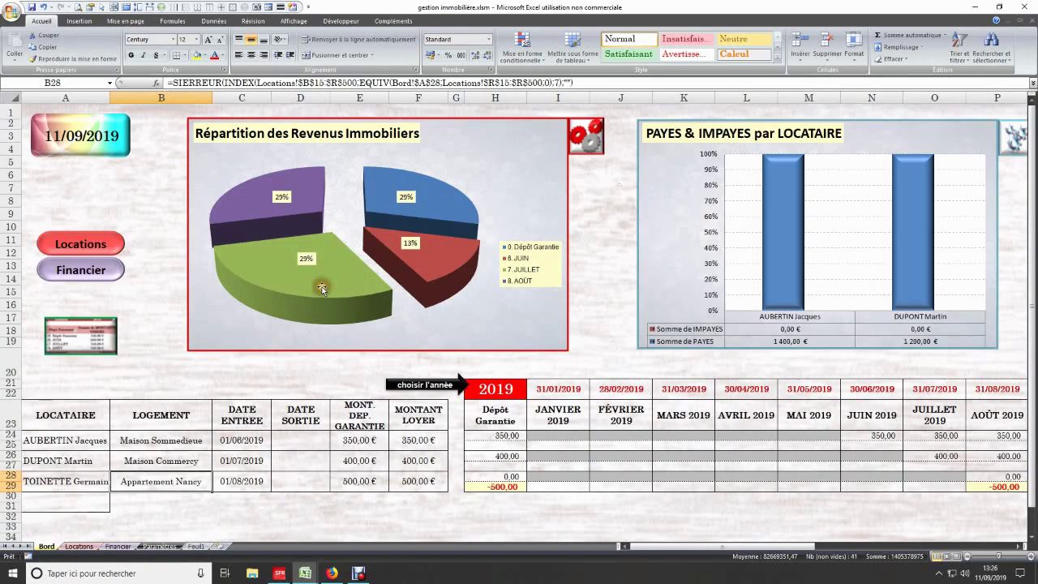
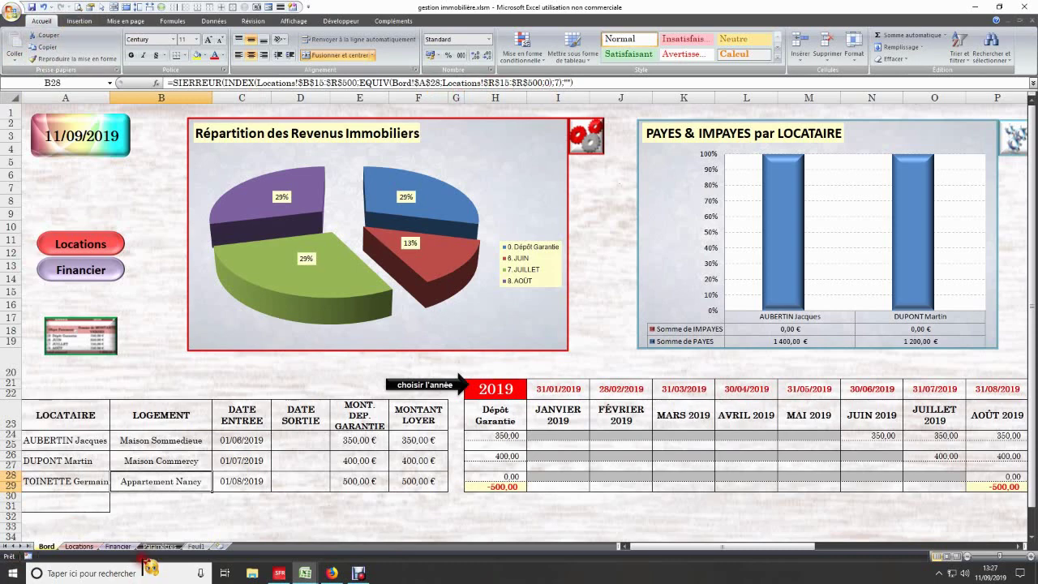
Step: Compare the Locations NOM COMPLET column with B28's housing lookup formula on Bord
left_click(97, 248)
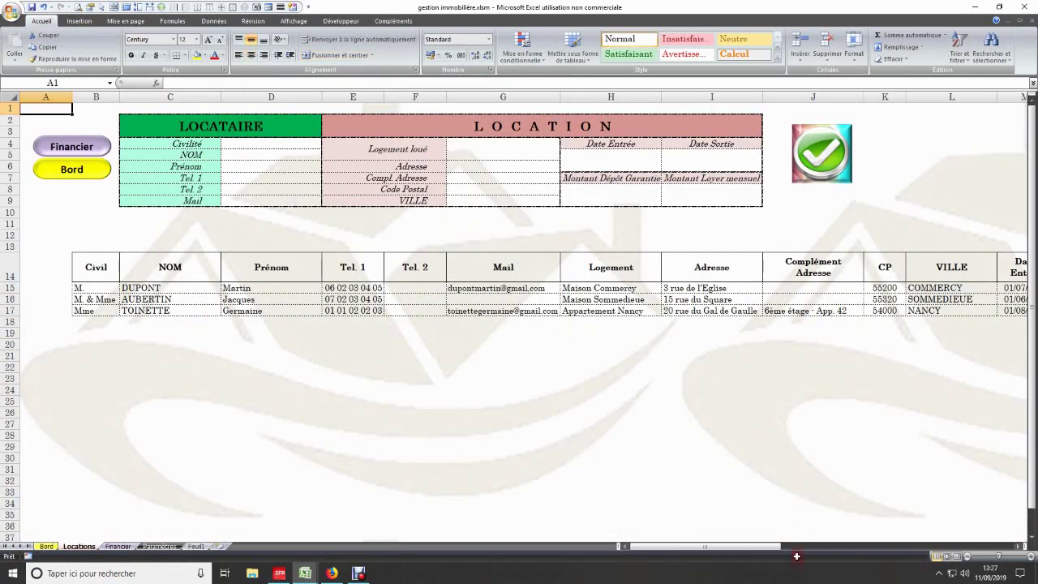
left_click_drag(797, 546, 908, 552)
left_click(114, 299)
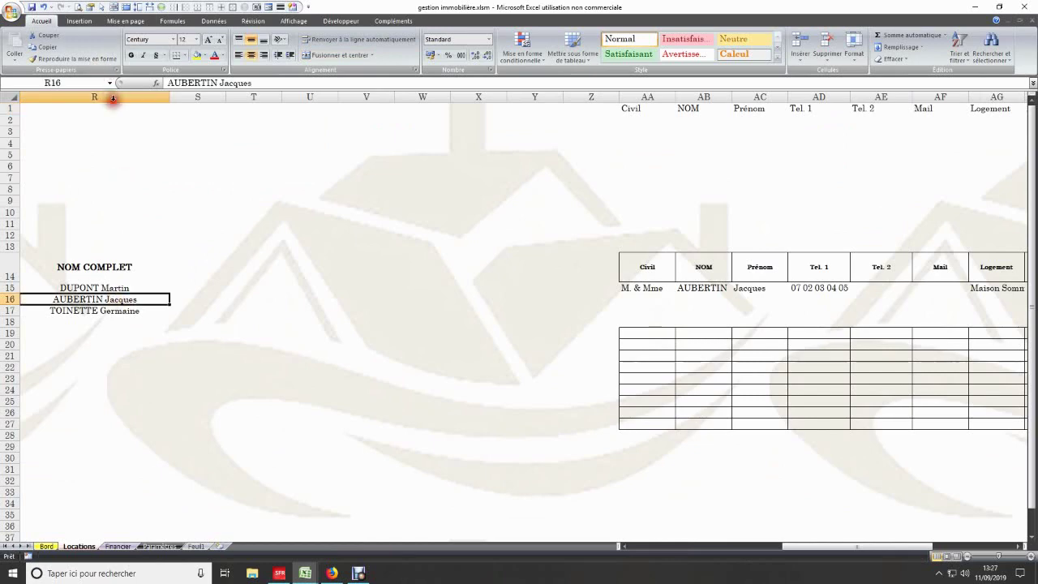
left_click(112, 98)
left_click(112, 312)
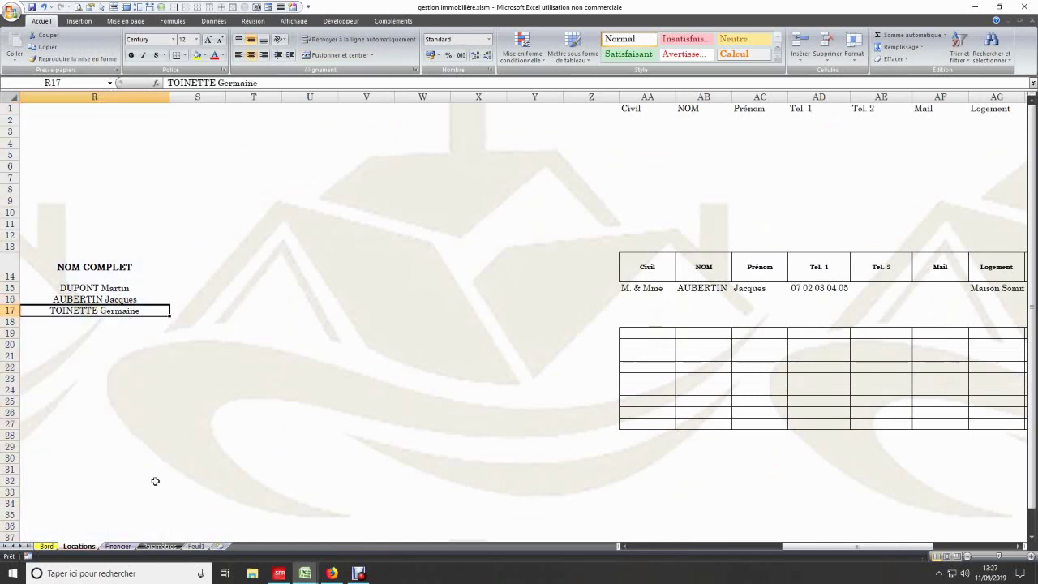
left_click(47, 546)
key("Left")
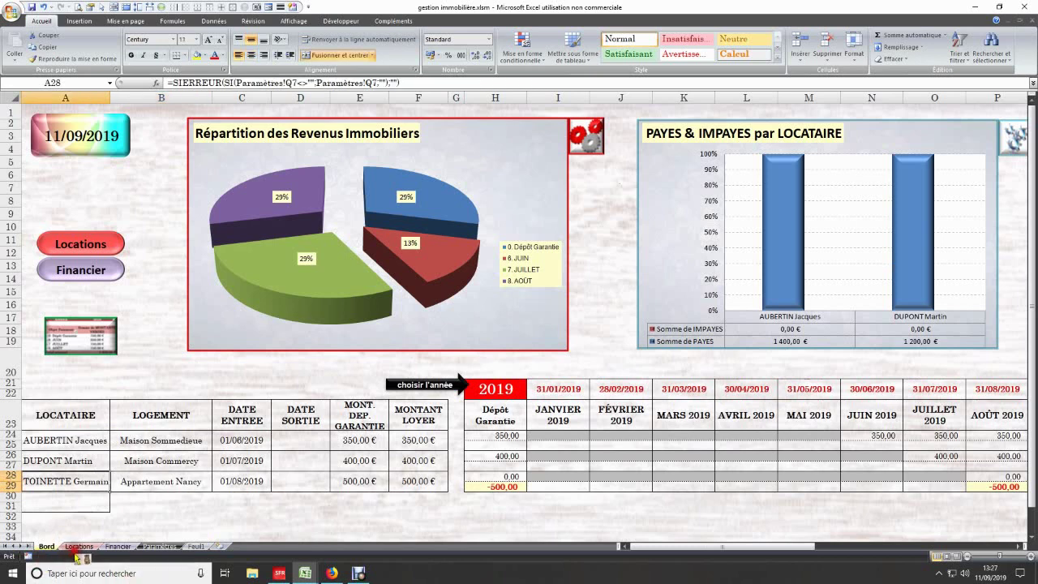
left_click(80, 545)
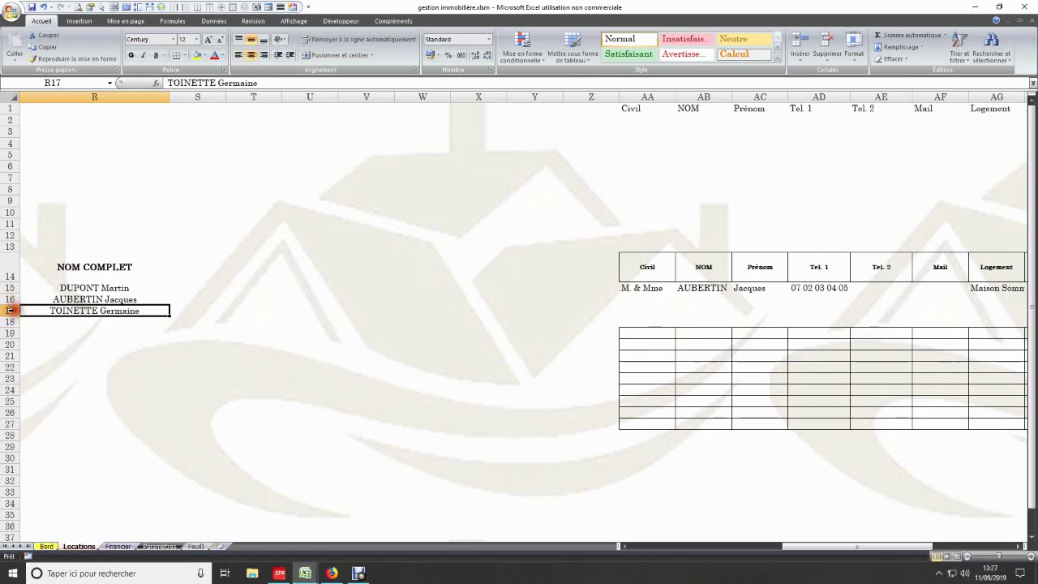
left_click_drag(798, 546, 640, 546)
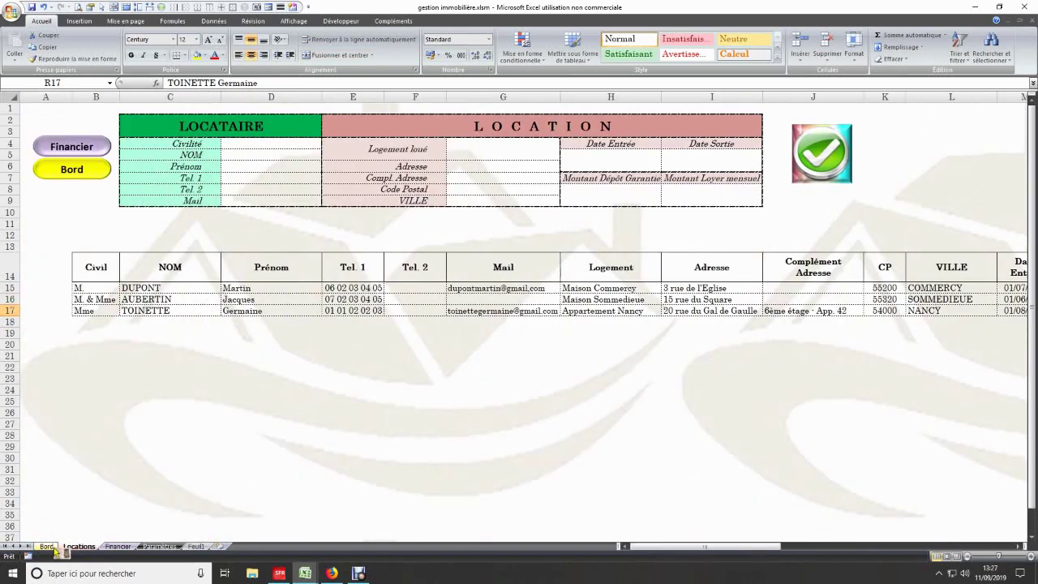
left_click(49, 546)
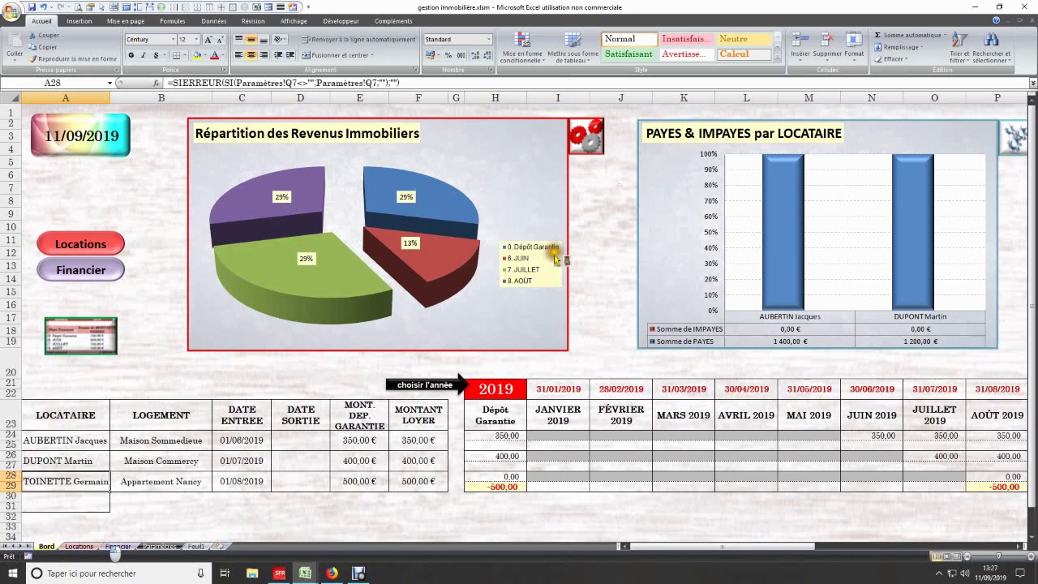
left_click(160, 480)
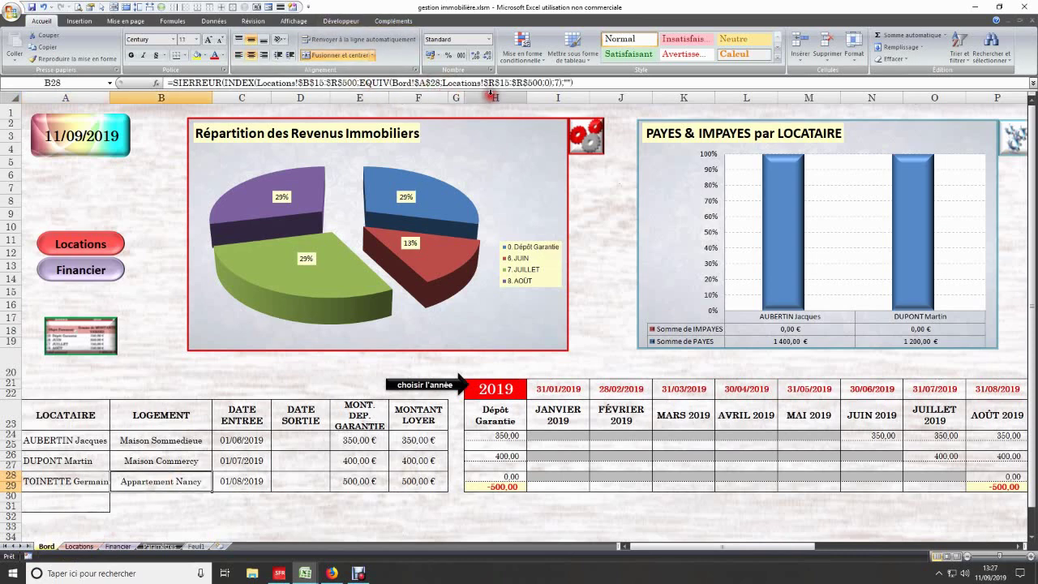
left_click(560, 89)
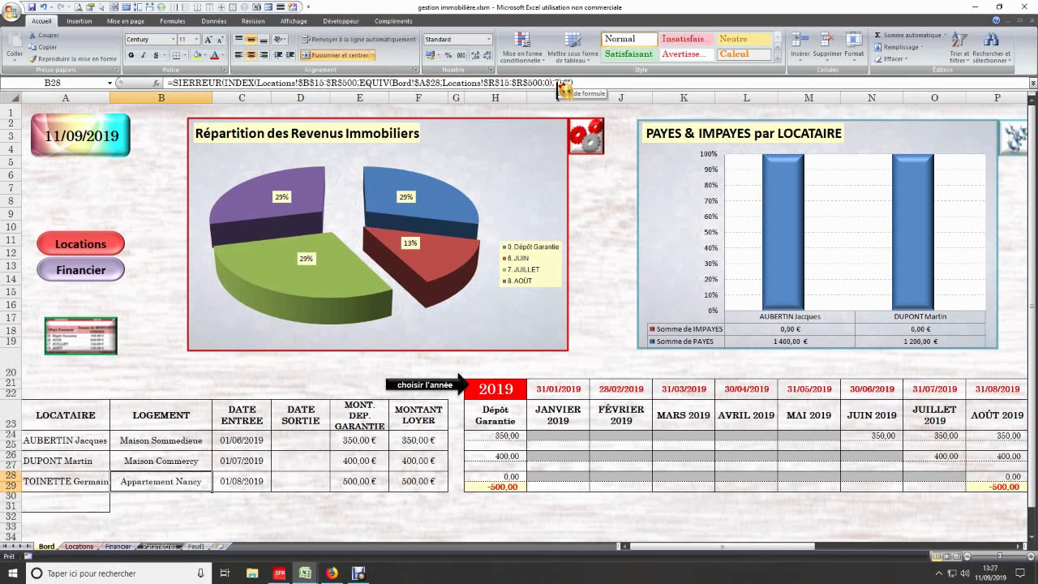
Step: Replace B28's column index with a Locations!H17 reference and commit the formula
left_click(247, 89)
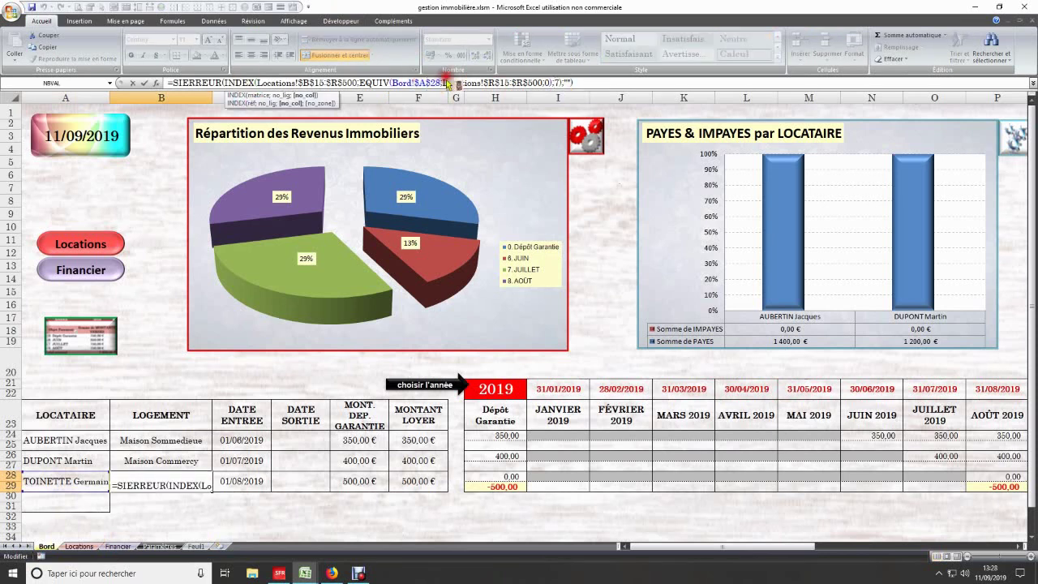
left_click(557, 88)
left_click(79, 546)
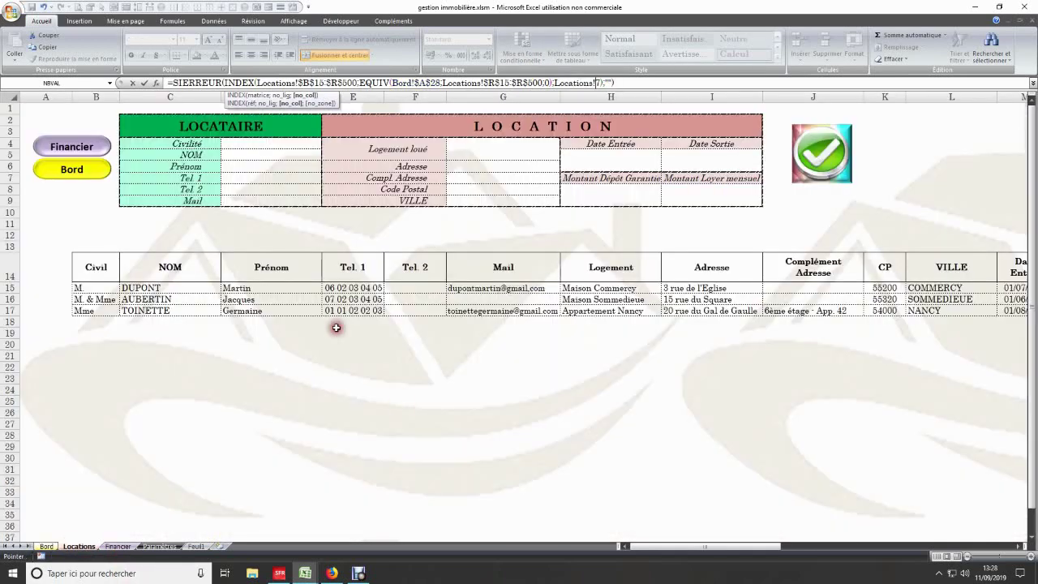
left_click(373, 299)
left_click(623, 299)
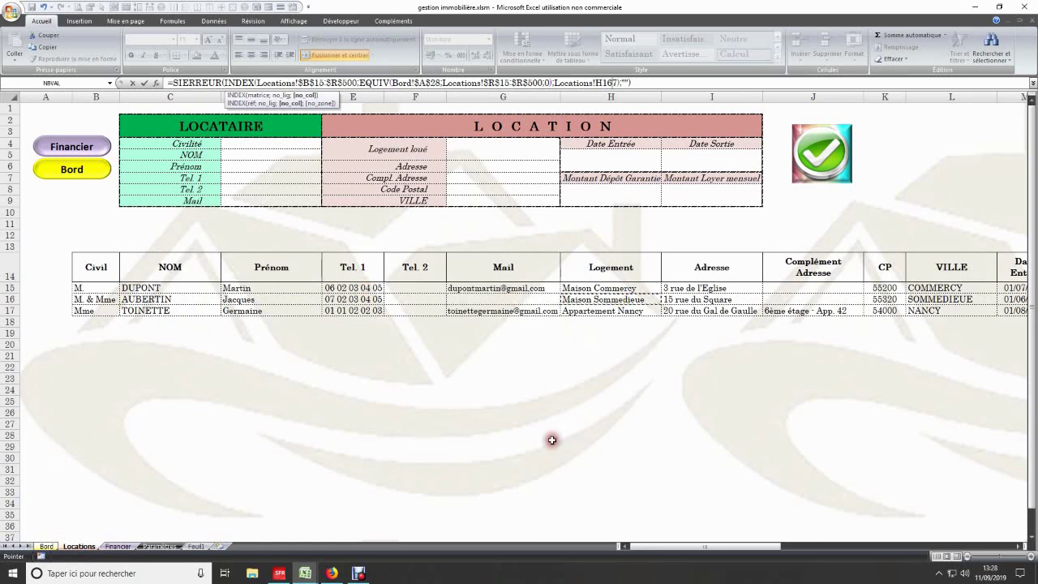
left_click(626, 310)
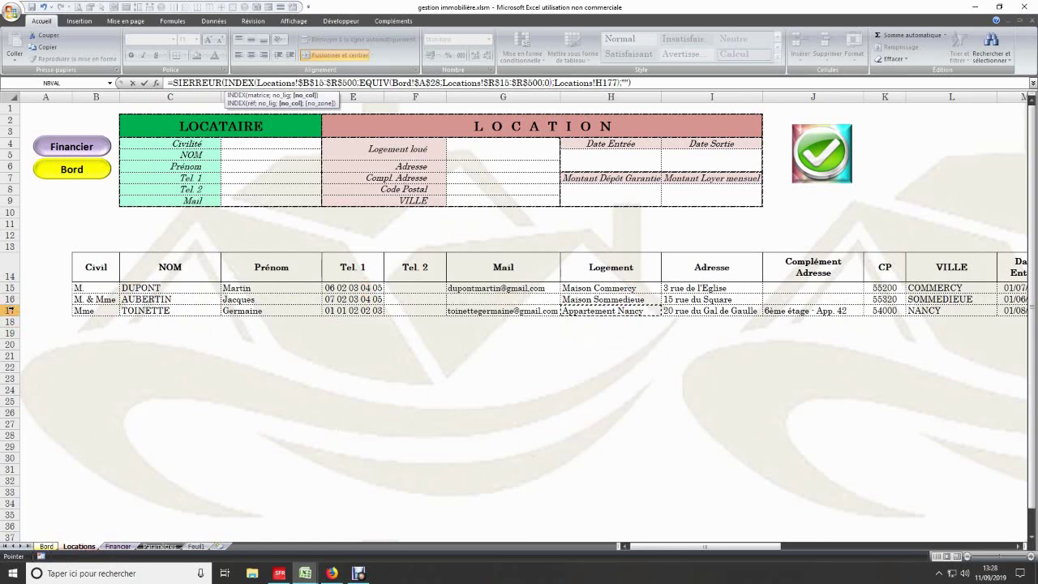
left_click(46, 546)
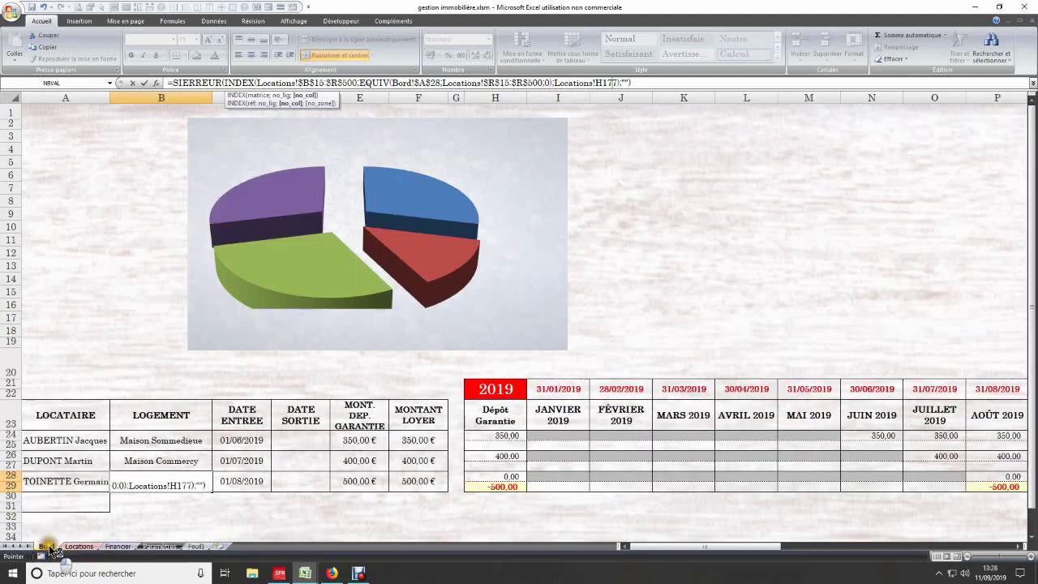
left_click(177, 486)
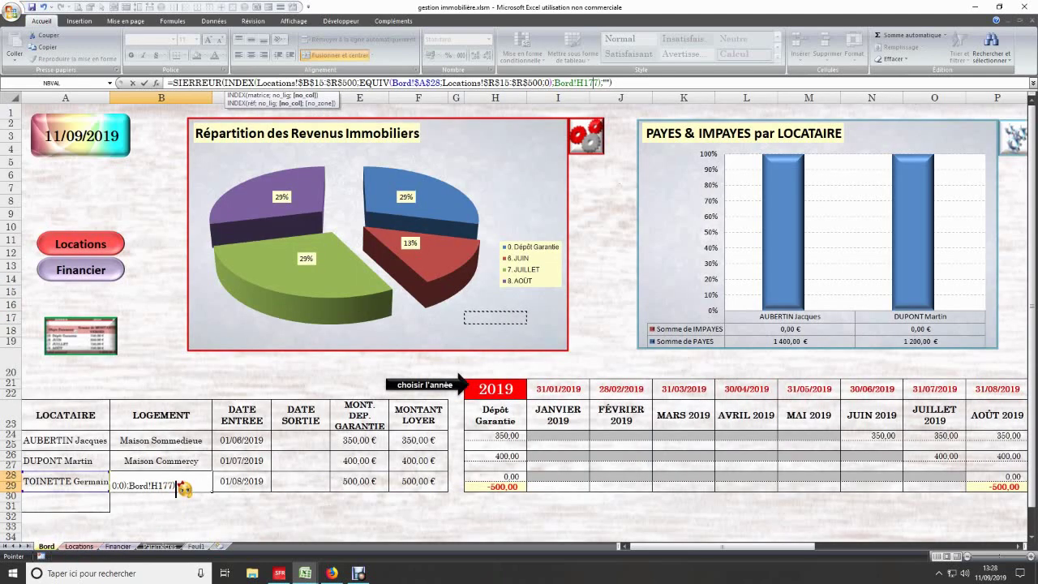
key("Return")
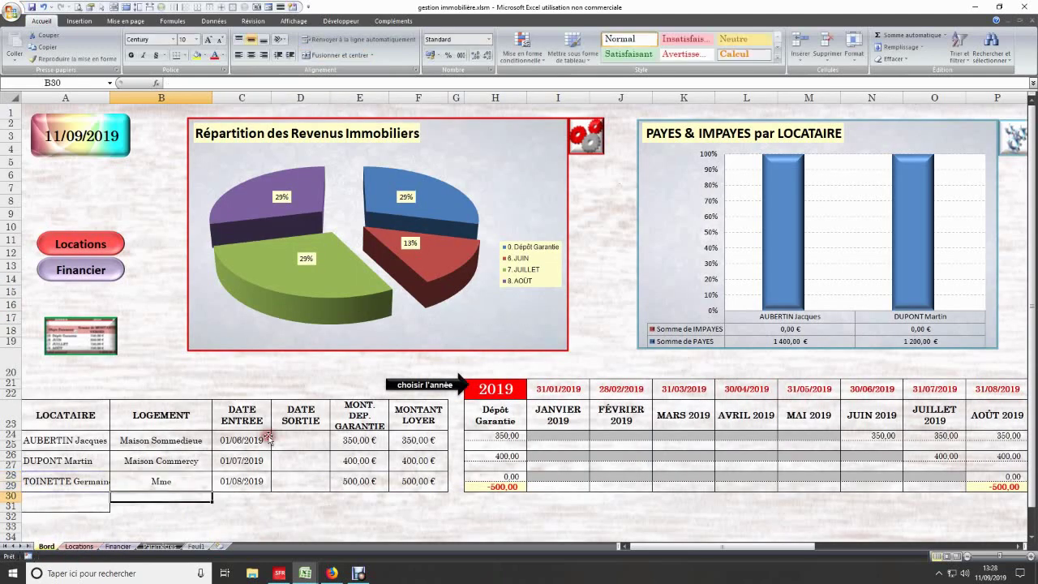
Step: Undo the formula change so B28 shows Appartement Nancy again, then review C28's entry-date formula
left_click(45, 6)
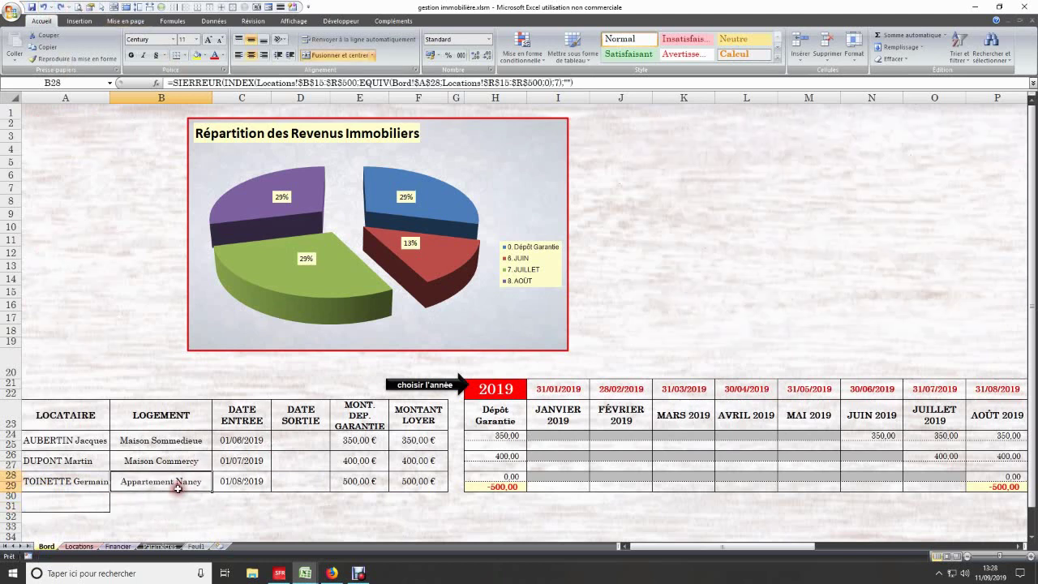
left_click(237, 482)
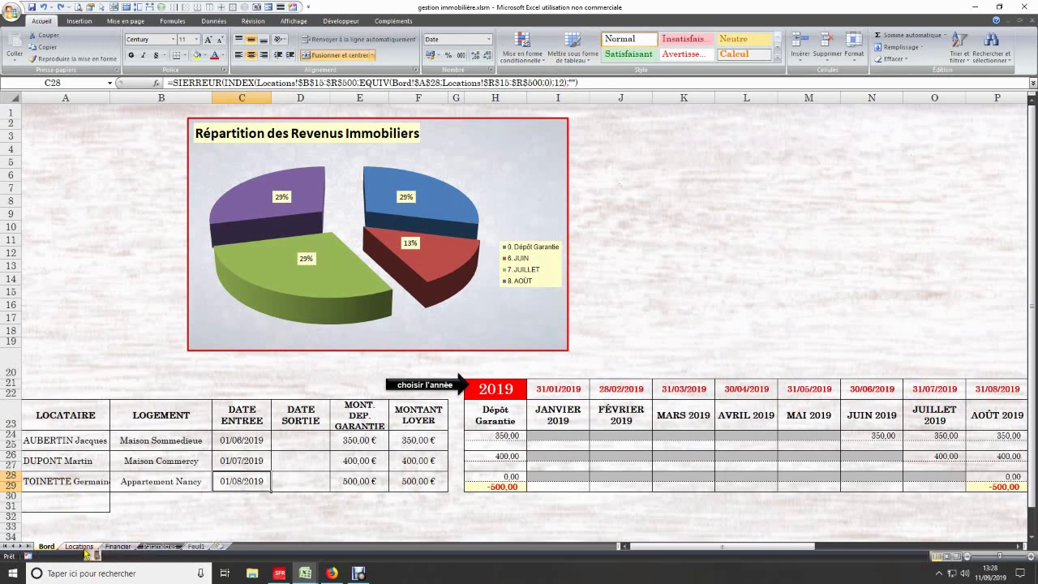
left_click(148, 517)
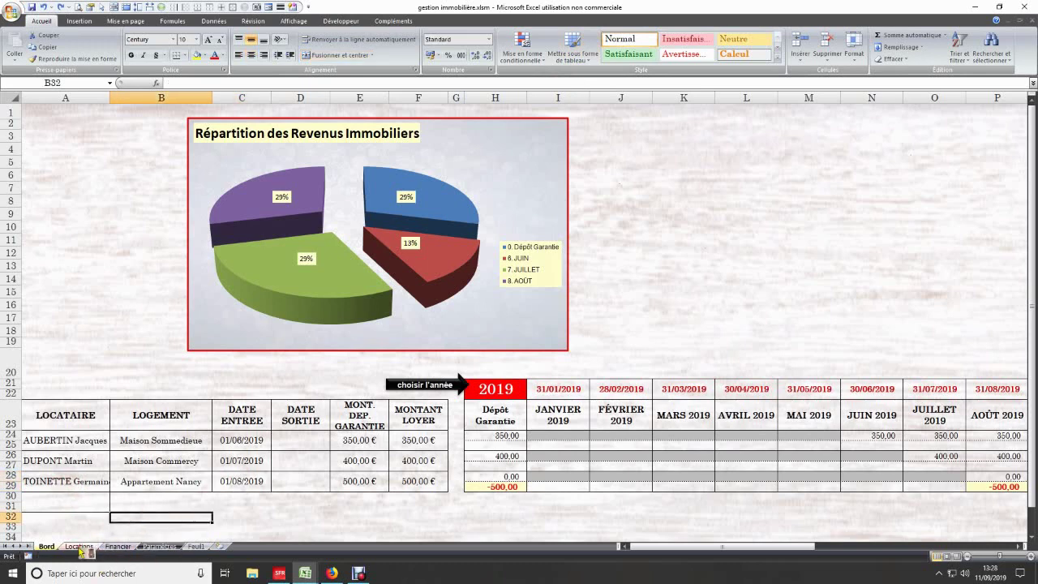
left_click(236, 504)
left_click(81, 504)
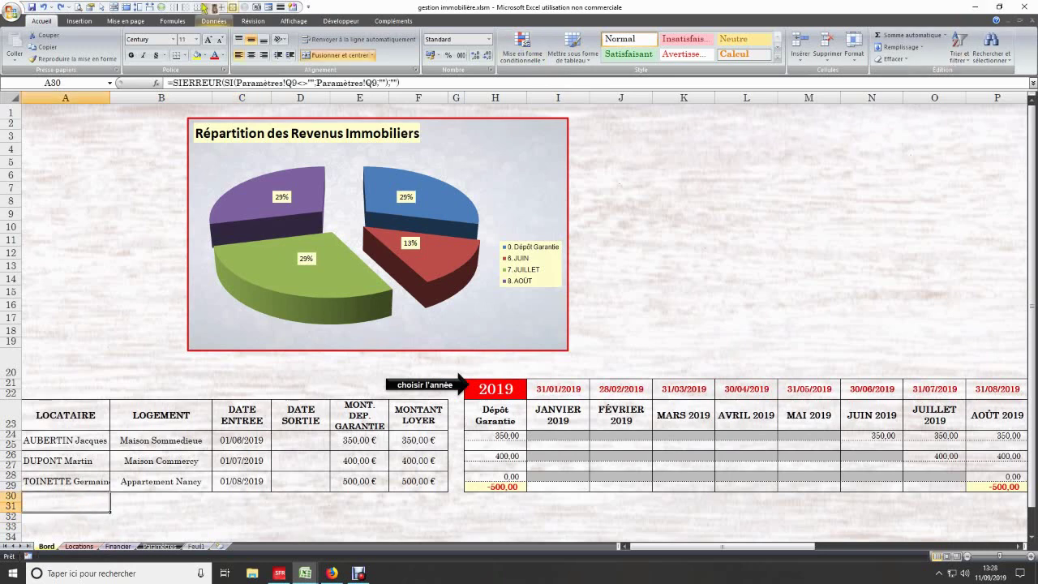
left_click(891, 58)
left_click(900, 72)
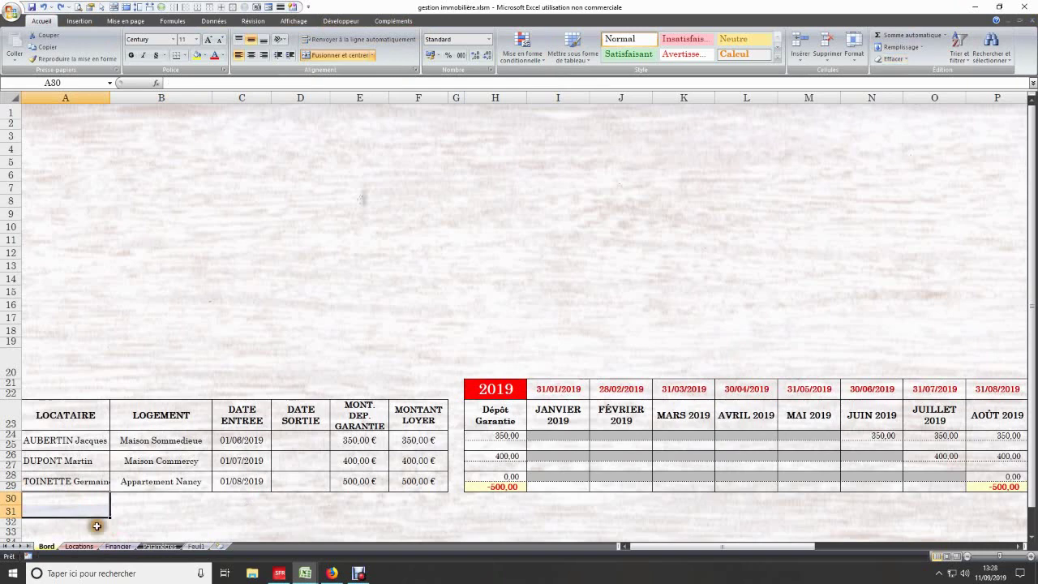
Step: Review the B28, A28 and C28 lookup formulas, then switch to the Locations sheet
left_click(178, 484)
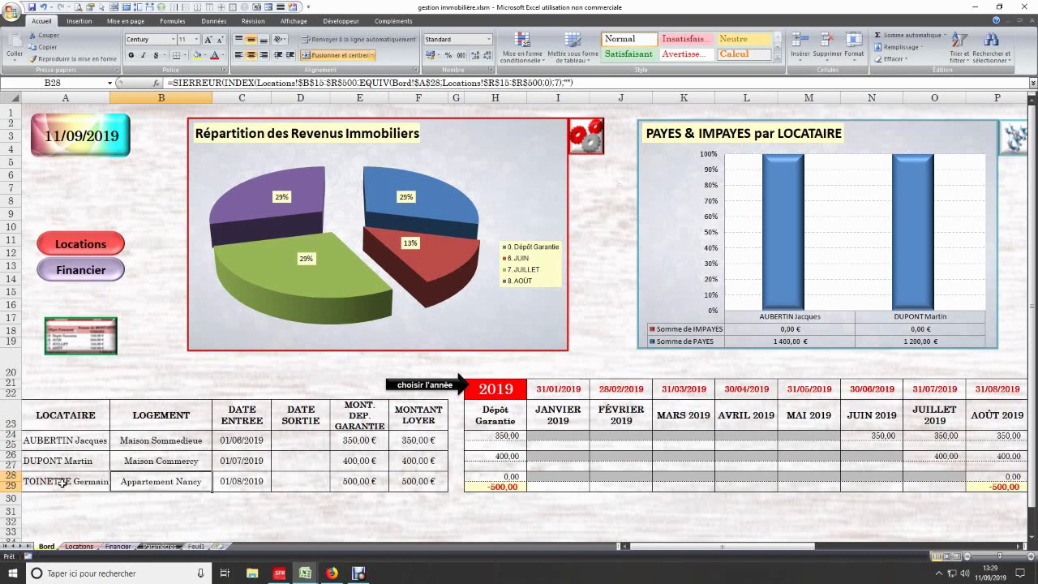
left_click(63, 482)
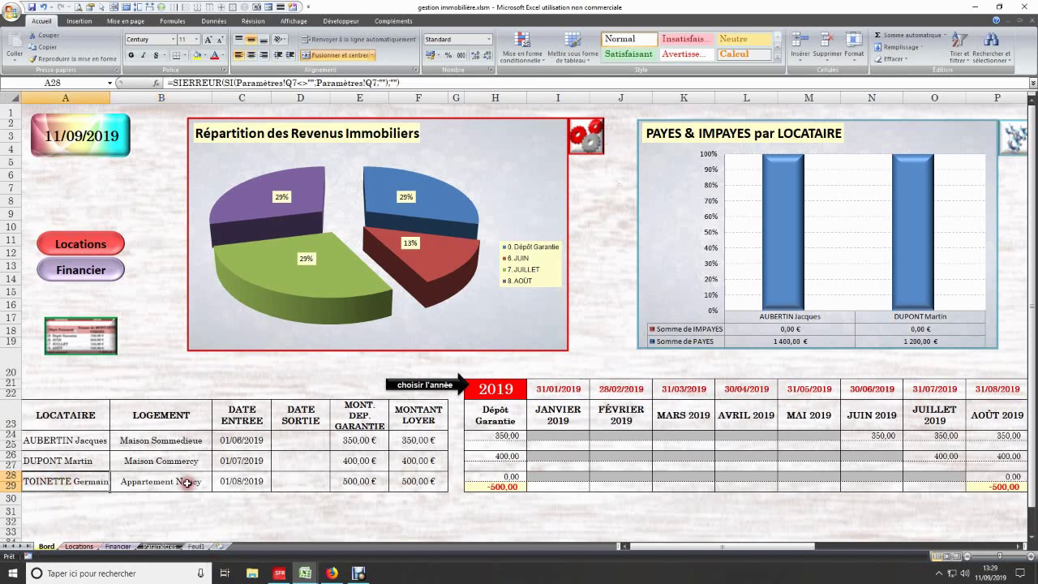
left_click(239, 483)
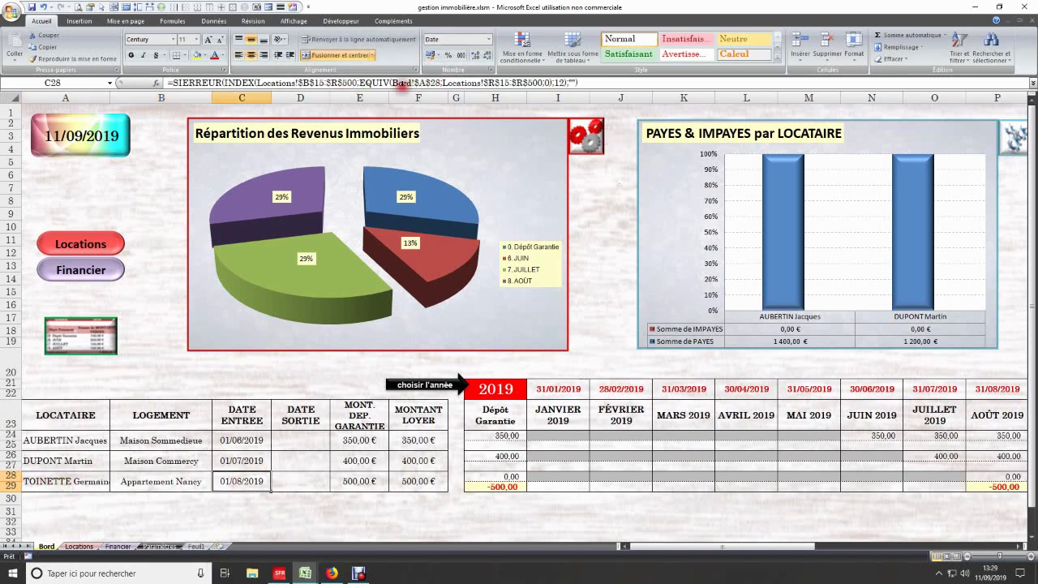
left_click(61, 481)
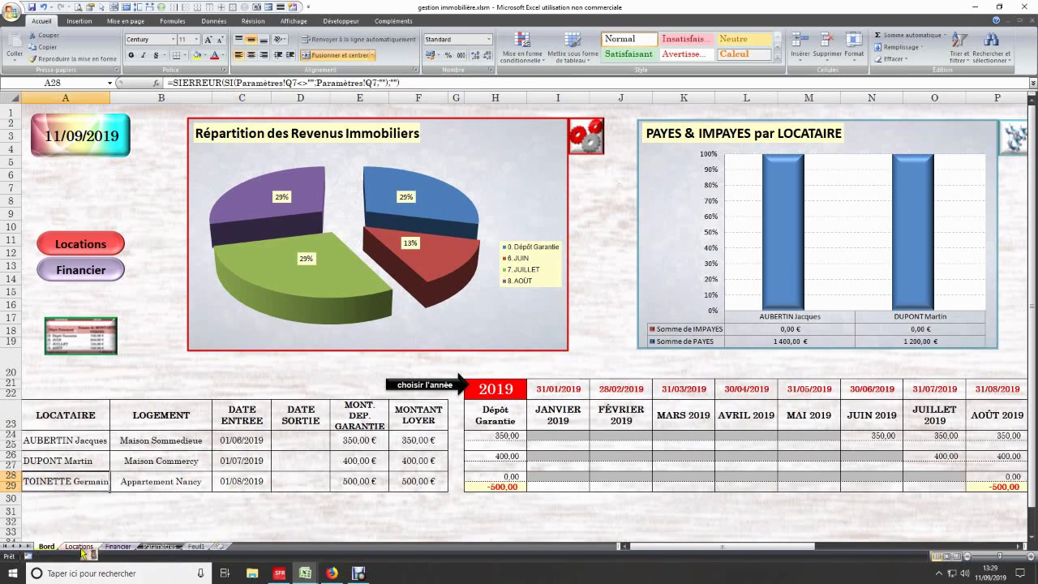
left_click(81, 546)
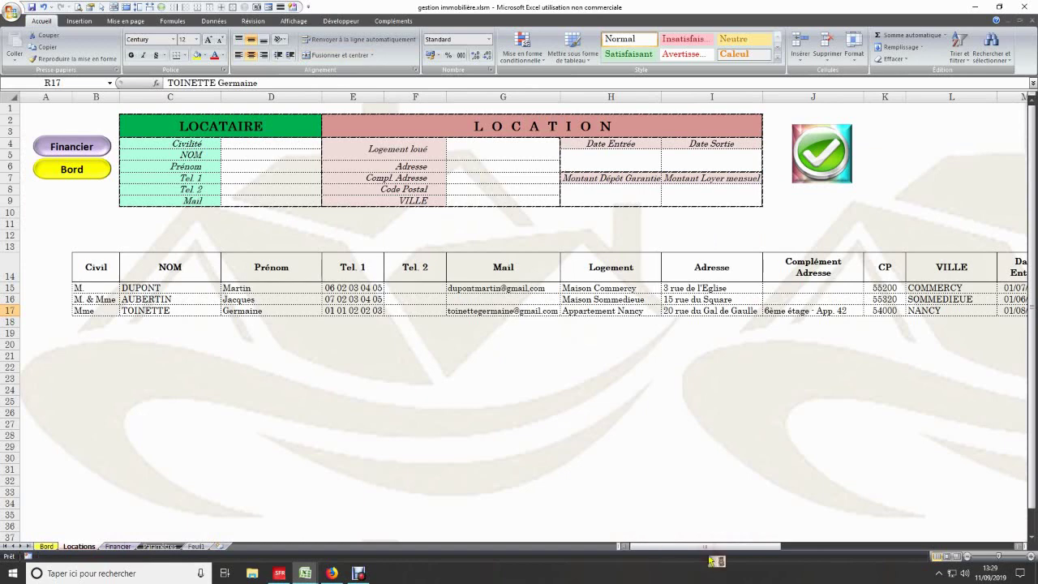
Step: Scroll the Locations tenant list to column R and back, then return to Bord
left_click_drag(654, 539, 736, 542)
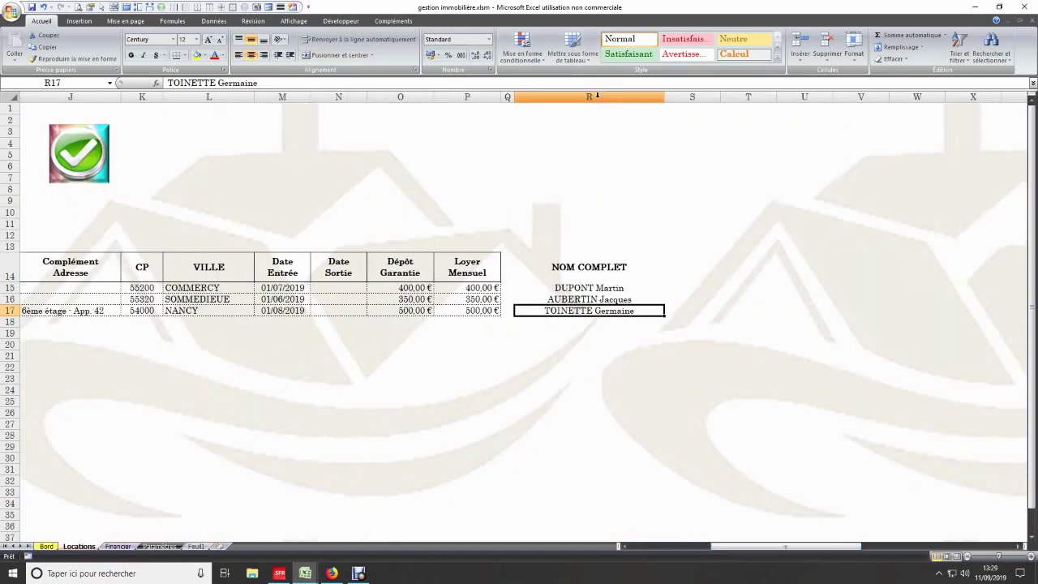
left_click_drag(775, 546, 739, 549)
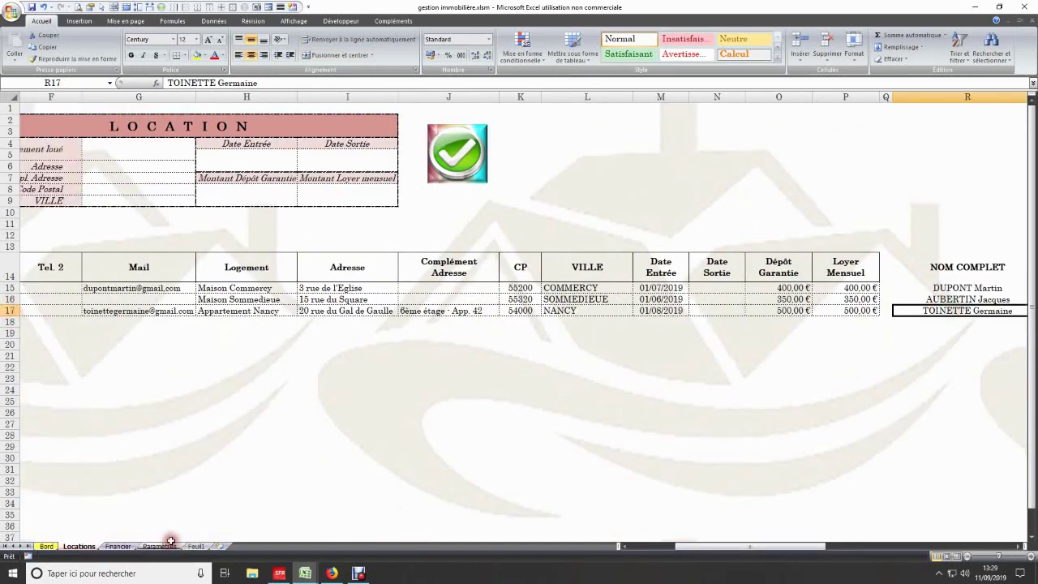
left_click(46, 546)
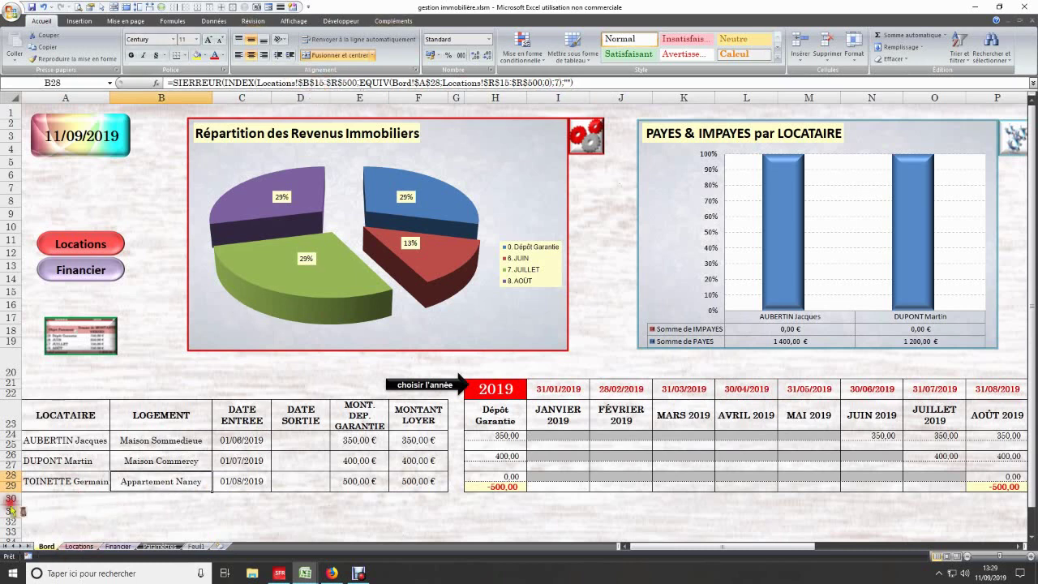
left_click(79, 546)
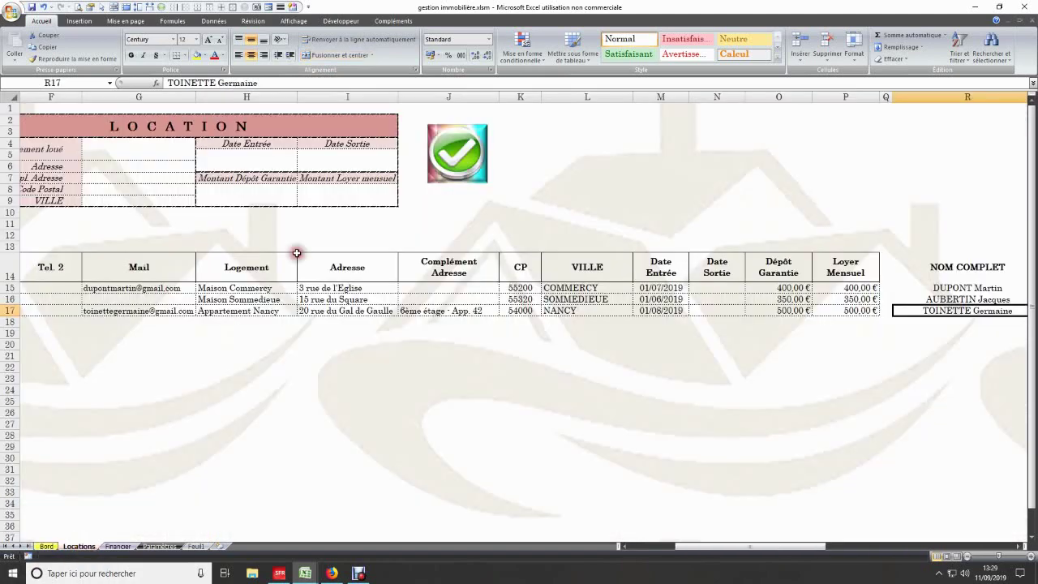
left_click_drag(795, 546, 751, 546)
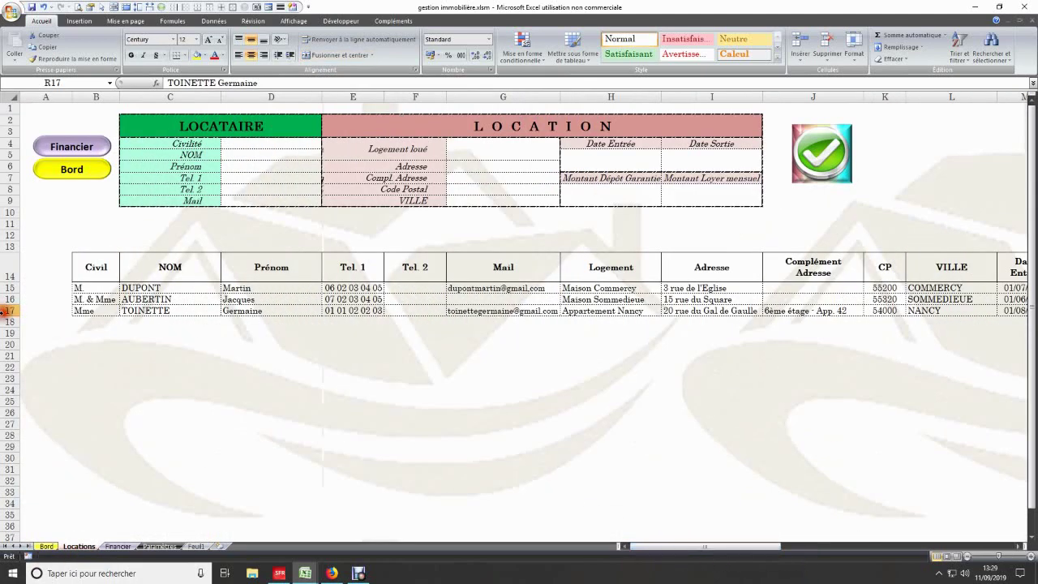
left_click(182, 367)
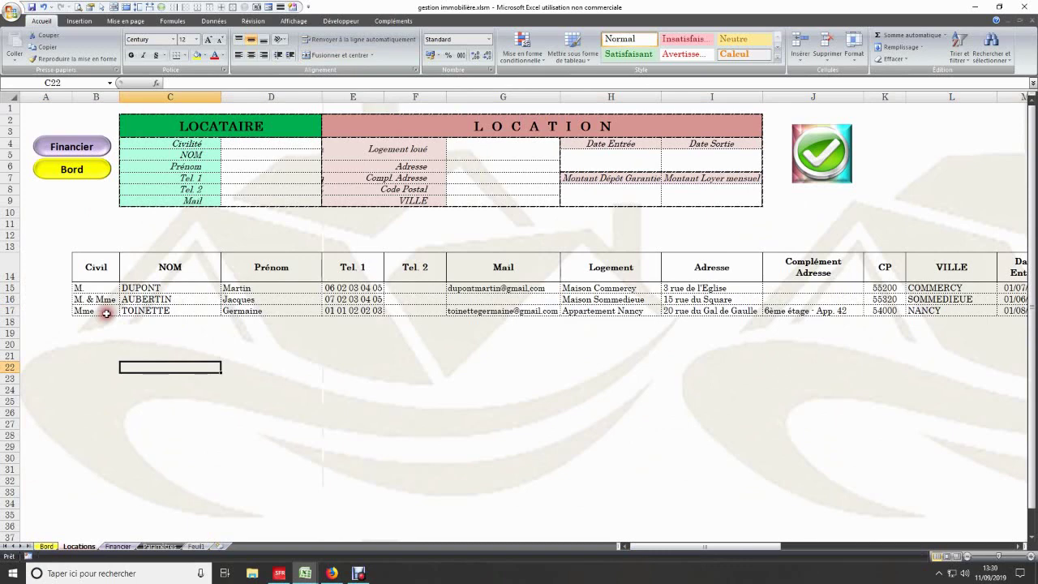
left_click(105, 312)
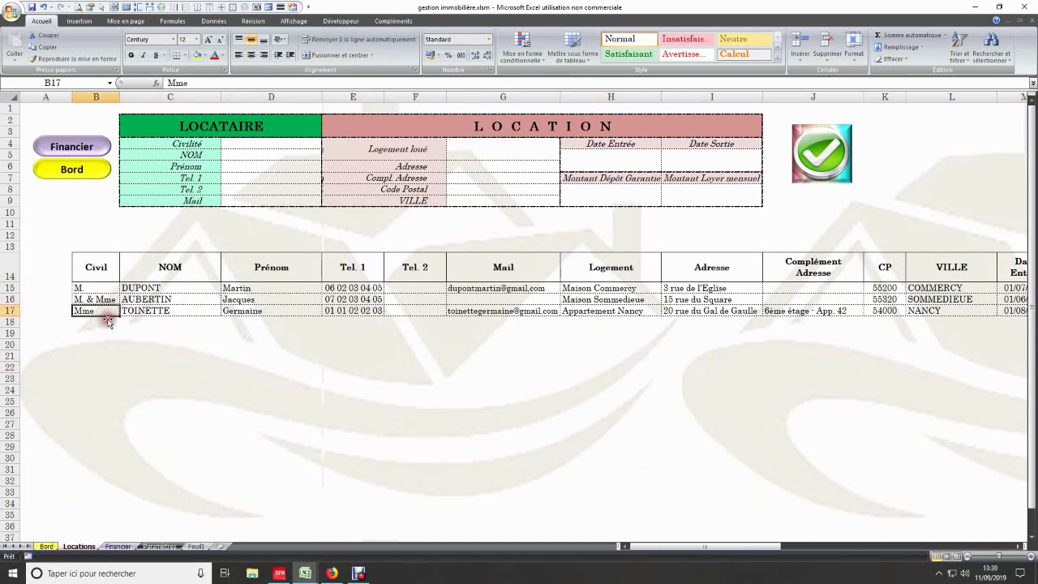
left_click(158, 311)
left_click(262, 311)
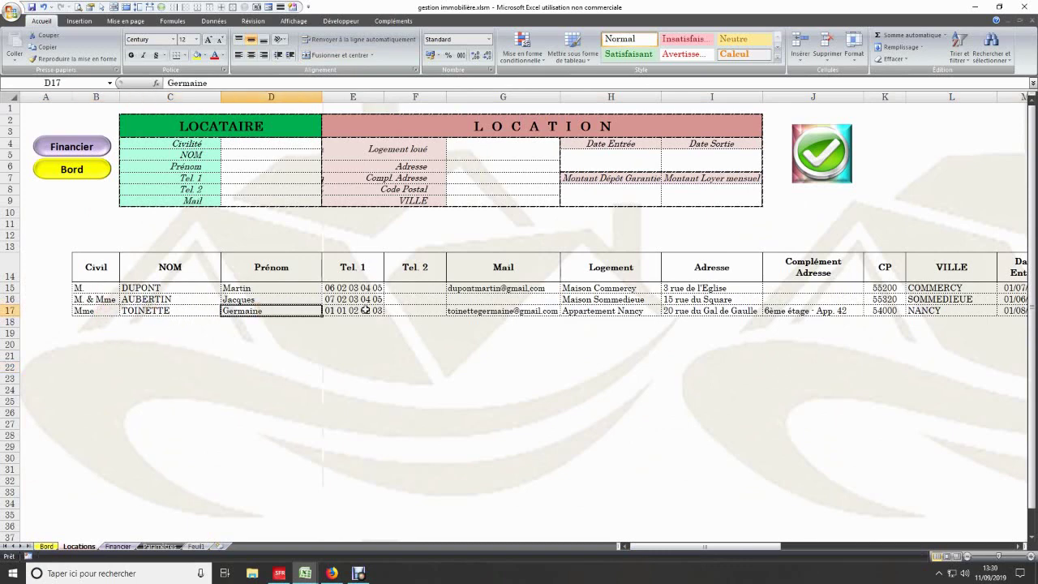
left_click(365, 311)
left_click(408, 310)
left_click(510, 311)
left_click(612, 312)
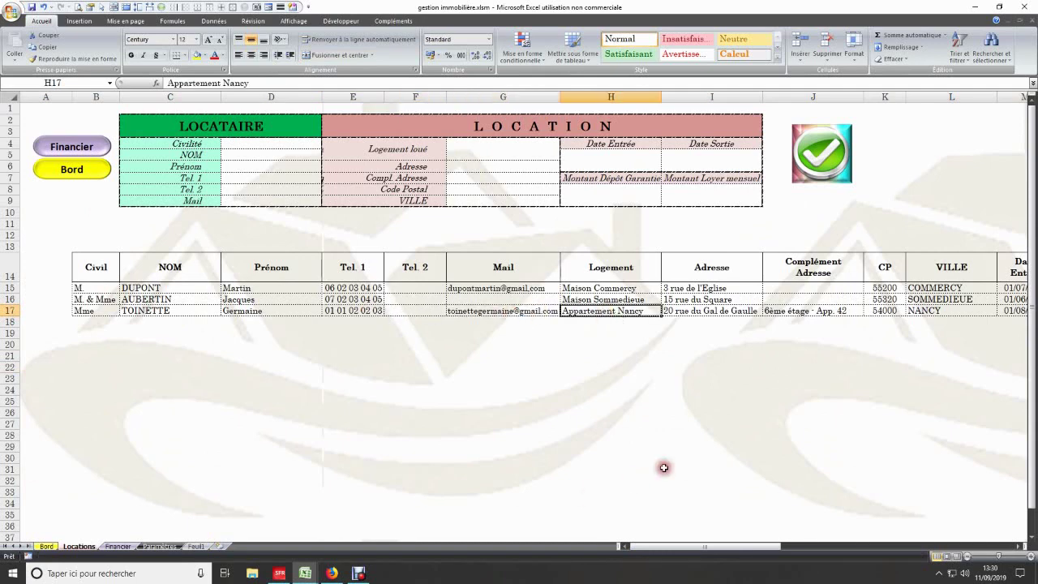
left_click(46, 546)
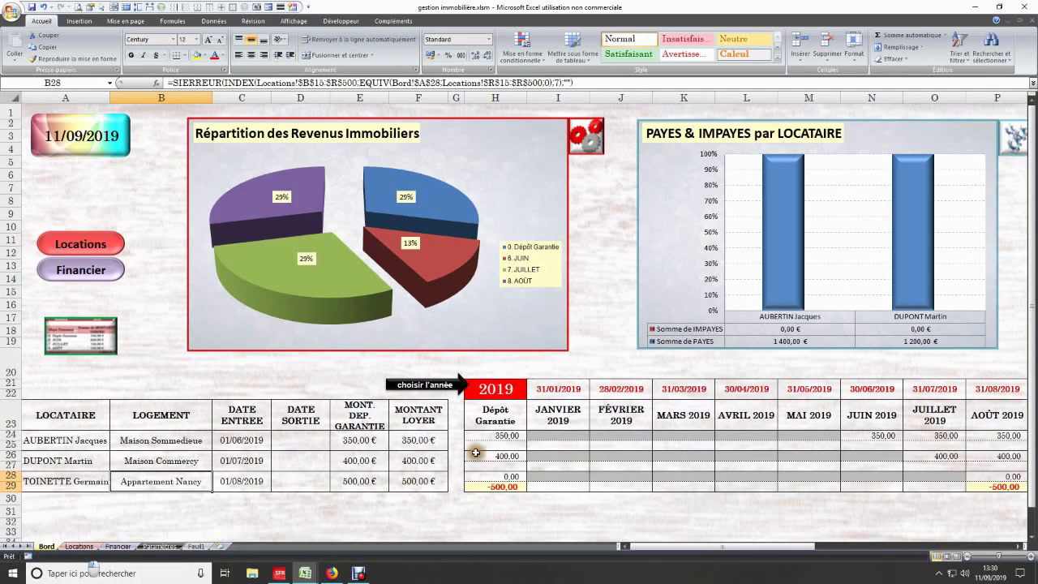
left_click(248, 485)
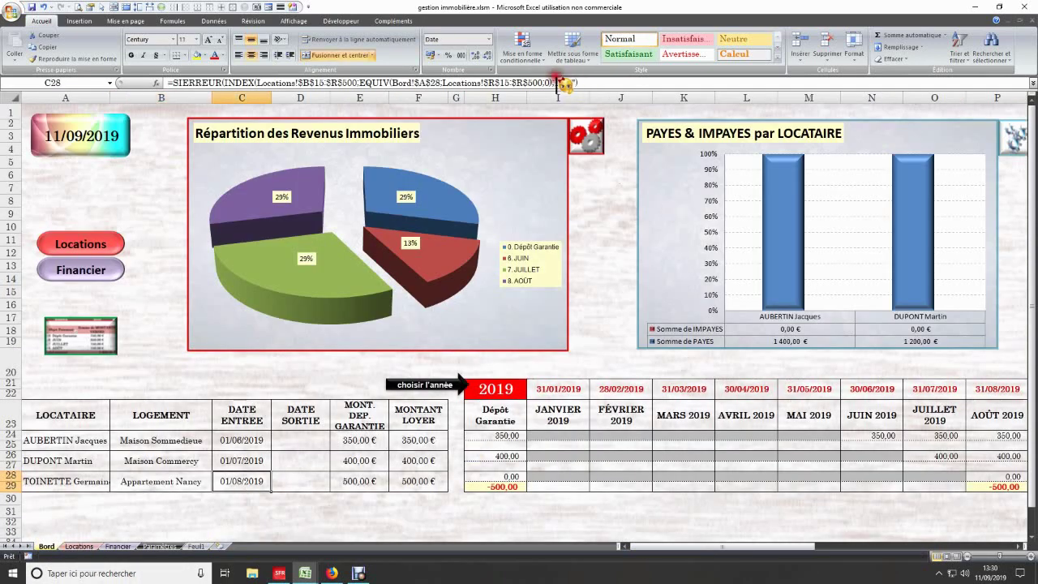
left_click(362, 483)
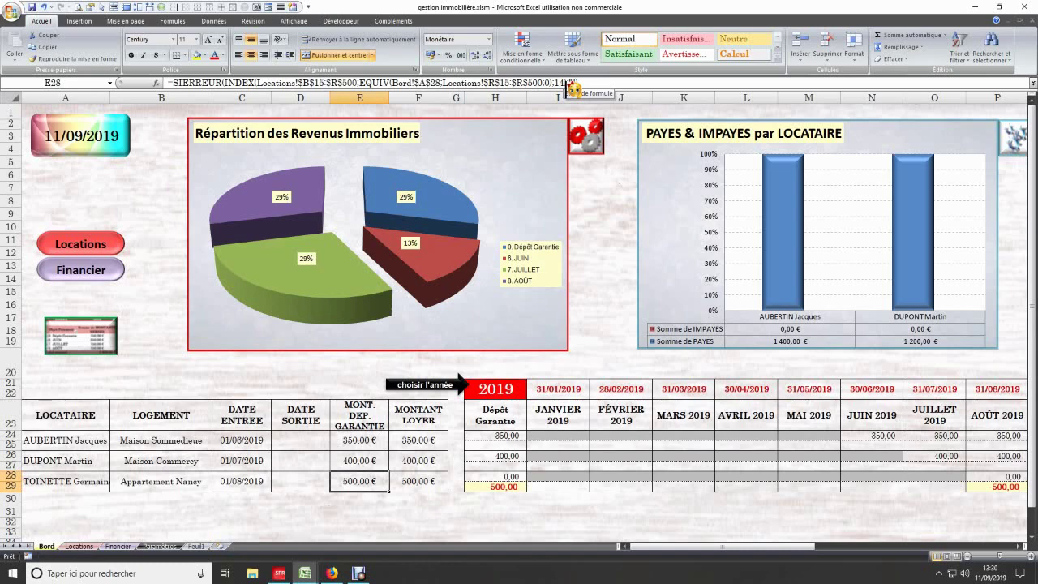
left_click(80, 547)
left_click(171, 310)
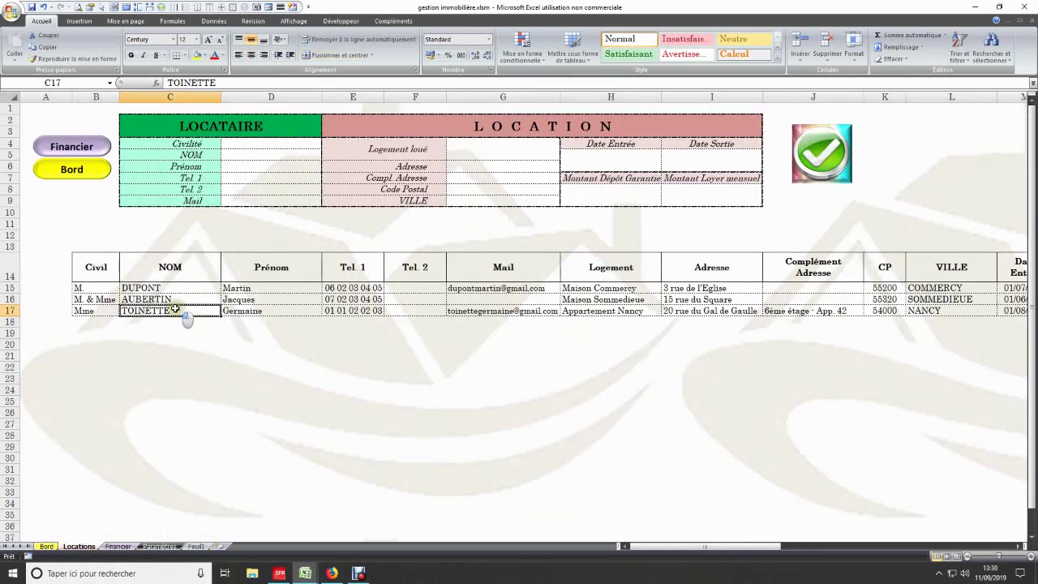
left_click(245, 310)
left_click(364, 311)
left_click(405, 312)
left_click(501, 313)
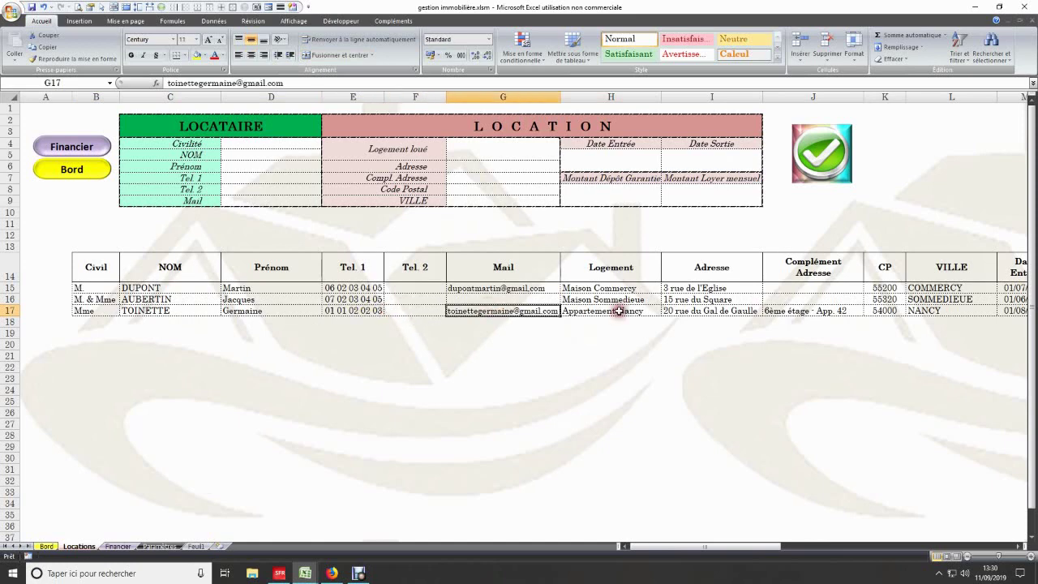
left_click(619, 310)
left_click(697, 311)
left_click(798, 311)
left_click_drag(706, 549, 776, 554)
left_click(344, 310)
left_click(410, 311)
left_click(484, 311)
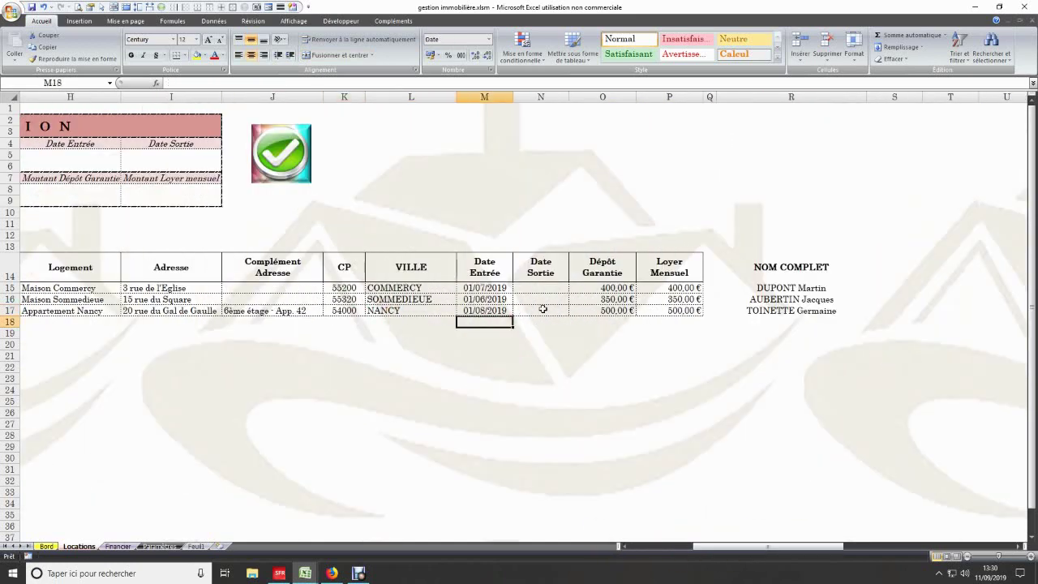
left_click(540, 310)
left_click(604, 311)
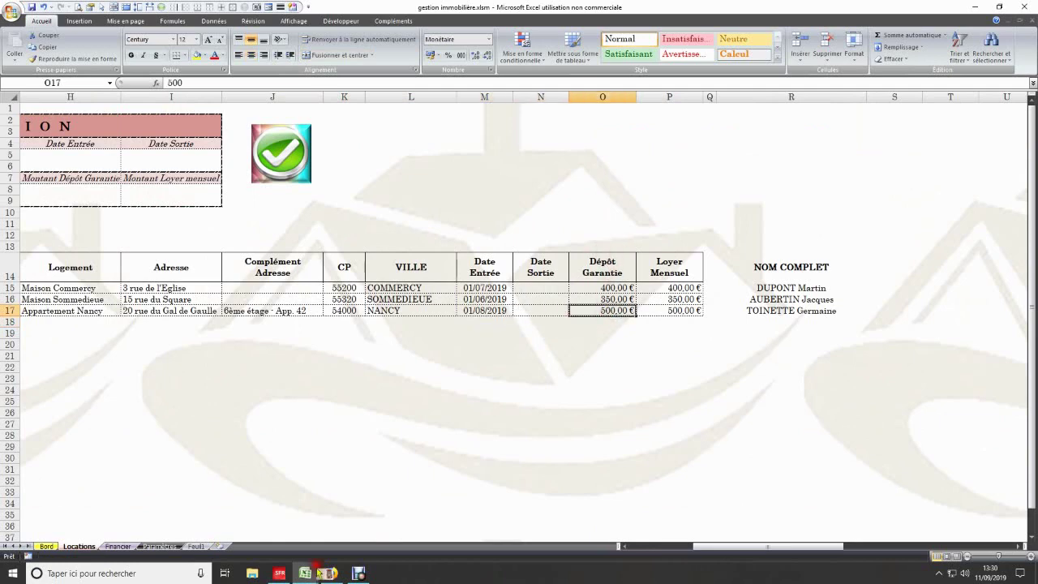
left_click(44, 547)
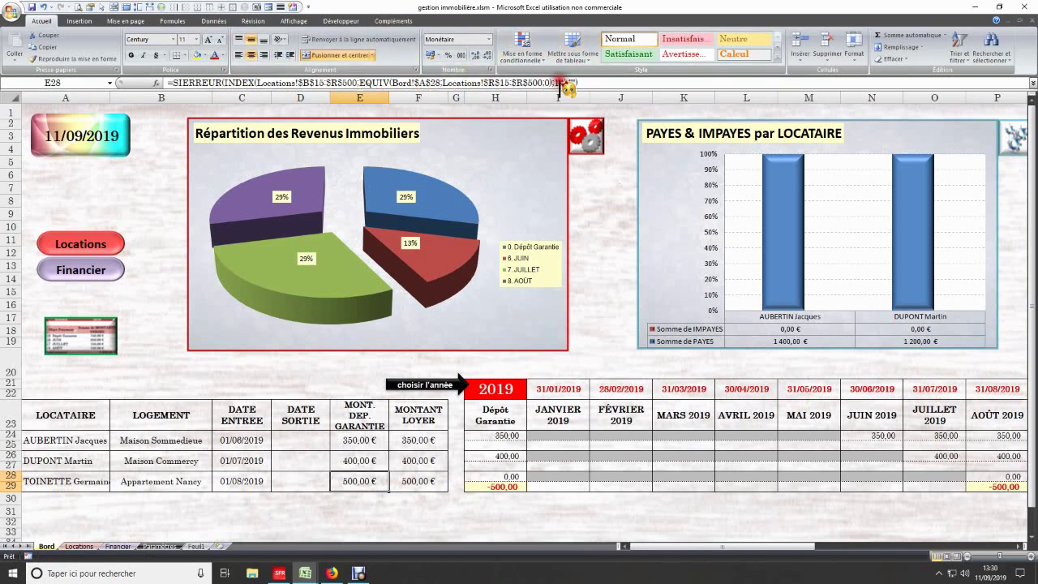
Step: Try pointing E28's deposit formula at B7, then cancel, leaving the formula unchanged
double_click(558, 84)
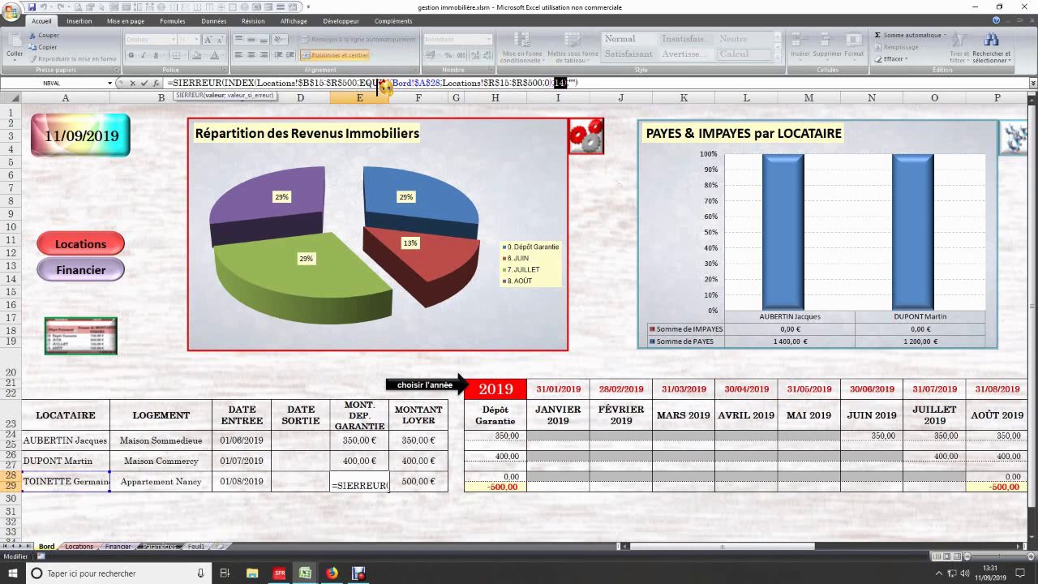
left_click(150, 187)
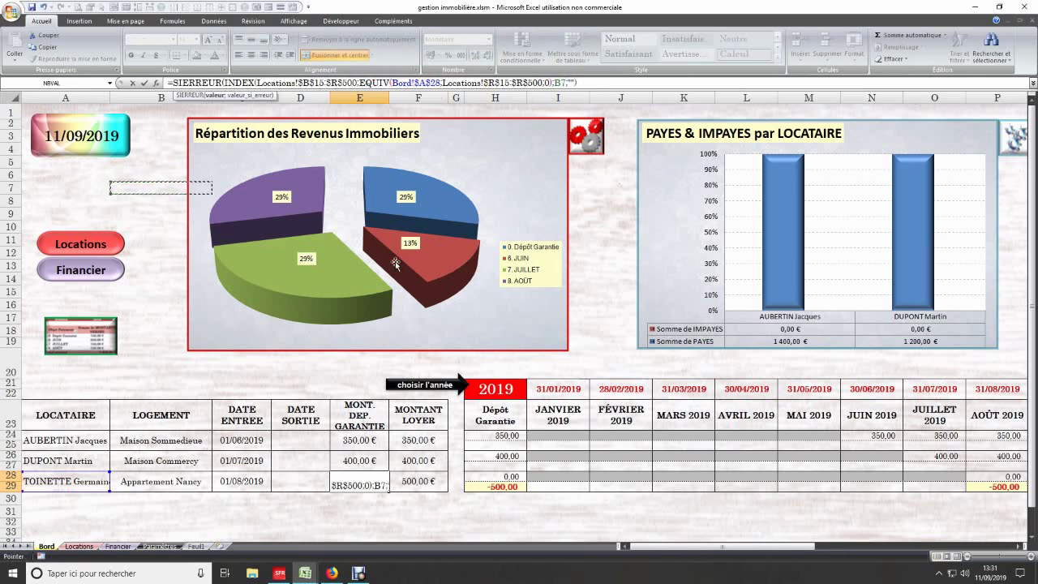
key("Escape")
left_click(597, 250)
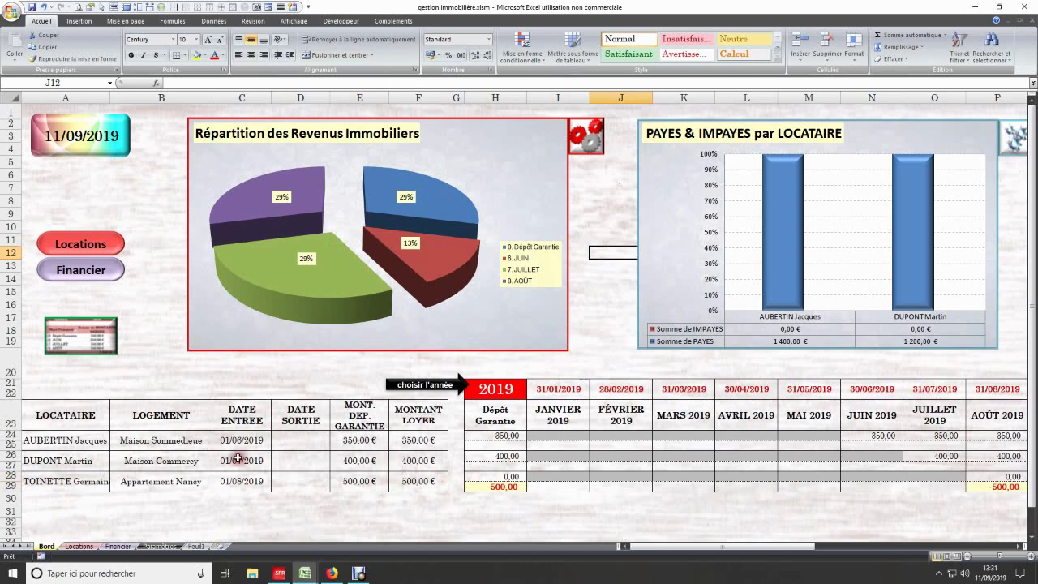
Step: Enter a 31/12/2019 exit date in Locations N17, check Bord's D28, then clear it
left_click(78, 548)
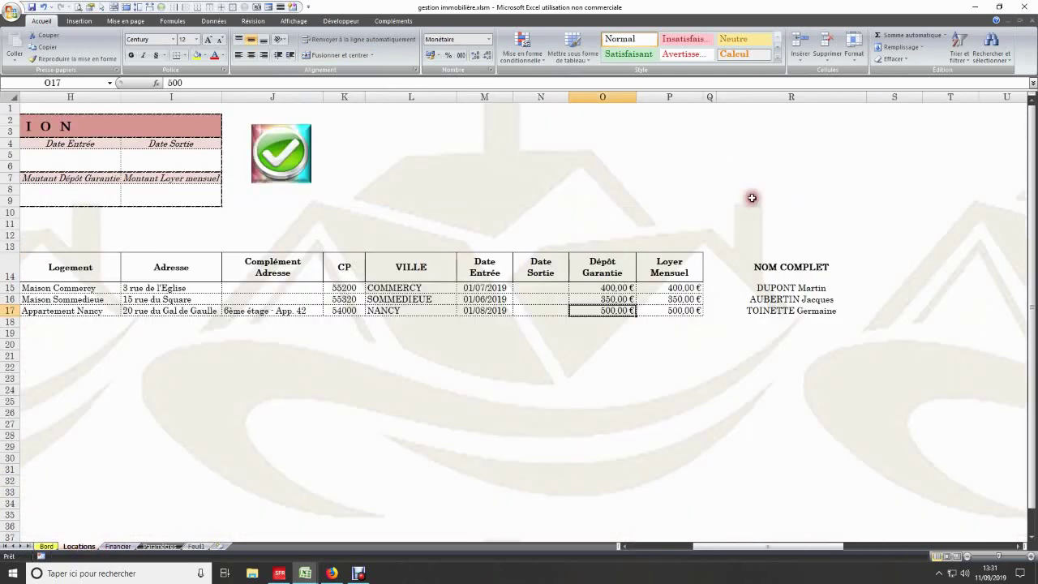
scroll(815, 558, "left", 3)
scroll(798, 549, "left", 4)
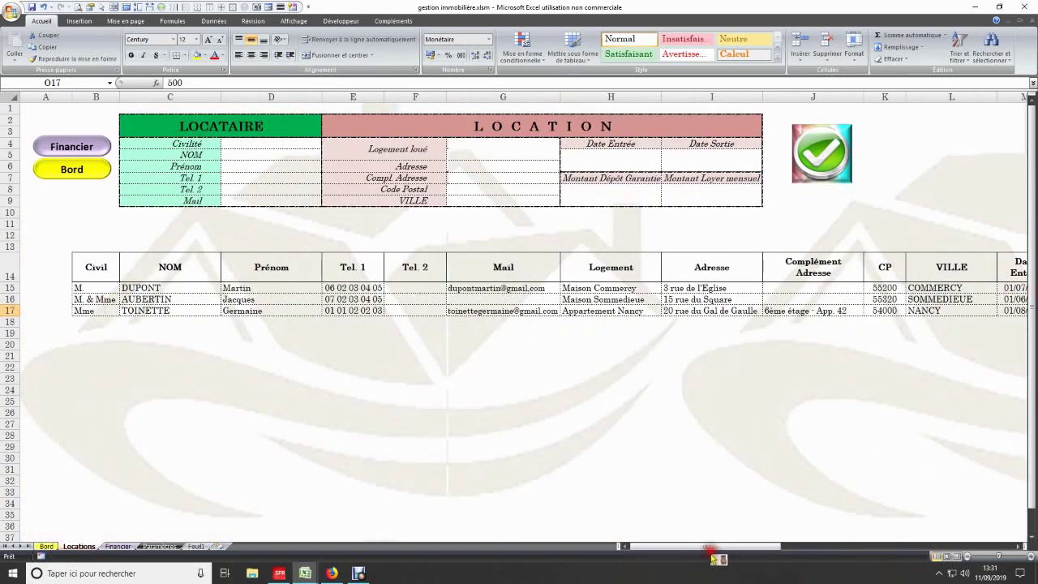
left_click_drag(715, 547, 755, 553)
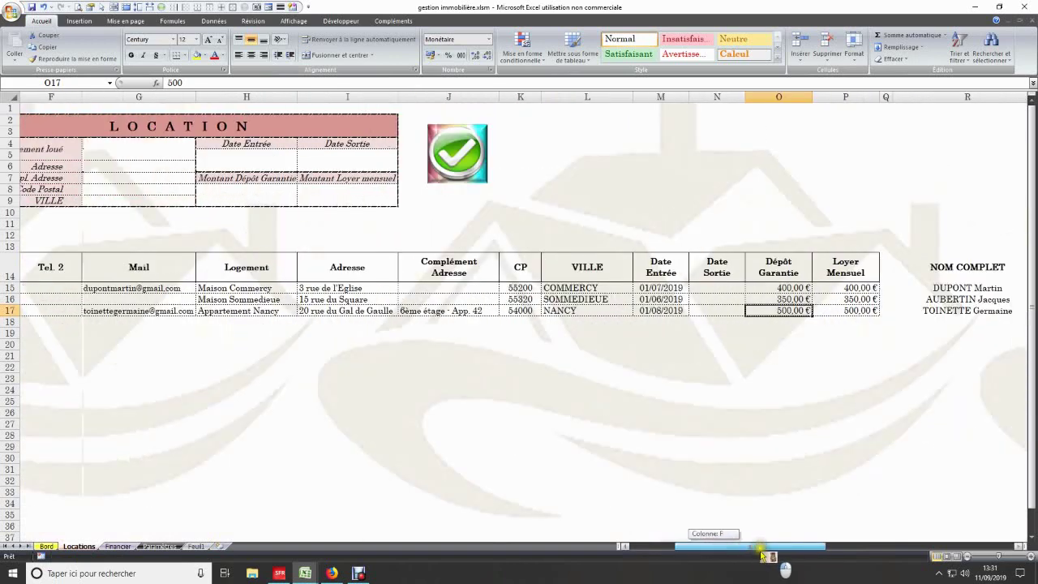
left_click(721, 312)
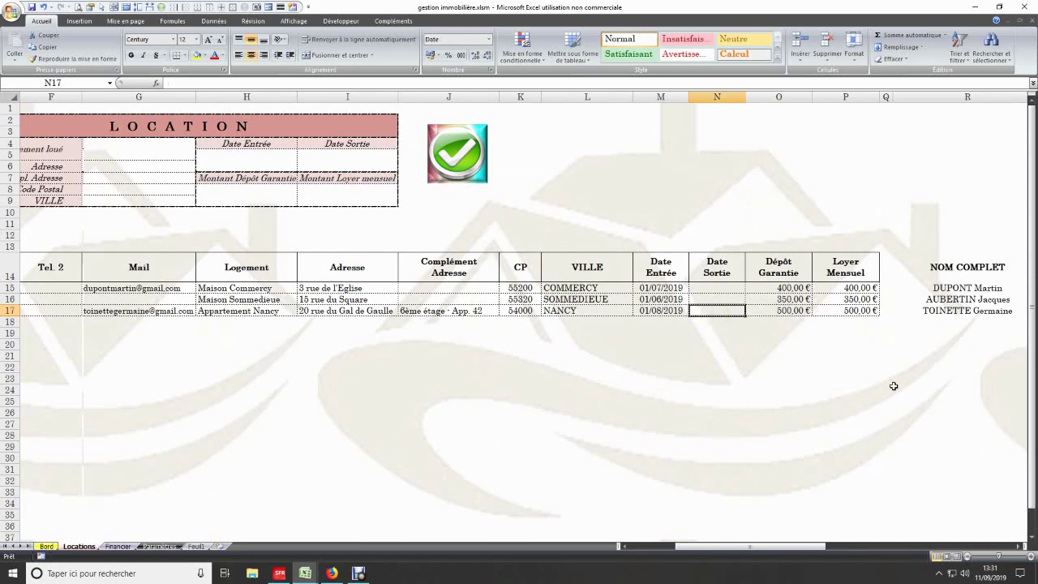
type("31/12")
key("Return")
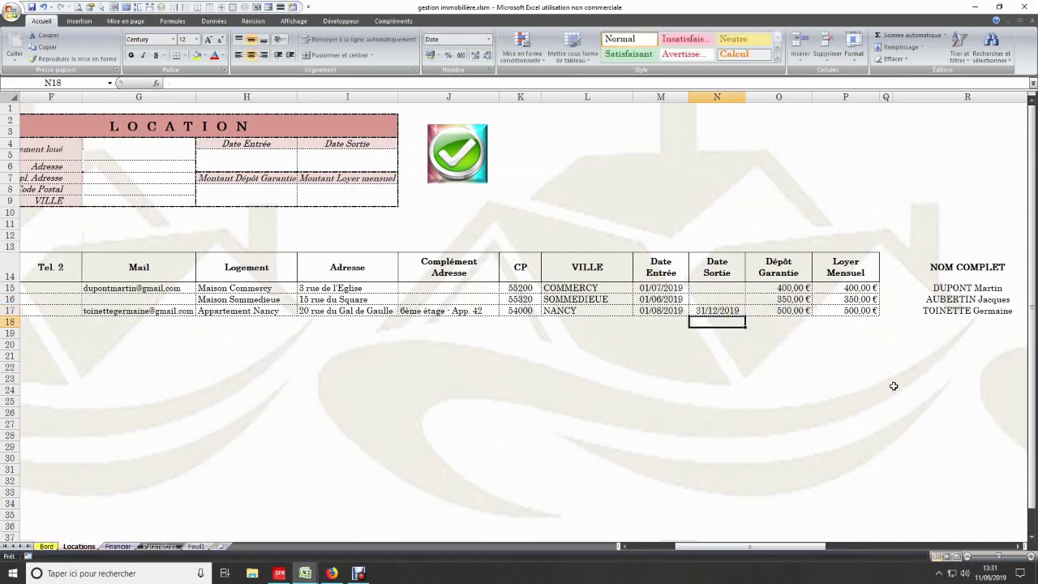
left_click(48, 545)
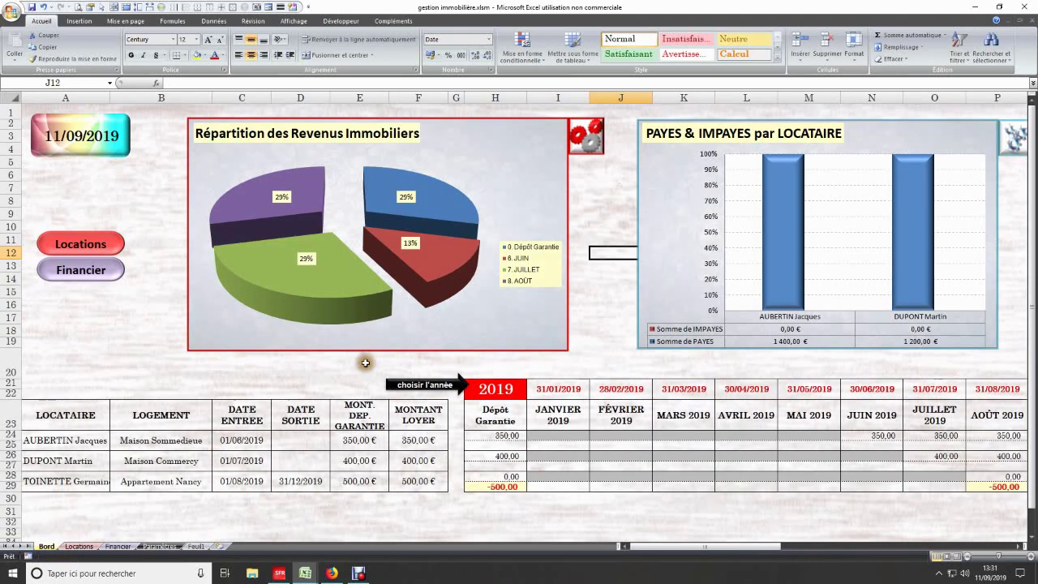
left_click(309, 483)
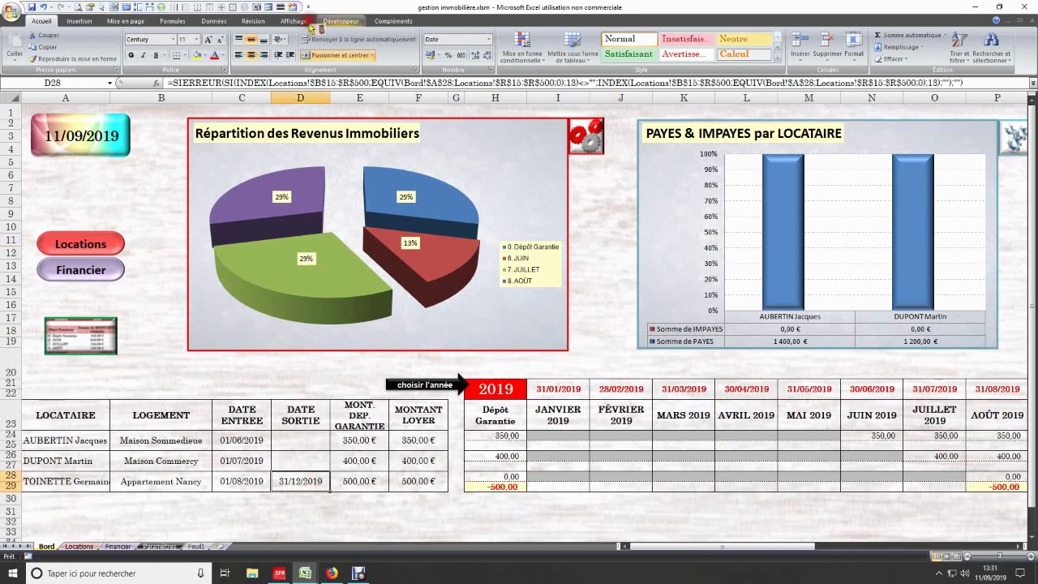
left_click(78, 545)
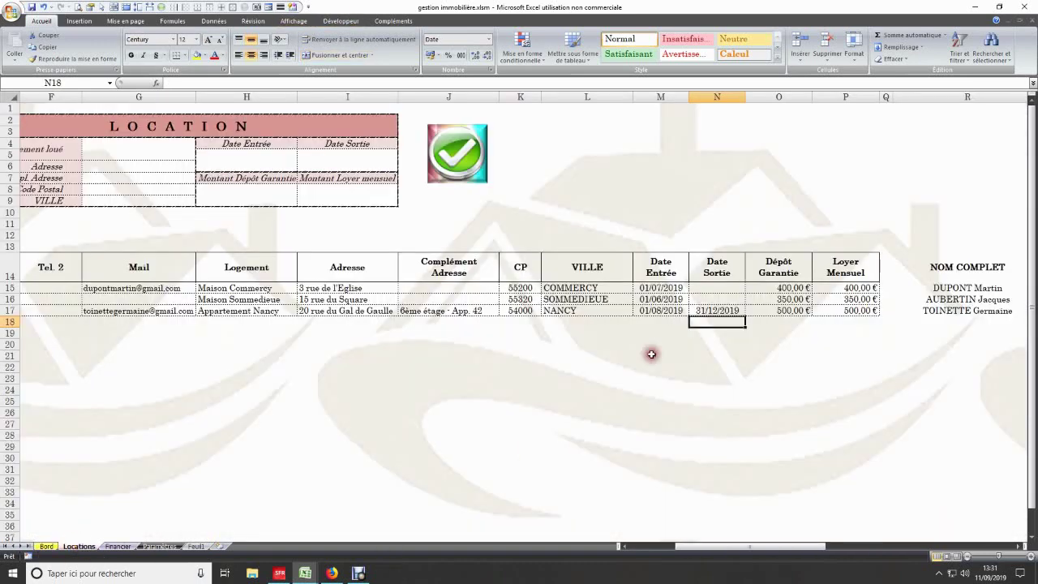
left_click(726, 308)
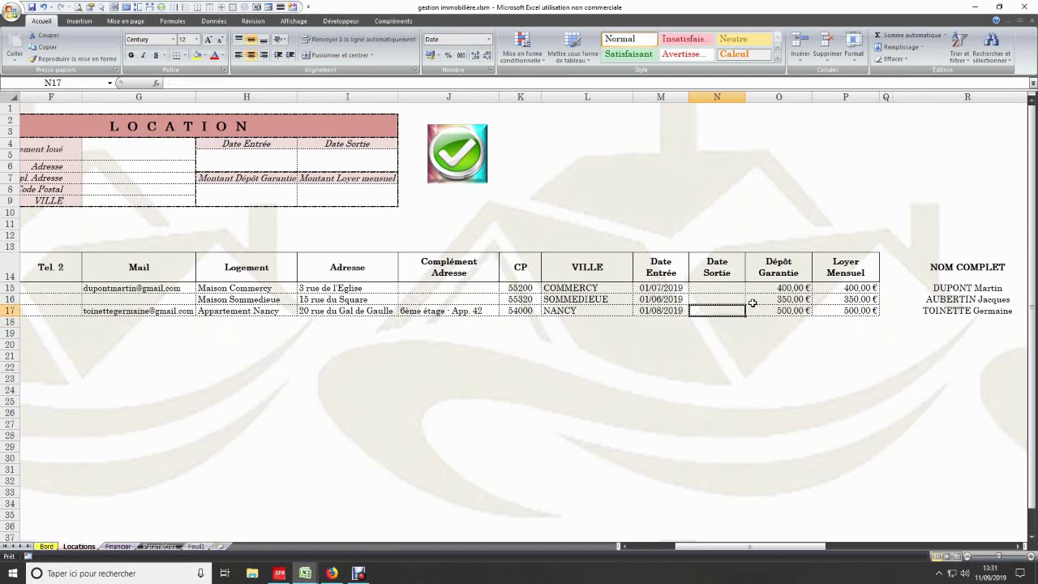
left_click(47, 545)
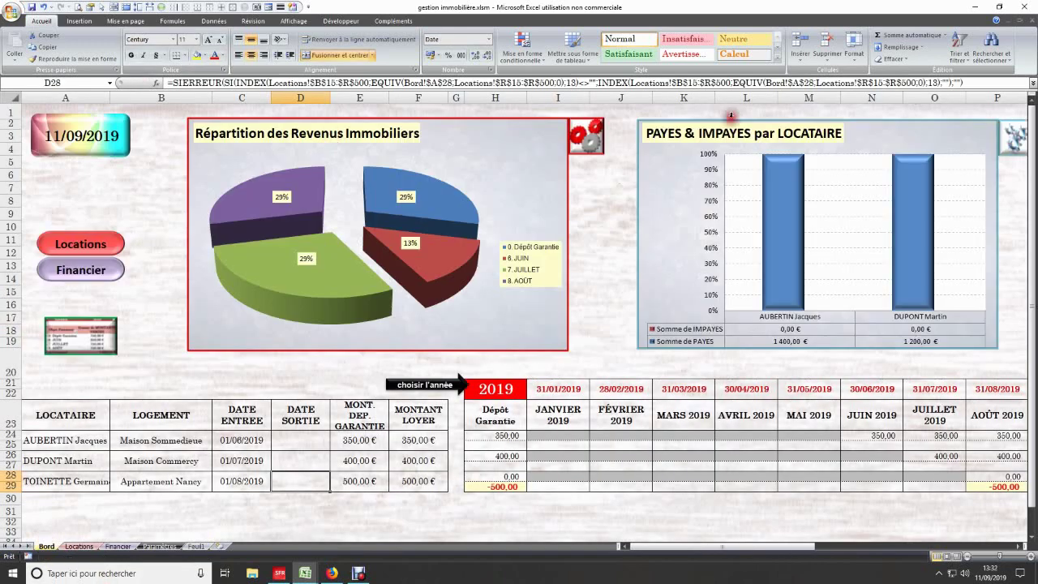
left_click(572, 521)
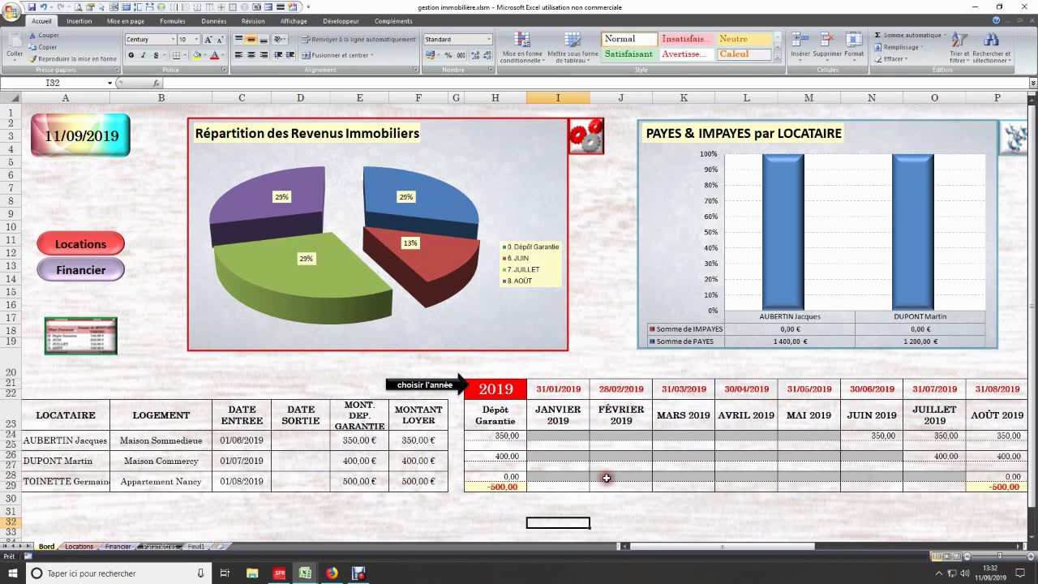
left_click(607, 478)
left_click(562, 455)
left_click(557, 476)
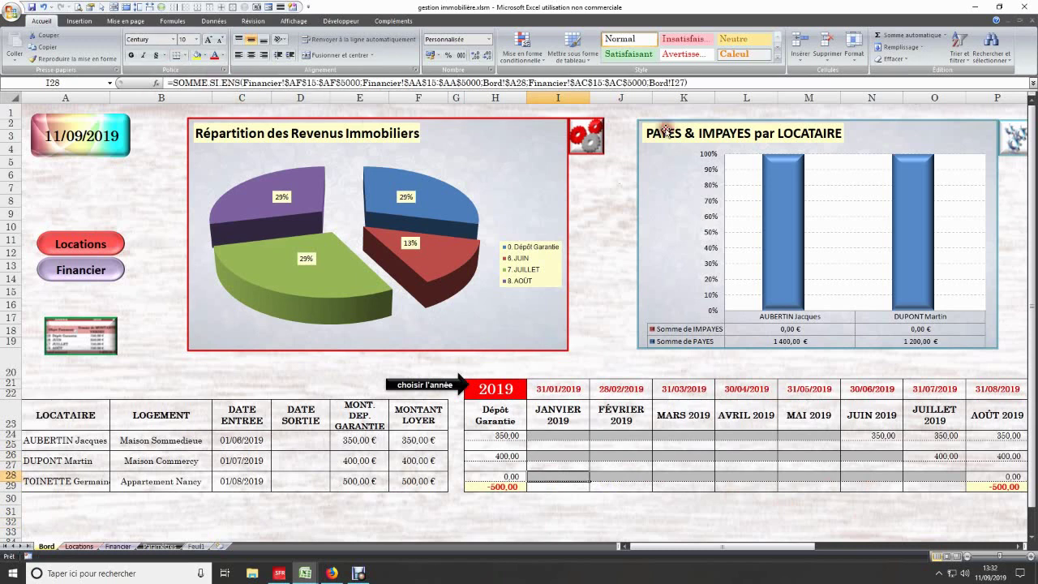
left_click(606, 476)
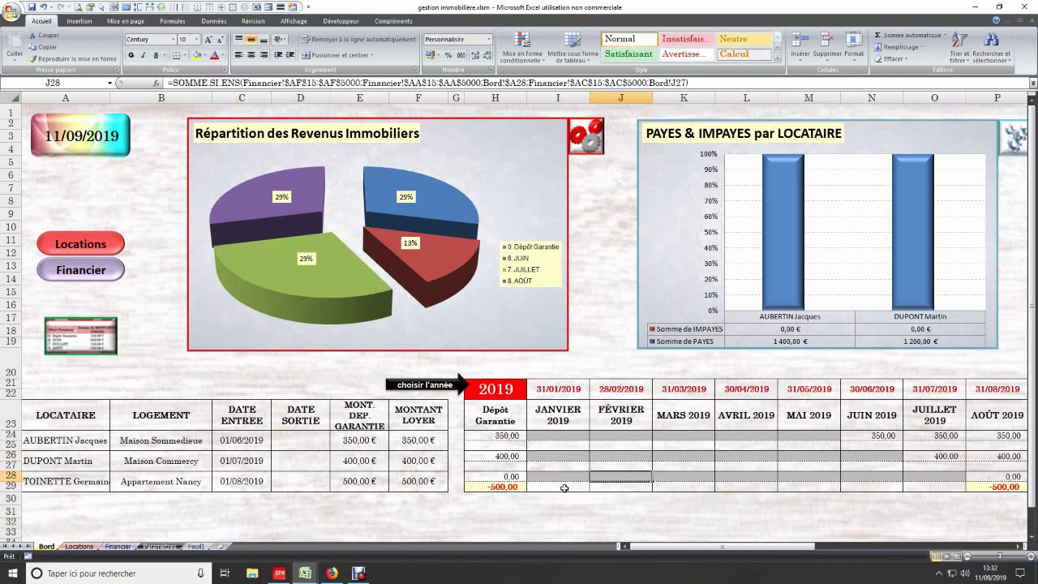
left_click(563, 487)
left_click(632, 487)
left_click(681, 487)
left_click(745, 488)
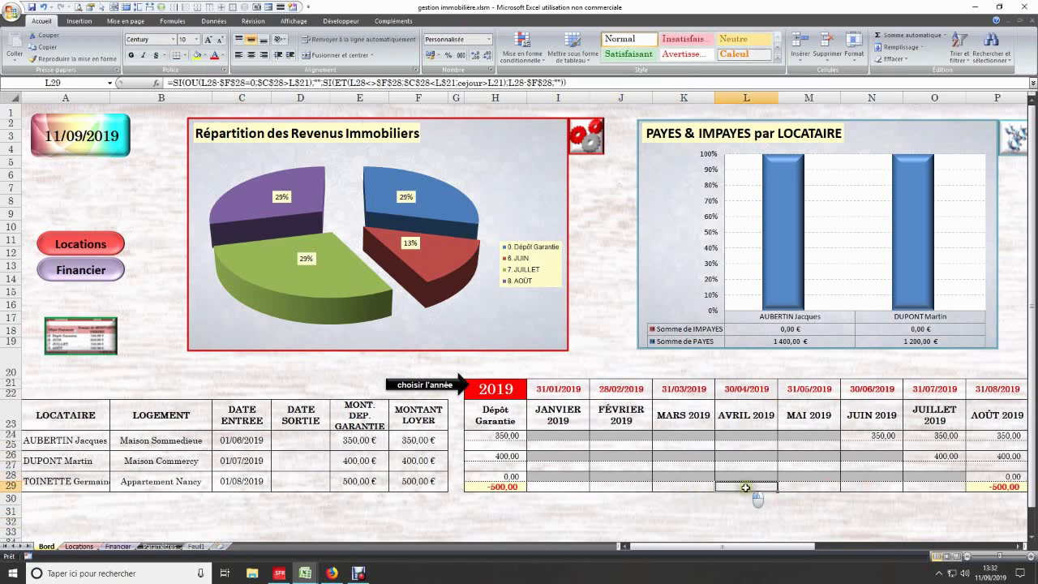
left_click(804, 477)
left_click(942, 478)
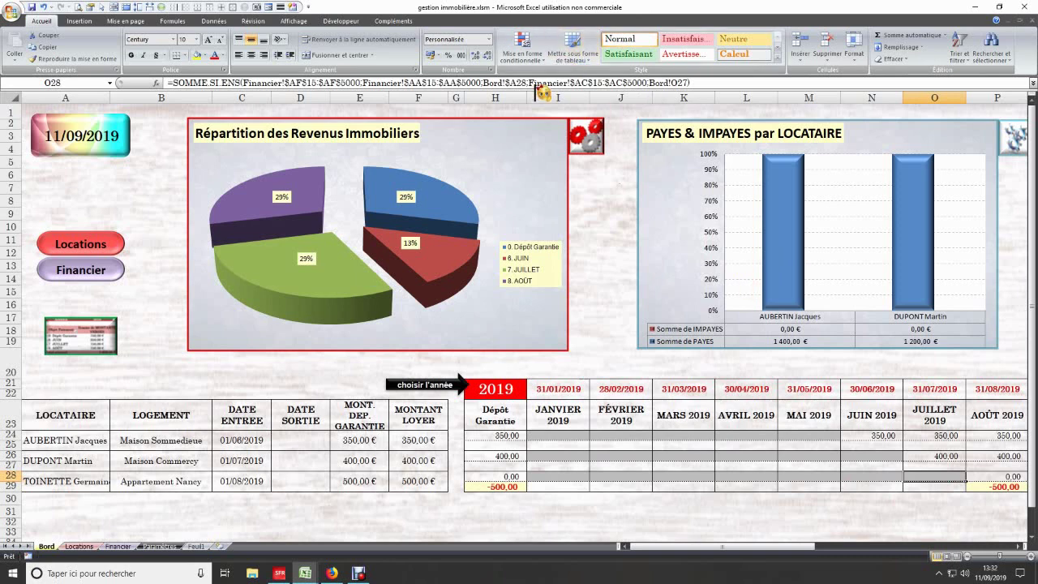
left_click_drag(557, 479, 924, 473)
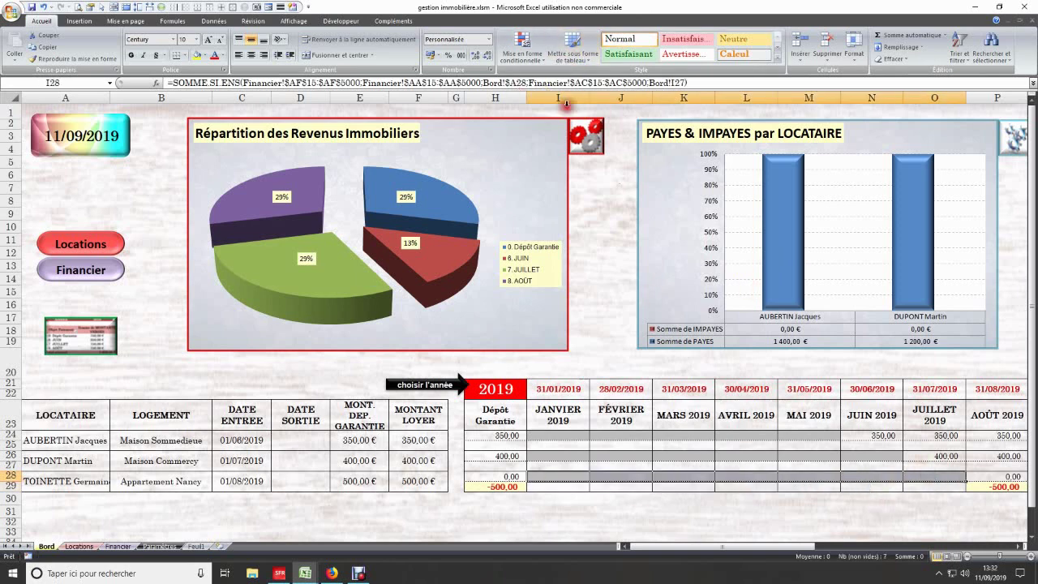
Step: Open the conditional formatting rule =$C24>I$21, check its condition formula, and confirm it
left_click(522, 47)
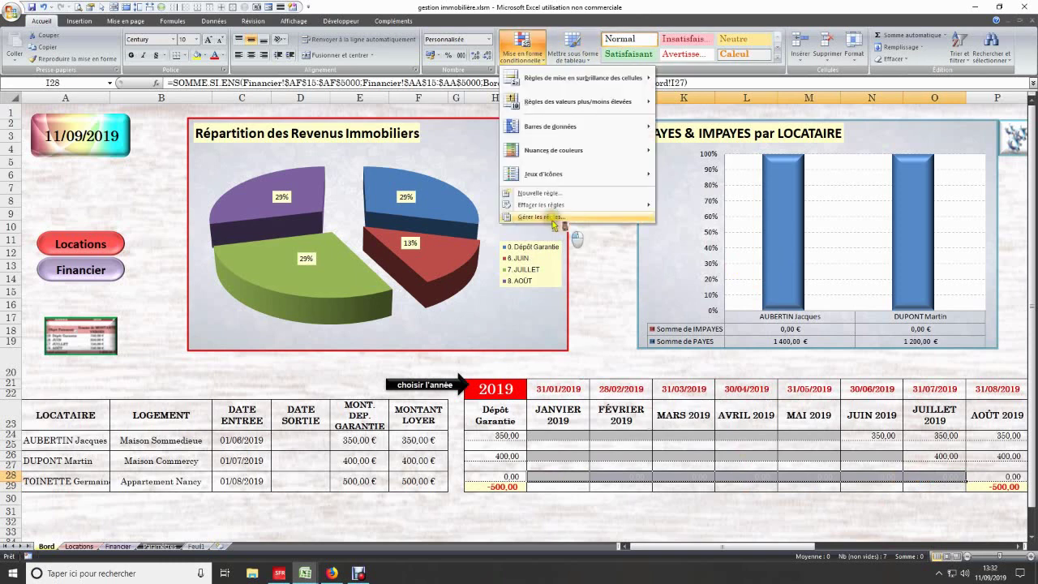
left_click(559, 216)
left_click(600, 158)
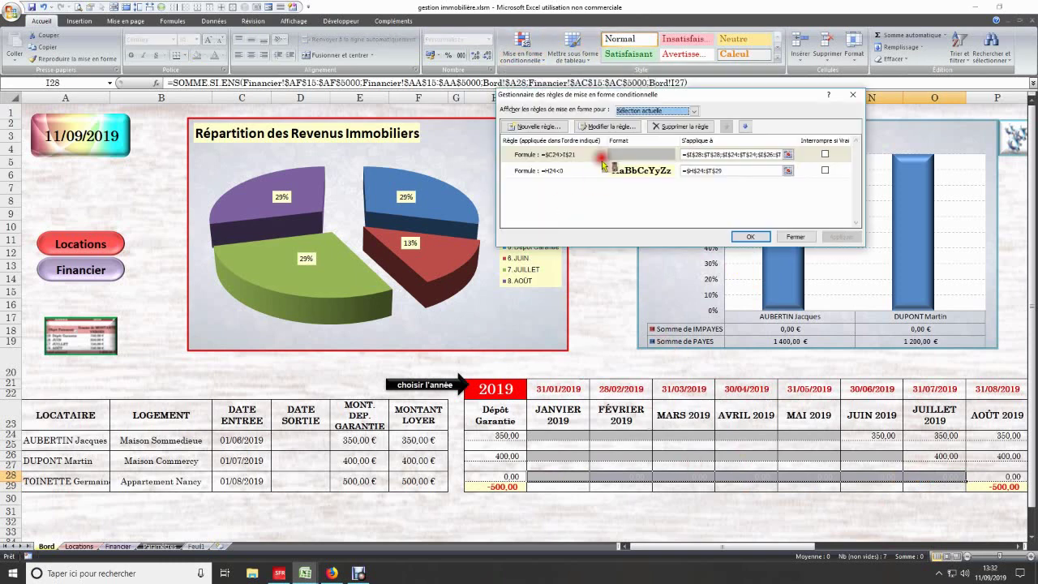
left_click(603, 153)
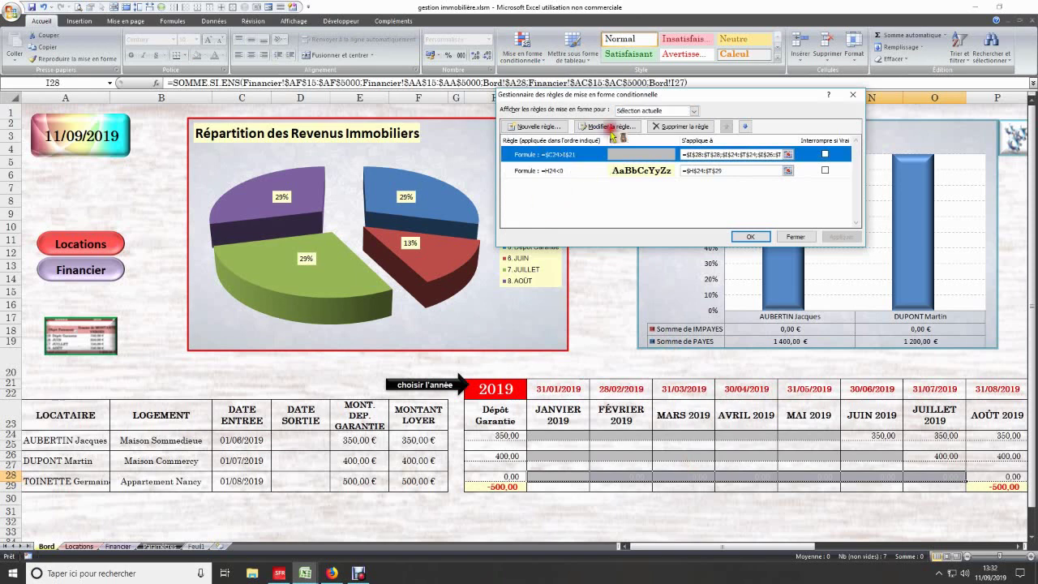
left_click(610, 127)
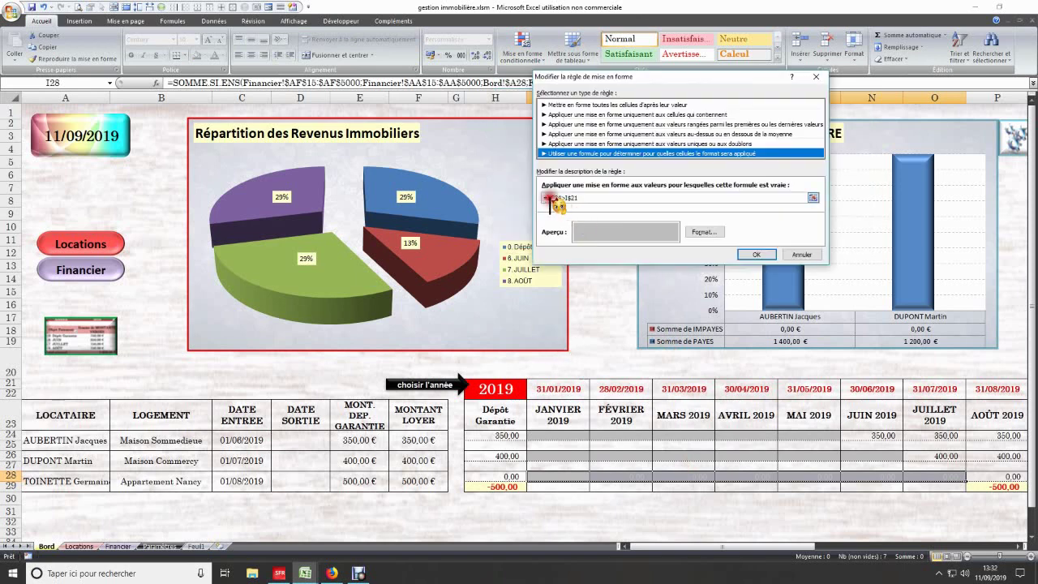
left_click(561, 203)
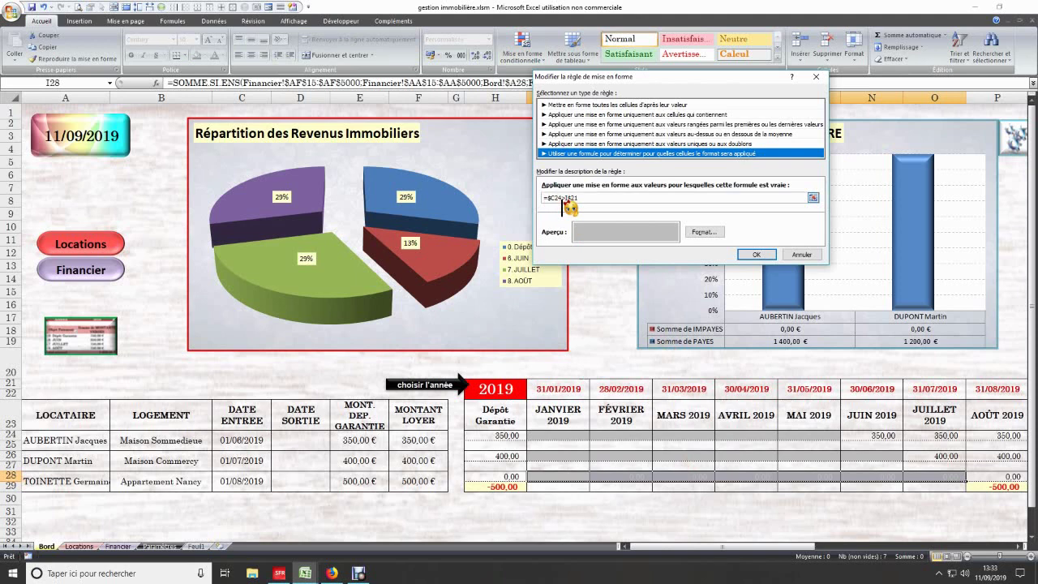
type(">")
left_click(596, 201)
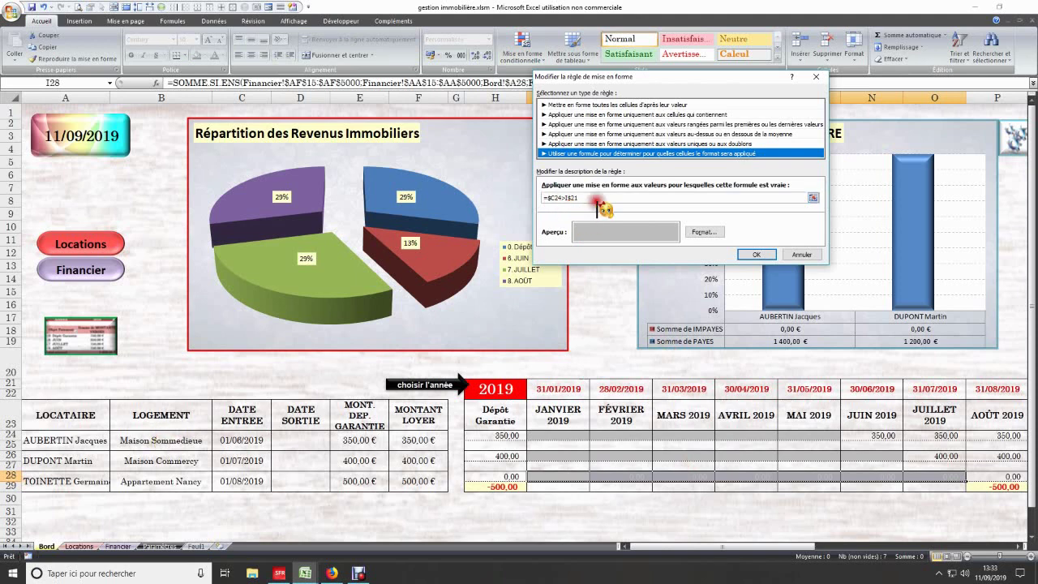
left_click(775, 254)
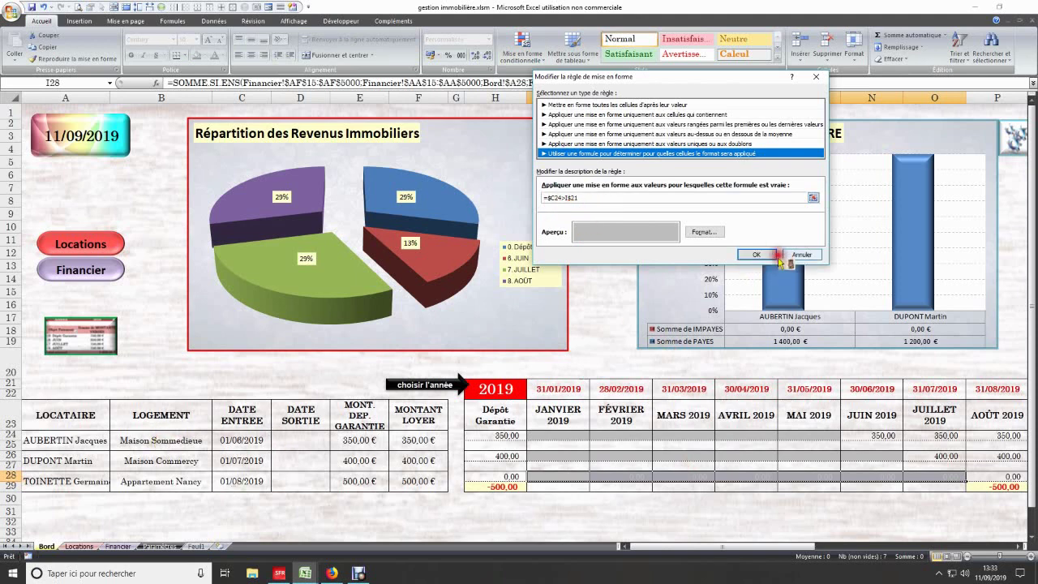
left_click(758, 253)
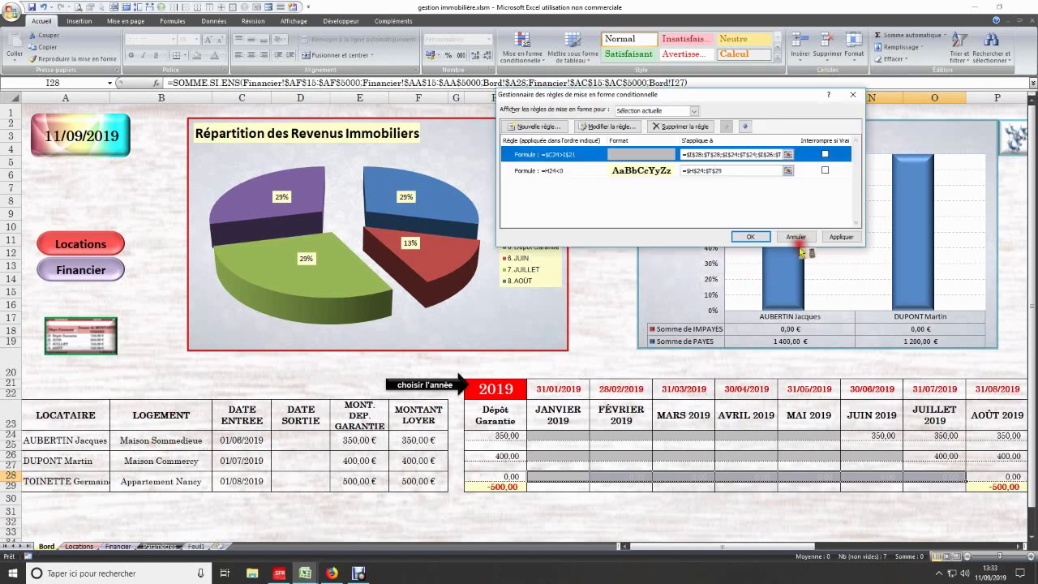
left_click(748, 236)
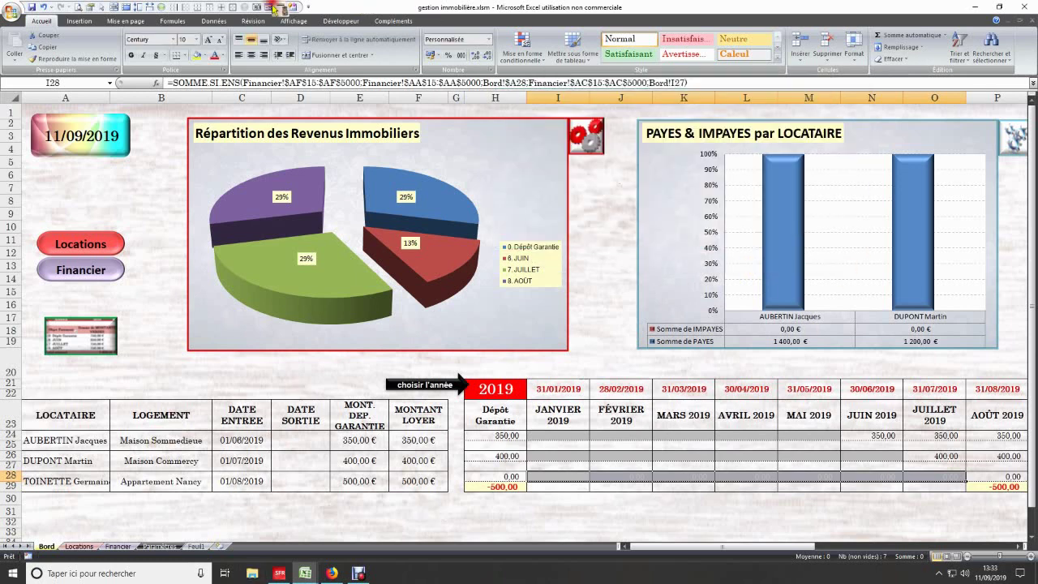
left_click(235, 484)
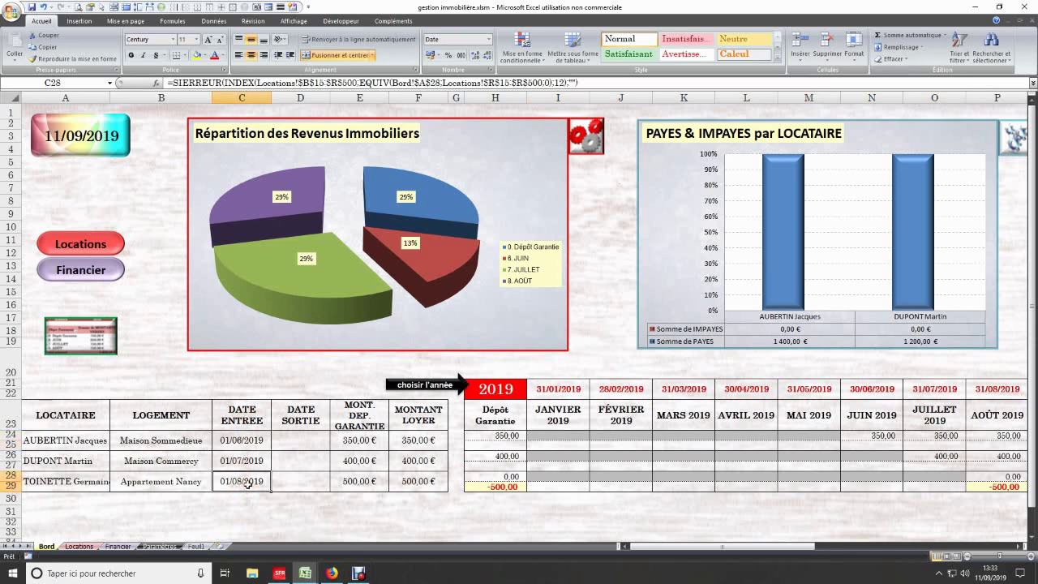
left_click(260, 440)
left_click(253, 459)
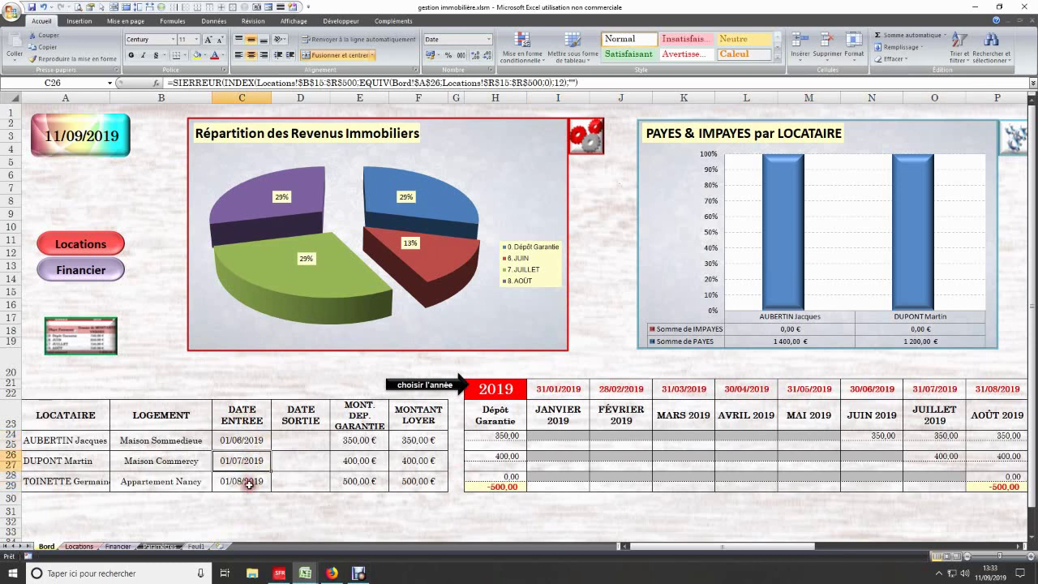
left_click(249, 484)
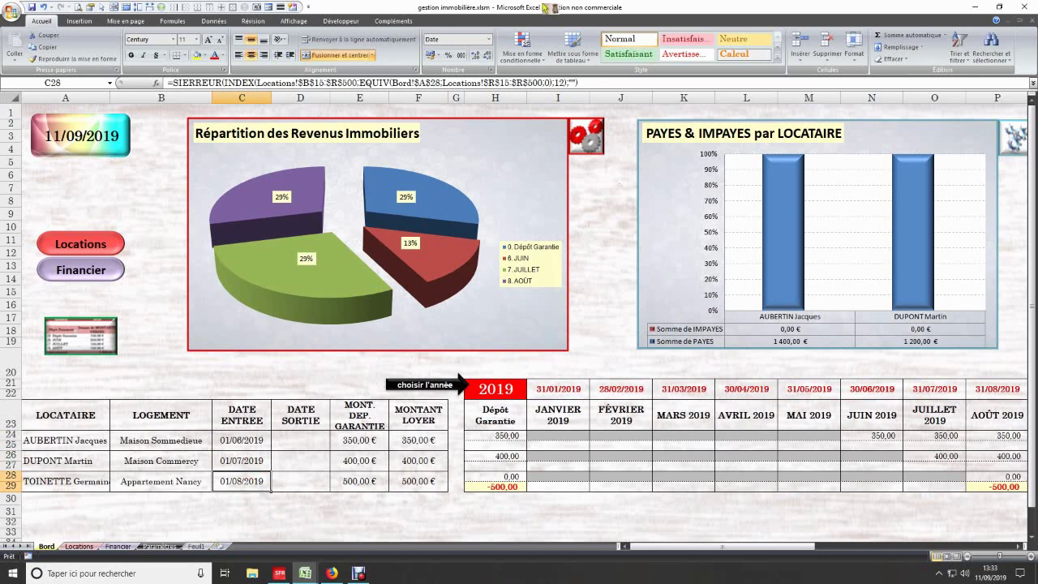
left_click(522, 49)
left_click(542, 219)
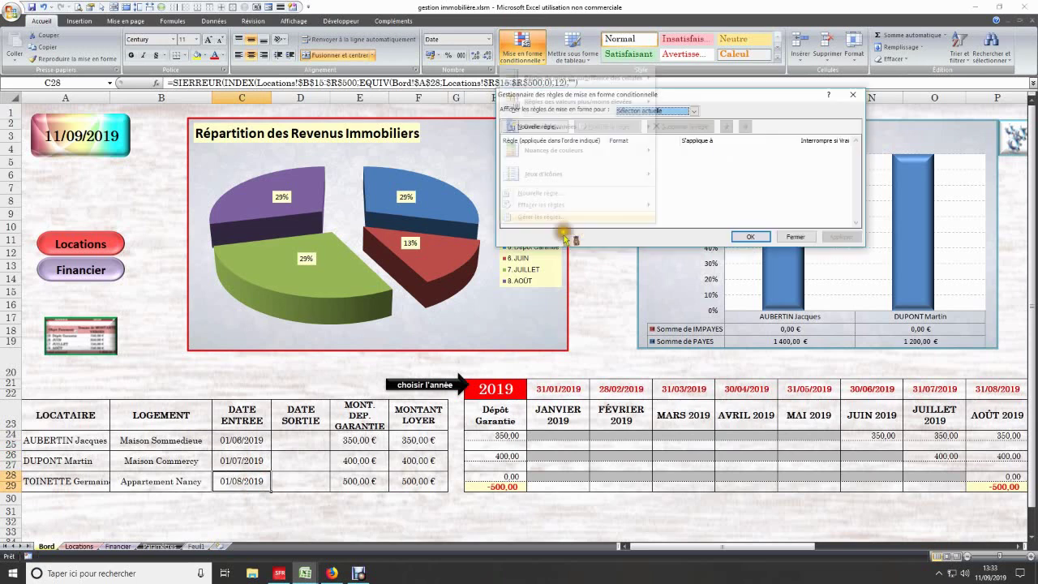
left_click(693, 111)
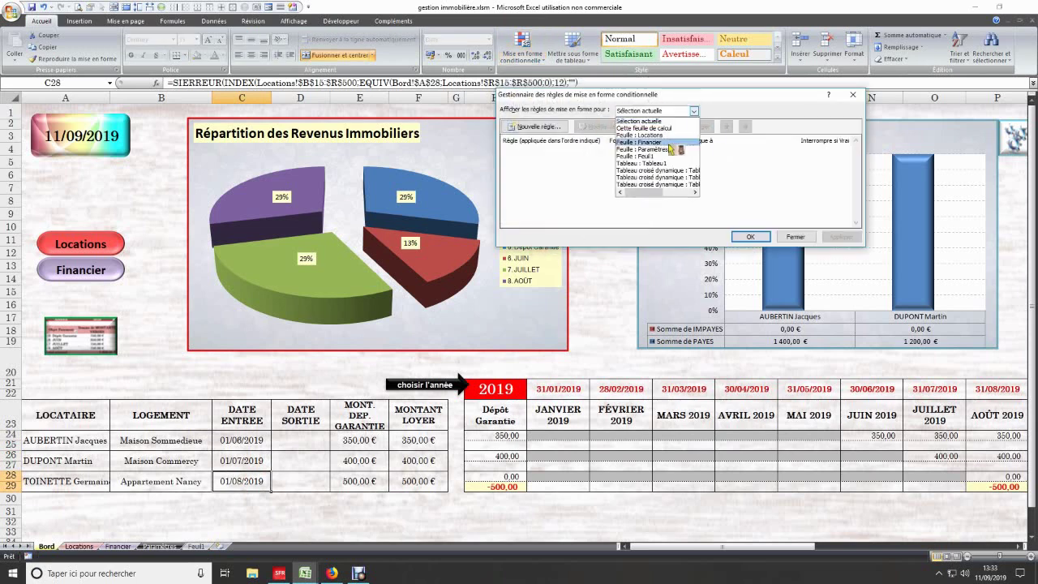
left_click(665, 128)
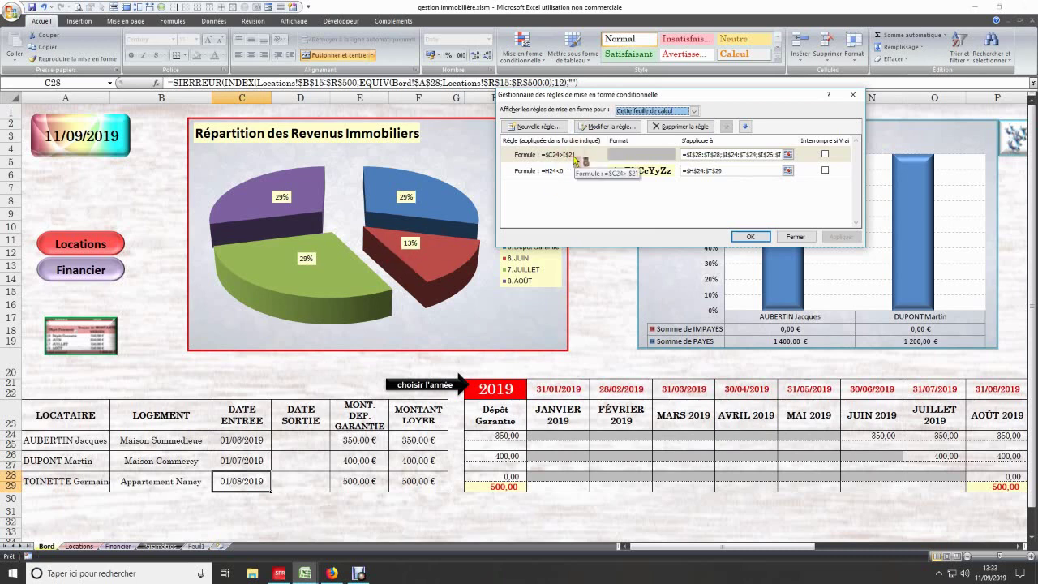
left_click(749, 236)
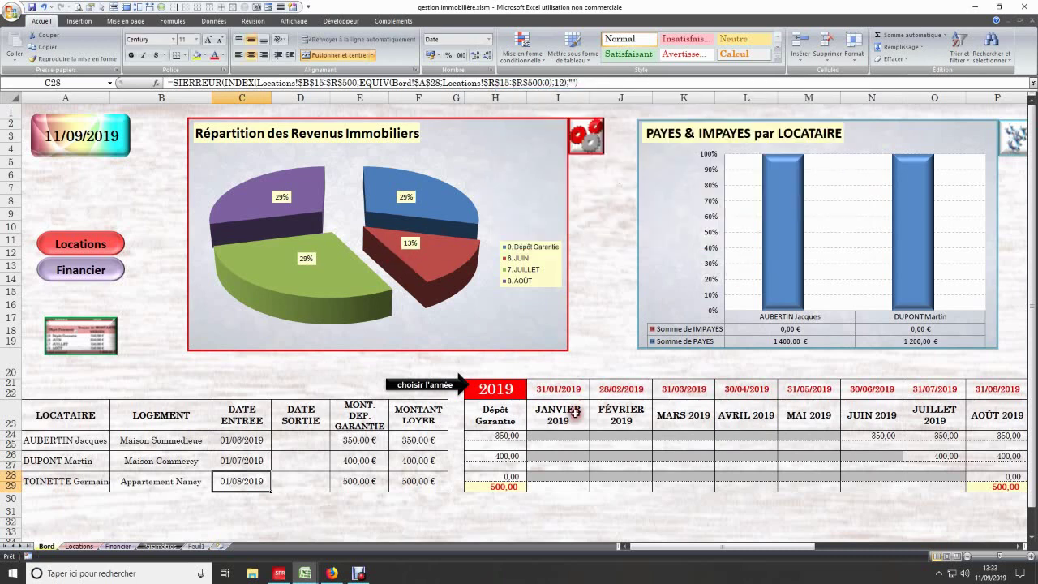
left_click(559, 389)
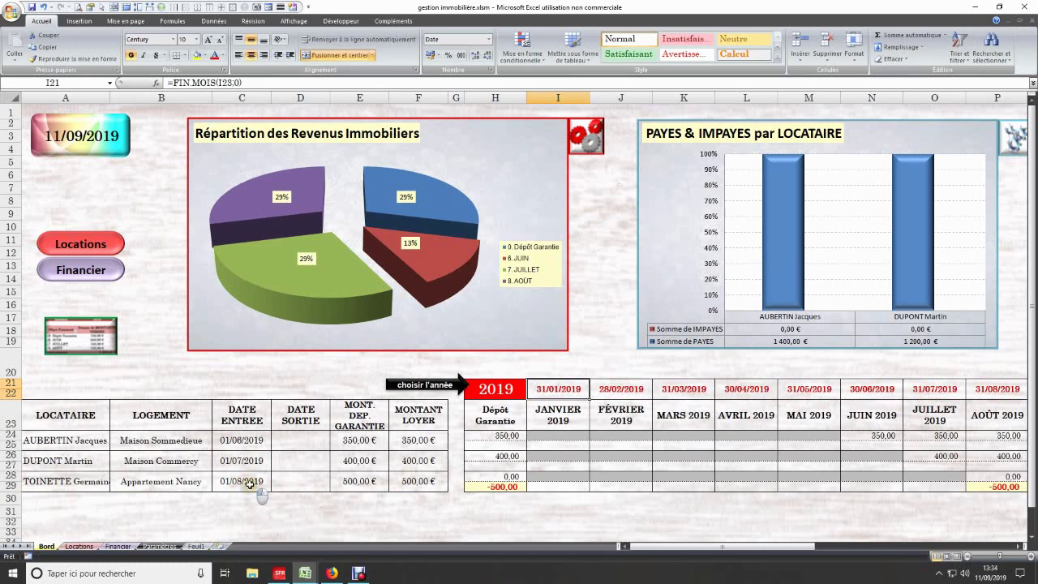
left_click(252, 483)
left_click(575, 390)
left_click(560, 476)
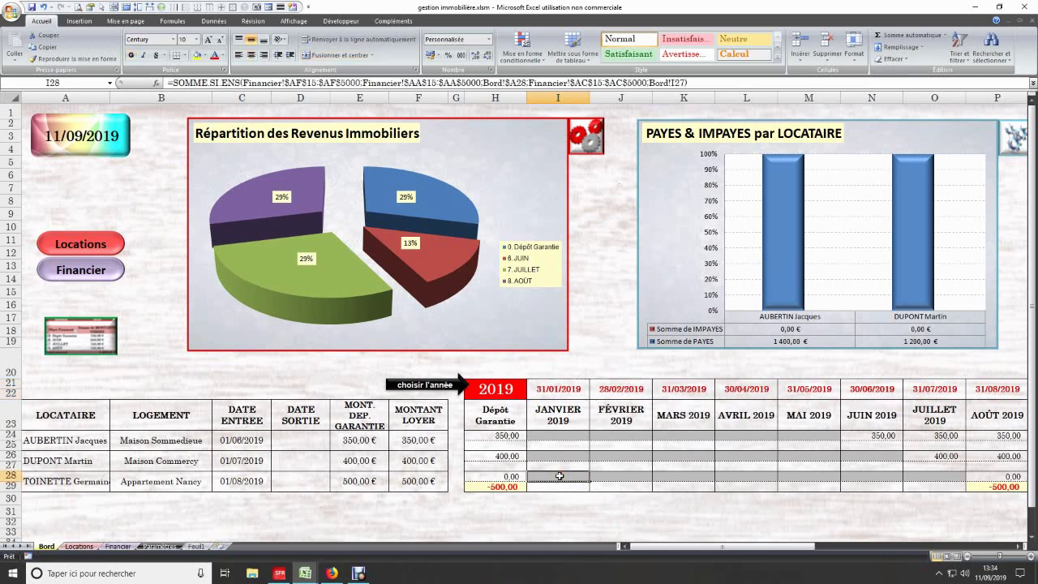
left_click(245, 487)
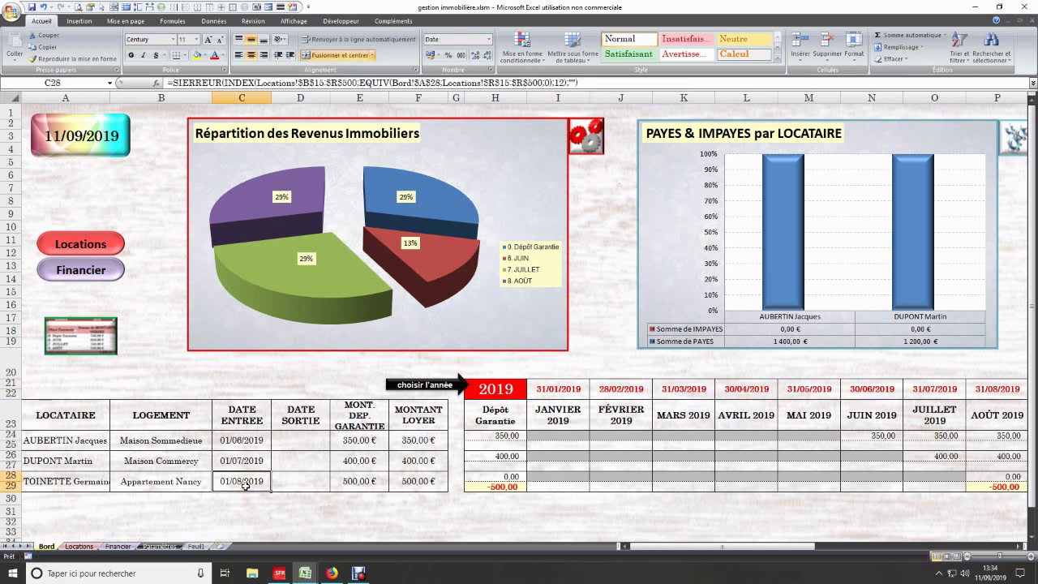
left_click(567, 390)
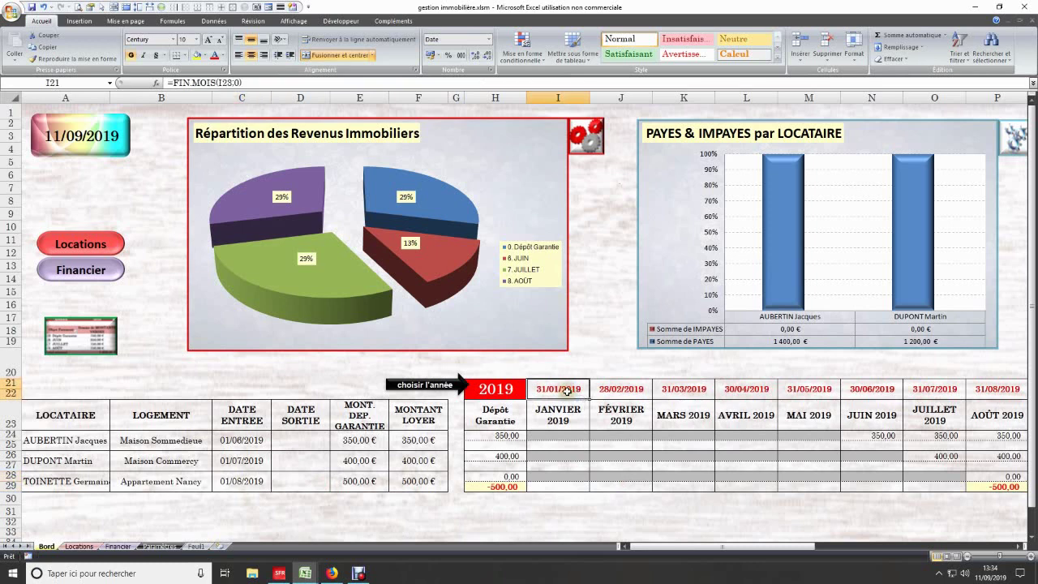
left_click(621, 391)
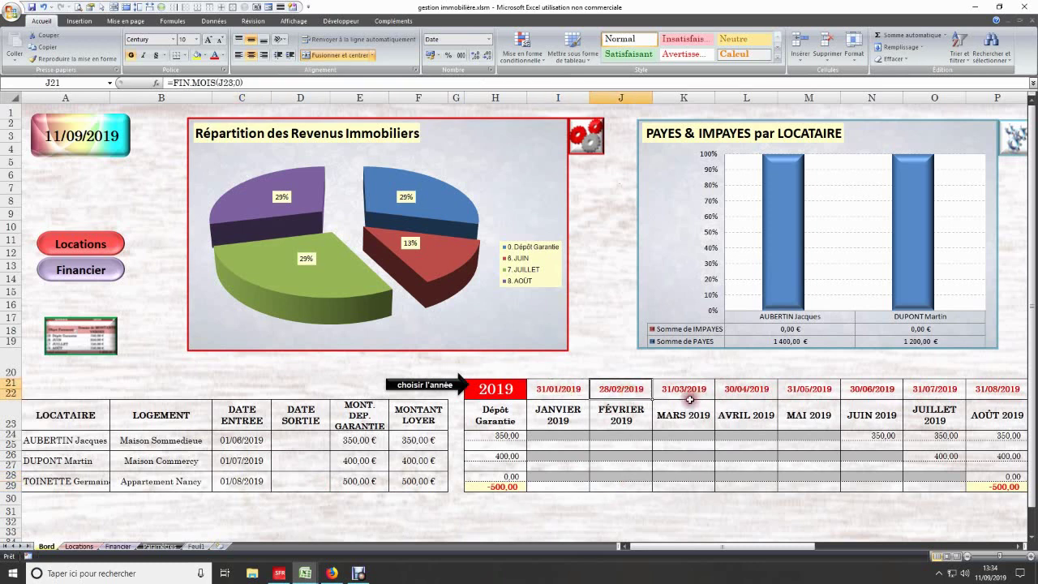
left_click(691, 390)
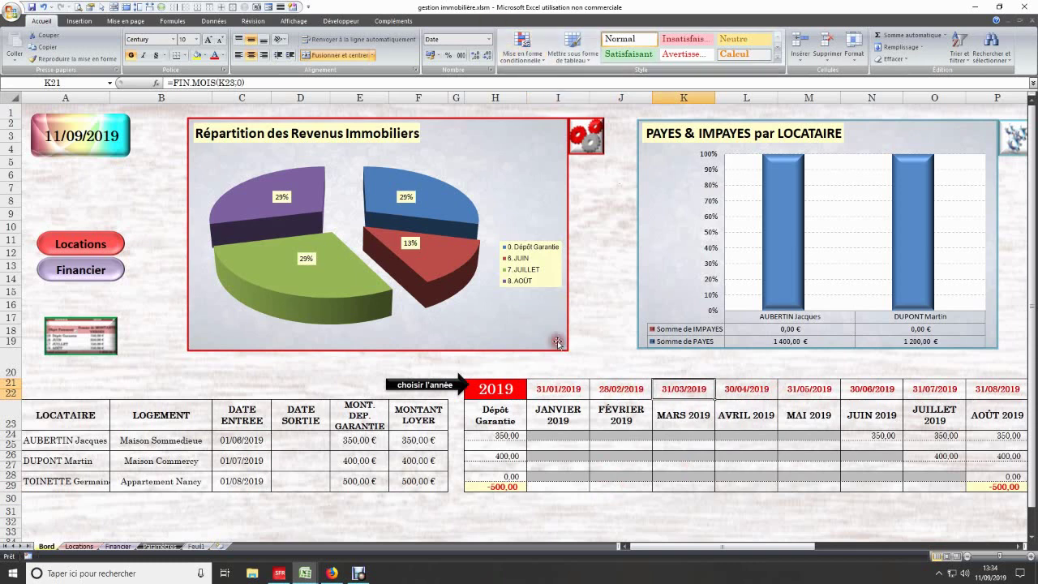
left_click(523, 50)
Step: List all worksheet rules, review the =$C24>I$21 condition, and close the rules manager
left_click(593, 218)
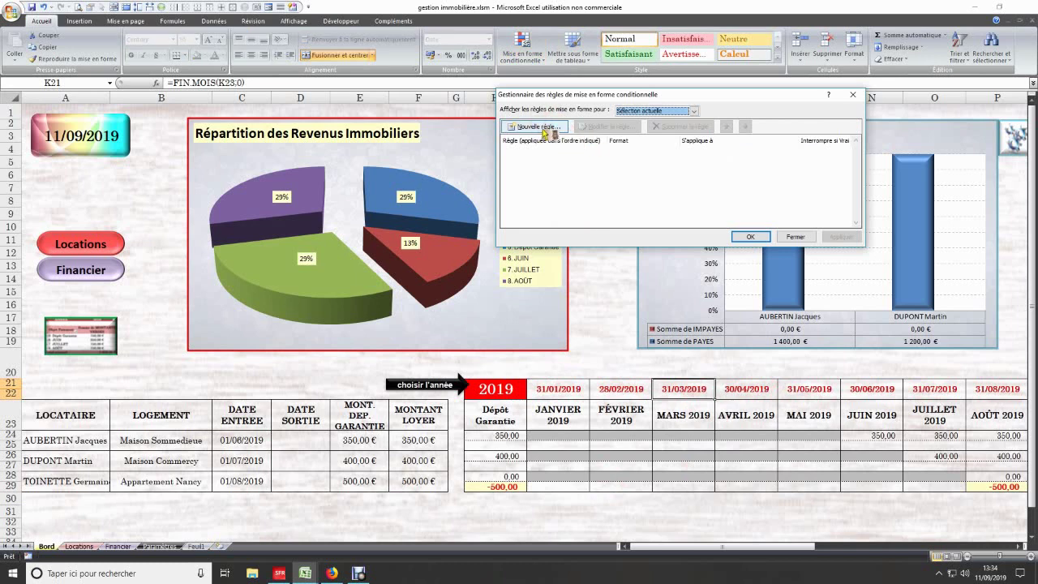
left_click(694, 110)
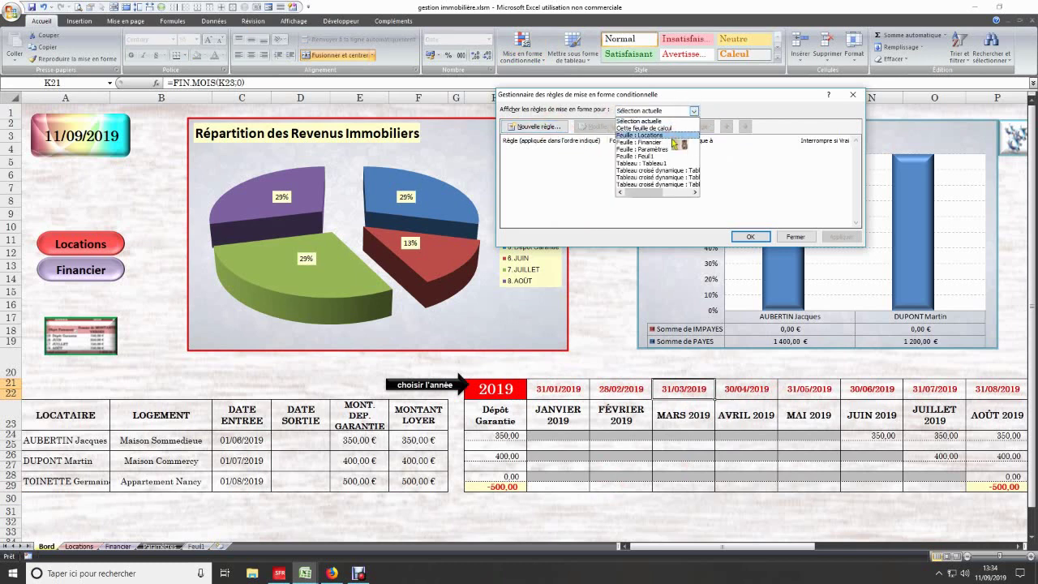
left_click(661, 128)
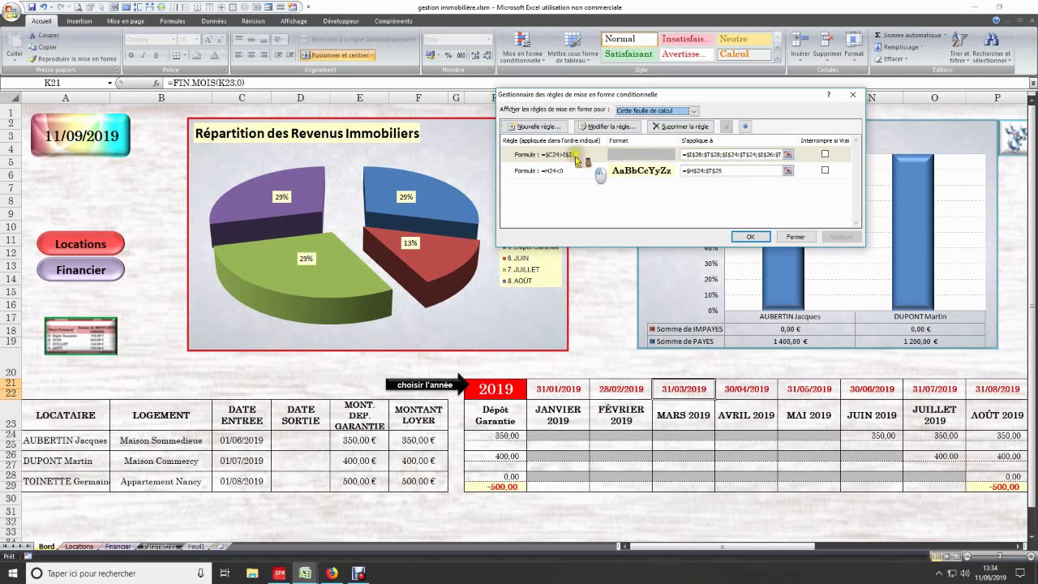
left_click(597, 154)
left_click(605, 127)
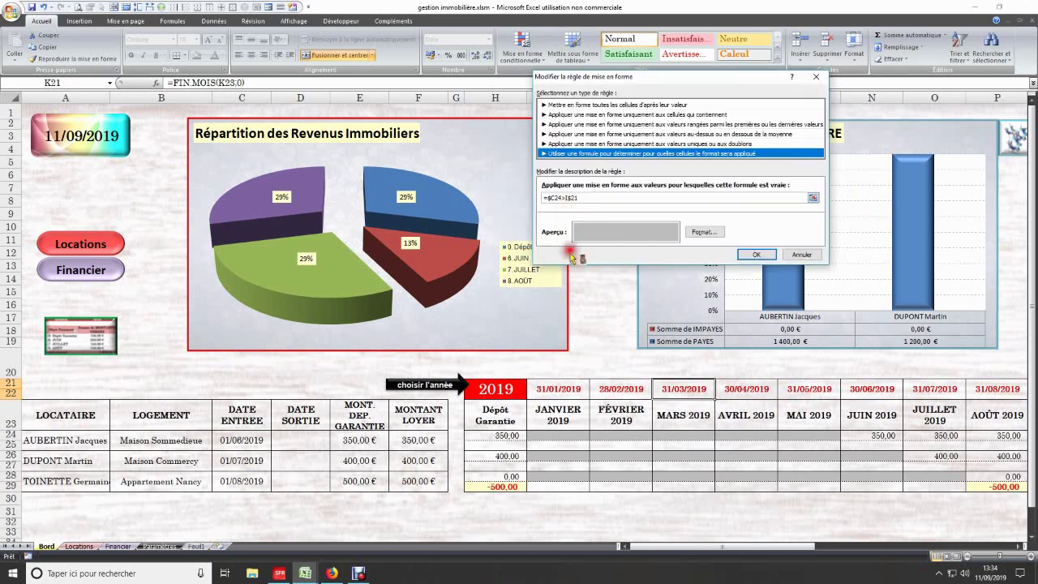
left_click(609, 197)
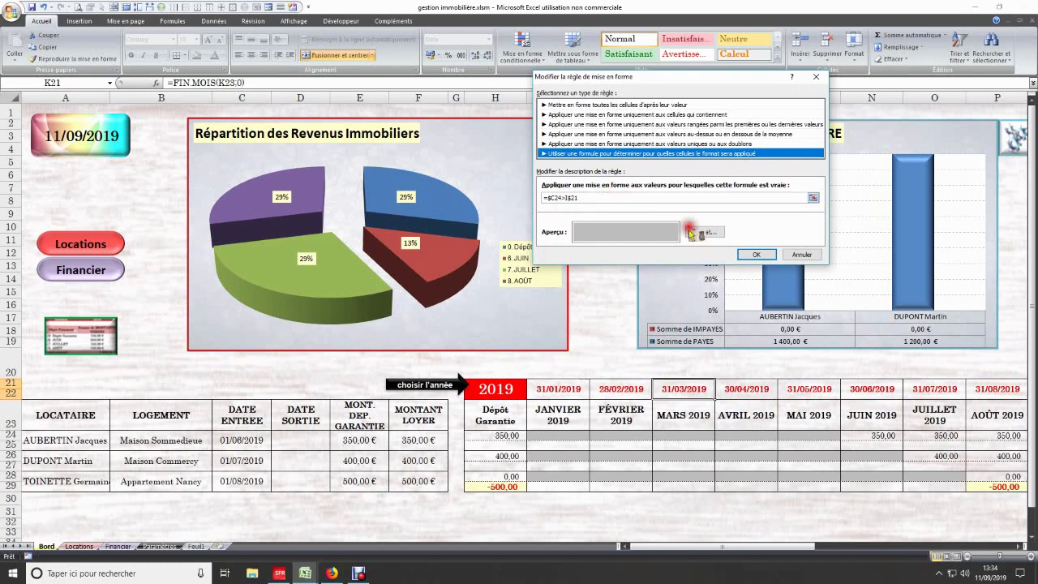
left_click(754, 254)
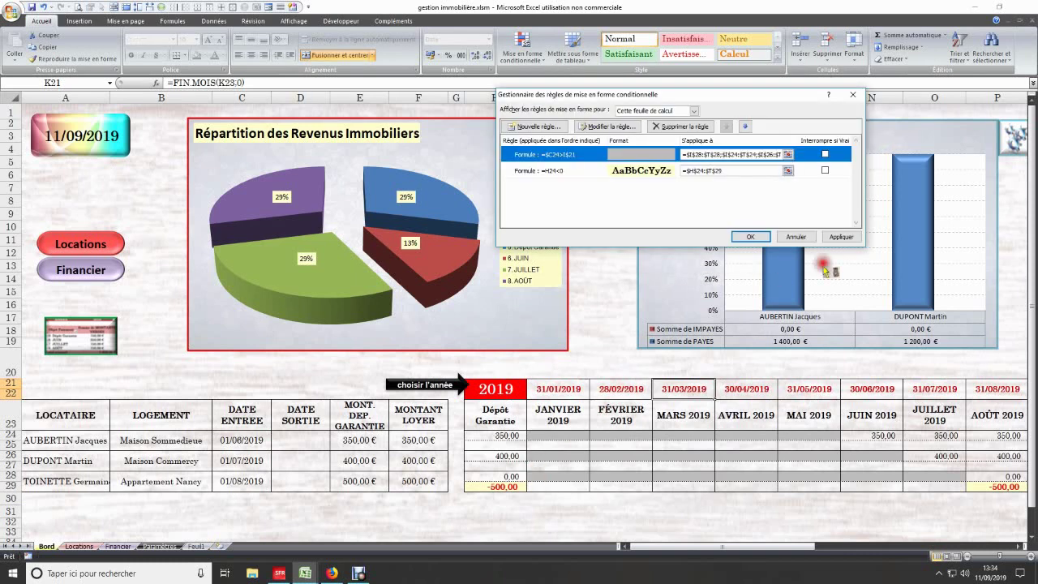
left_click(793, 237)
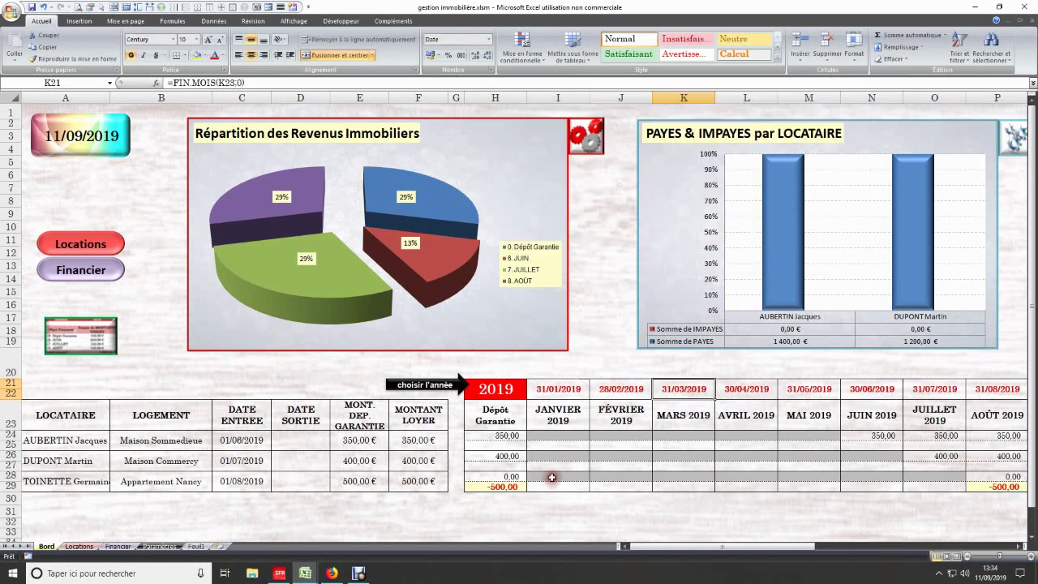
Step: Inspect the payment grid formulas in C28, M28, P28, P21, P29 and H29
left_click(551, 478)
left_click(243, 483)
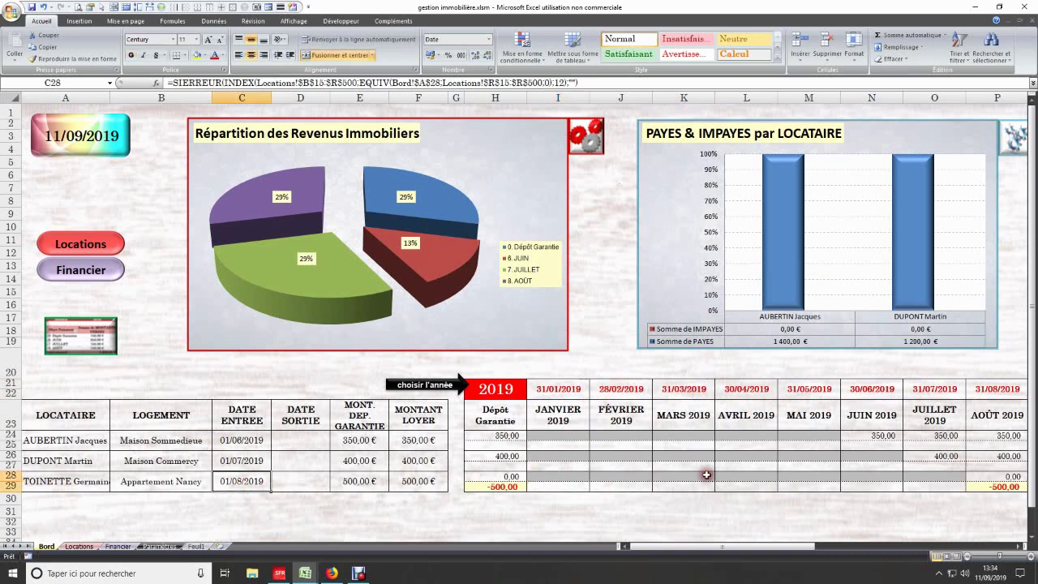
left_click(761, 478)
left_click(802, 478)
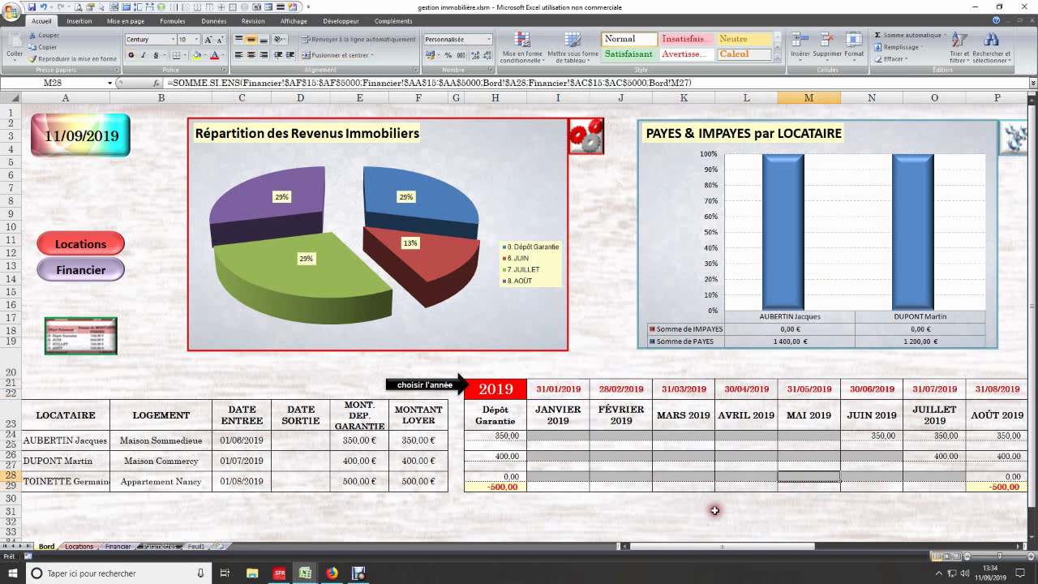
left_click(995, 476)
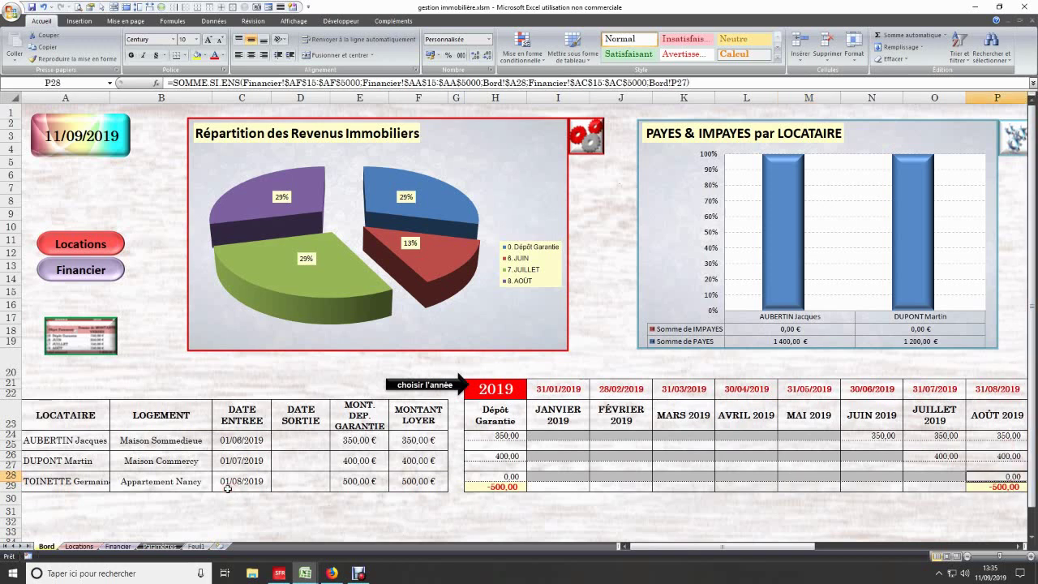
left_click(995, 393)
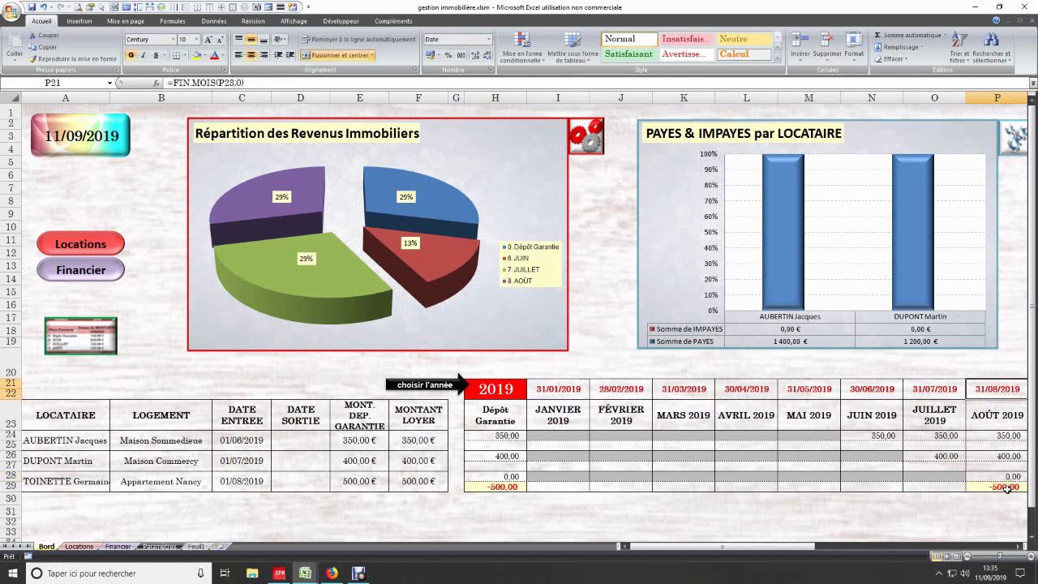
left_click(1006, 487)
left_click(997, 512)
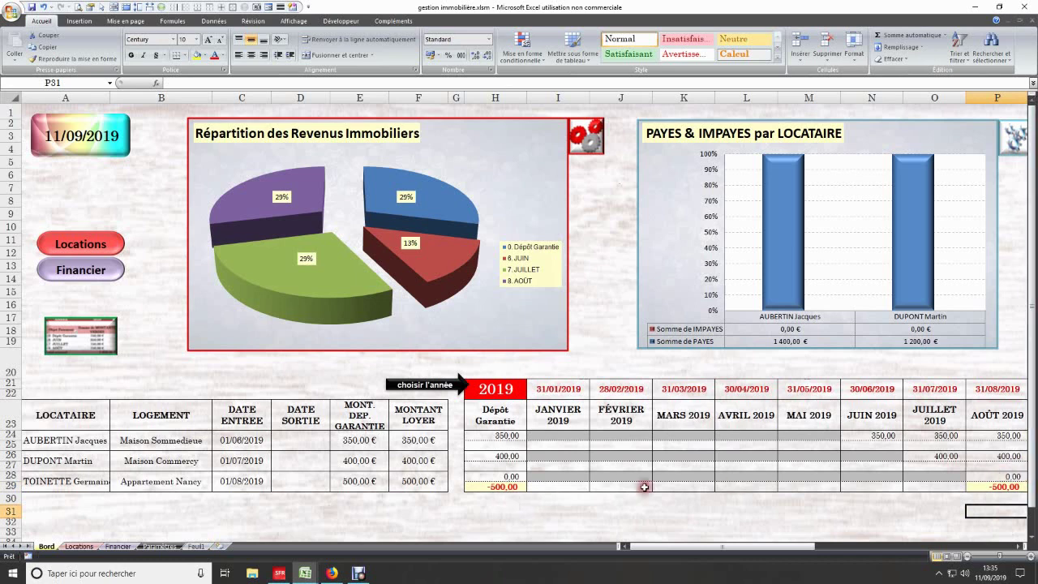
left_click(808, 516)
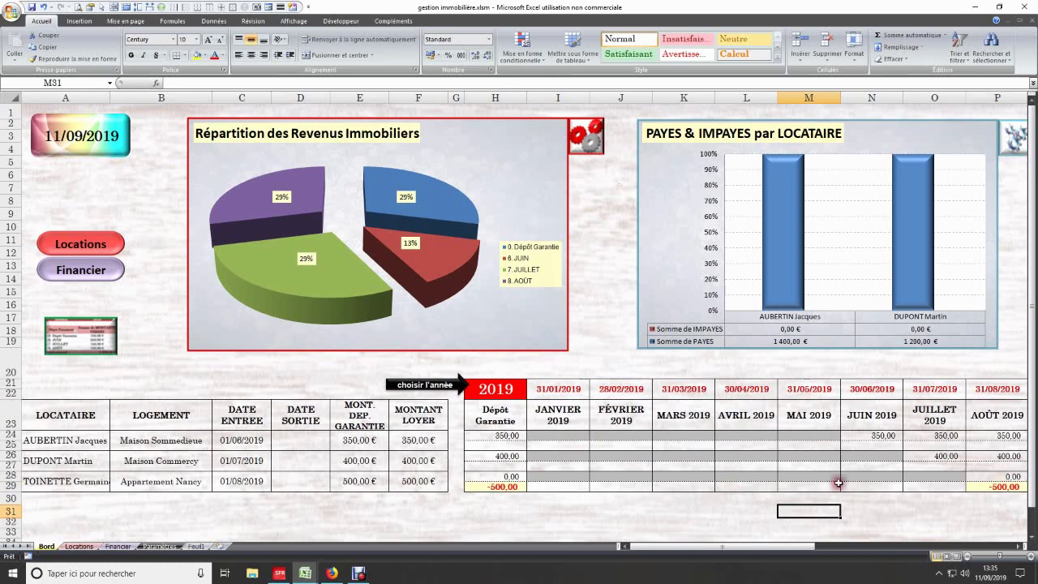
left_click_drag(784, 546, 808, 548)
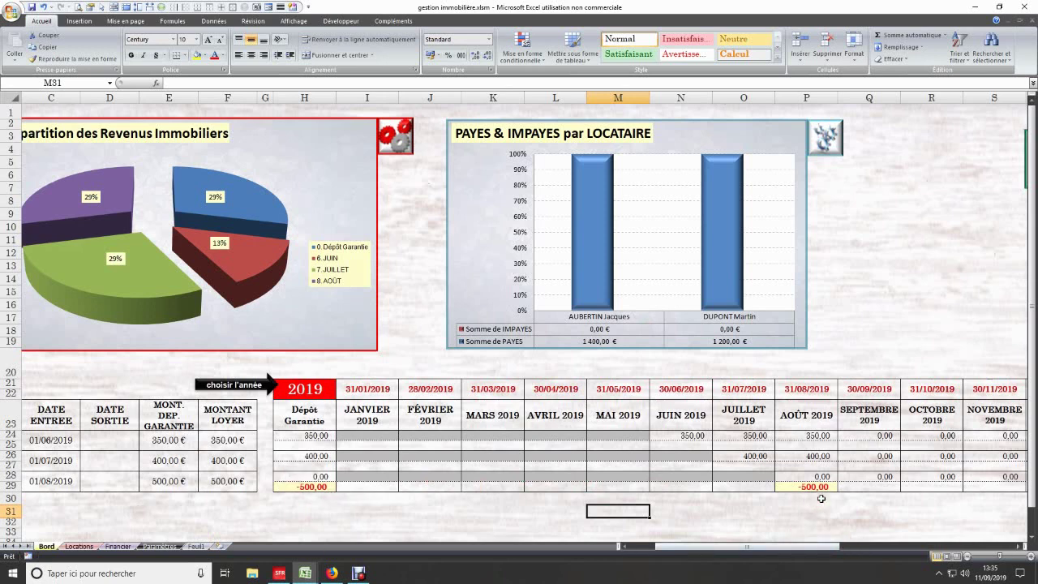
left_click(316, 486)
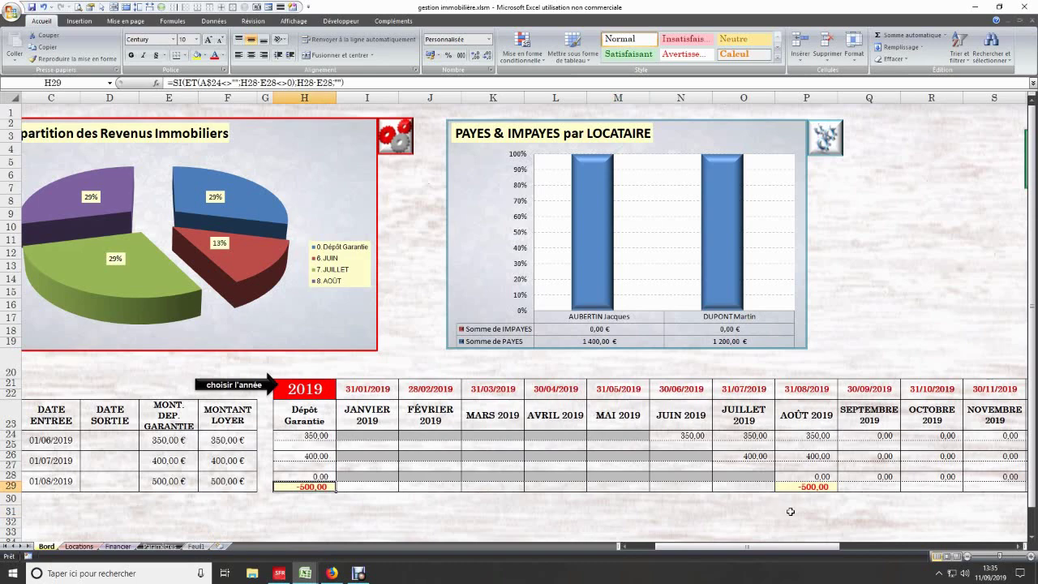
left_click(809, 487)
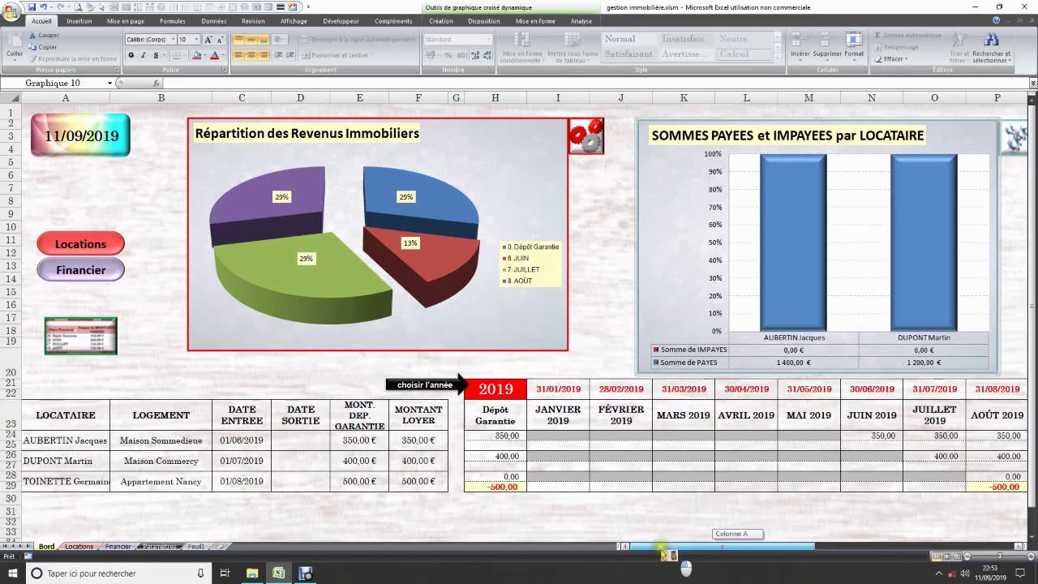
Step: Go to the Financier sheet and select the payment date cell D3
left_click(100, 279)
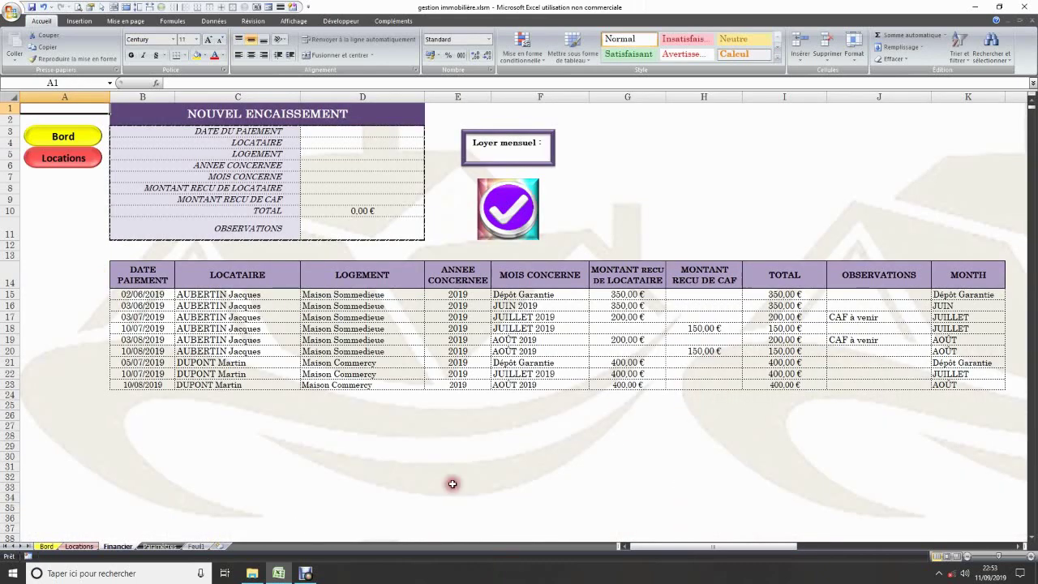
left_click(361, 132)
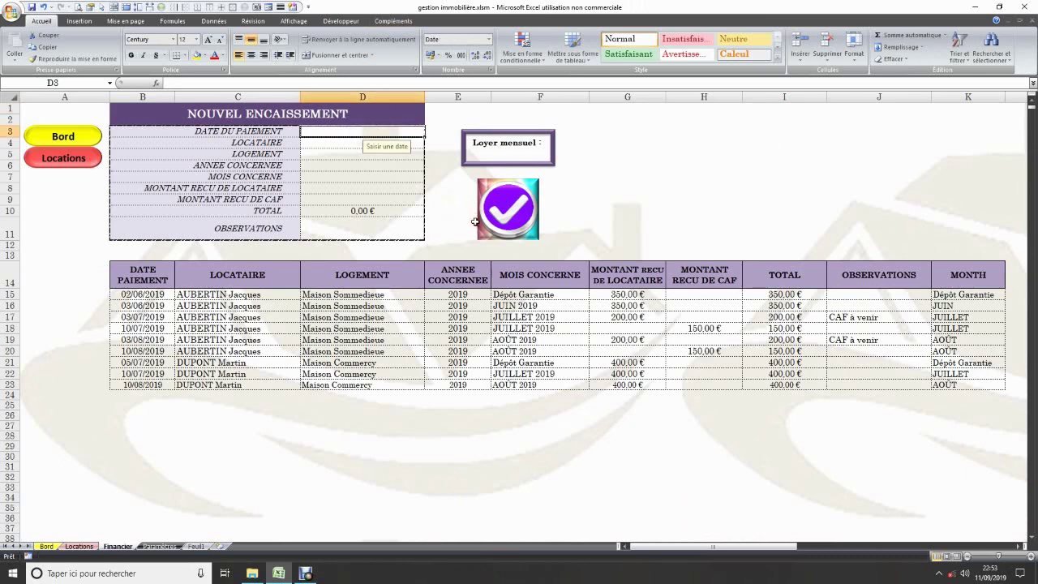
Step: Enter payment date 05/08/2019 and choose the third tenant with housing Appartement Nancy
type("05/")
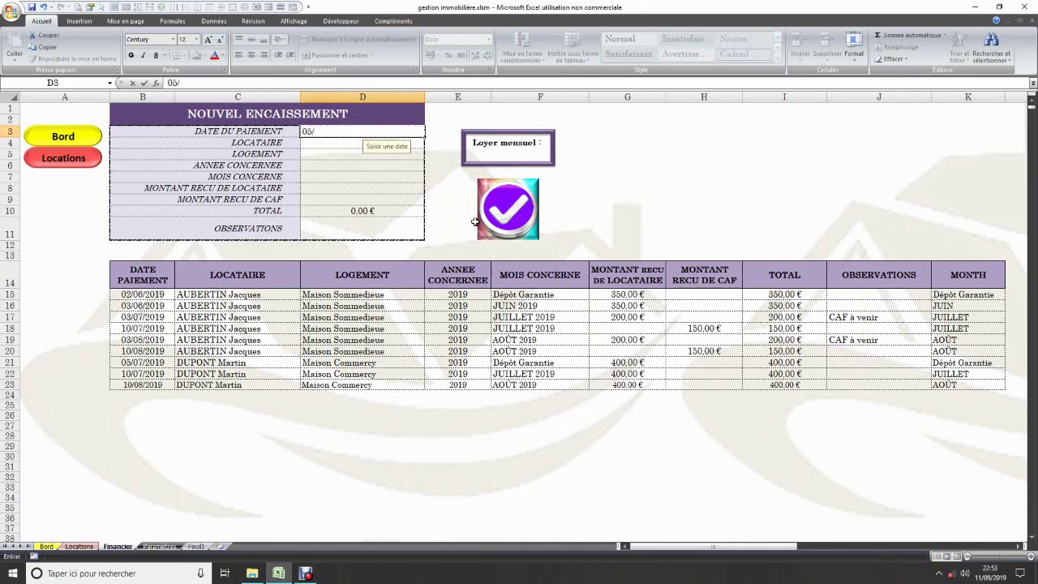
type("8")
key("Return")
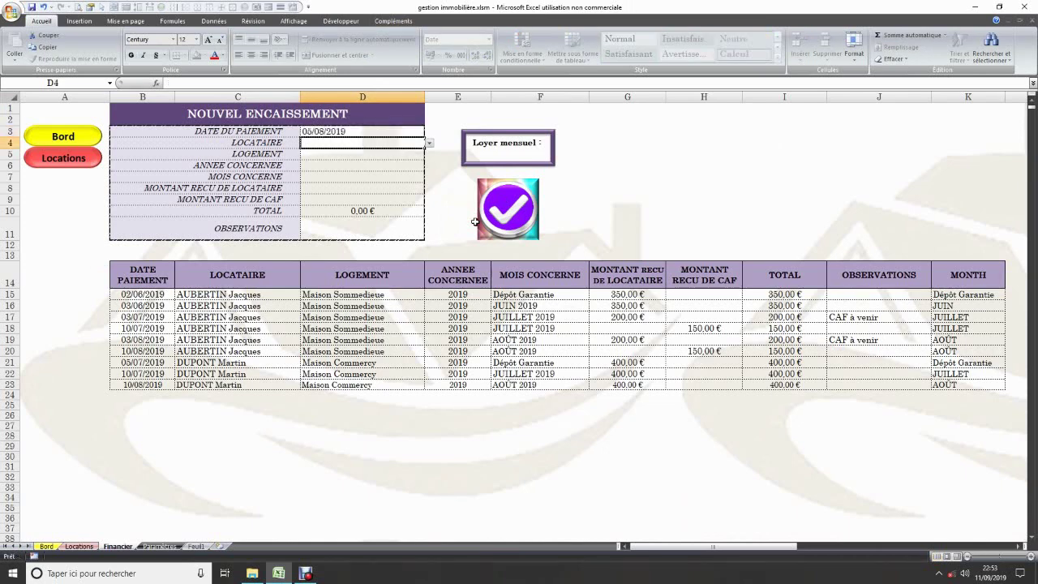
left_click(428, 144)
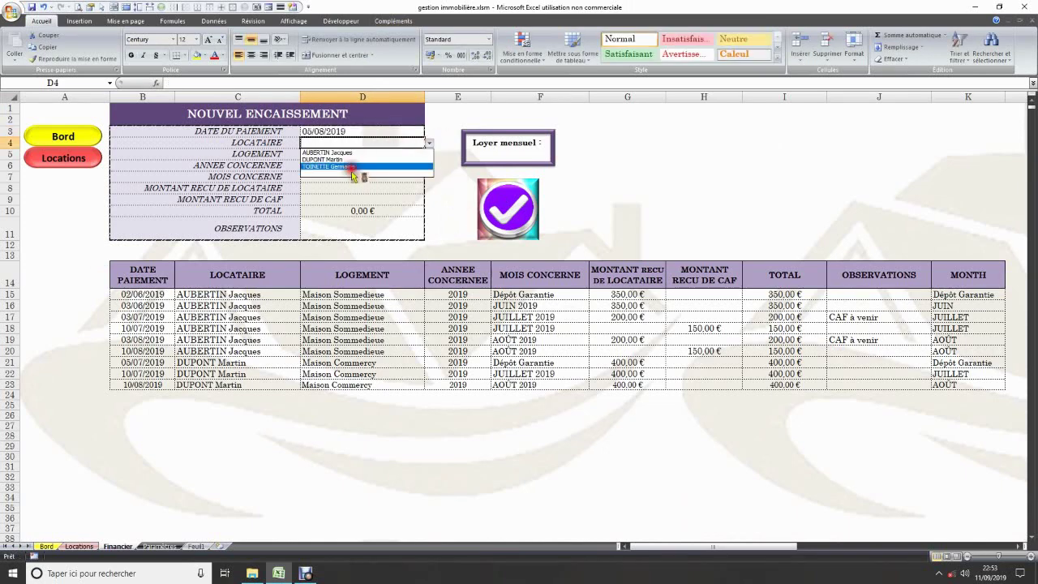
left_click(357, 166)
left_click(368, 155)
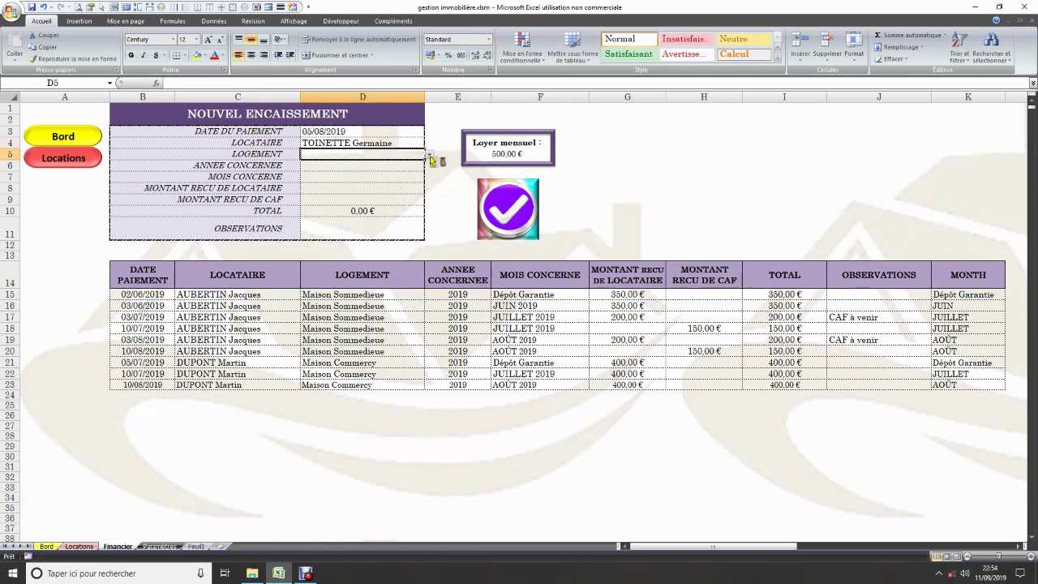
left_click(430, 154)
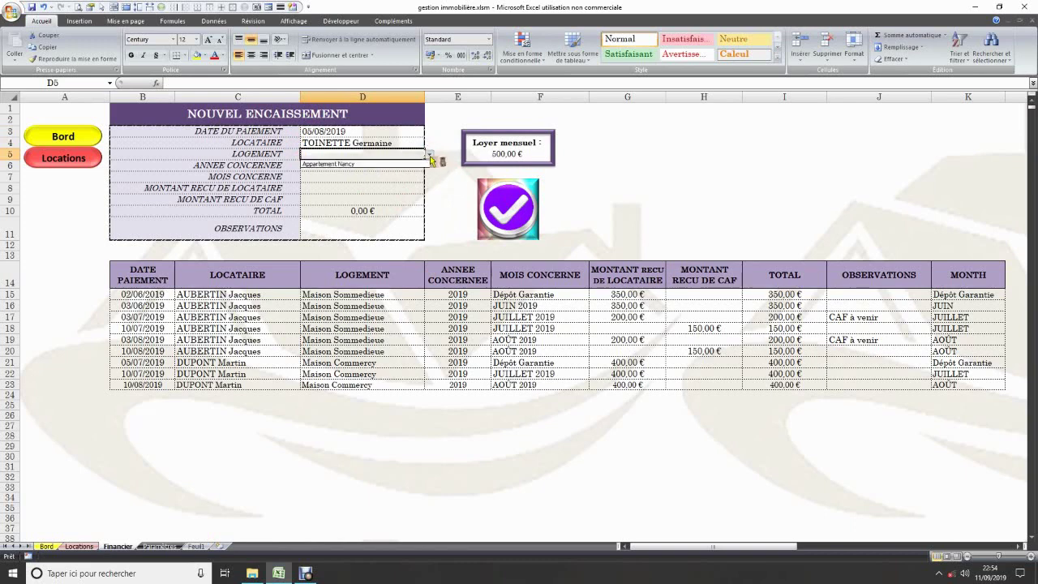
left_click(355, 165)
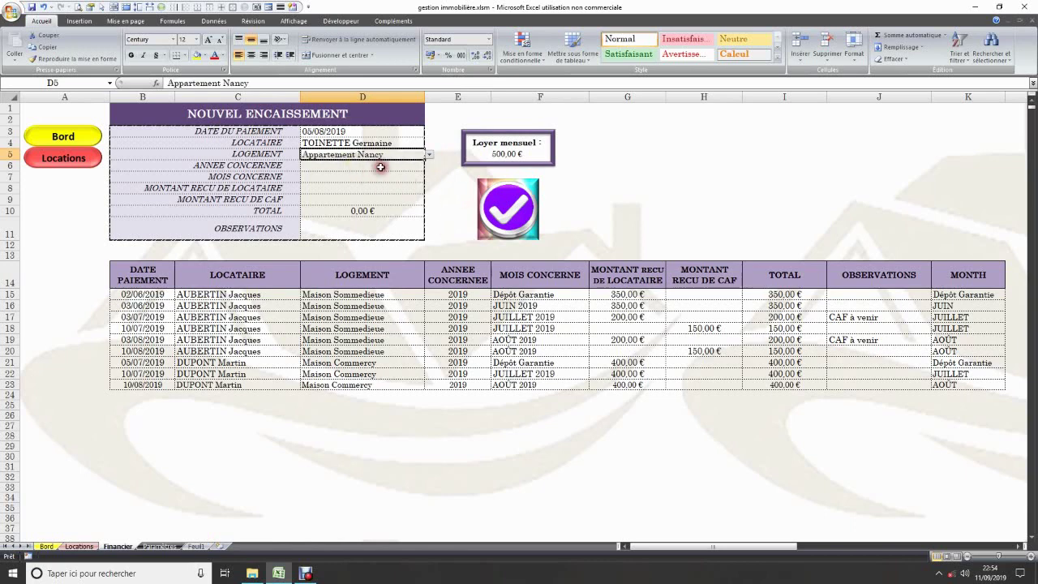
Step: Set year 2019, month Dépôt Garantie and a 500,00 € tenant amount, then check TOTAL
left_click(418, 168)
left_click(429, 166)
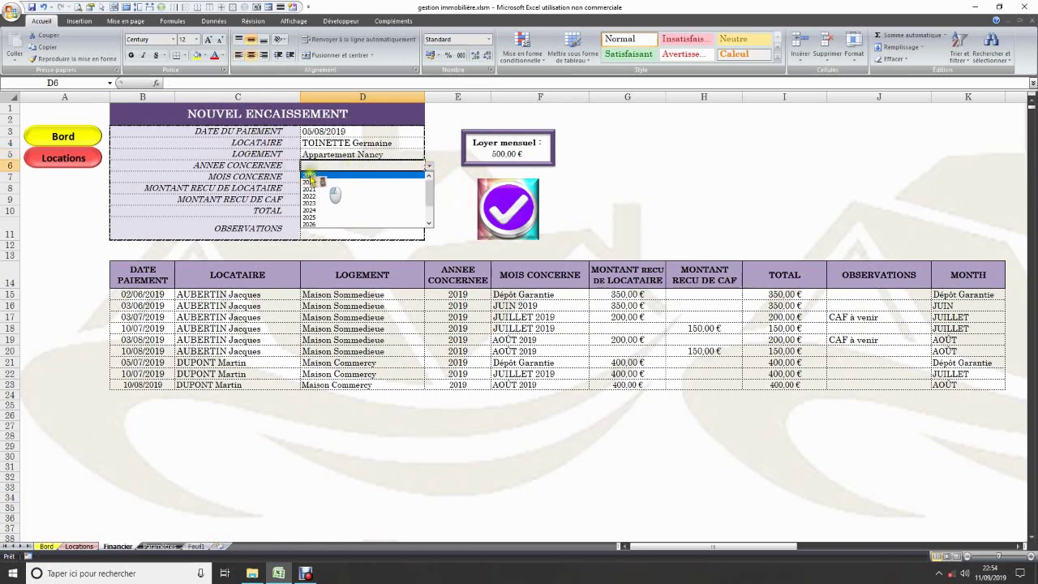
left_click(311, 176)
left_click(313, 175)
left_click(430, 177)
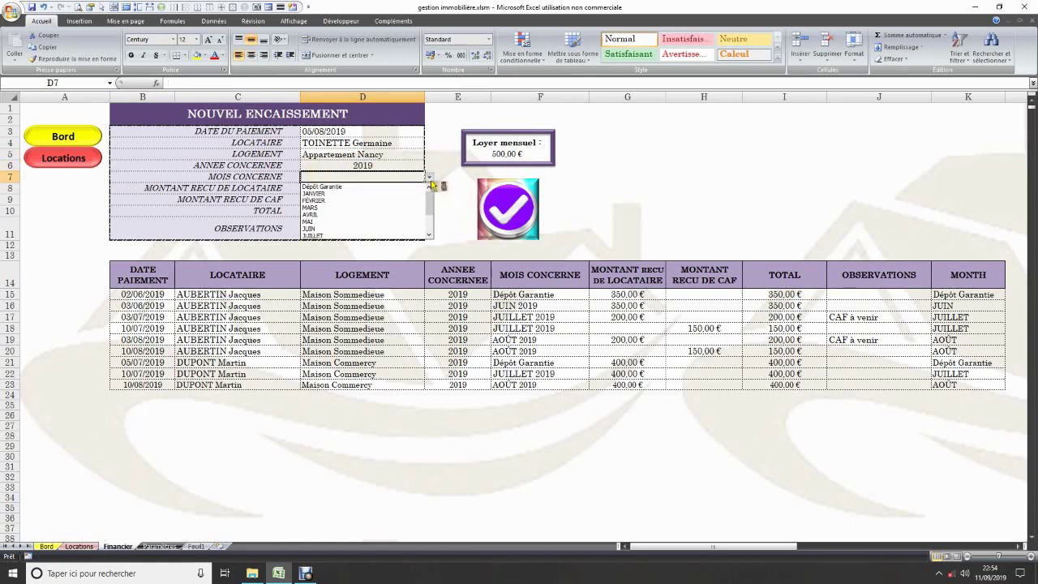
left_click(328, 188)
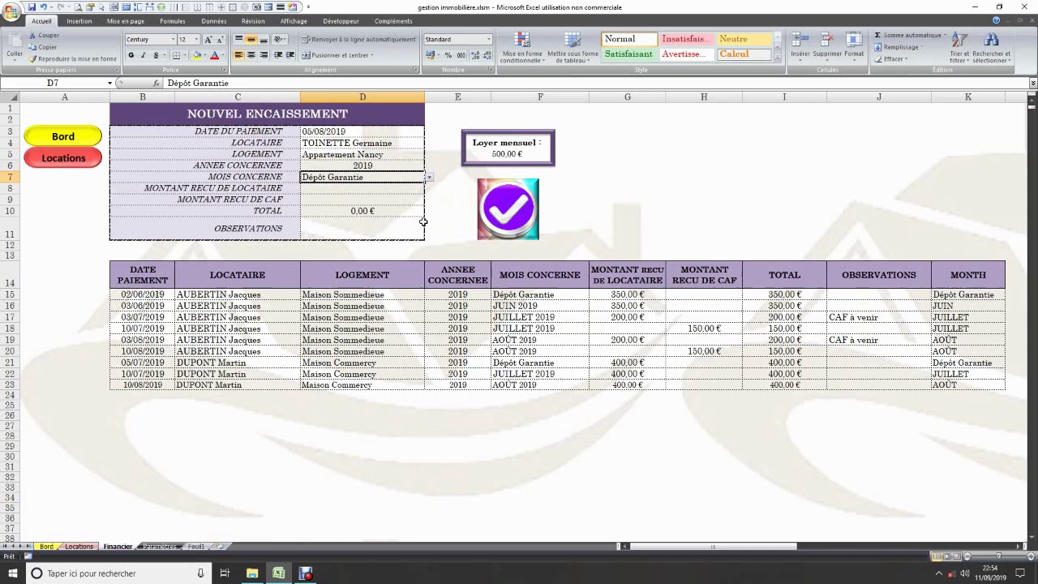
left_click(322, 189)
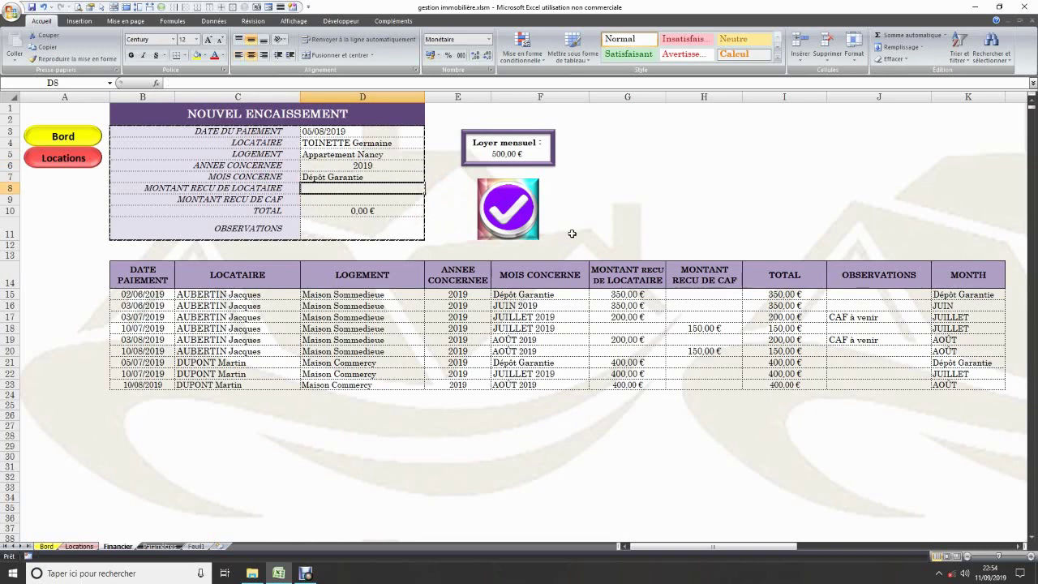
type("500")
key("Return")
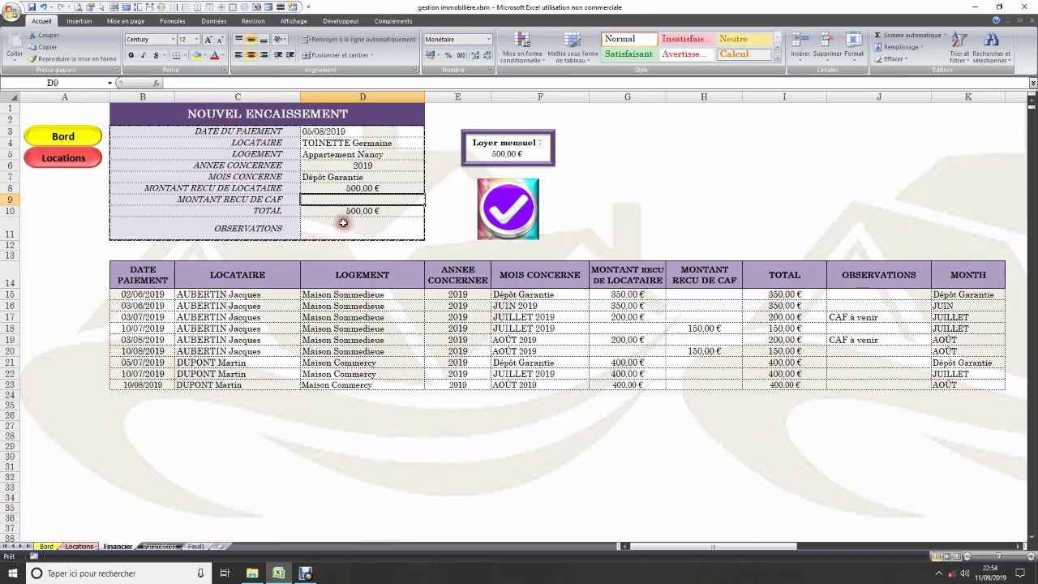
left_click(372, 211)
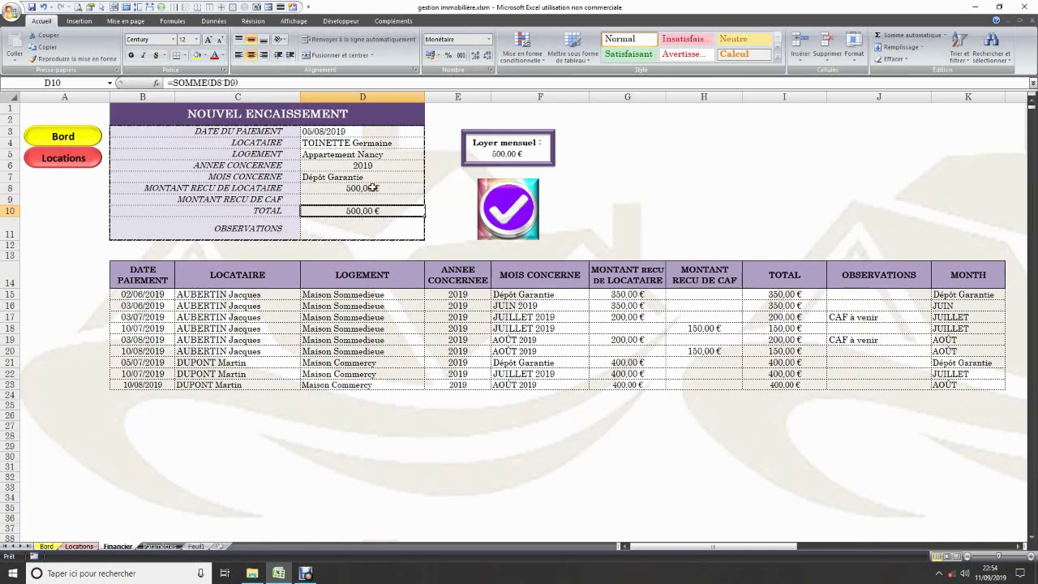
left_click(369, 190)
left_click(375, 202)
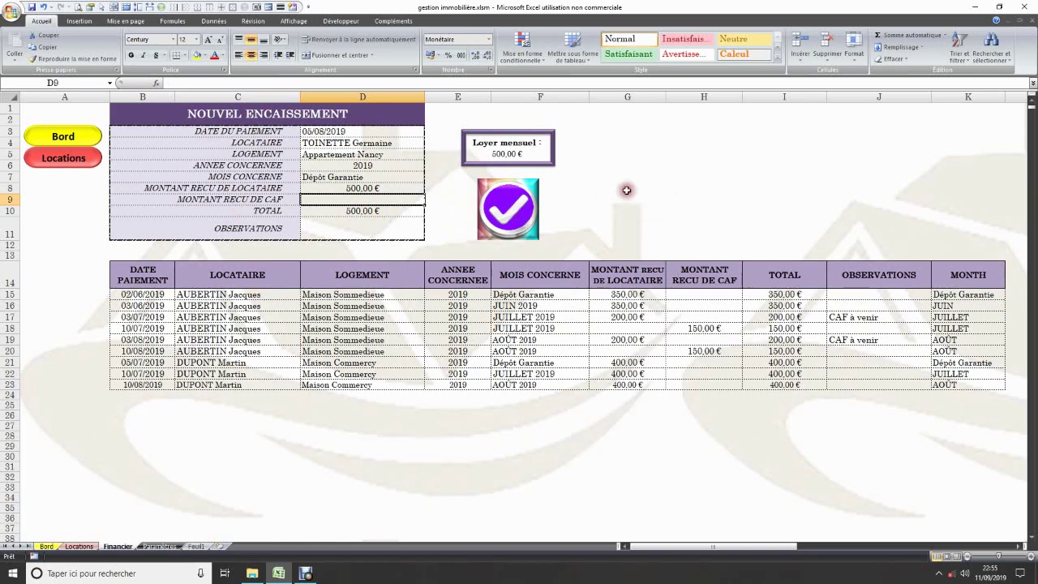
left_click(518, 154)
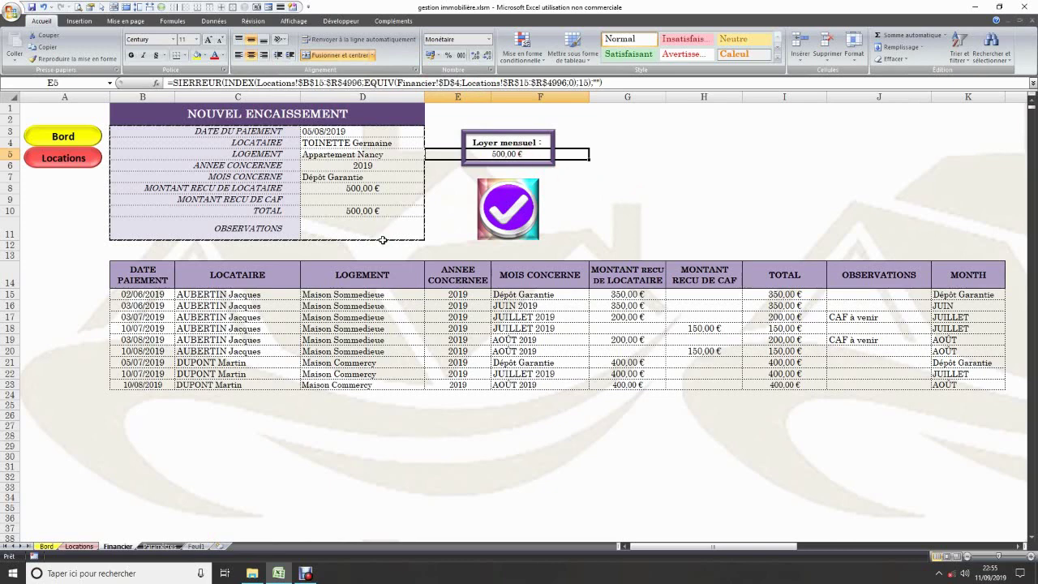
left_click(334, 144)
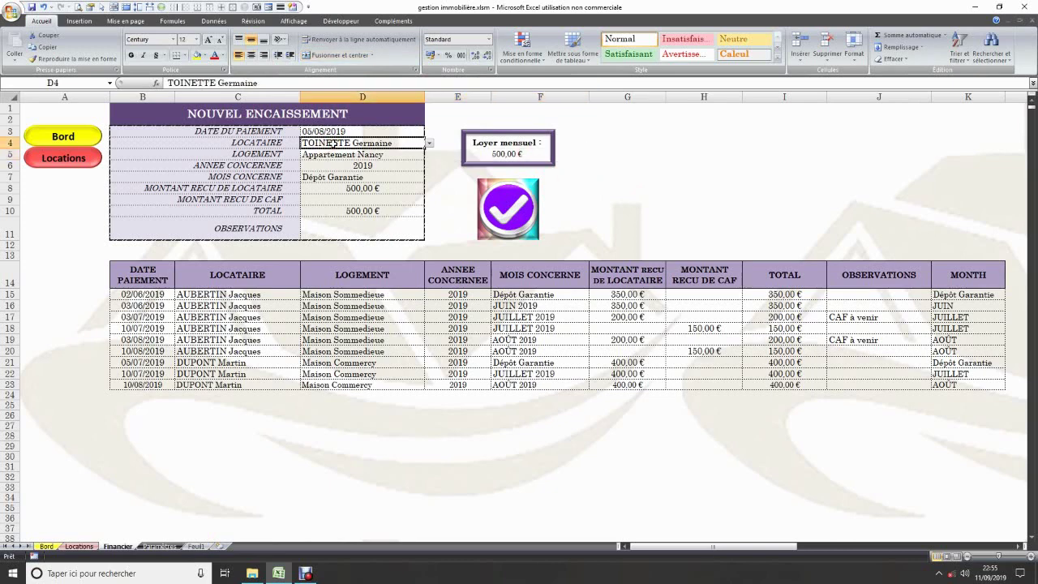
left_click(429, 144)
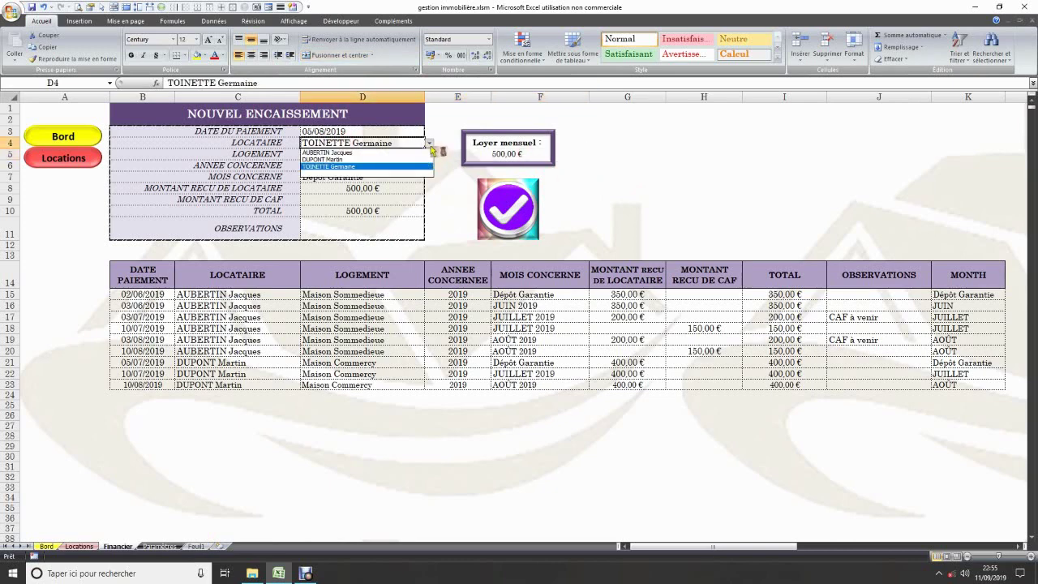
left_click(377, 168)
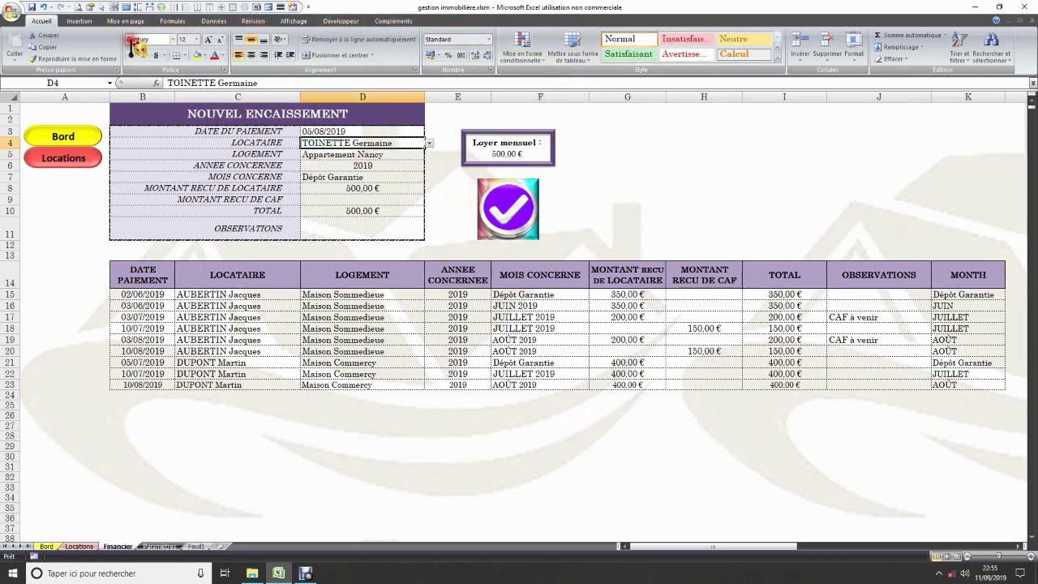
left_click(214, 20)
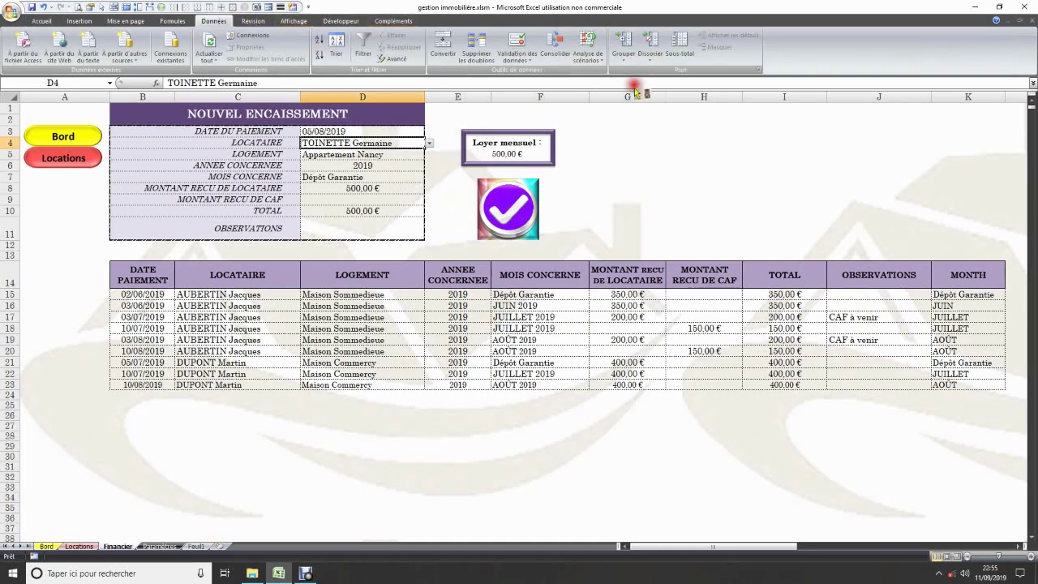
left_click(528, 53)
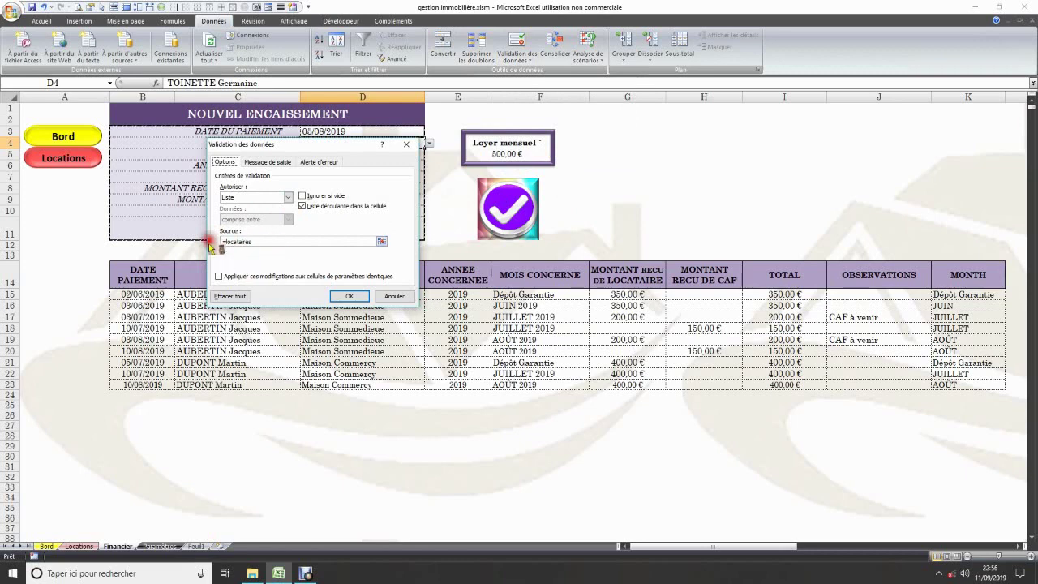
left_click(340, 297)
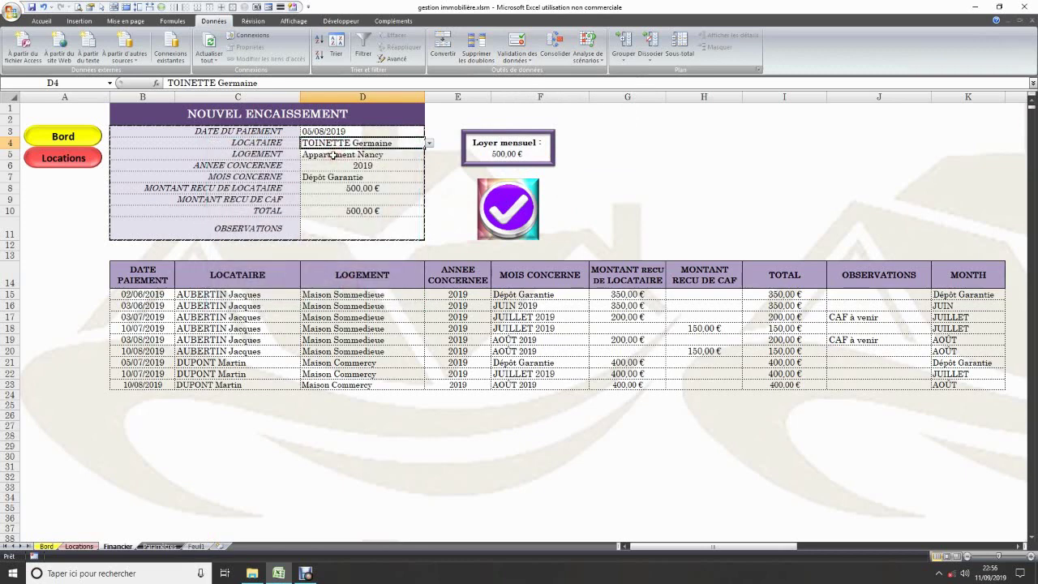
left_click(160, 546)
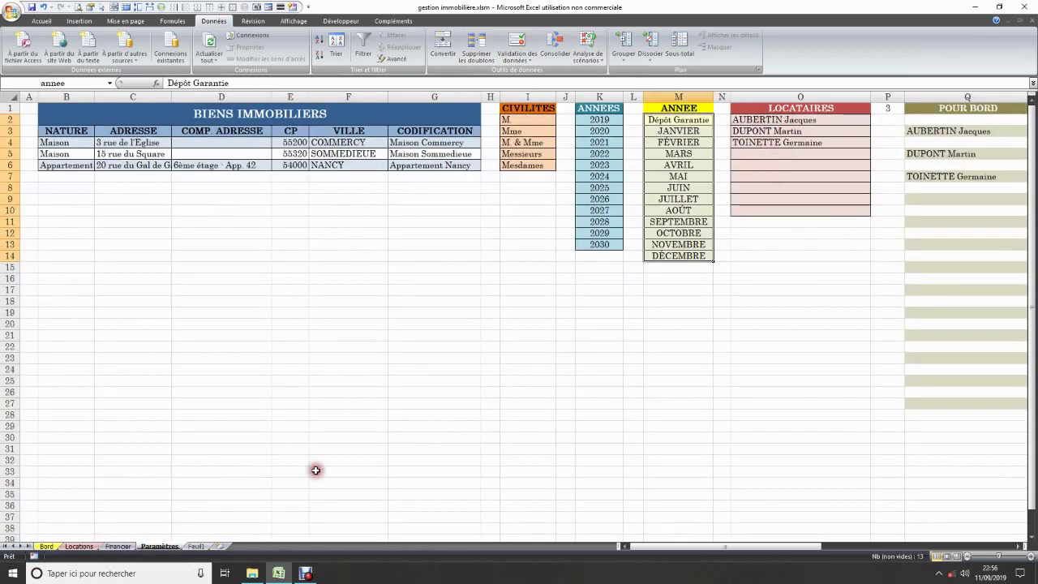
left_click(118, 546)
left_click(366, 154)
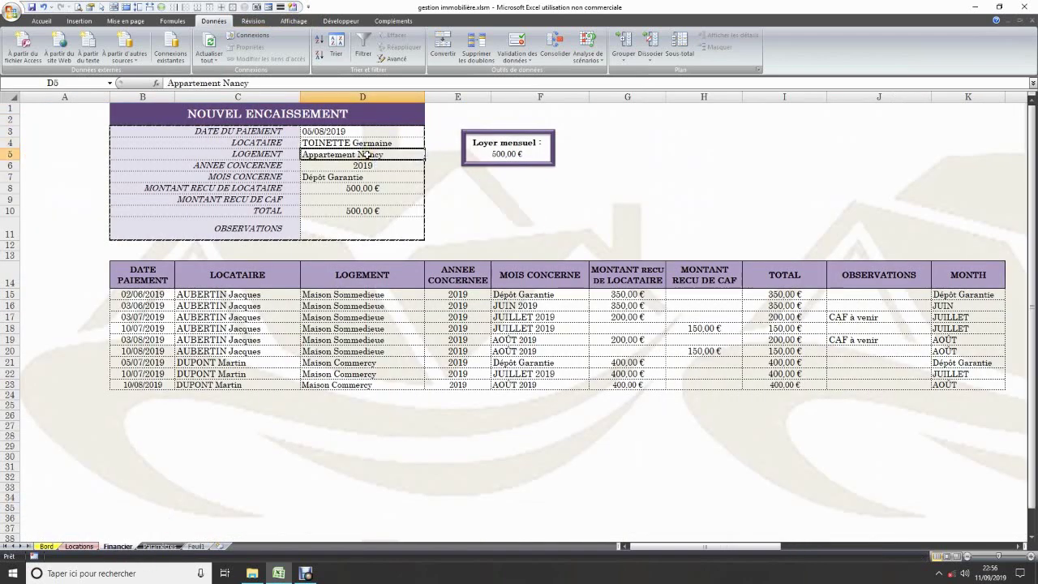
left_click(431, 155)
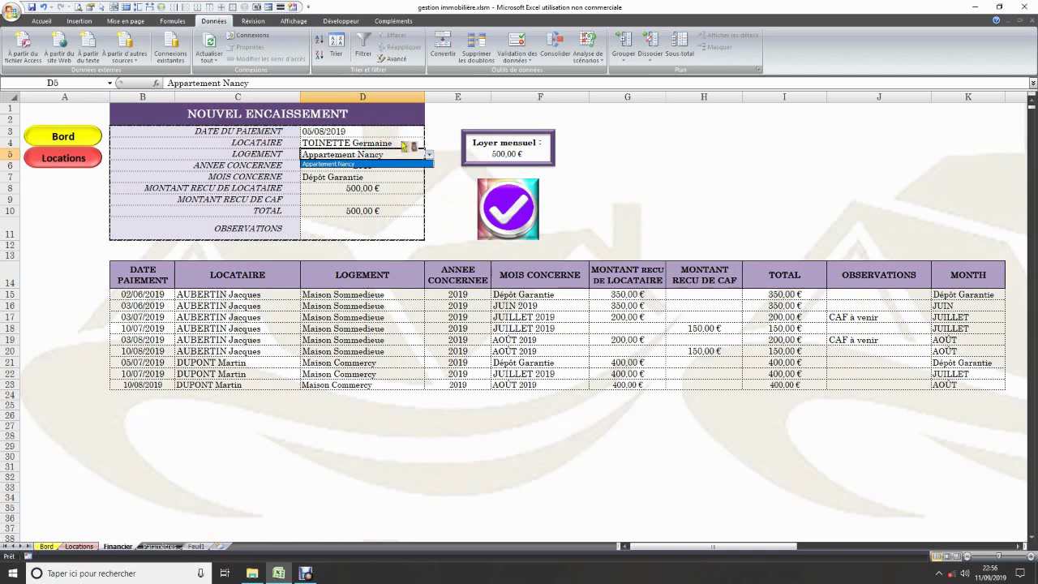
left_click(402, 142)
left_click(400, 165)
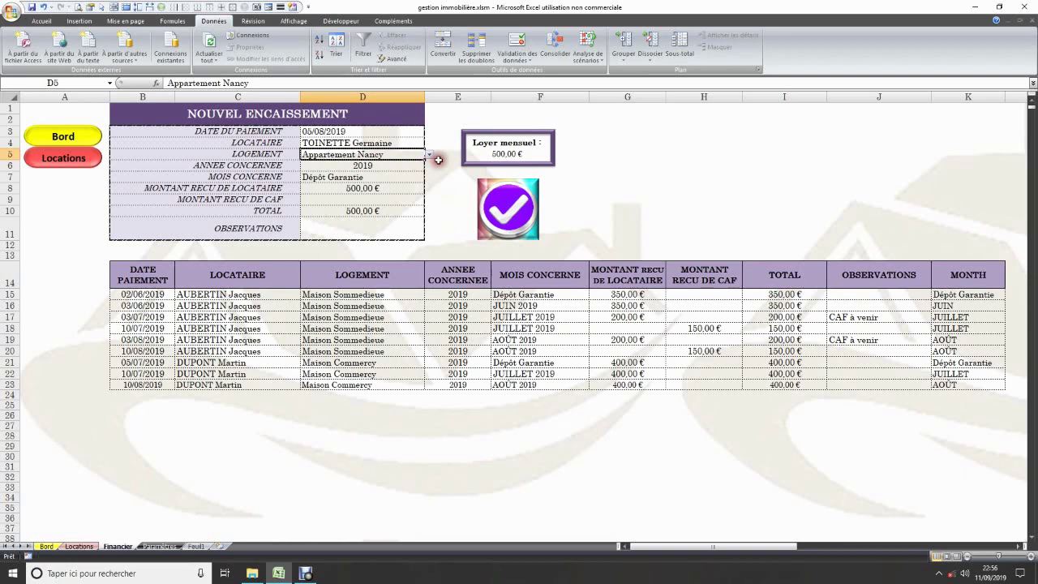
Step: On the Locations sheet, inspect AQ2's NOM COMPLET criterion =Financier!D4
left_click(394, 143)
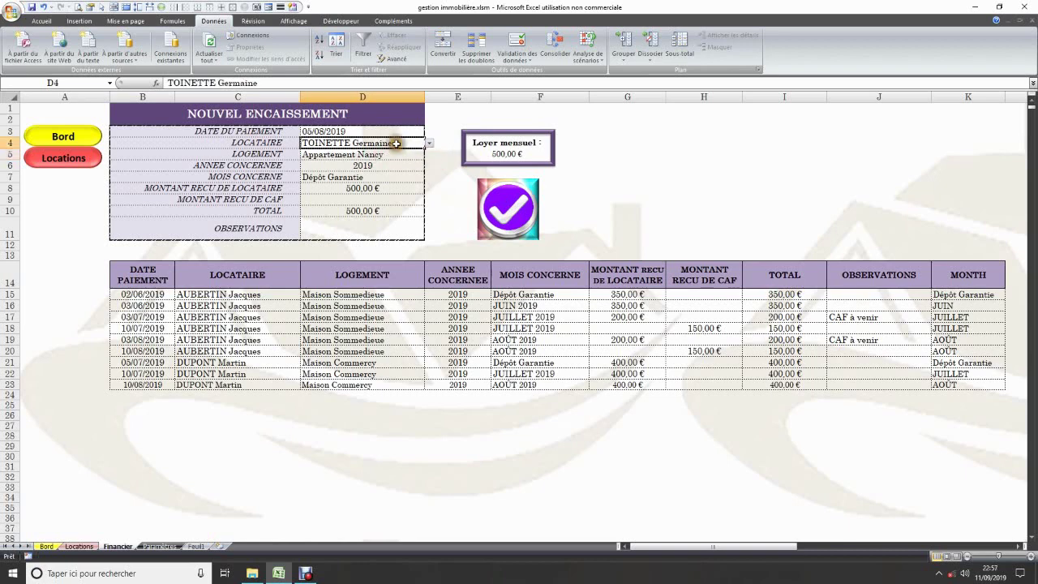
left_click(399, 154)
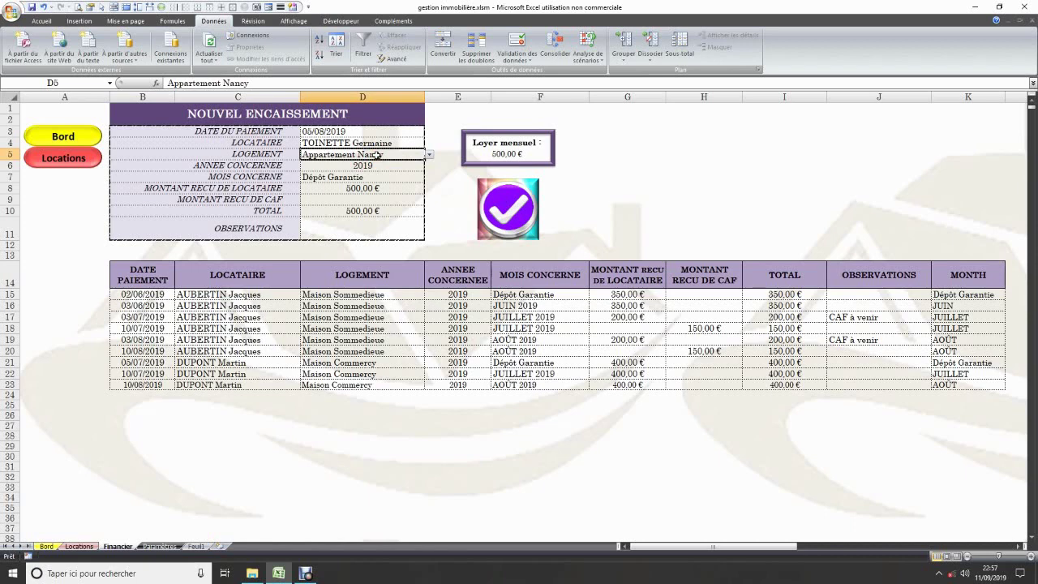
left_click(73, 548)
left_click(89, 549)
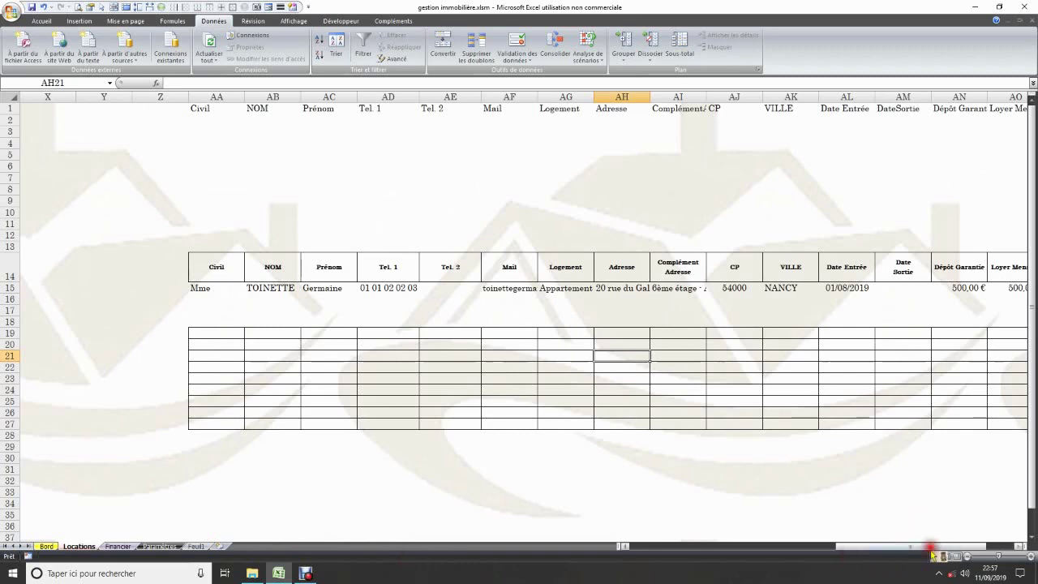
left_click_drag(922, 541, 957, 542)
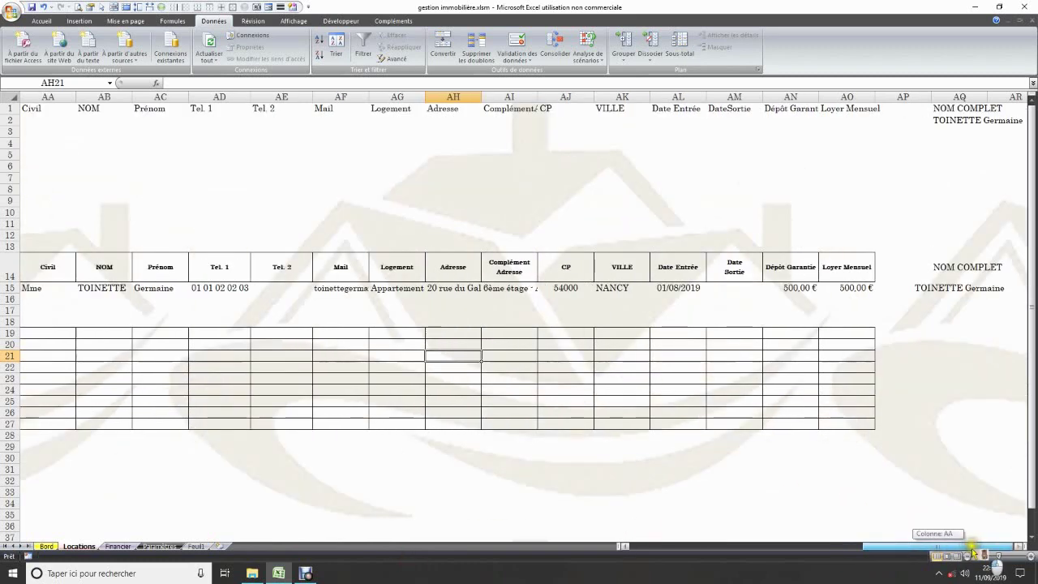
left_click(960, 106)
left_click(957, 120)
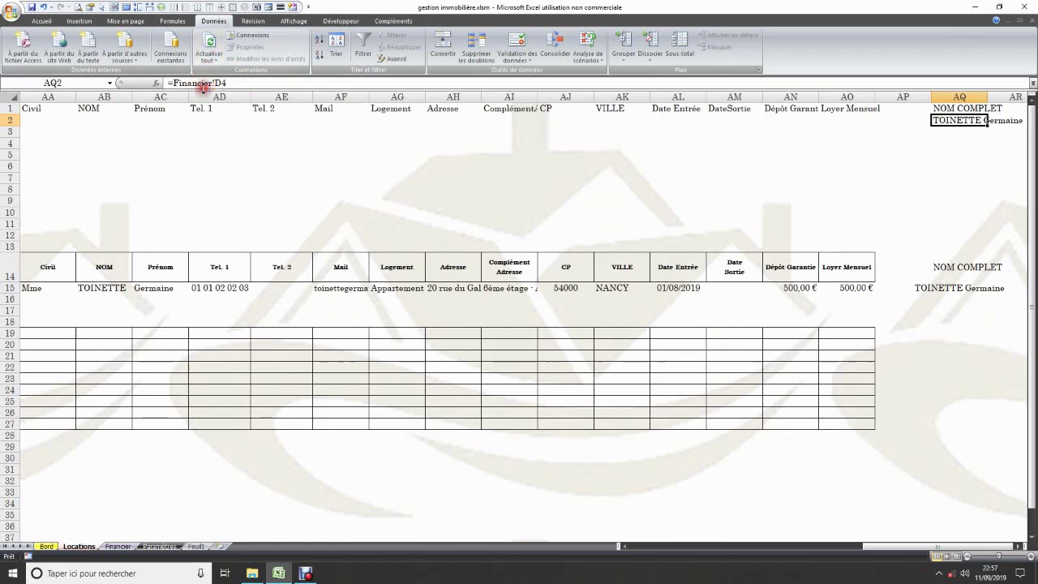
Step: Check Financier's tenant and housing cells D4 and D5, return to Locations, and open the VBA editor
left_click(118, 547)
left_click(369, 143)
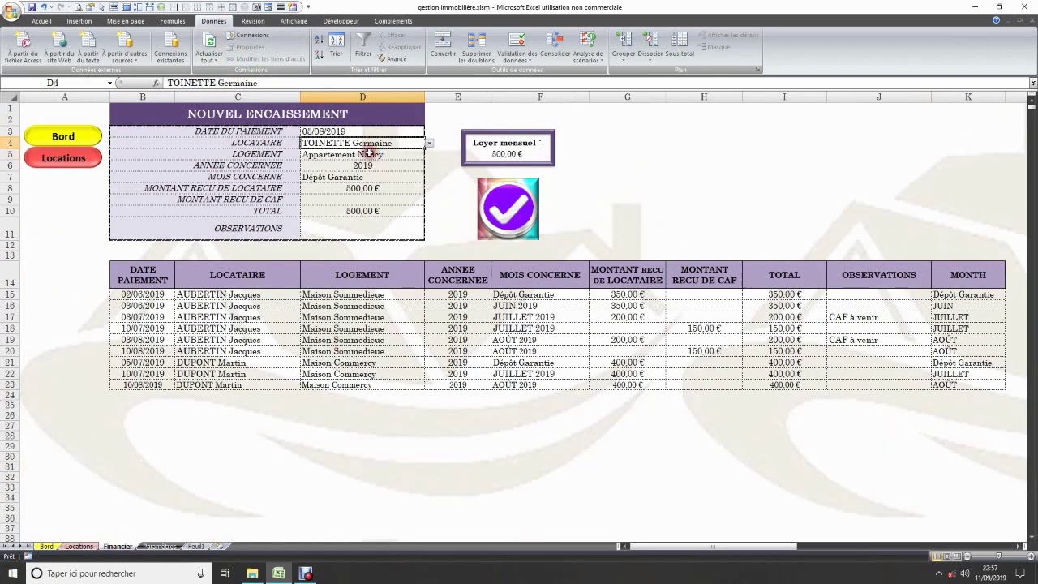
left_click(366, 158)
left_click(79, 546)
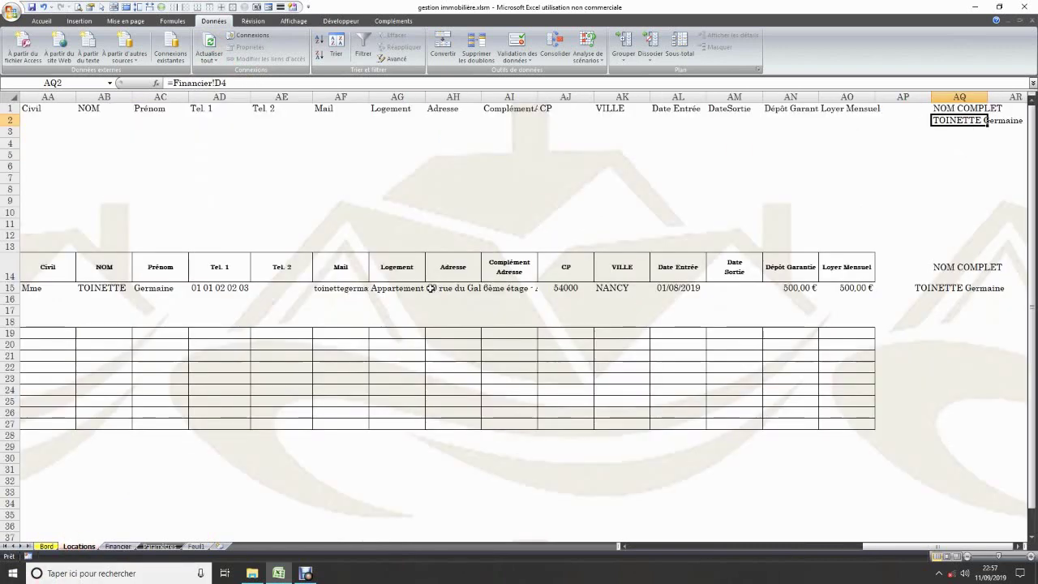
left_click_drag(940, 546, 859, 546)
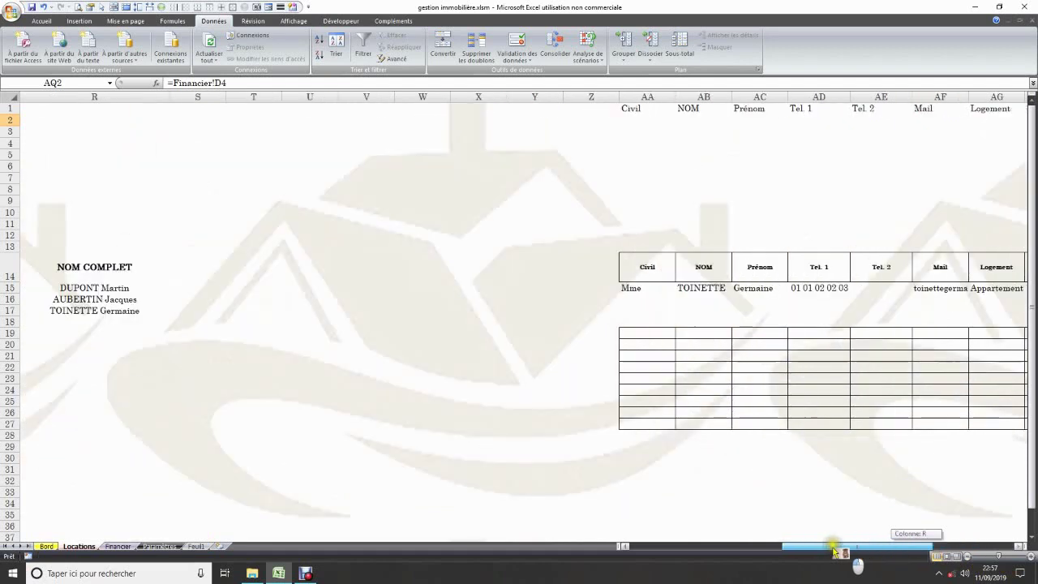
left_click(294, 6)
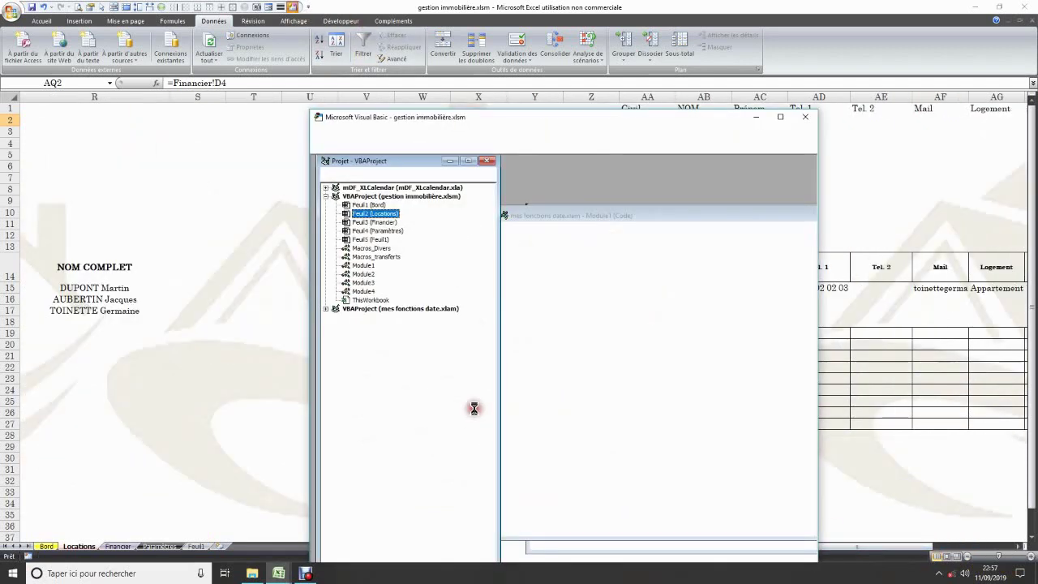
Step: Read the filtre_loca_locataire AdvancedFilter macro in Macros_Divers, then go back to the Locations sheet
left_click(780, 116)
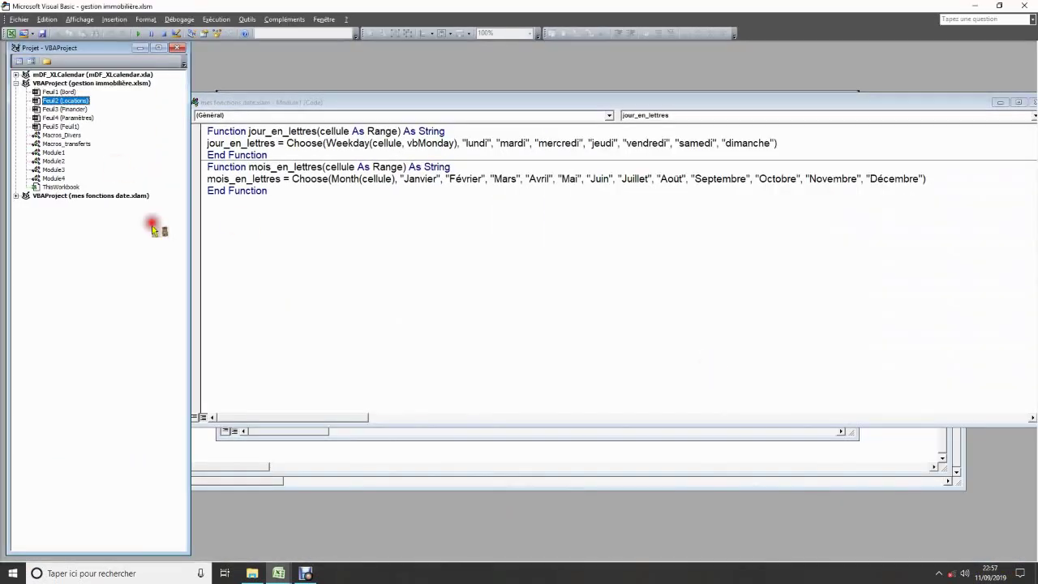
left_click(969, 104)
left_click(978, 111)
left_click(17, 195)
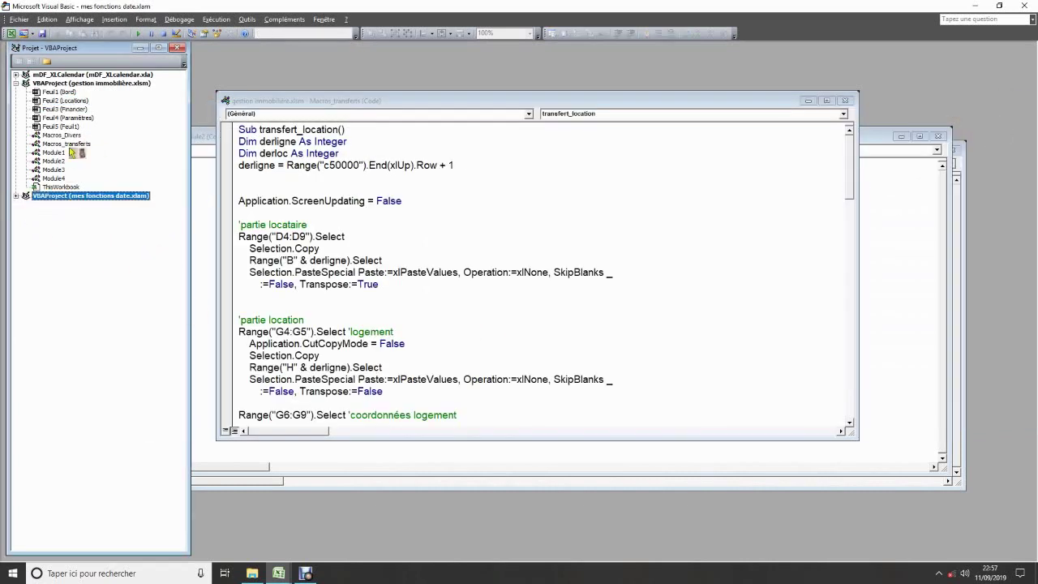
left_click_drag(70, 150, 76, 140)
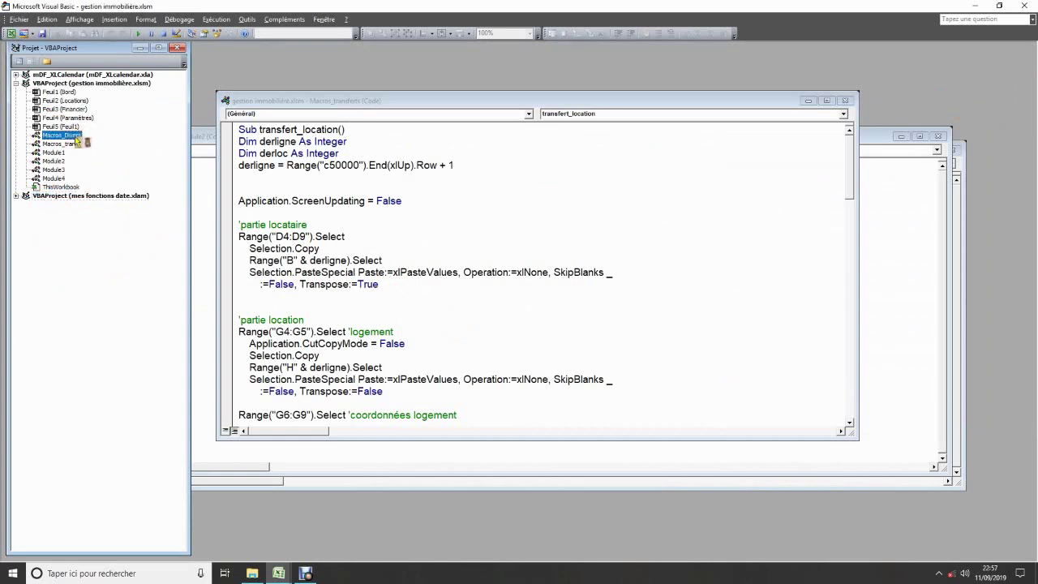
double_click(77, 137)
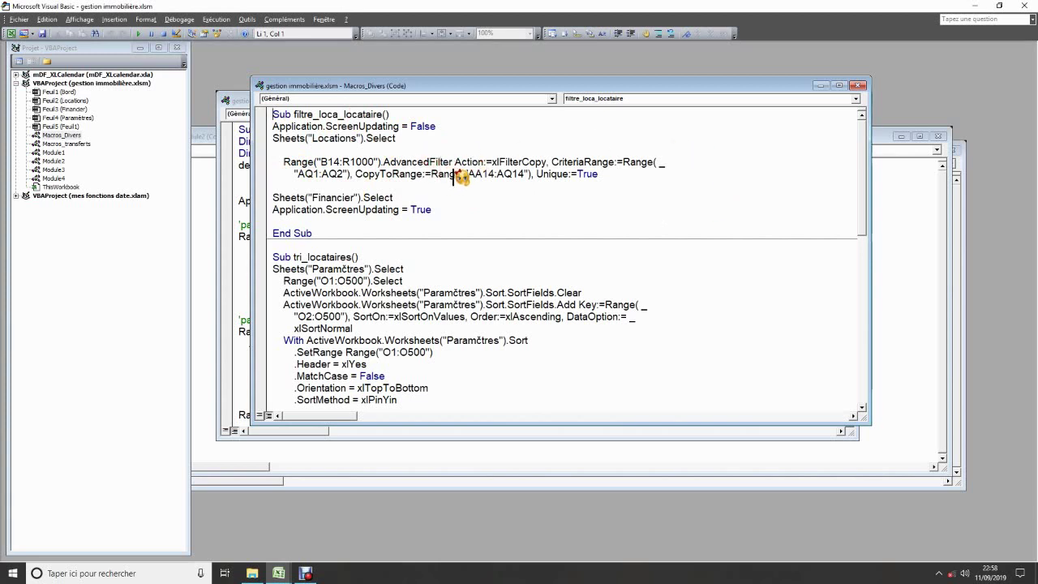
left_click(11, 35)
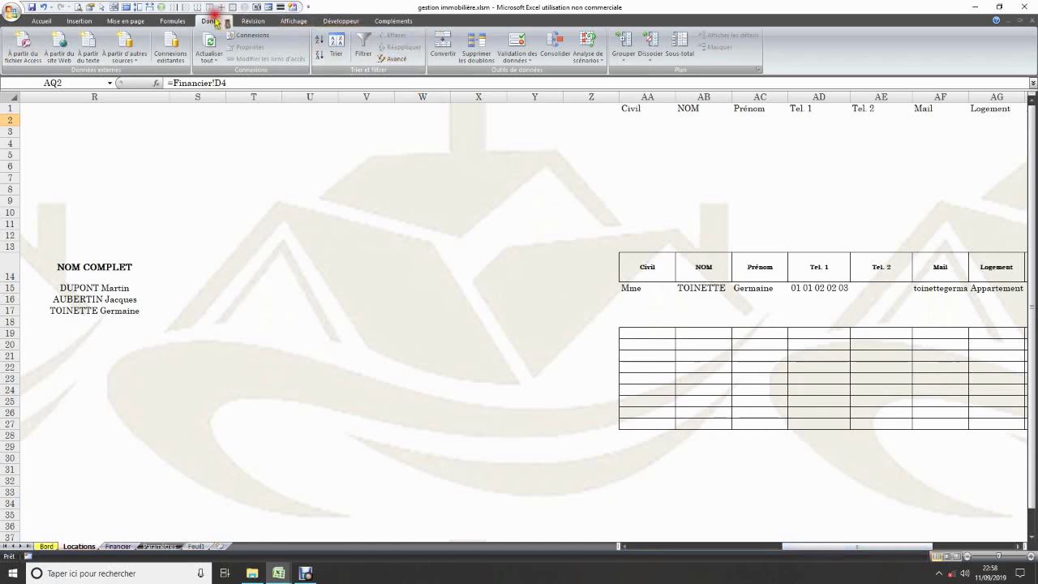
Step: Set up an advanced filter that copies elsewhere, using the Locations list range and AQ1:AQ2 criteria
left_click(402, 63)
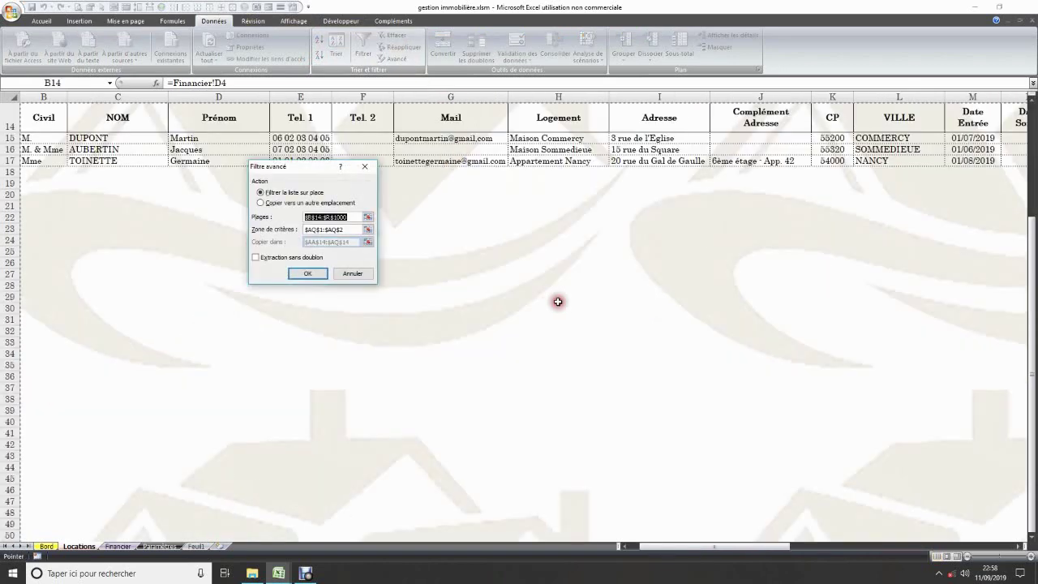
left_click(276, 203)
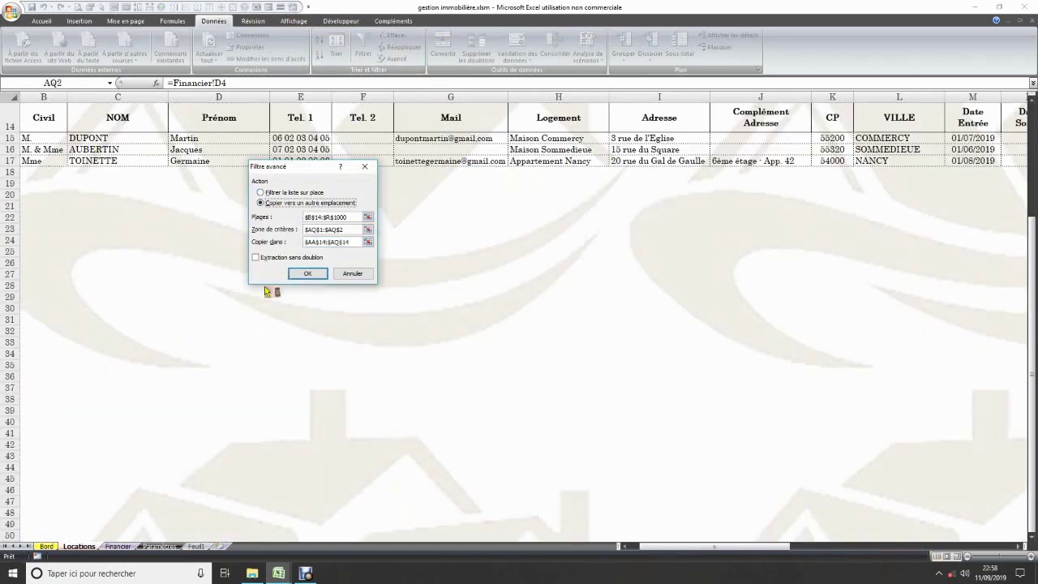
left_click(367, 217)
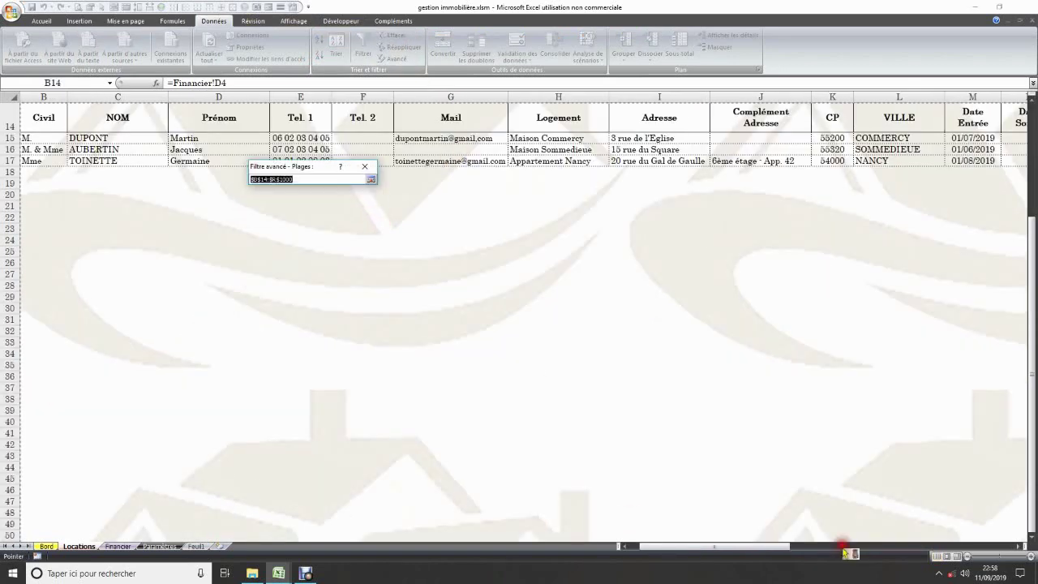
left_click_drag(764, 546, 753, 546)
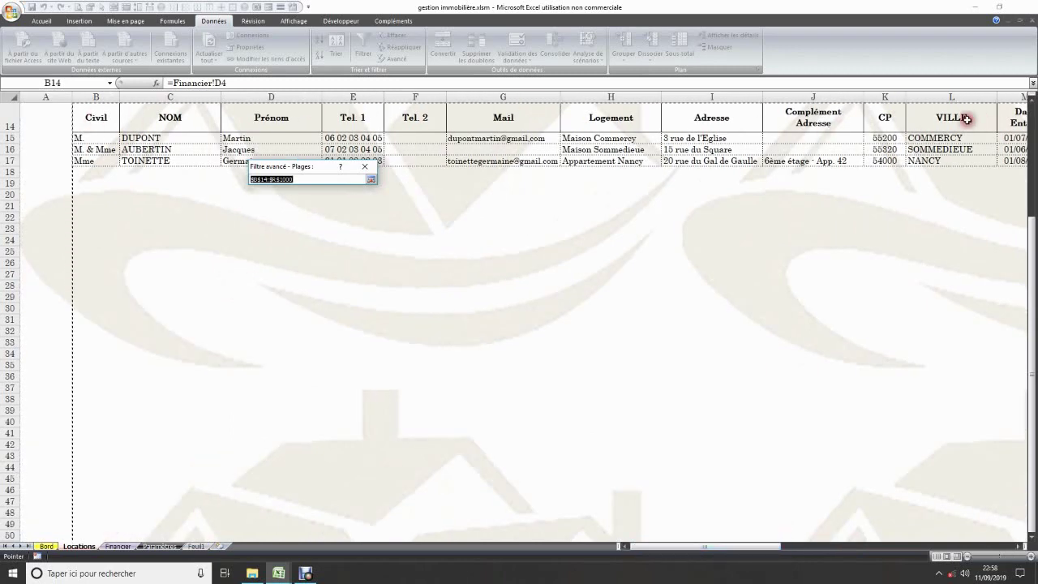
left_click_drag(754, 546, 817, 554)
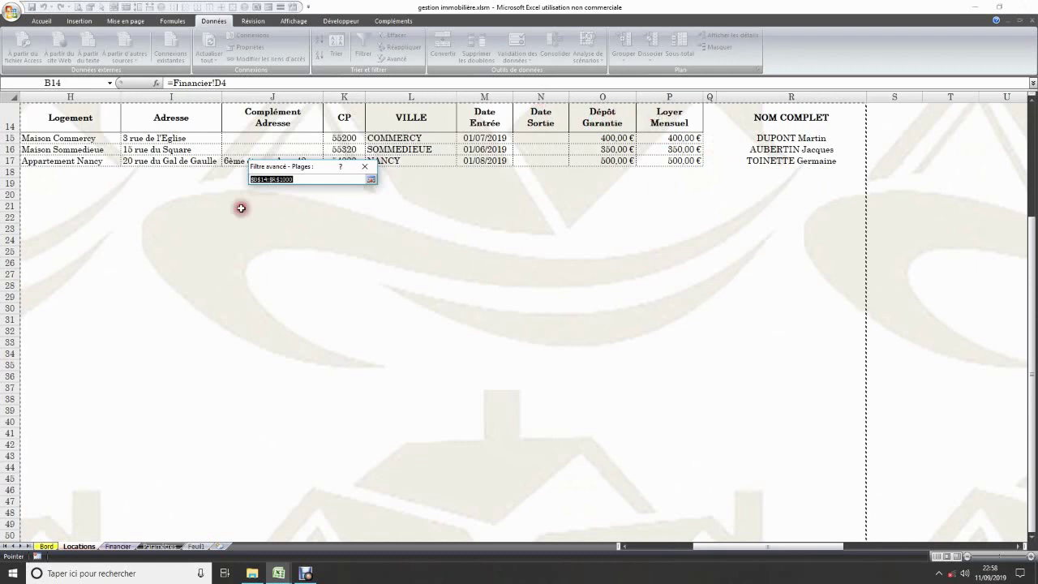
left_click(371, 178)
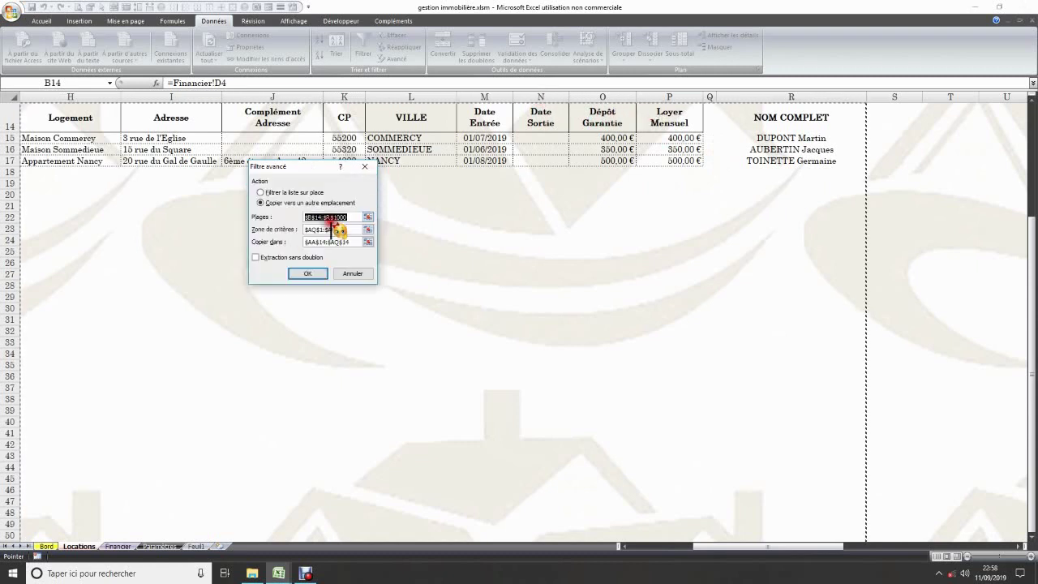
left_click(365, 230)
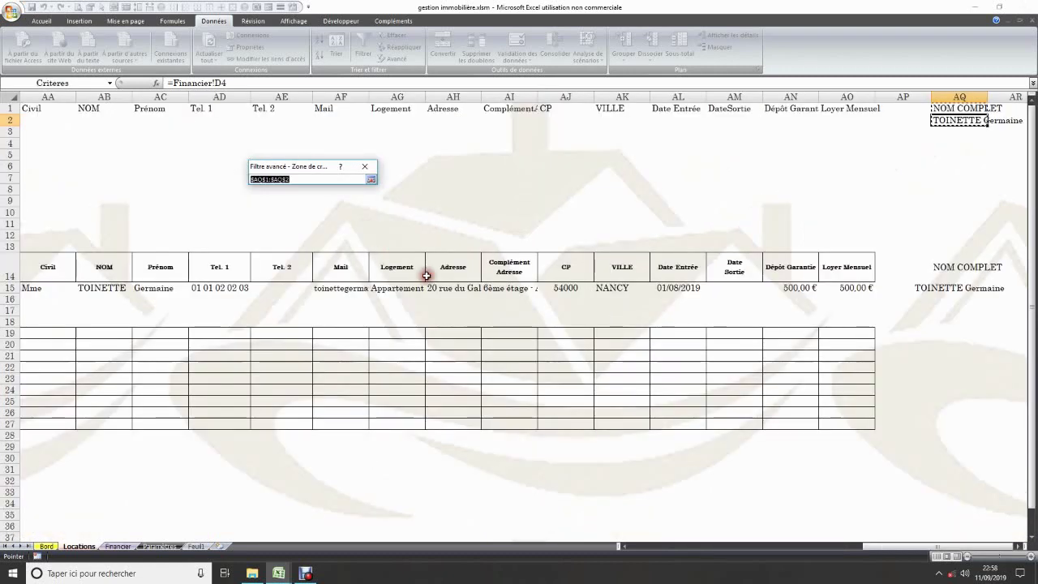
left_click(959, 107)
left_click_drag(959, 108, 964, 120)
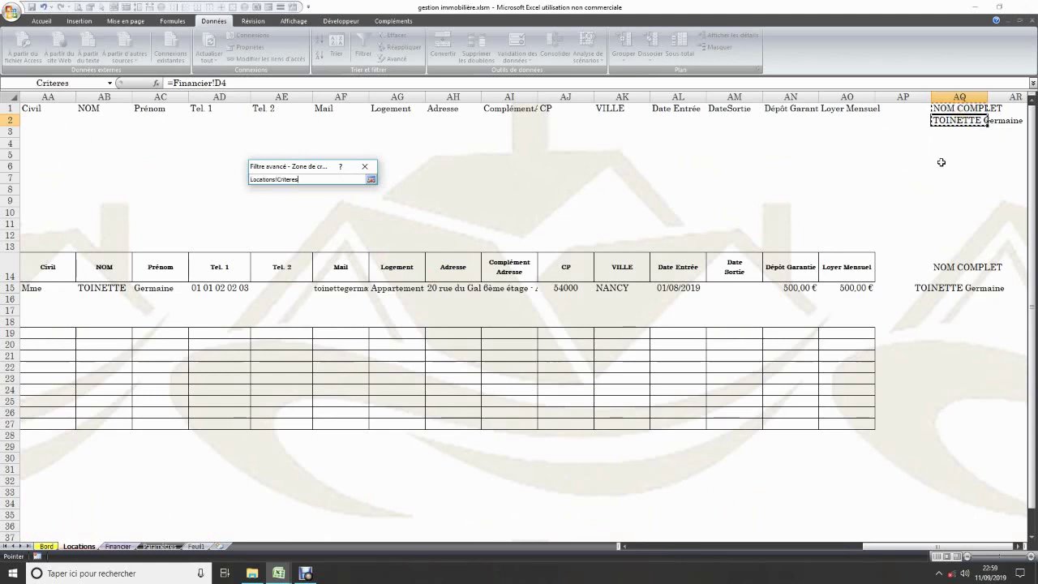
left_click(370, 178)
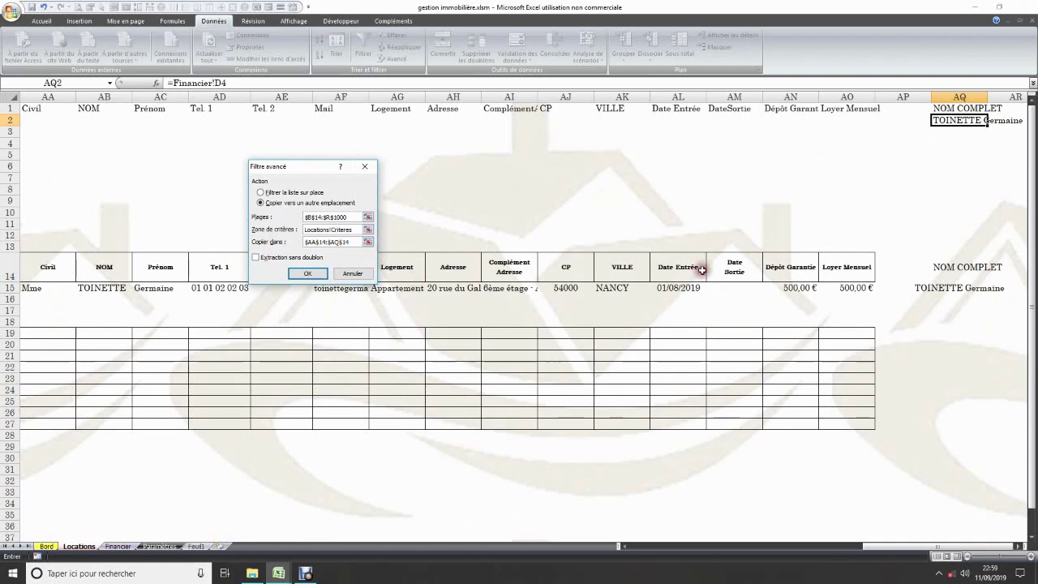
Step: Extract unique records to the row 14 headers, and check the Appartement Nancy row in AG15
left_click(366, 246)
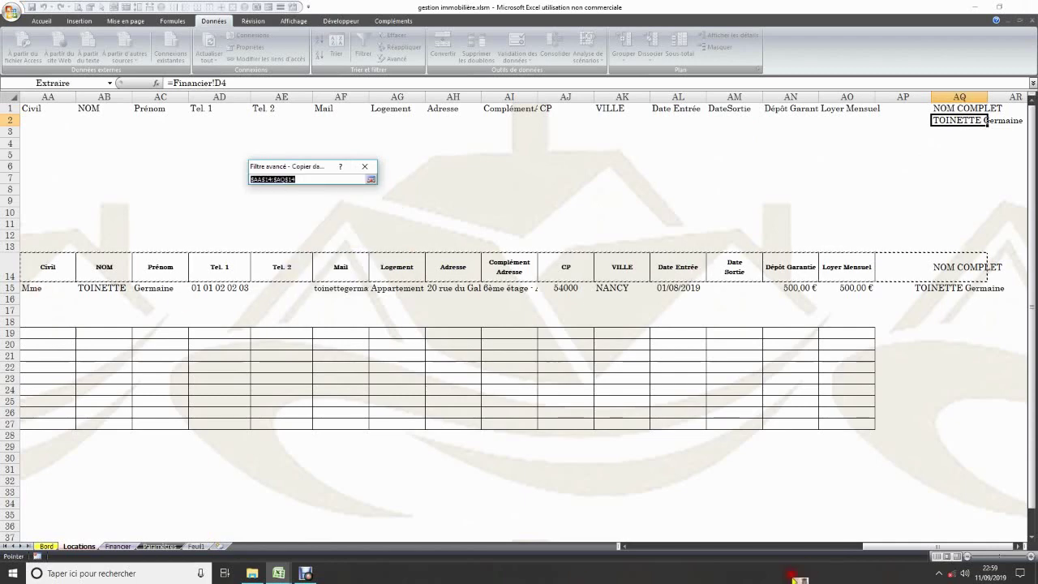
left_click_drag(892, 546, 859, 551)
left_click_drag(238, 268, 997, 270)
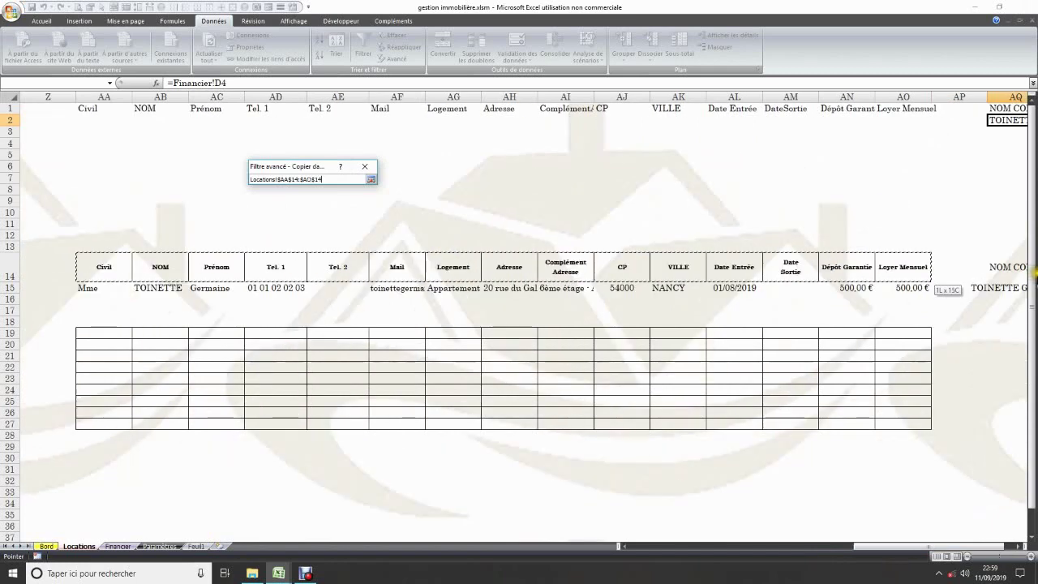
left_click(370, 178)
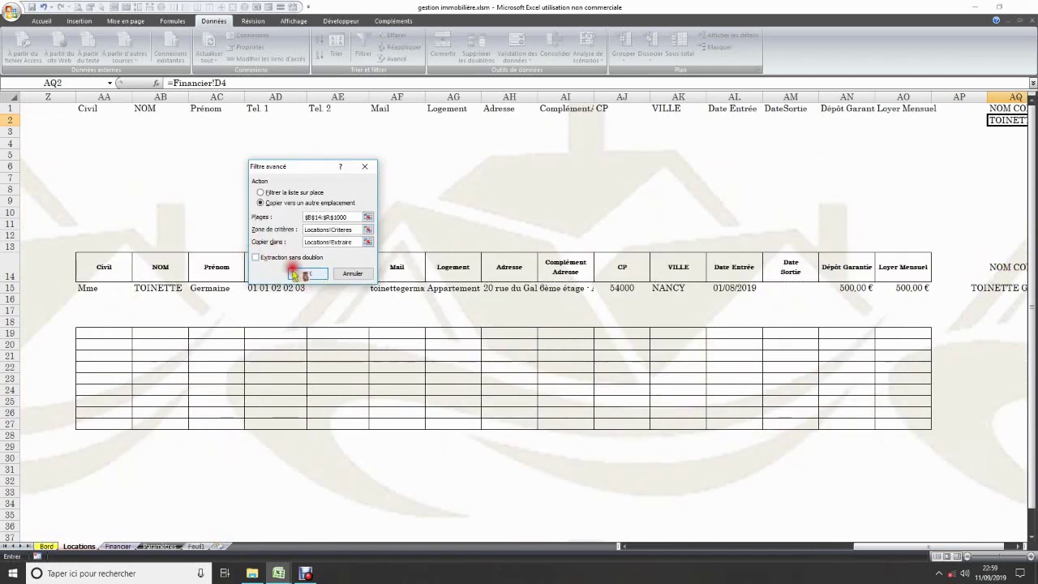
left_click(255, 257)
left_click(308, 275)
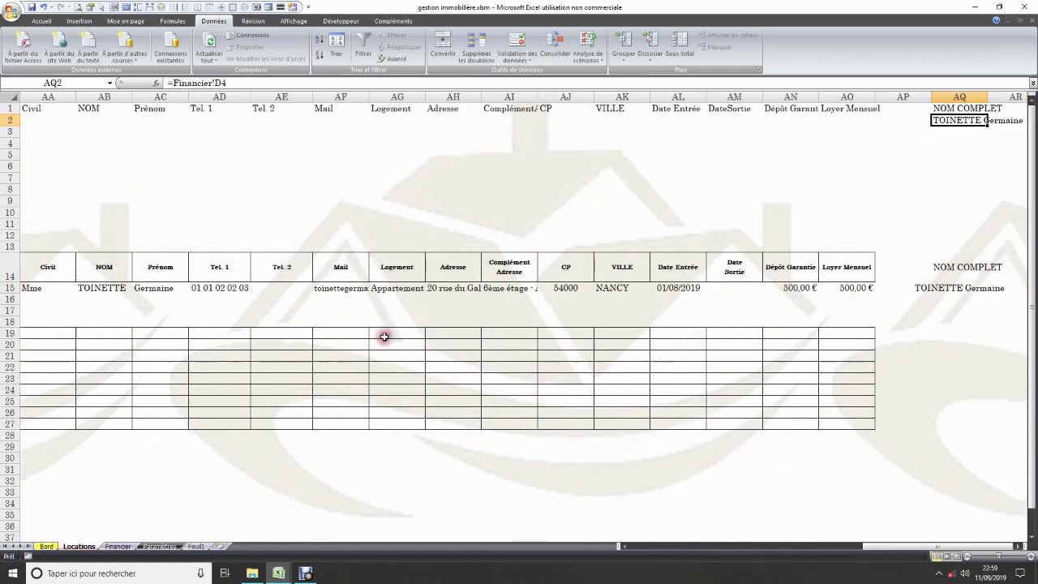
left_click(383, 289)
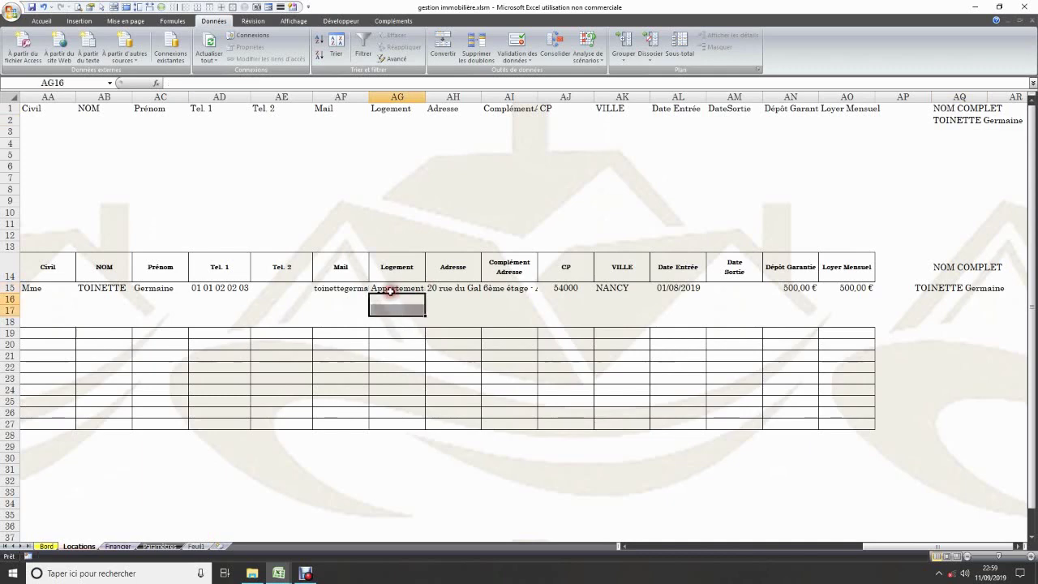
left_click_drag(388, 295, 399, 308)
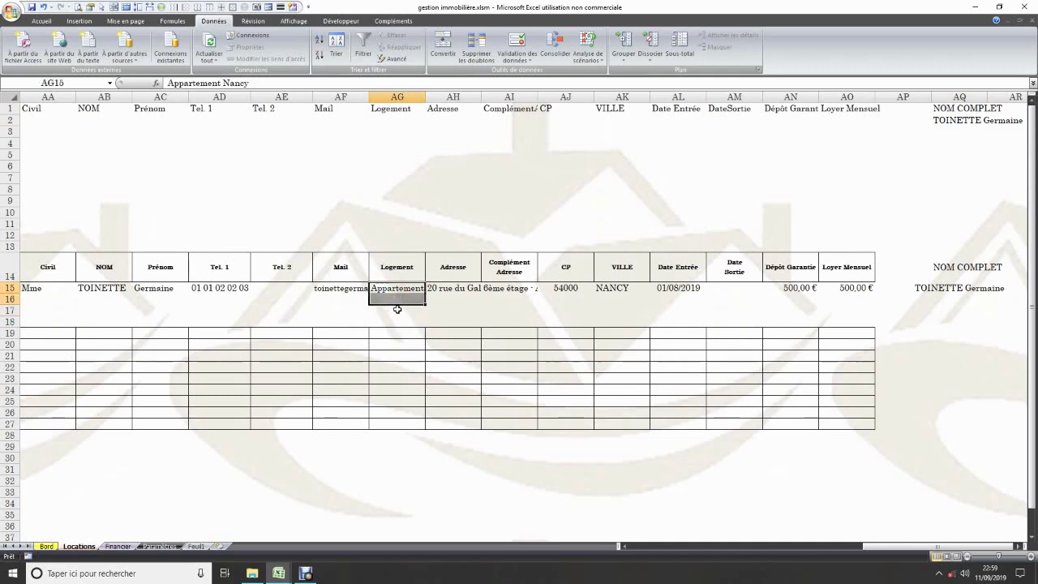
left_click(401, 289)
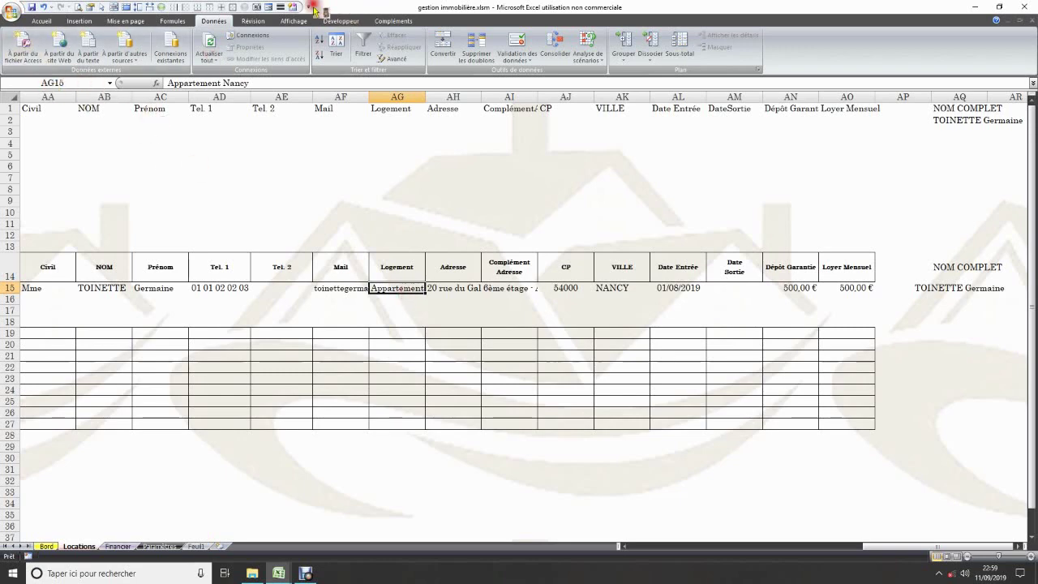
left_click(184, 25)
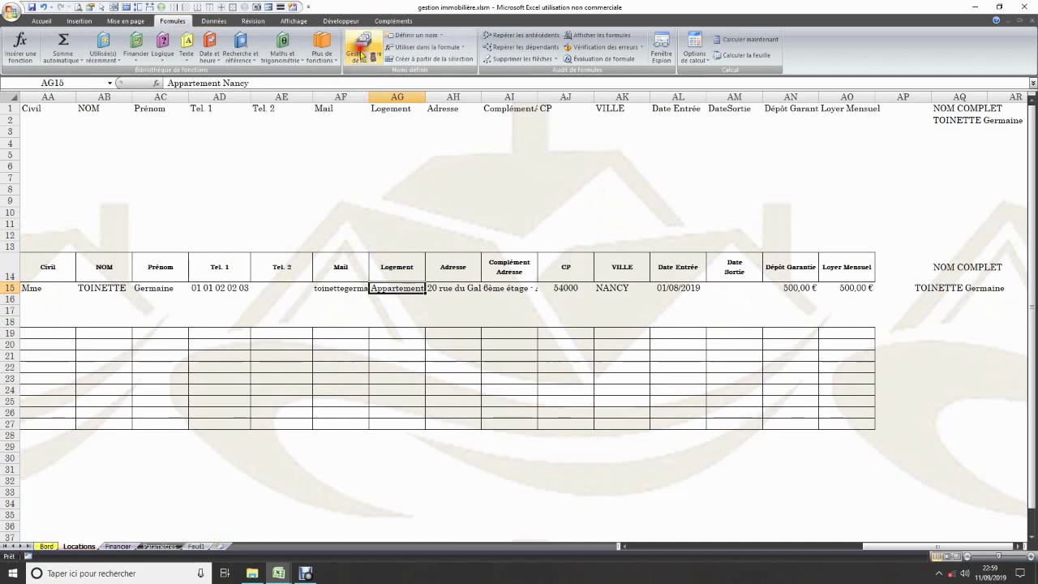
left_click(363, 48)
left_click(243, 277)
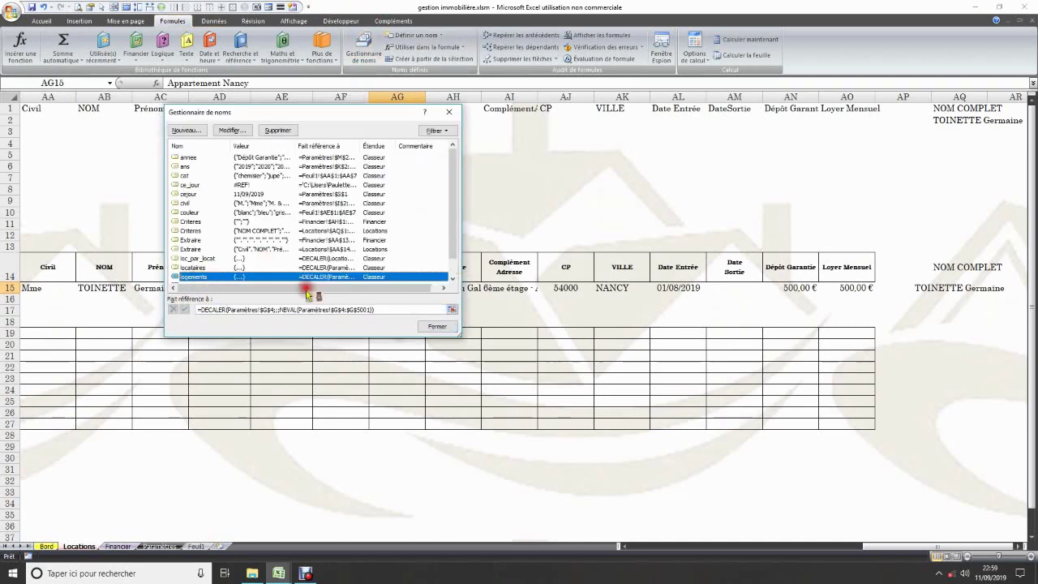
left_click(452, 309)
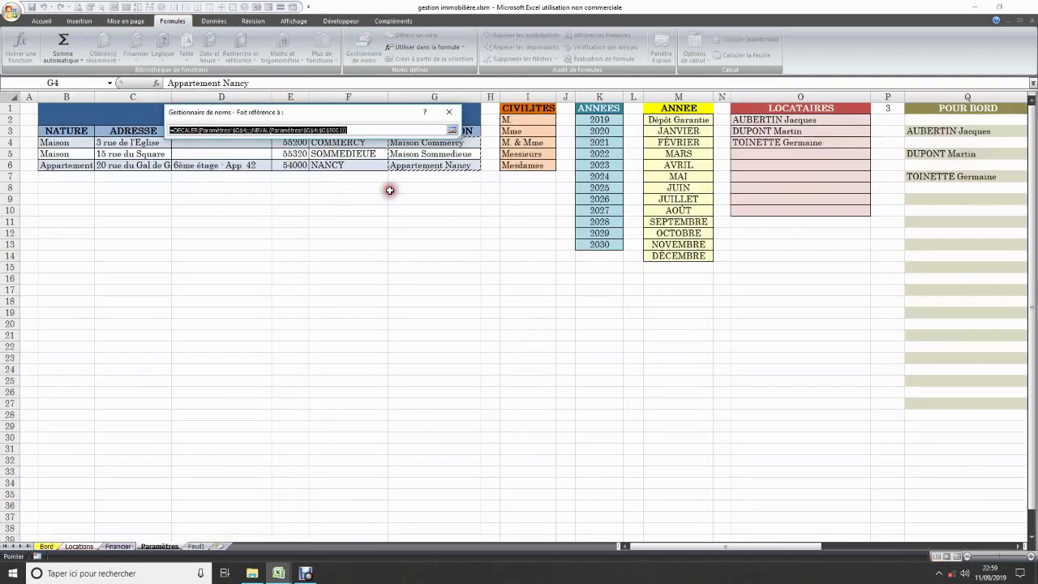
left_click(452, 132)
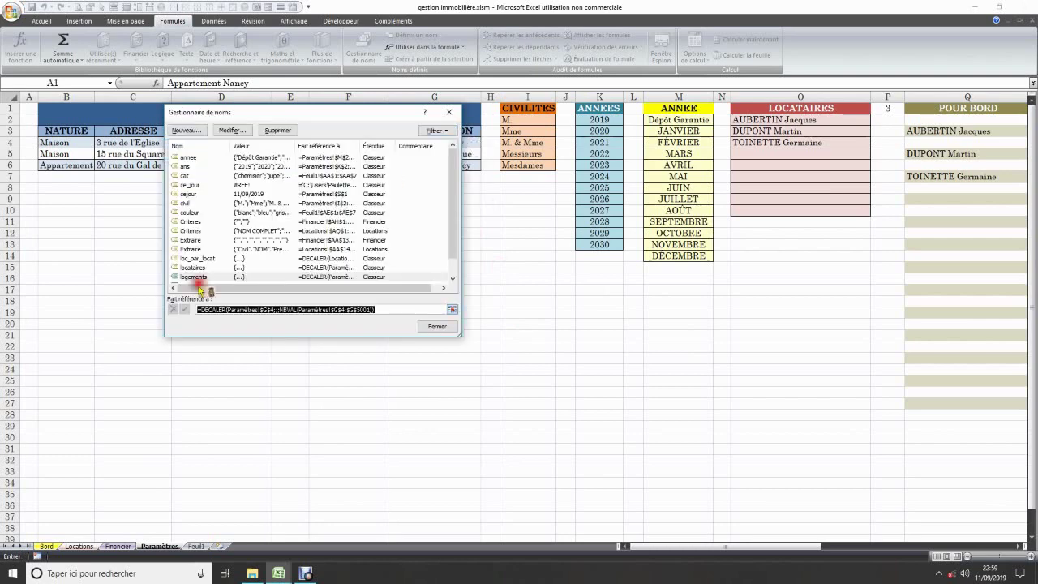
left_click(201, 258)
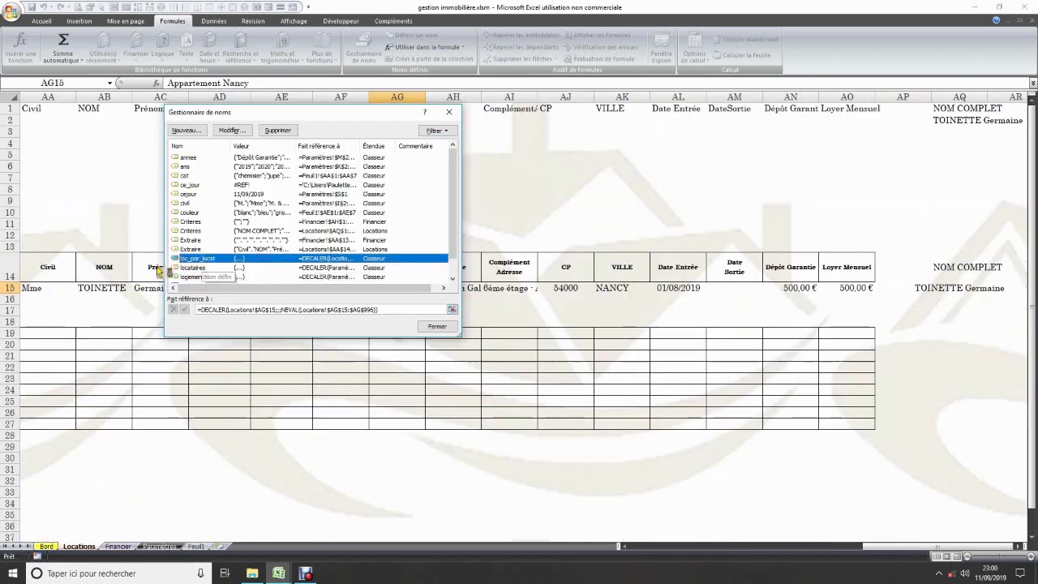
left_click(452, 309)
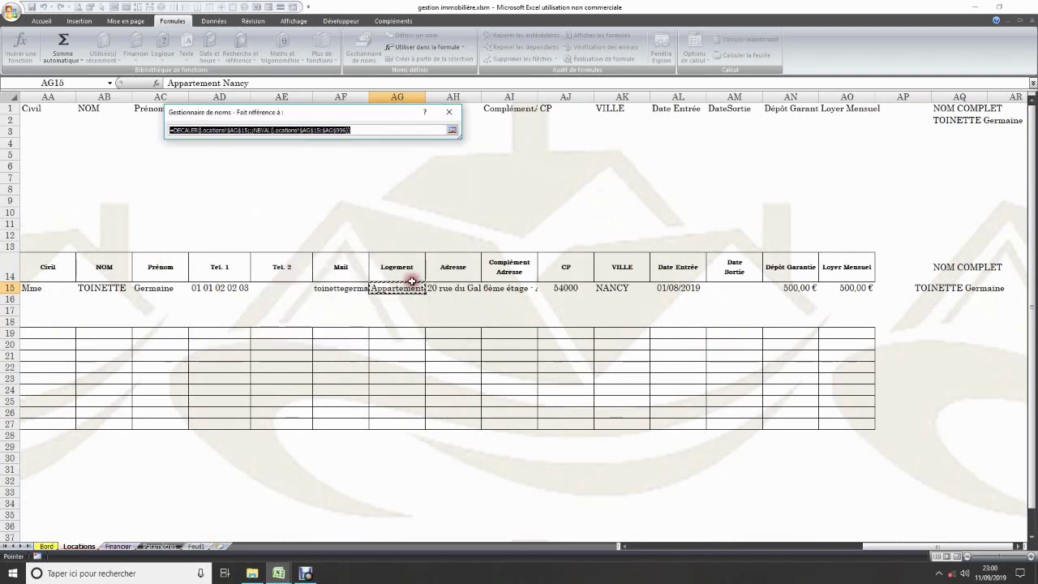
left_click(417, 113)
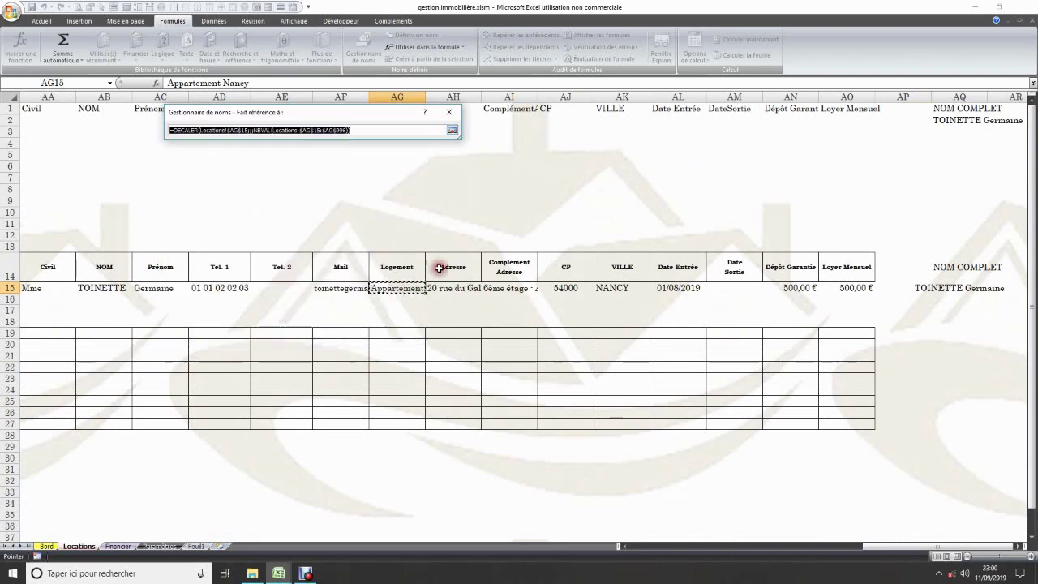
left_click(452, 131)
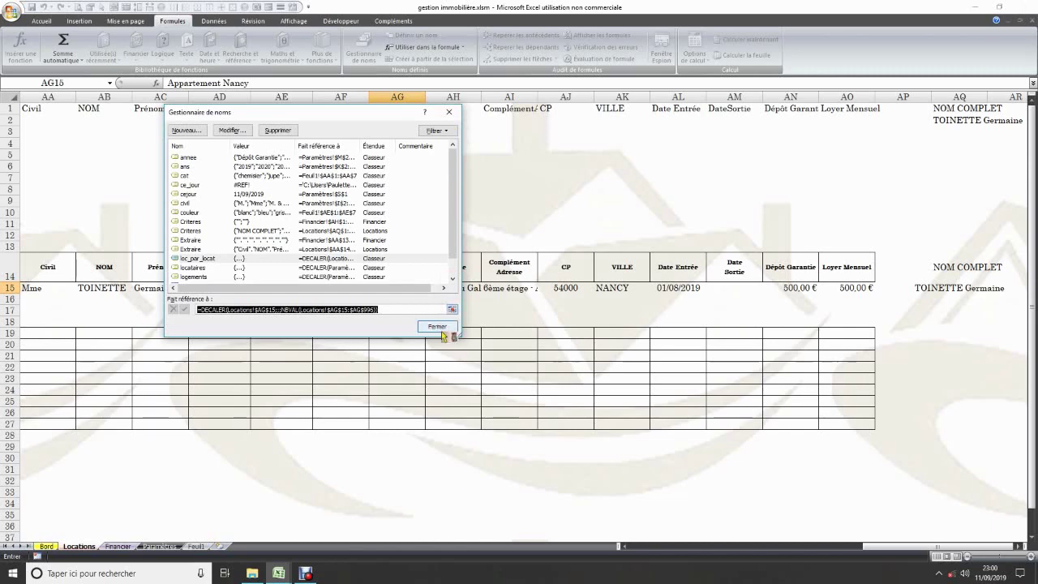
left_click(438, 326)
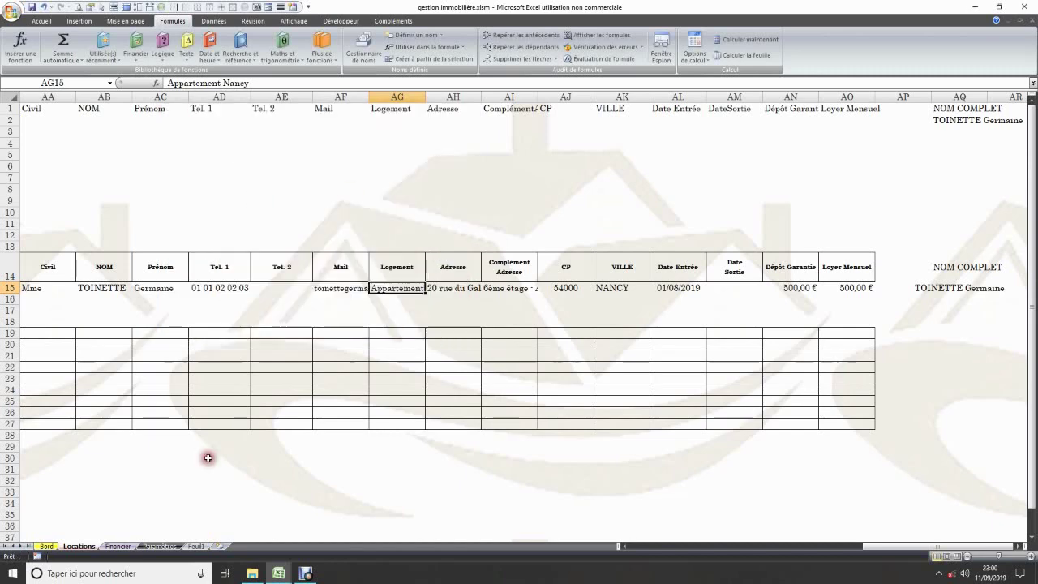
Step: On the Financier sheet, keep Appartement Nancy as the D5 lodging
left_click(118, 547)
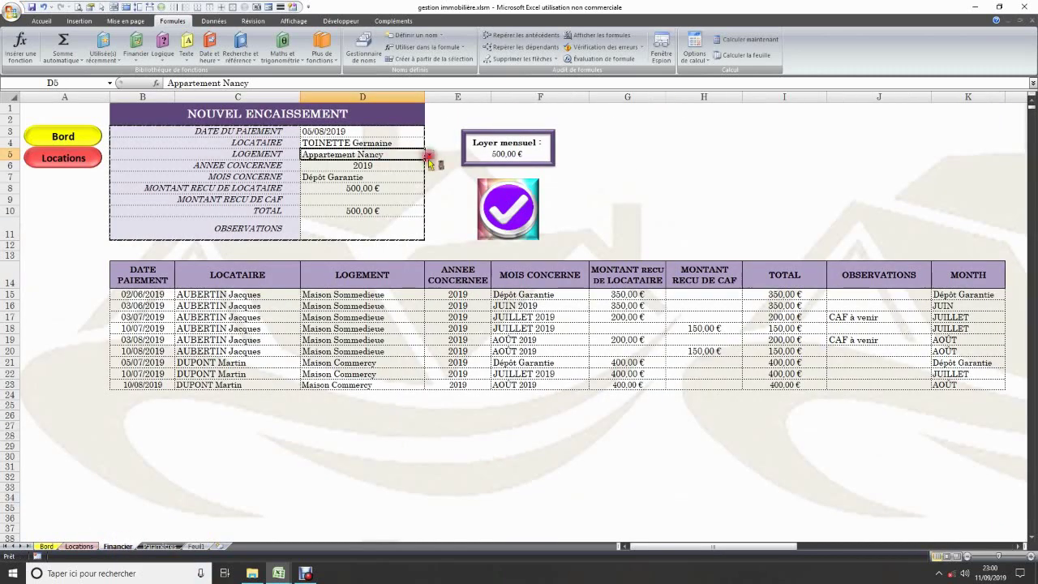
left_click(429, 155)
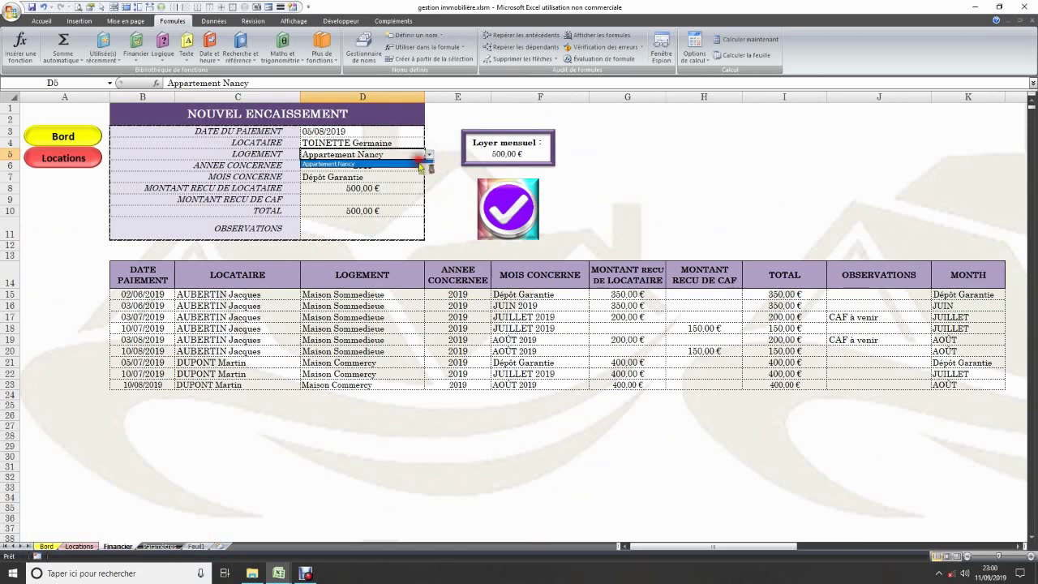
left_click(414, 164)
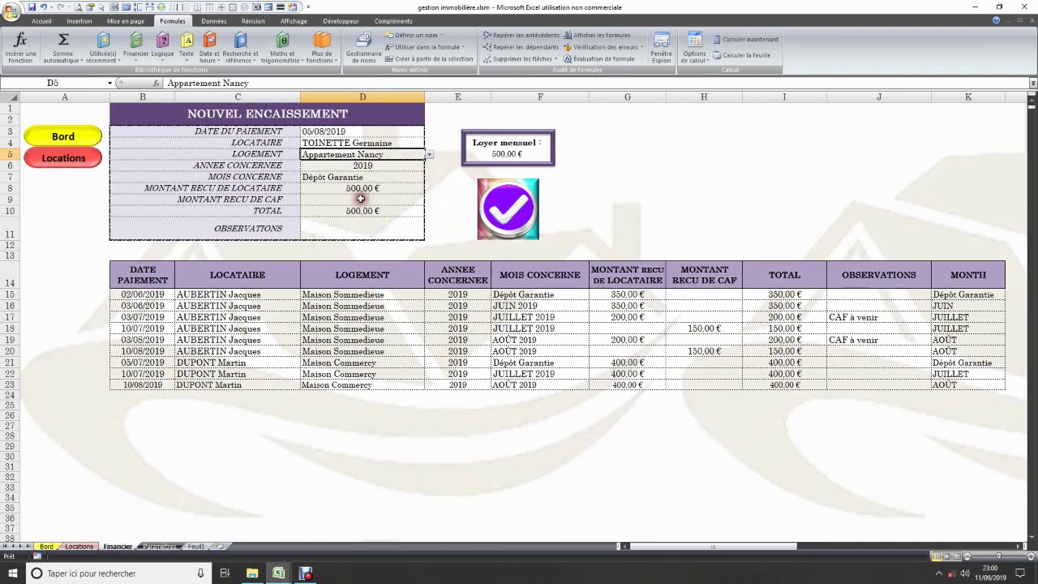
Step: Review the data validation settings for the year cell D6
left_click(375, 165)
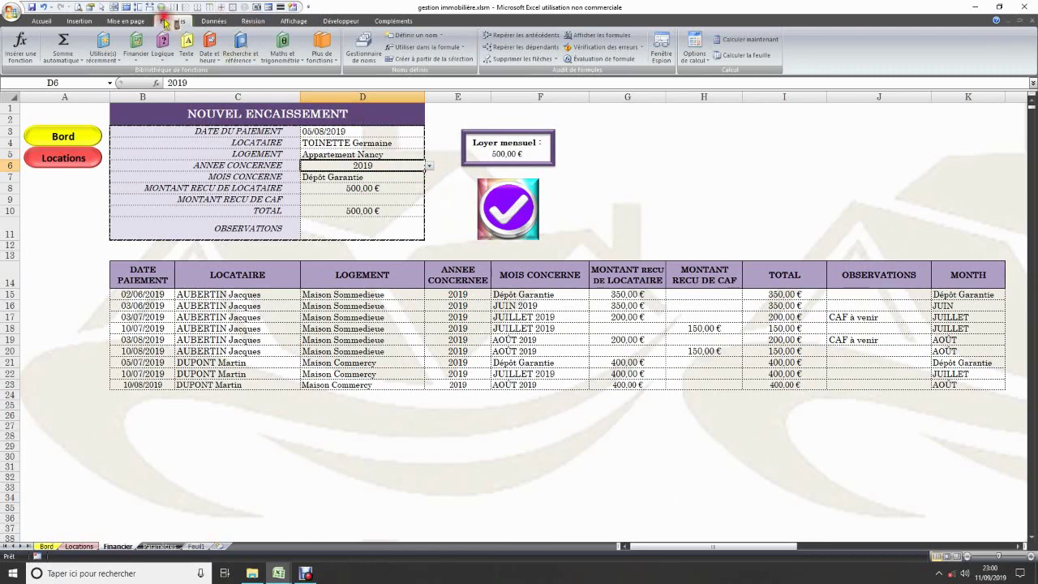
left_click(213, 20)
left_click(515, 44)
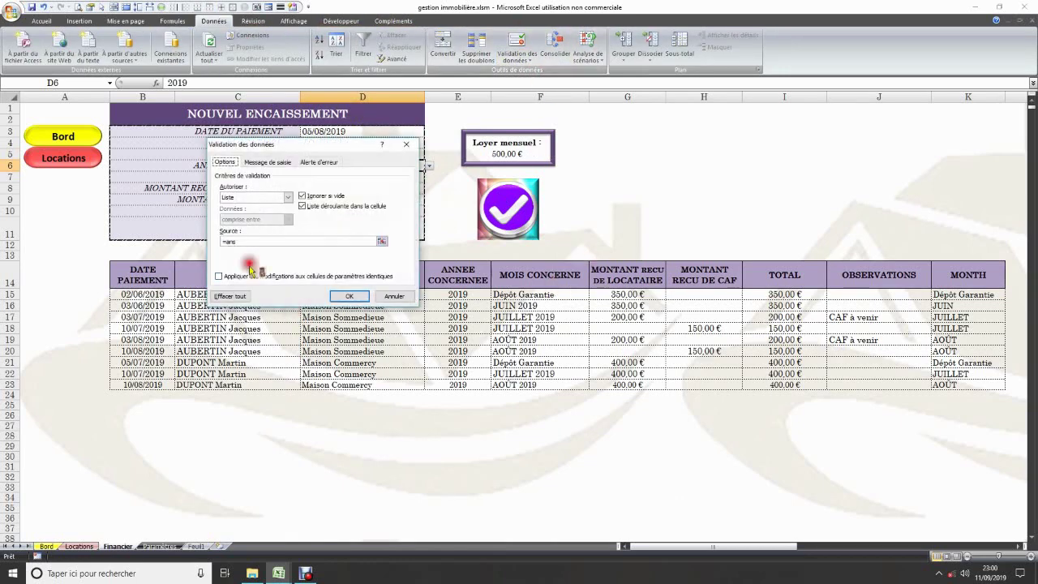
type("mois")
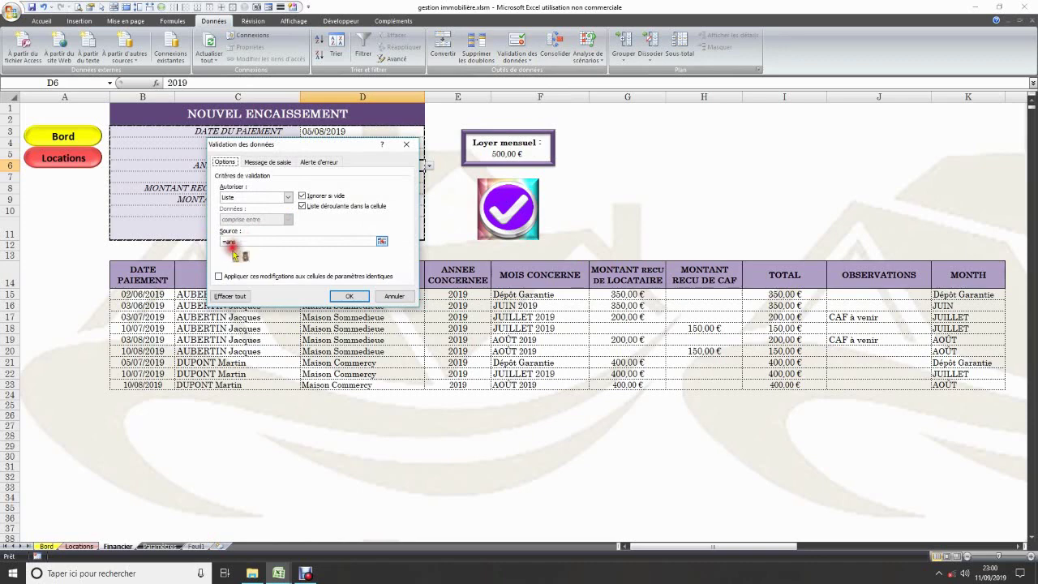
left_click(349, 297)
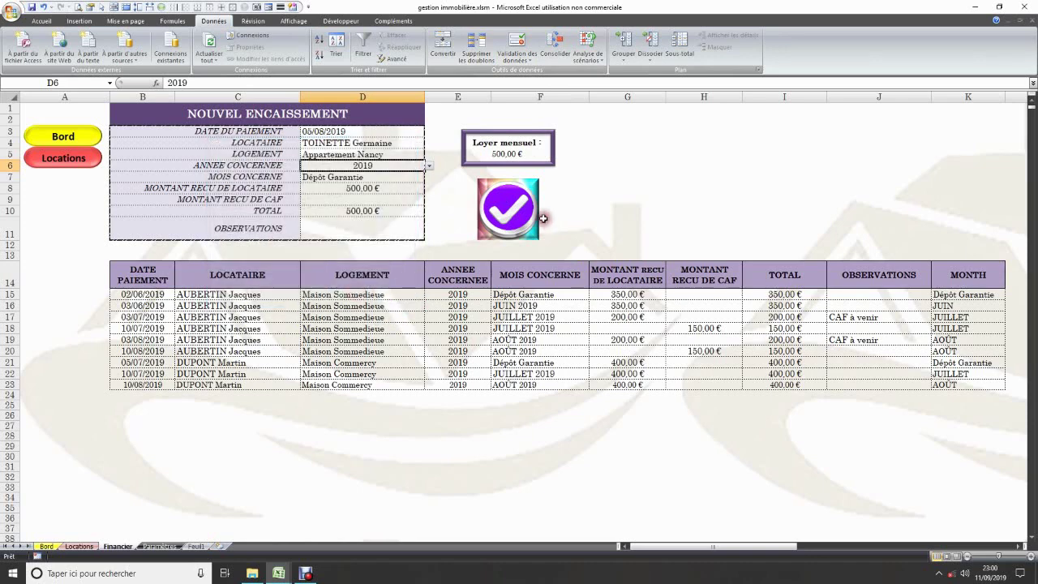
Step: Keep Dépôt Garantie as the D7 month and inspect the D8 amount and D10 total formula
left_click(352, 178)
left_click(428, 177)
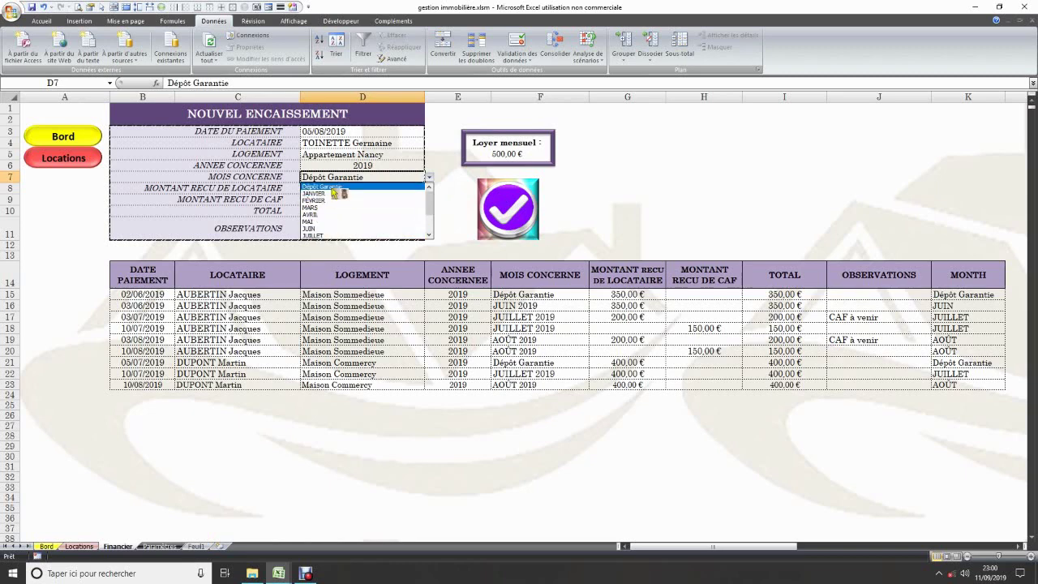
left_click(383, 186)
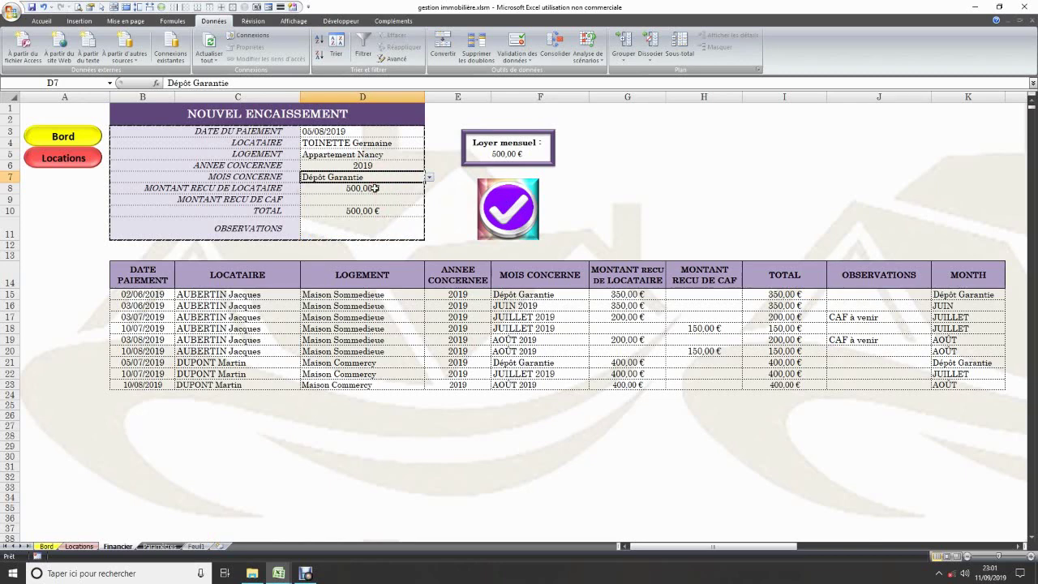
left_click(375, 189)
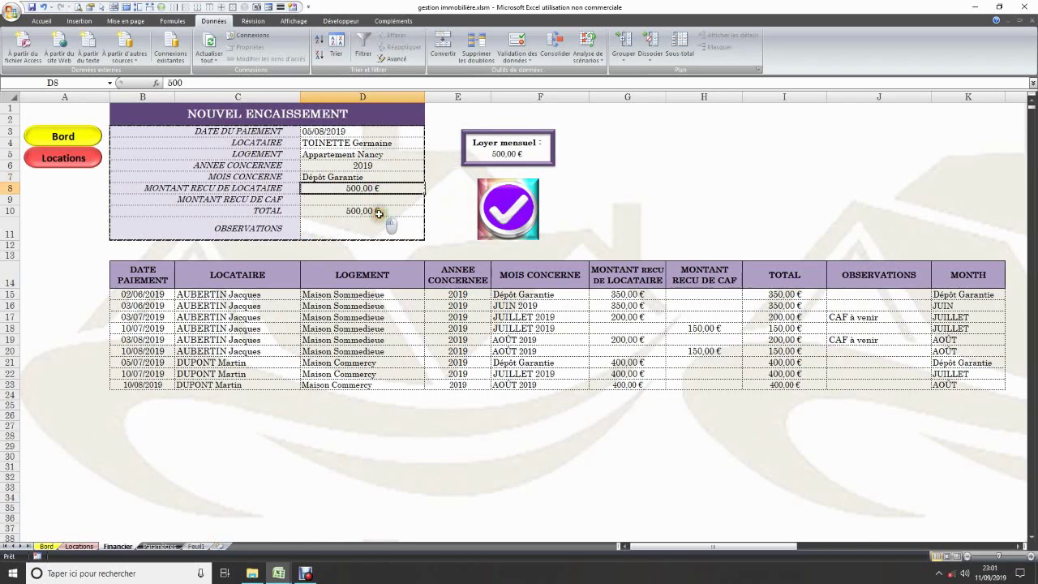
left_click(380, 213)
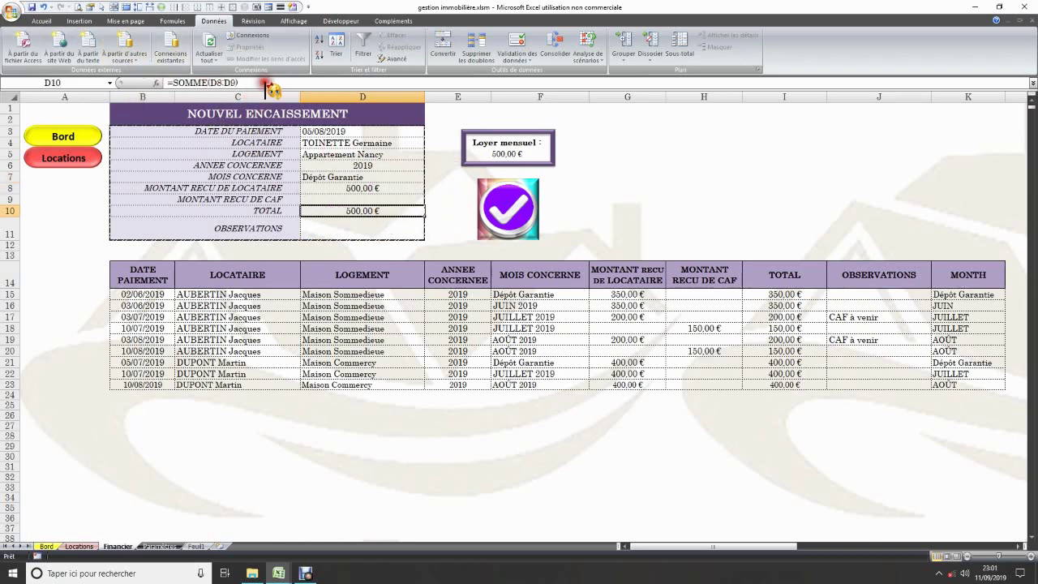
left_click(687, 203)
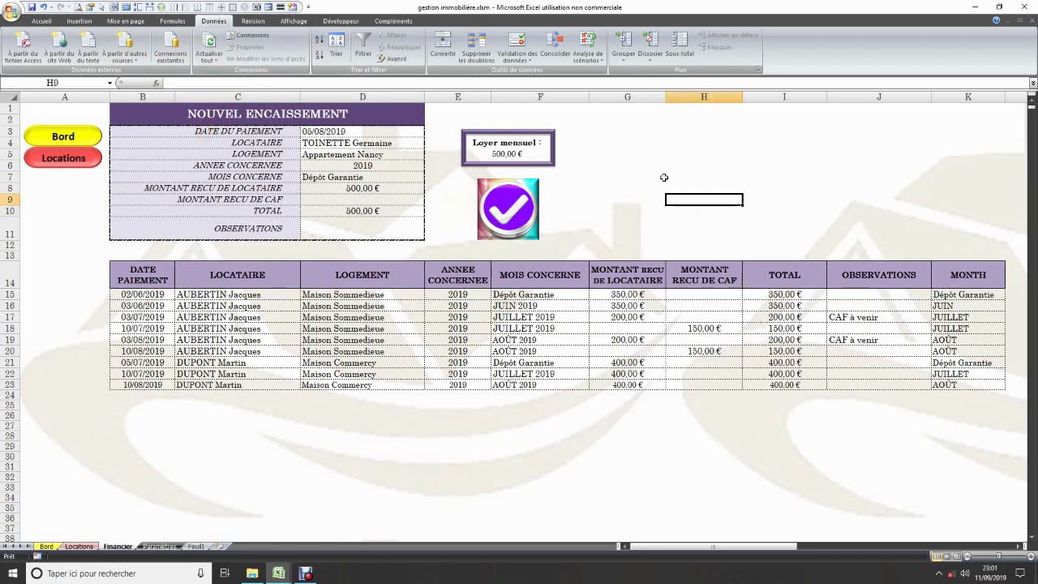
left_click(335, 155)
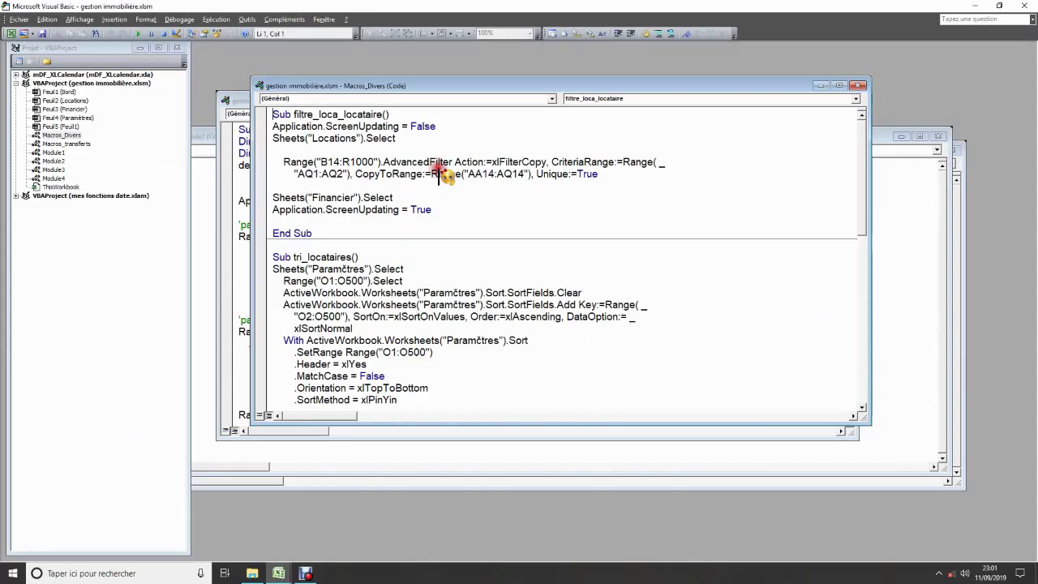
left_click(294, 7)
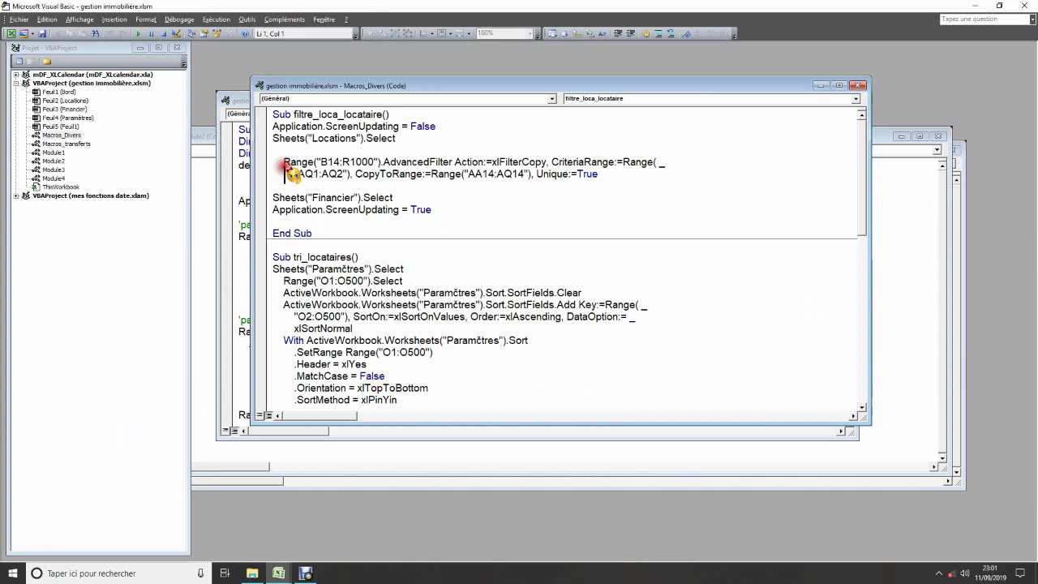
Step: Note the filter's CopyToRange, then select D4 and D5 on the Financier form to test it
left_click(385, 173)
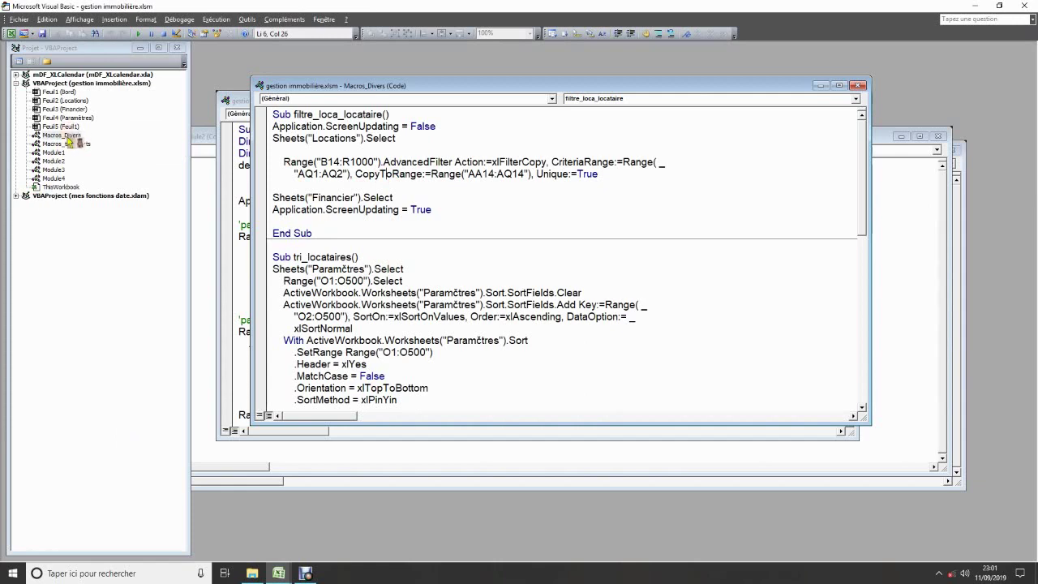
left_click(12, 33)
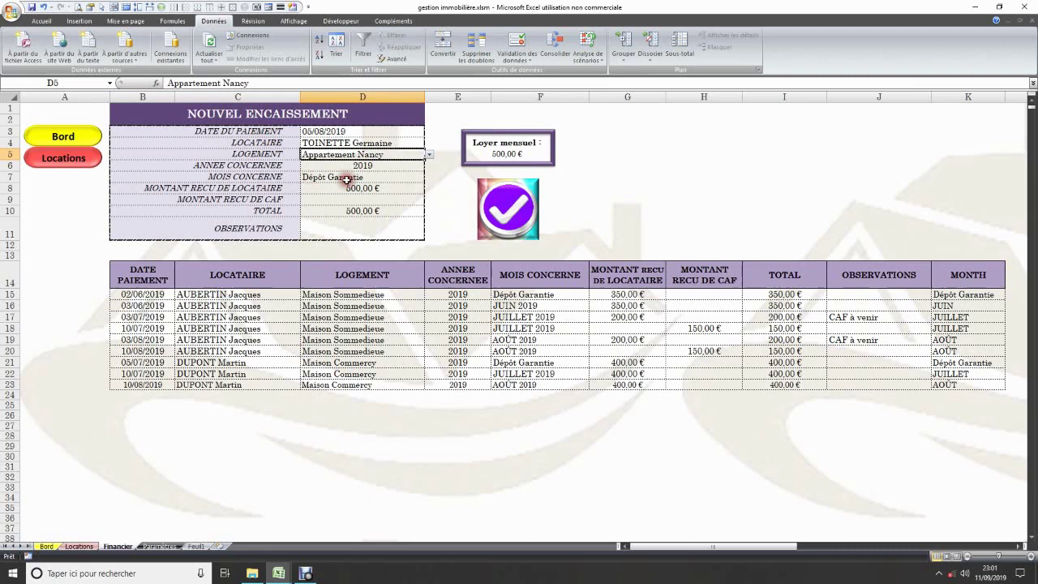
left_click(391, 143)
left_click(388, 155)
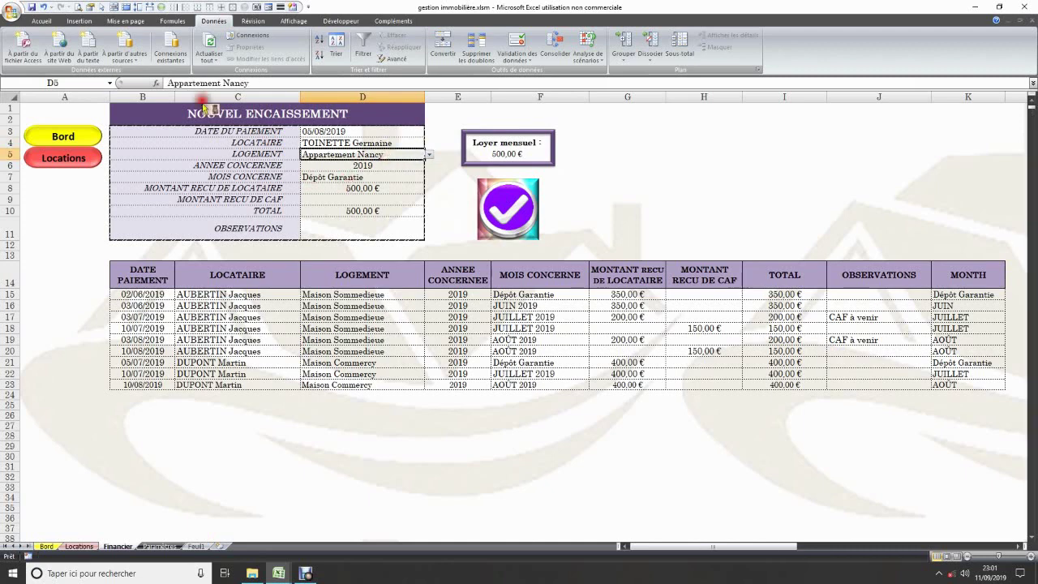
left_click(292, 8)
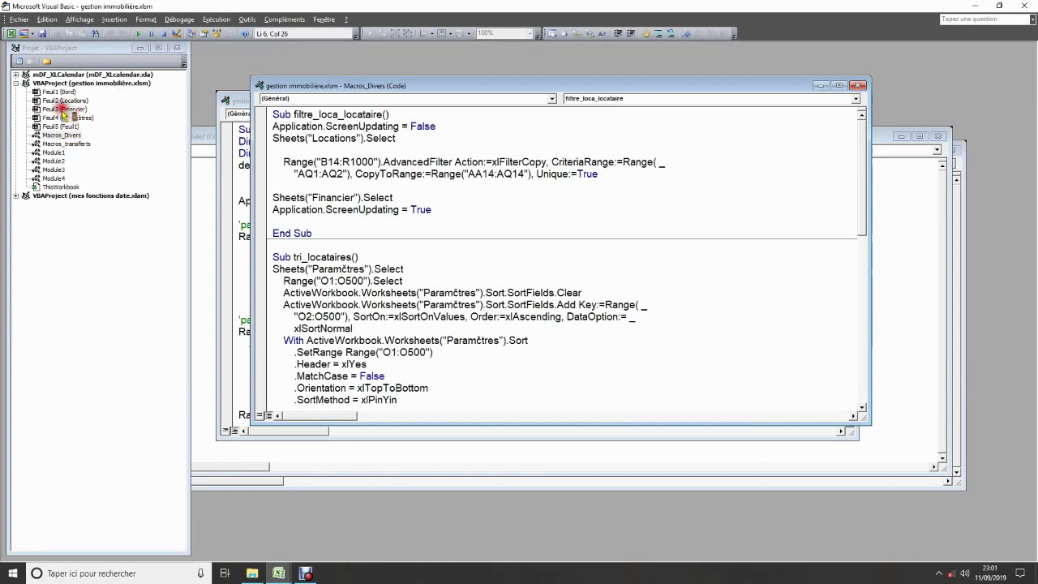
Step: Read the Financier sheet's Worksheet_SelectionChange code with its If test on d5, then close it
left_click(63, 109)
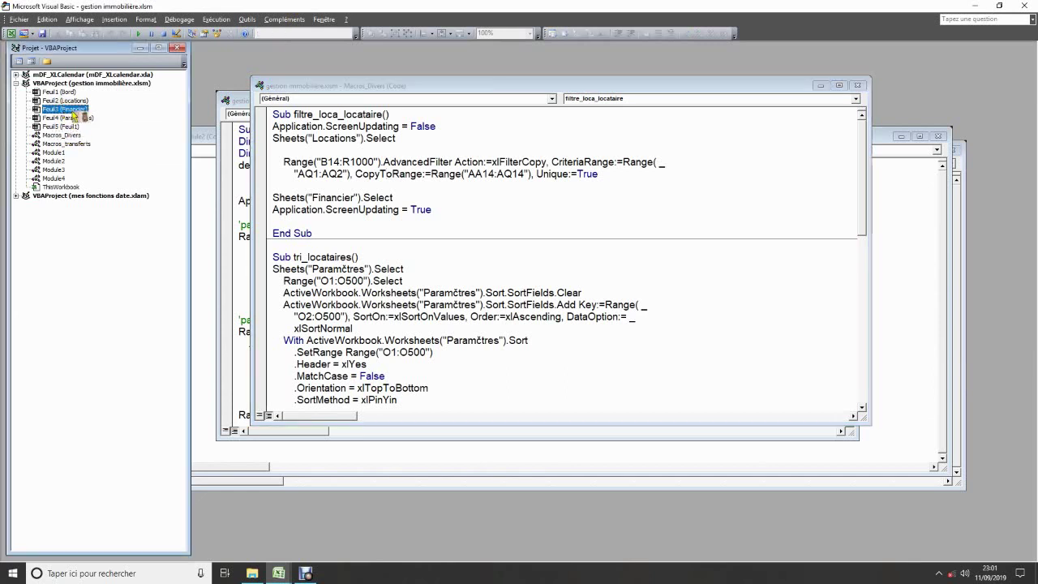
double_click(71, 113)
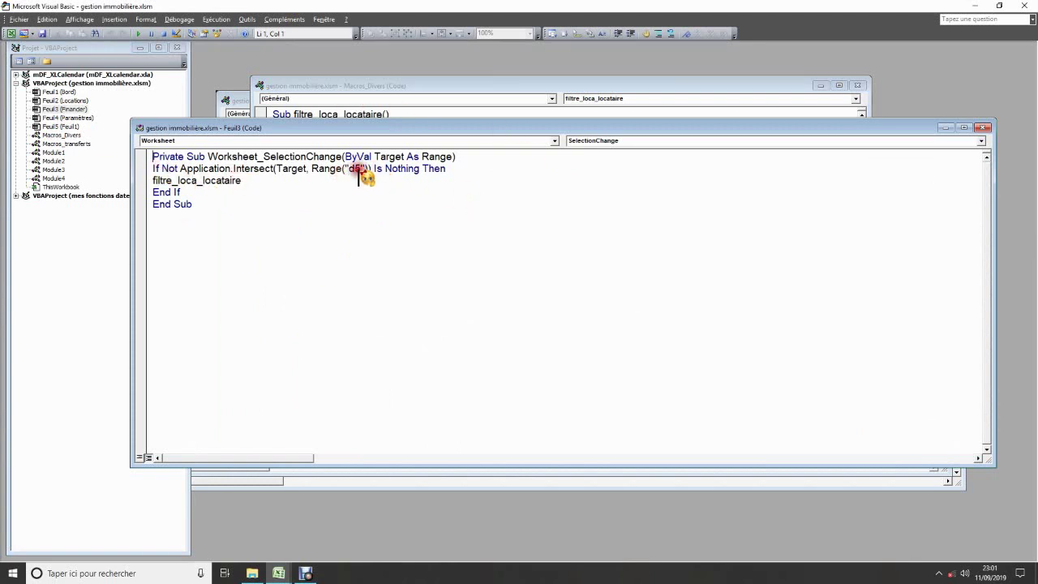
left_click_drag(339, 170, 370, 170)
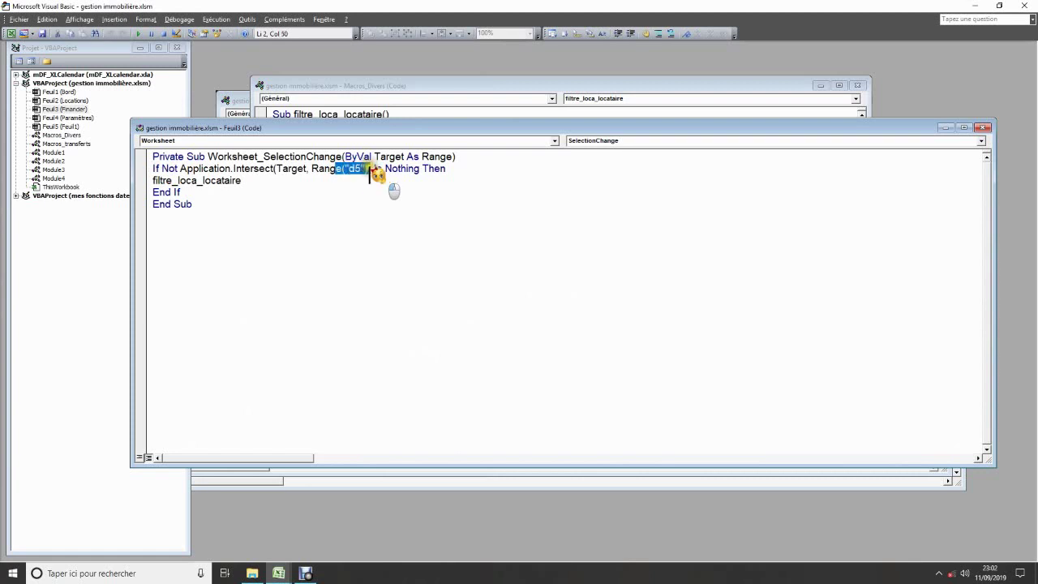
left_click(186, 180)
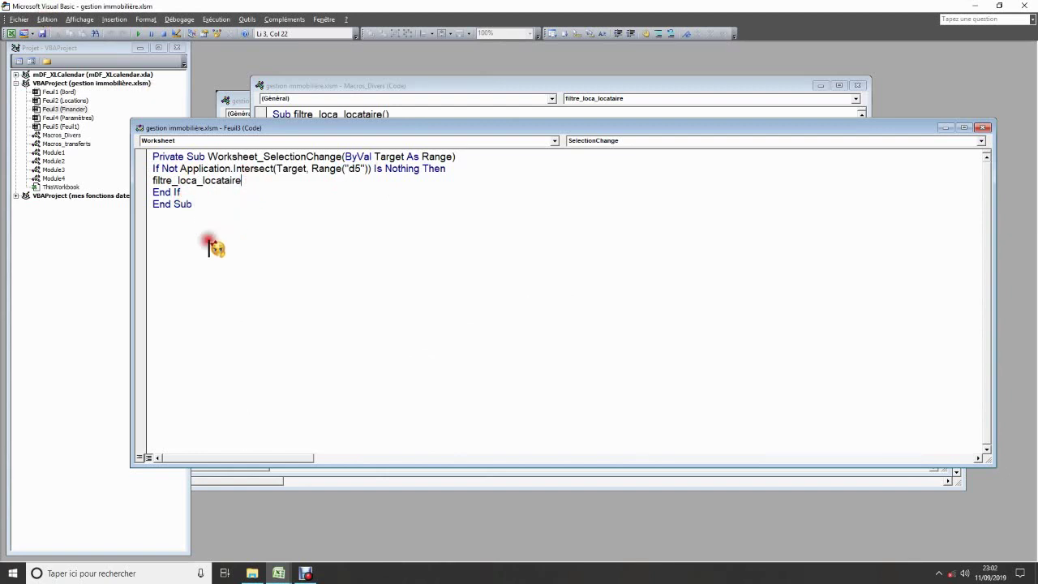
left_click_drag(159, 170, 152, 170)
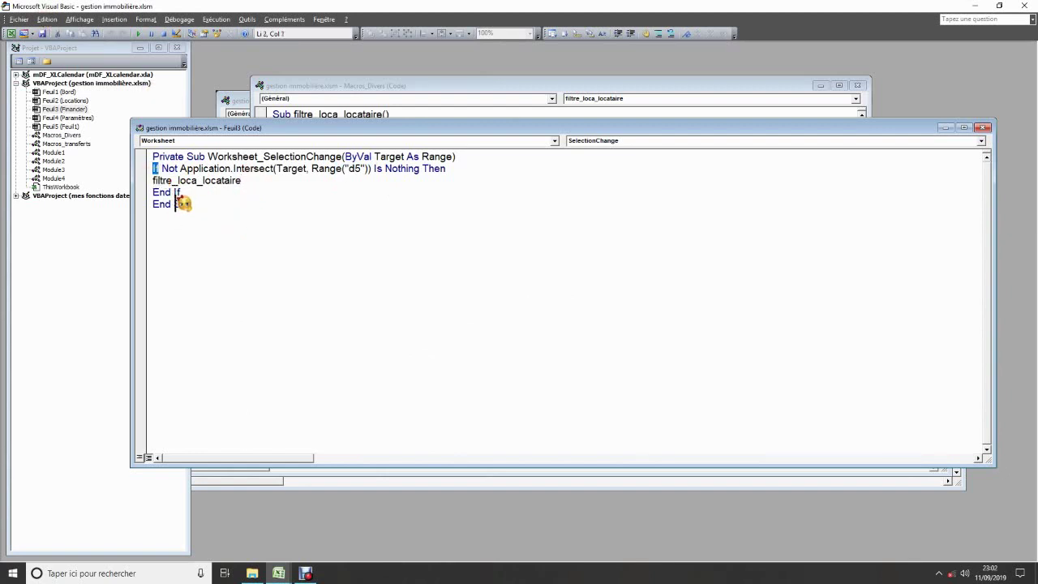
left_click(239, 219)
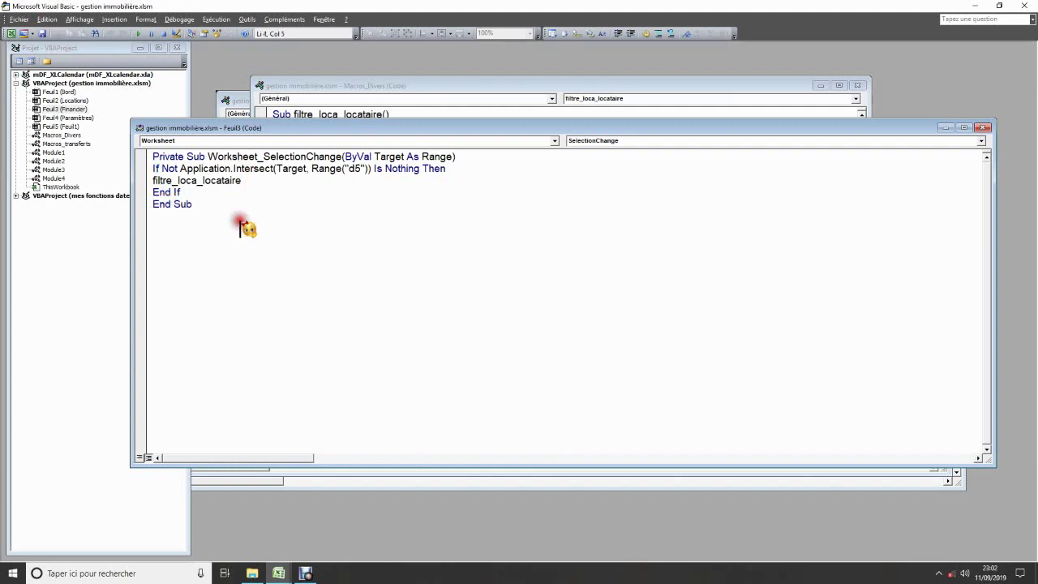
left_click(982, 127)
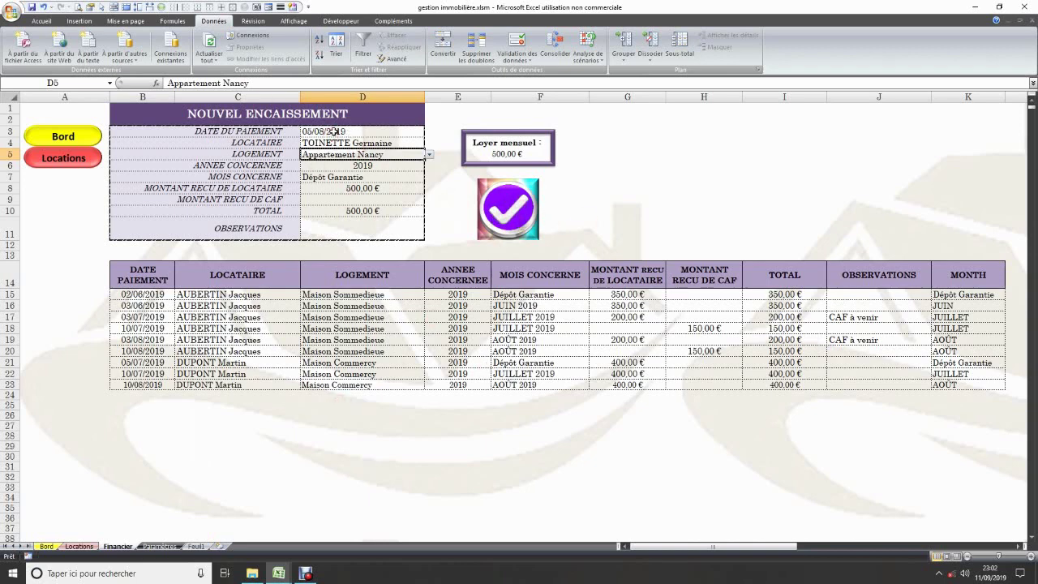
Step: Look over form fields D3:D6 and the empty row 24 under the payments table
left_click_drag(334, 131, 329, 161)
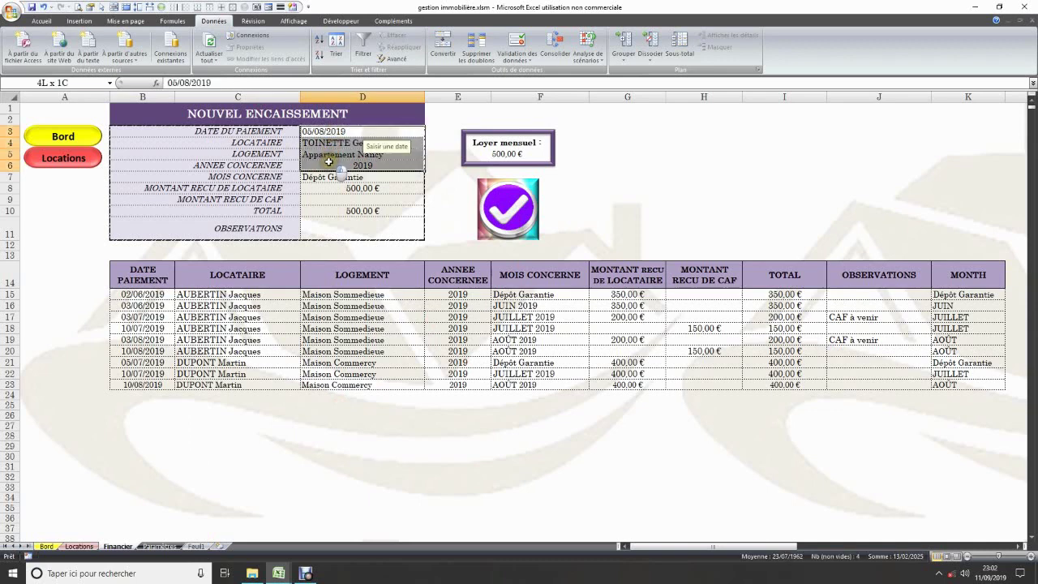
left_click(142, 395)
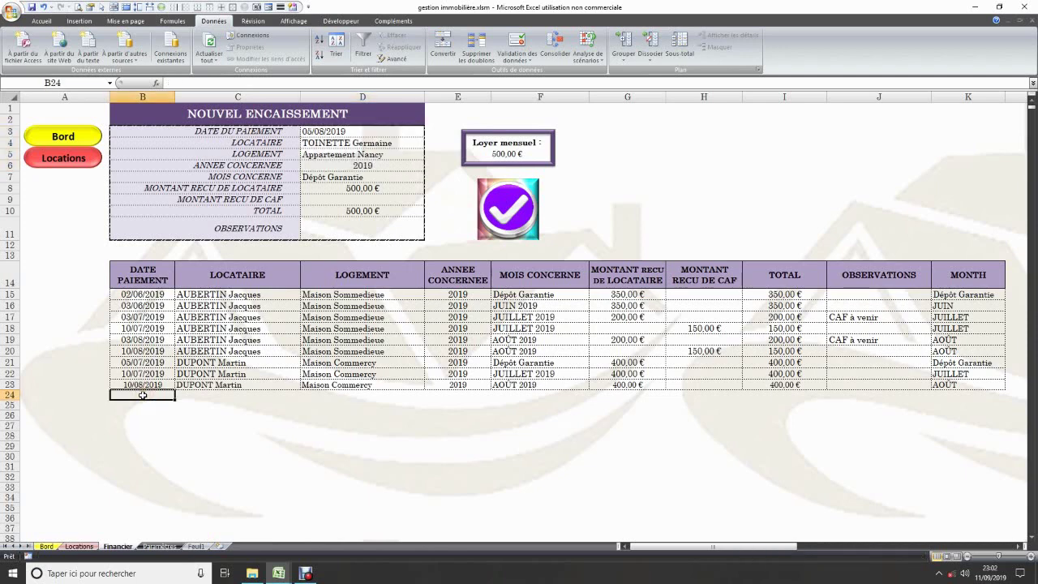
left_click(203, 395)
left_click(344, 395)
left_click(463, 395)
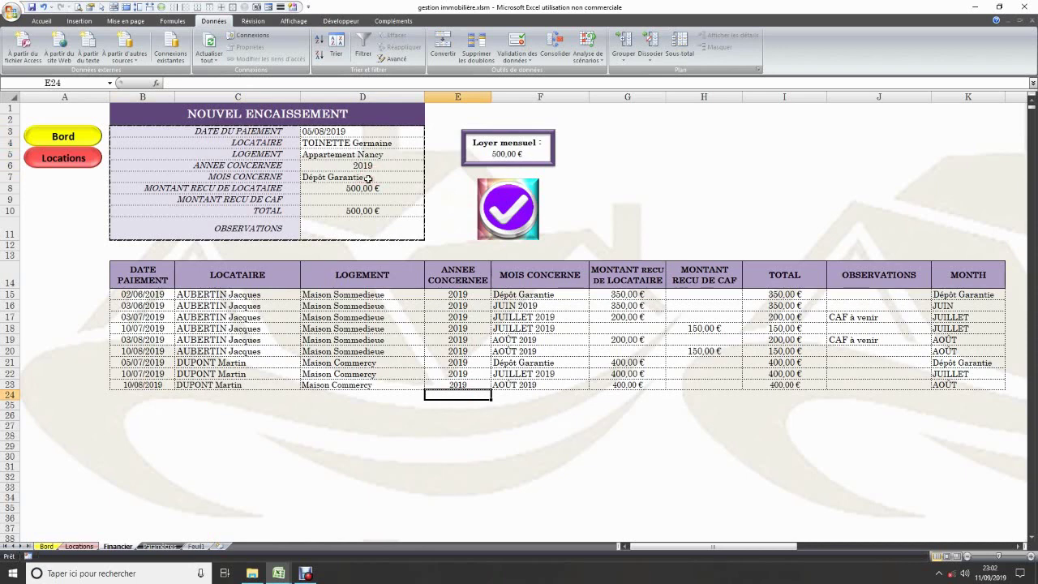
Step: Set the D7 month concerned to JUILLET, then go to the Bord sheet
left_click(368, 178)
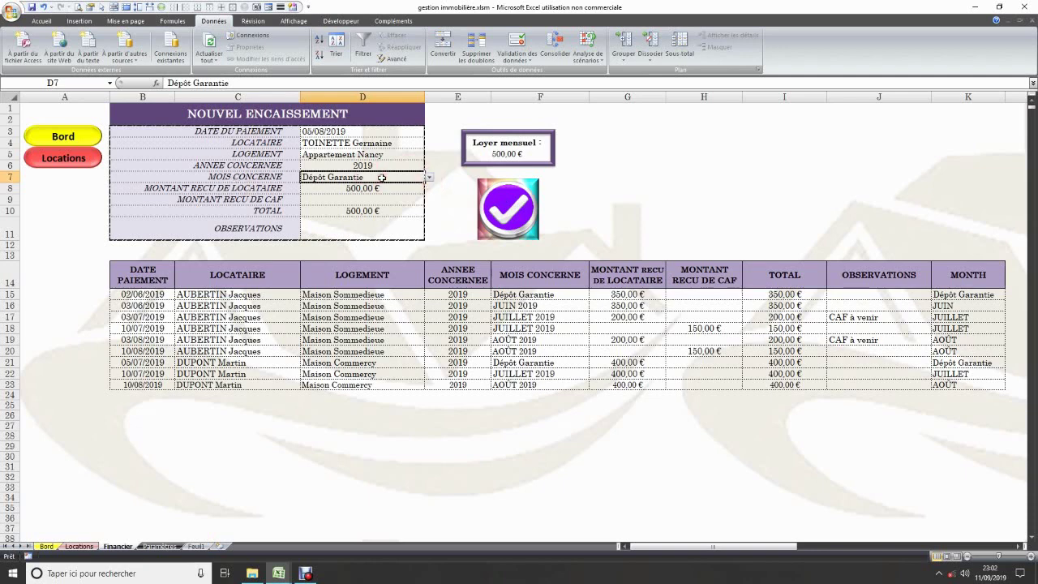
left_click(546, 385)
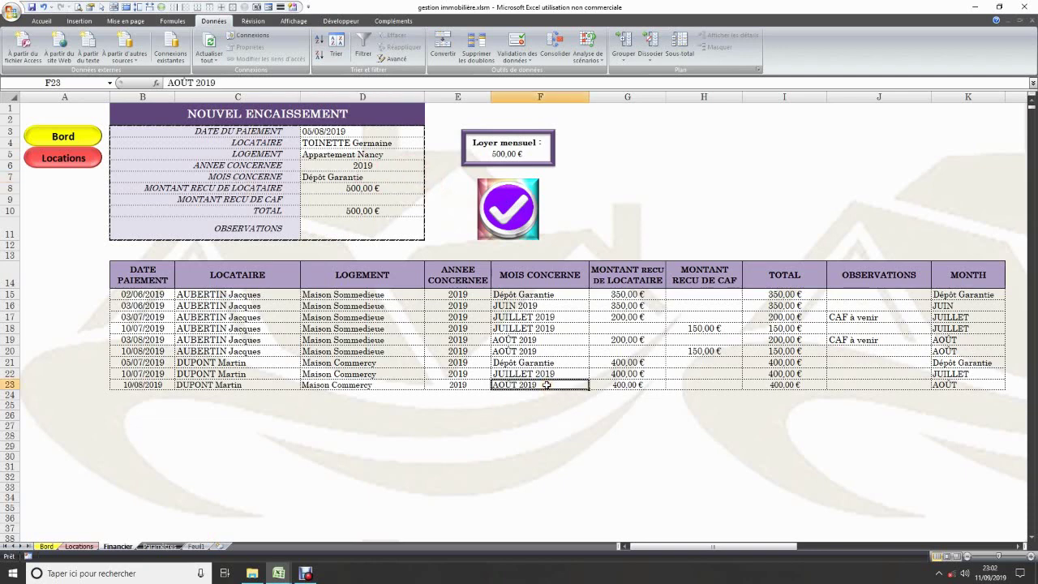
left_click(393, 179)
left_click(431, 179)
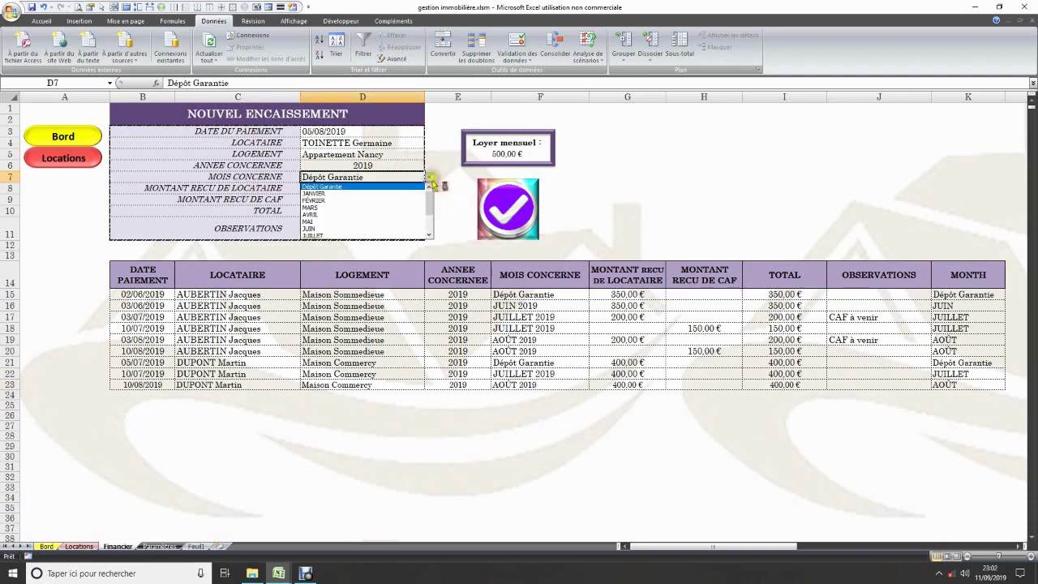
left_click(323, 236)
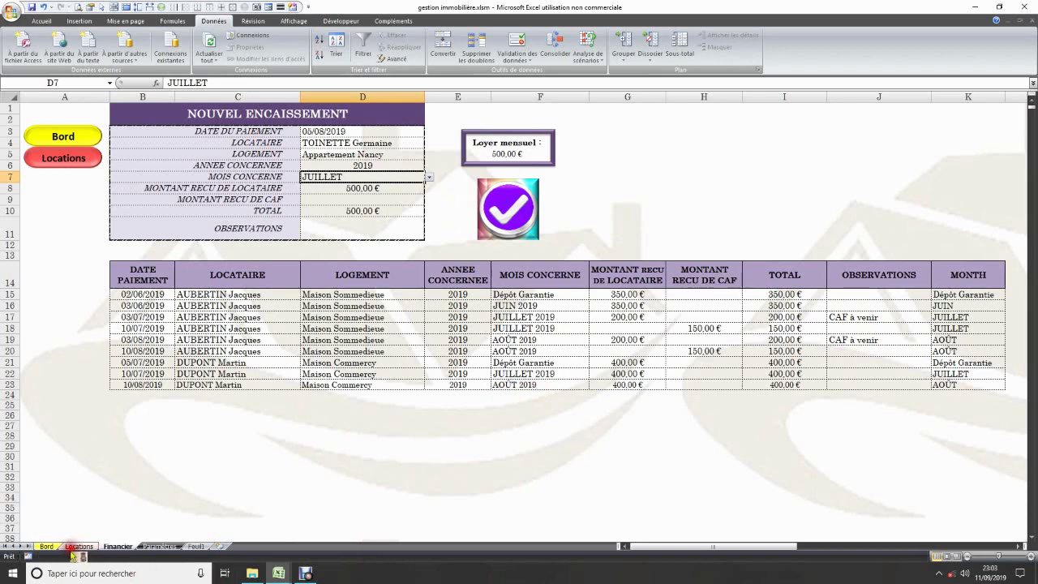
left_click(46, 546)
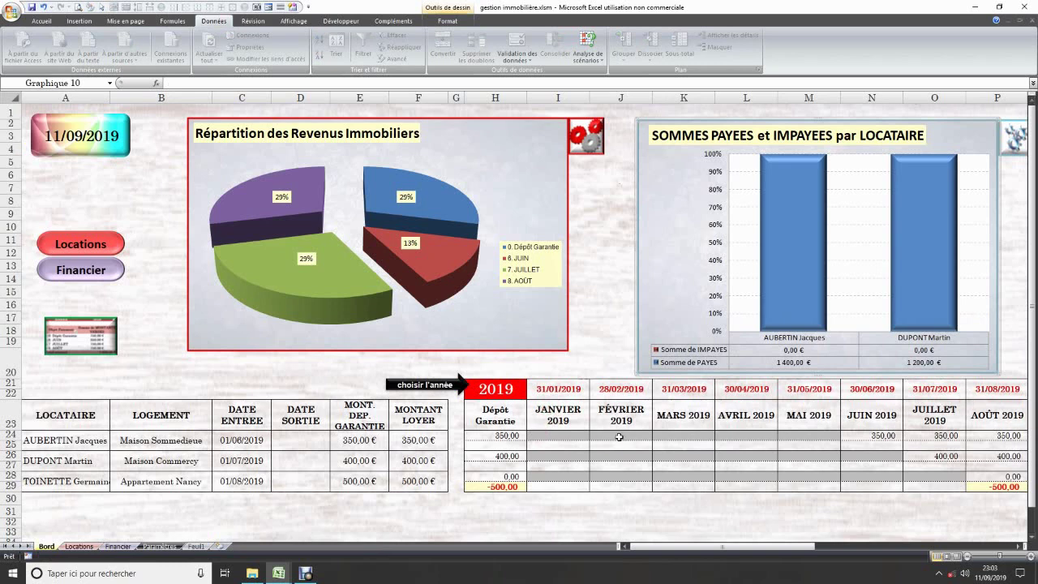
Step: Inspect the Bord formulas in header I23, monthly total I24 and JUIN payment N24
left_click(619, 437)
left_click(570, 420)
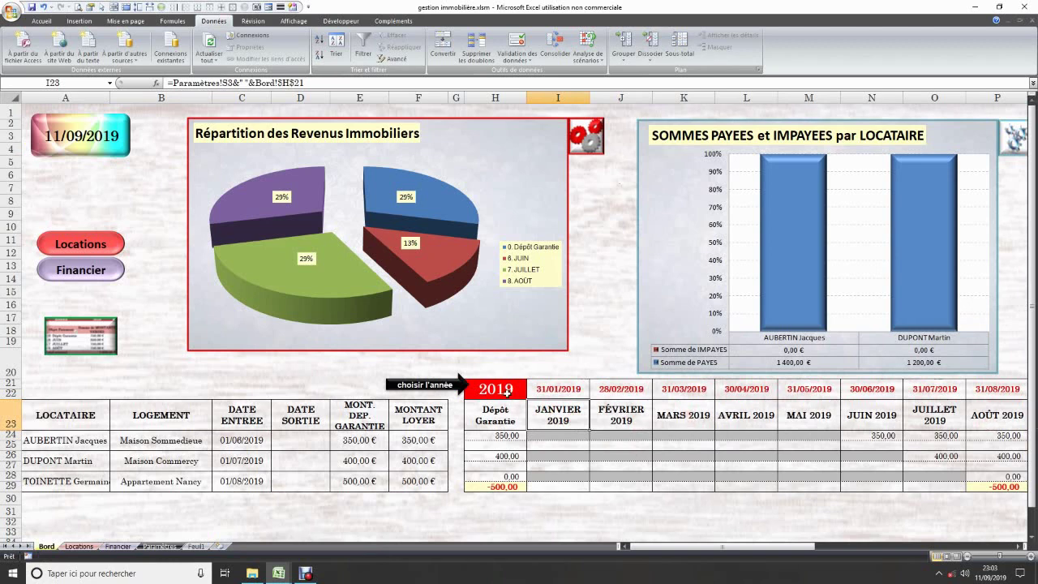
left_click(558, 436)
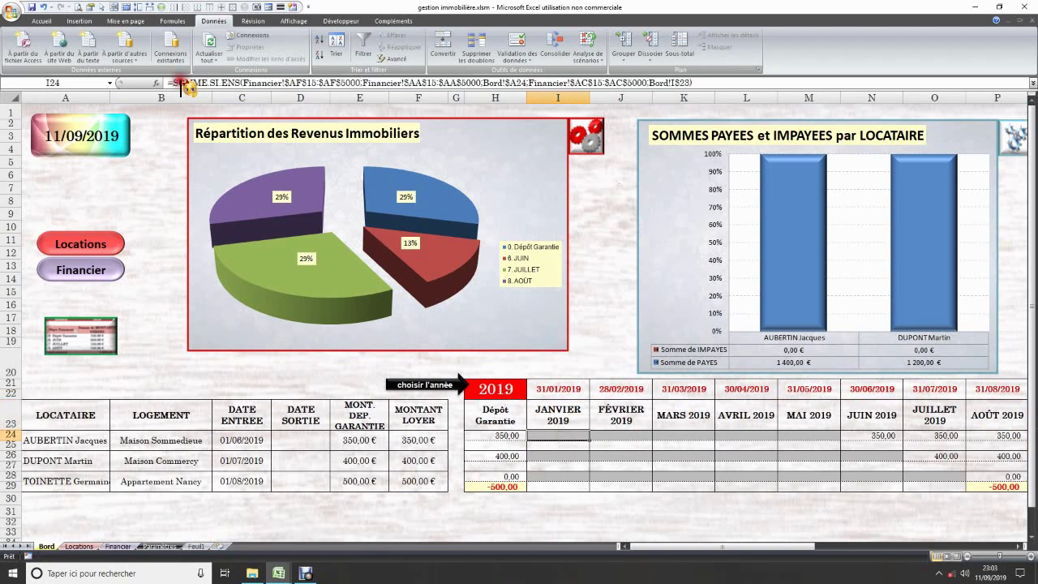
left_click(574, 413)
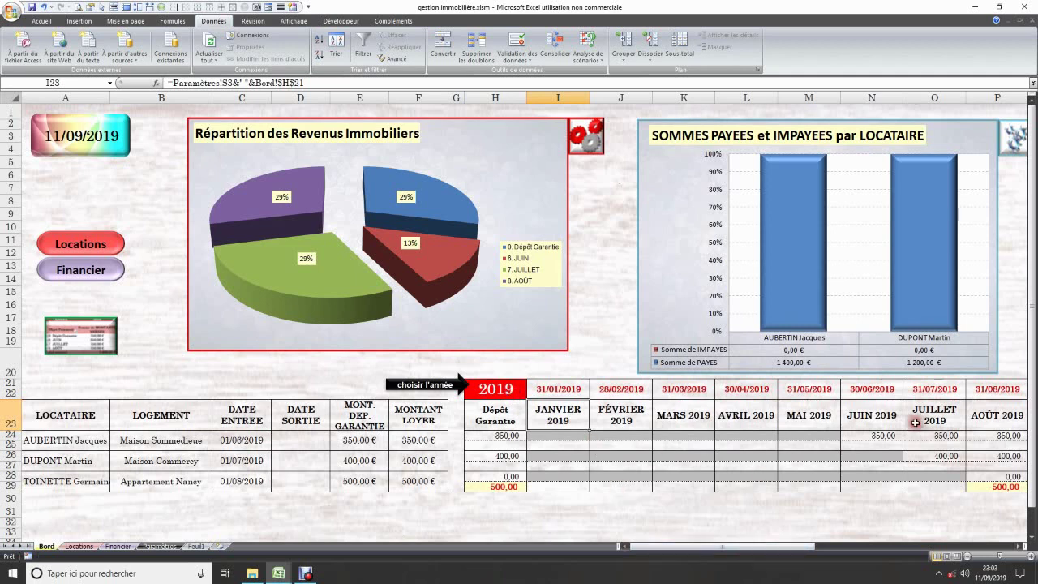
left_click(886, 436)
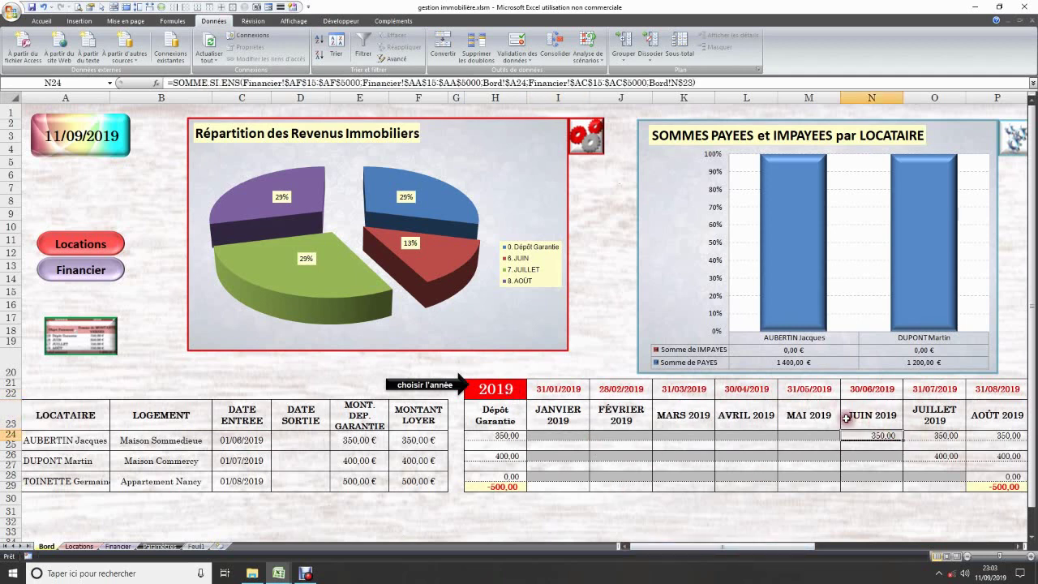
Step: Switch the H21 dashboard year to 2020, then back to 2019, and recheck N24
left_click(500, 390)
left_click(531, 384)
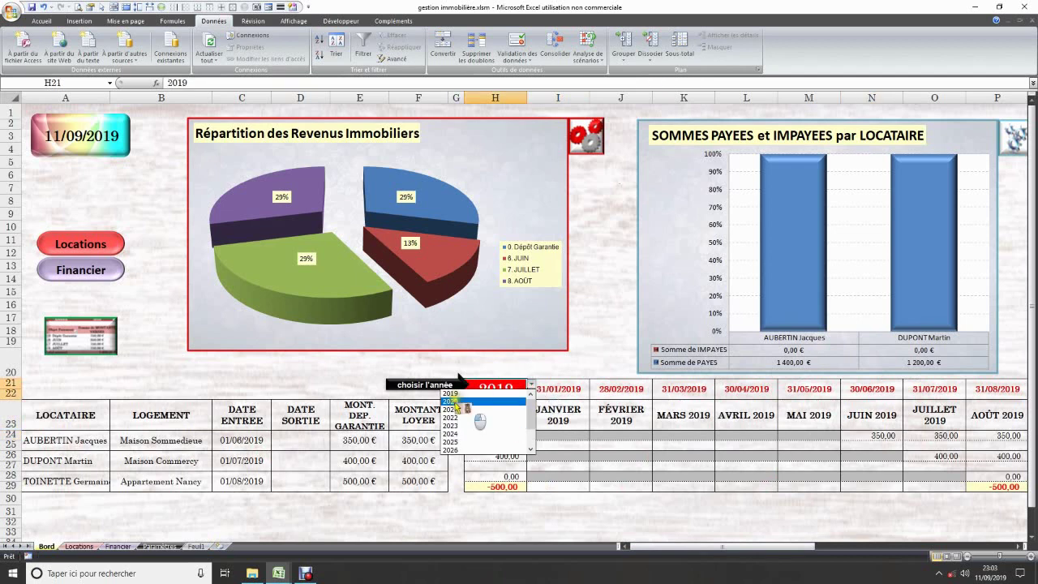
left_click(451, 401)
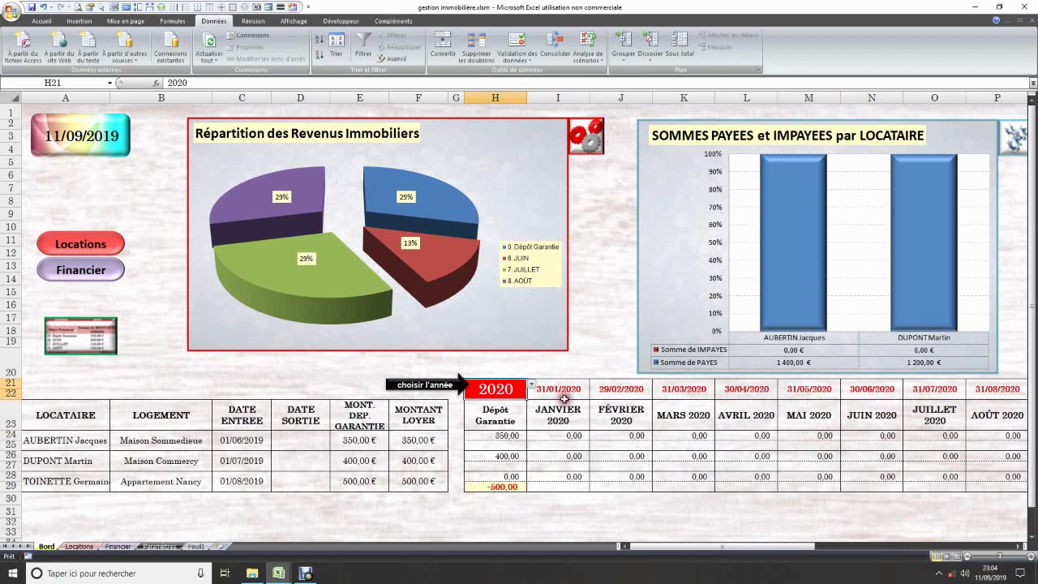
left_click(532, 385)
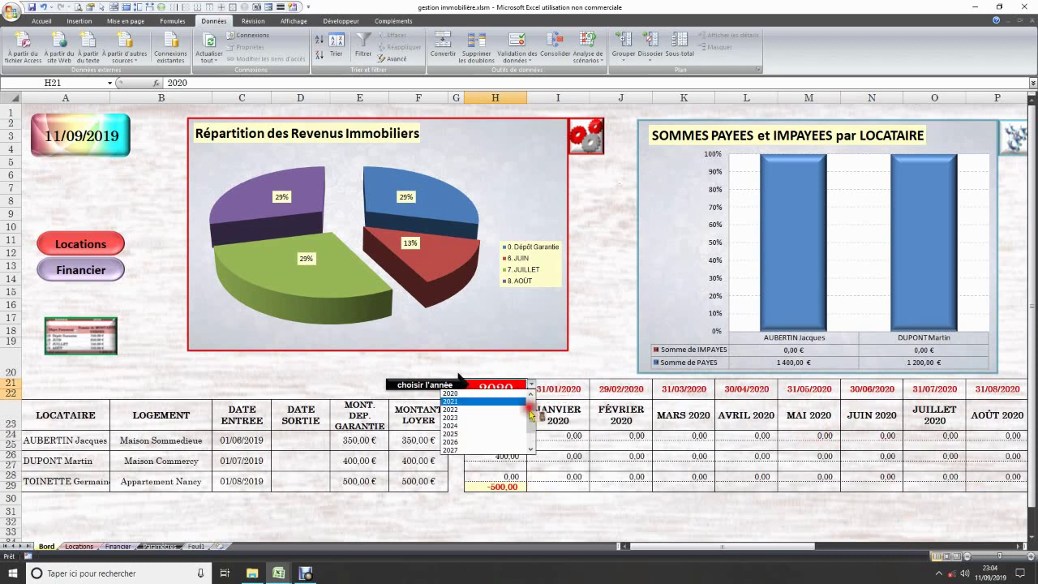
left_click(450, 393)
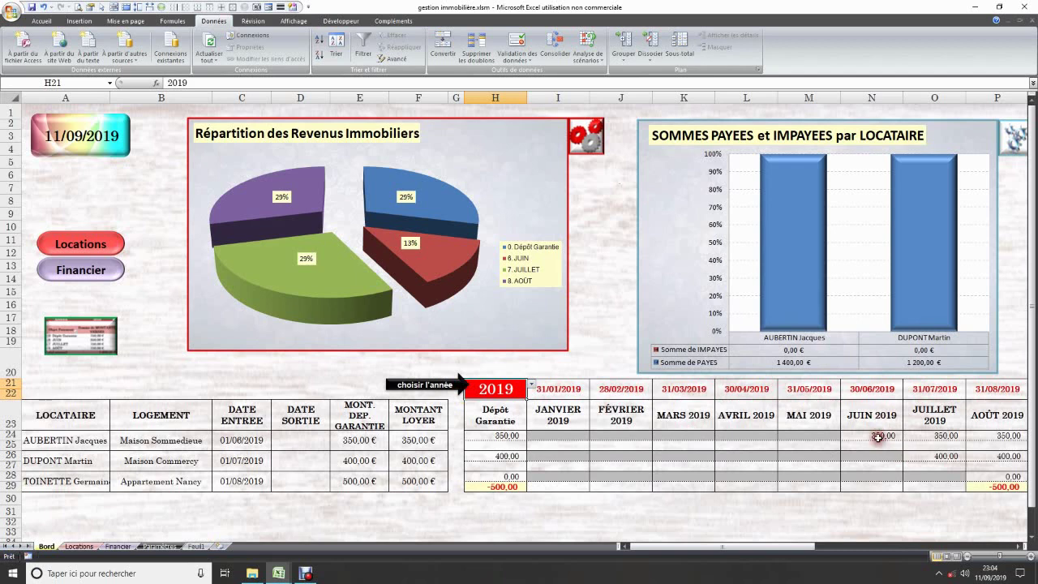
left_click(880, 437)
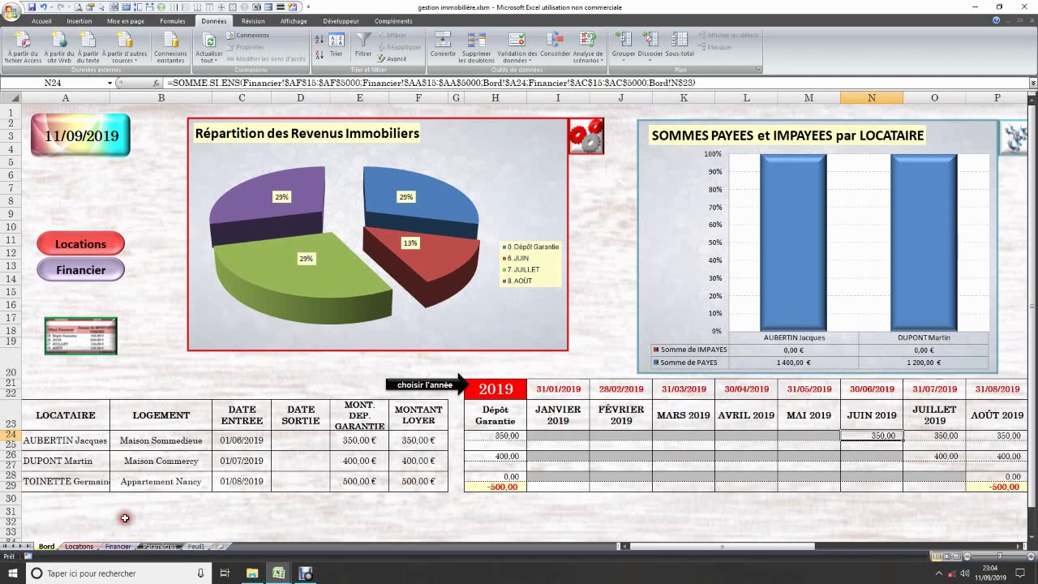
Step: On the Financier sheet, set the D7 month concerned to Dépôt Garantie
left_click(73, 274)
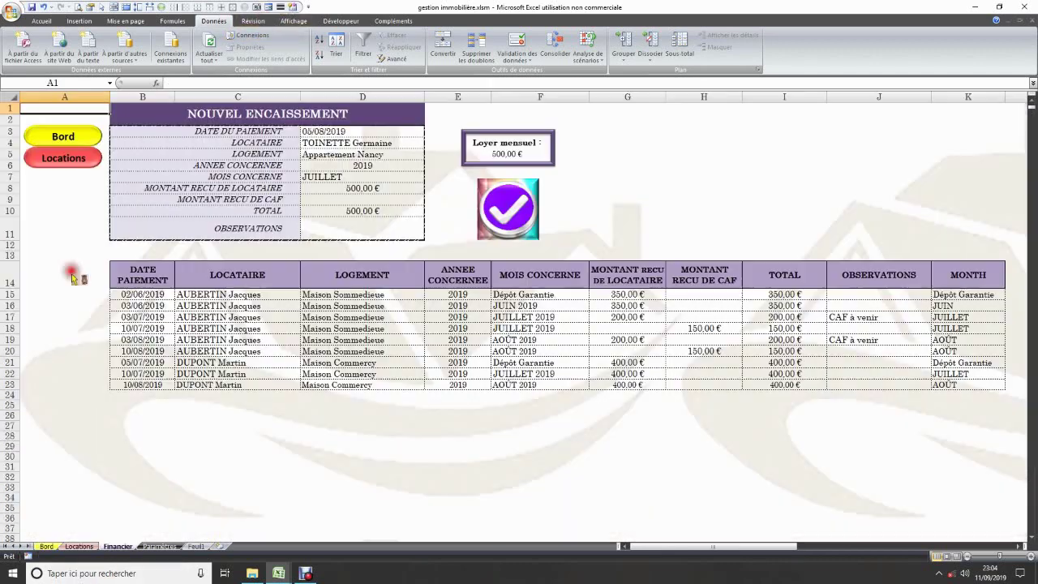
left_click(361, 176)
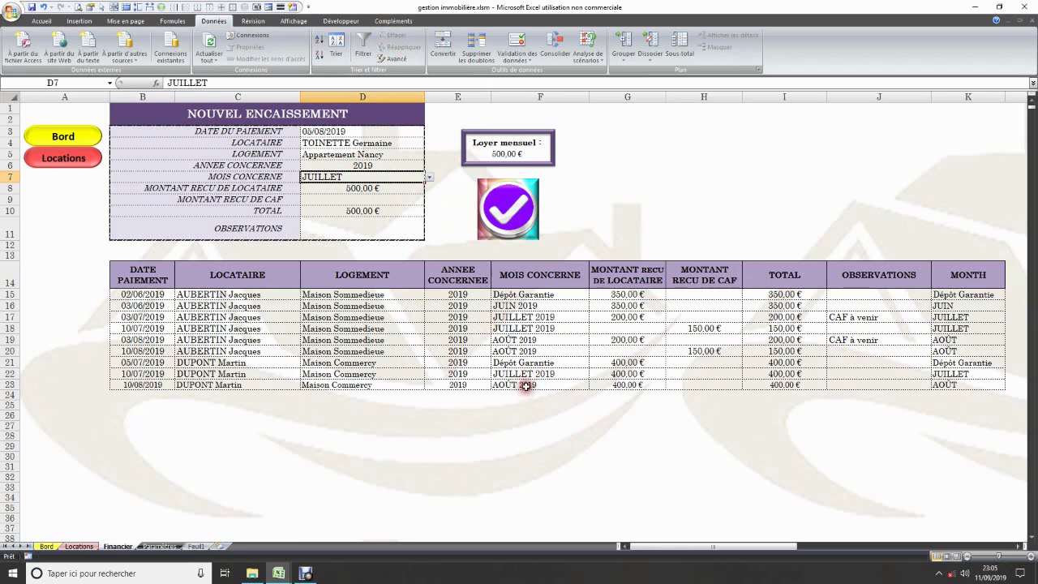
left_click(429, 177)
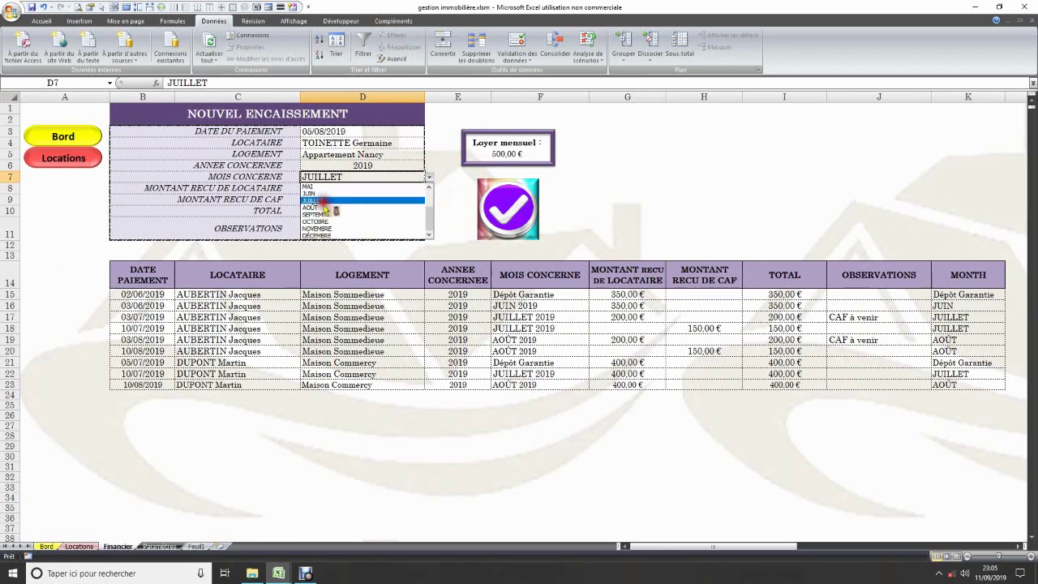
scroll(324, 202, "up", 3)
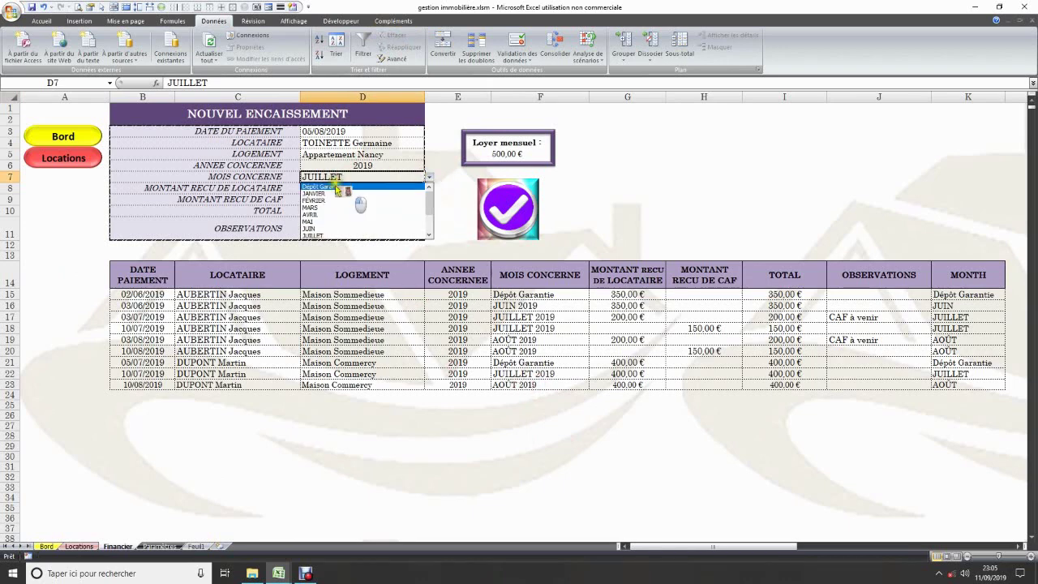
left_click(324, 186)
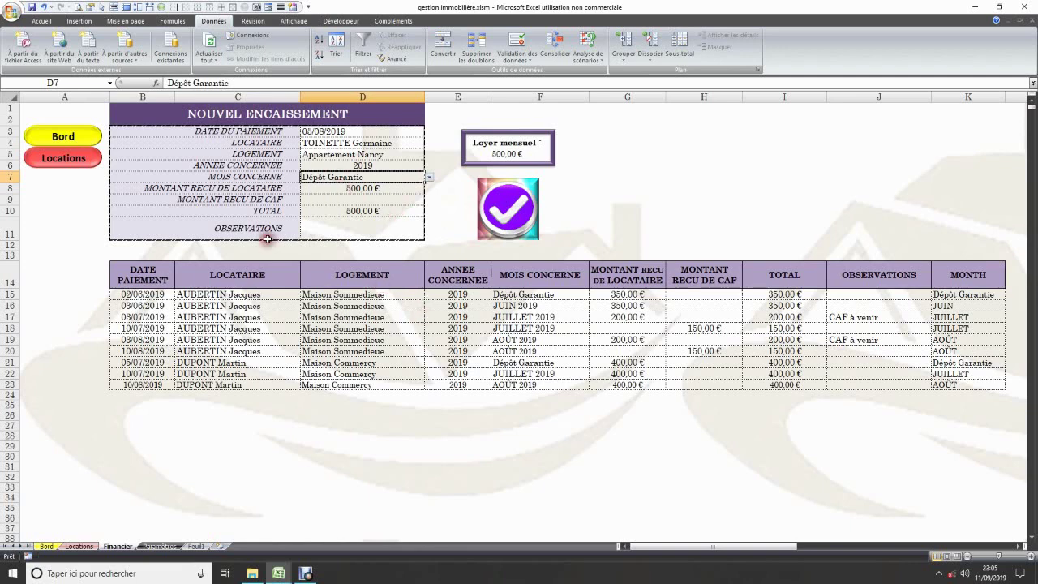
Step: Compare the 500,00 € in D8 with G23 and check amounts D8:D11
left_click(358, 187)
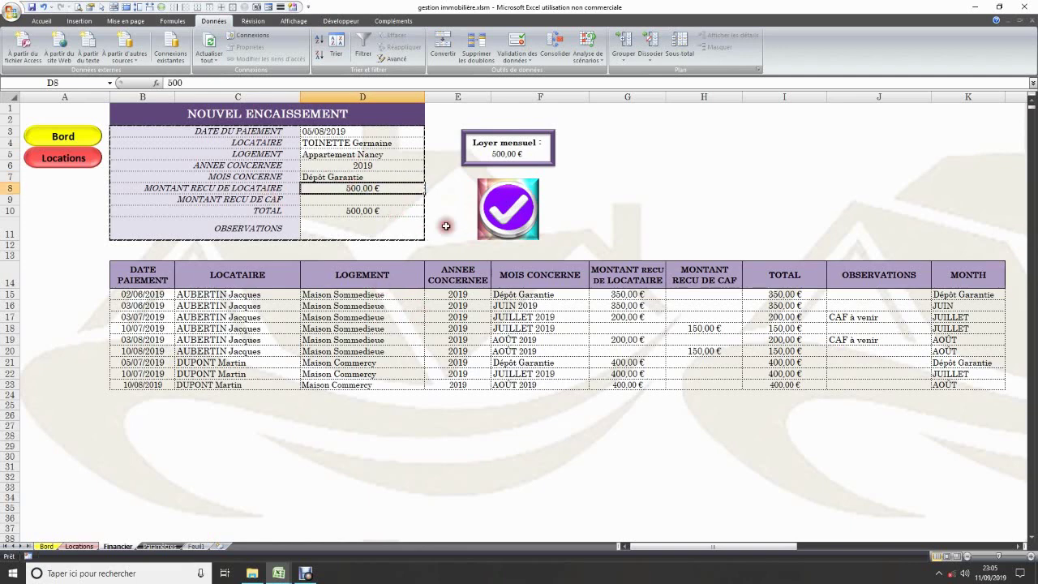
left_click(631, 385)
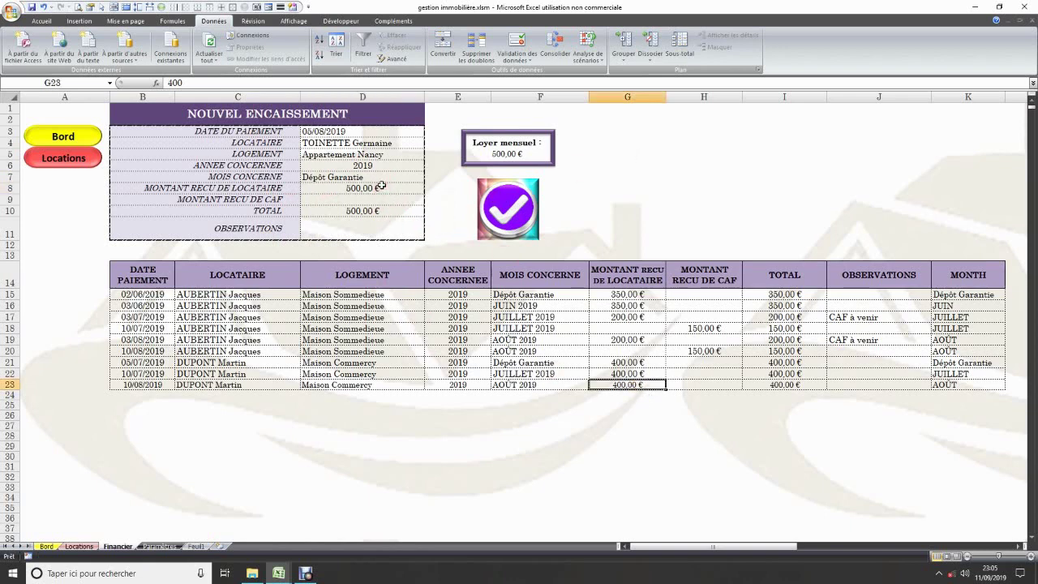
left_click_drag(380, 185, 377, 233)
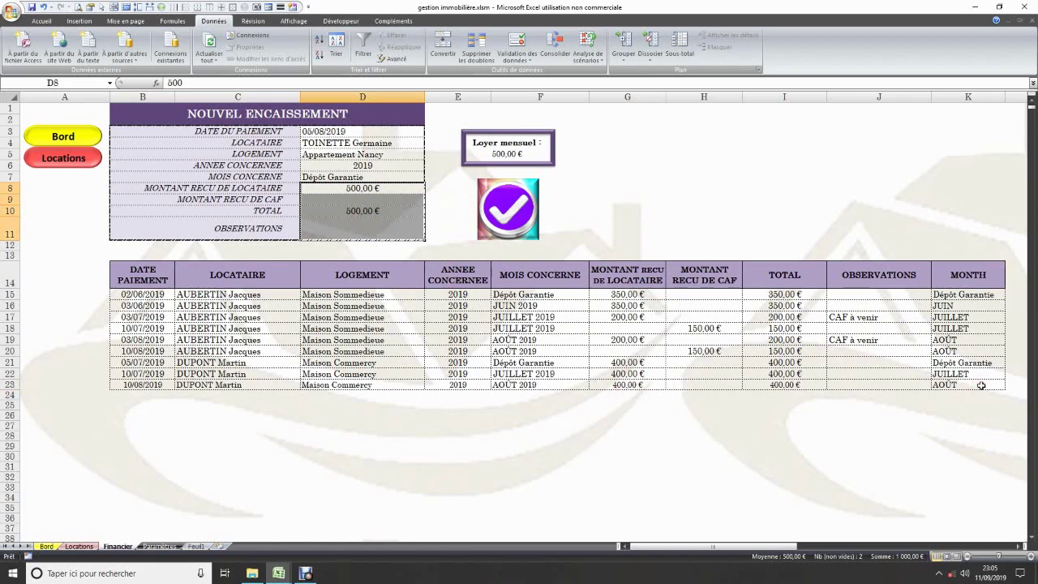
left_click(687, 186)
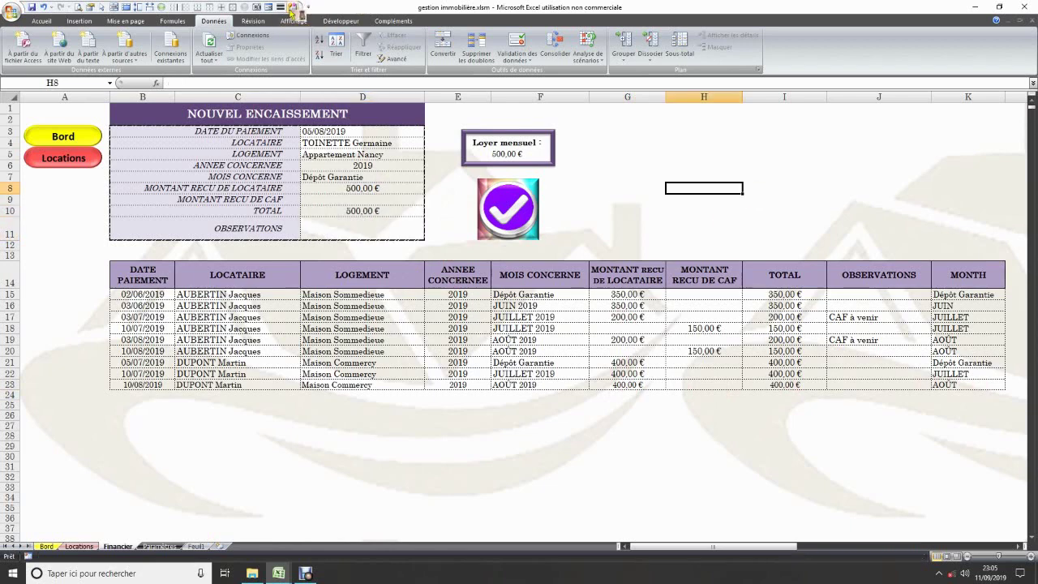
left_click(289, 7)
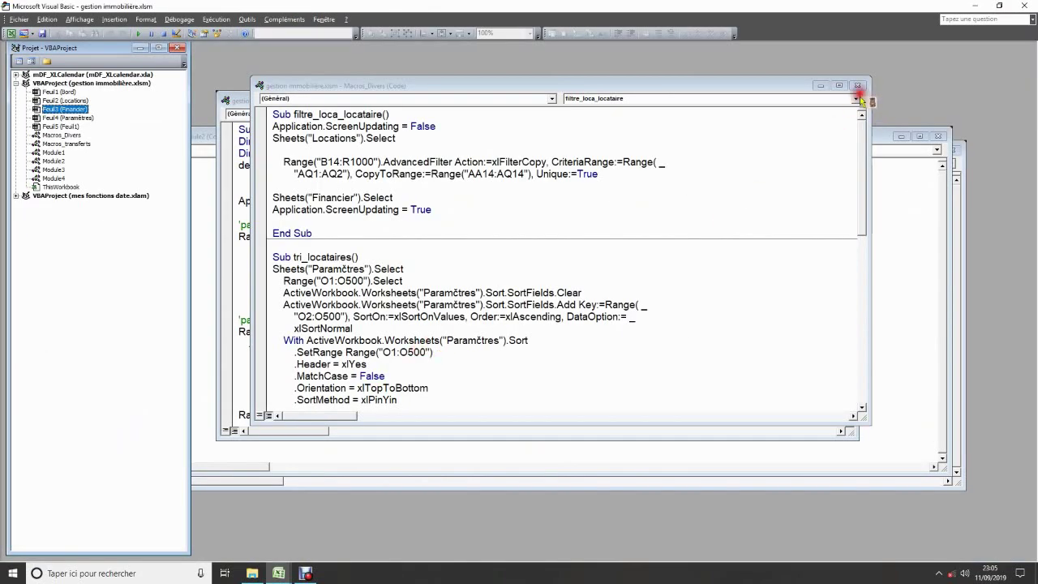
Step: Open the Macros_transferts module and place the cursor inside the transfert_financier macro
left_click_drag(39, 138, 78, 147)
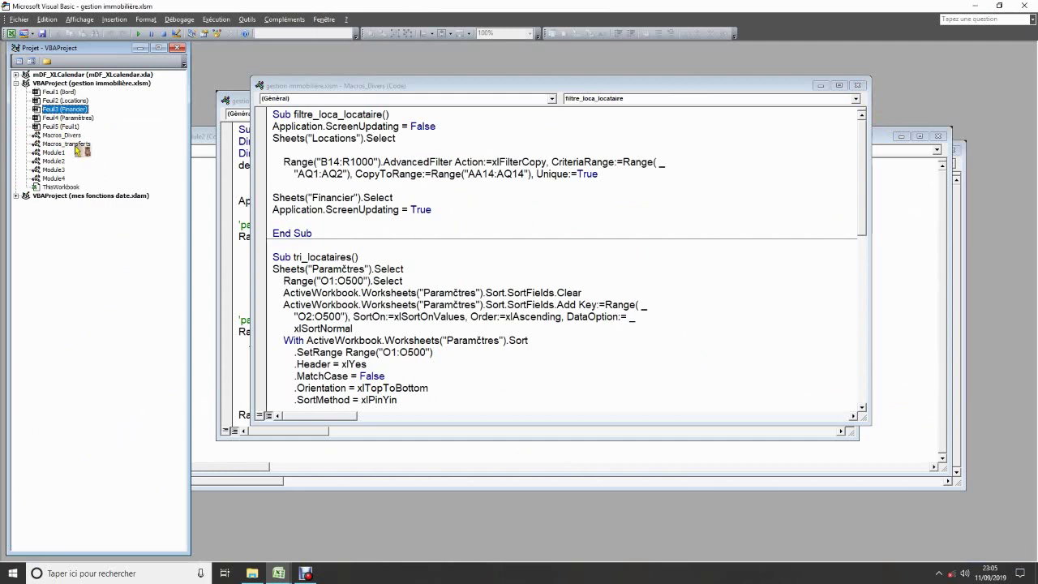
double_click(77, 147)
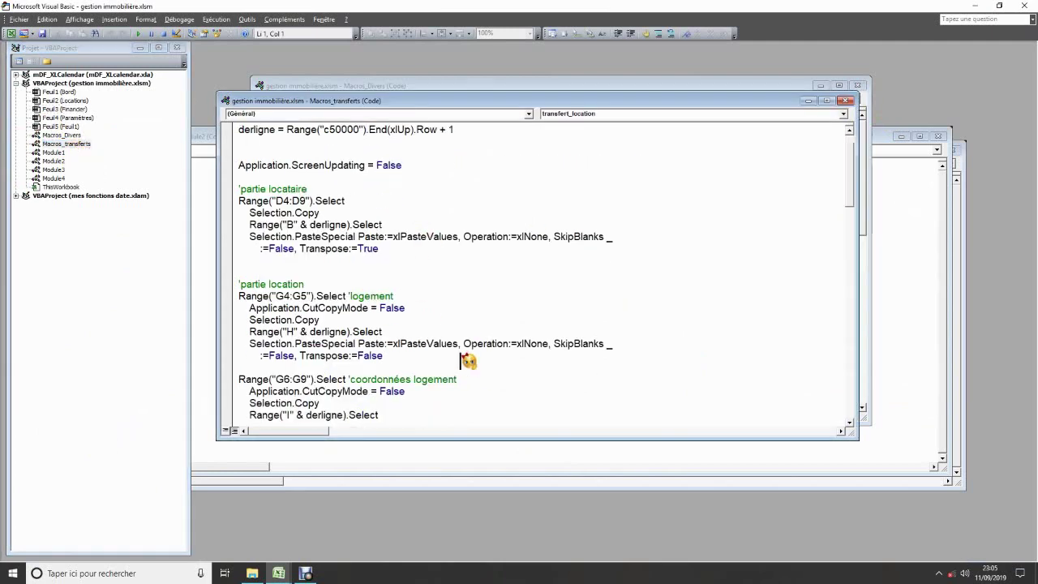
scroll(468, 361, "up", 1)
scroll(469, 361, "down", 8)
scroll(469, 361, "down", 8)
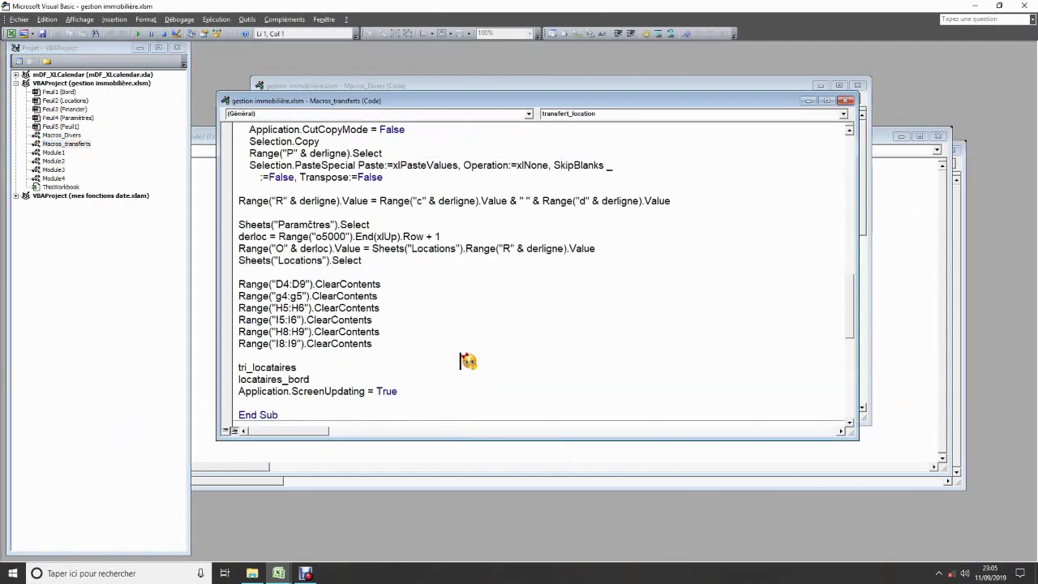
scroll(469, 361, "down", 7)
scroll(468, 361, "up", 1)
scroll(469, 361, "up", 2)
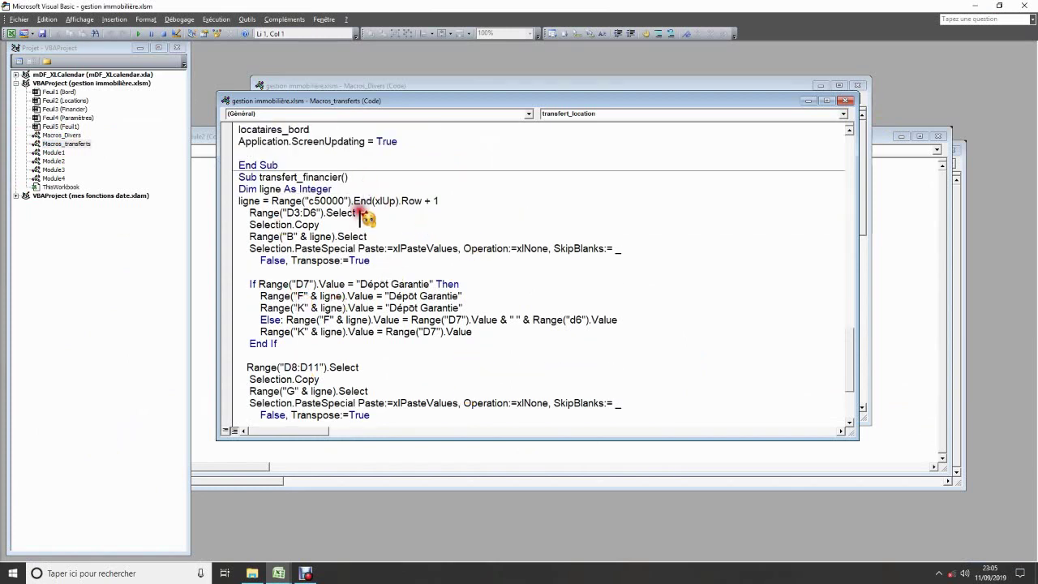
left_click(246, 203)
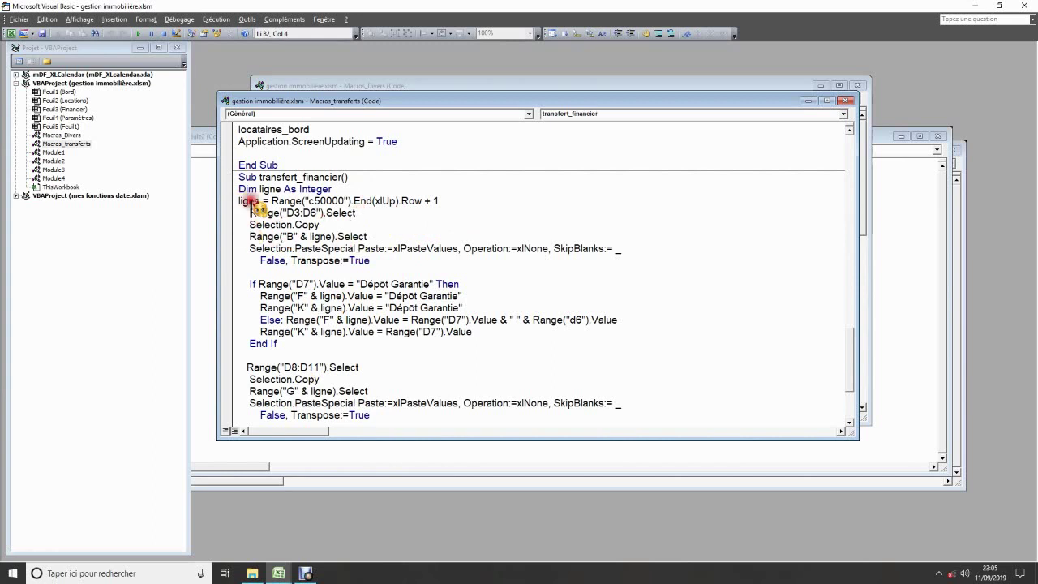
Step: Check B24 and C24, the first empty payment-table row, then return to the macro code
left_click(12, 35)
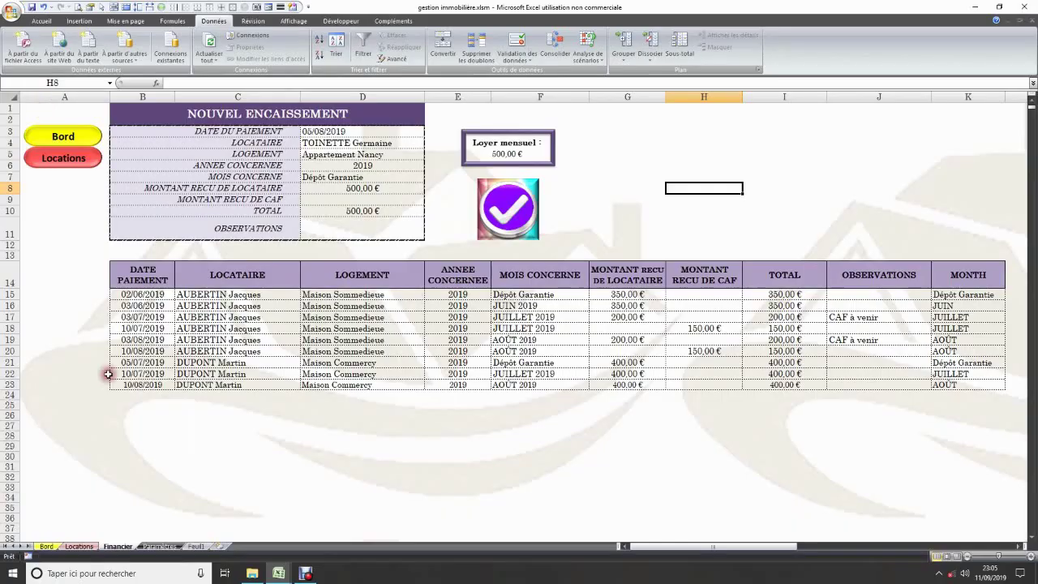
left_click(139, 395)
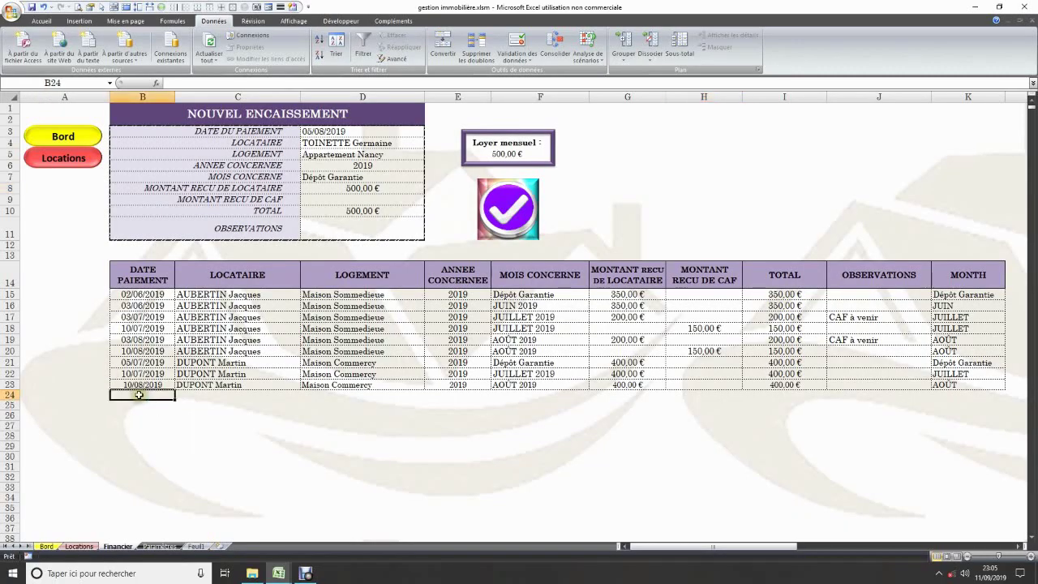
left_click(209, 395)
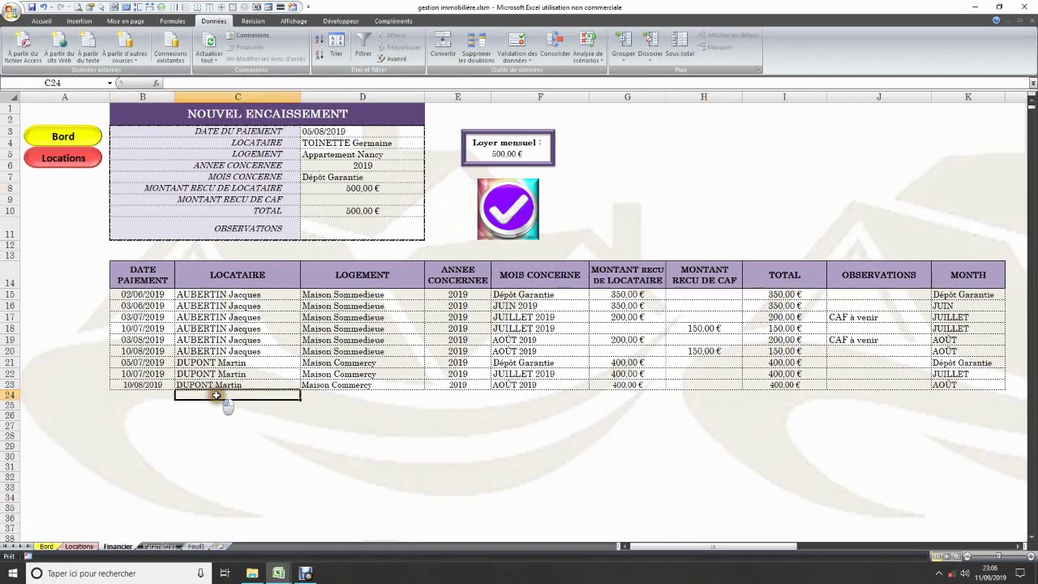
left_click(139, 398)
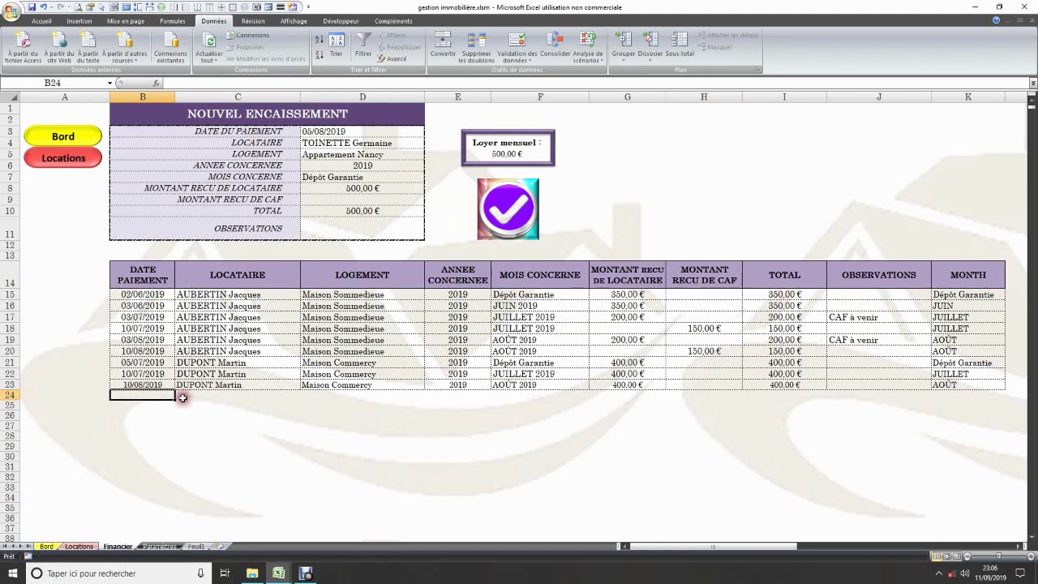
left_click(212, 396)
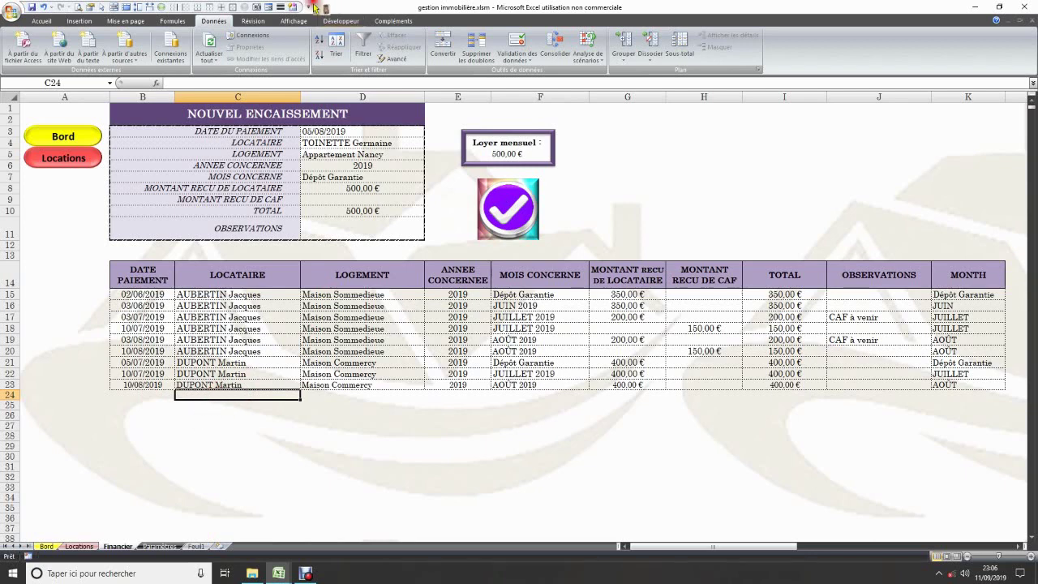
key("alt+F11")
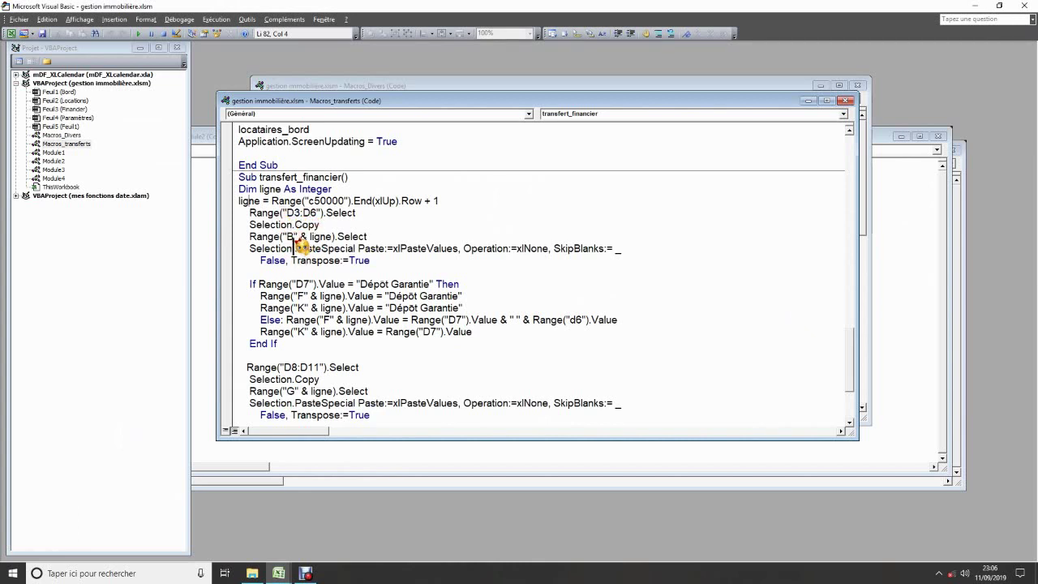
left_click(316, 234)
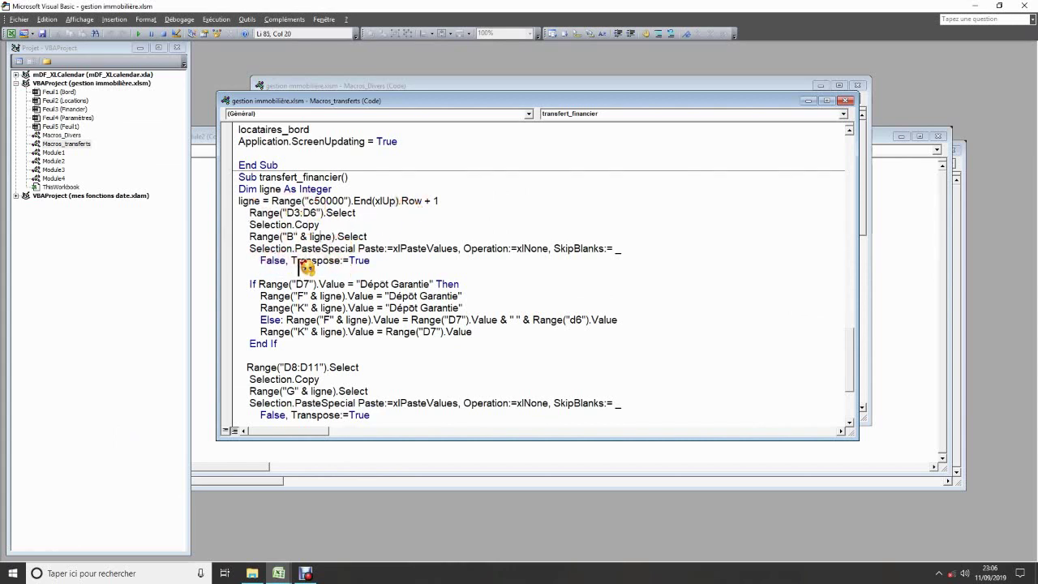
left_click_drag(291, 260, 369, 260)
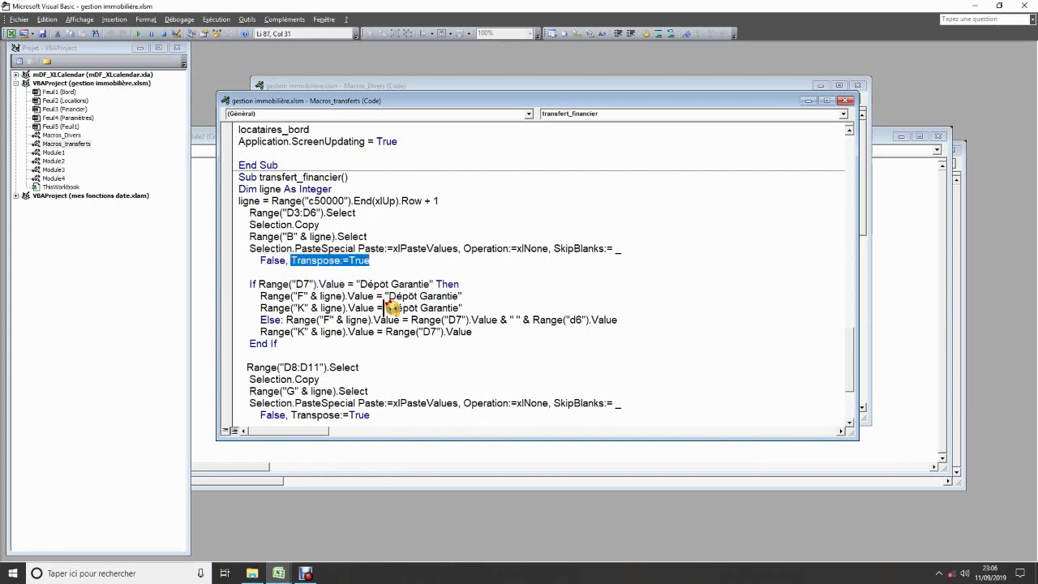
left_click(442, 249)
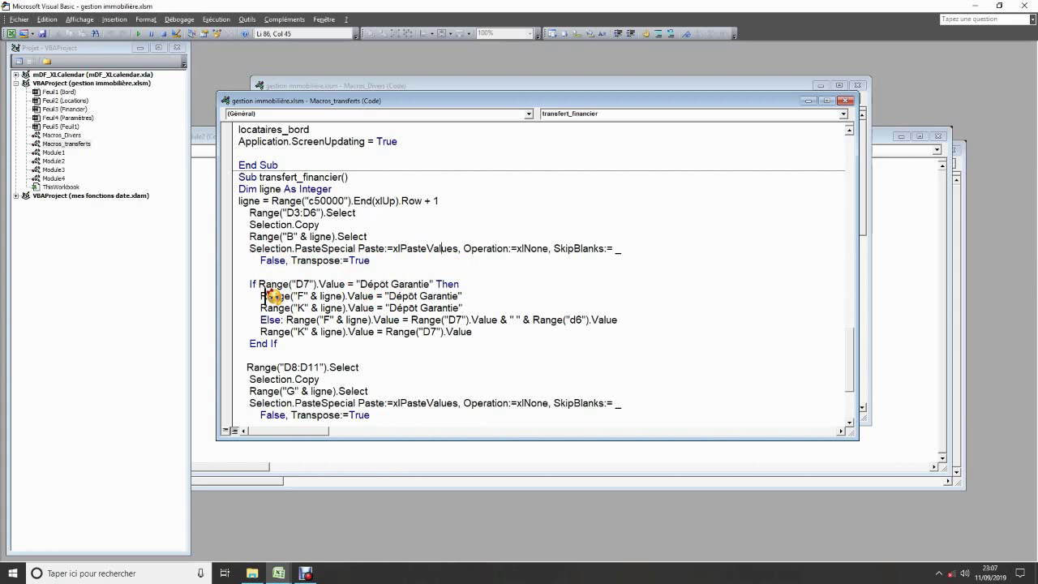
left_click(319, 284)
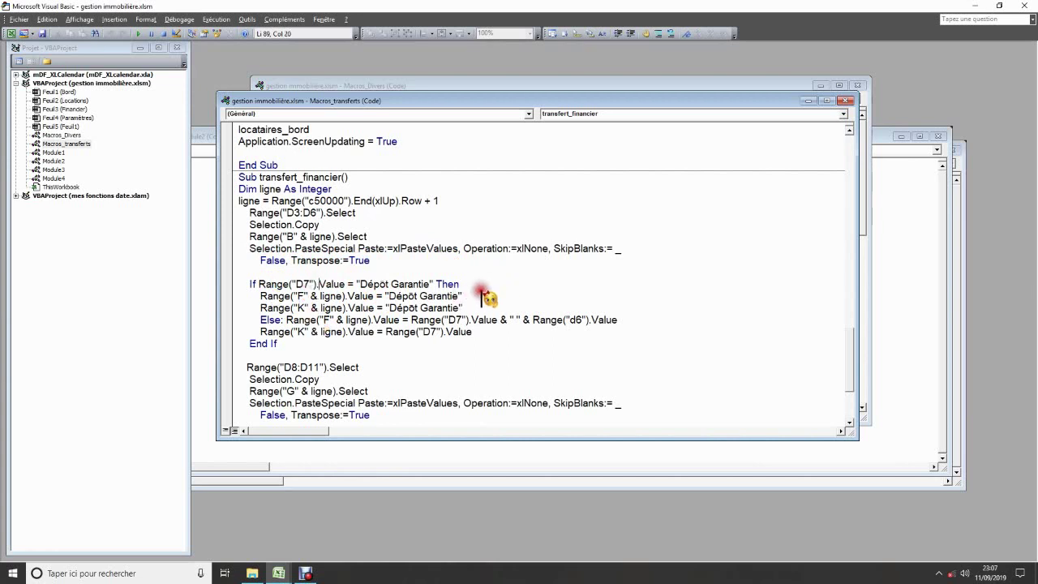
left_click(12, 36)
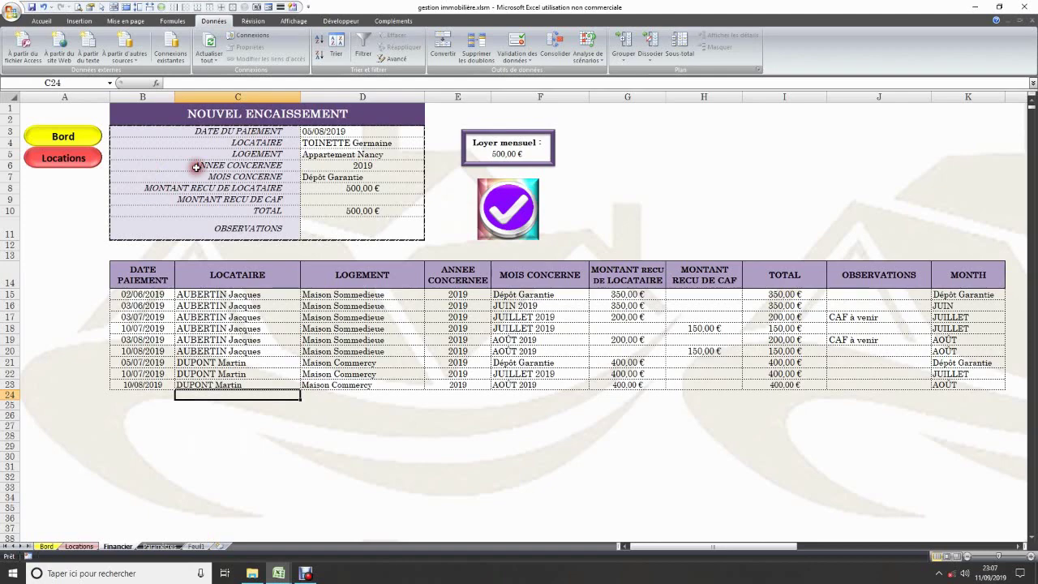
left_click(349, 176)
left_click(292, 6)
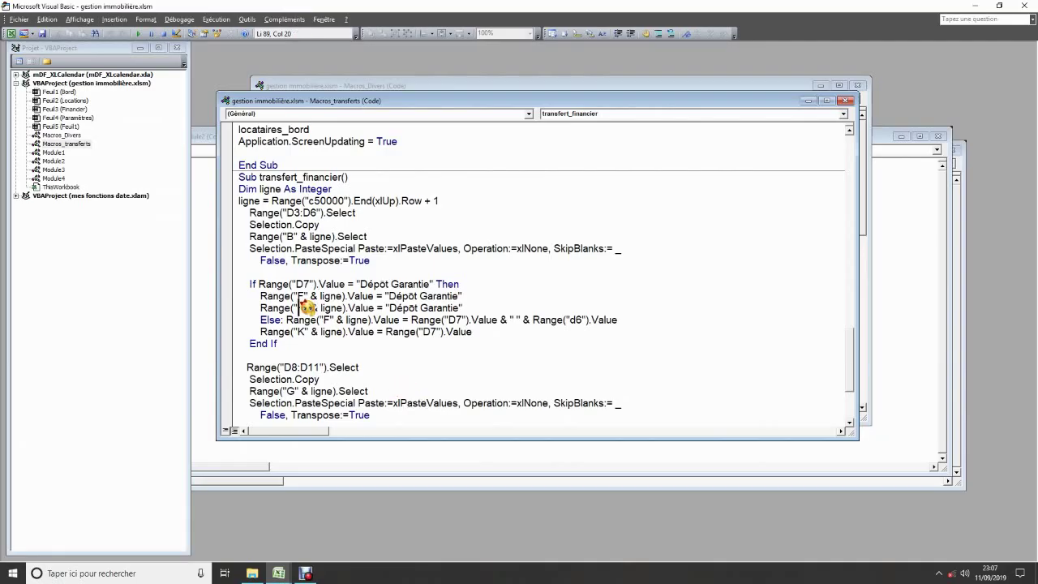
left_click(308, 308)
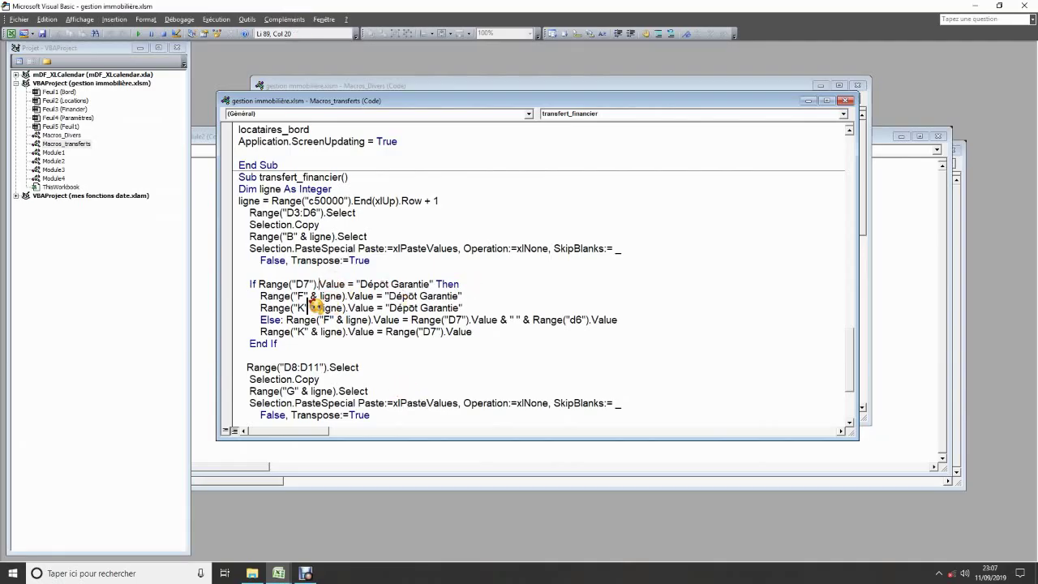
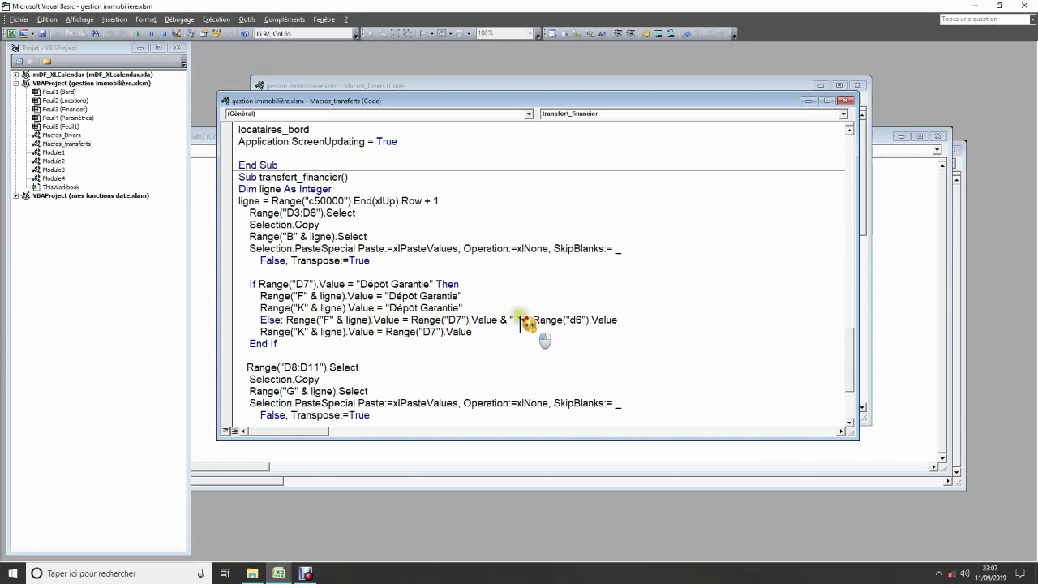
Step: Test the D7 month dropdown by setting JUILLET, then restore Dépôt Garantie
left_click_drag(521, 321, 509, 321)
key("Down")
key("Down")
left_click(11, 33)
key("Up")
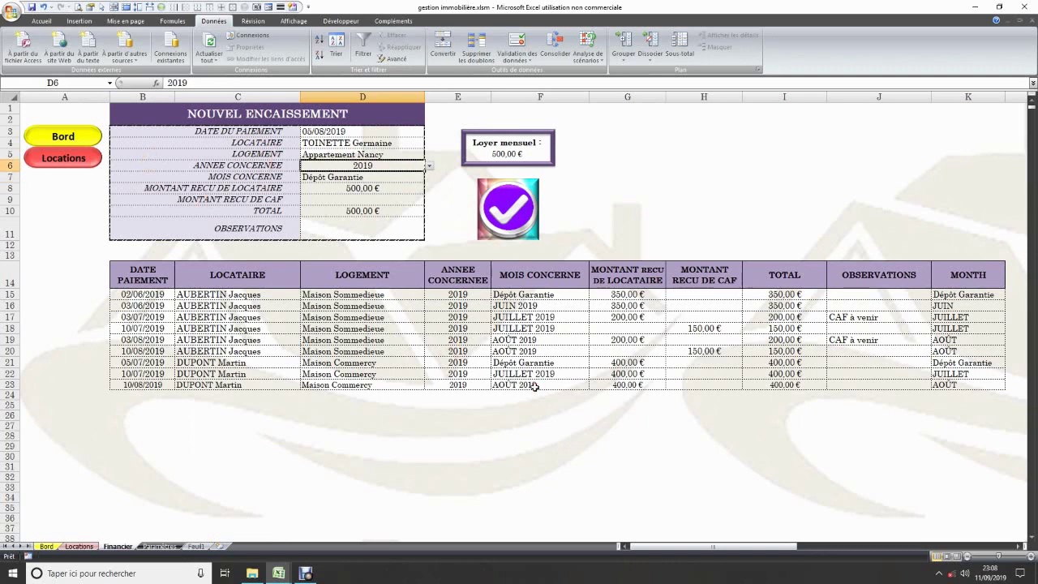
left_click(520, 374)
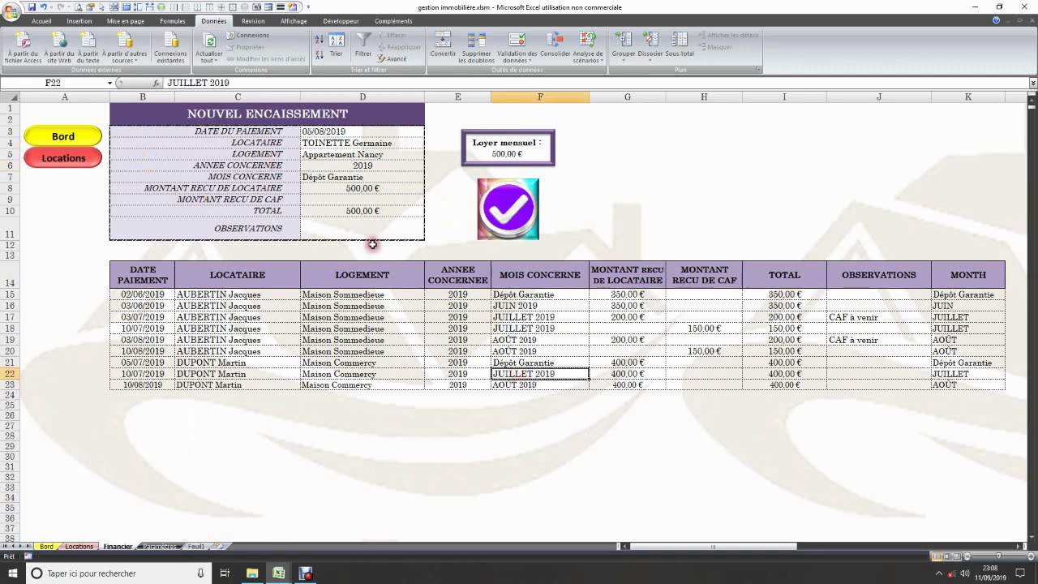
left_click(342, 177)
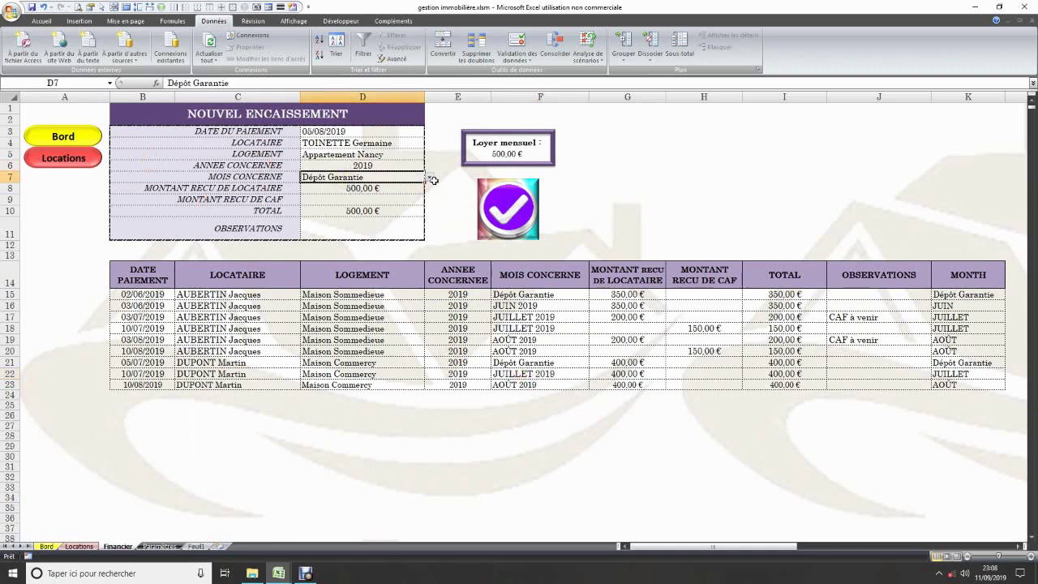
left_click(429, 176)
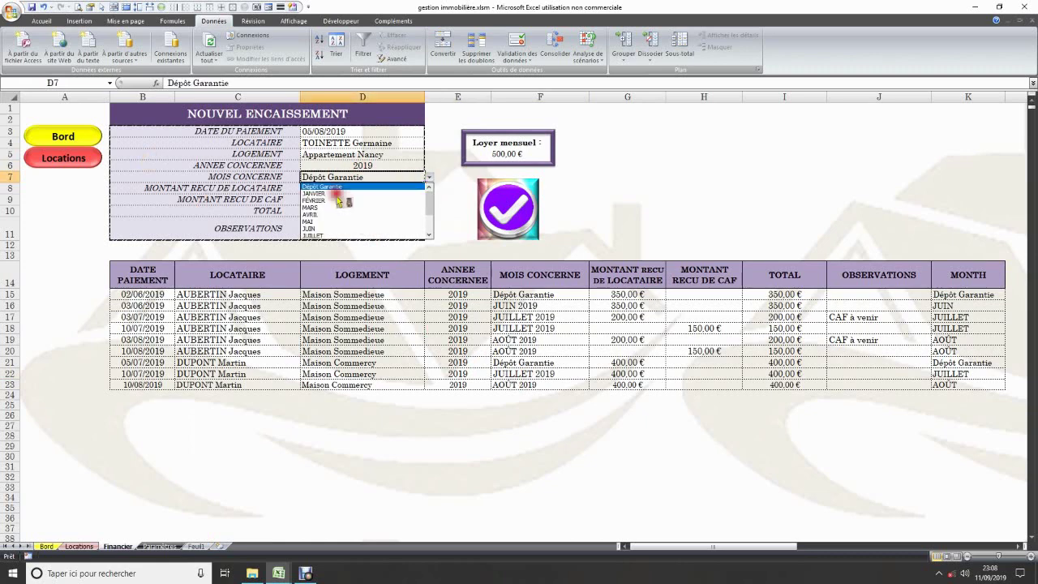
left_click(324, 237)
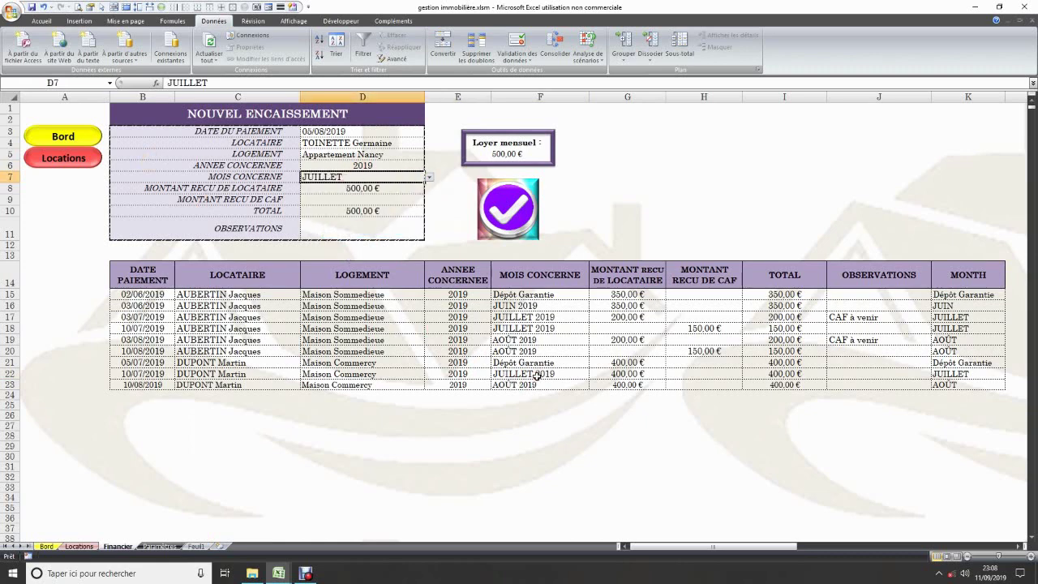
left_click(429, 177)
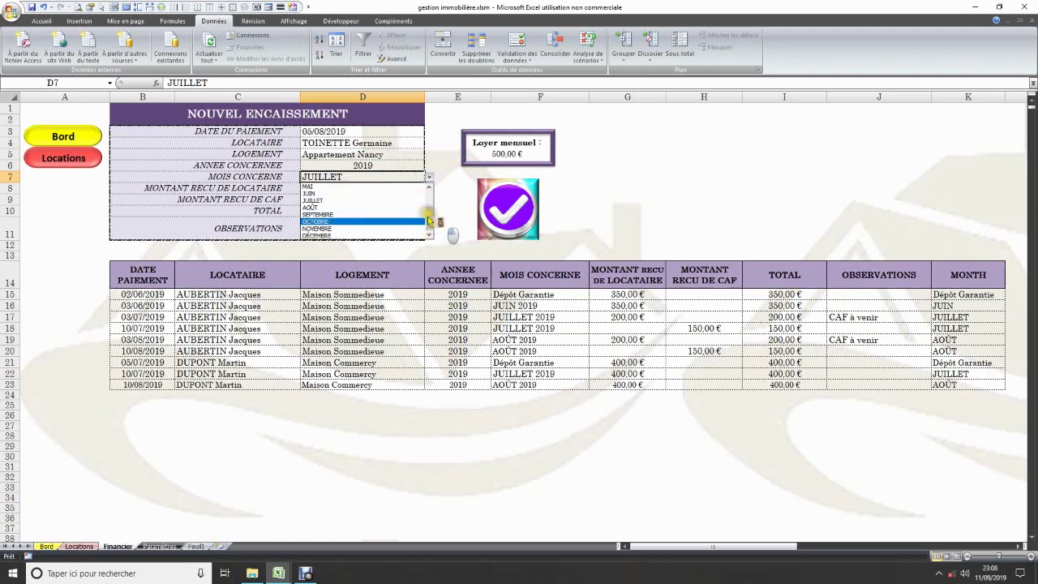
scroll(372, 202, "up", 2)
left_click(324, 186)
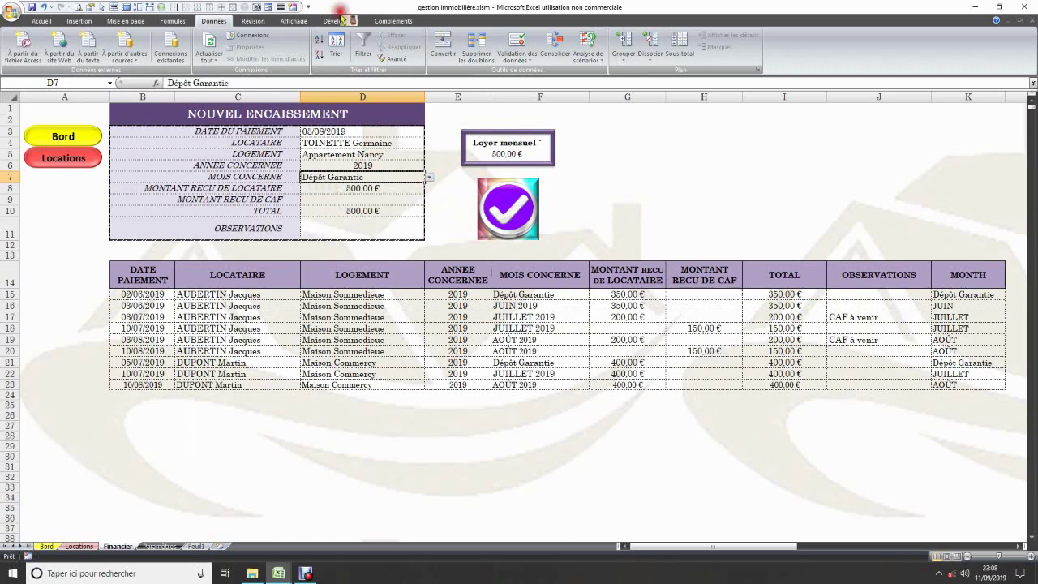
Step: Review the macro's D8:D11 selection line in the VBA editor
key("alt+F11")
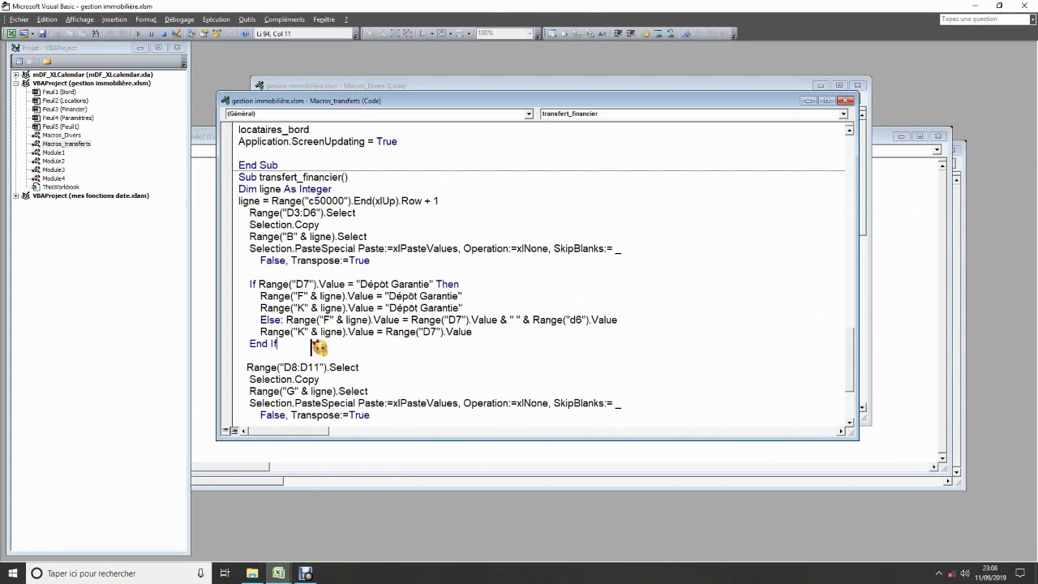
left_click(10, 35)
left_click_drag(776, 546, 792, 546)
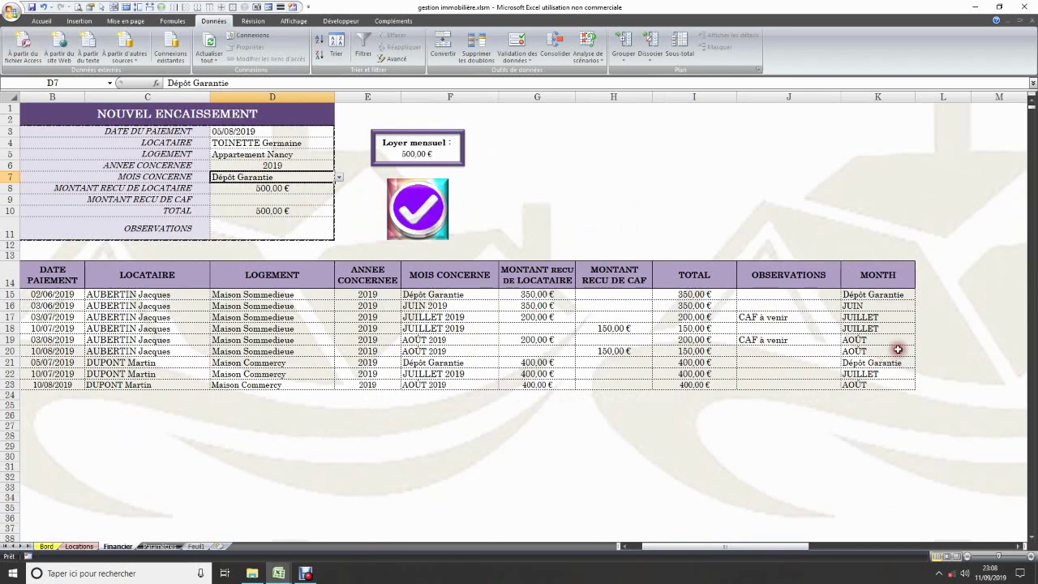
left_click(295, 10)
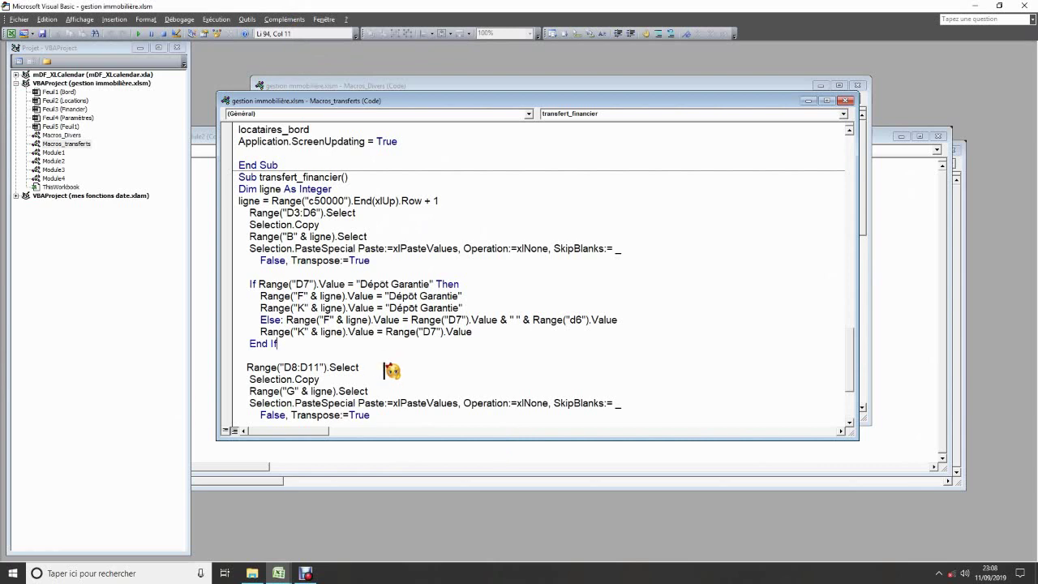
scroll(386, 369, "down", 1)
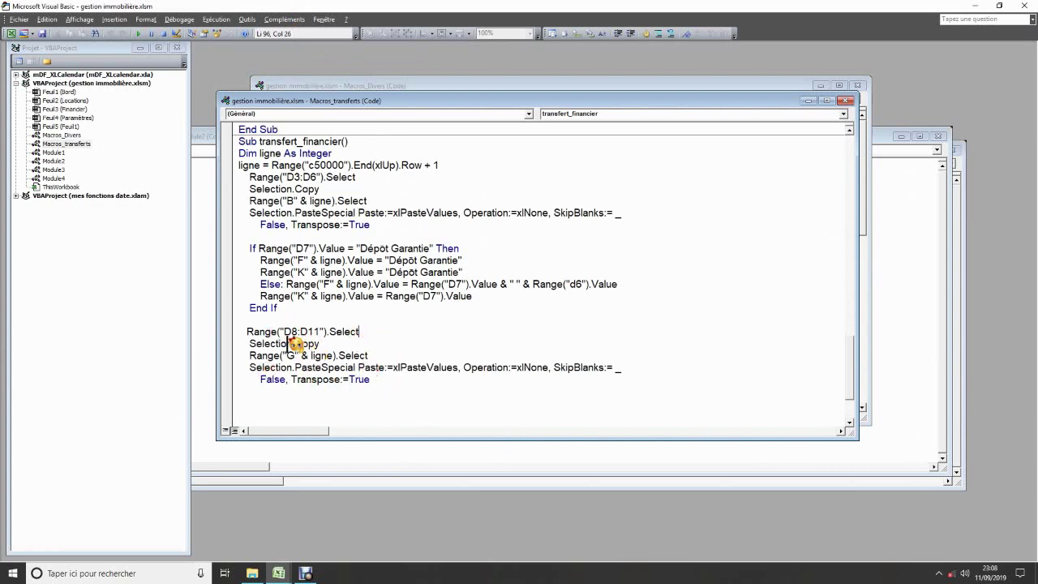
left_click(370, 336)
scroll(429, 393, "down", 1)
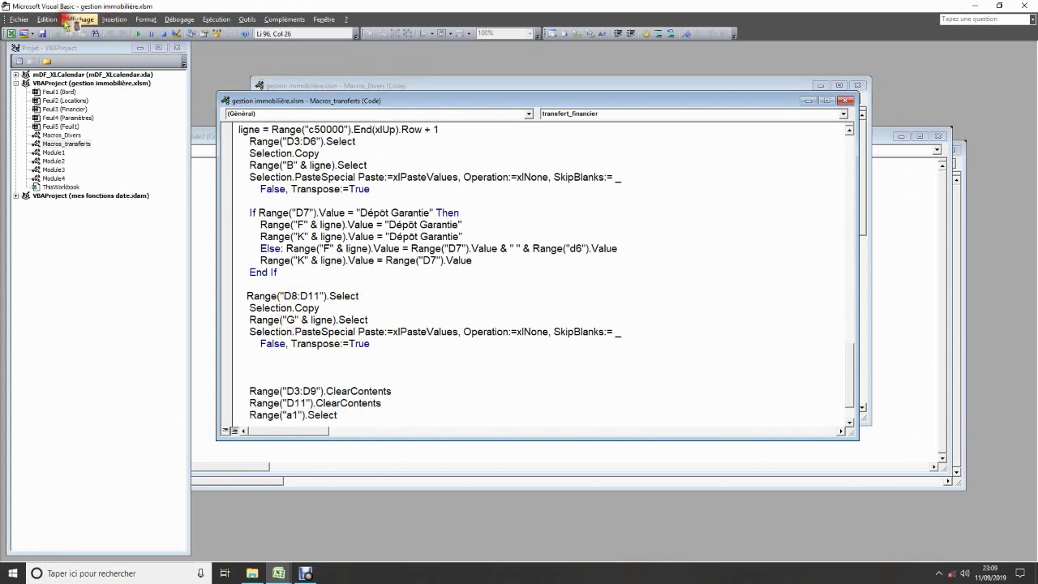
Step: Check the D8:D11 copy range and G23:K23 paste range that the macro uses
left_click(11, 33)
left_click_drag(300, 188, 300, 231)
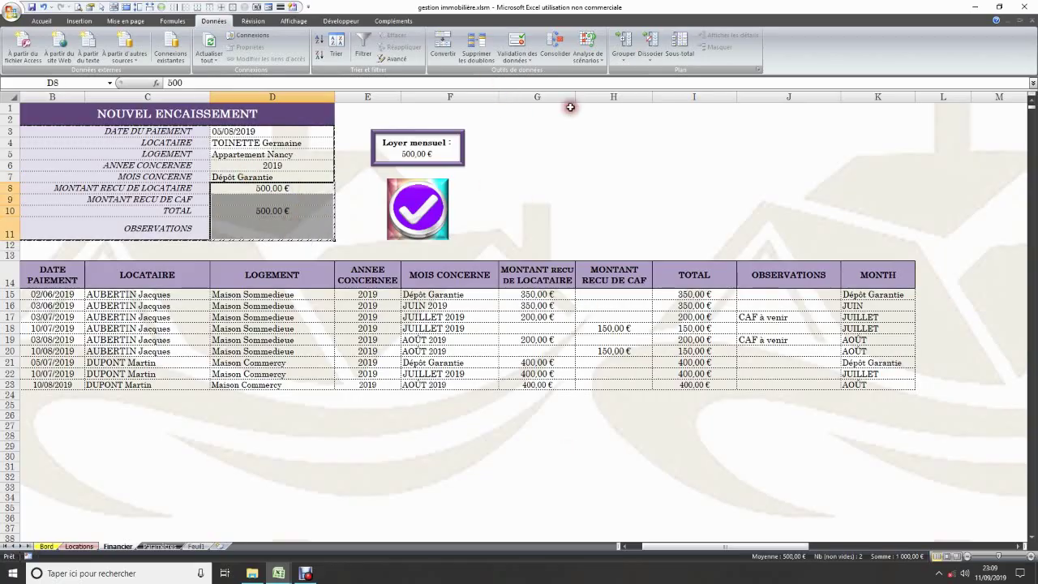
left_click_drag(546, 386, 906, 384)
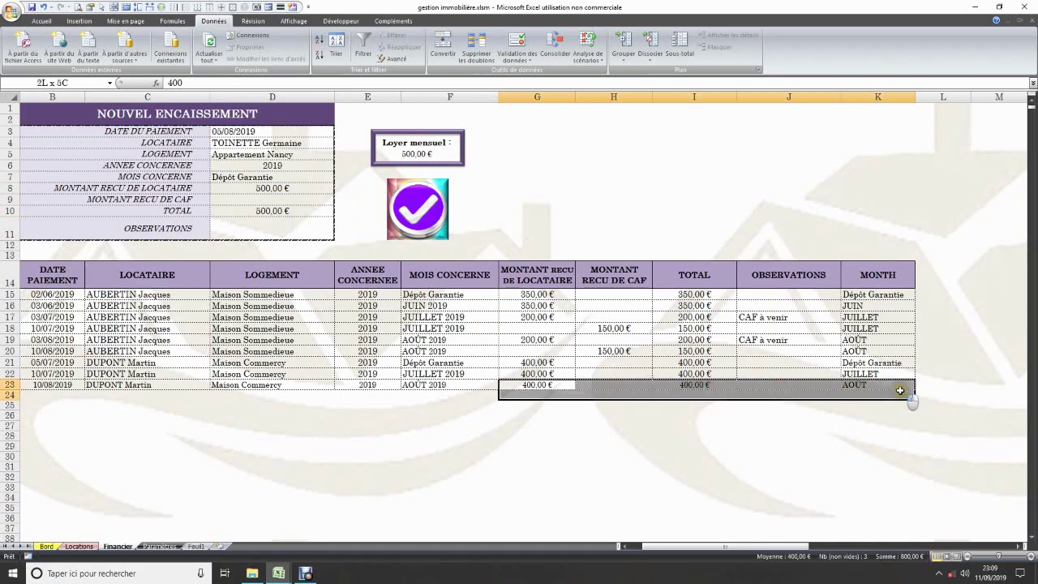
left_click(720, 445)
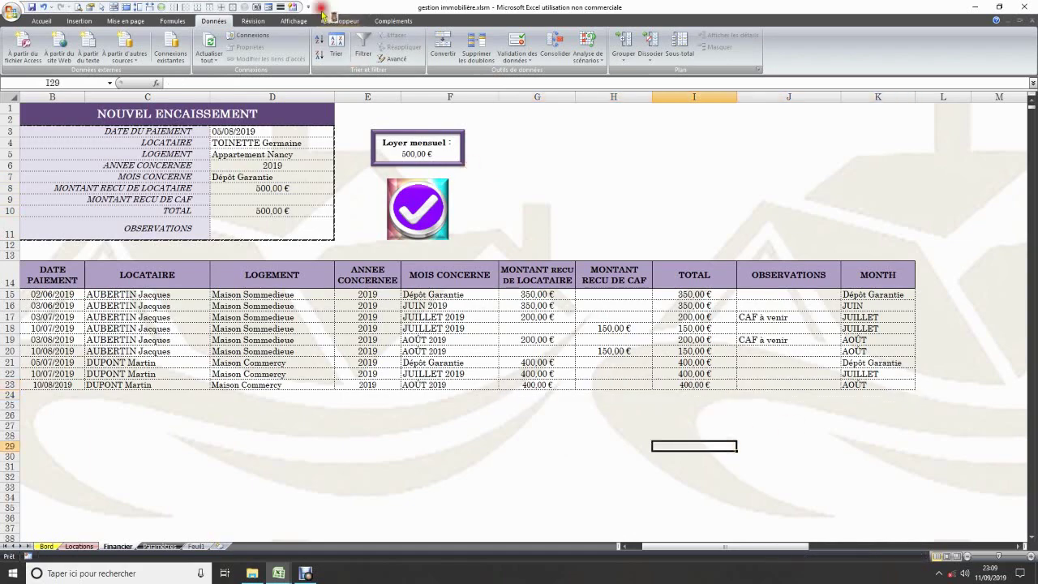
left_click(291, 7)
scroll(417, 411, "down", 2)
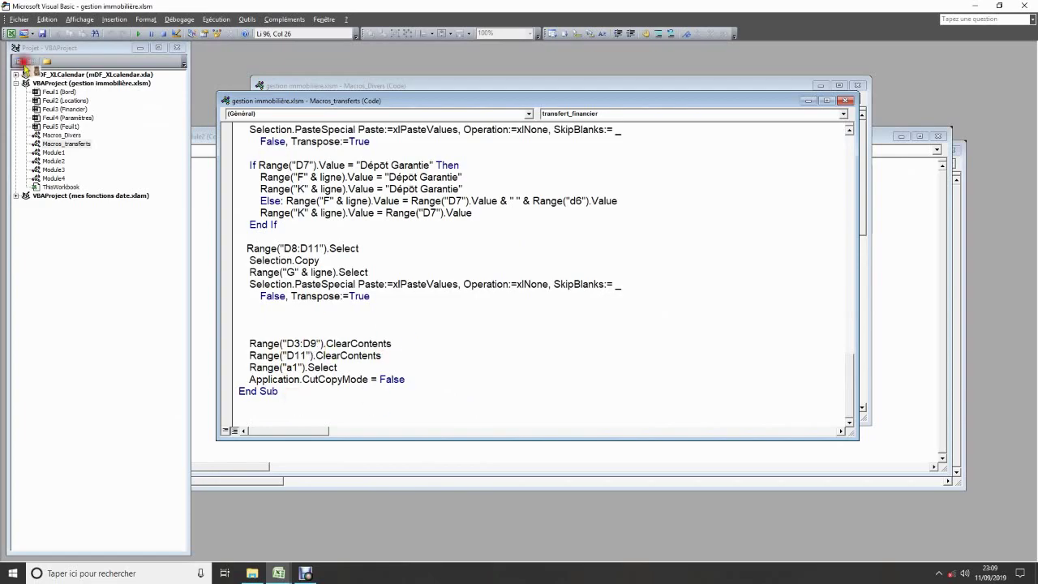
Step: Compare the D3:D11 entry range and D10 total with the macro's clearing lines
left_click(11, 33)
left_click_drag(295, 139, 294, 235)
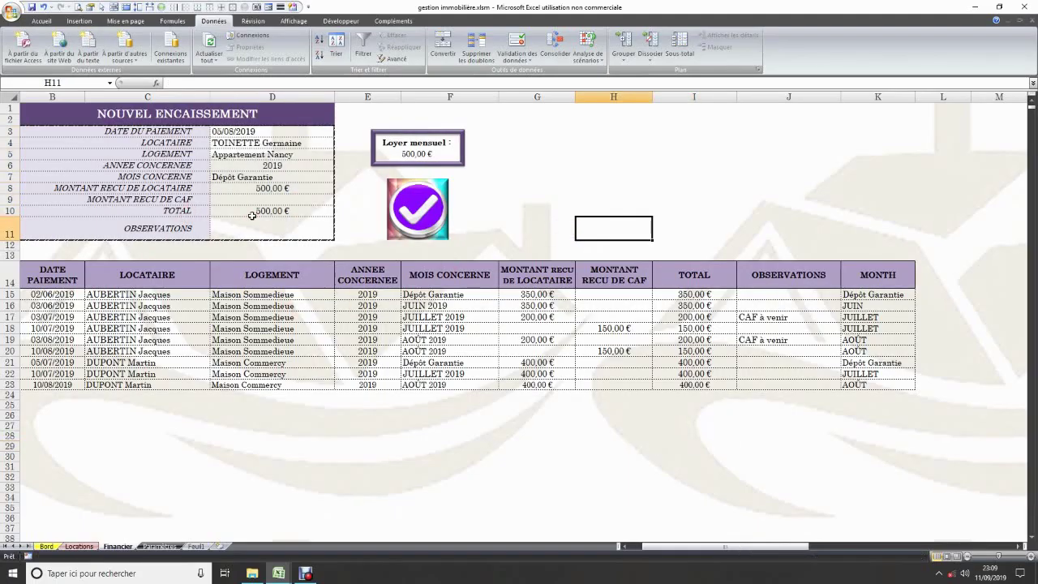
left_click(268, 211)
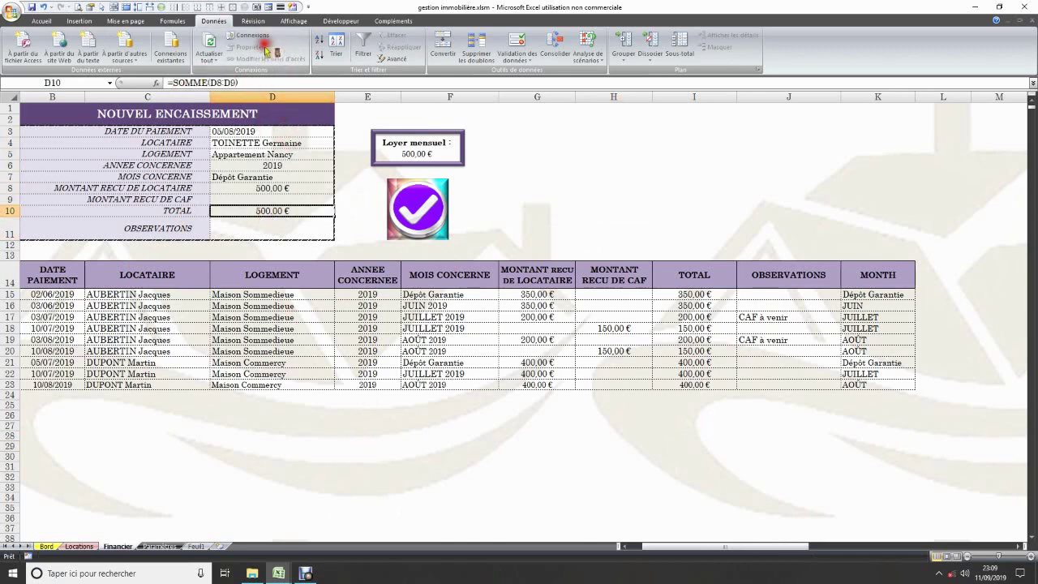
left_click(295, 8)
left_click(296, 355)
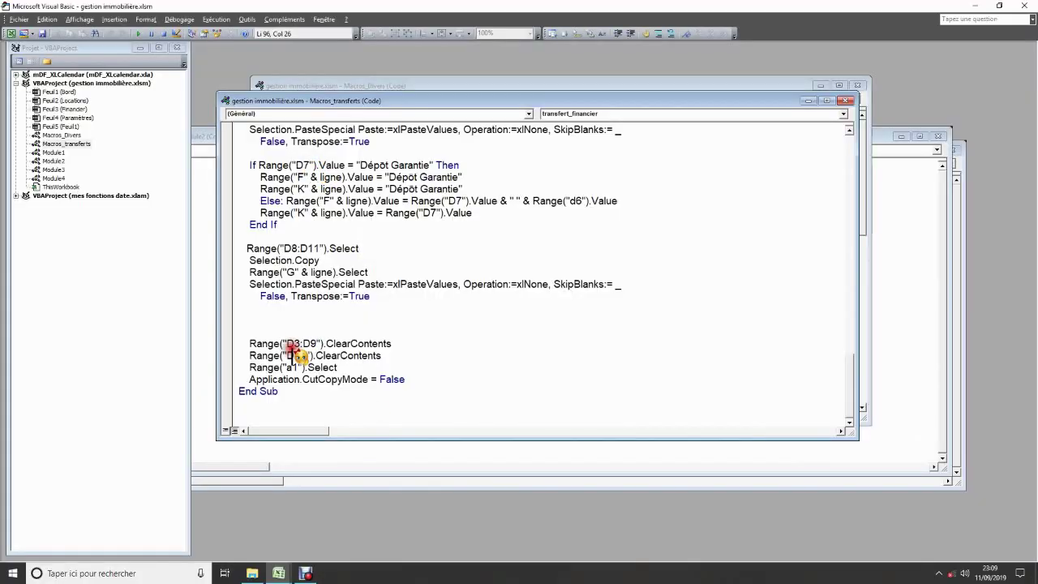
left_click(395, 345)
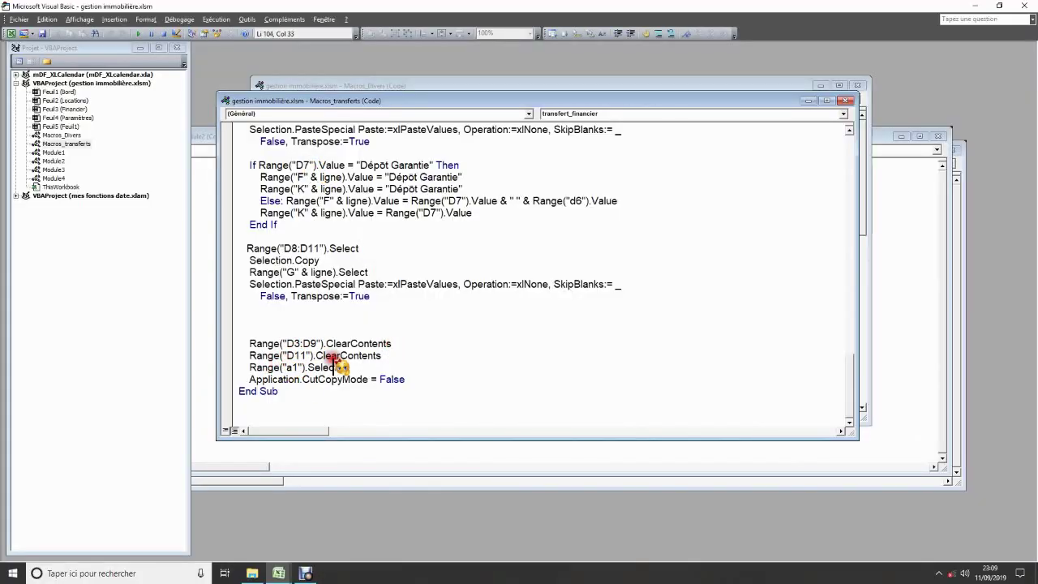
left_click(277, 357)
left_click(385, 358)
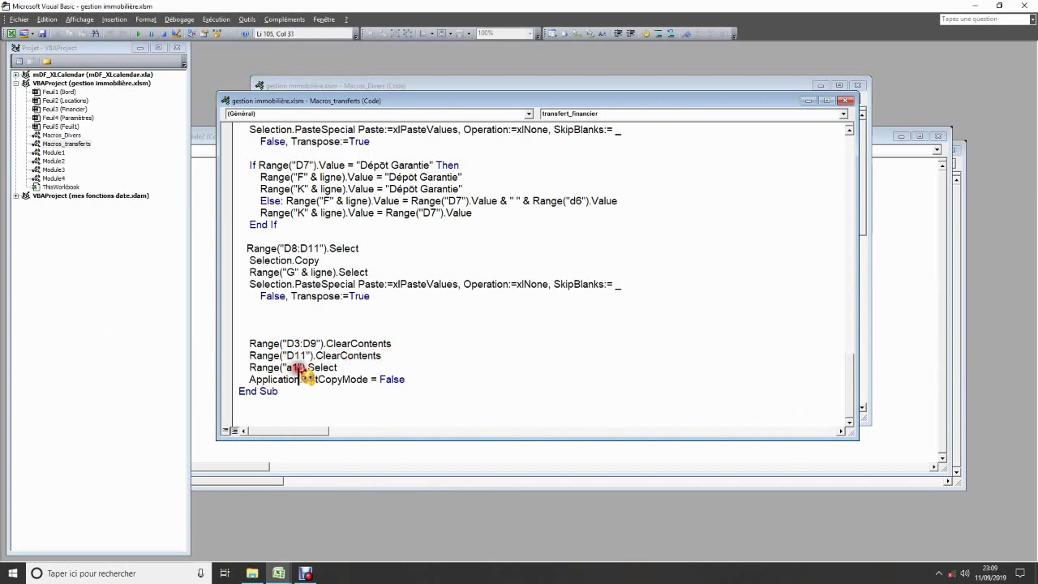
left_click(325, 379)
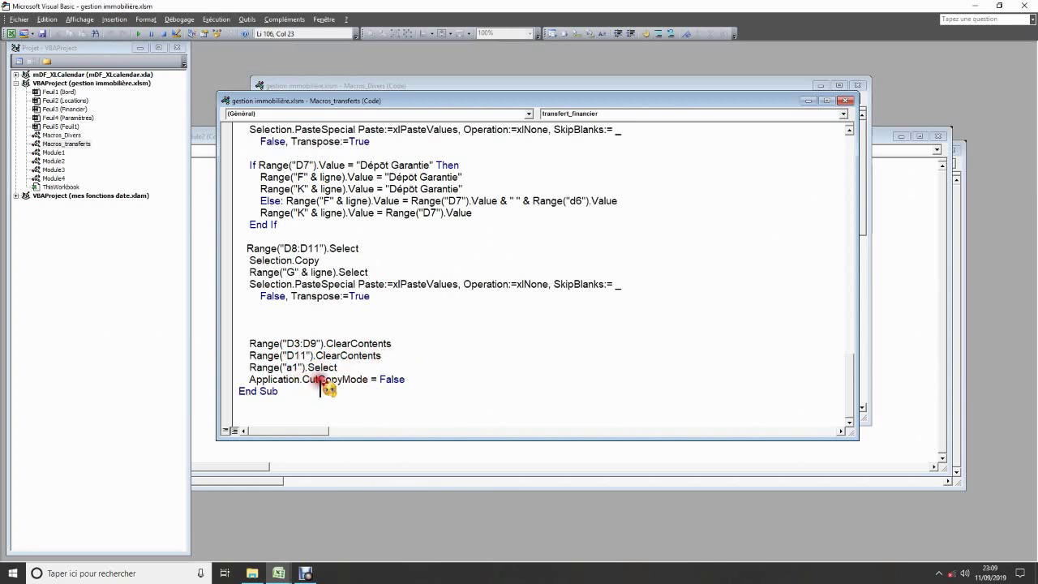
left_click(288, 392)
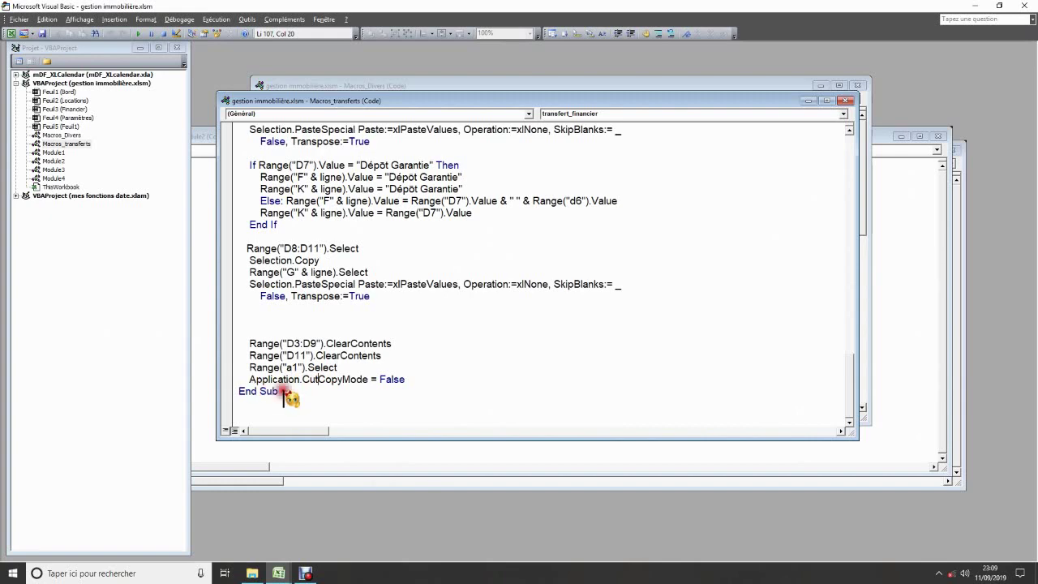
Step: Test copying D18, then review the CutCopyMode = False line before returning to Excel
left_click(12, 35)
right_click(289, 331)
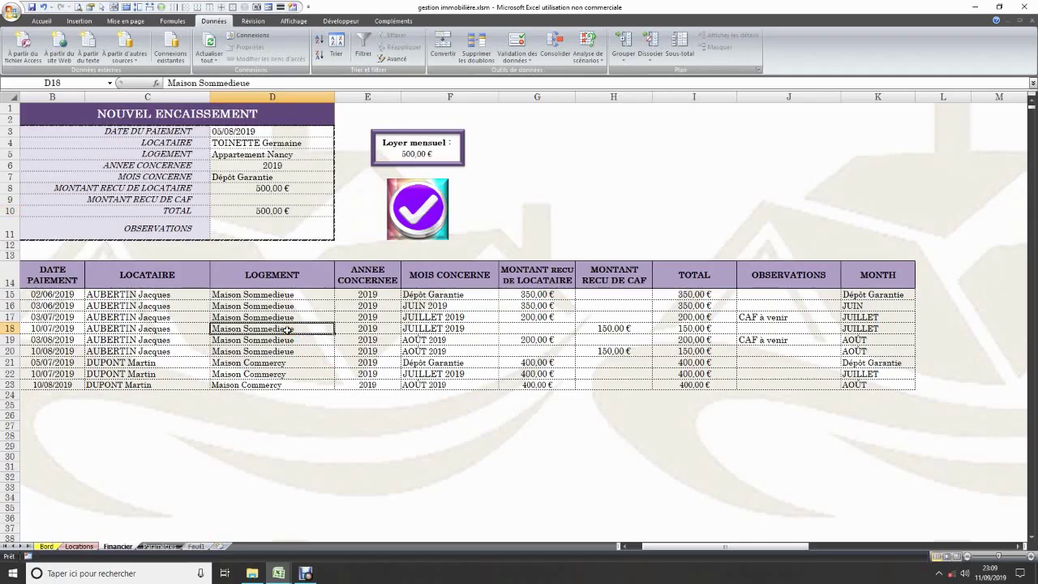
left_click(316, 348)
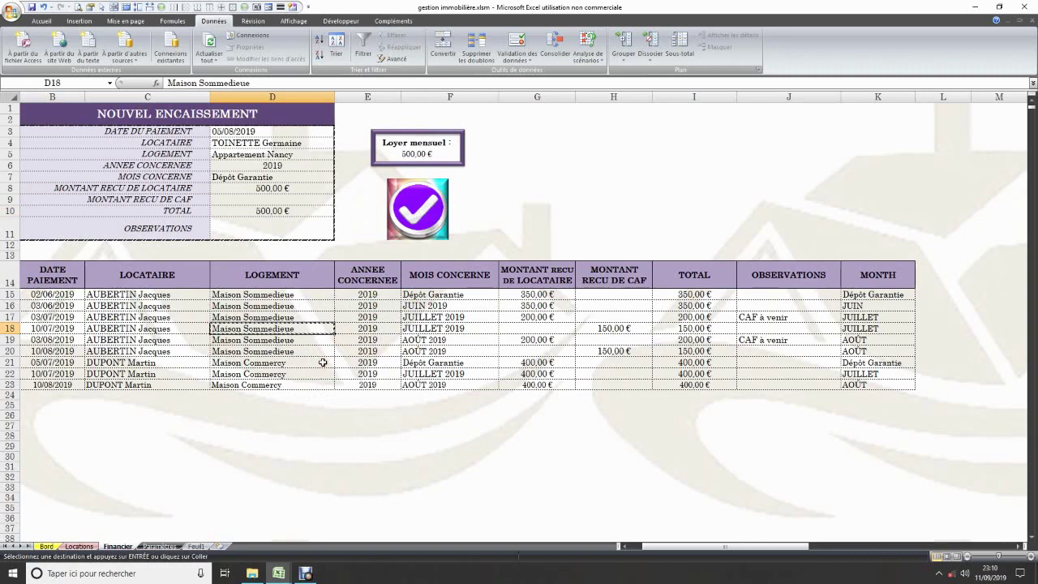
key("Escape")
key("alt+F11")
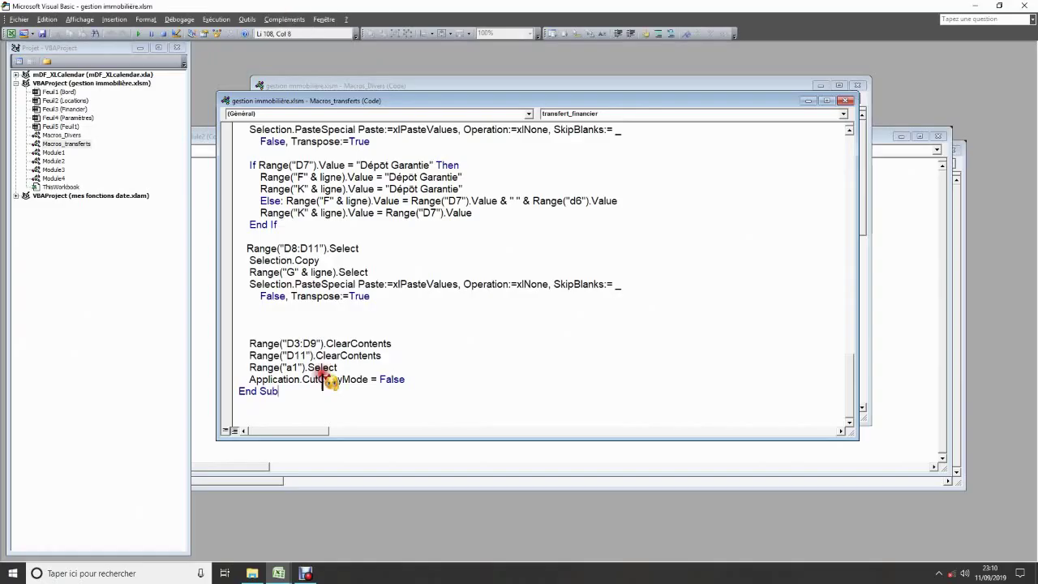
left_click_drag(409, 381, 243, 381)
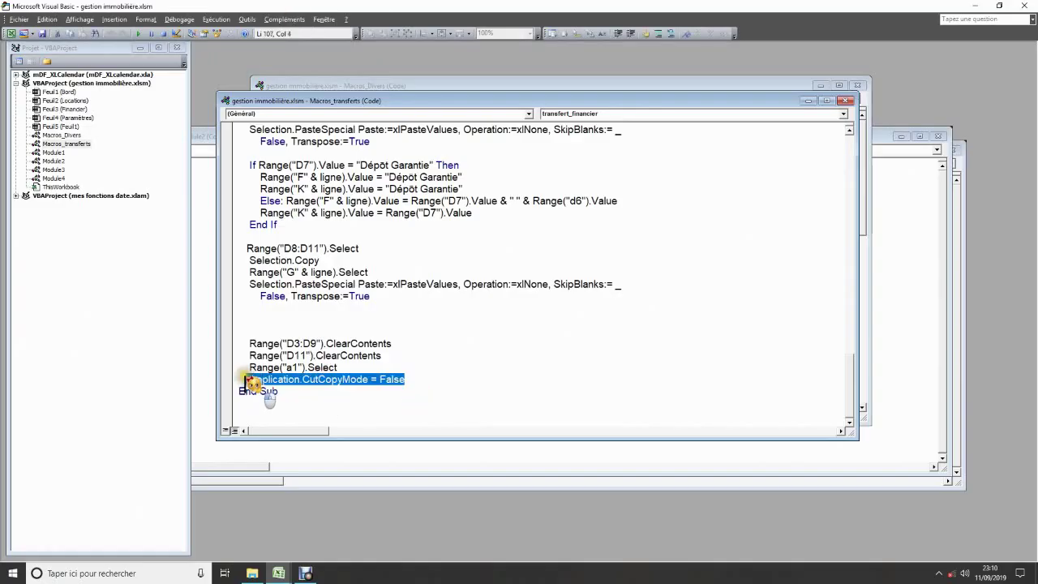
left_click(429, 381)
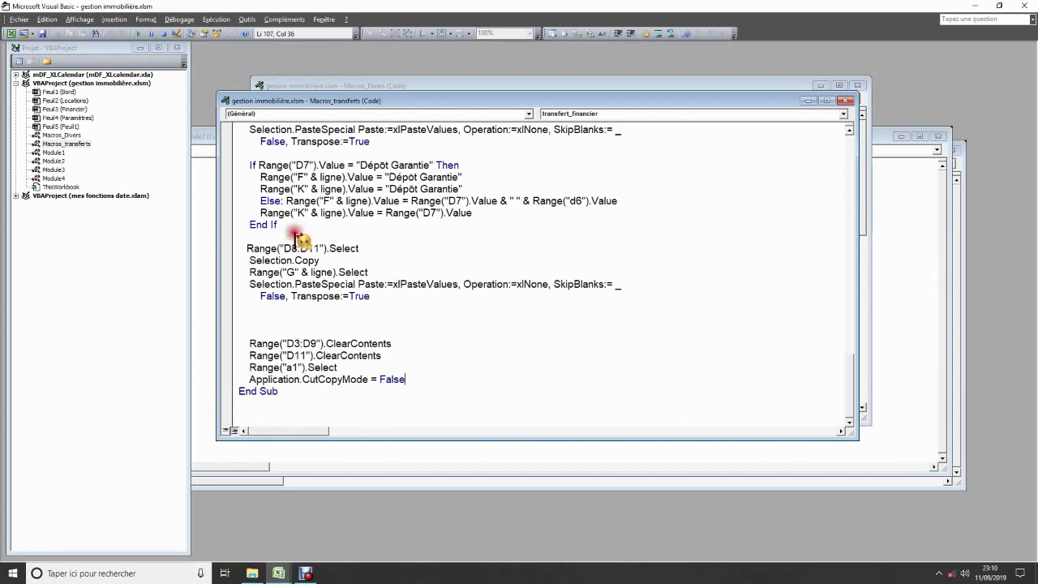
left_click(12, 35)
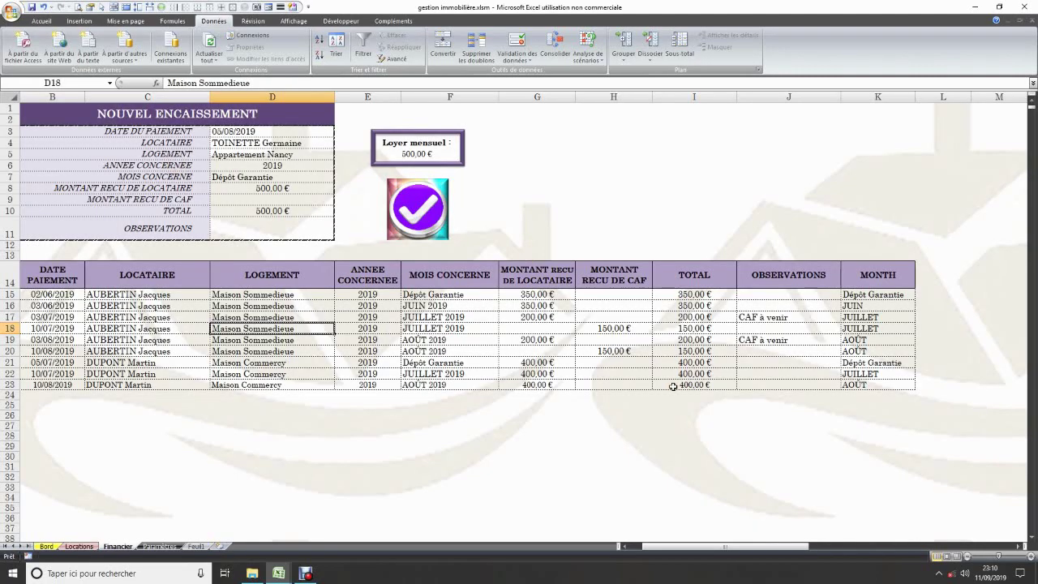
left_click(782, 552)
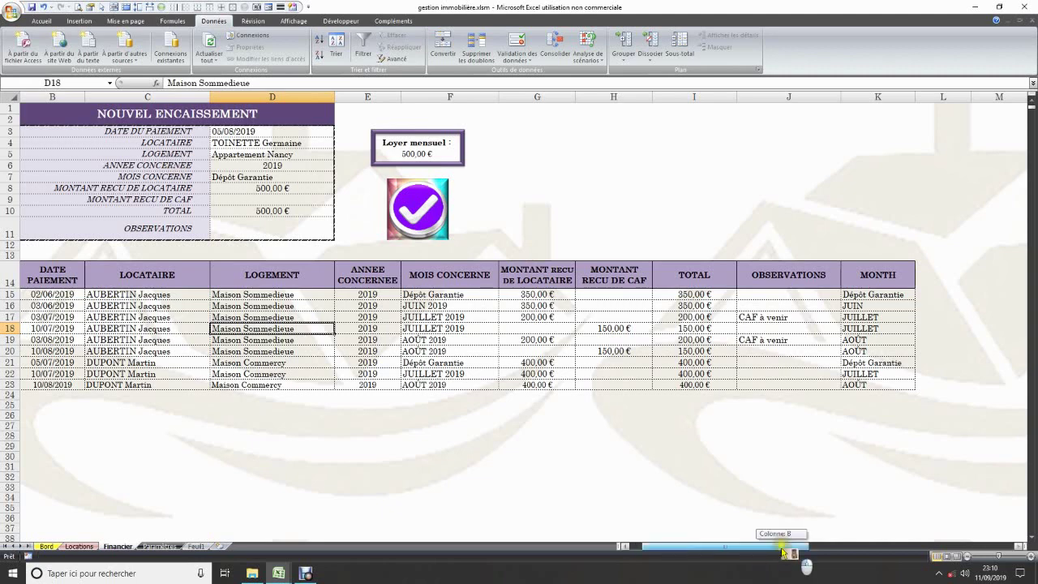
left_click_drag(782, 552, 873, 550)
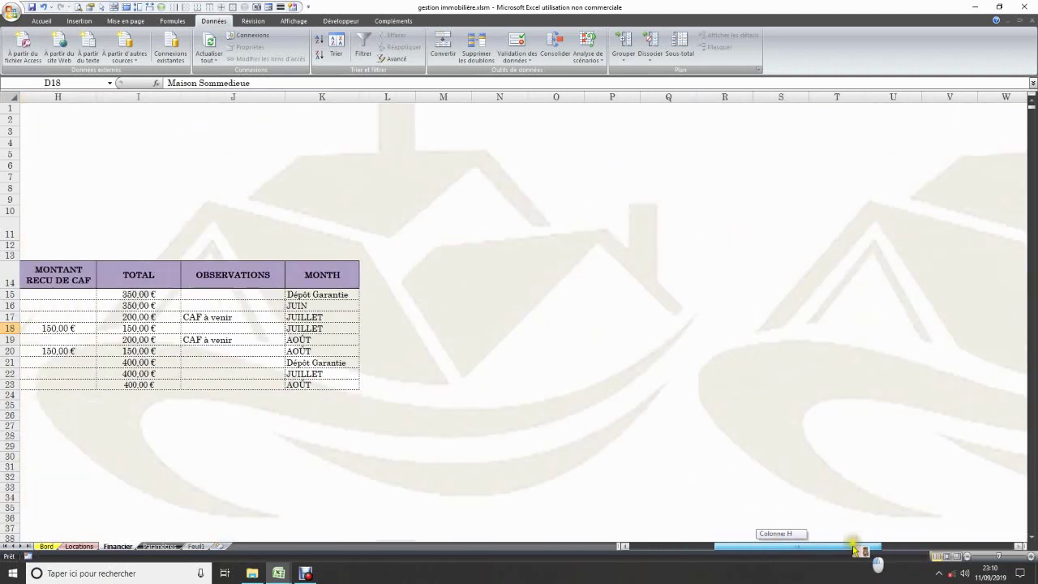
mouse_move(873, 549)
left_mouse_down()
mouse_move(851, 550)
mouse_move(928, 550)
left_mouse_up()
left_click(344, 297)
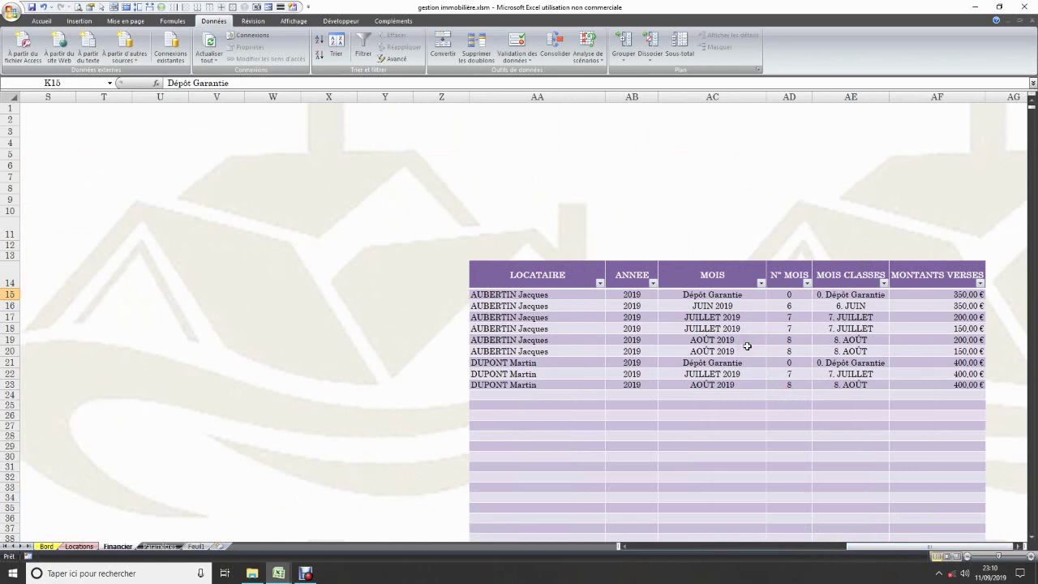
left_click(512, 295)
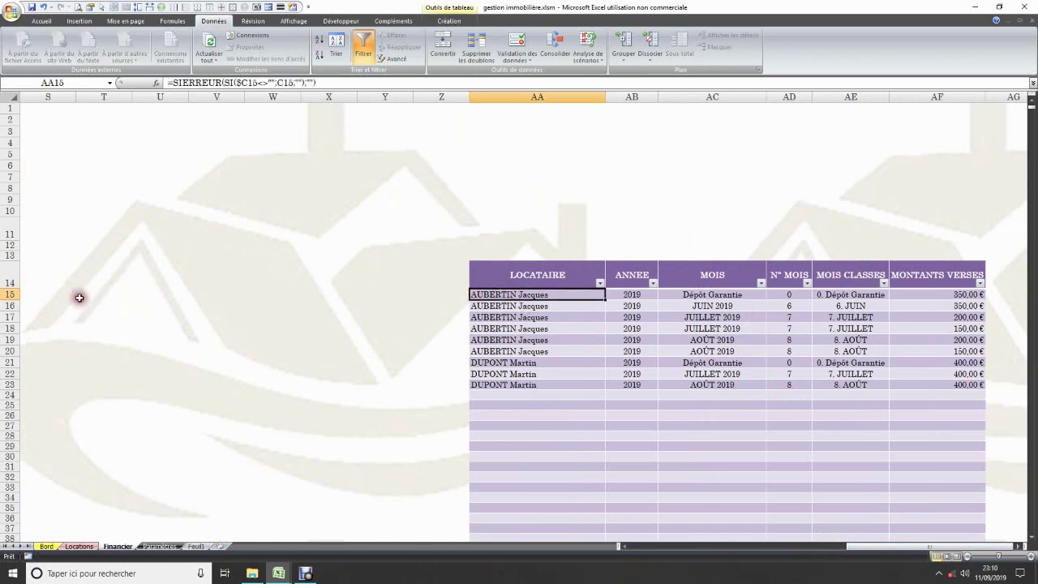
left_click(640, 296)
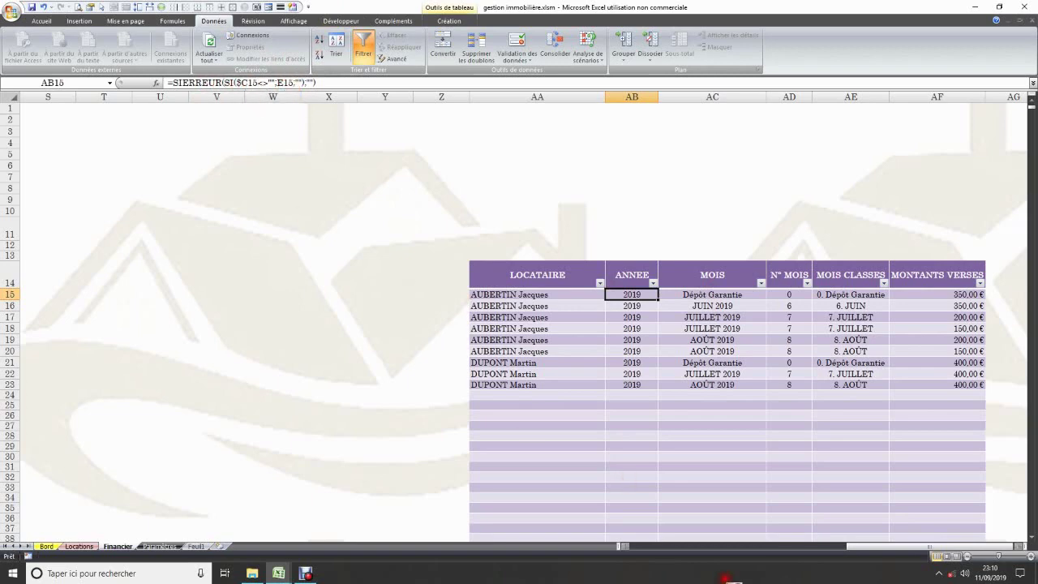
left_click_drag(888, 545, 576, 574)
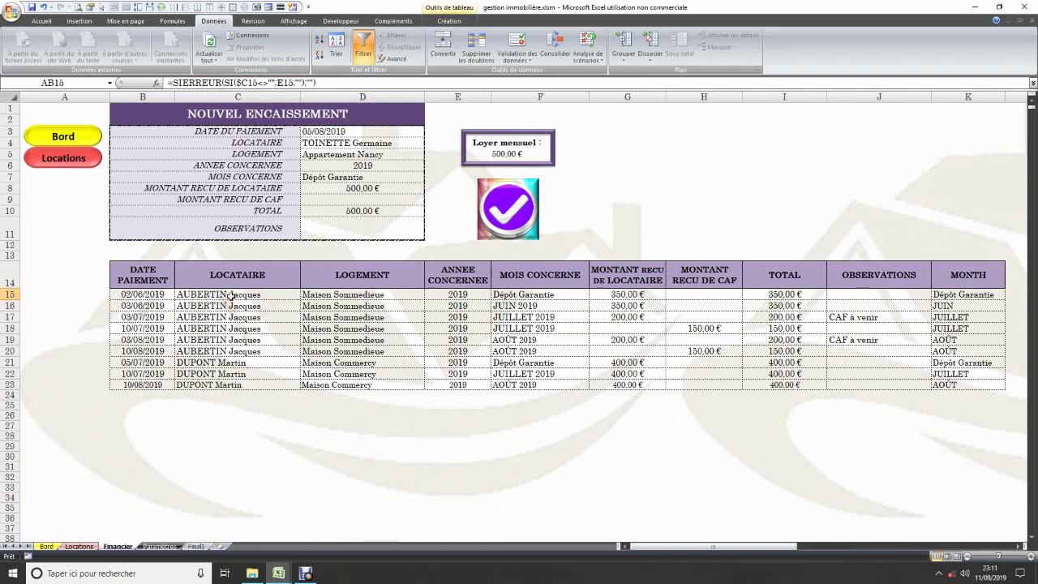
mouse_move(791, 546)
left_mouse_down()
mouse_move(967, 550)
mouse_move(955, 545)
left_mouse_up()
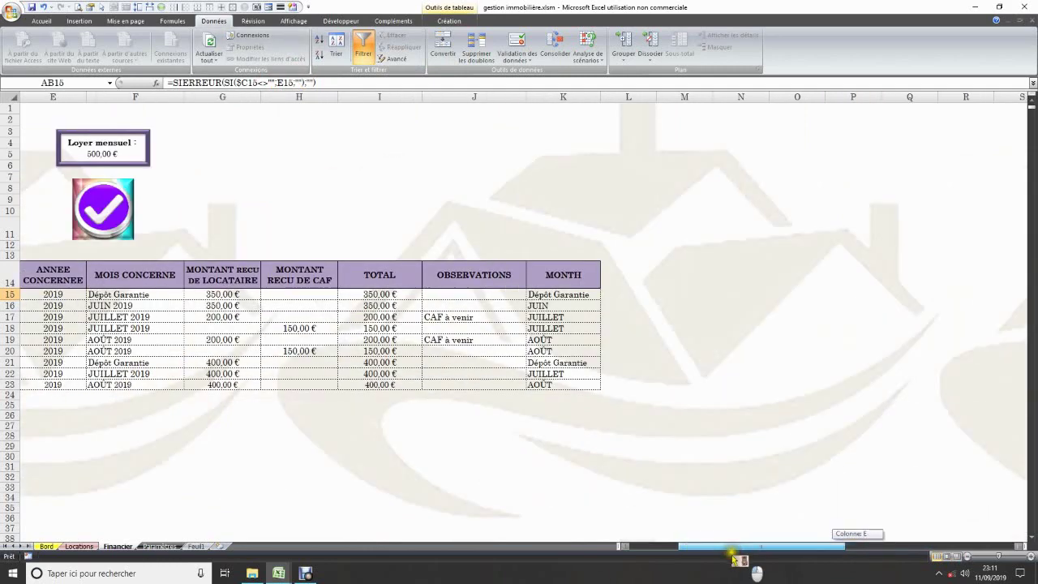
left_click_drag(875, 546, 709, 546)
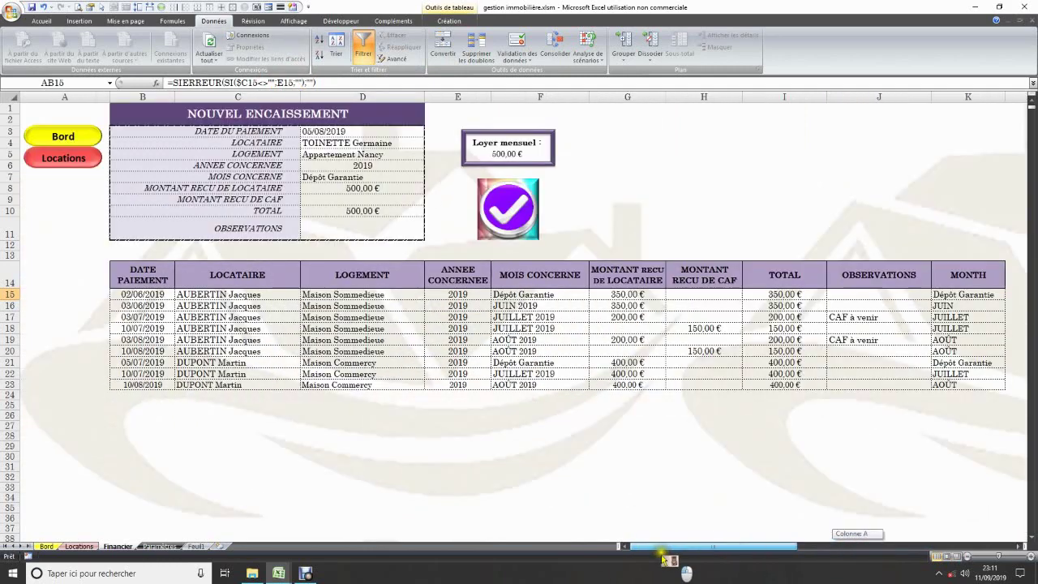
left_click(465, 295)
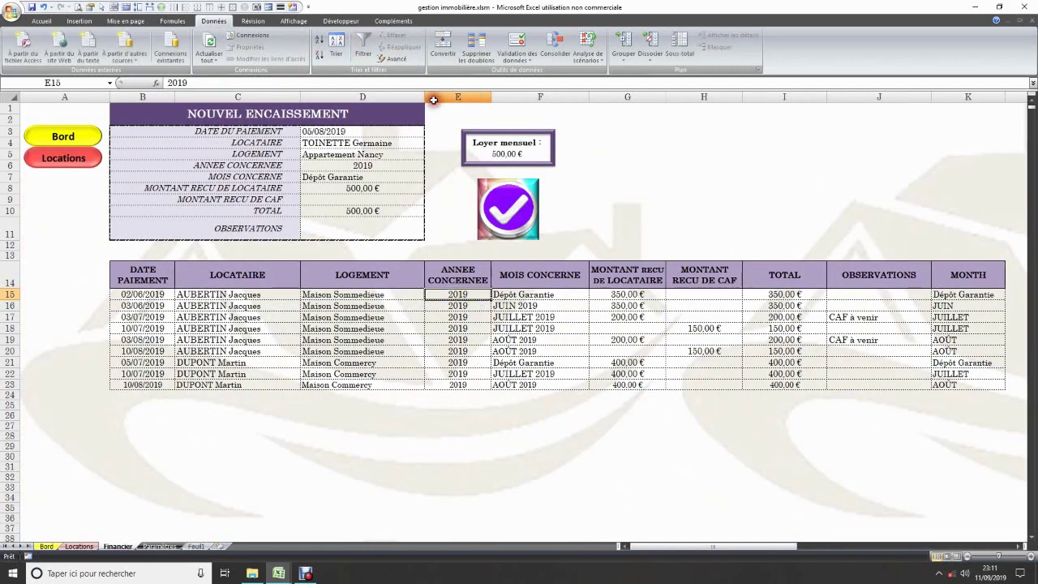
left_click_drag(766, 548, 957, 547)
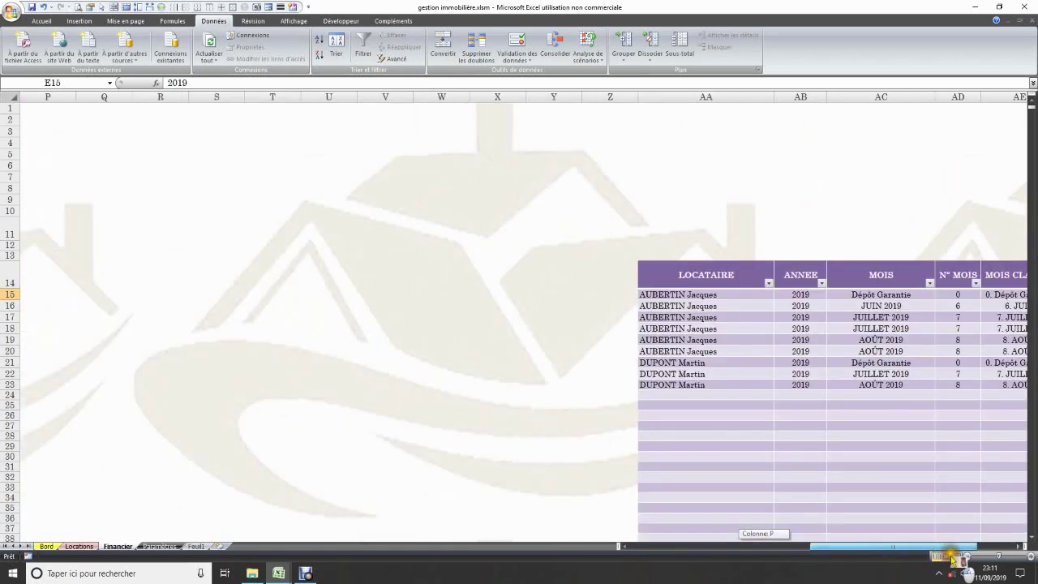
left_click(838, 296)
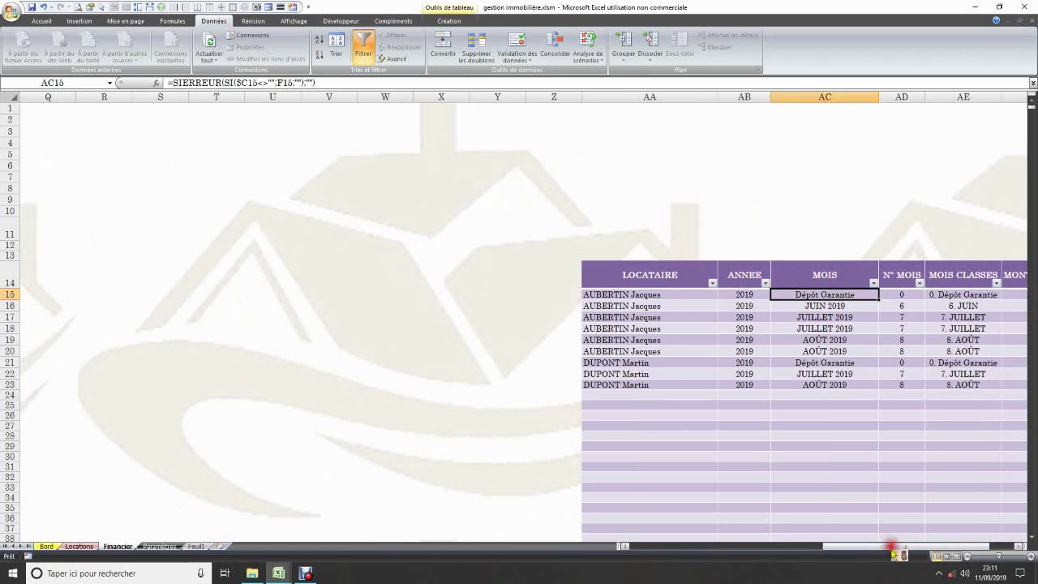
left_click(814, 305)
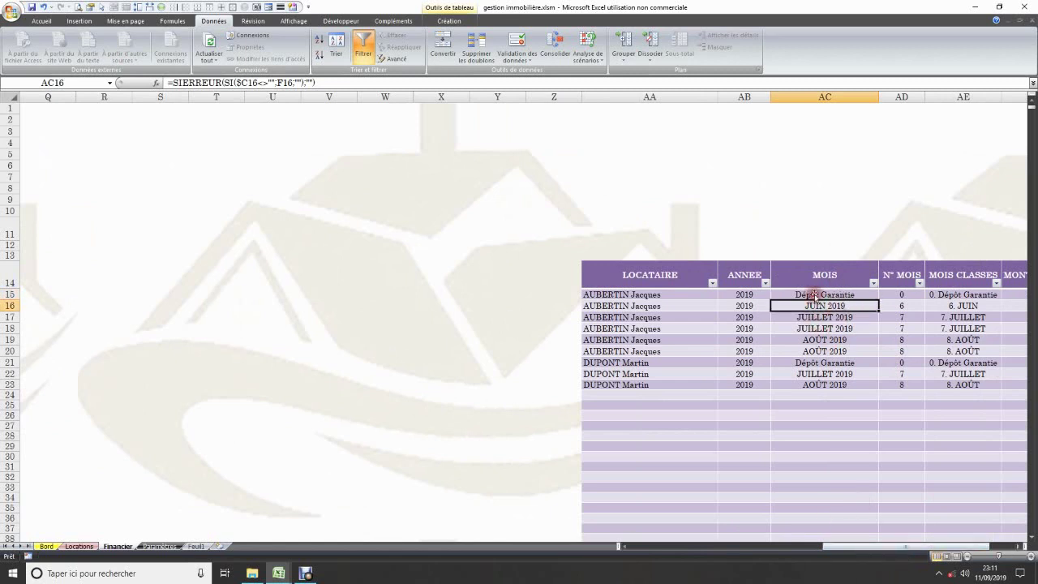
left_click_drag(900, 545, 924, 546)
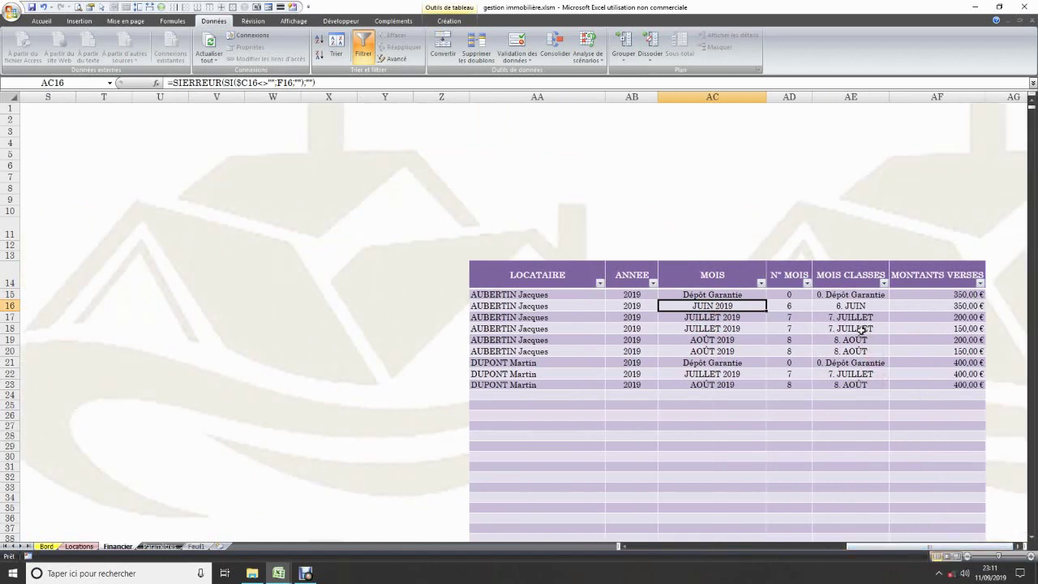
left_click(786, 294)
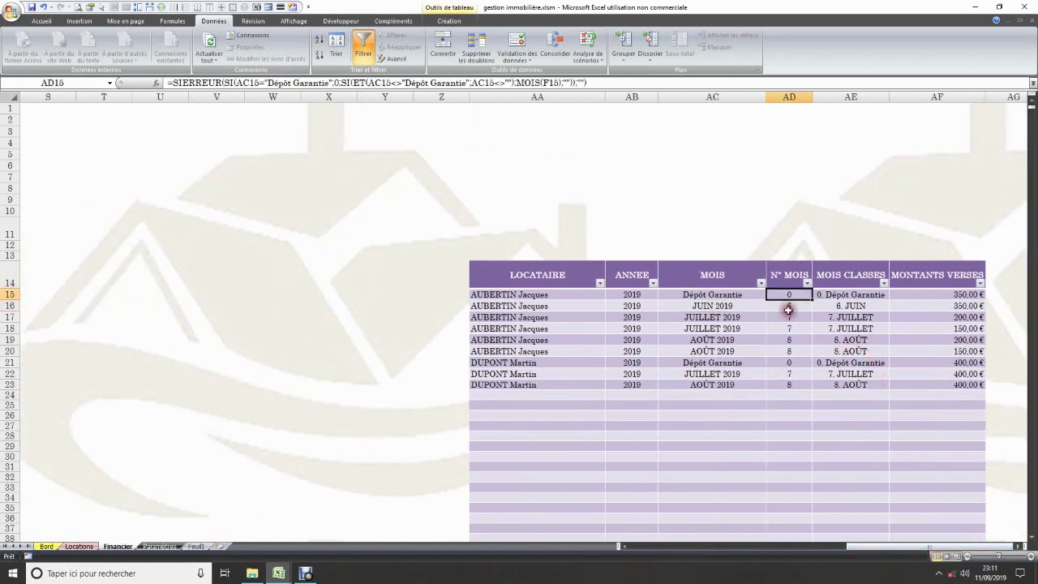
left_click(791, 351)
left_click(792, 384)
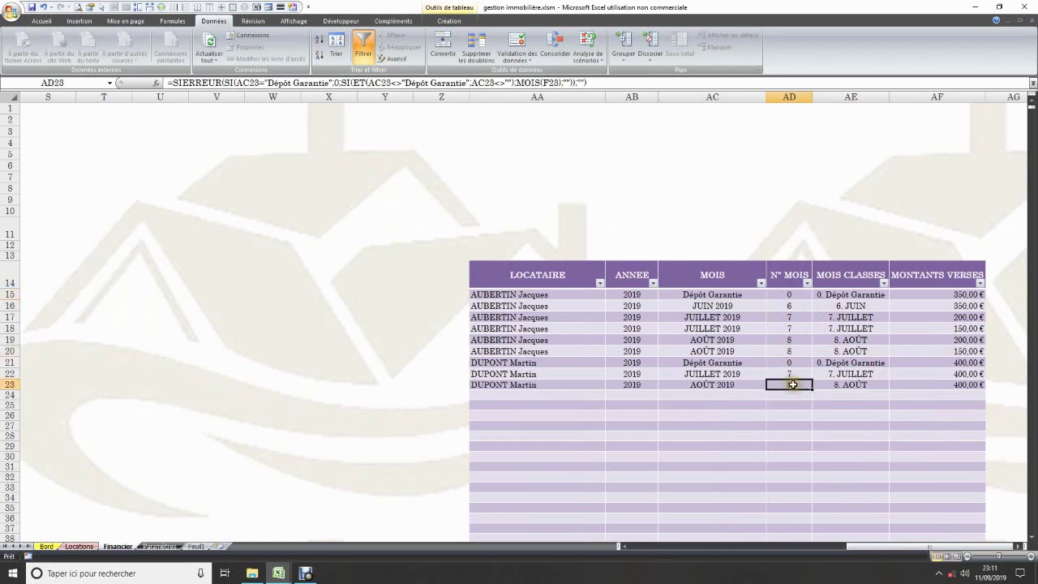
left_click(800, 316)
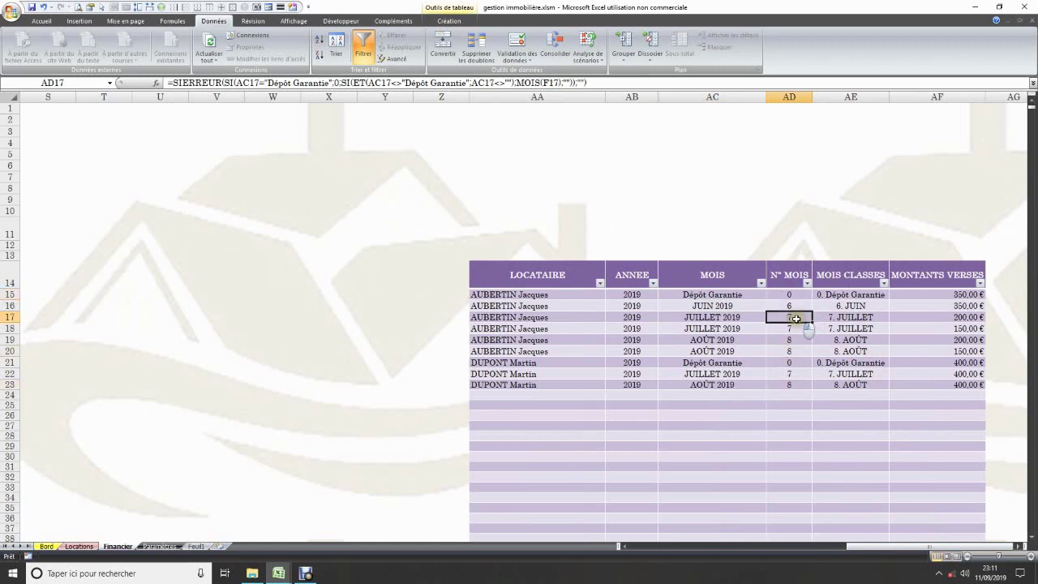
left_click(853, 295)
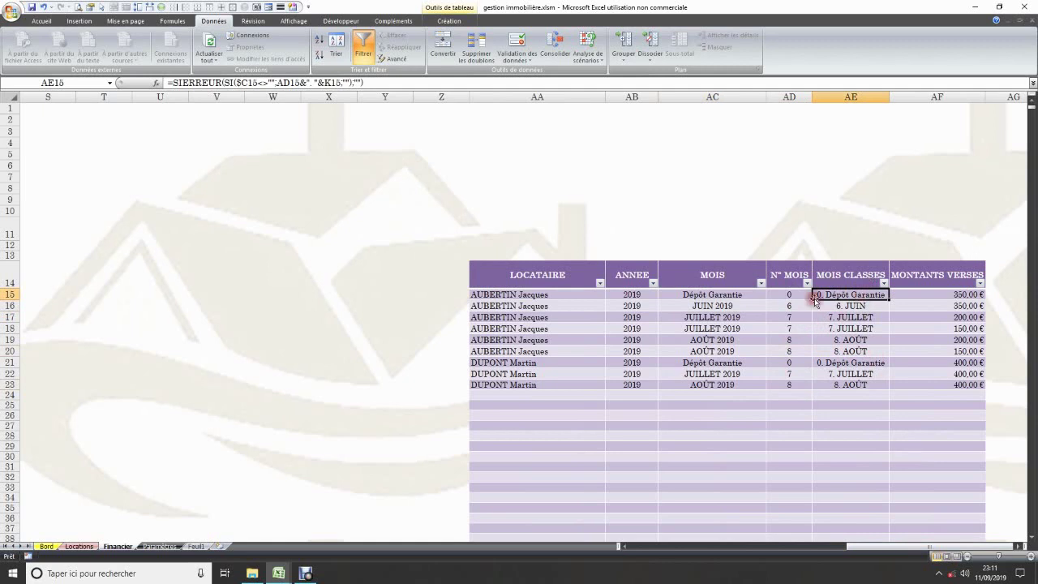
left_click(787, 295)
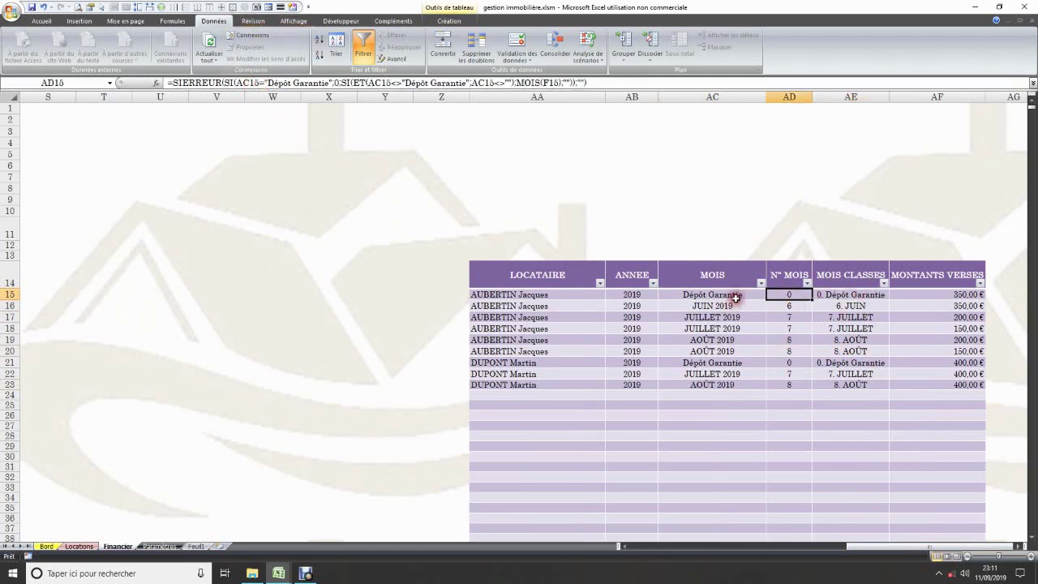
left_click(733, 294)
left_click(790, 294)
left_click(742, 294)
left_click(787, 293)
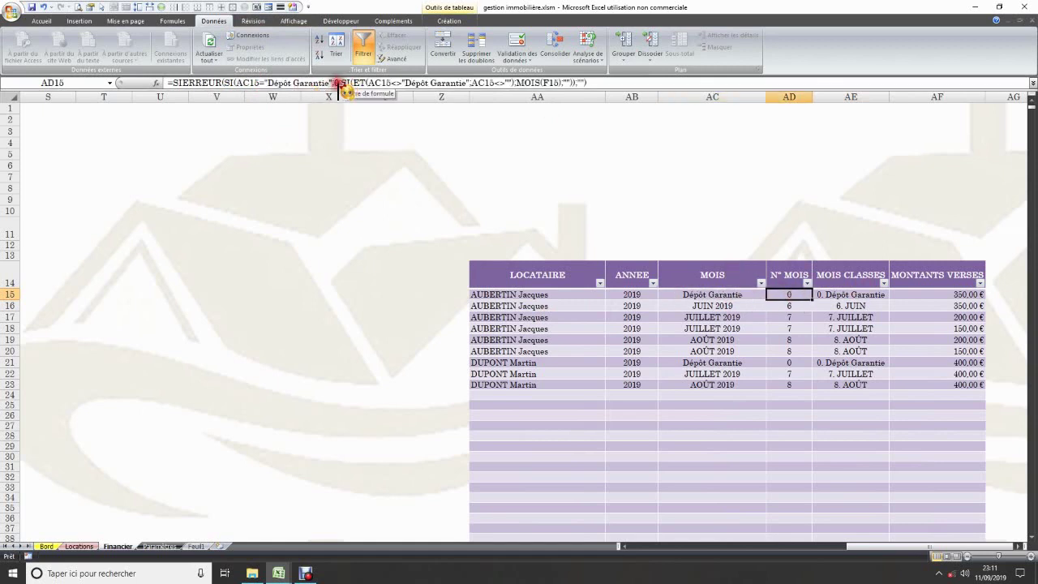
left_click(350, 84)
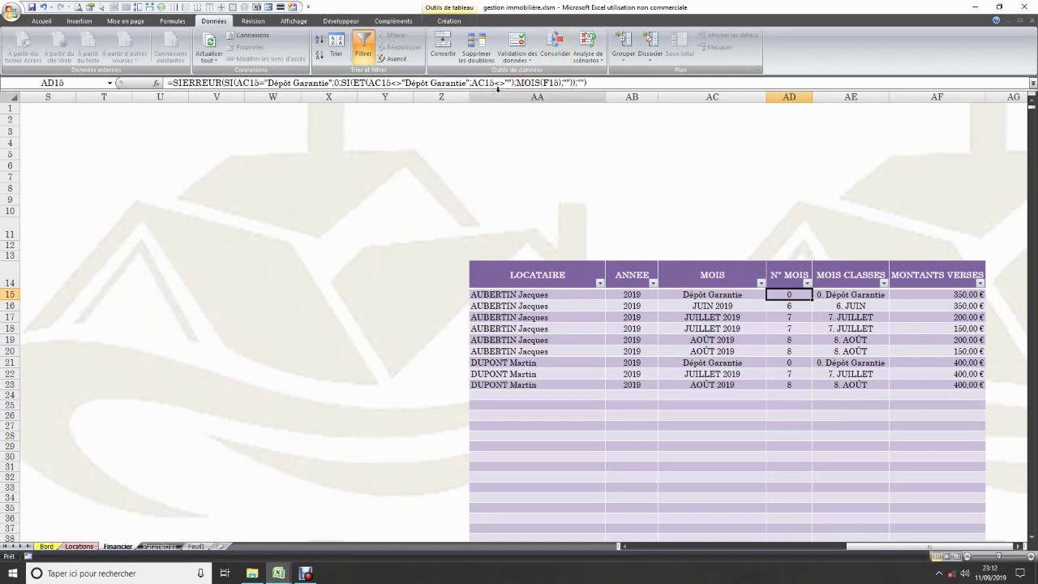
left_click(528, 85)
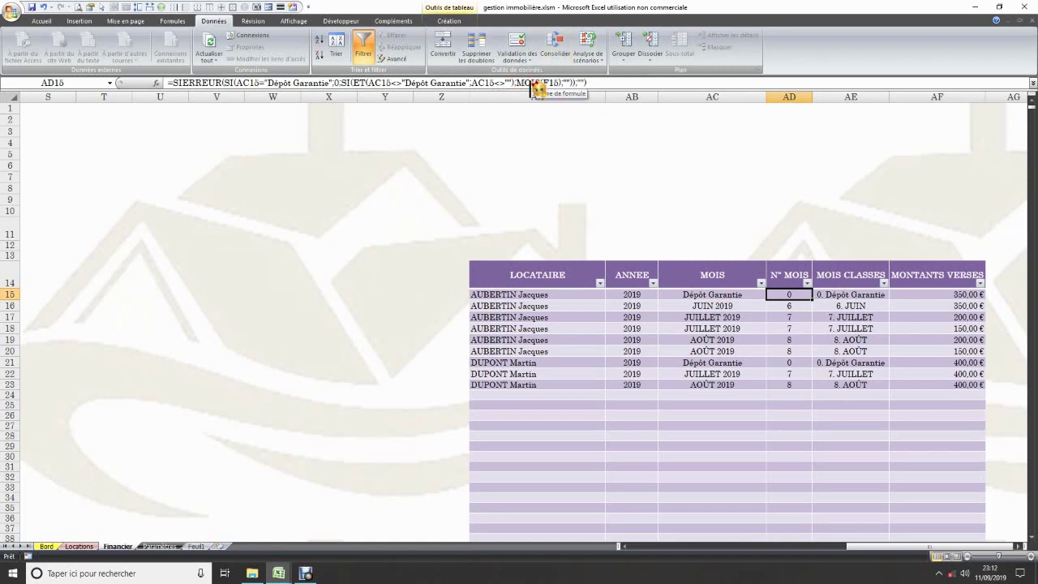
left_click(552, 90)
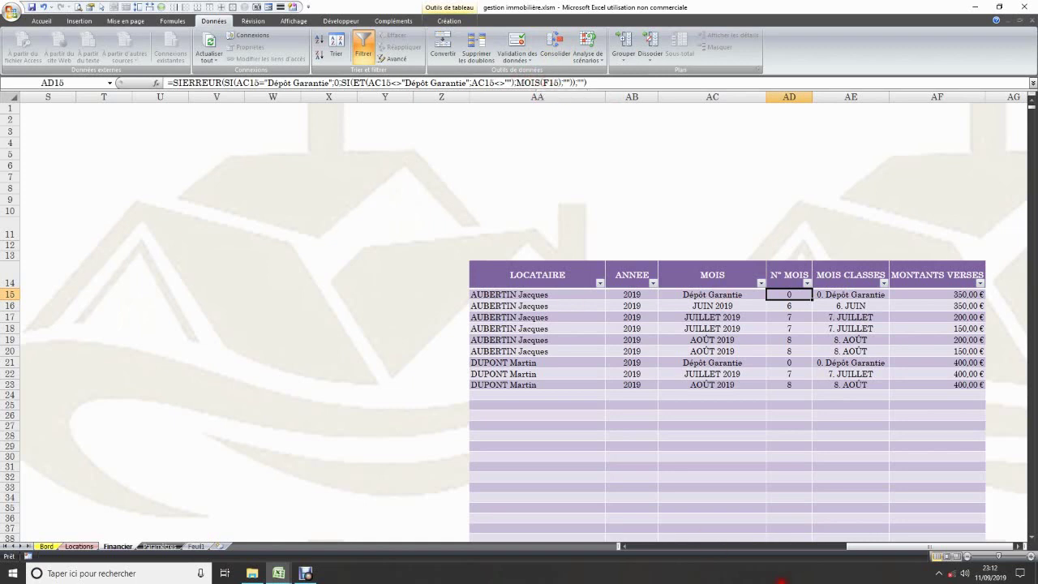
left_click_drag(906, 546, 684, 560)
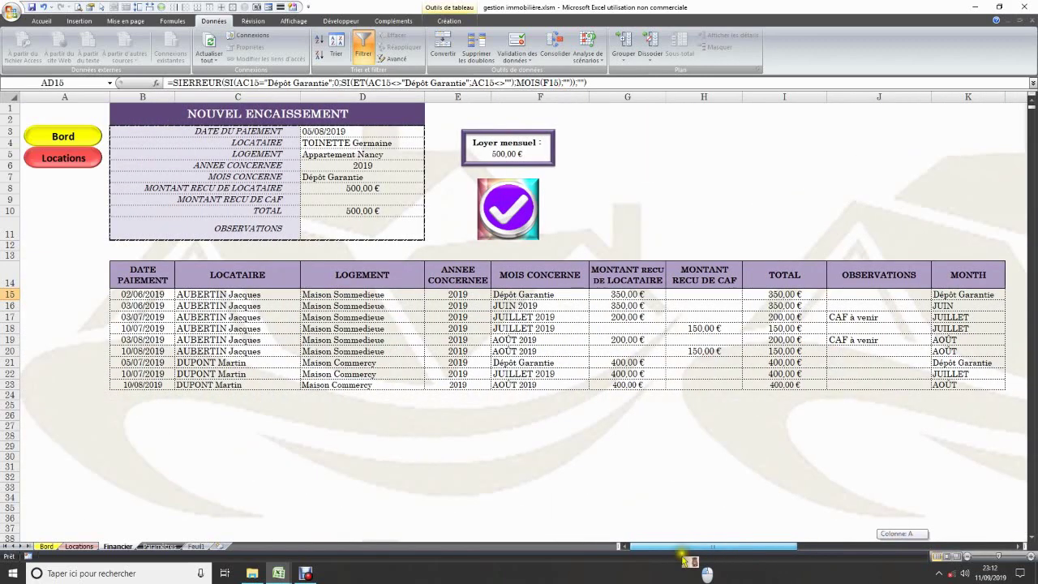
left_click(523, 329)
left_click(524, 353)
left_click(531, 305)
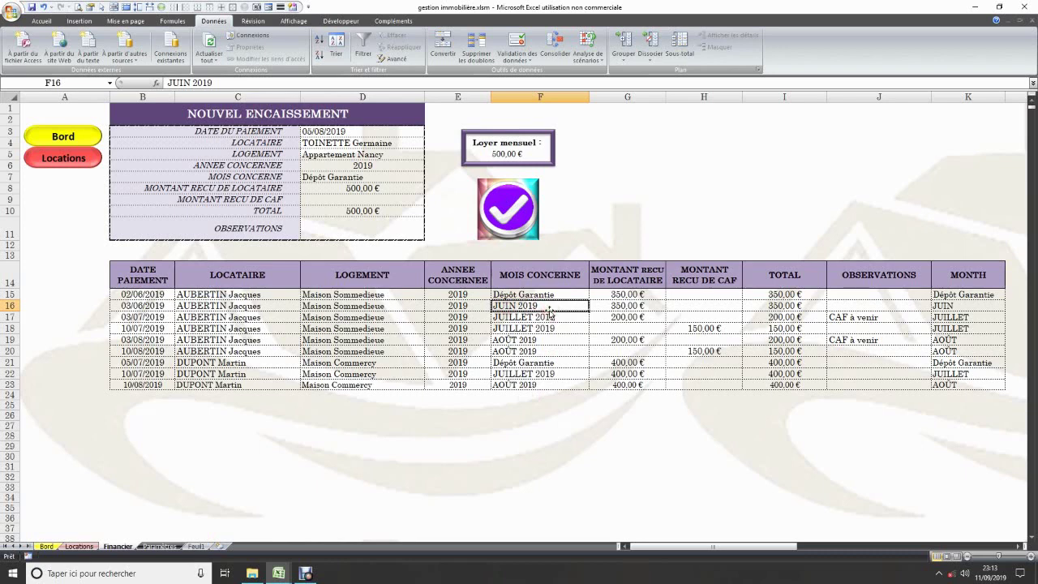
left_click(41, 20)
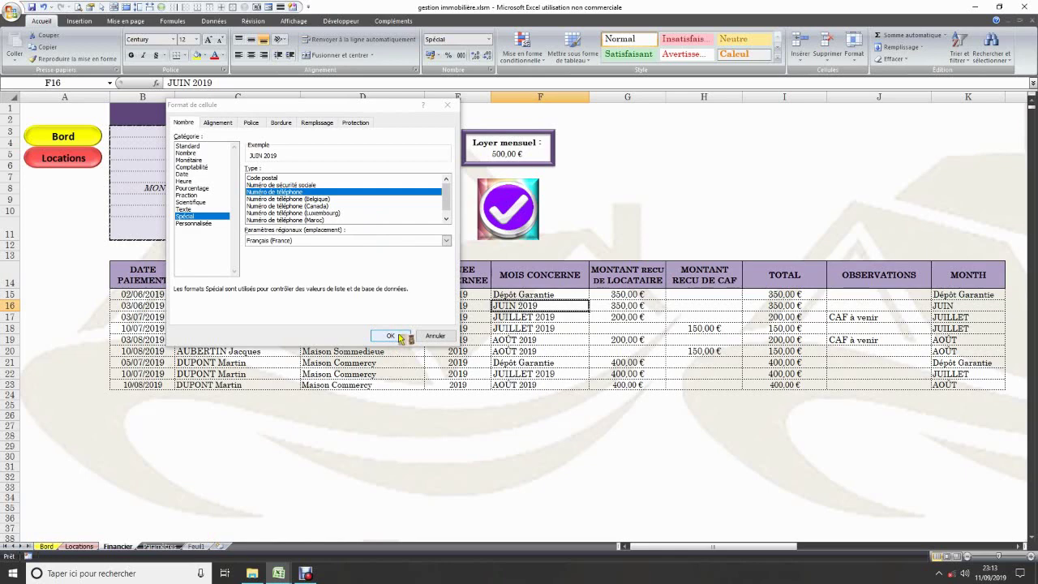
left_click(390, 335)
left_click(527, 340)
left_click(525, 307)
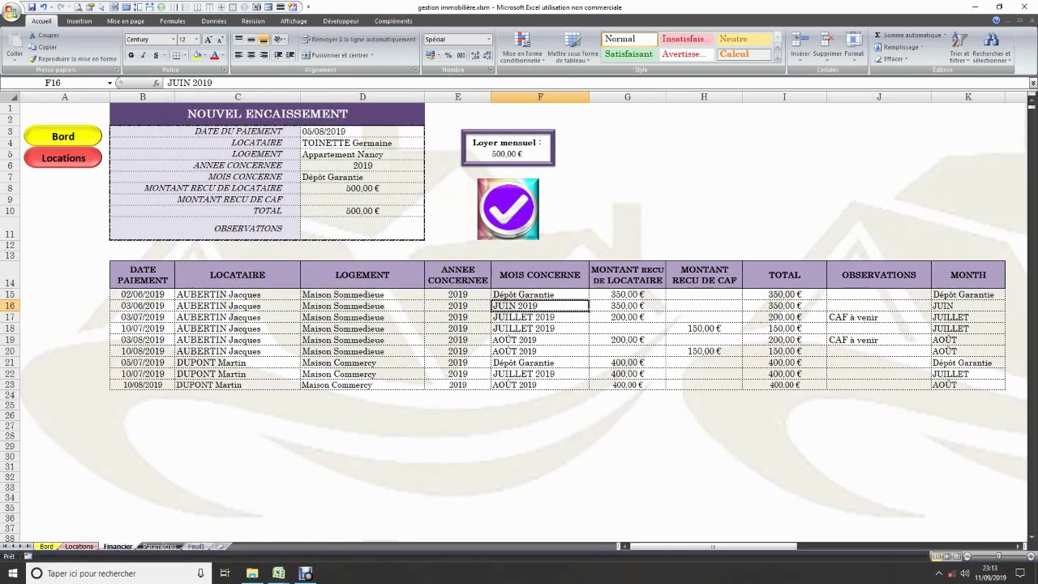
left_click_drag(712, 546, 936, 548)
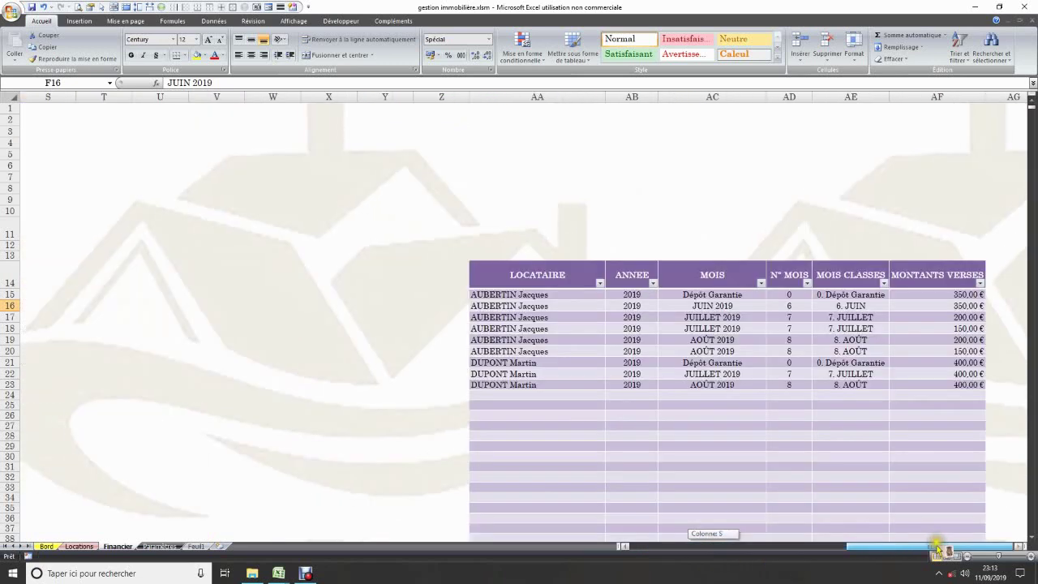
Step: Inspect the summary table's N° MOIS, MOIS CLASSES and first amount-paid formulas
left_click(796, 305)
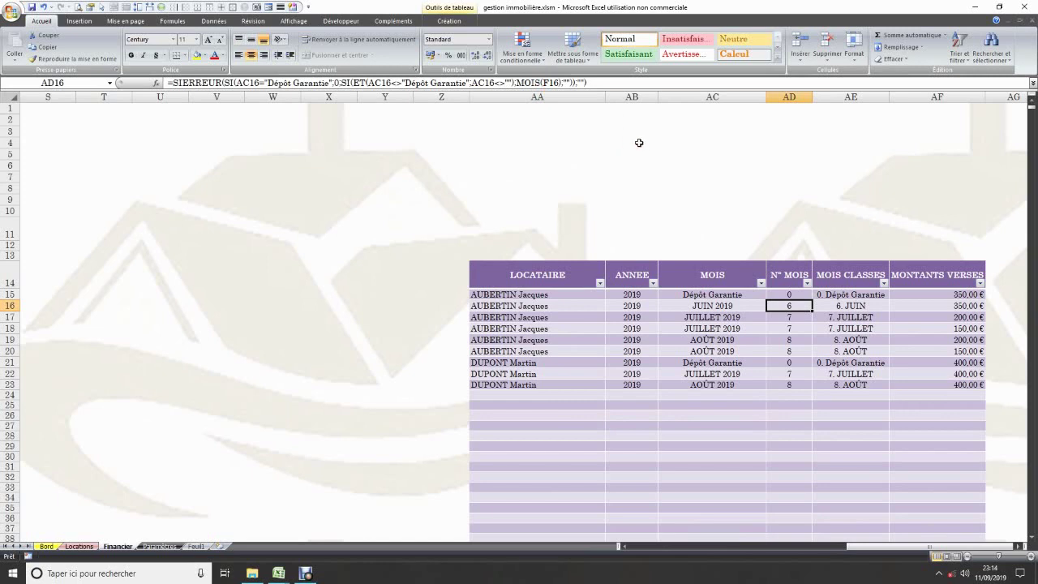
left_click(858, 306)
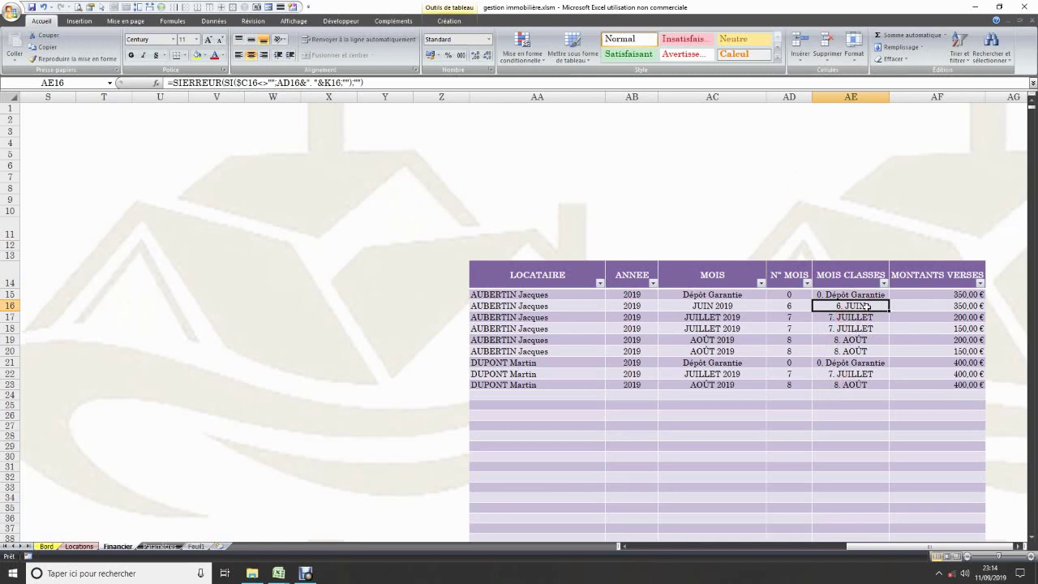
left_click(963, 295)
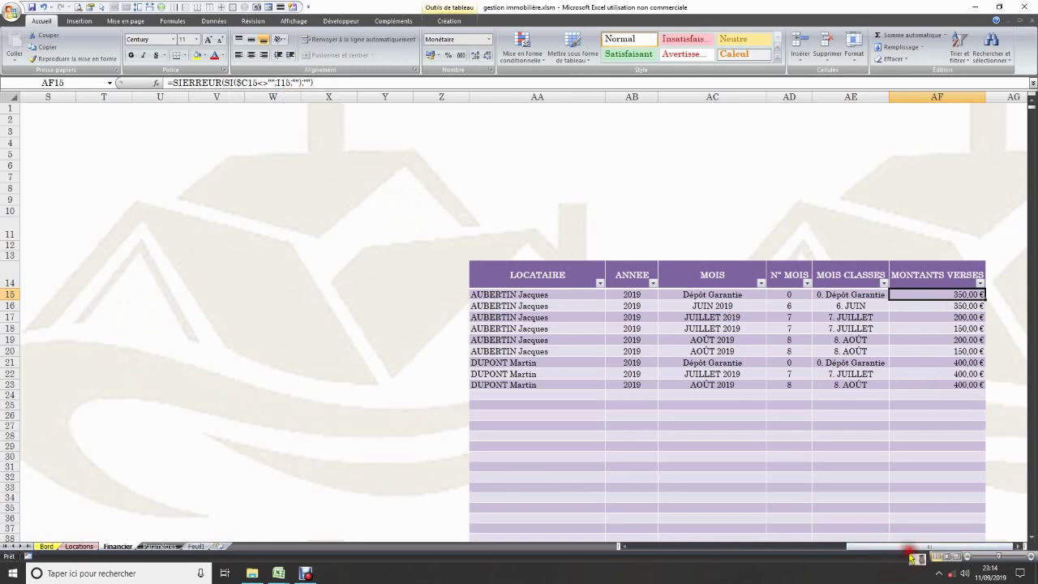
left_click_drag(908, 553, 713, 552)
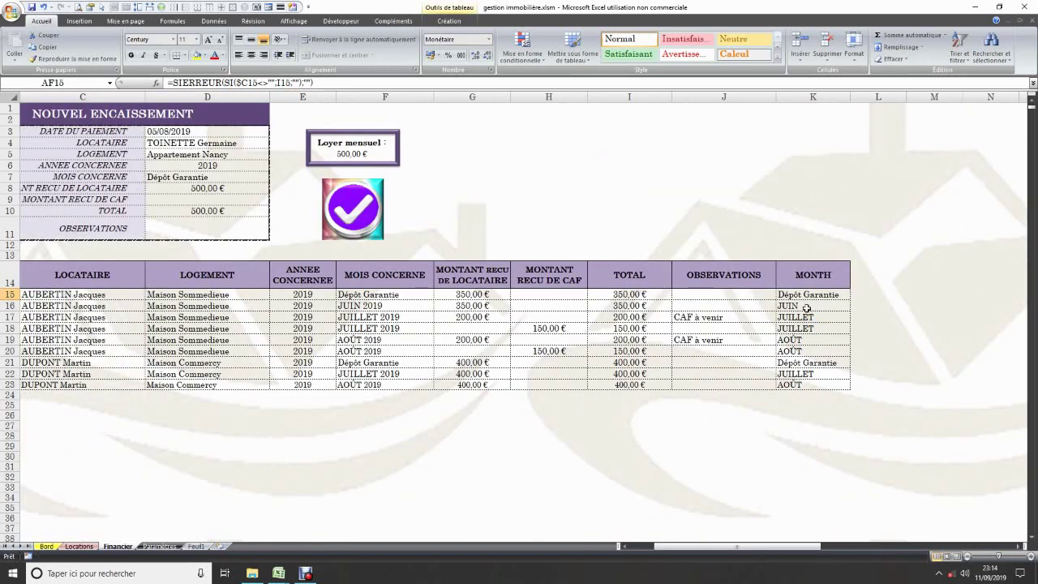
Step: Compare against the June total in the payments table, then go to Bord
left_click(645, 305)
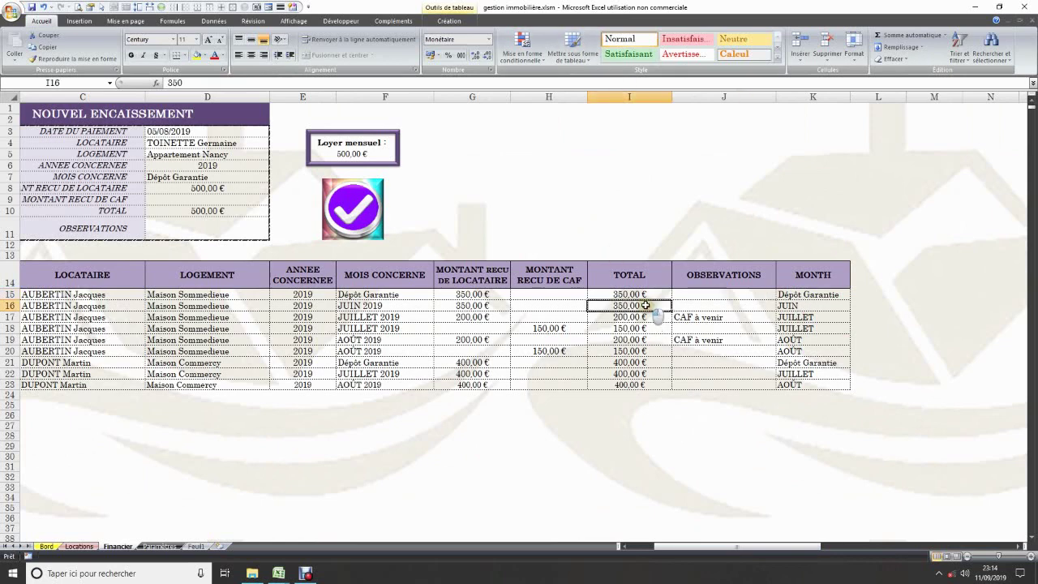
left_click(648, 97)
left_click(798, 477)
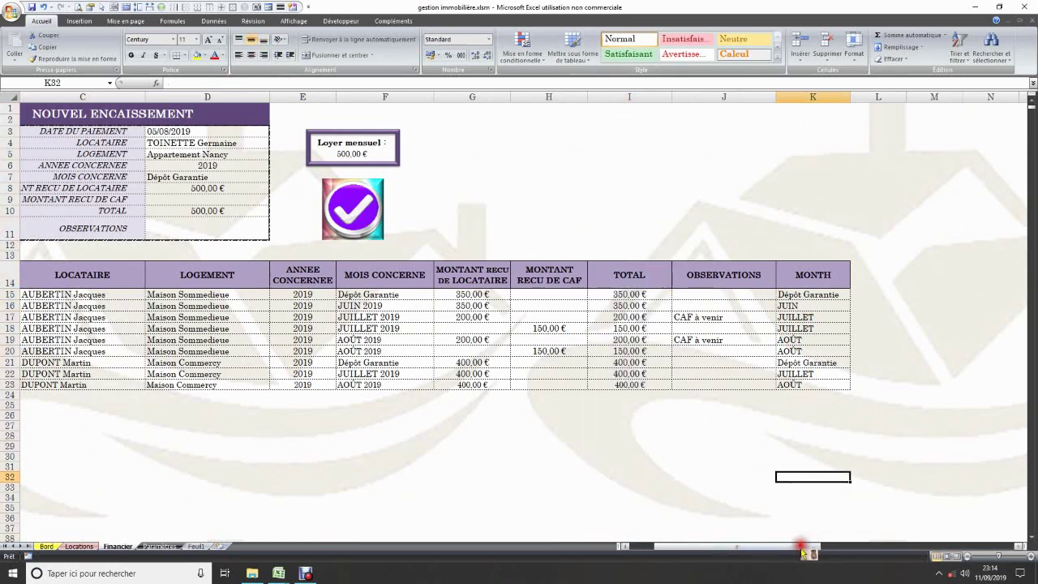
left_click_drag(803, 545, 973, 543)
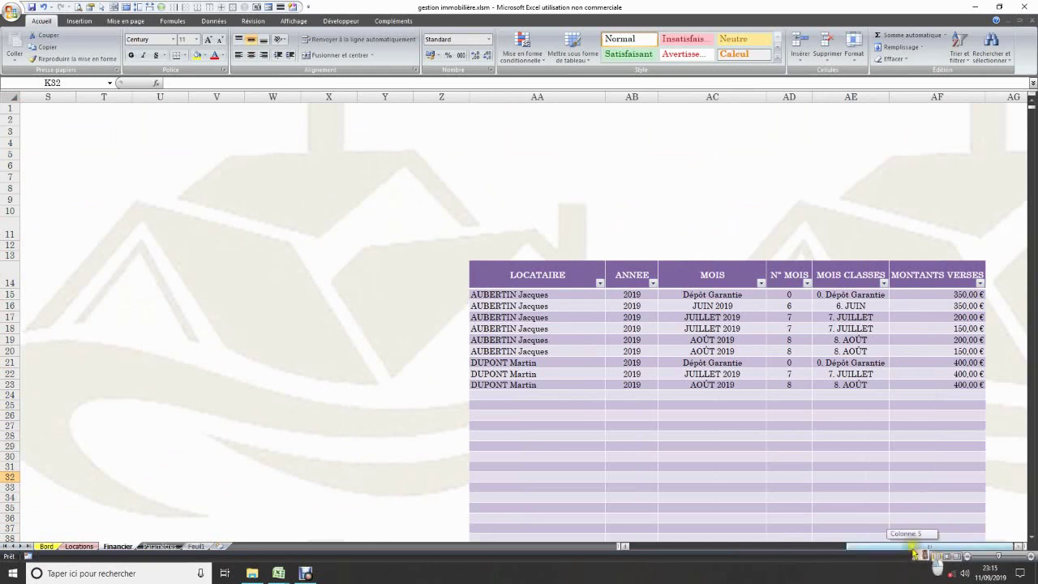
left_click_drag(914, 546, 882, 546)
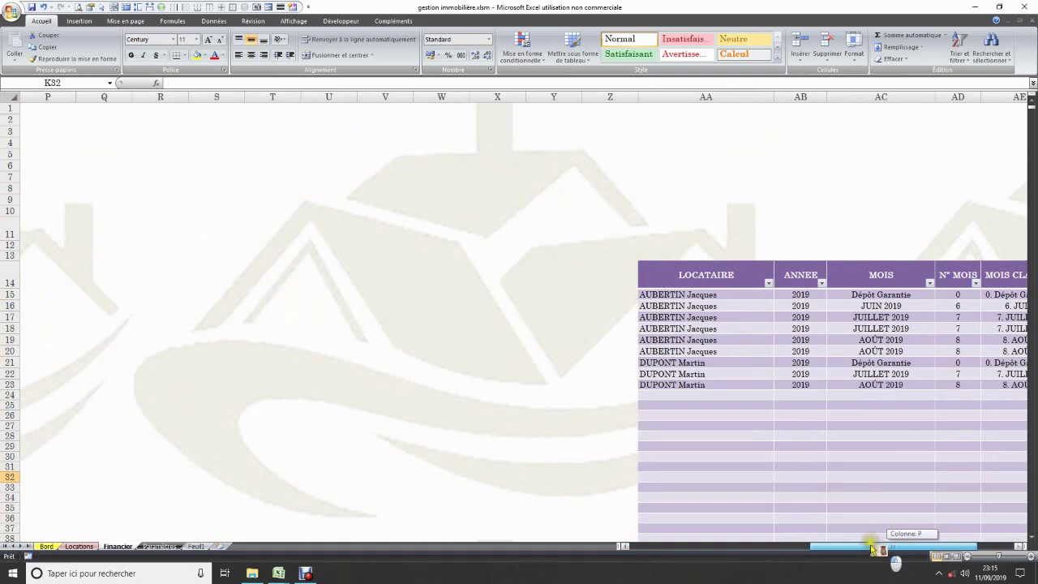
left_click_drag(873, 547, 641, 549)
left_click(46, 546)
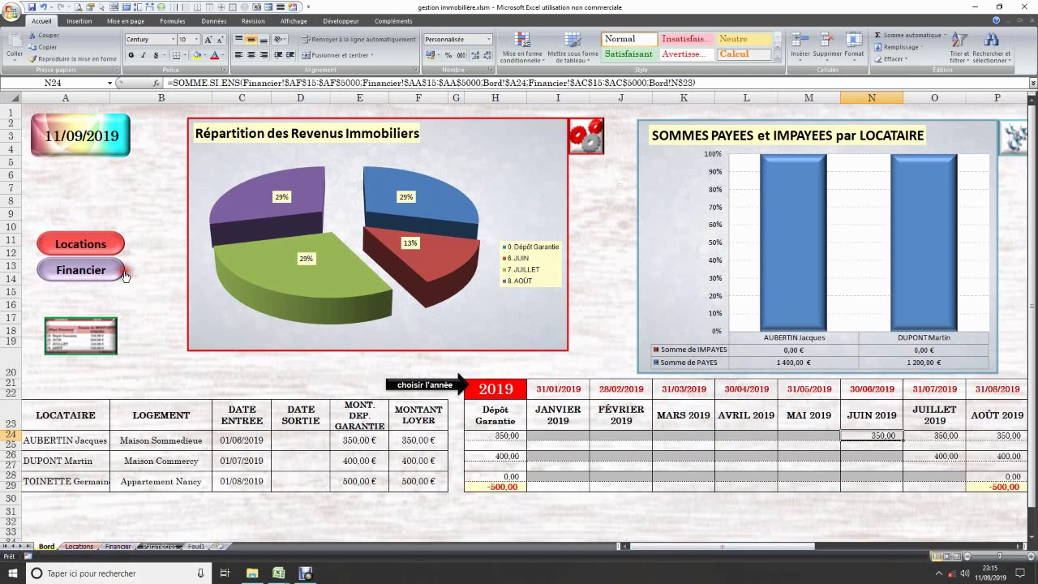
Step: Validate the pending 500,00 € deposit on Financier and check the new MOIS entry
left_click(96, 272)
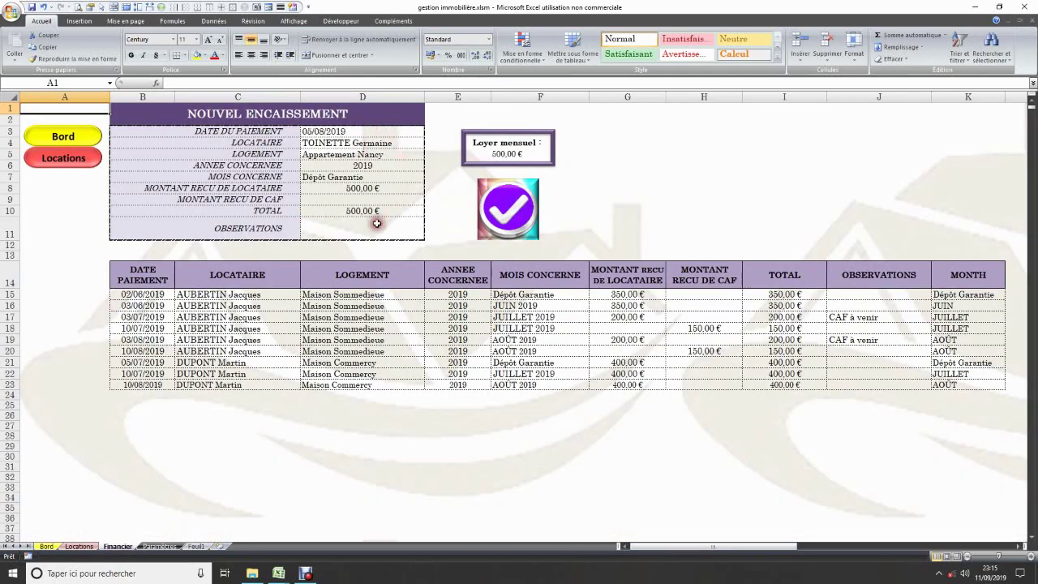
left_click(509, 213)
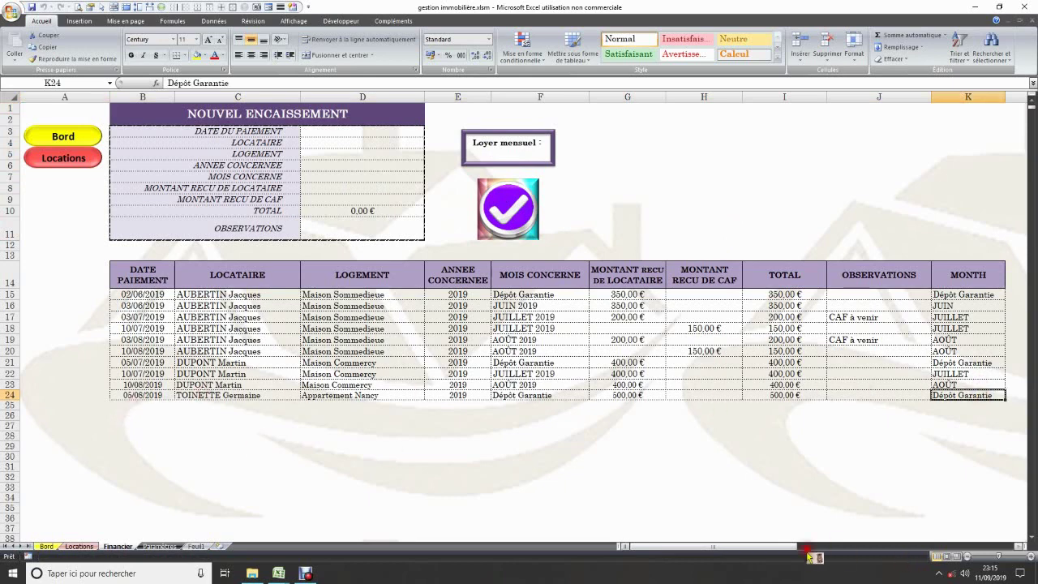
left_click_drag(771, 546, 866, 548)
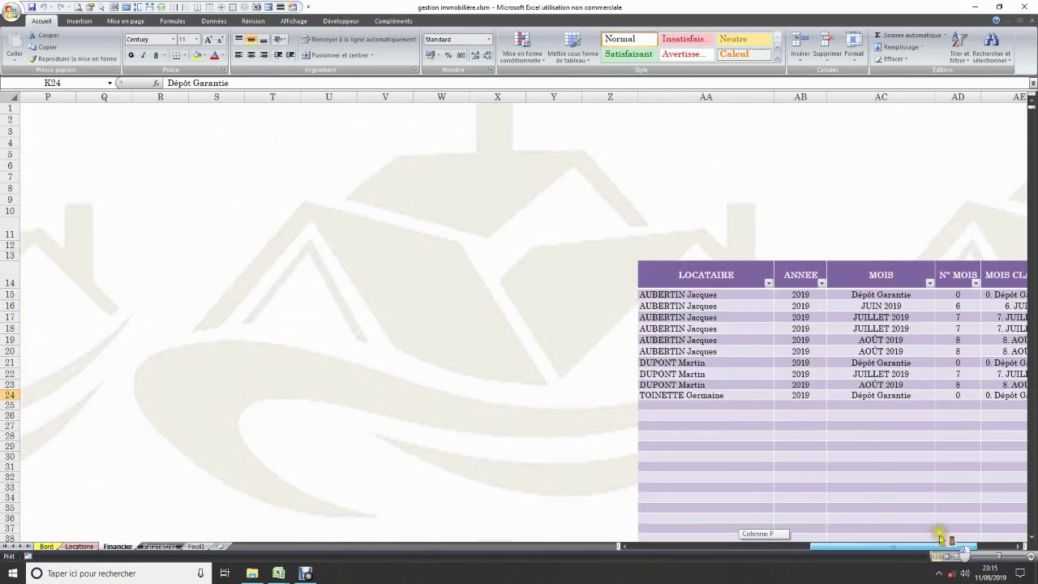
left_click_drag(866, 548, 937, 546)
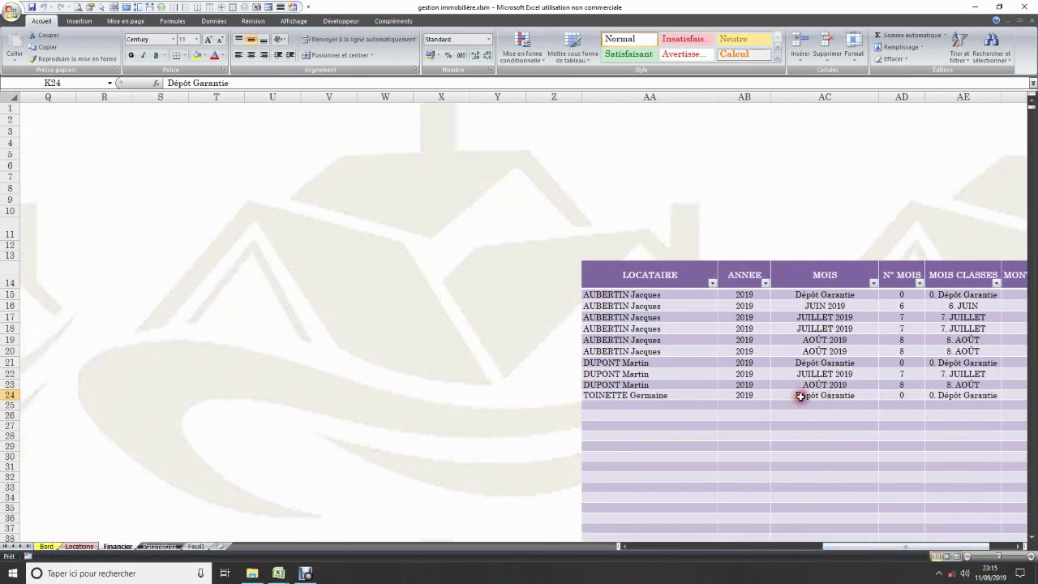
left_click(833, 398)
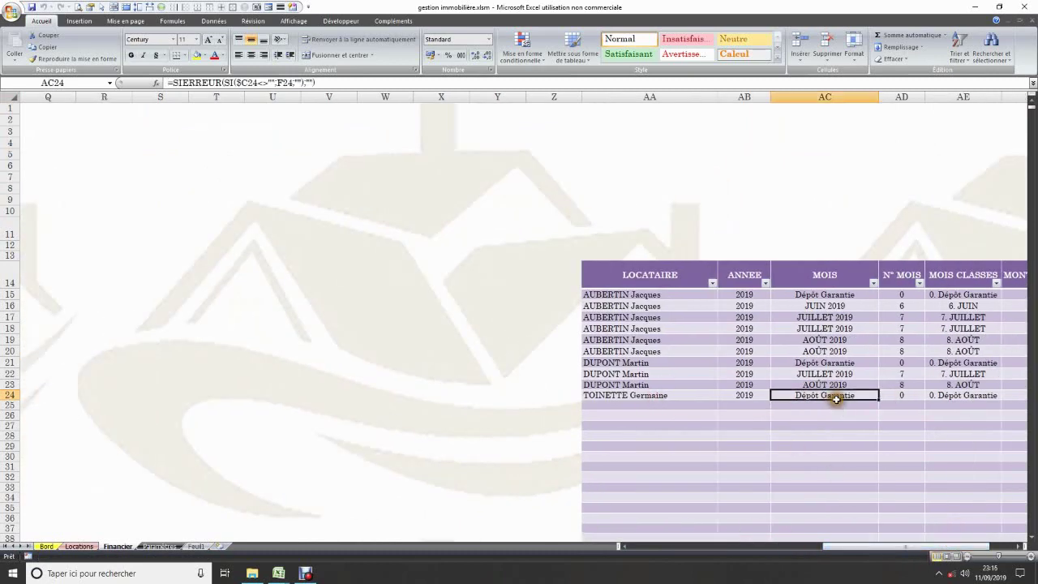
left_click_drag(860, 547, 884, 547)
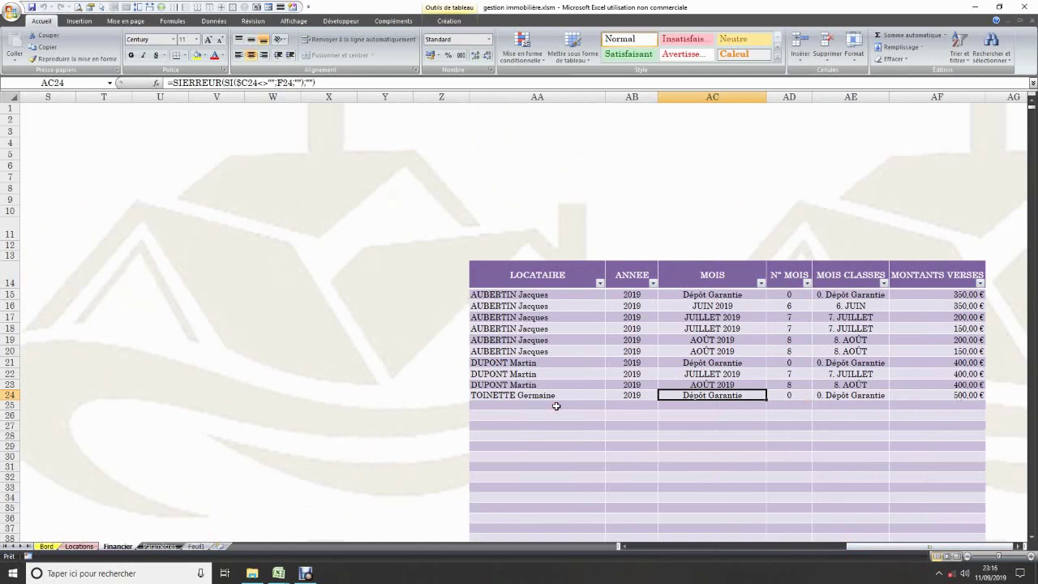
Step: Inspect the summary table's first row, then check the 500,00 deposit on Bord
left_click(528, 297)
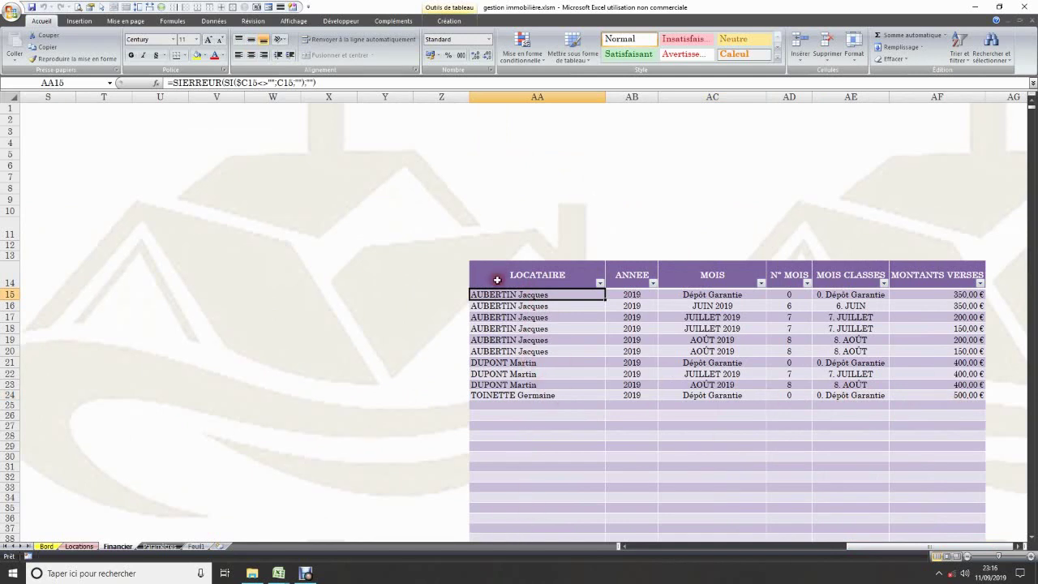
left_click_drag(513, 295, 952, 297)
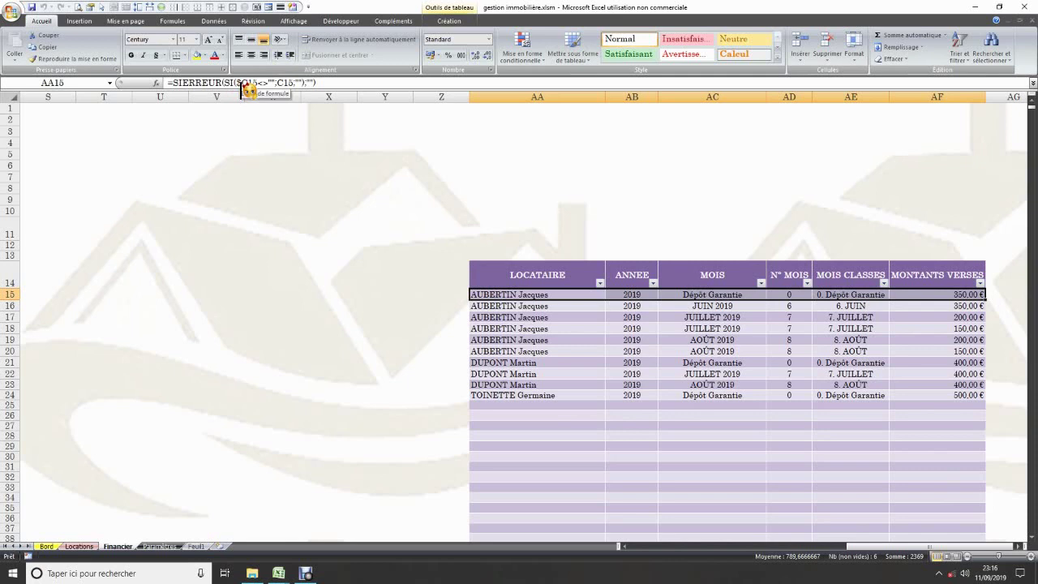
left_click(531, 293)
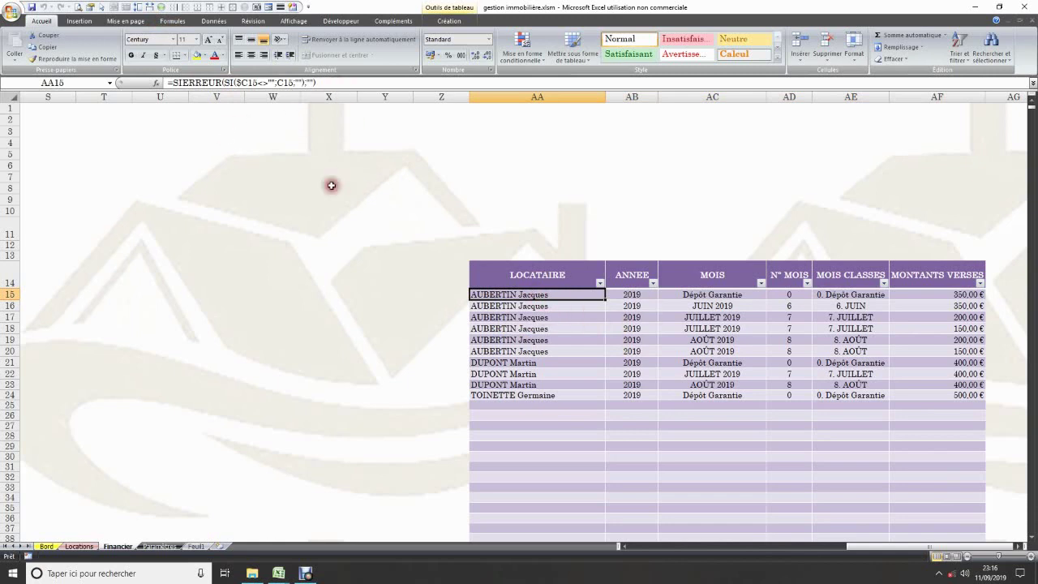
left_click_drag(884, 545, 628, 559)
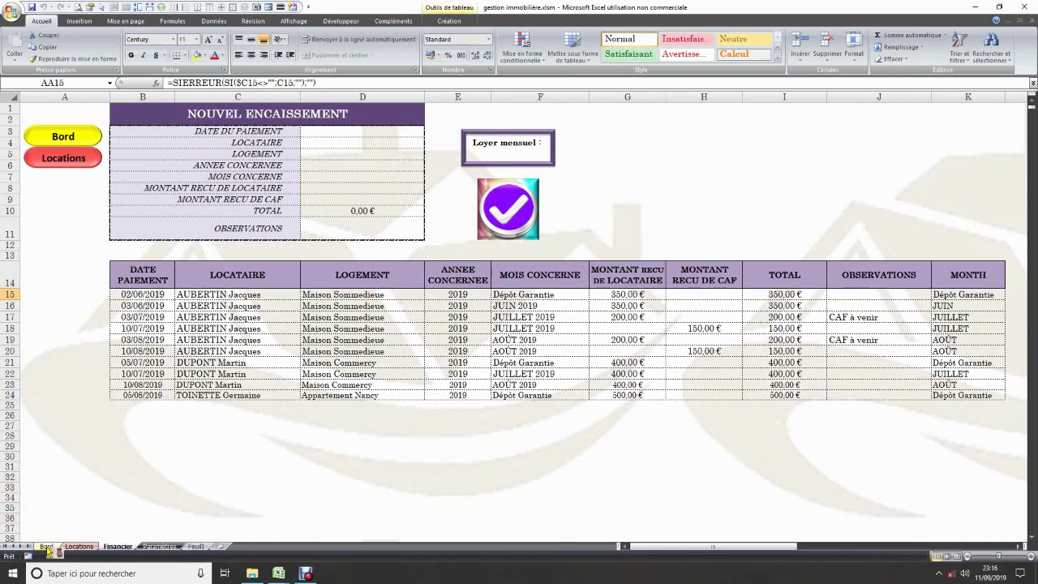
left_click(79, 137)
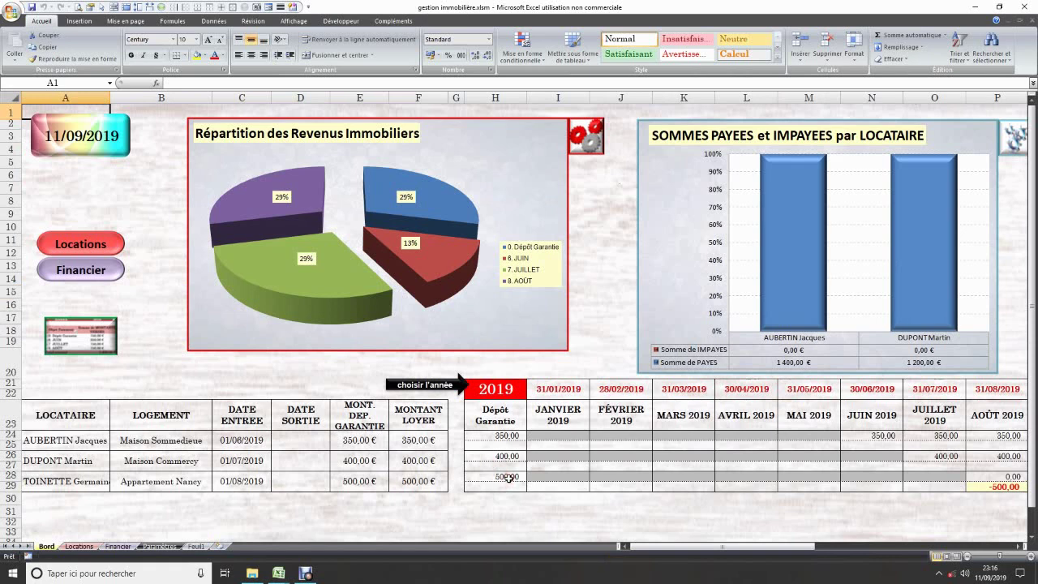
left_click(506, 477)
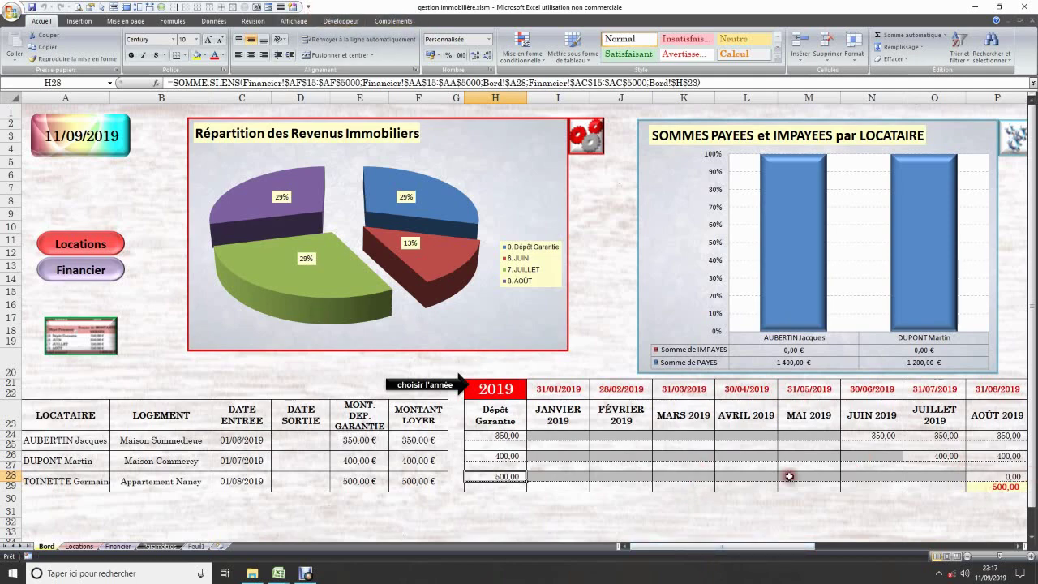
Step: Enter the payment date, pick the tenant, and choose Appartement Nancy as housing
left_click(84, 267)
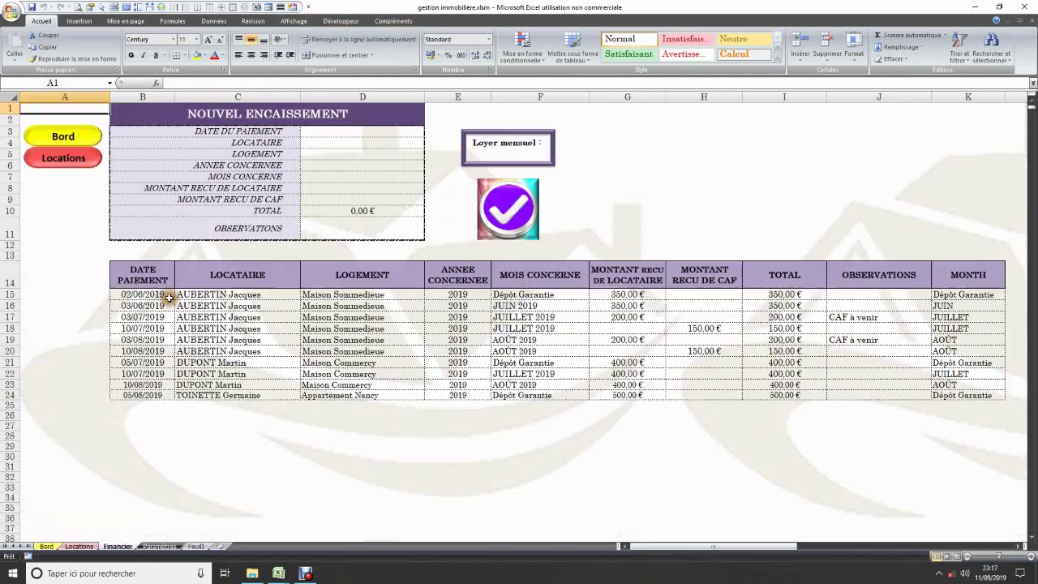
left_click(372, 135)
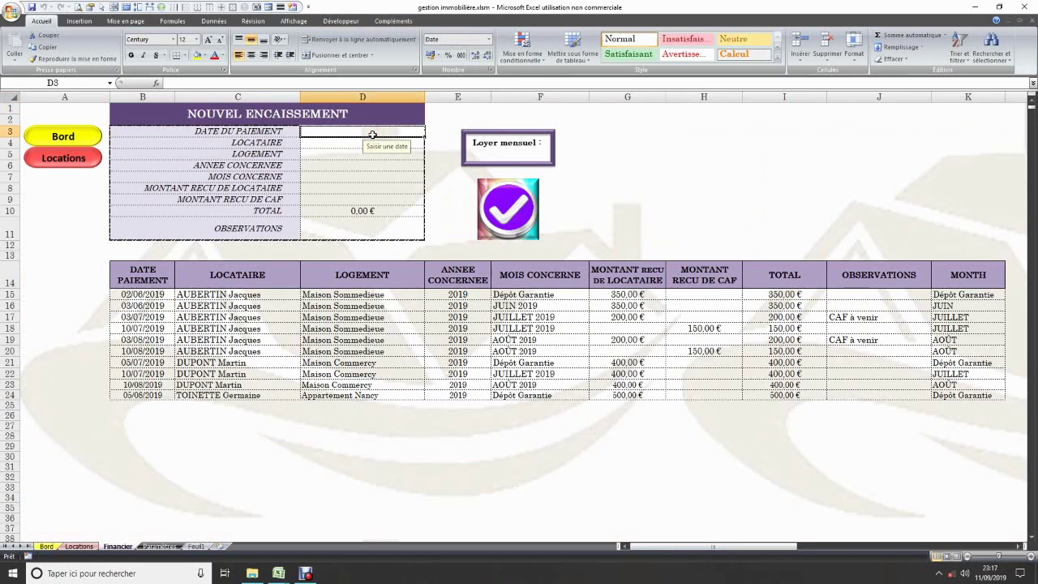
type("10/08")
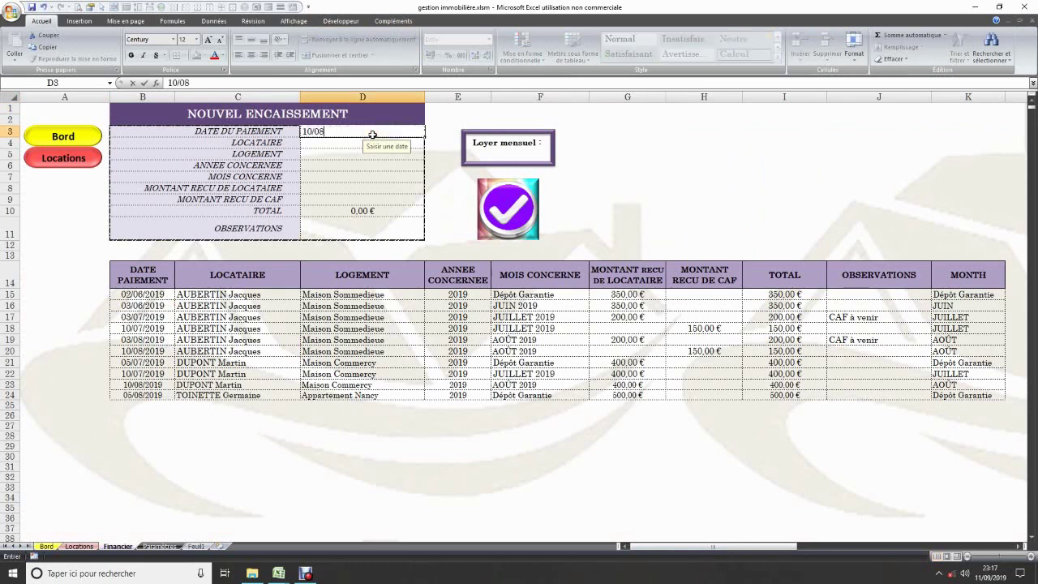
key("Return")
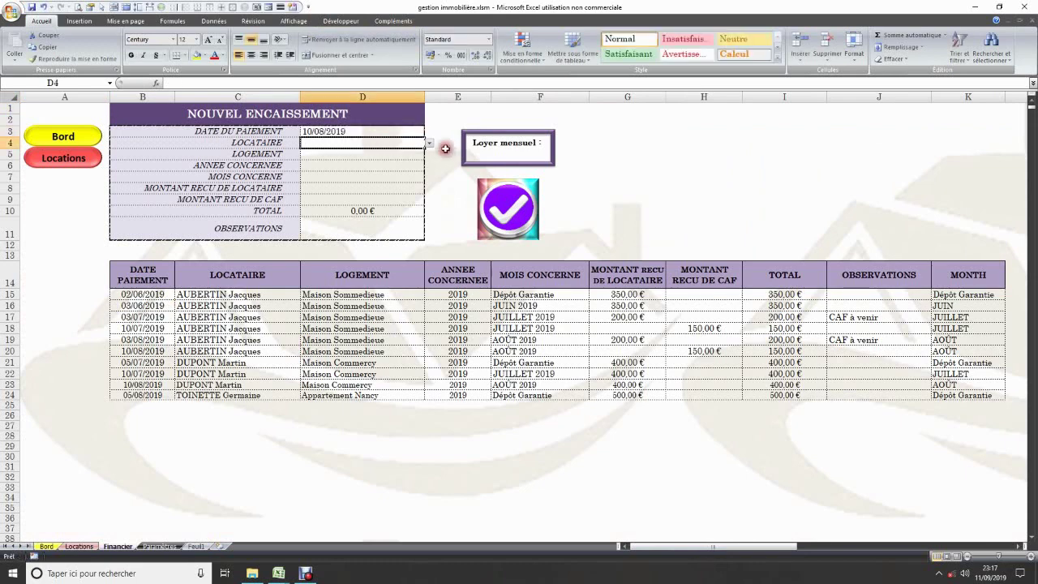
left_click(429, 143)
left_click(332, 166)
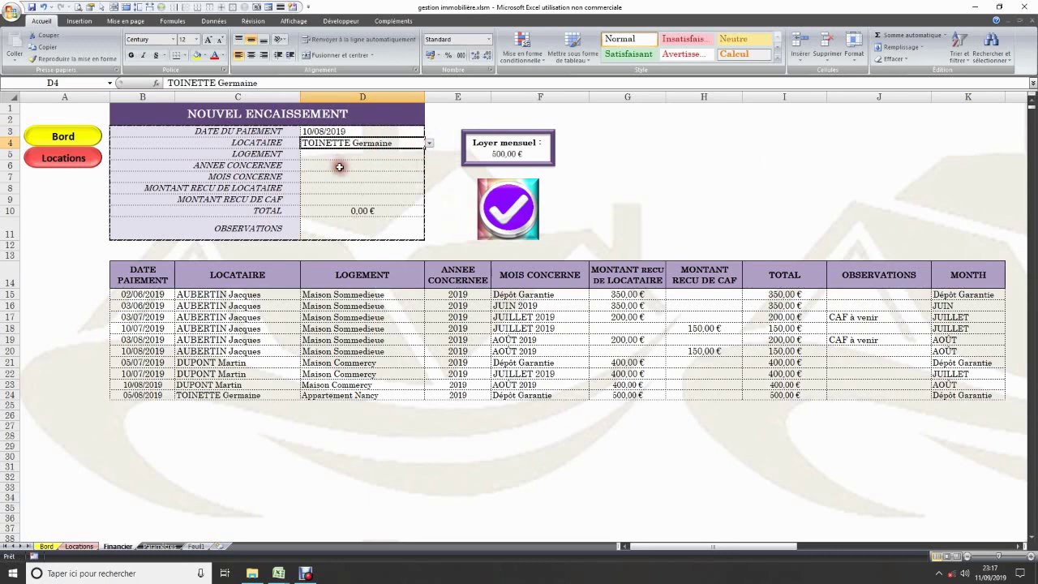
left_click(323, 155)
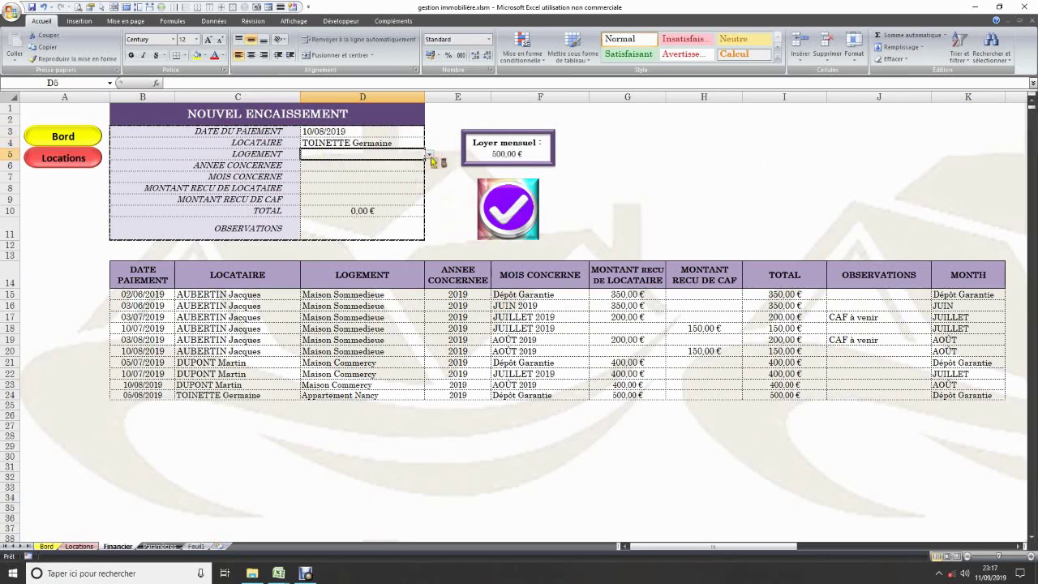
left_click(430, 156)
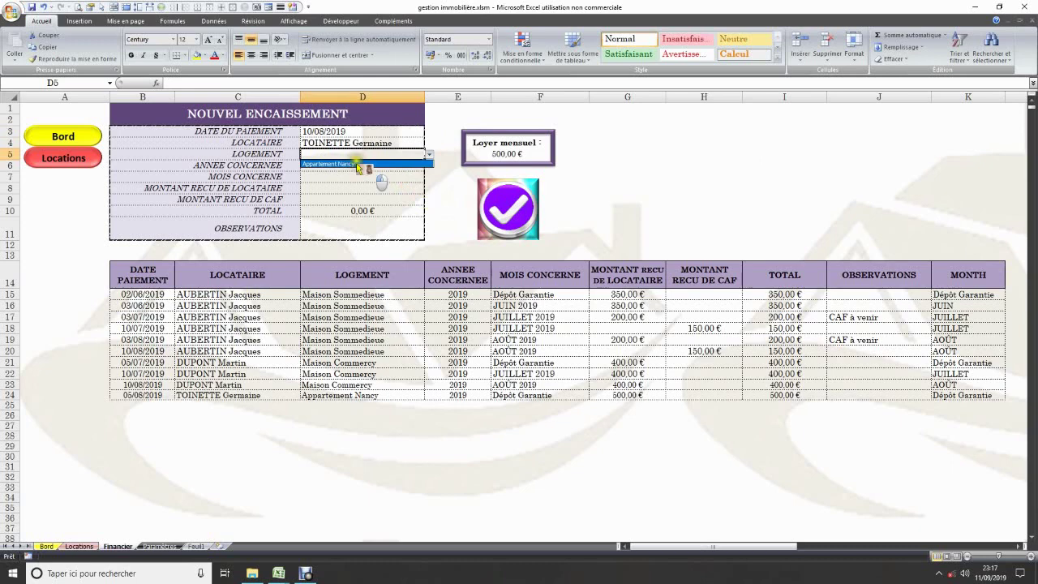
left_click(359, 160)
Step: Set the year concerned to 2019, retrying after a validation error
left_click(325, 162)
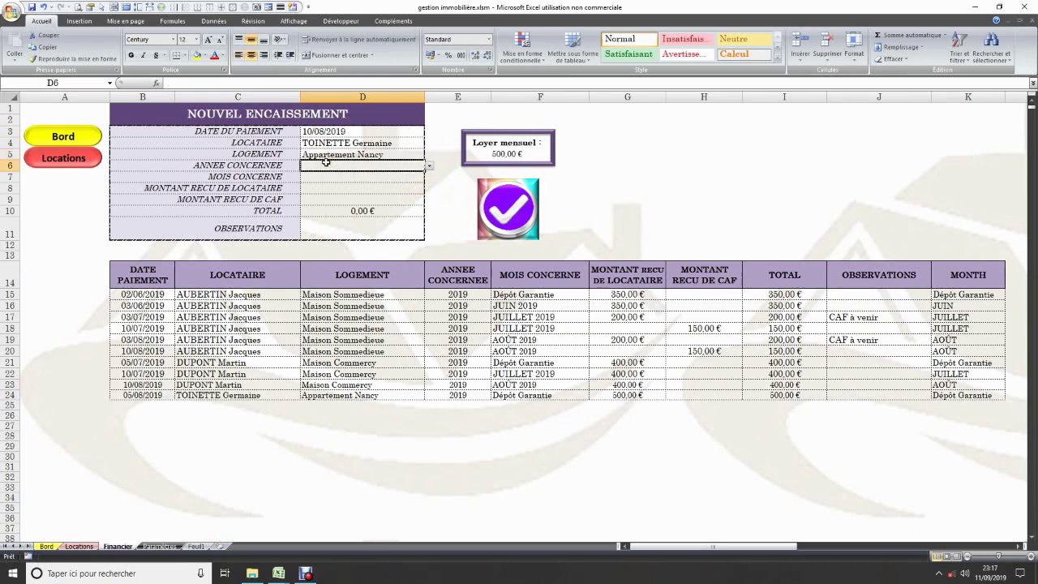
type("2019")
key("Return")
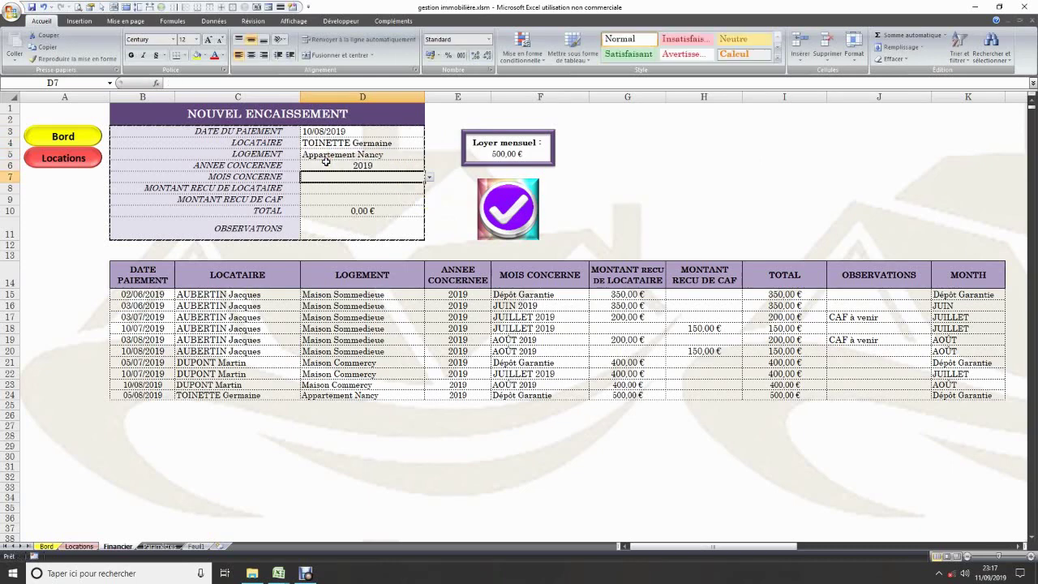
left_click(374, 164)
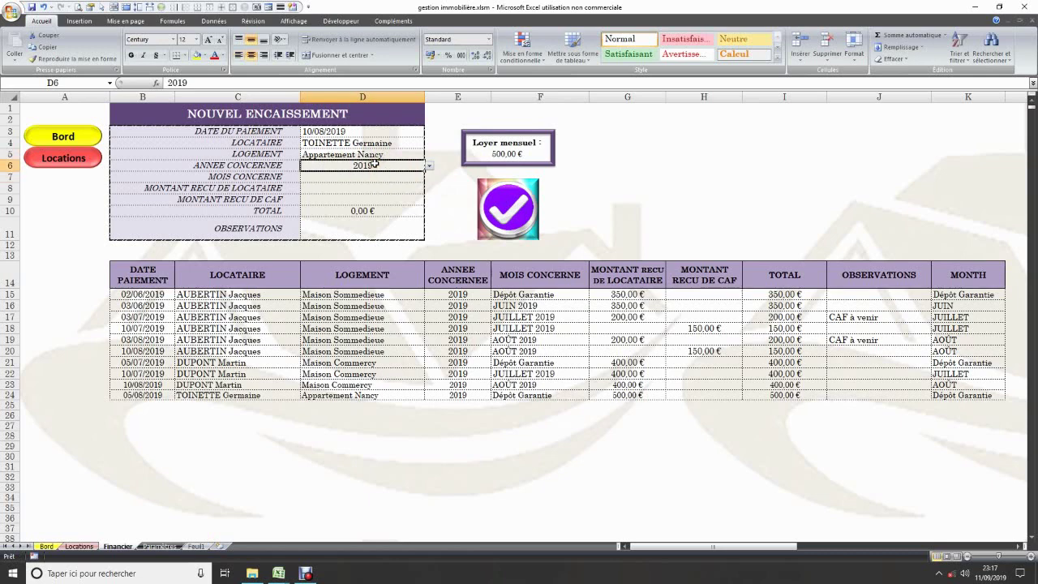
type("mmmmm")
key("Return")
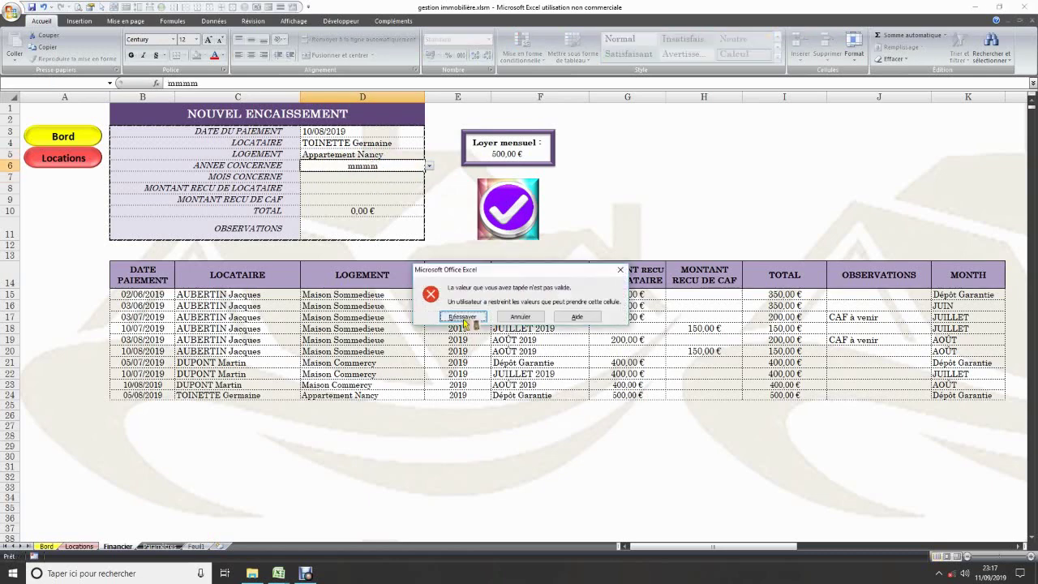
left_click(463, 317)
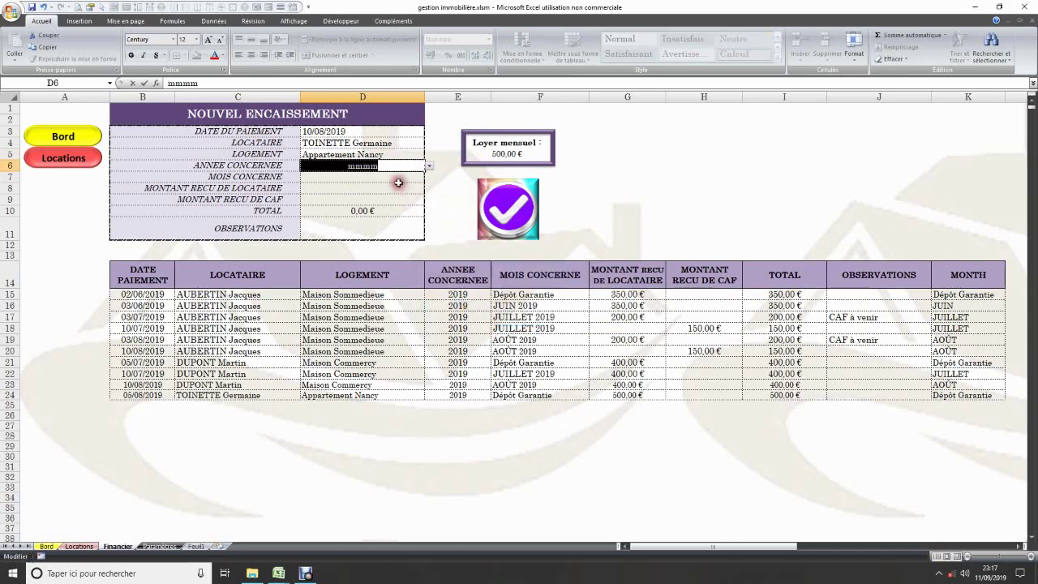
type("2019")
key("Return")
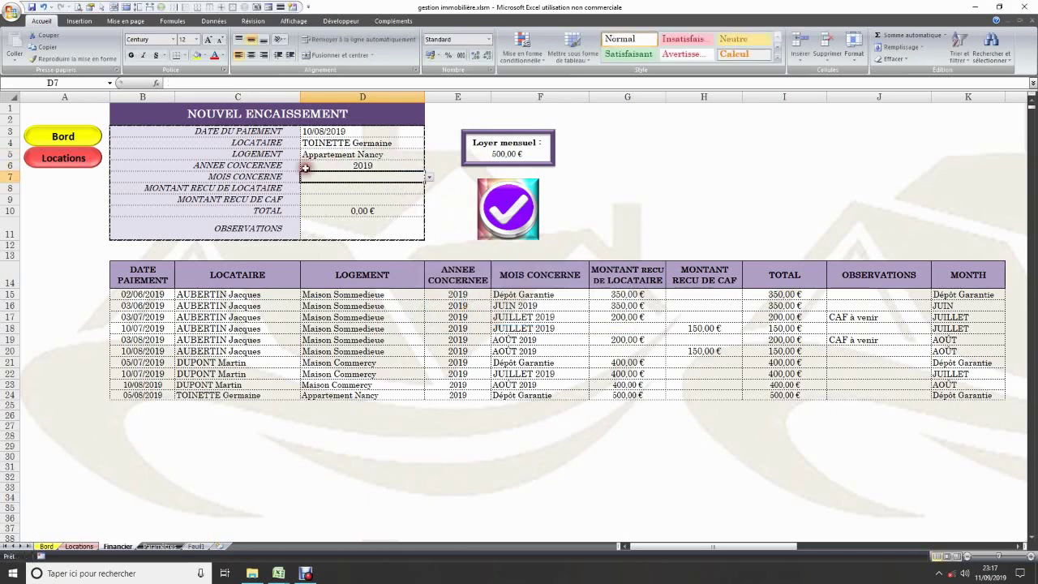
Step: Choose AOÛT, enter 300 from the tenant, and add the note 'Solde payable en fin de semaine'
left_click(428, 177)
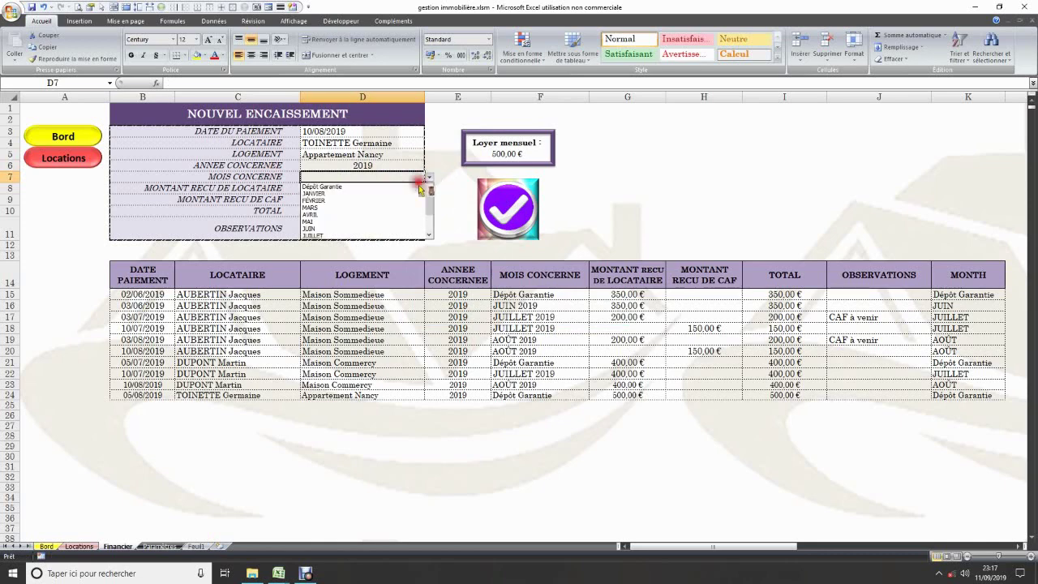
scroll(422, 221, "down", 1)
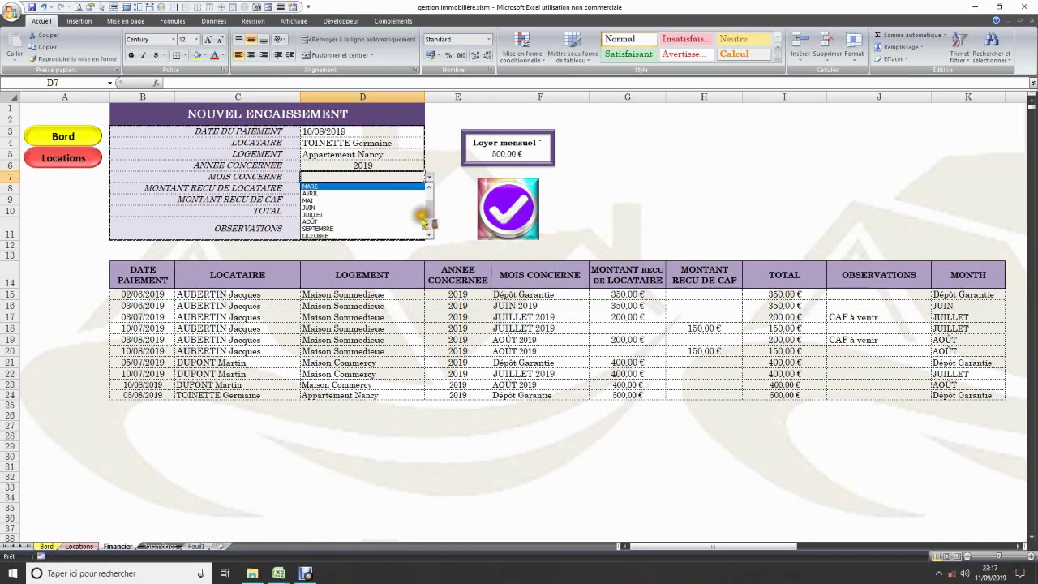
left_click(341, 222)
left_click(344, 190)
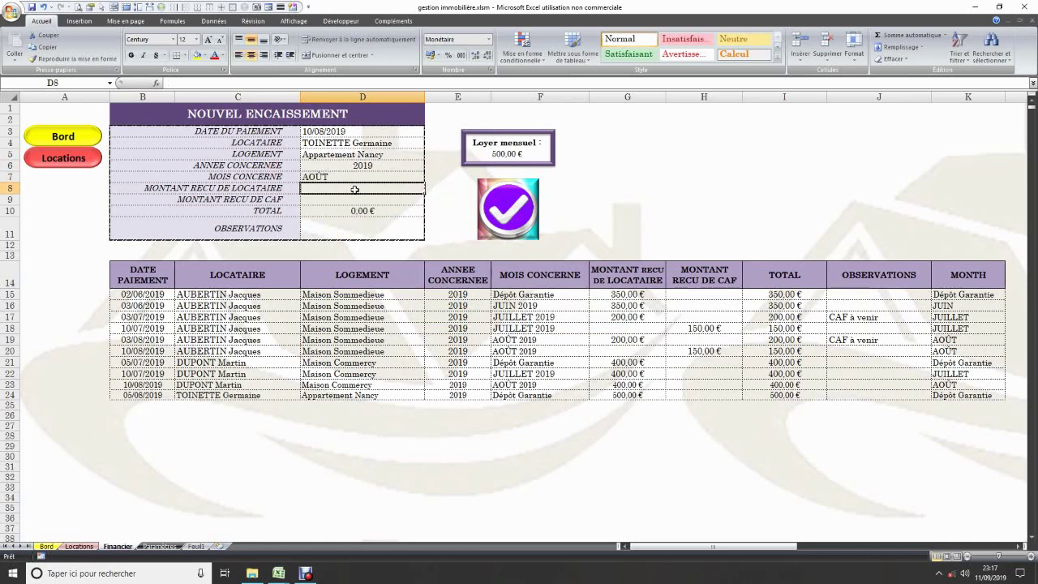
type("300")
key("Return")
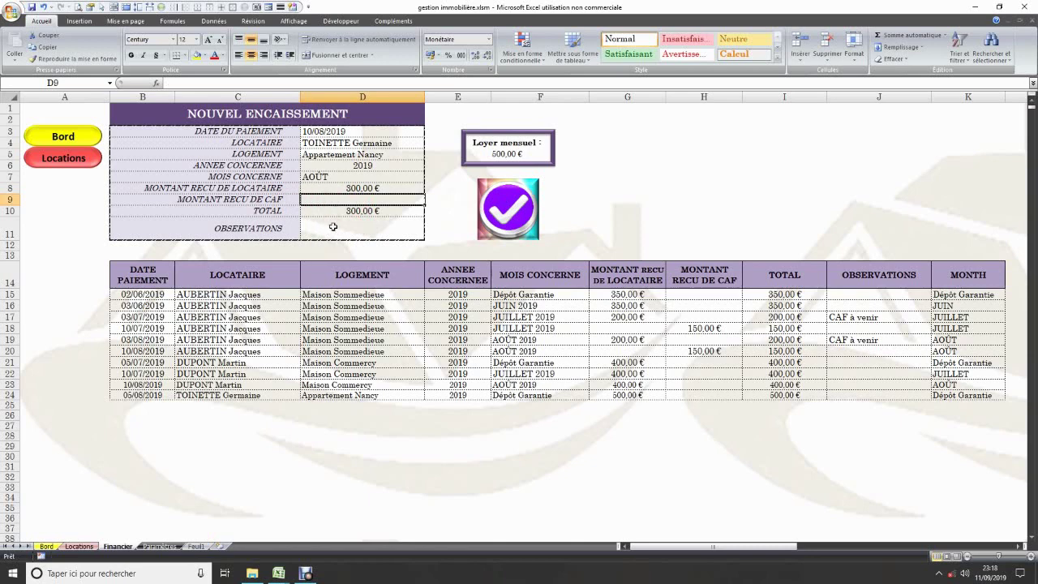
left_click(334, 233)
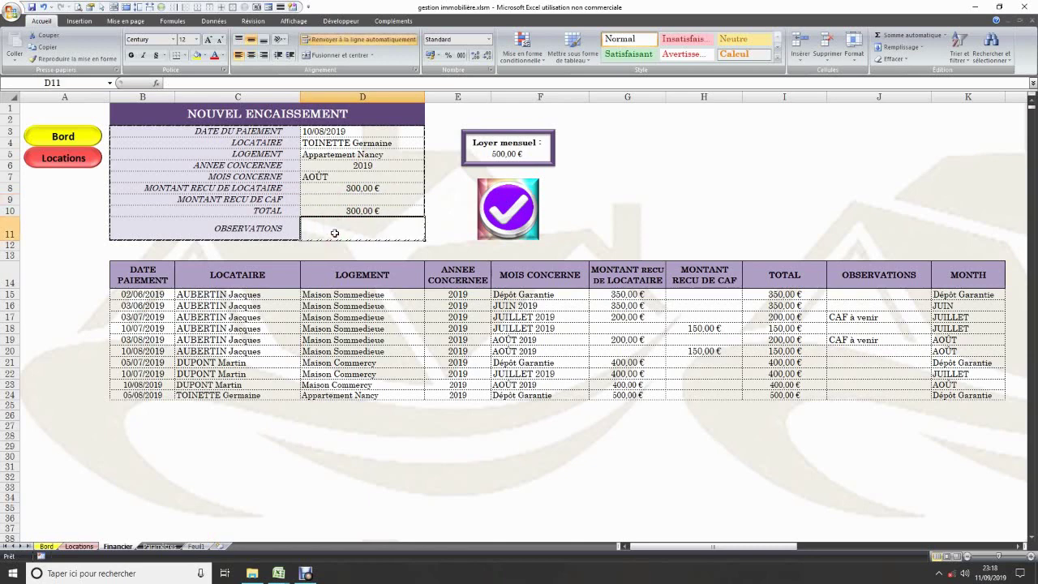
type("Solde payable en fin")
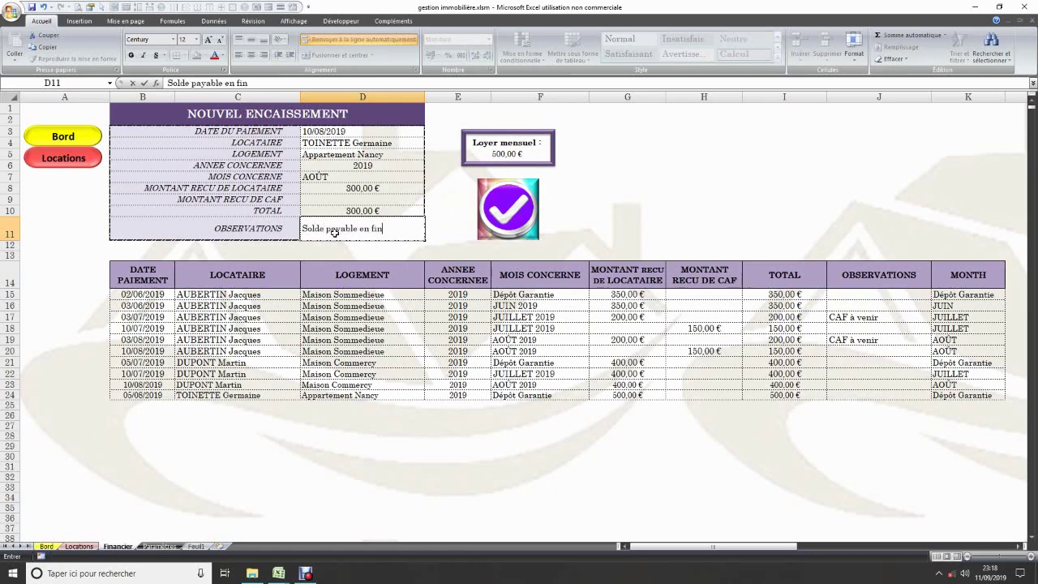
type("e")
key("Return")
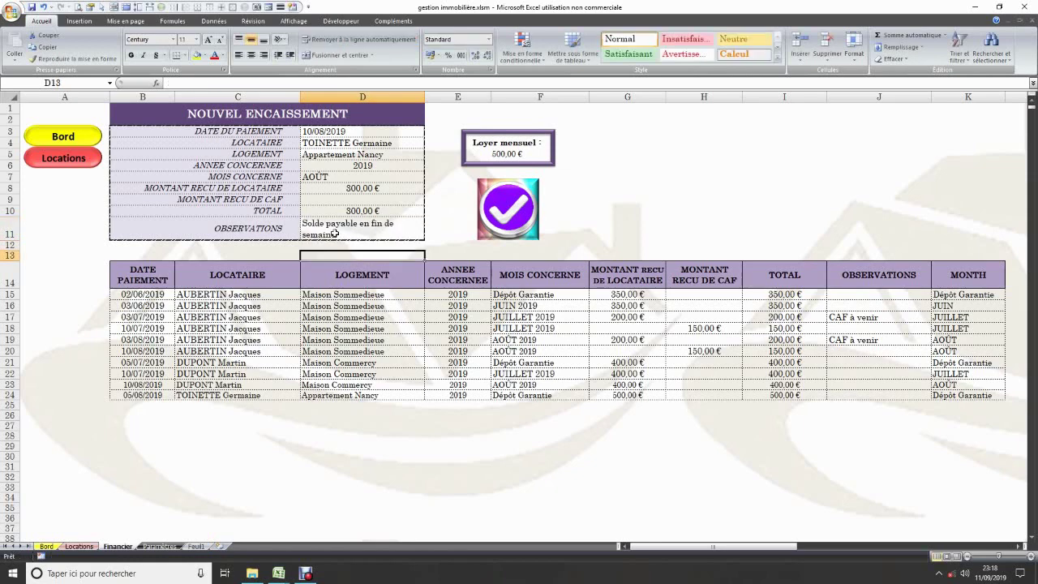
Step: Validate the payment, then check row 25's 300,00 € amount in G25 and note in J25
left_click(521, 210)
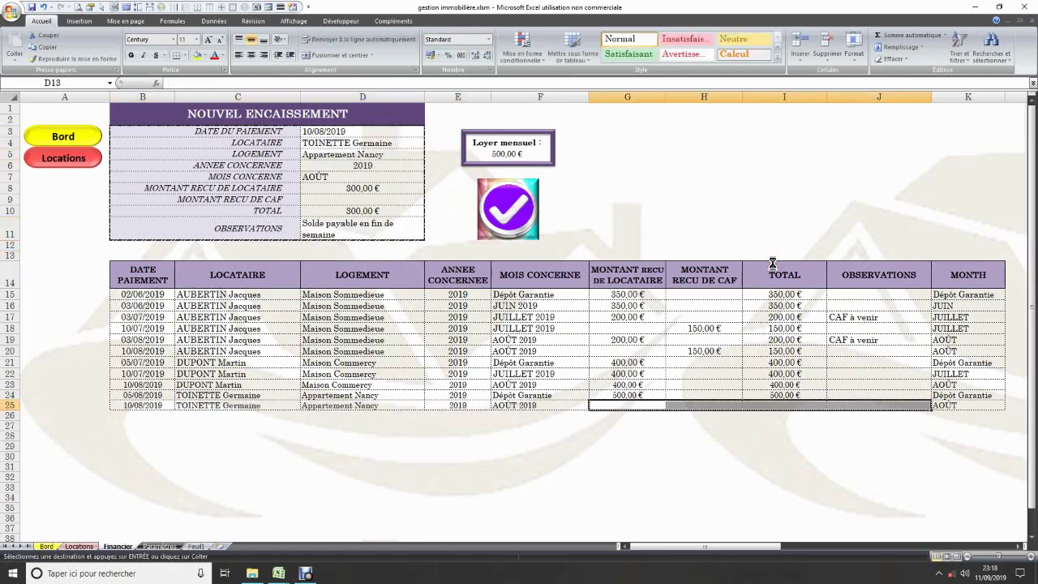
left_click(629, 408)
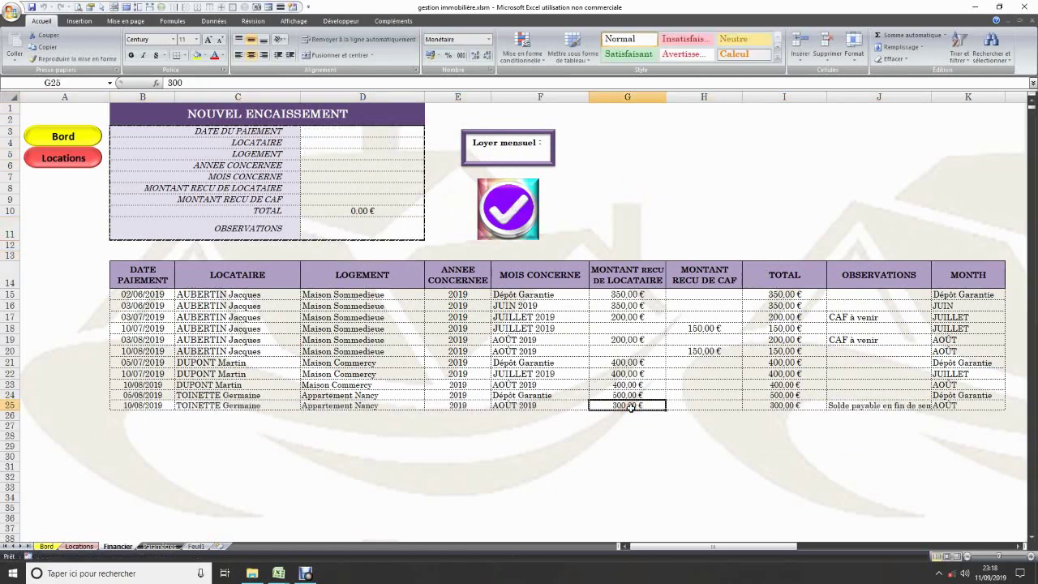
left_click(861, 407)
left_click_drag(750, 545, 873, 540)
left_click(357, 405)
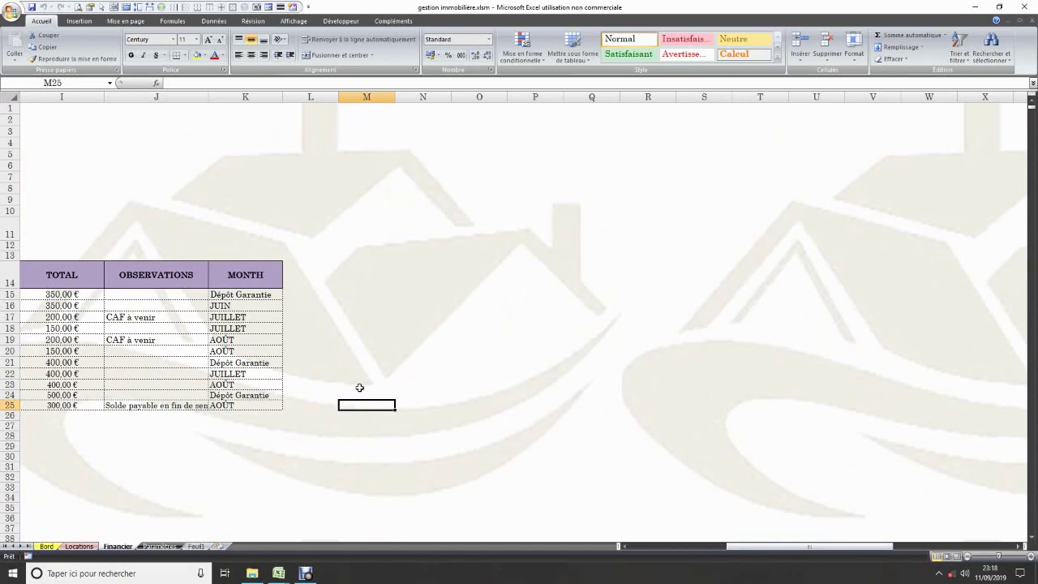
key("Right")
key("Right")
key("Right")
key("Right")
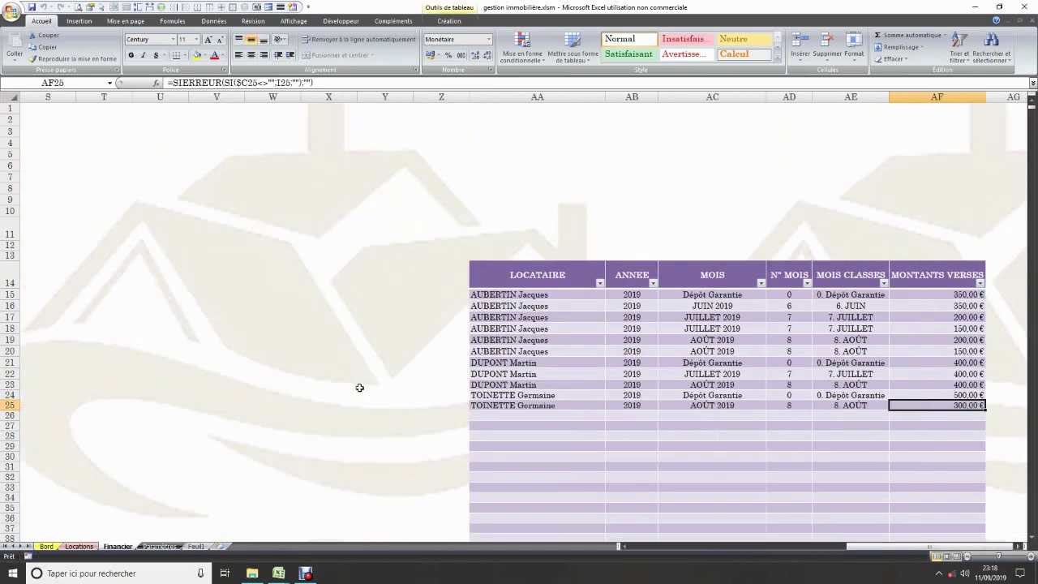
left_click_drag(912, 546, 640, 558)
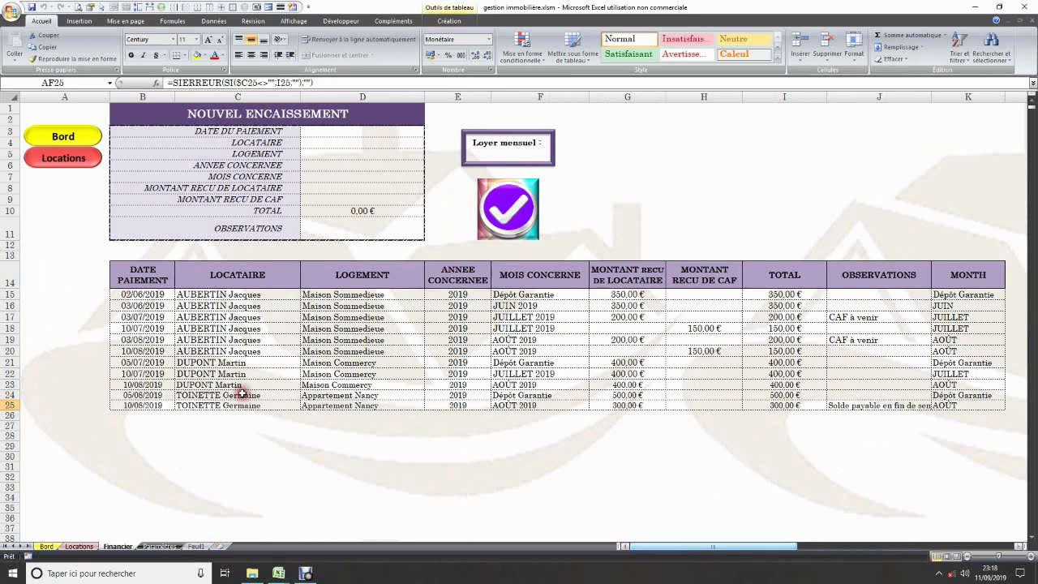
Step: On Bord, inspect the August 300,00 payment in P28 and the -200,00 balance in P29
left_click(61, 136)
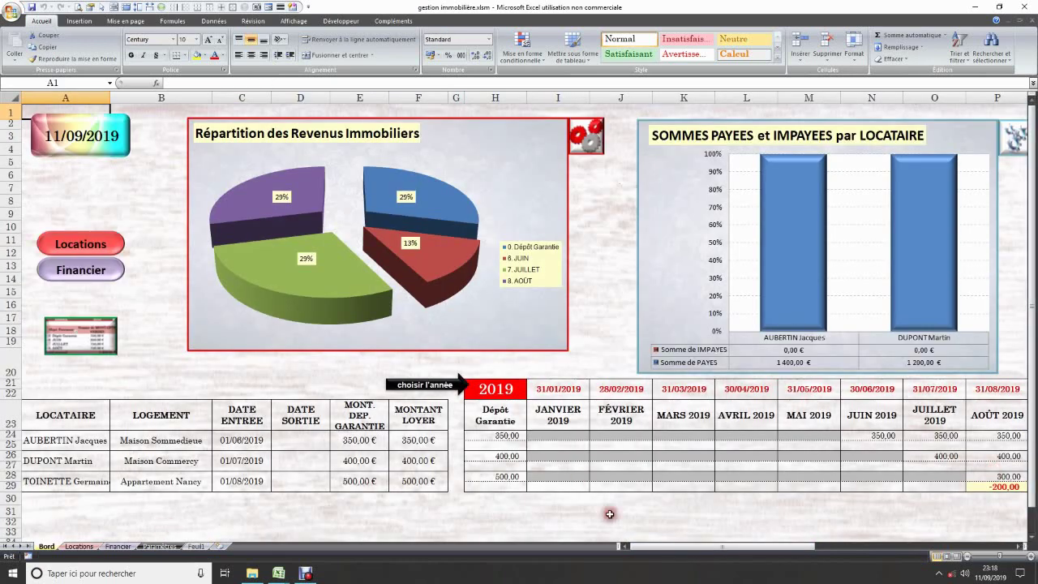
left_click(997, 477)
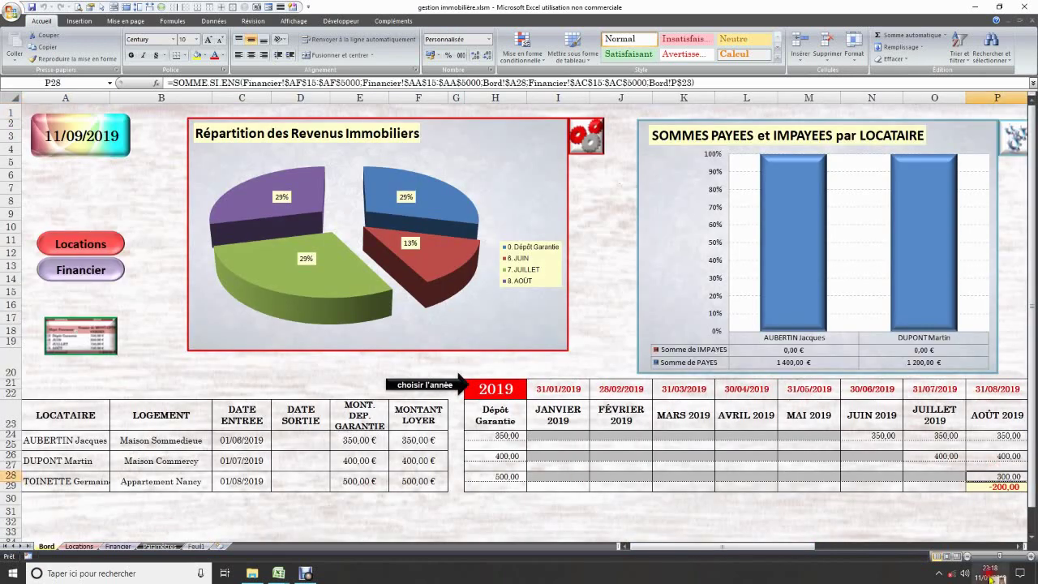
left_click(1007, 487)
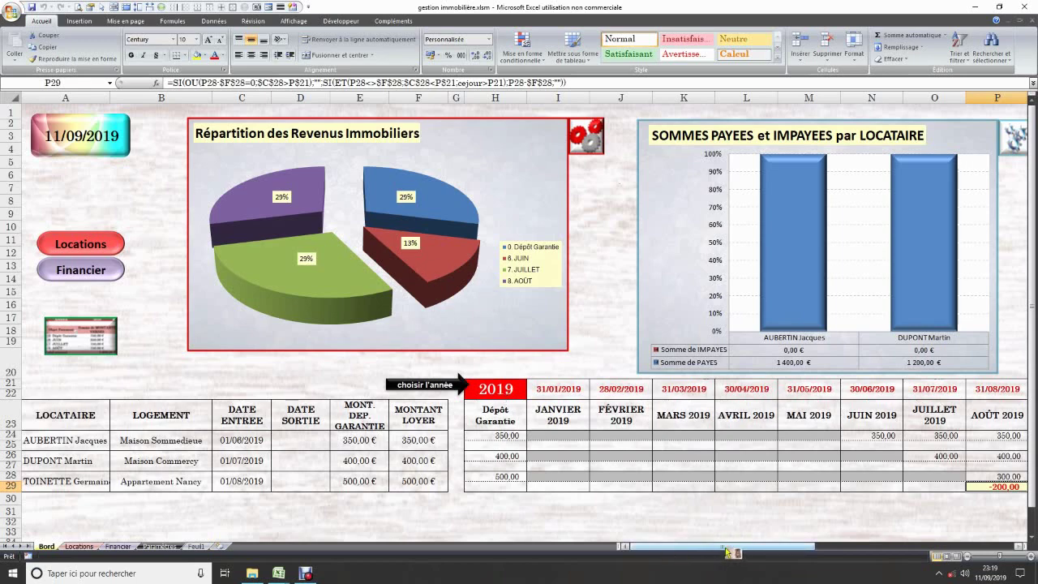
mouse_move(727, 552)
left_mouse_down()
mouse_move(789, 550)
mouse_move(93, 347)
left_mouse_up()
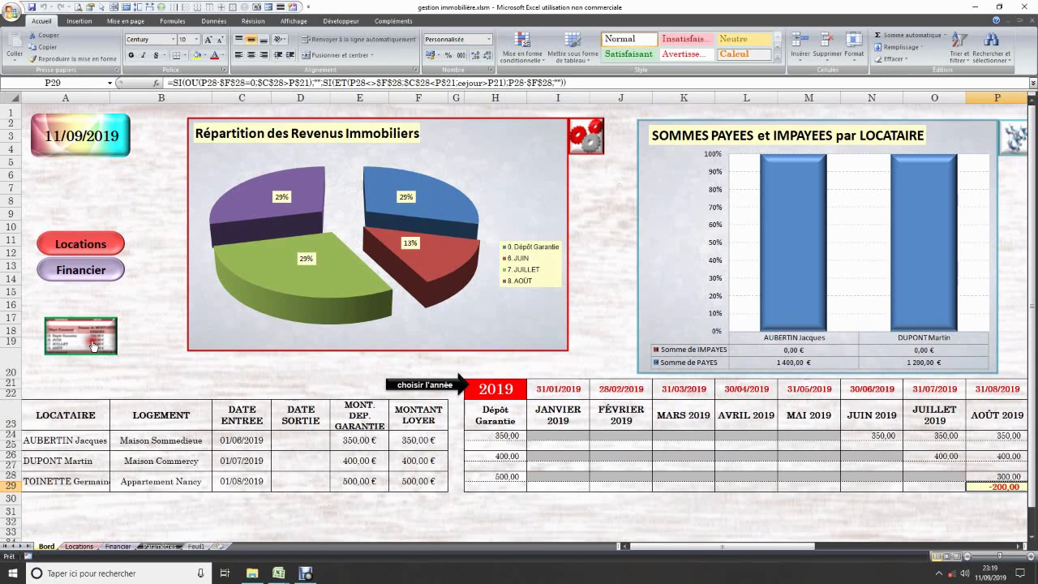
Step: Select the pivot's ANNEE filter and move the field list off the first pivot table
left_click(94, 347)
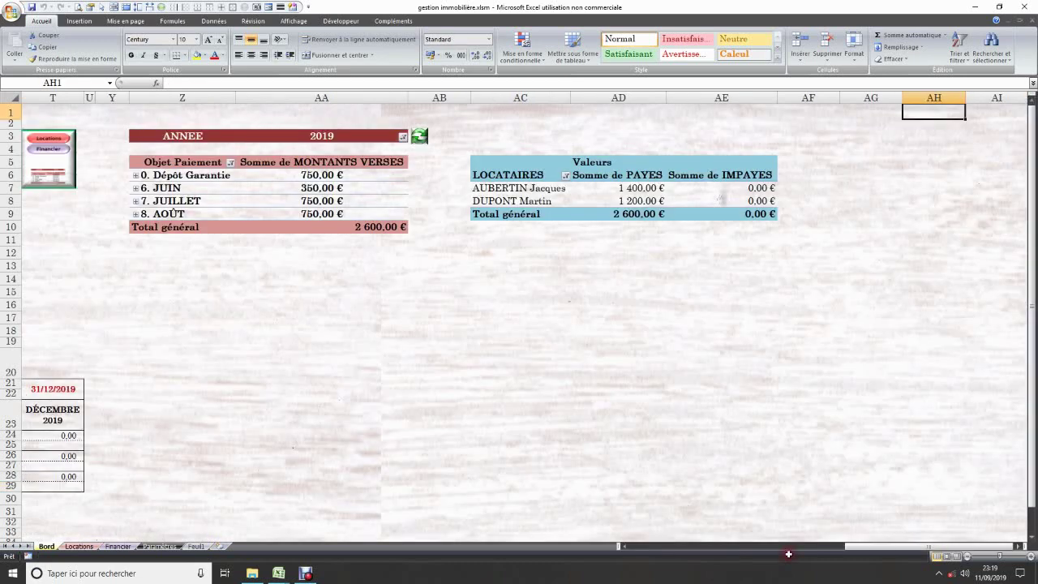
left_click(52, 165)
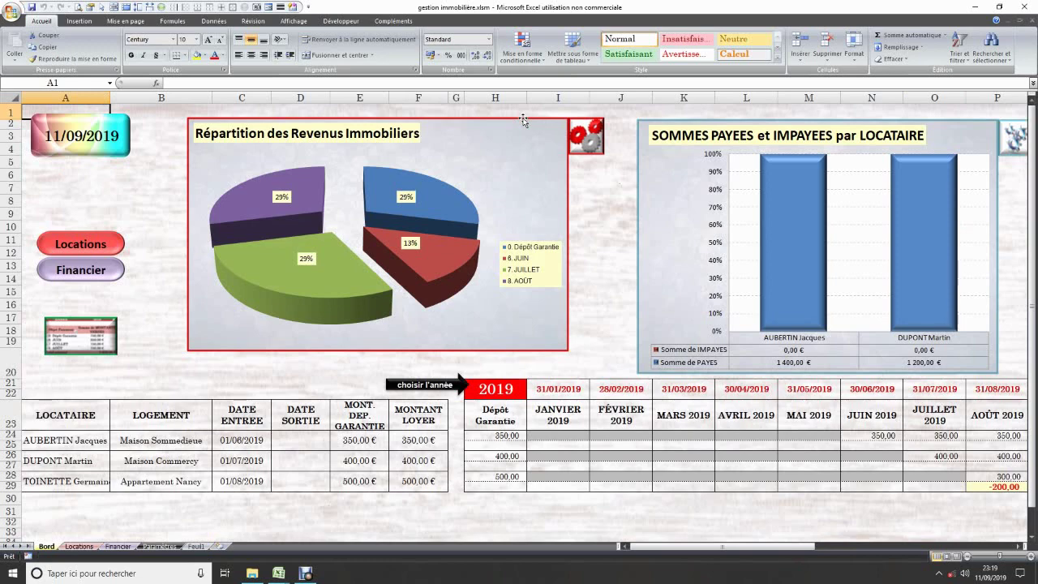
left_click(80, 325)
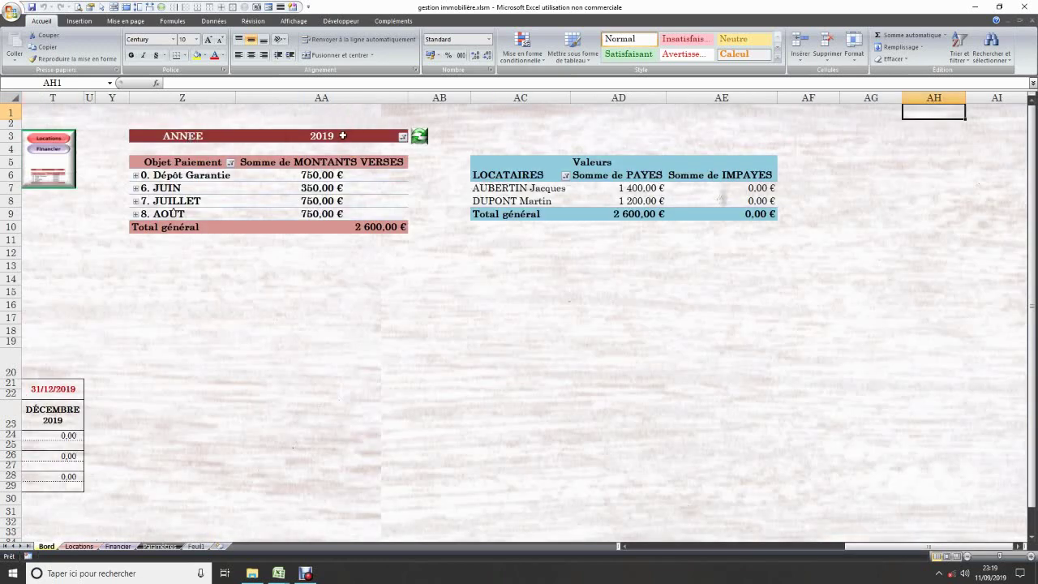
left_click(342, 136)
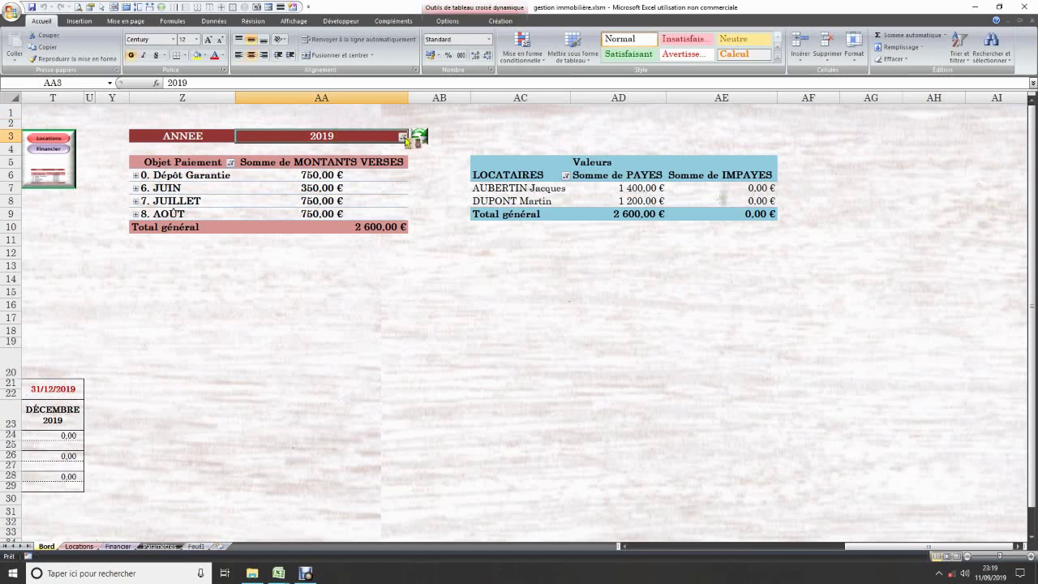
left_click(496, 10)
left_click(750, 54)
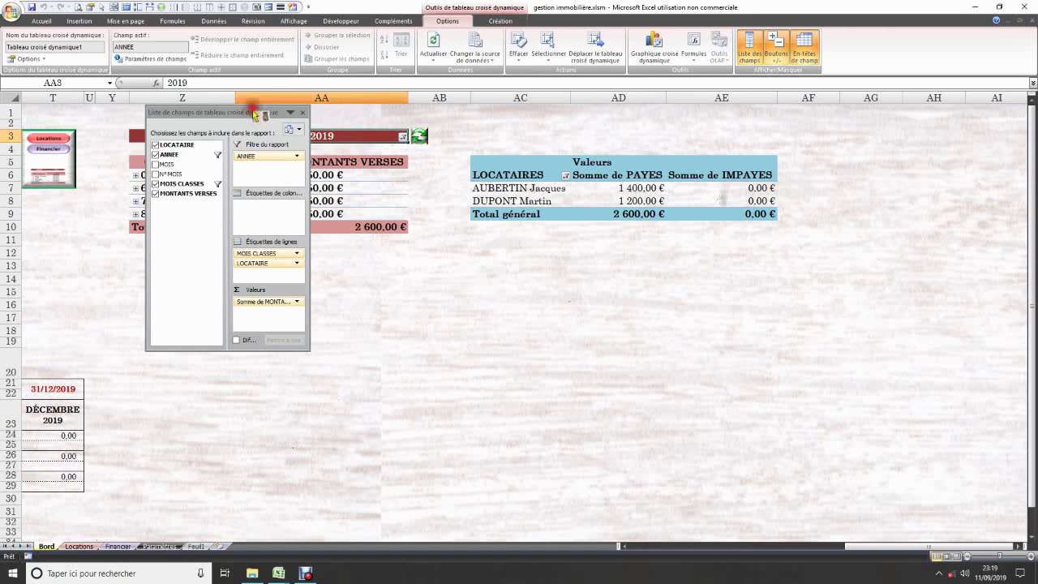
mouse_move(255, 114)
left_mouse_down()
mouse_move(838, 245)
mouse_move(910, 137)
mouse_move(585, 131)
left_mouse_up()
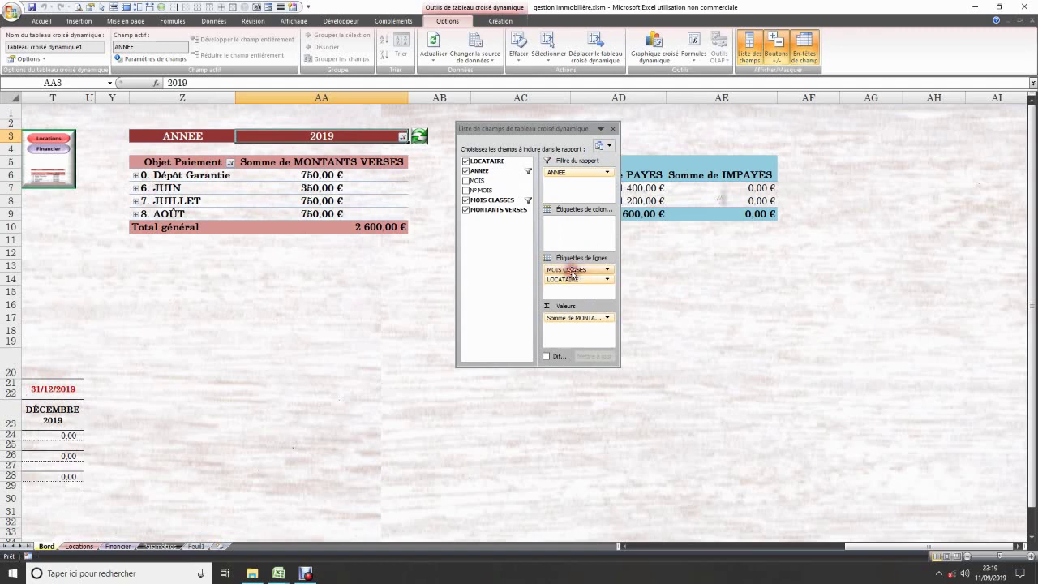
Step: Check the MOIS CLASSES formula in AE15, then bring up the pivot's tool options on Bord
left_click(119, 547)
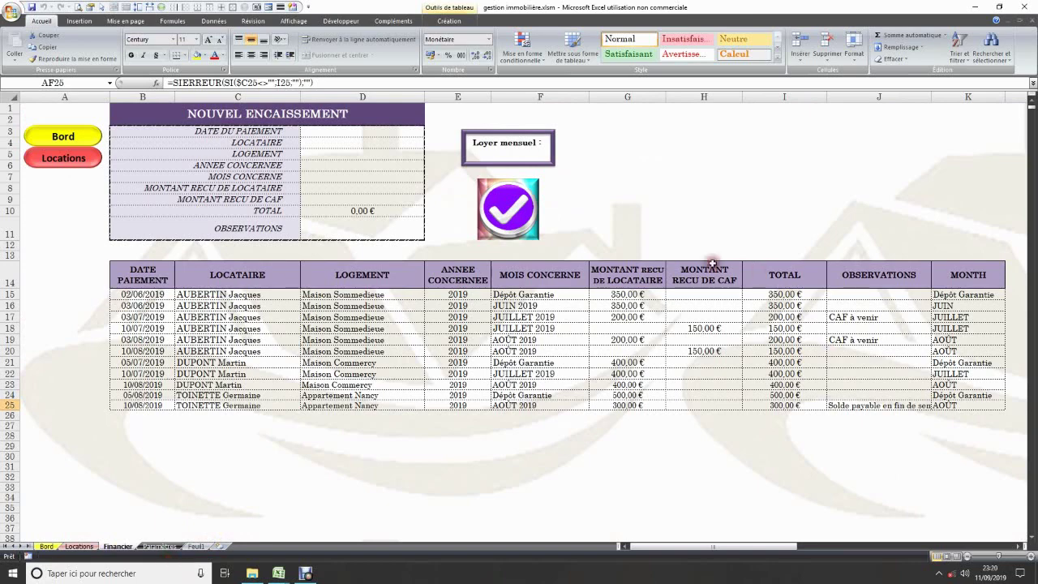
left_click_drag(710, 546, 865, 546)
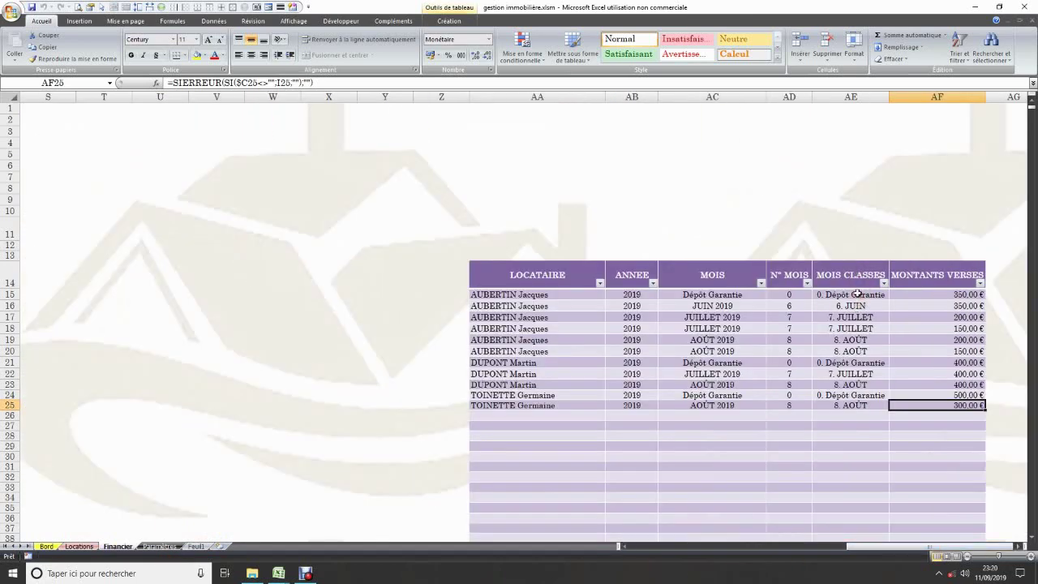
left_click(852, 295)
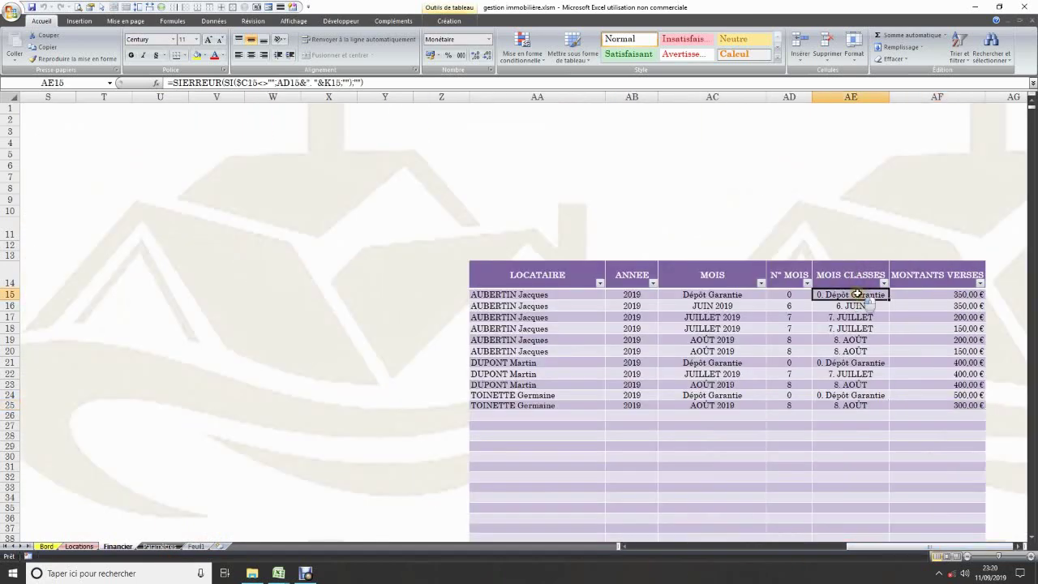
left_click(47, 546)
left_click_drag(557, 288, 566, 283)
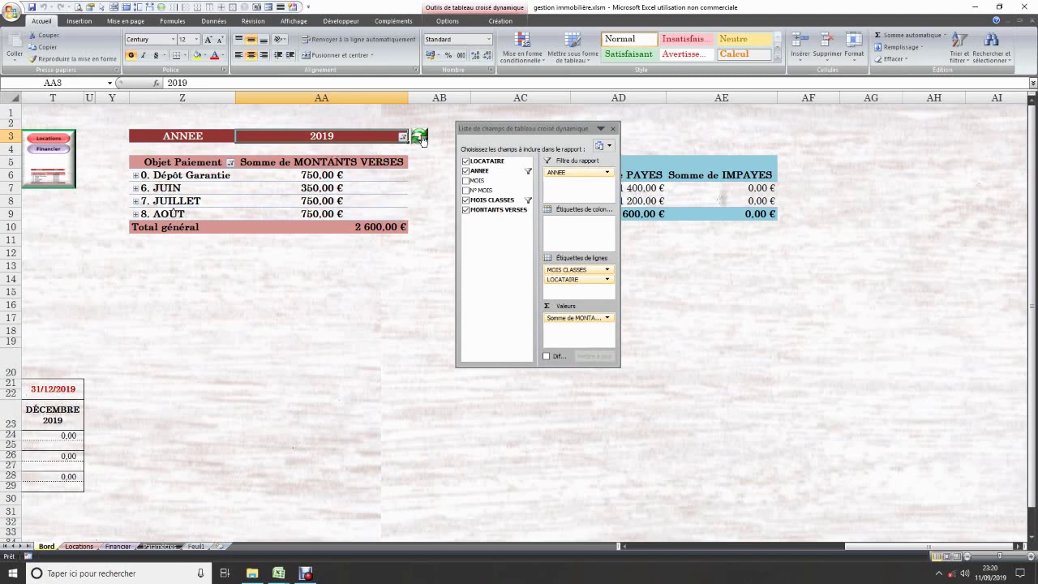
mouse_move(576, 171)
left_mouse_down()
mouse_move(573, 212)
mouse_move(596, 243)
left_mouse_up()
left_click(483, 8)
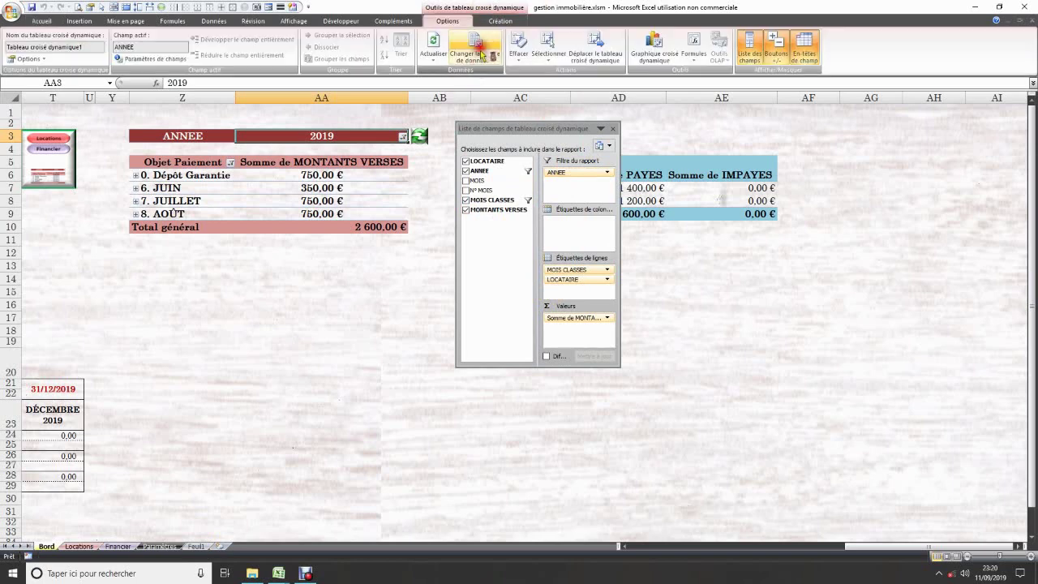
Step: Confirm Tableau1 as the pivot's data source and hide the field list
left_click(478, 47)
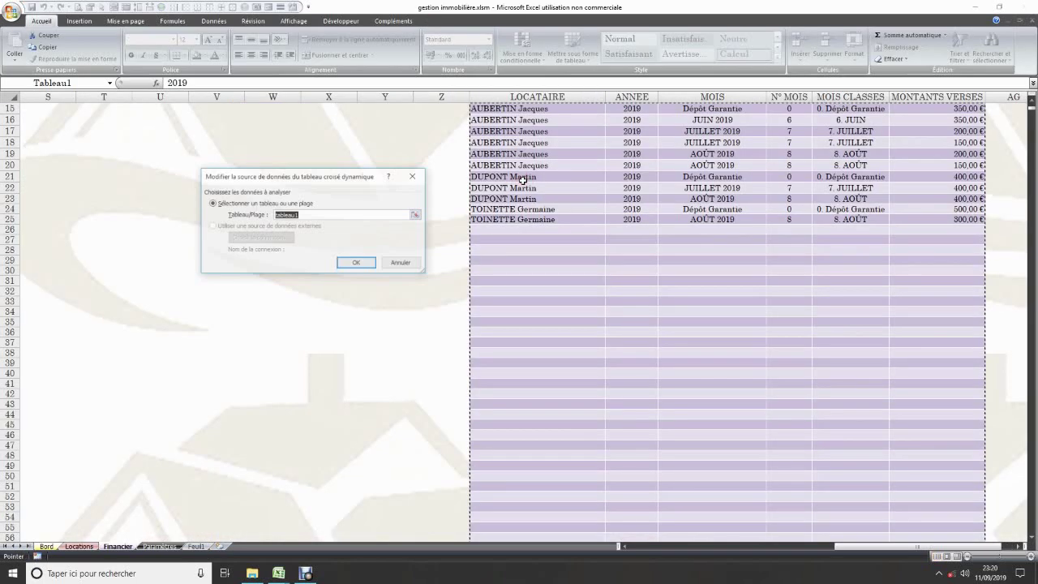
left_click(1032, 105)
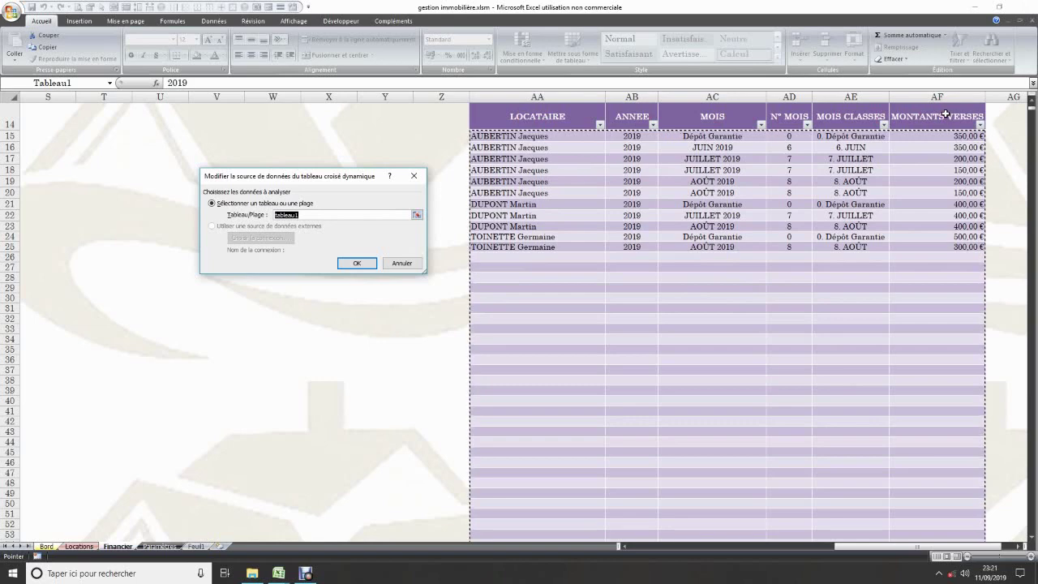
left_click(357, 262)
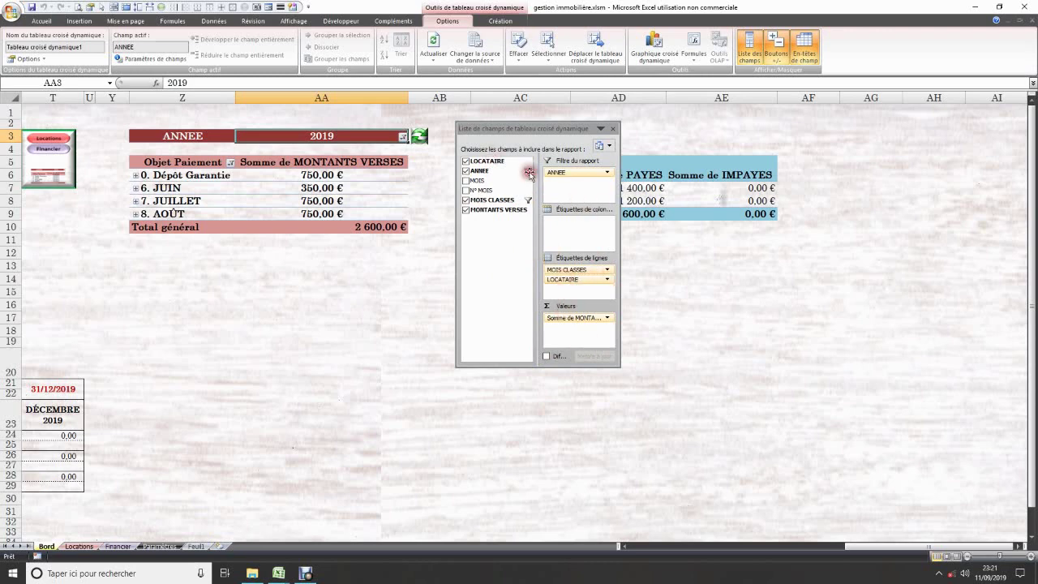
mouse_move(499, 171)
left_mouse_down()
mouse_move(588, 194)
mouse_move(615, 138)
left_mouse_up()
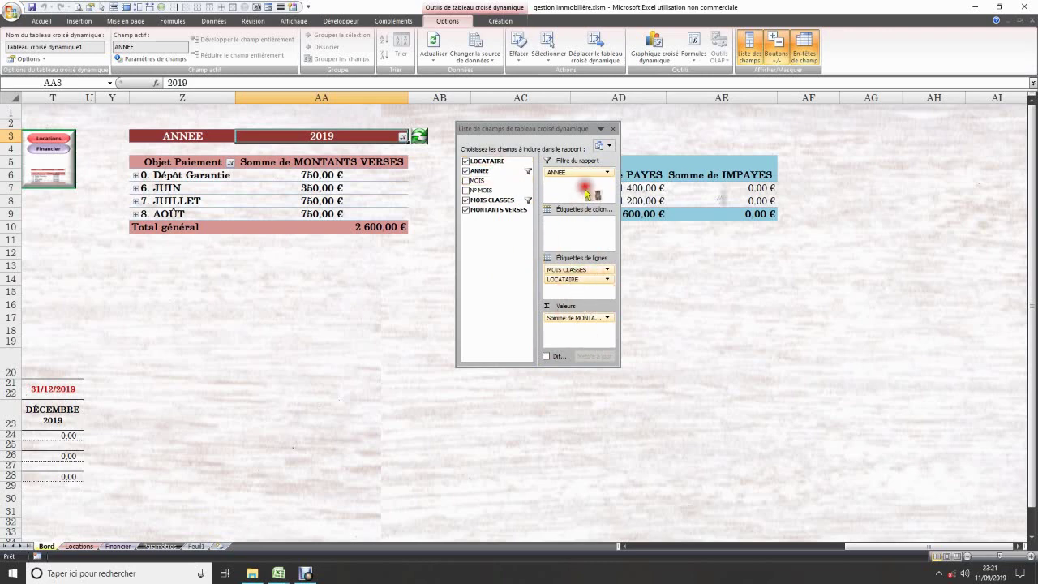
left_click(614, 131)
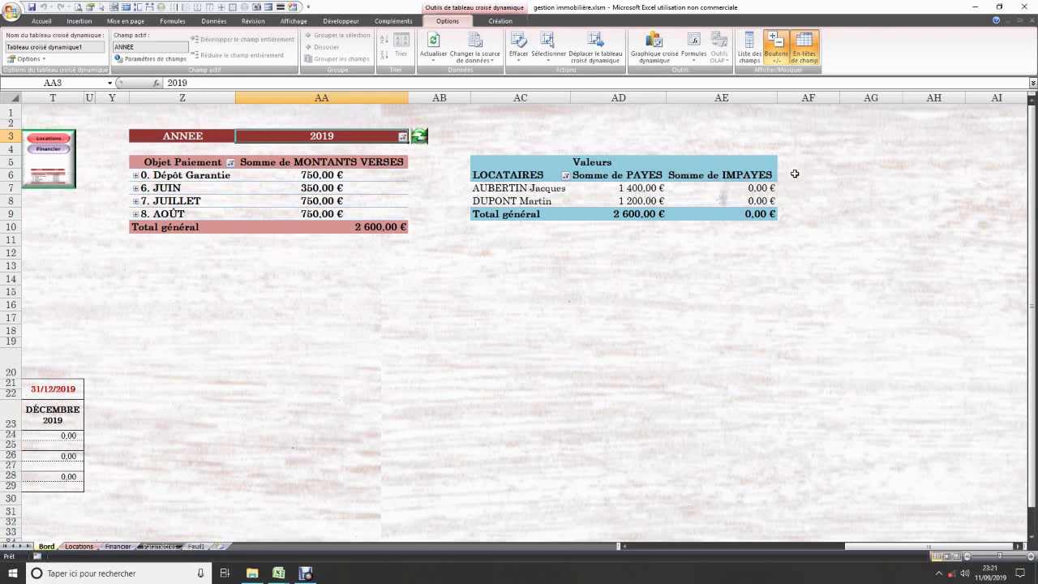
Step: Refresh the pivot to 3 400,00 €, toggle the 0. Dépôt Garantie detail, and expand 6. JUIN
left_click(419, 137)
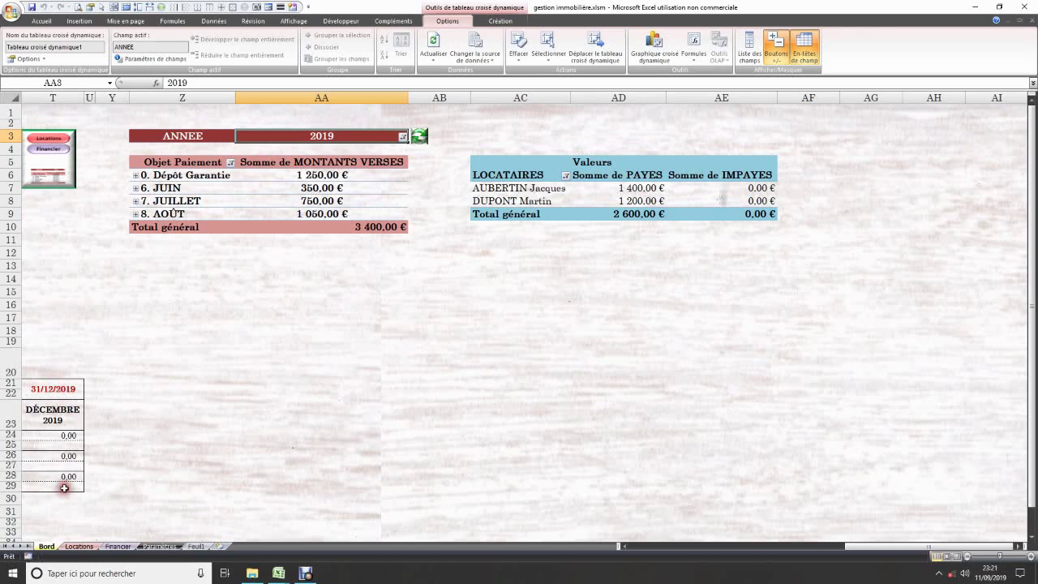
left_click_drag(940, 546, 894, 554)
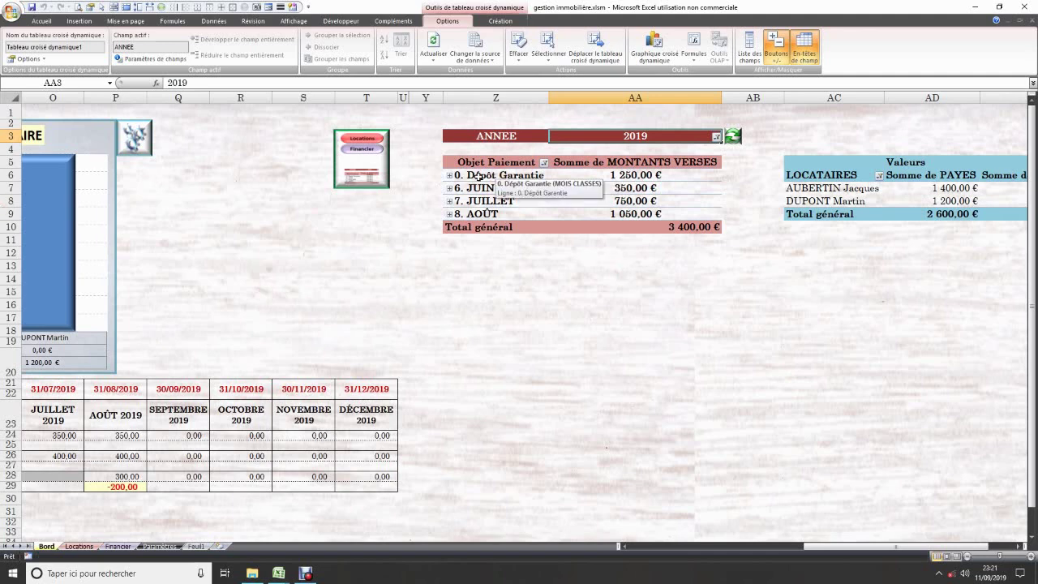
double_click(478, 176)
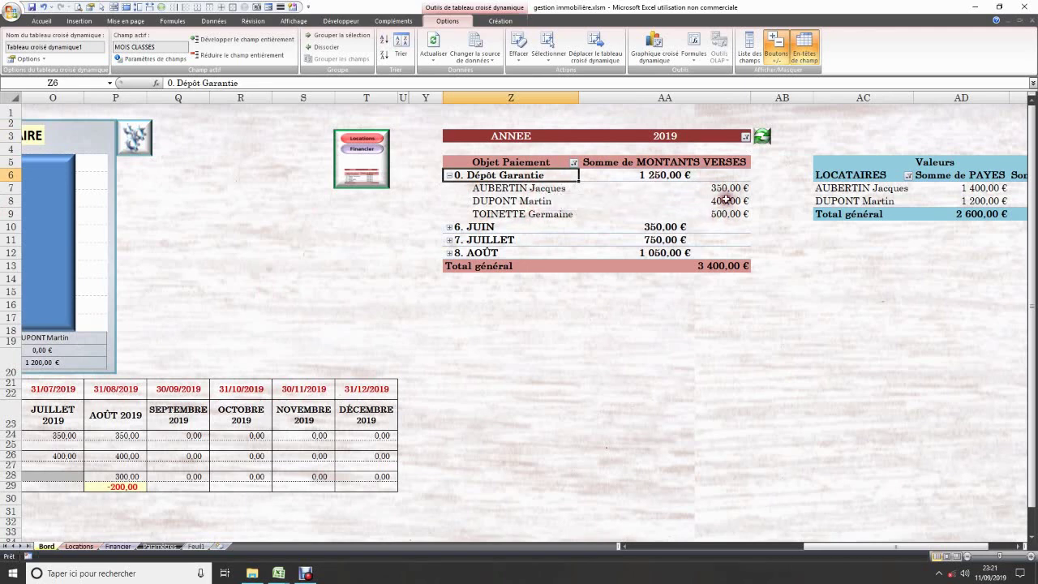
double_click(552, 175)
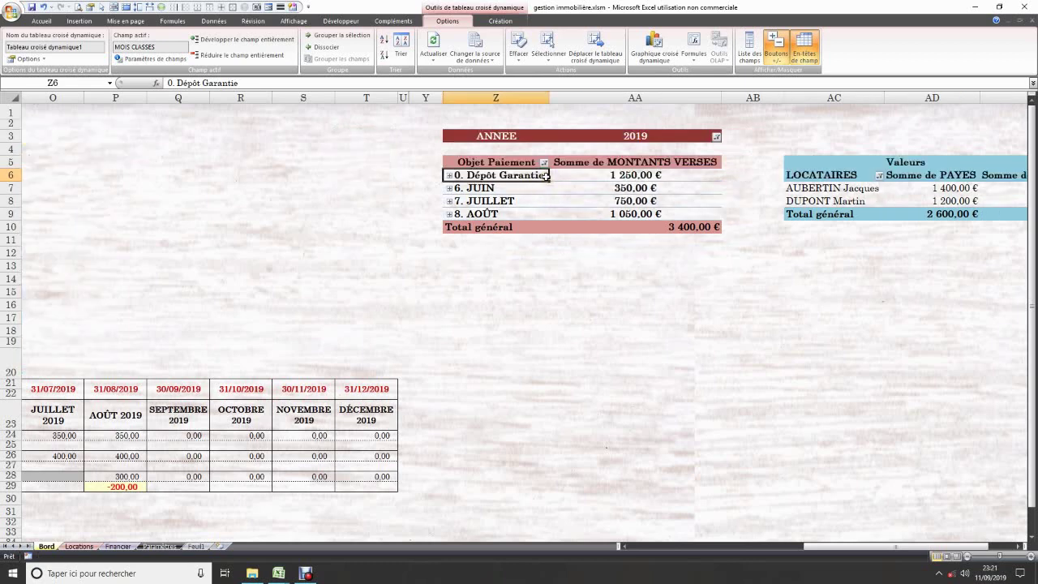
double_click(482, 188)
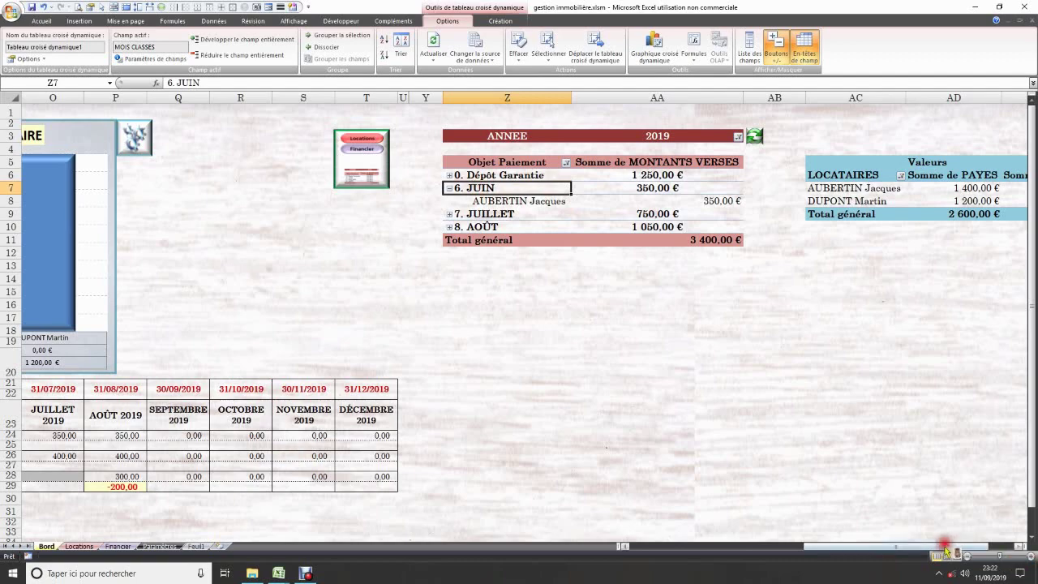
Step: Scroll the Bord sheet back to column A to show the pie and bar charts
mouse_move(937, 546)
left_mouse_down()
mouse_move(794, 550)
mouse_move(809, 553)
left_mouse_up()
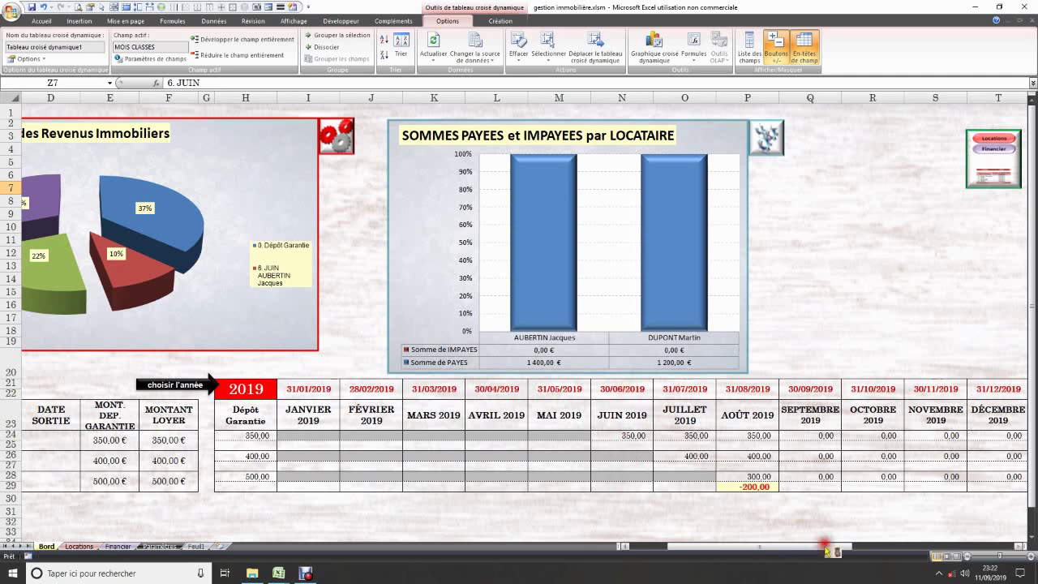
left_click_drag(827, 548, 903, 548)
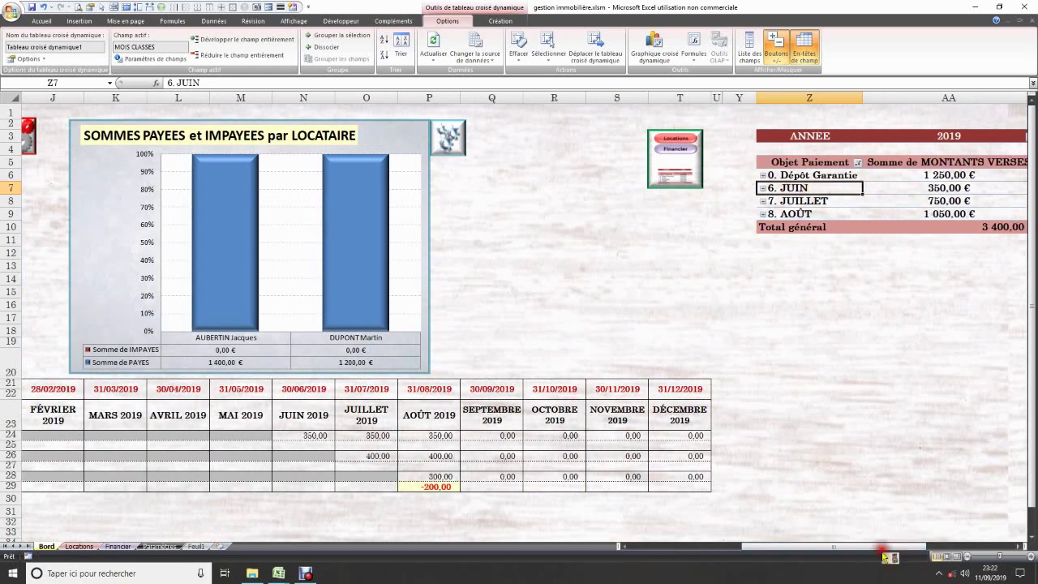
left_click_drag(884, 549, 746, 550)
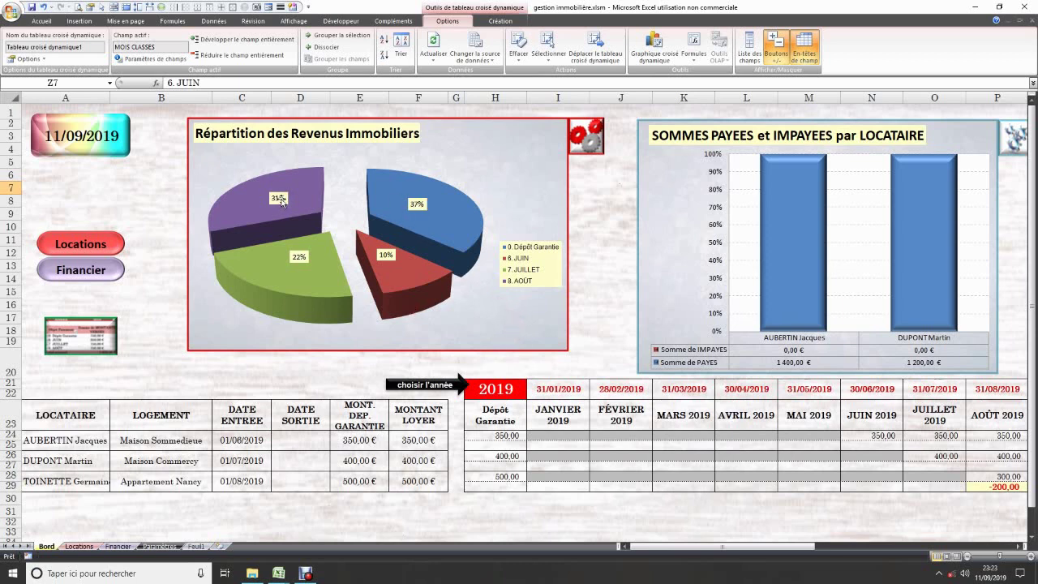
Step: Make the pie chart's data labels show euro amounts instead of percentages
left_click(278, 199)
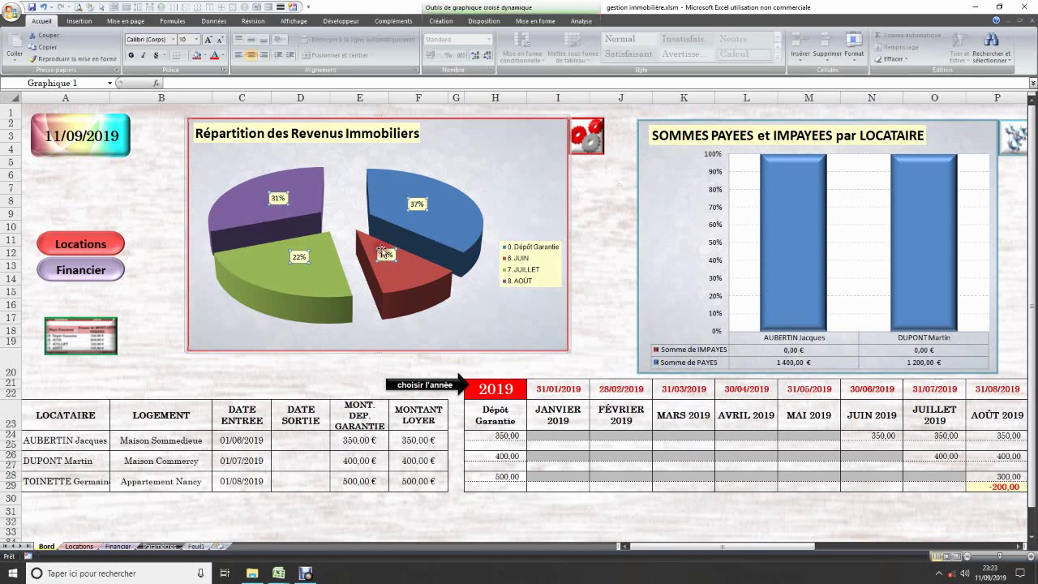
right_click(283, 200)
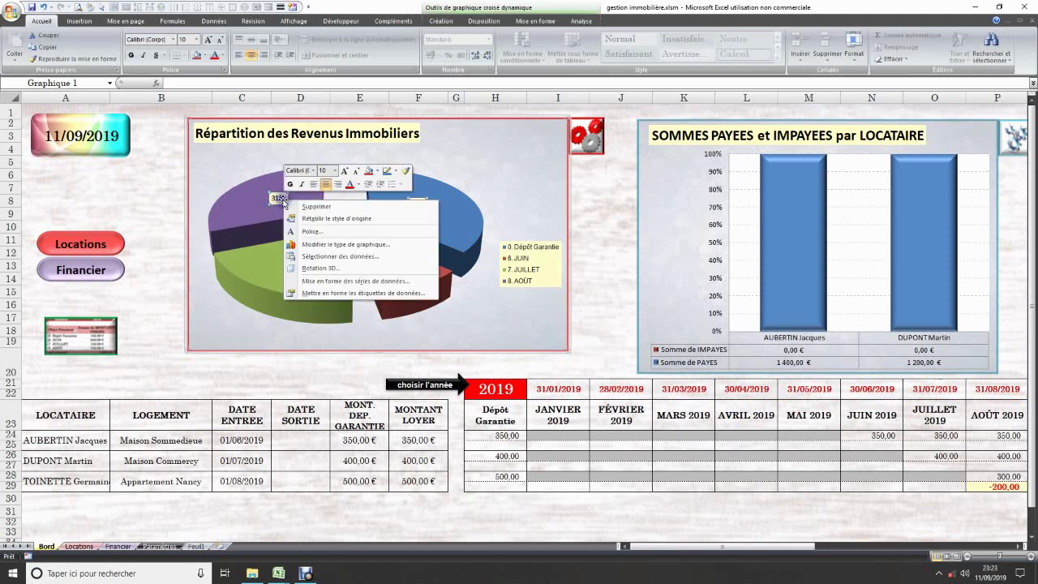
left_click(369, 293)
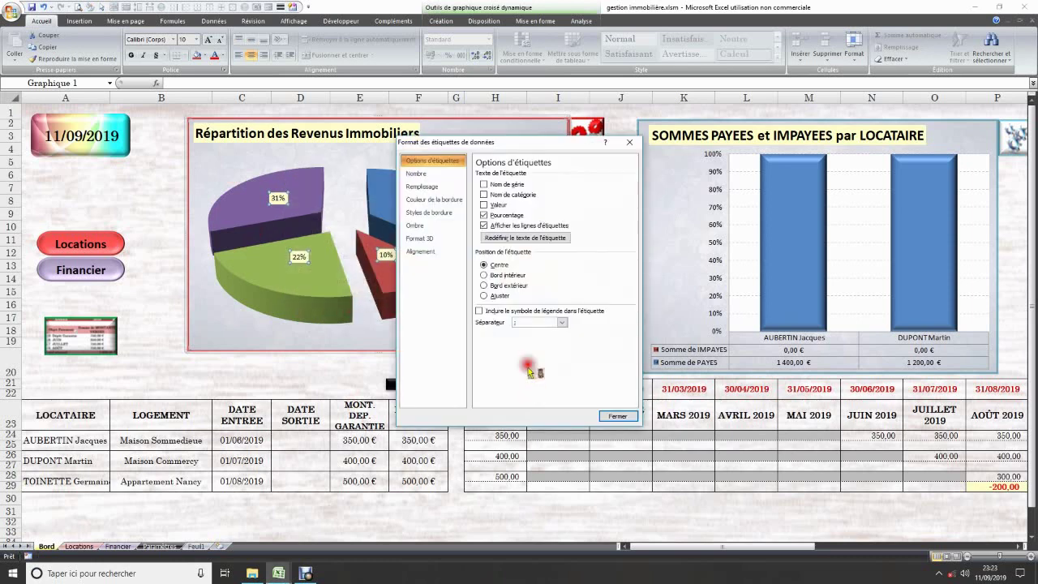
left_click(484, 215)
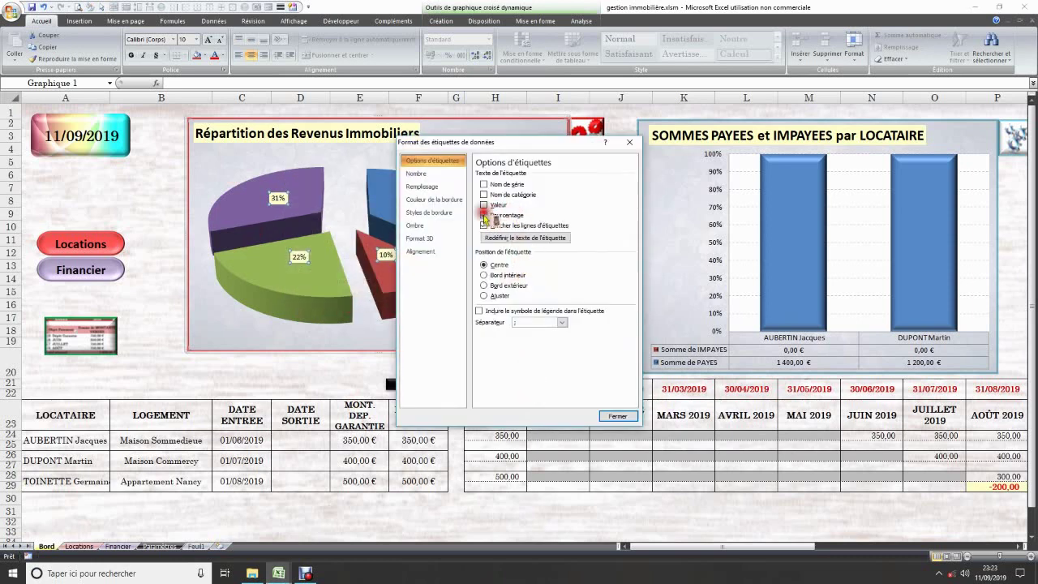
left_click(484, 205)
left_click(484, 215)
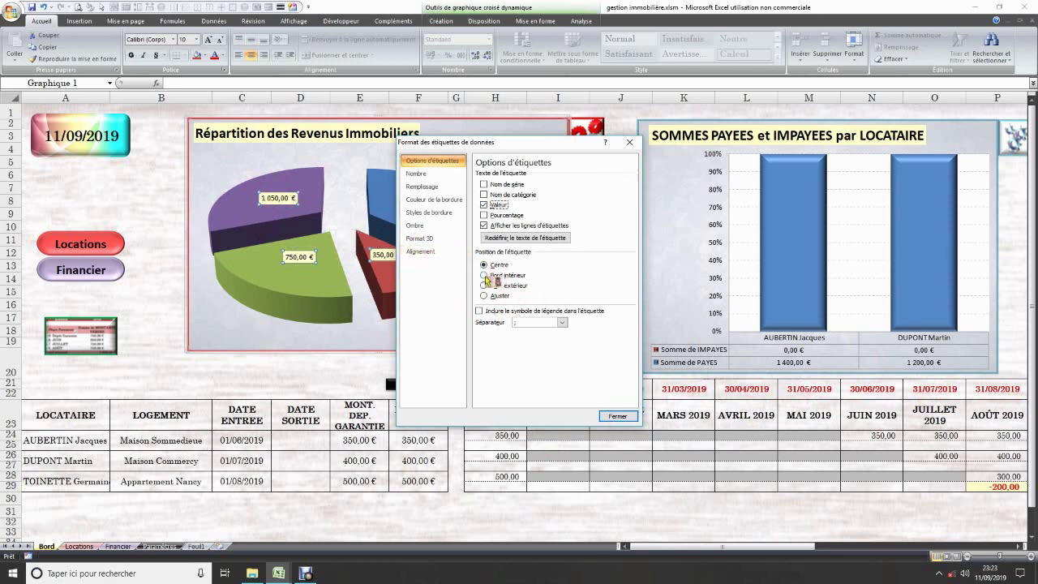
Step: Position the pie labels centred on their slices after trying inner and outside placements
left_click(484, 275)
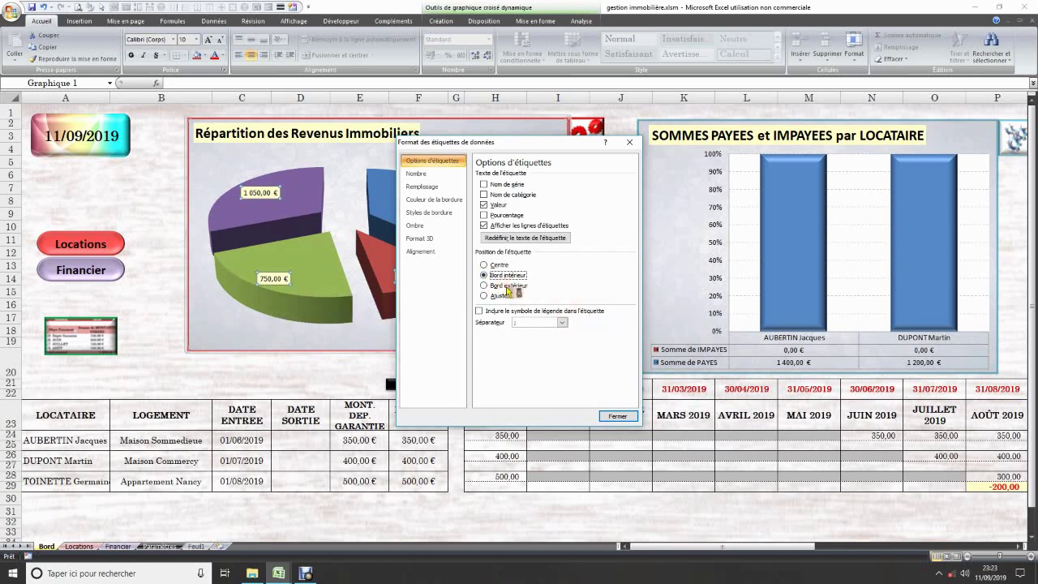
left_click(506, 285)
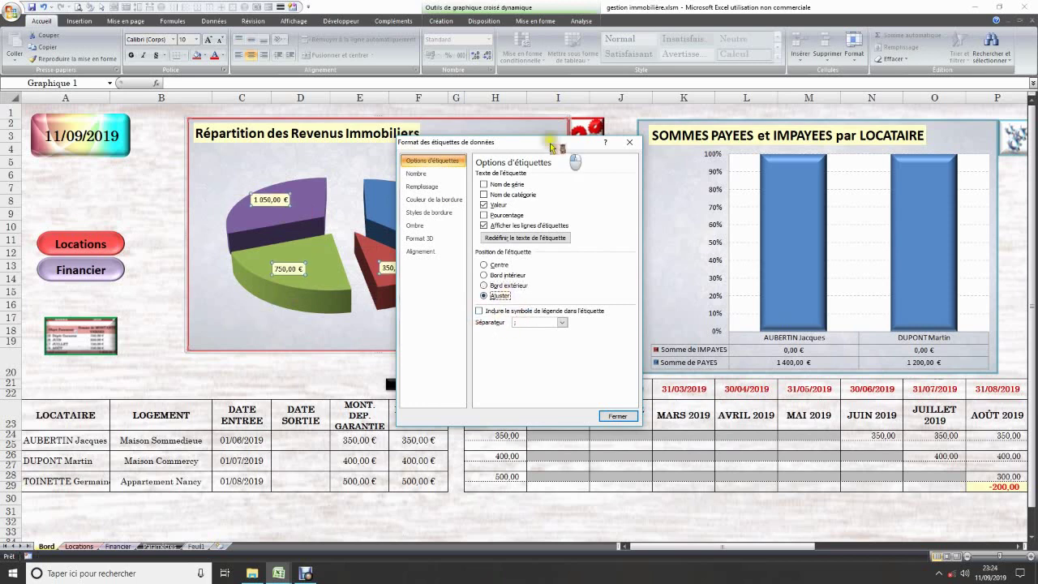
left_click_drag(549, 142, 718, 126)
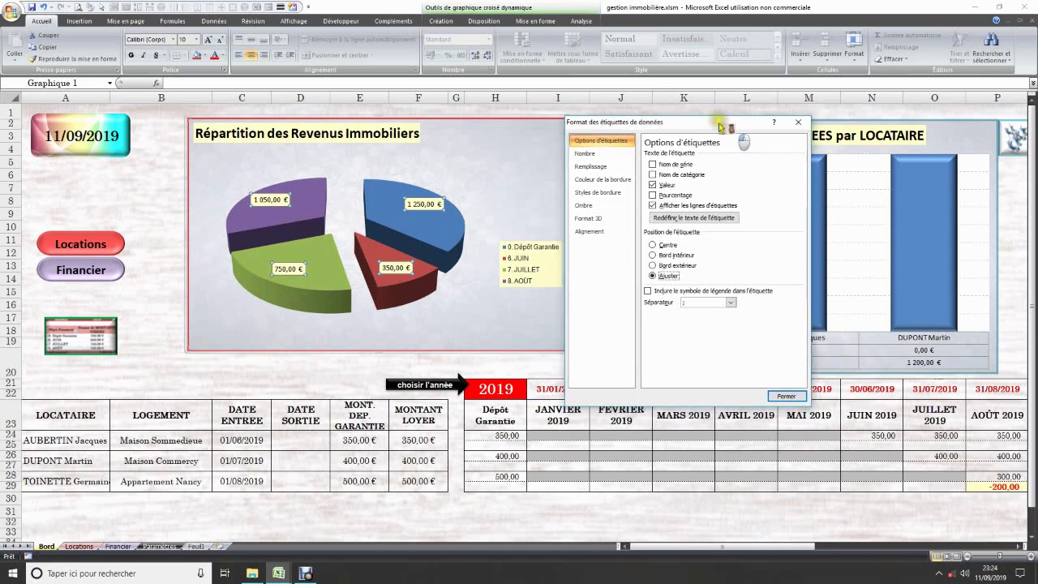
left_click(653, 245)
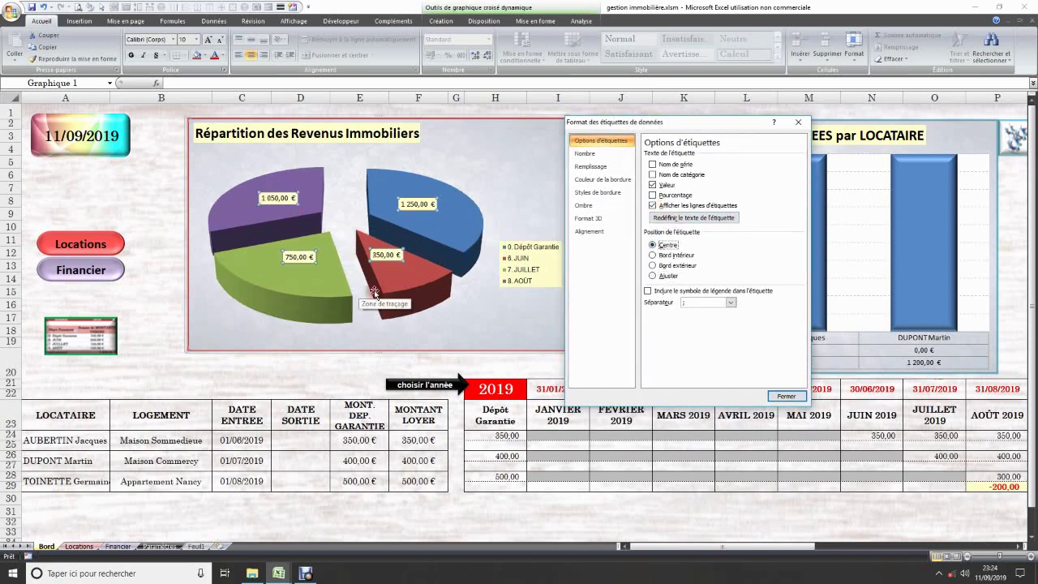
Step: Give the pie labels a solid fill, ending on a recently used colour
left_click(434, 206)
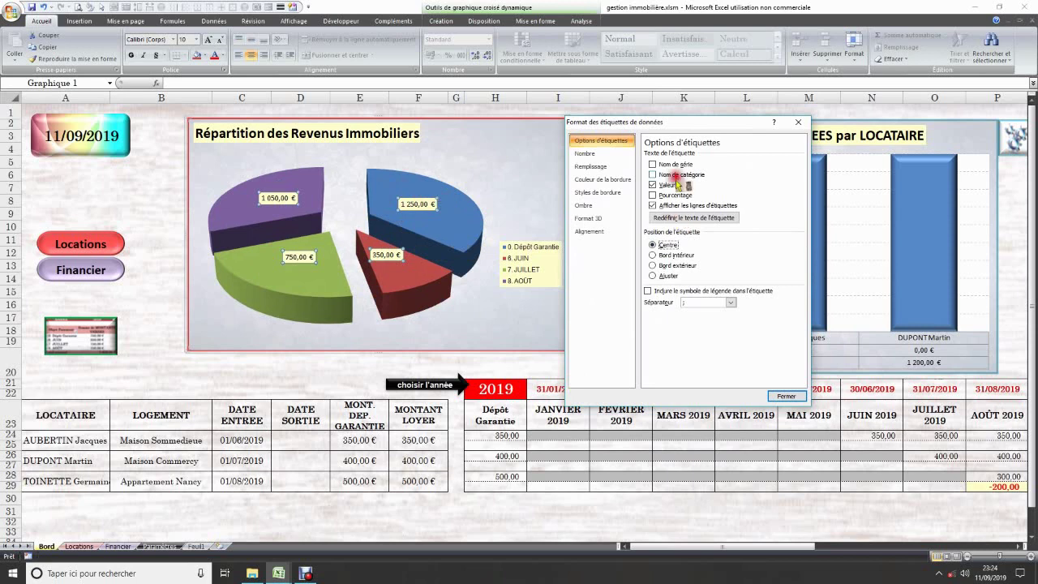
left_click(590, 166)
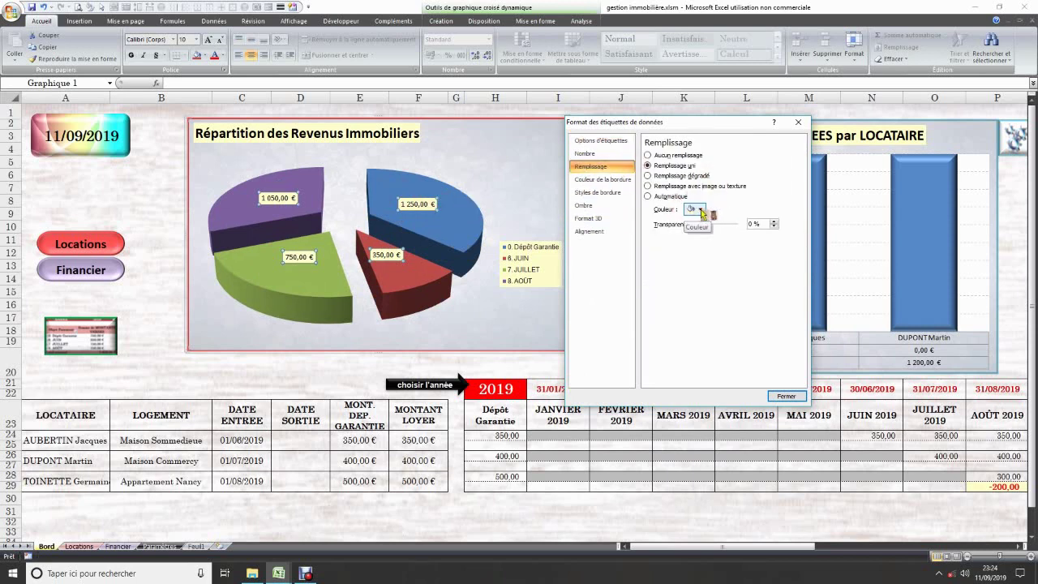
left_click(695, 209)
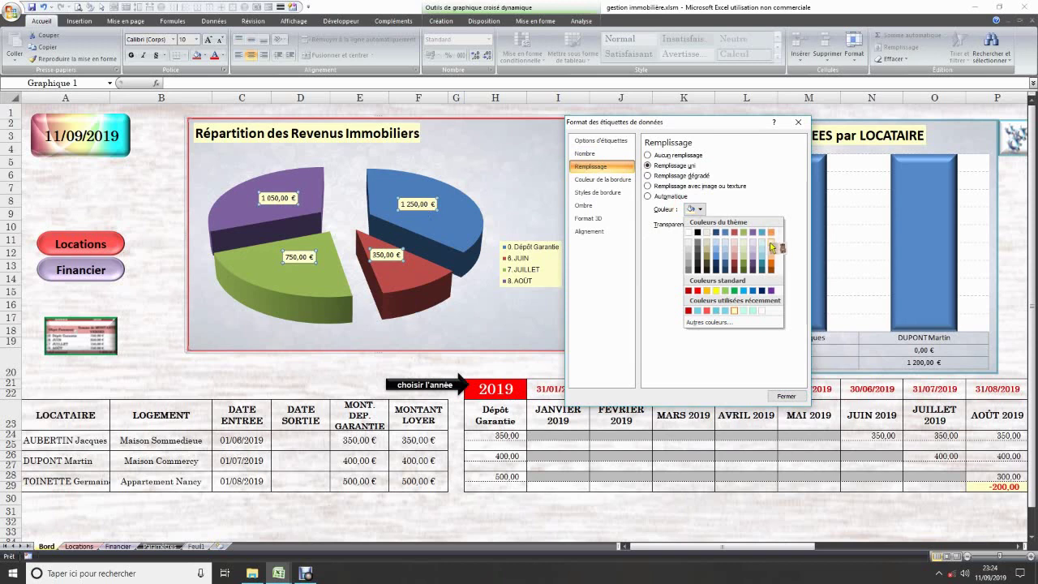
left_click(771, 247)
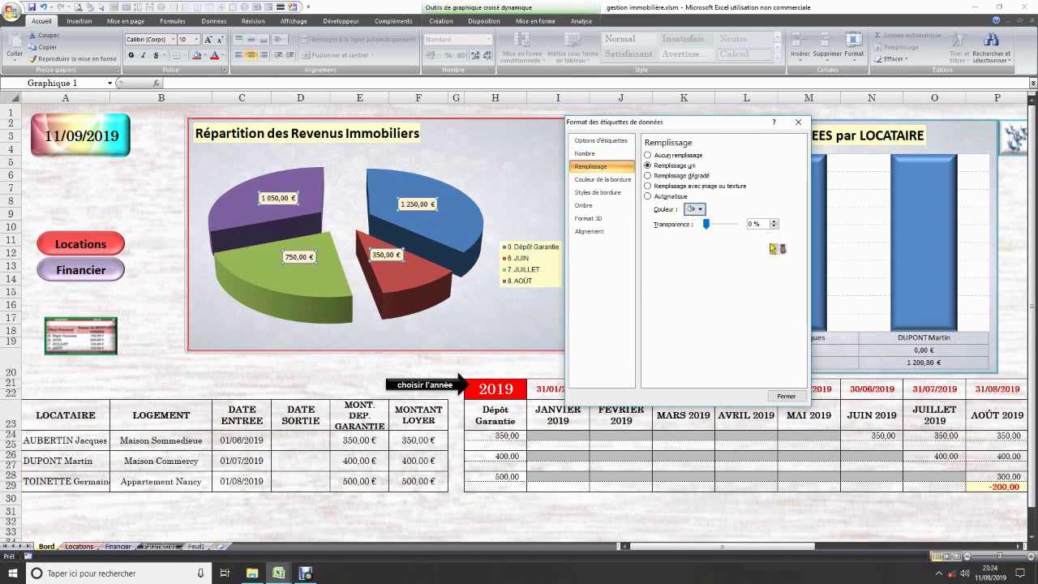
left_click(701, 209)
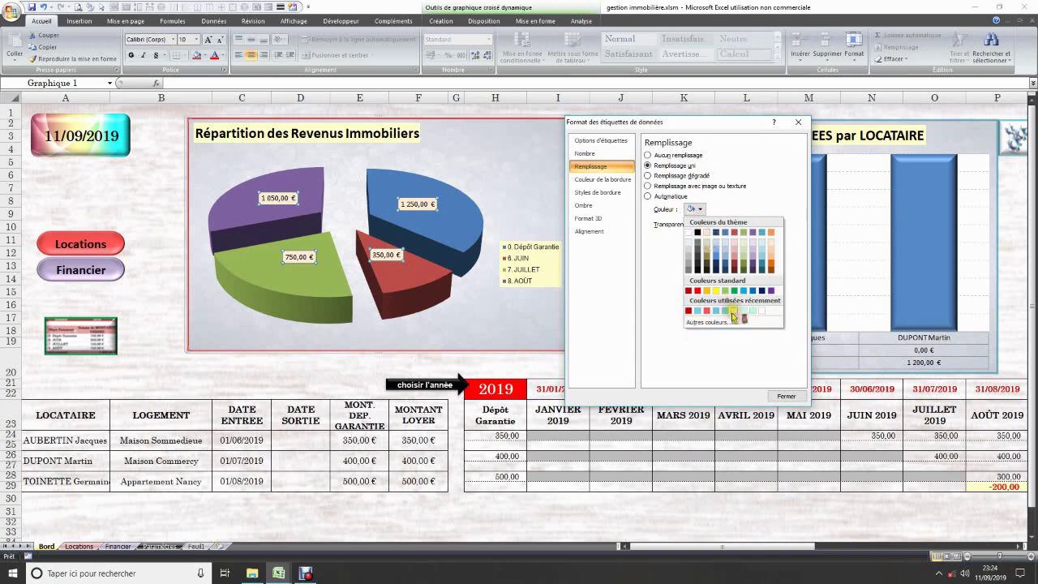
left_click(733, 312)
mouse_move(447, 286)
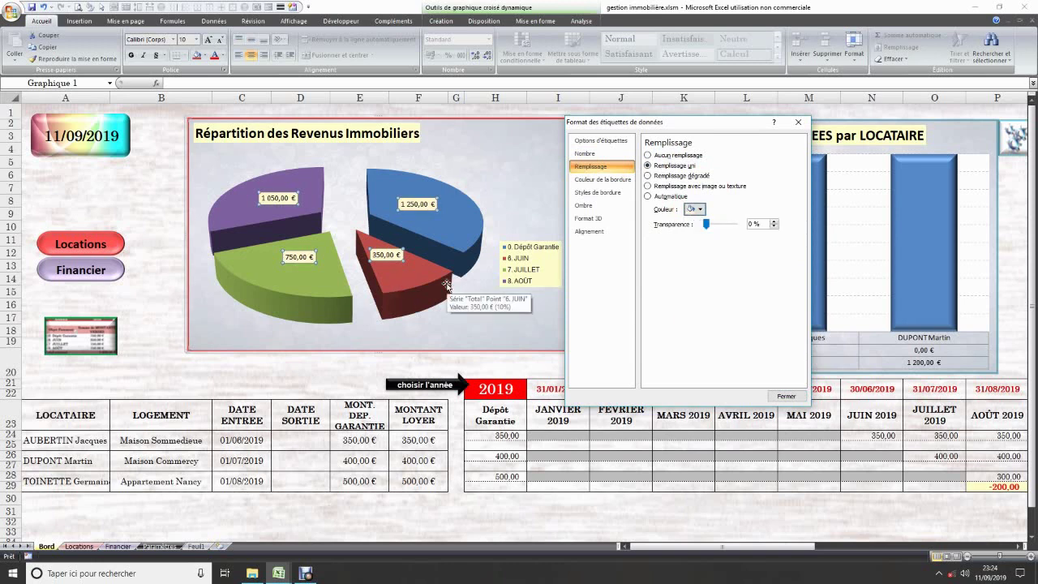
Step: Apply a 6 pt × 6 pt top bevel preset to the pie labels
left_click(596, 218)
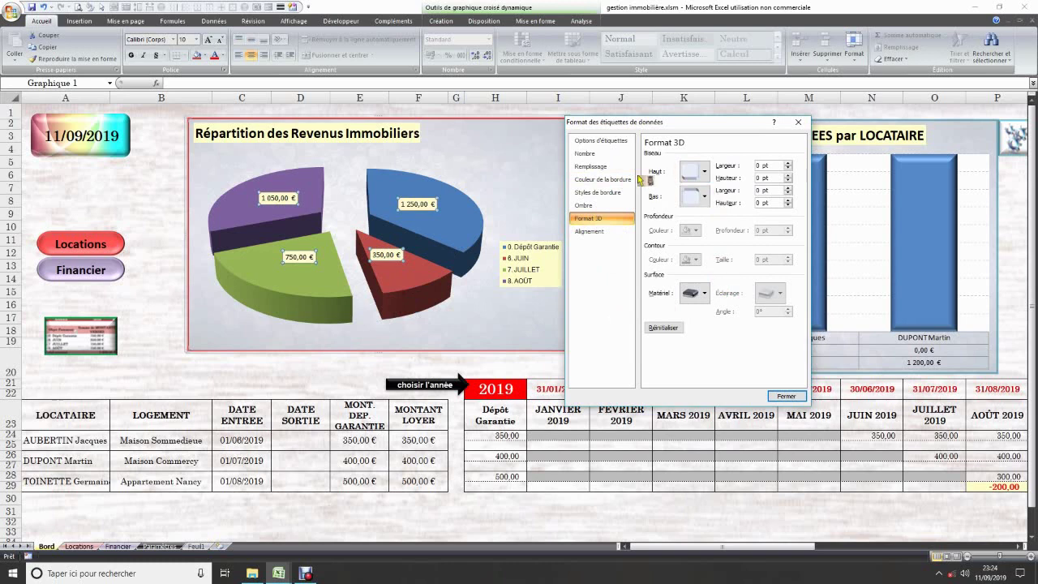
left_click(673, 178)
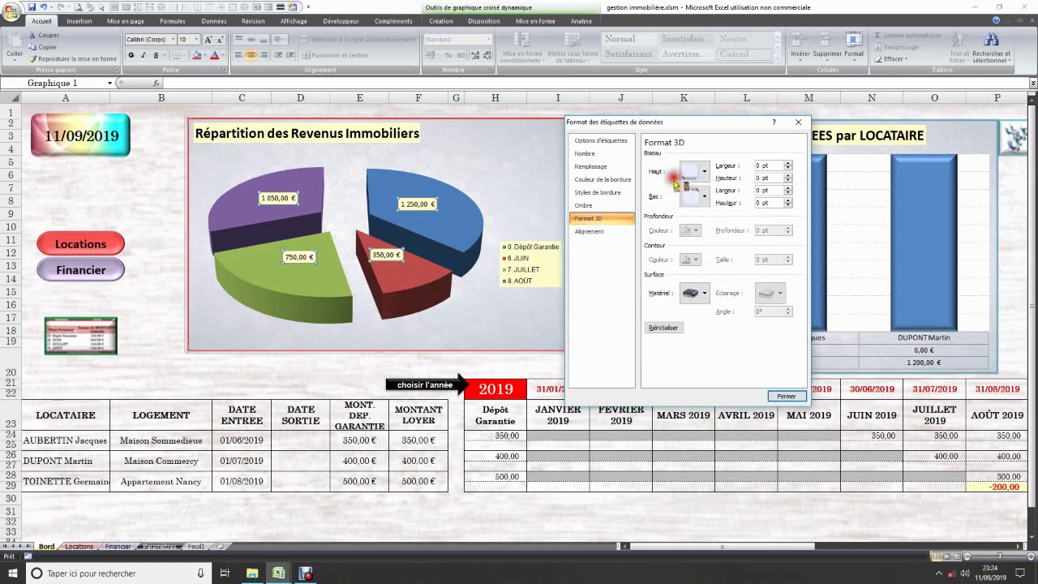
left_click(694, 171)
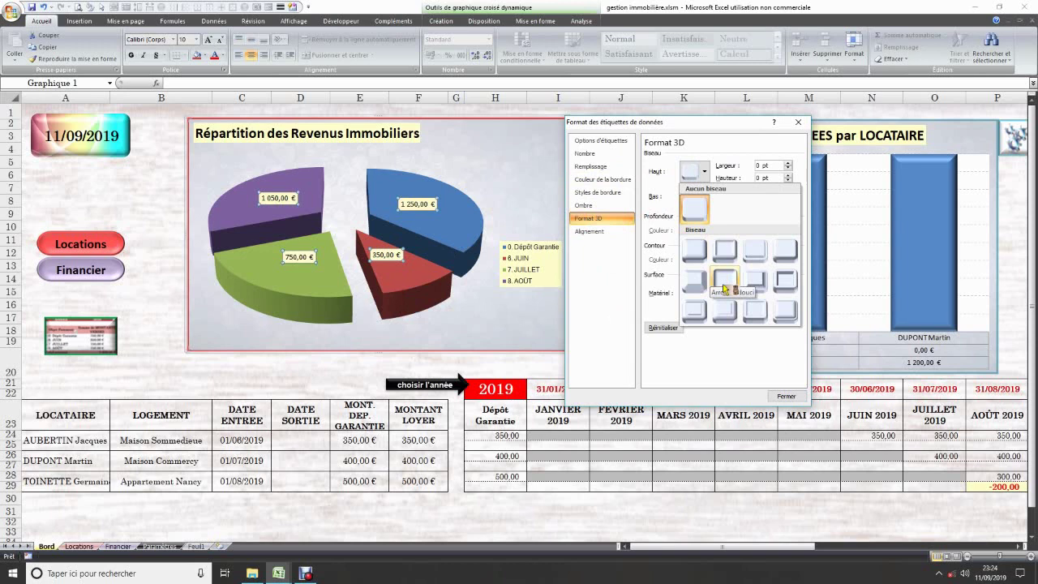
left_click(724, 280)
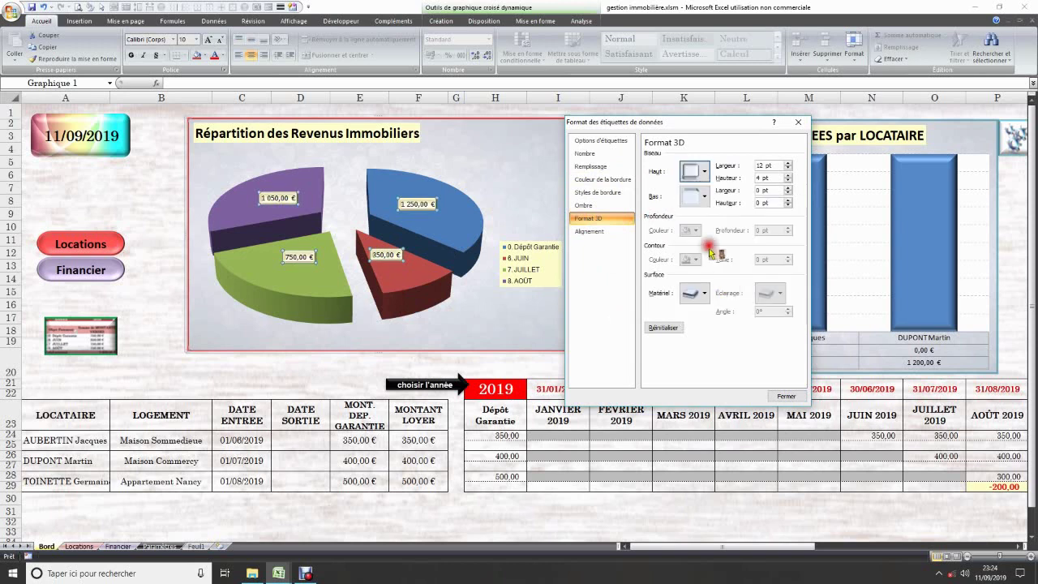
left_click(703, 171)
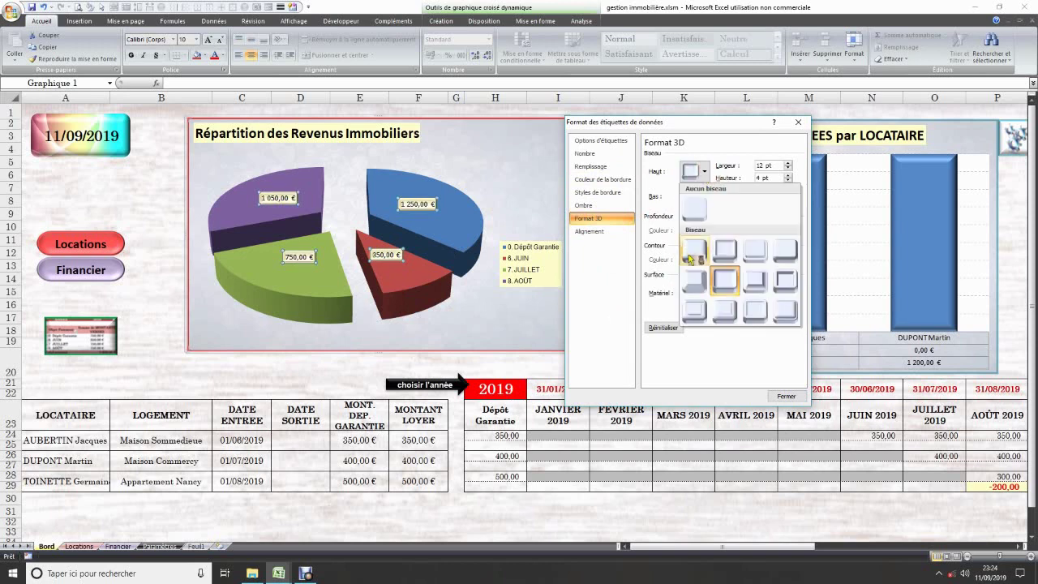
left_click(695, 279)
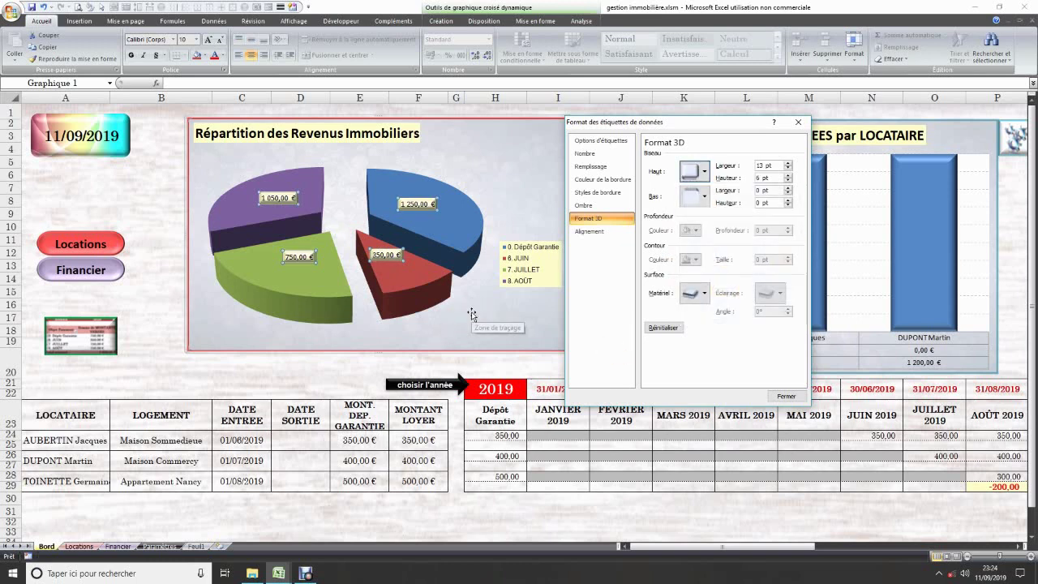
left_click(704, 171)
left_click(697, 255)
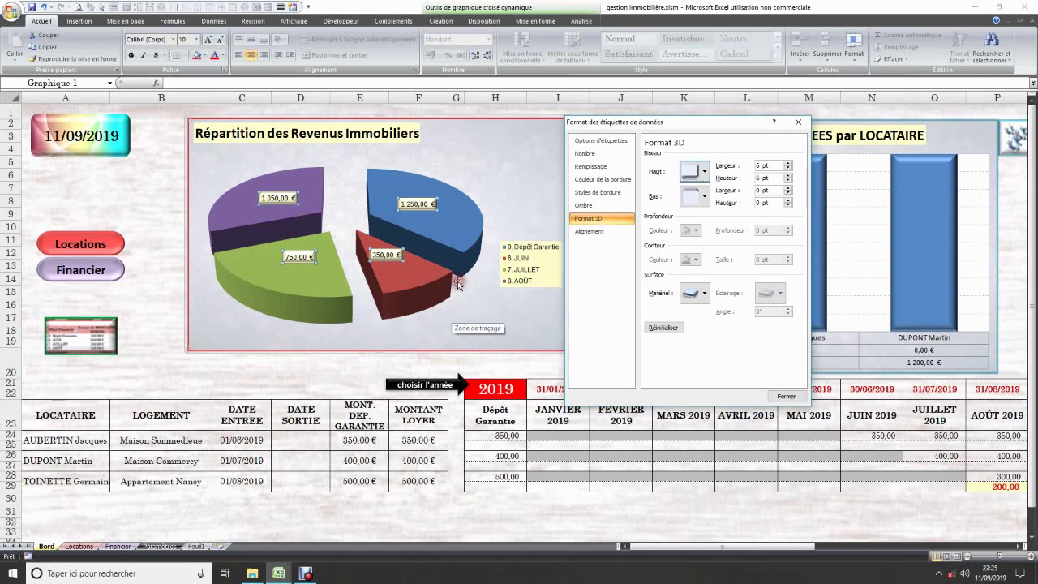
left_click(785, 397)
Step: Open the pie chart area's format settings and try a solid red background fill
left_click(490, 323)
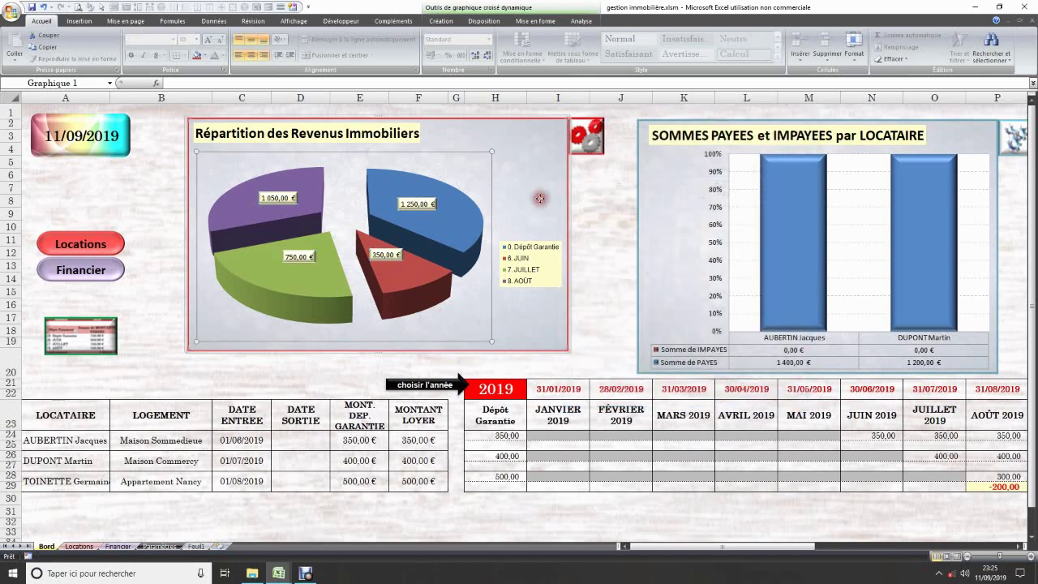
left_click(476, 209)
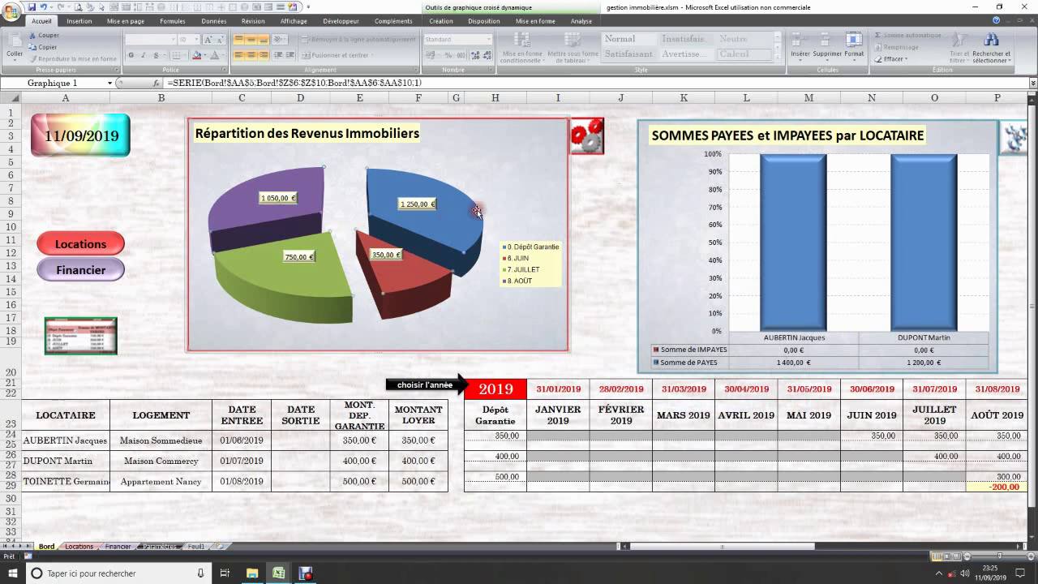
left_click(496, 196)
left_click(486, 307)
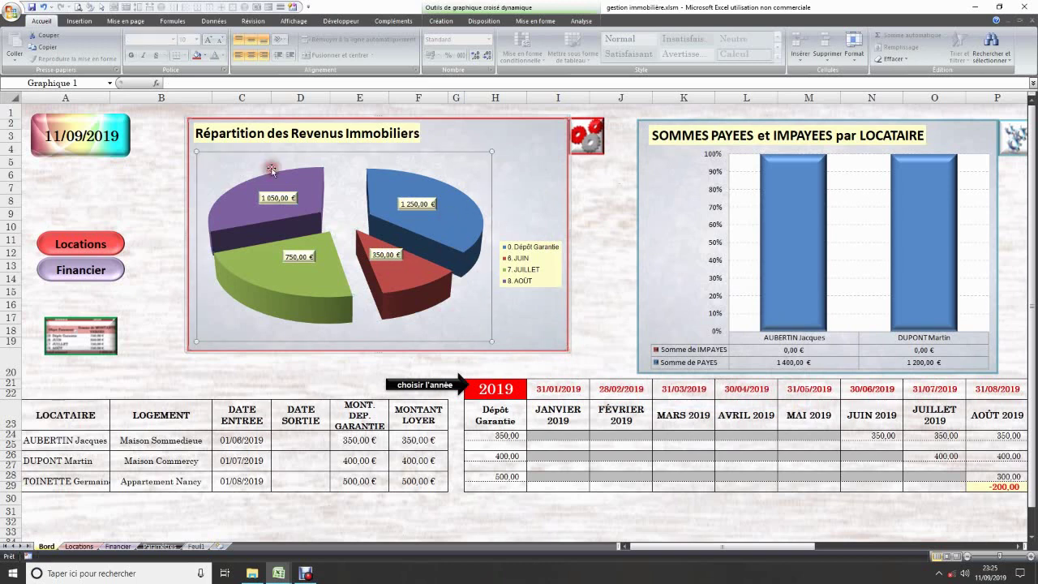
right_click(390, 329)
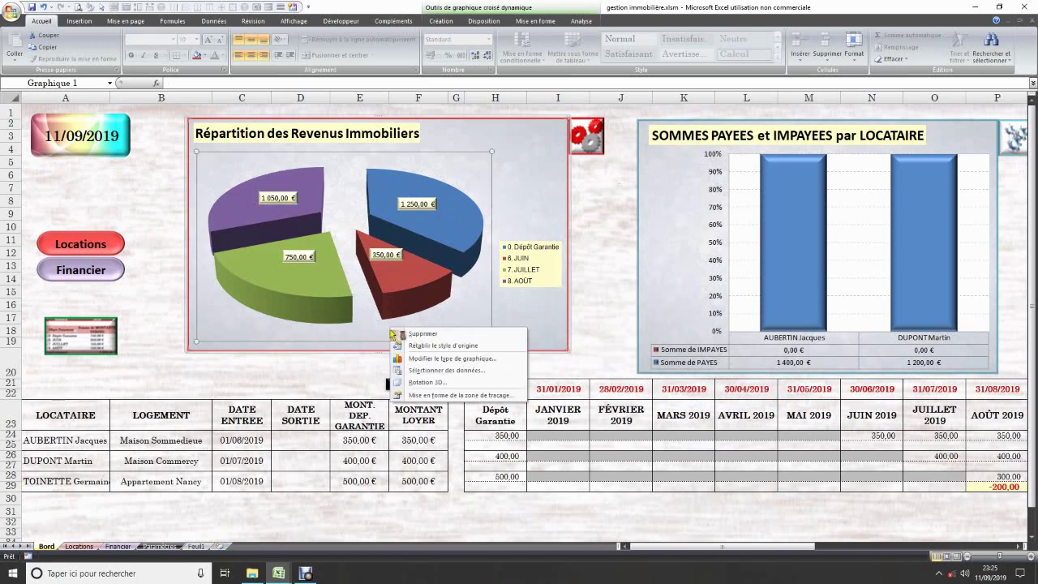
left_click(533, 186)
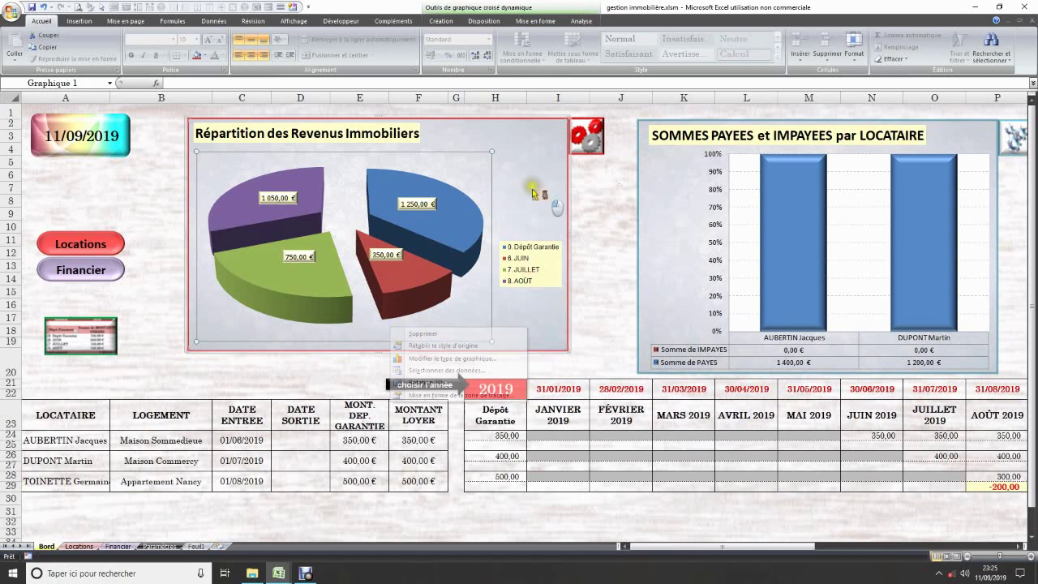
right_click(544, 186)
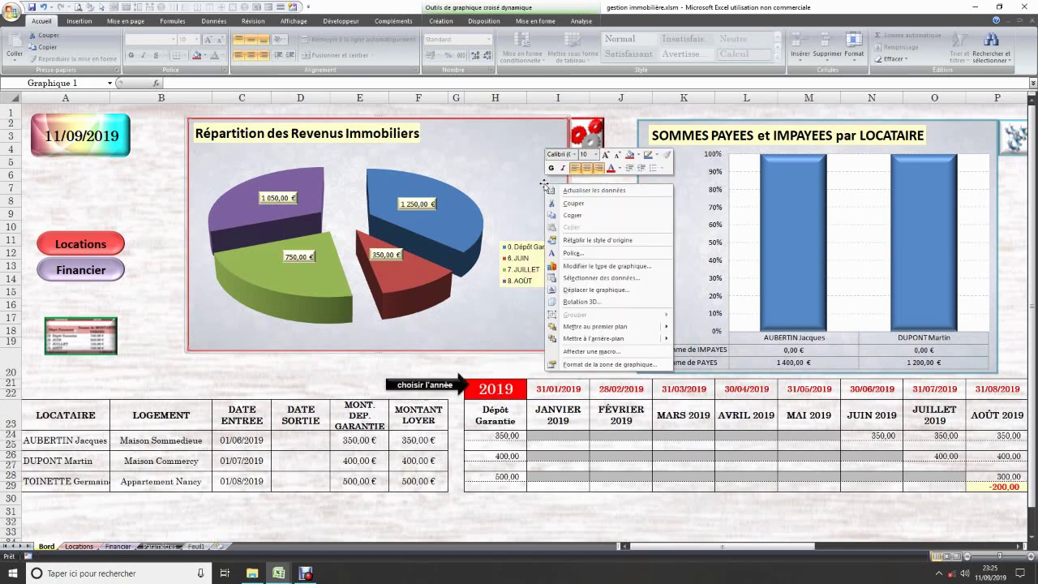
left_click(587, 366)
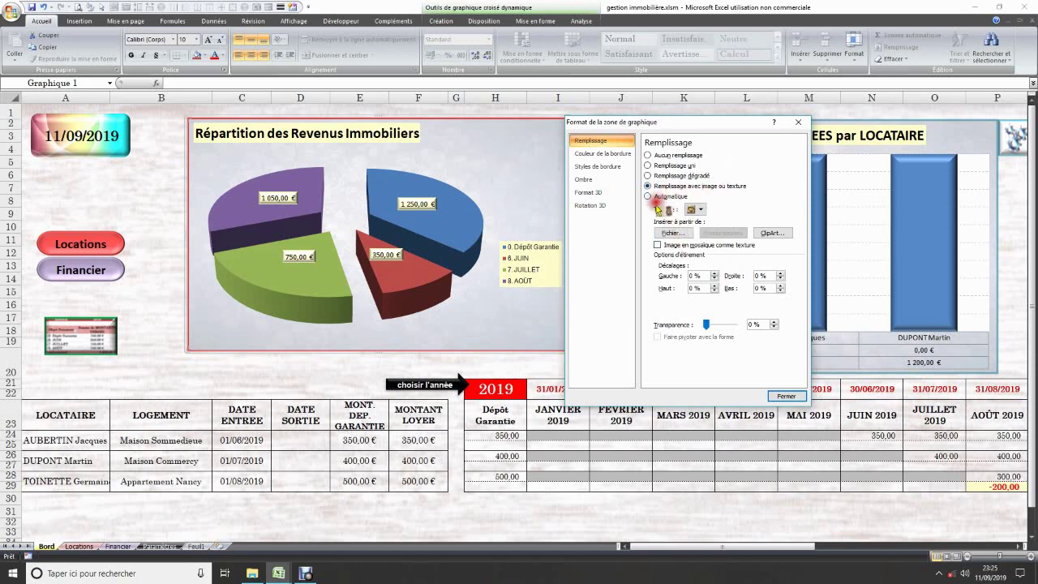
left_click(647, 166)
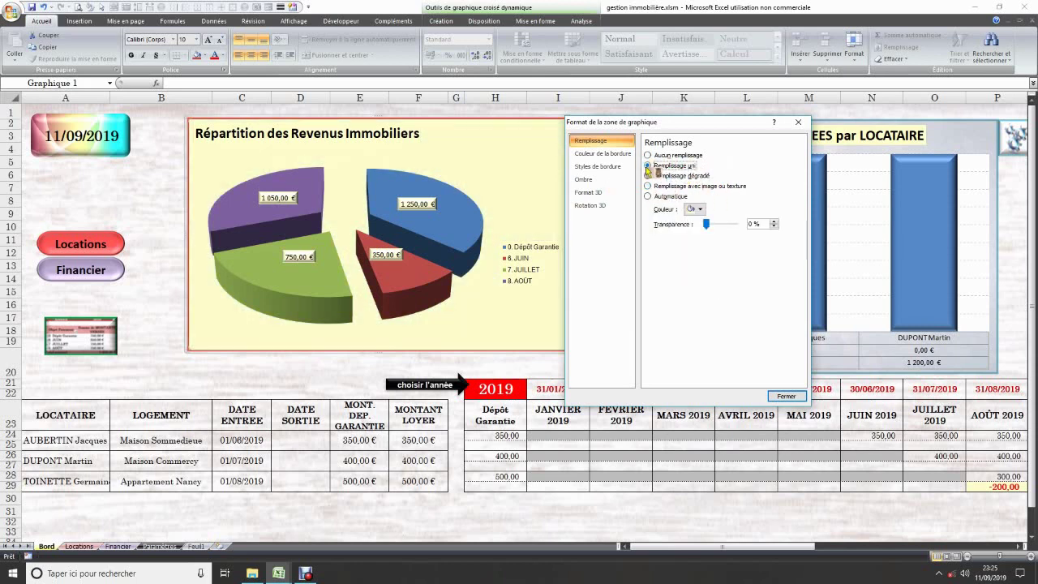
left_click(699, 211)
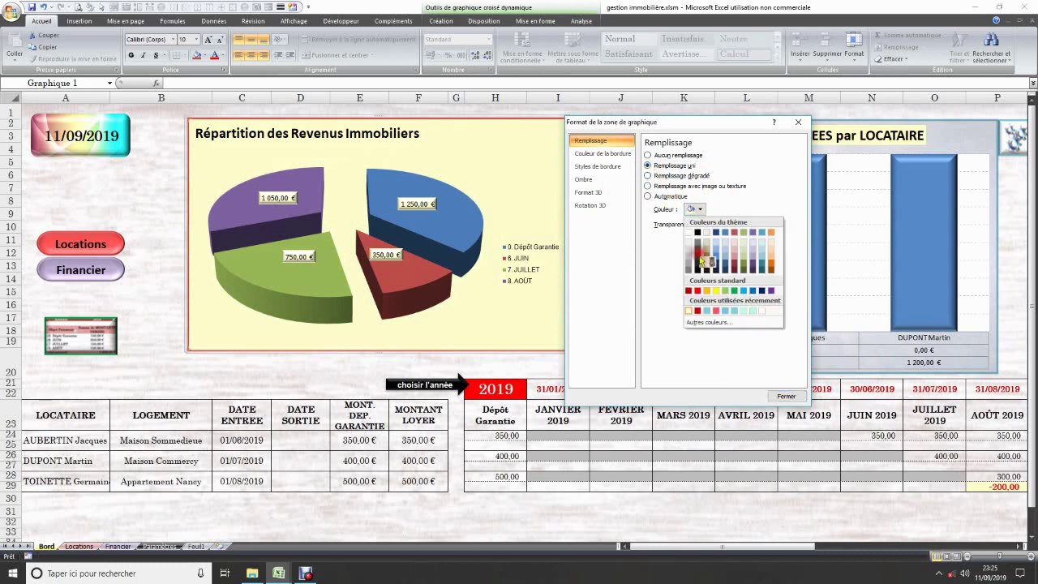
left_click(701, 318)
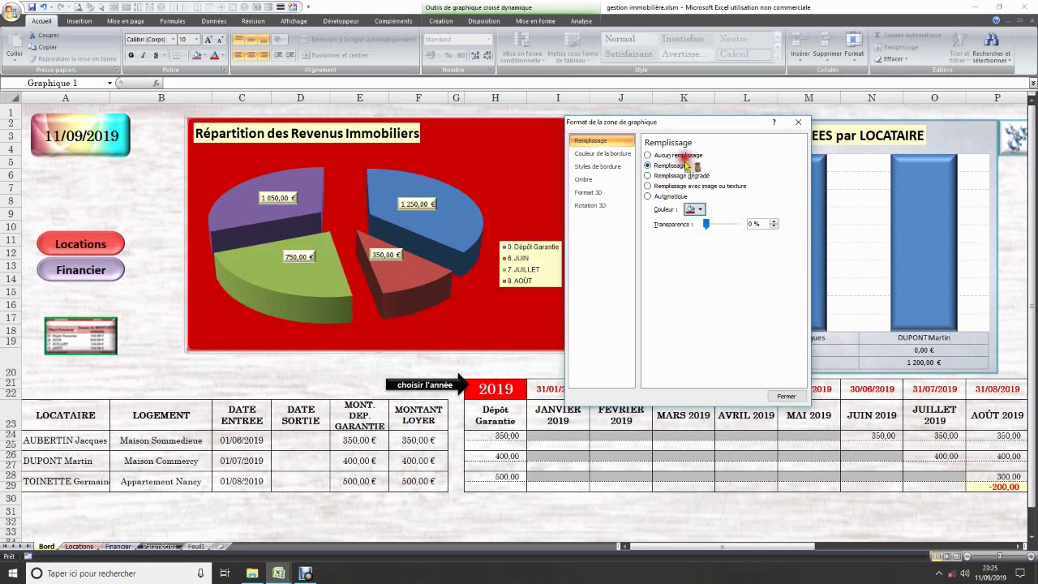
left_click(734, 168)
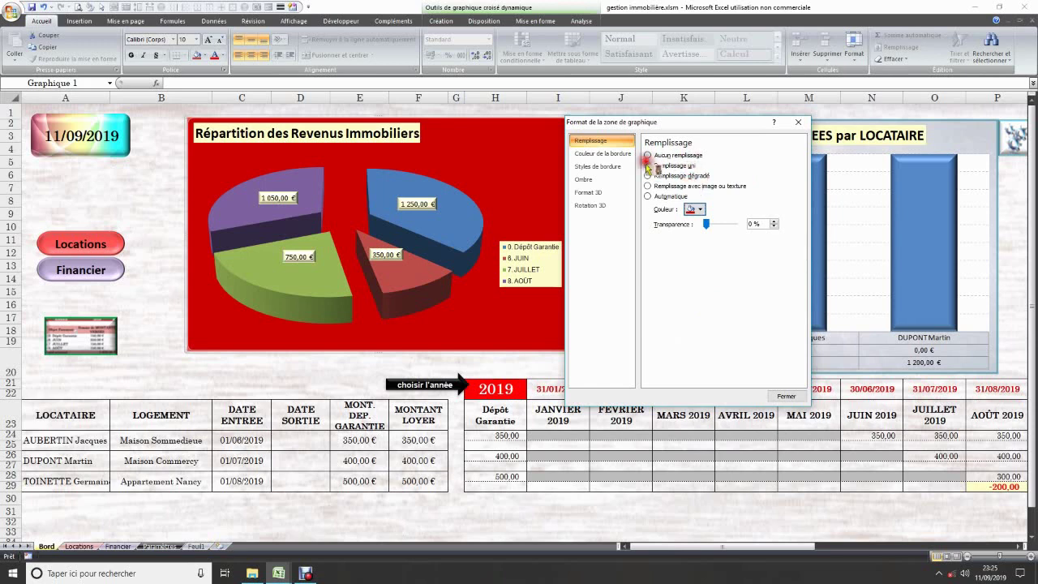
Step: Fill the chart background with a tiled white marble texture at 16% transparency
left_click(664, 186)
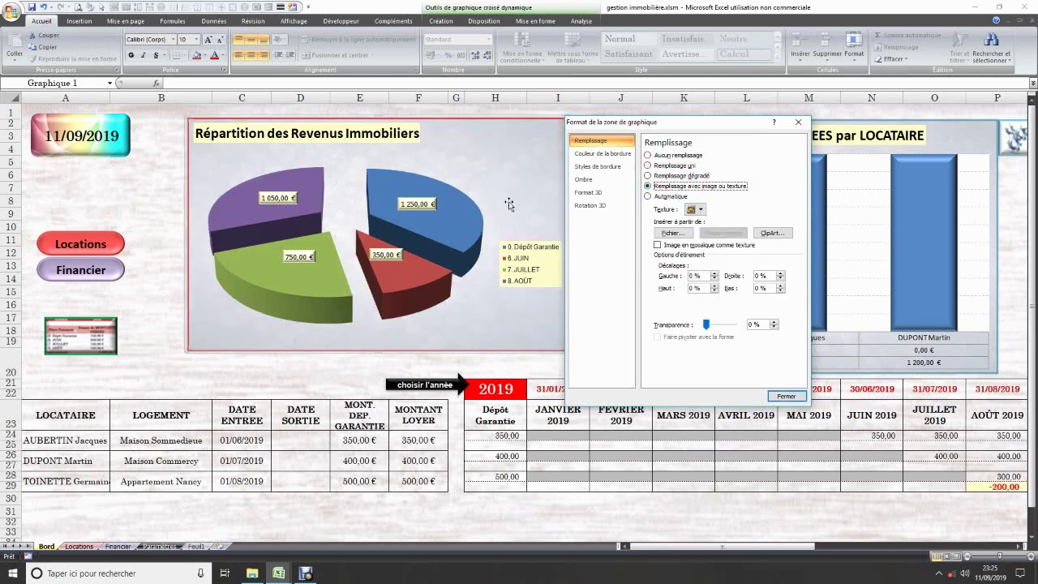
left_click(783, 397)
mouse_move(705, 324)
left_mouse_down()
mouse_move(741, 324)
mouse_move(709, 327)
left_mouse_up()
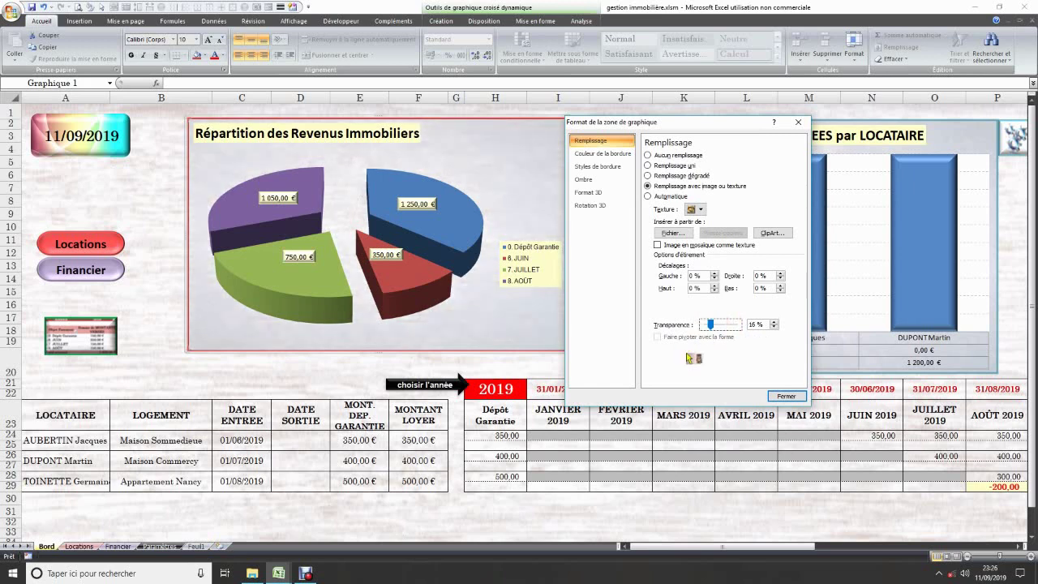
left_click(701, 210)
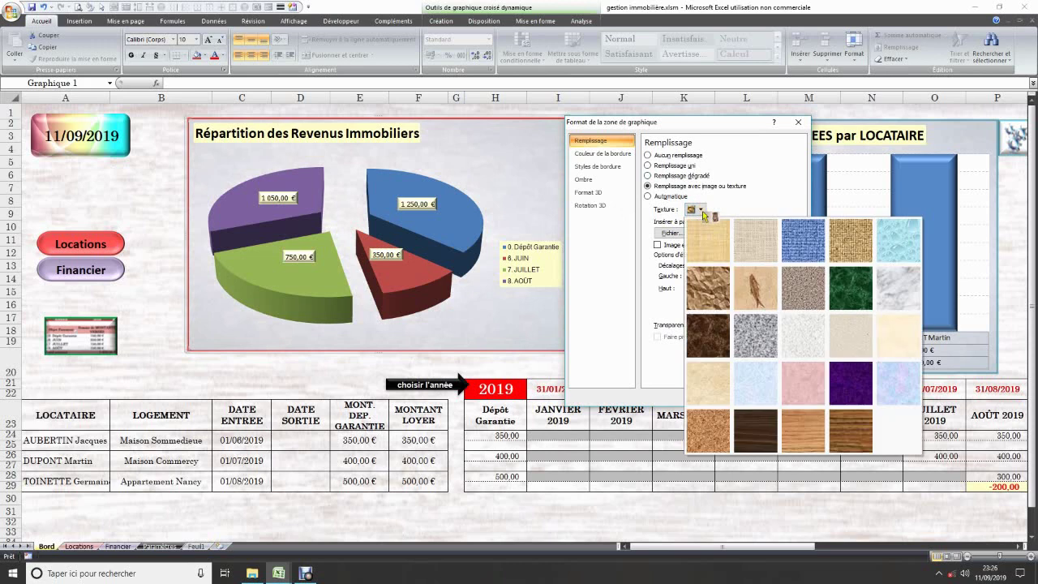
left_click(897, 298)
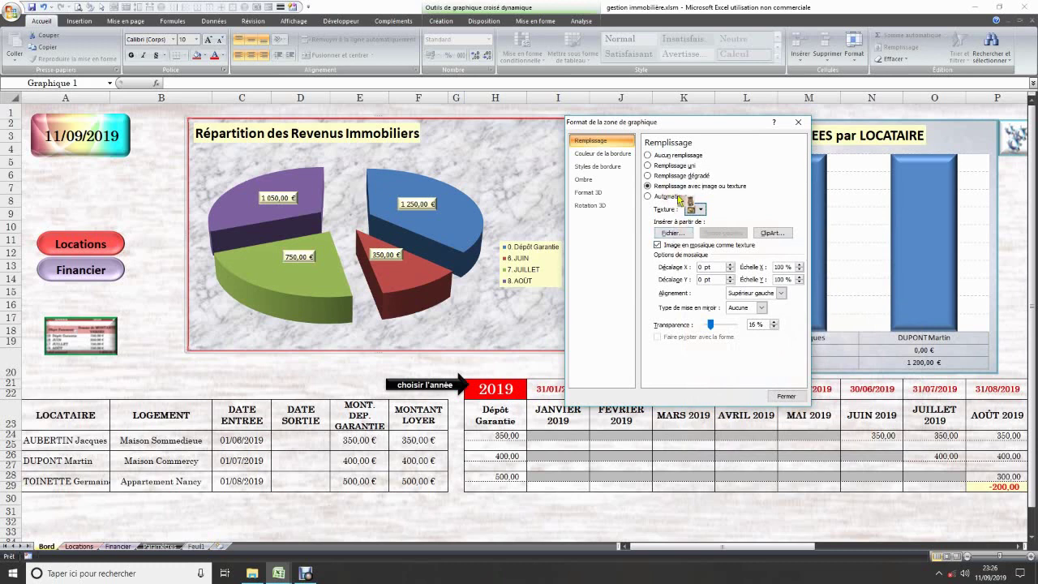
left_click(657, 244)
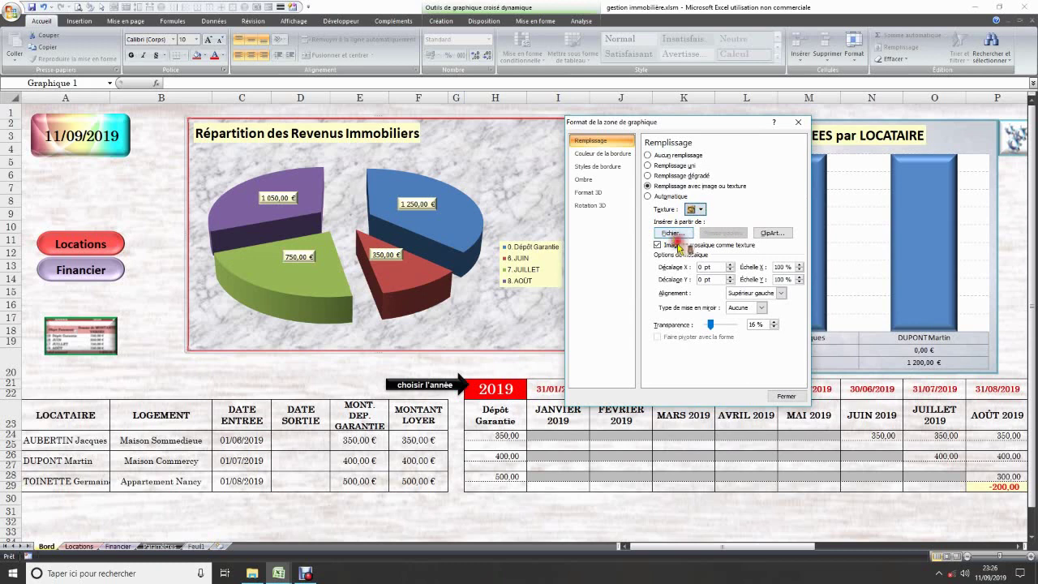
left_click(785, 396)
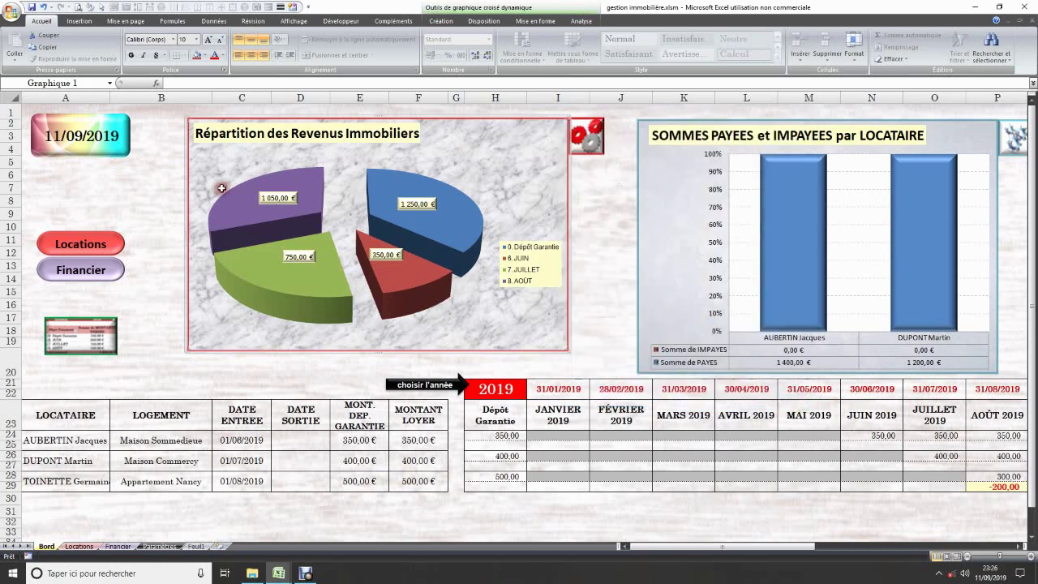
Step: Revert the marble background and make the chart area border a 2 pt triple line
left_click(43, 9)
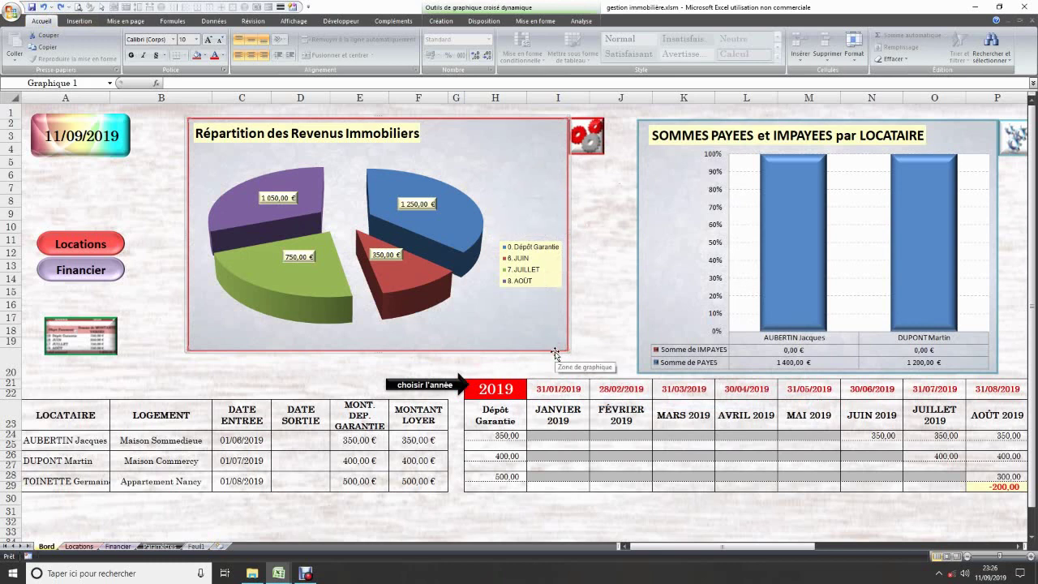
right_click(549, 208)
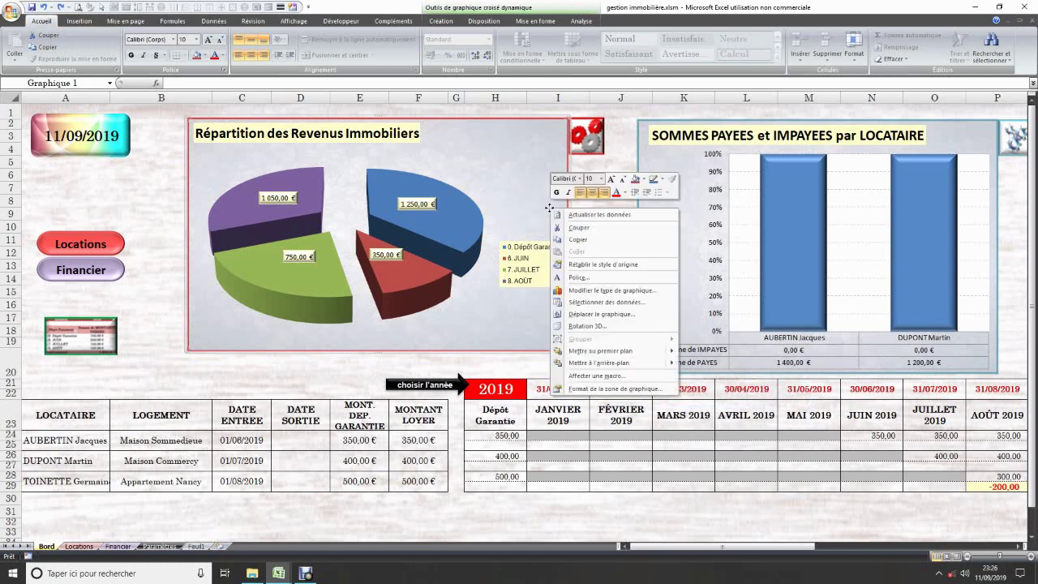
left_click(614, 389)
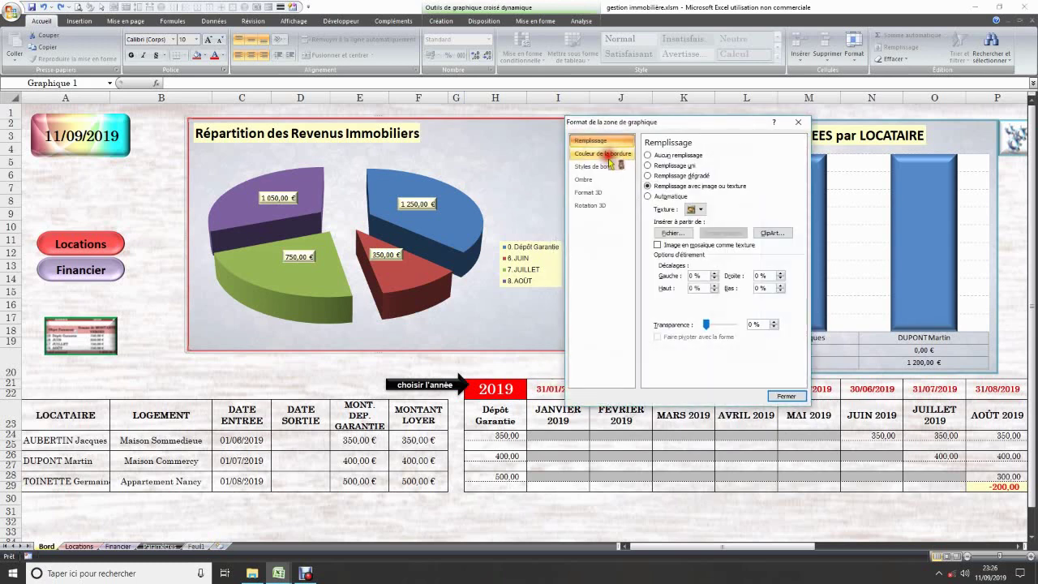
left_click(614, 157)
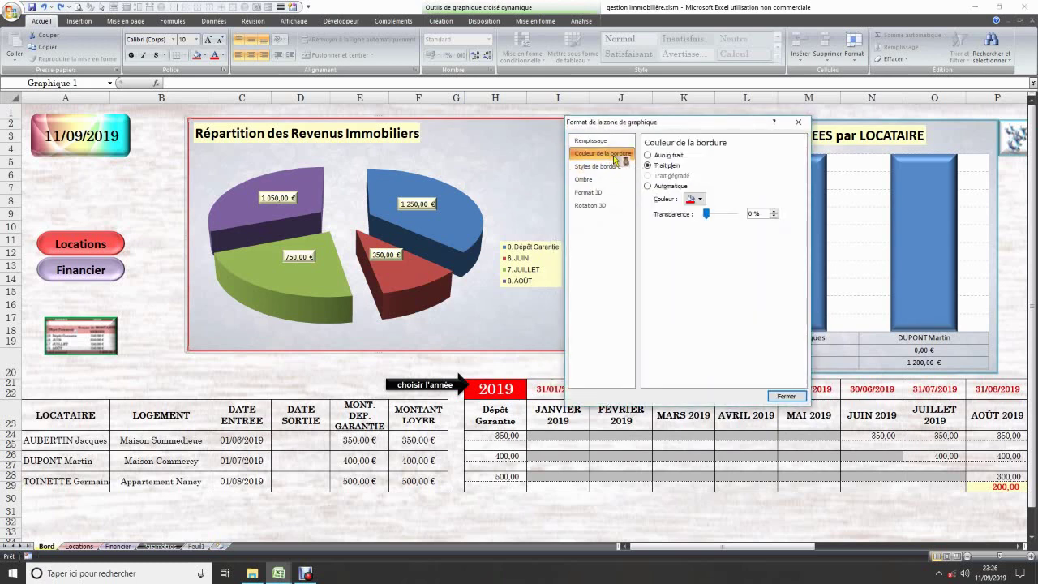
left_click(598, 166)
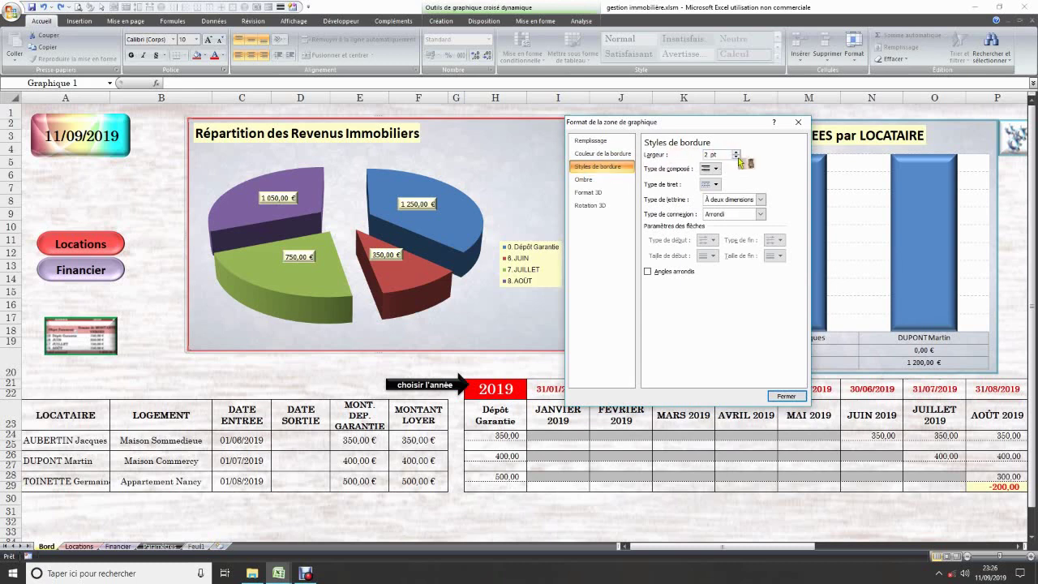
left_click(716, 169)
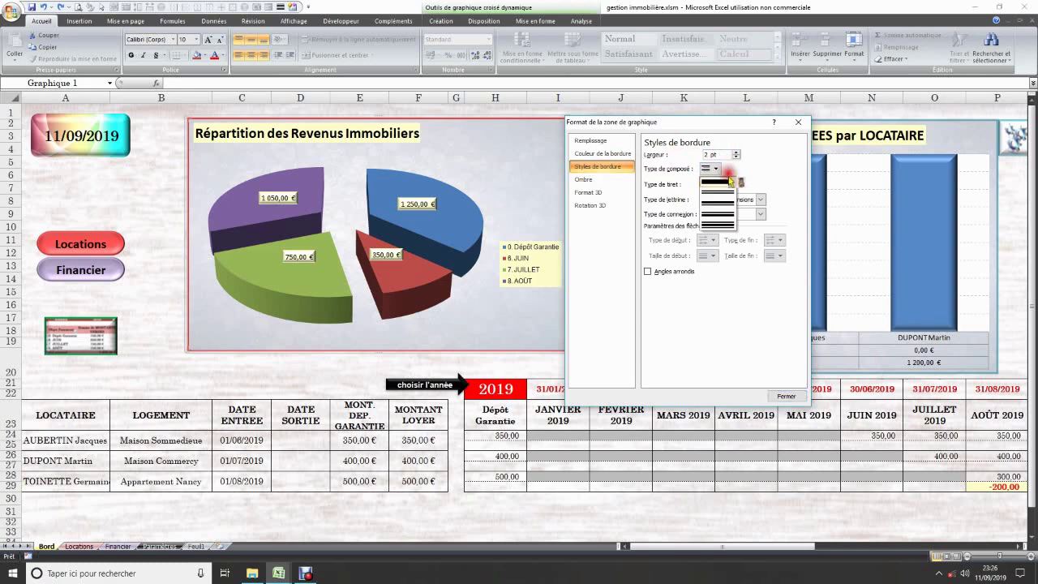
left_click(722, 230)
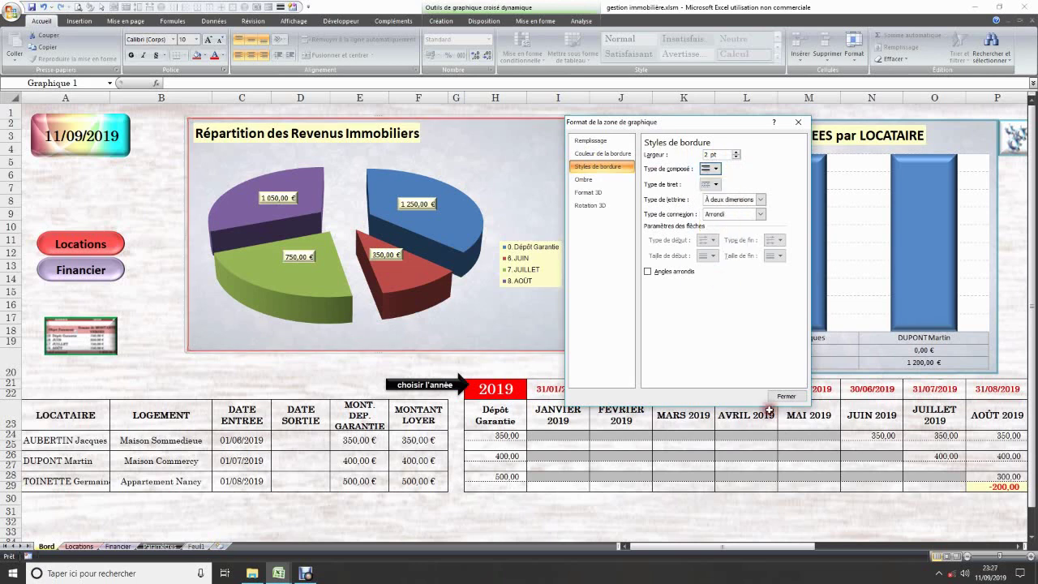
left_click(786, 395)
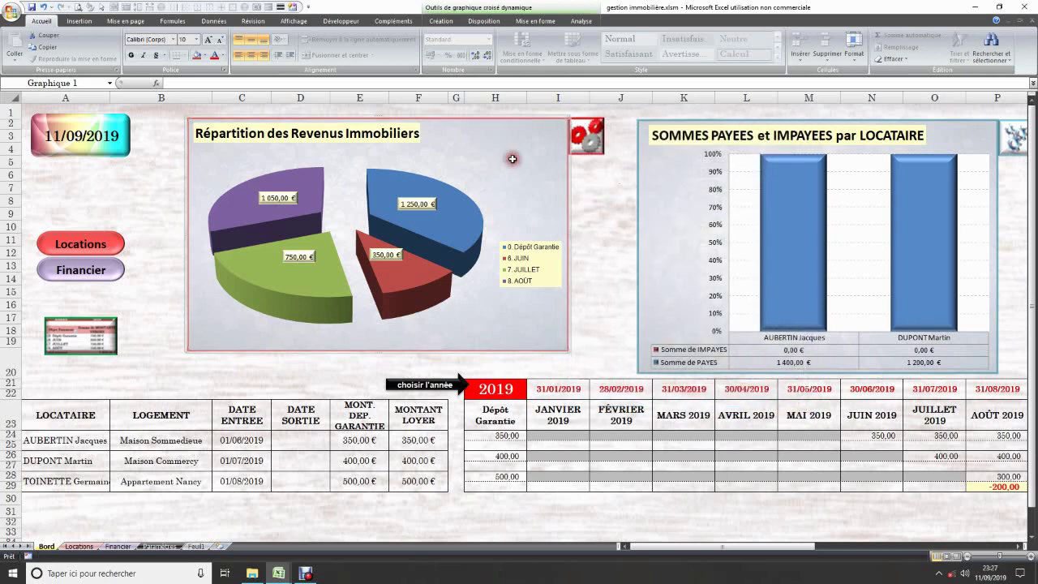
left_click(548, 207)
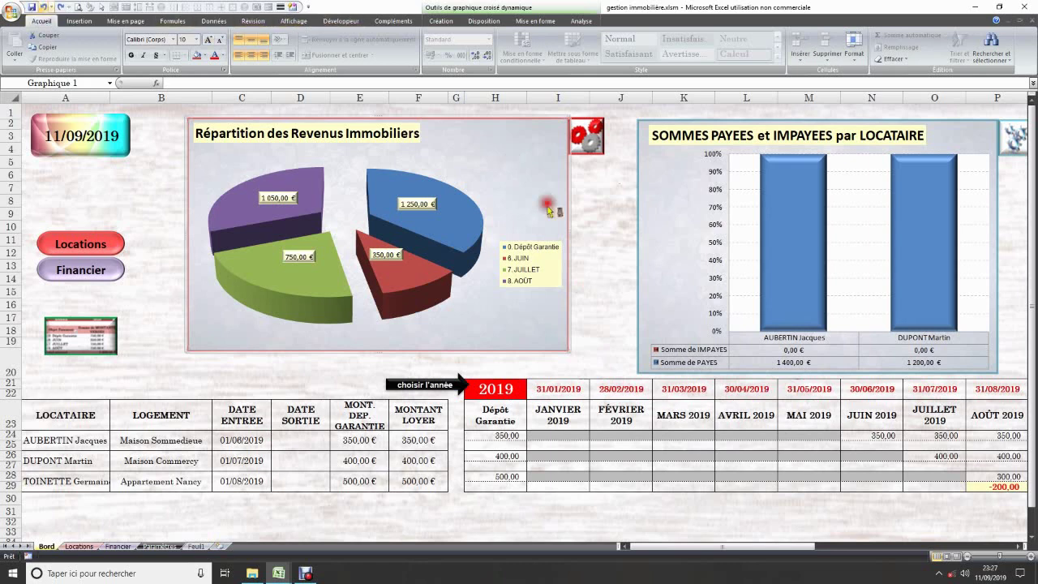
left_click(604, 235)
left_click(61, 8)
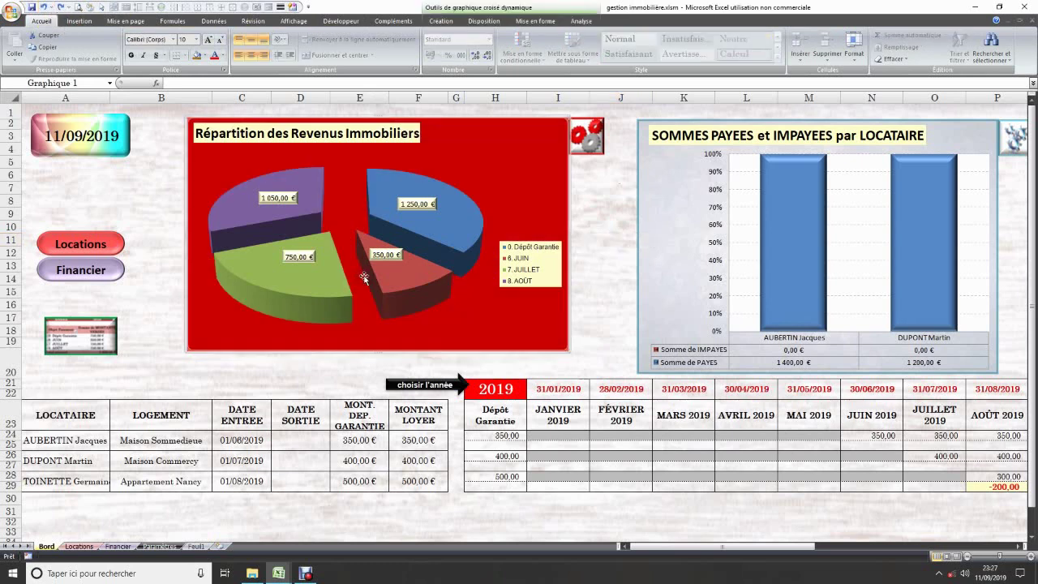
left_click(601, 227)
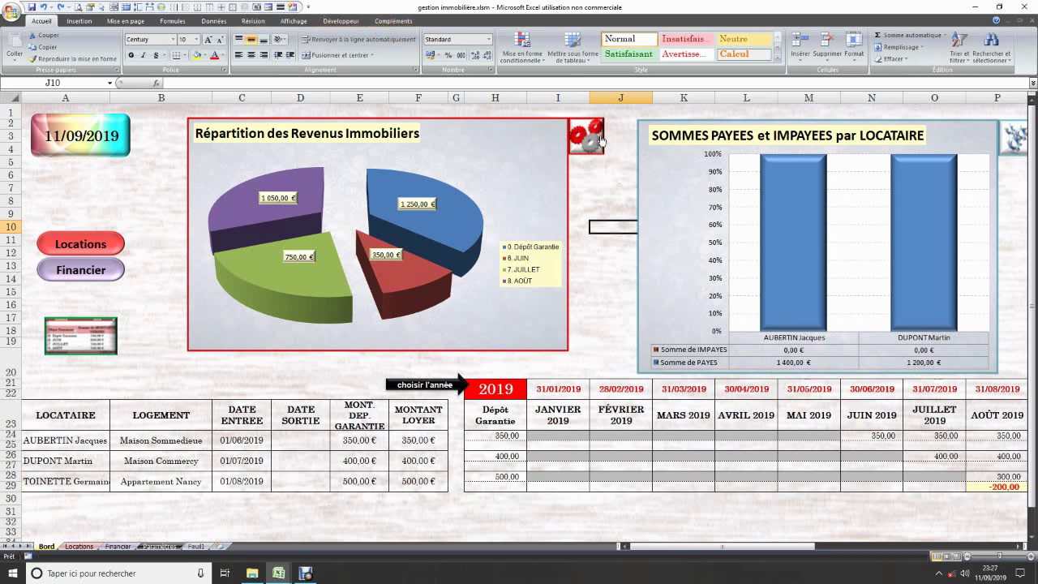
left_click(586, 138)
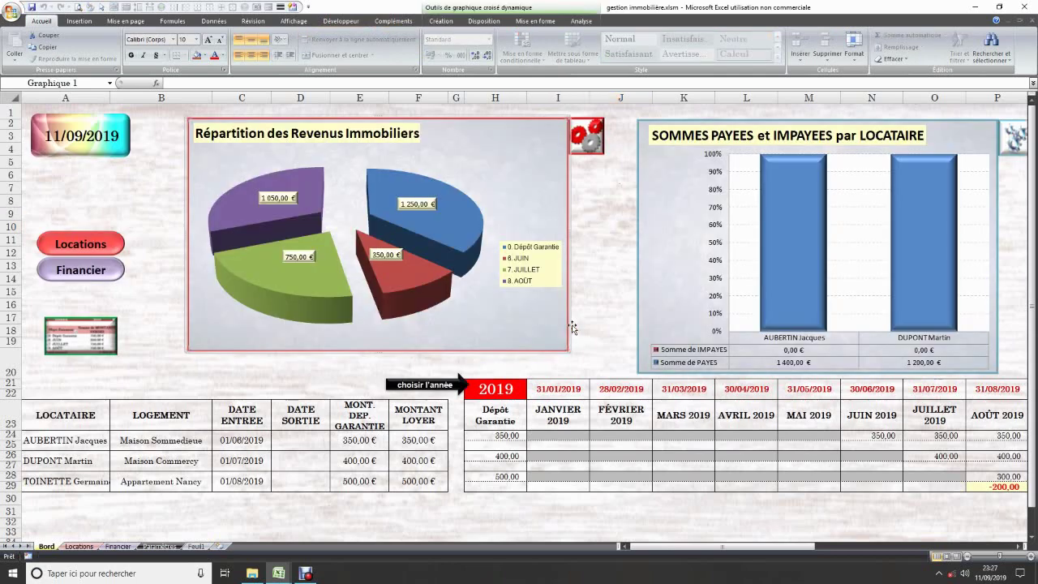
right_click(589, 122)
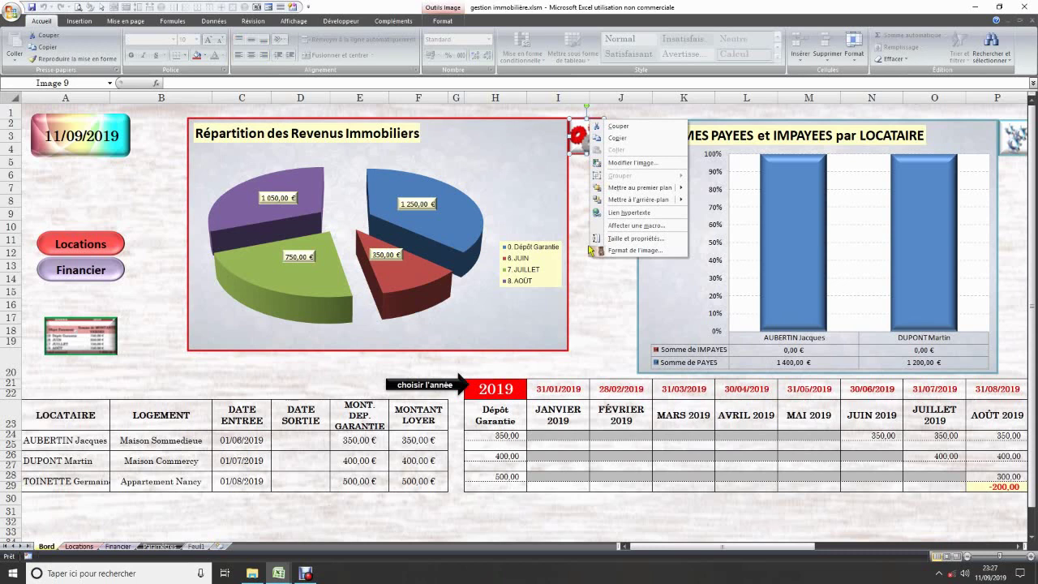
left_click(590, 250)
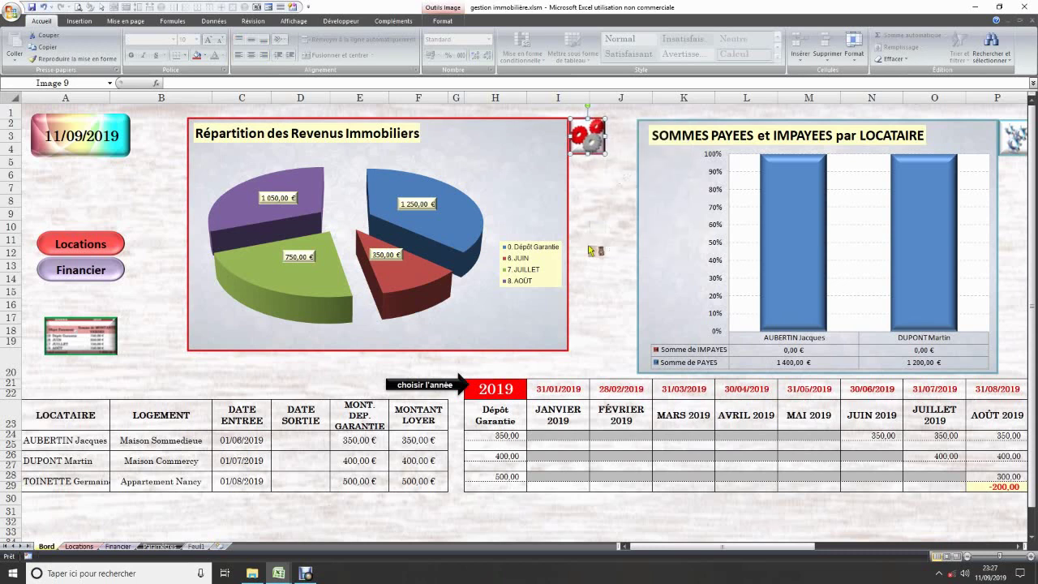
left_click(602, 213)
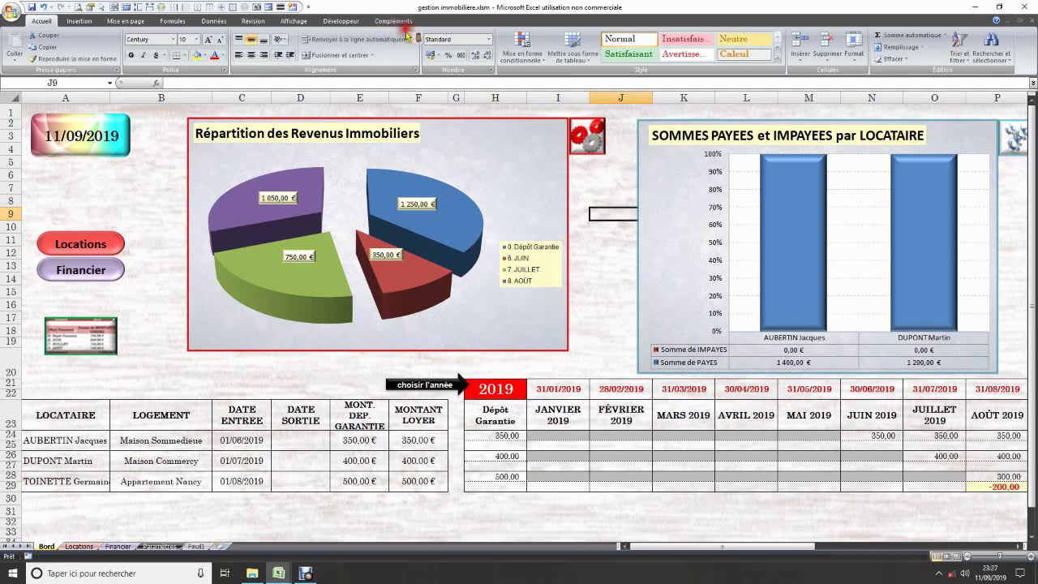
Step: In the VBA editor, delete Module1 and the empty Module2 without exporting them
left_click(339, 10)
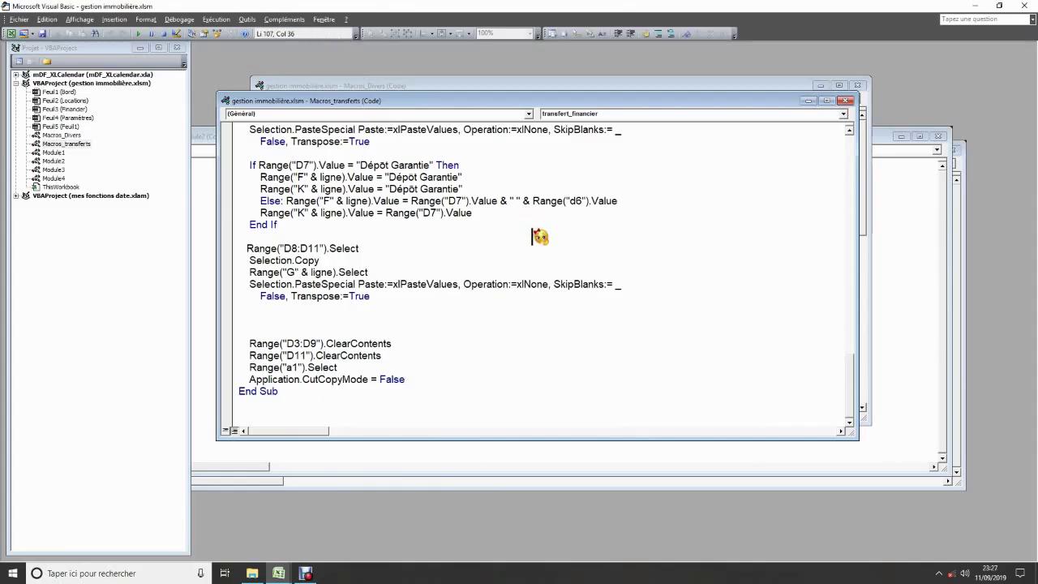
left_click(56, 170)
left_click(58, 153)
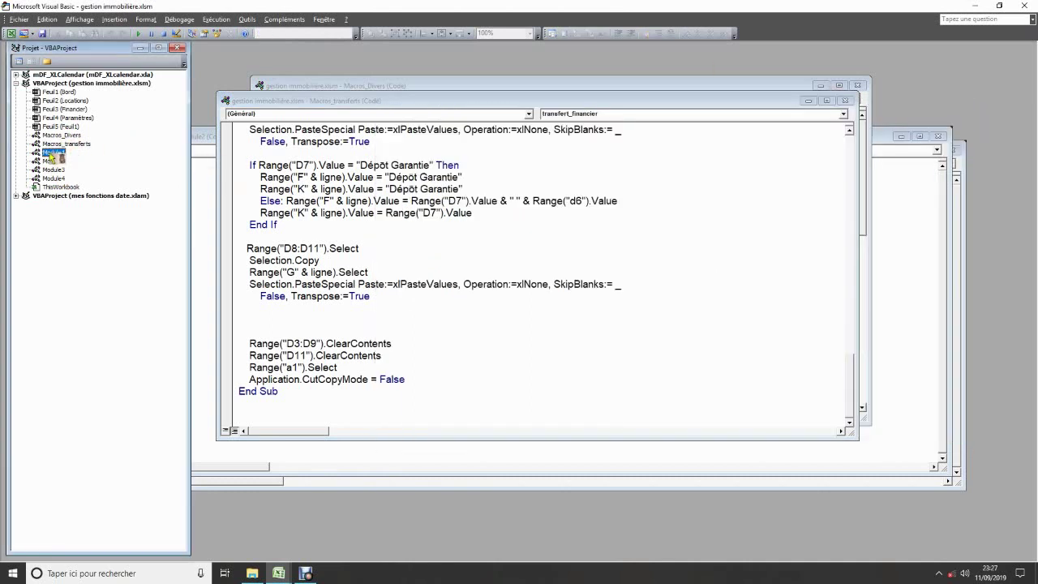
right_click(52, 152)
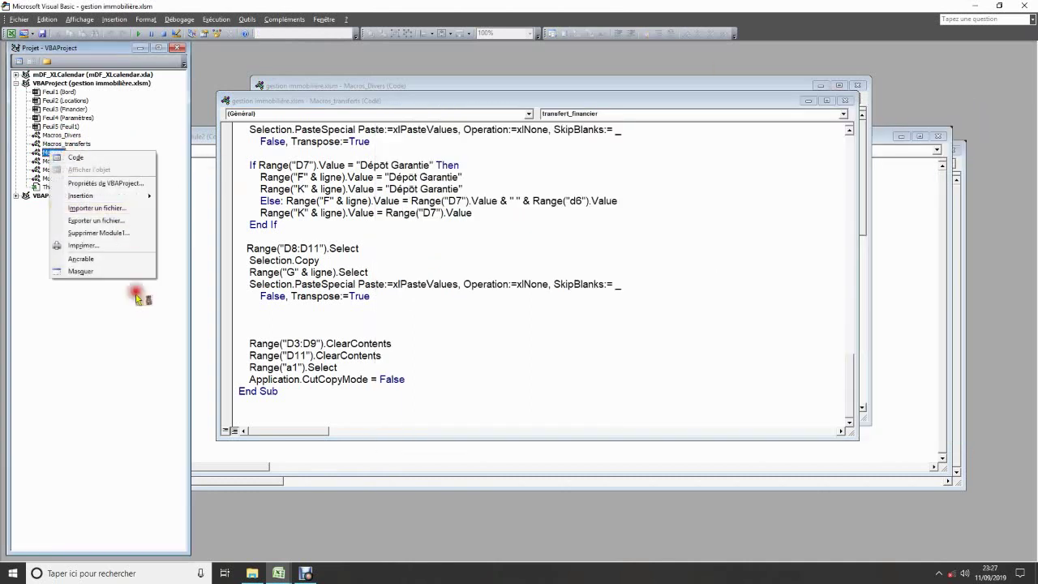
left_click(94, 234)
left_click(507, 325)
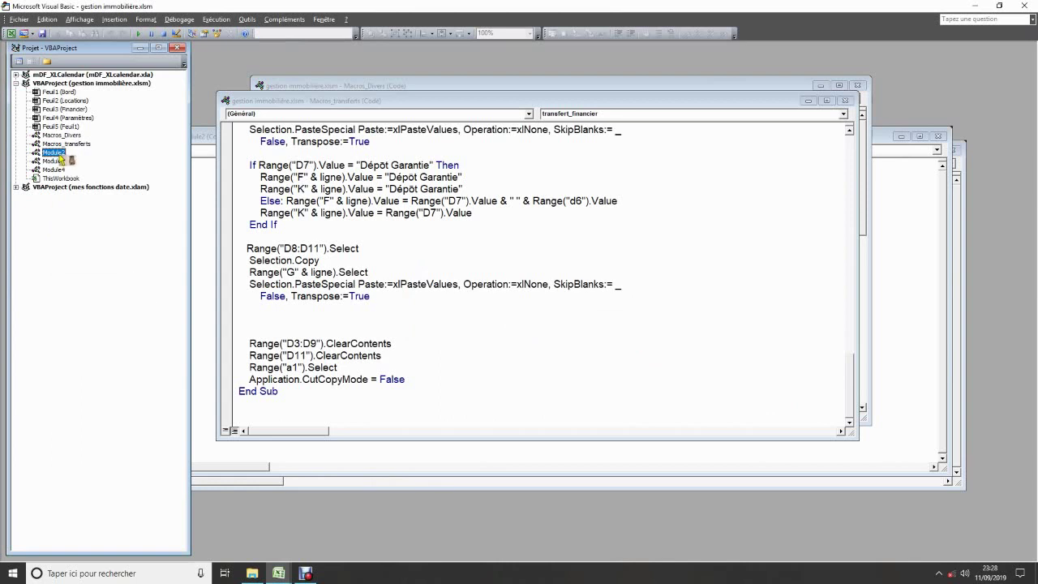
double_click(60, 156)
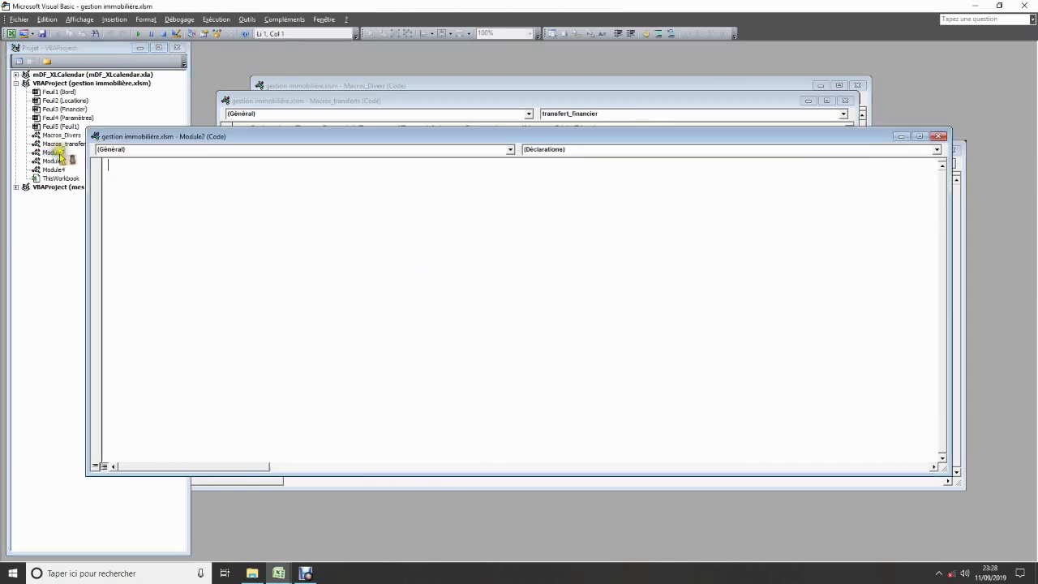
left_click(939, 135)
right_click(55, 153)
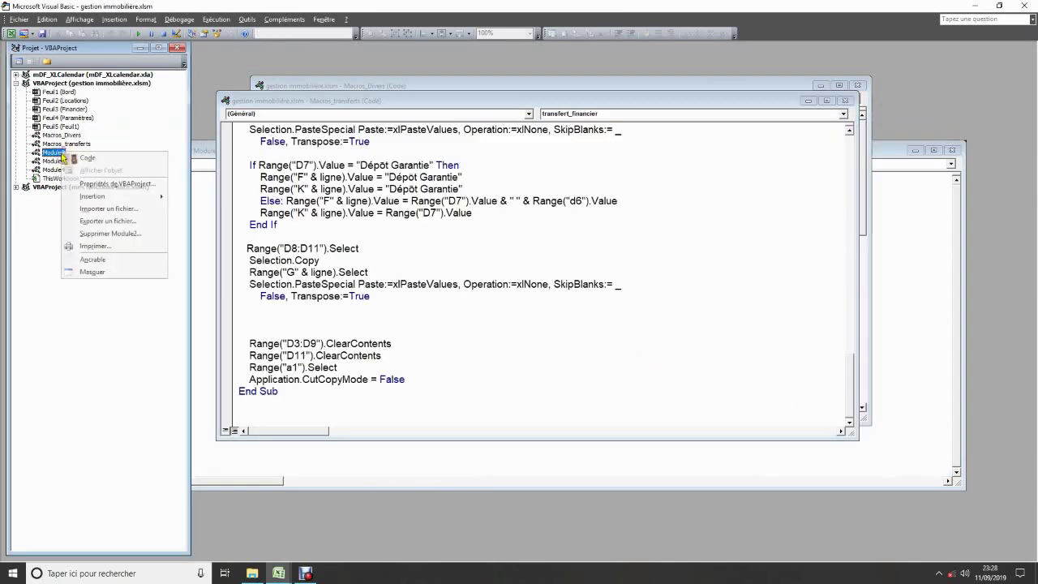
left_click(107, 234)
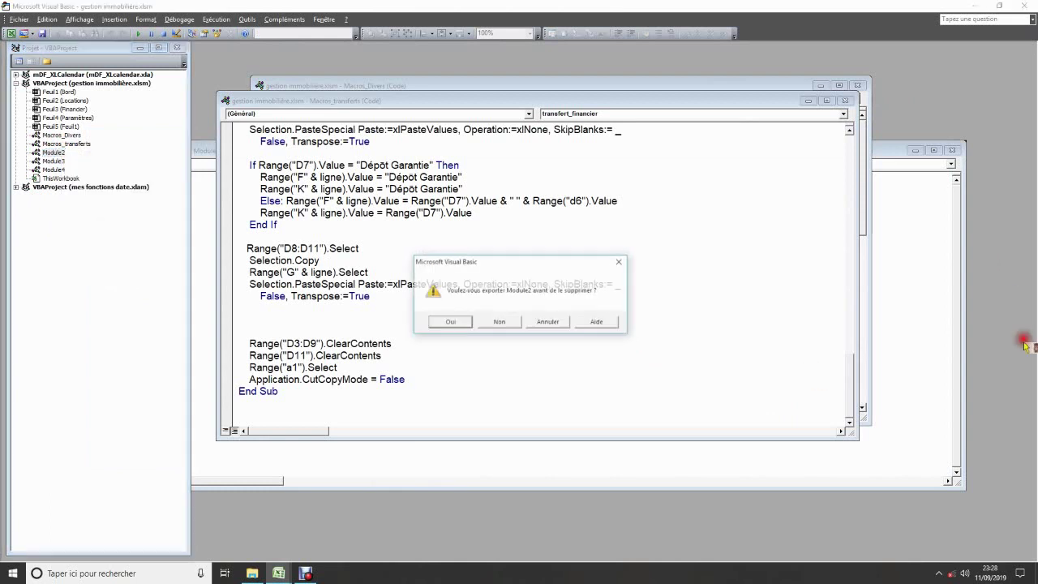
left_click(501, 321)
Step: Delete the empty Module3 without exporting and open Module4's maj_tcd_paiements macro
double_click(53, 152)
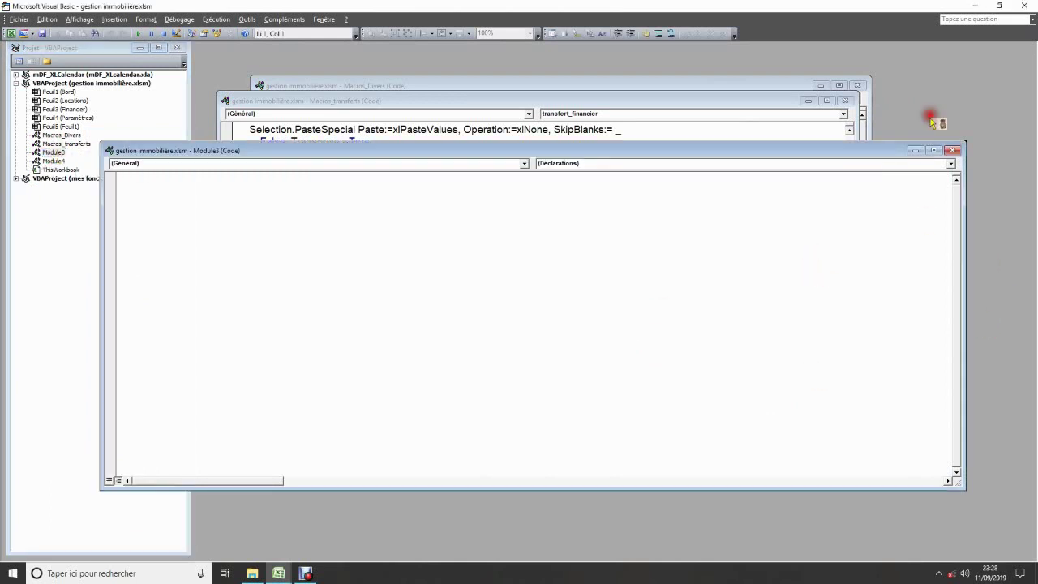
left_click(954, 151)
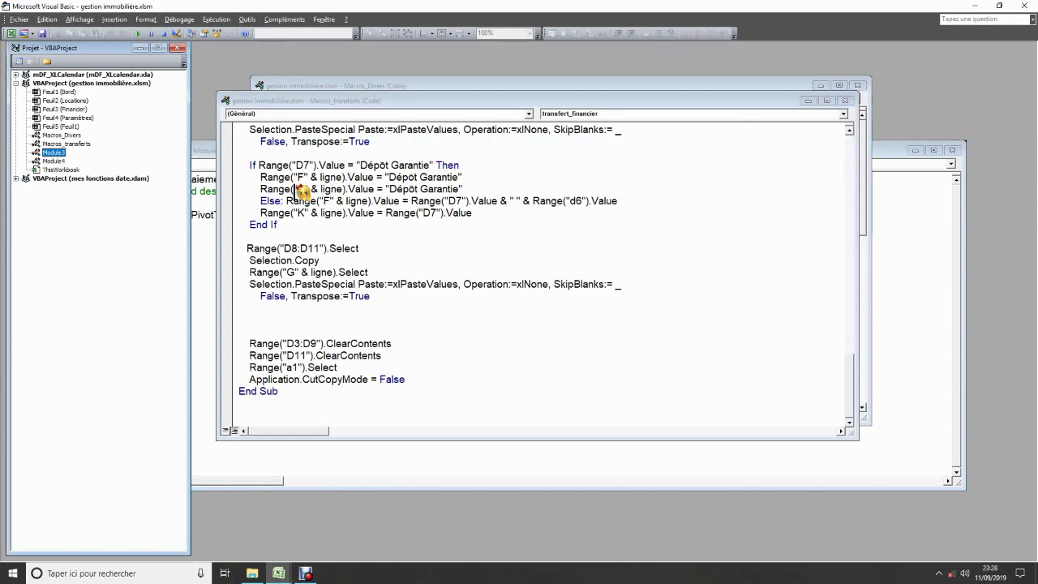
right_click(50, 154)
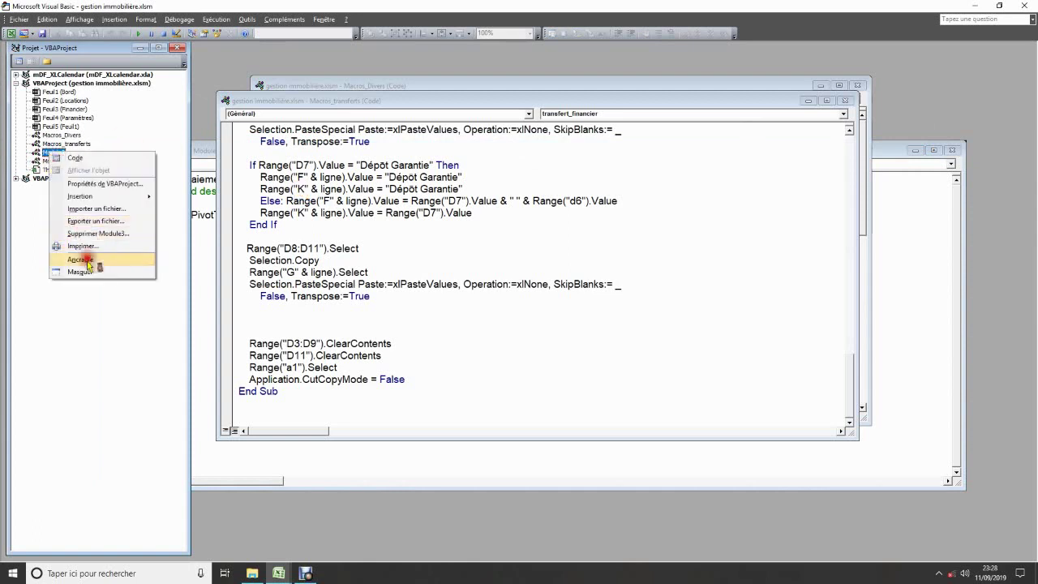
left_click(103, 234)
left_click(519, 328)
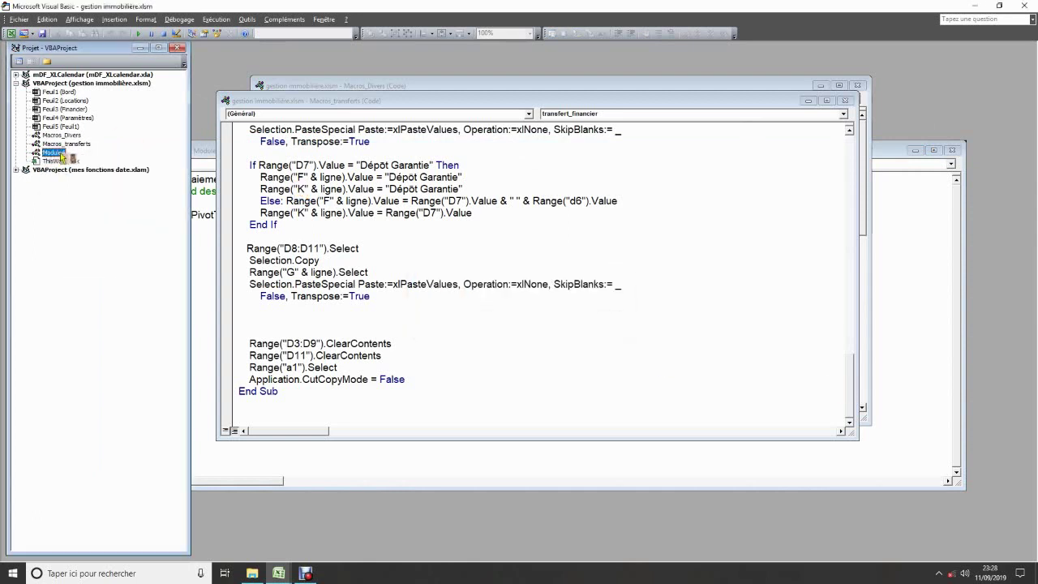
double_click(55, 152)
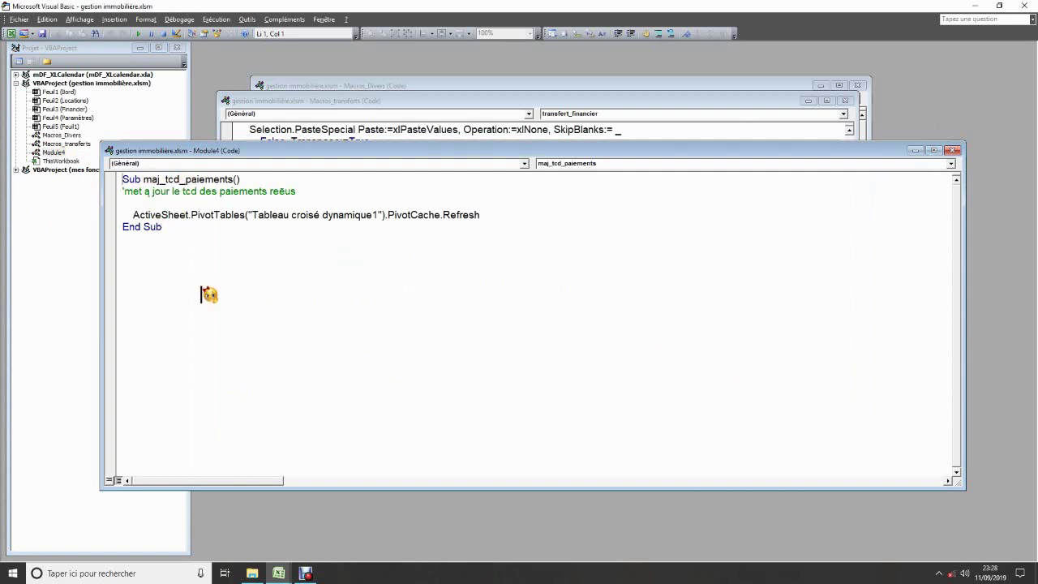
Step: Read through Sub actualiser_repartition in Macros_Divers, then return to the Bord workbook
double_click(62, 135)
scroll(459, 286, "down", 2)
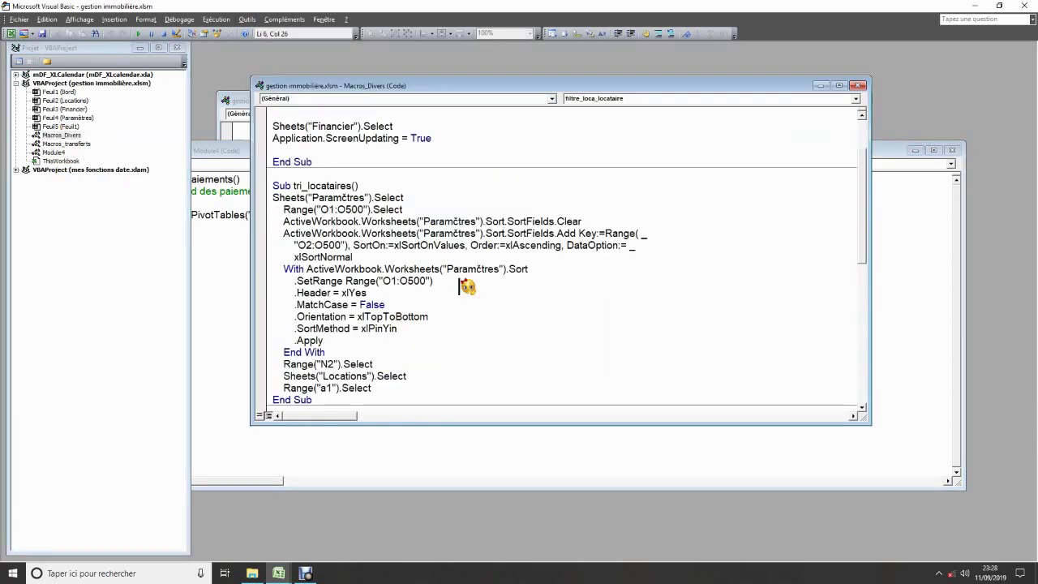
scroll(459, 286, "down", 3)
scroll(459, 286, "down", 4)
scroll(459, 285, "down", 3)
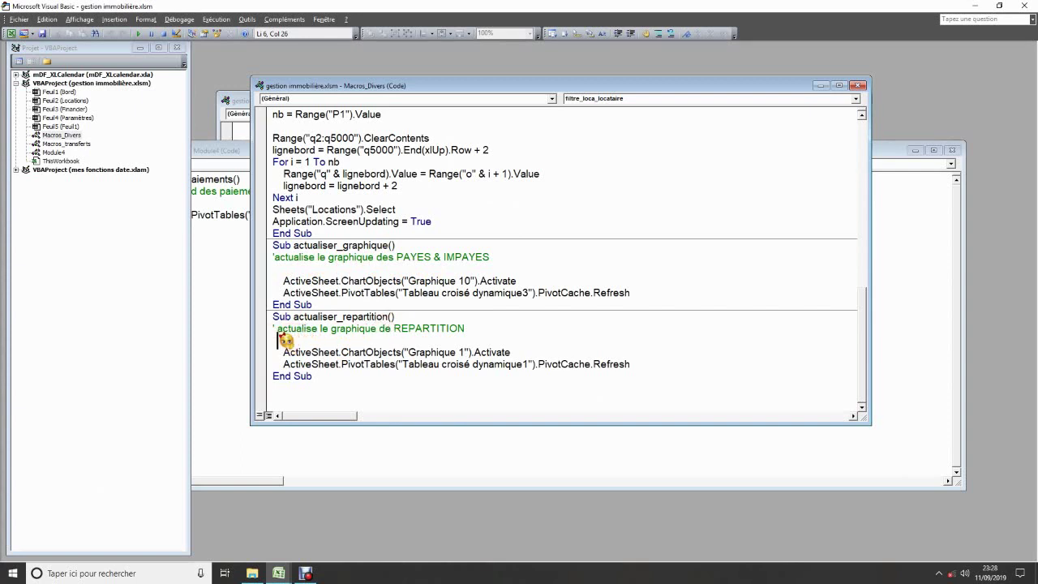
left_click(377, 329)
left_click(368, 335)
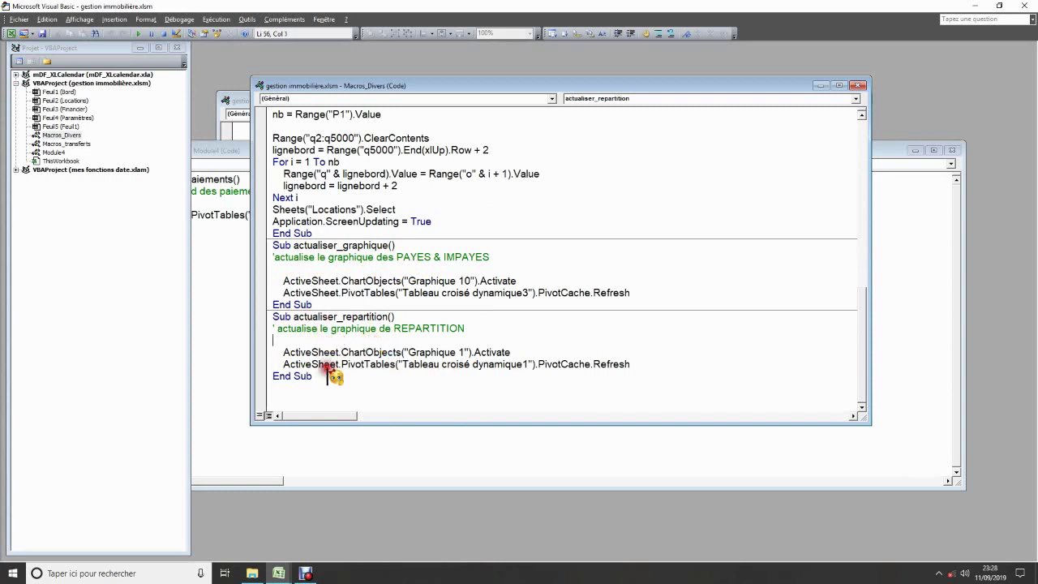
left_click(336, 333)
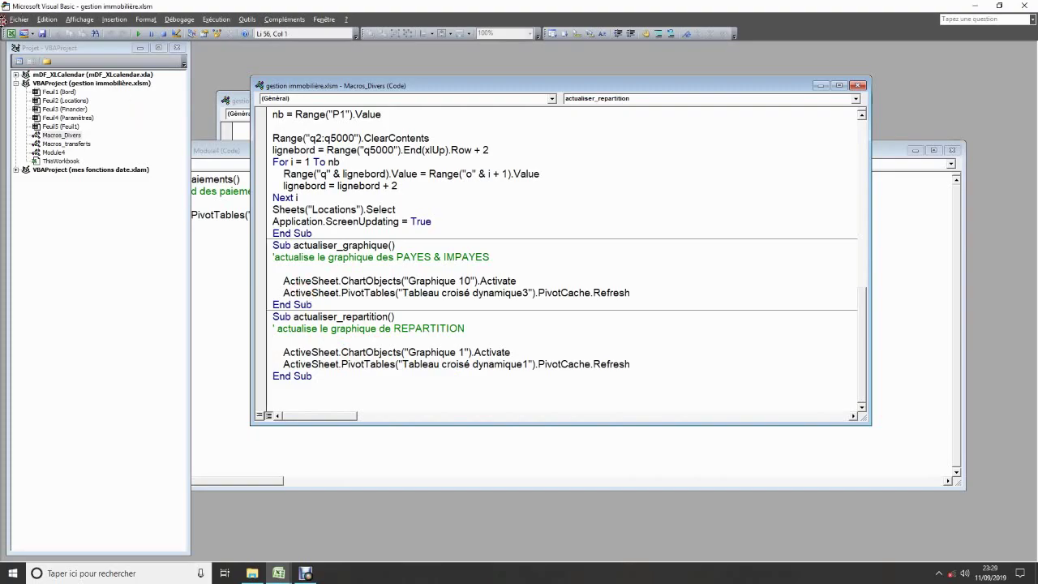
left_click(12, 34)
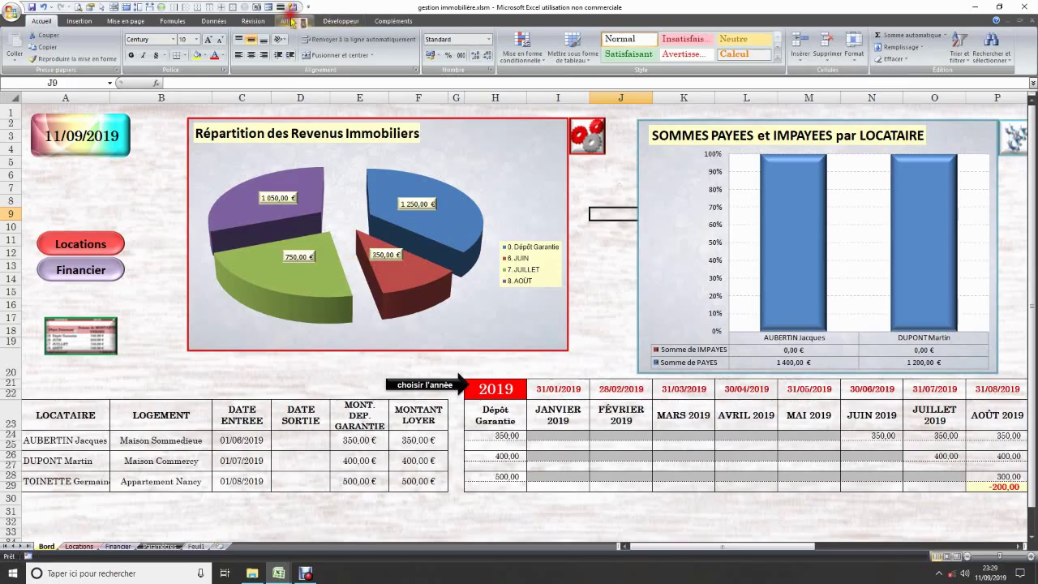
Step: Run the refresh macro for the tenant payment chart and scroll right to the pivot tables
key("alt+F11")
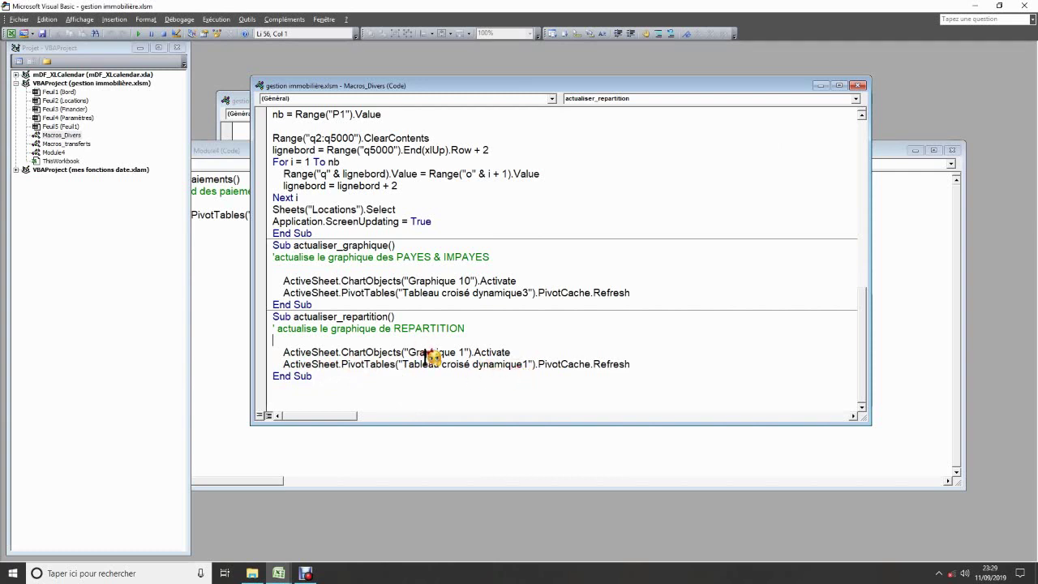
left_click(12, 34)
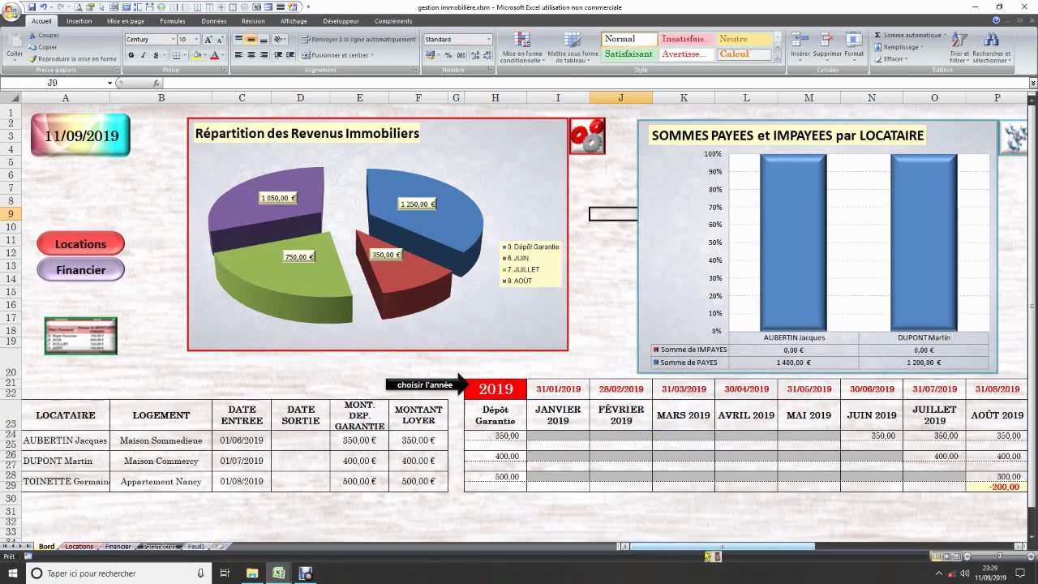
left_click_drag(705, 545, 742, 556)
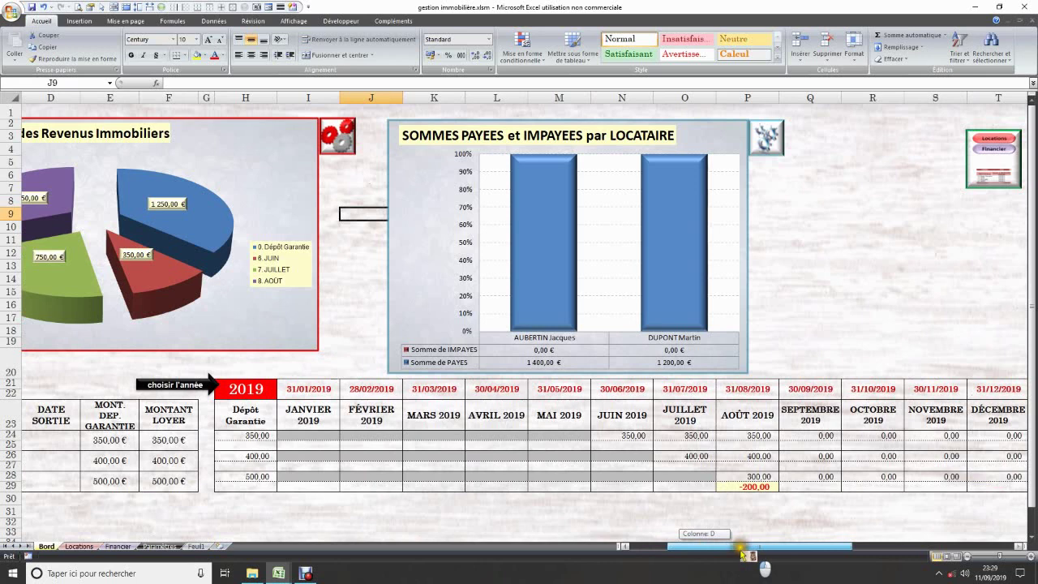
left_click_drag(741, 555, 741, 555)
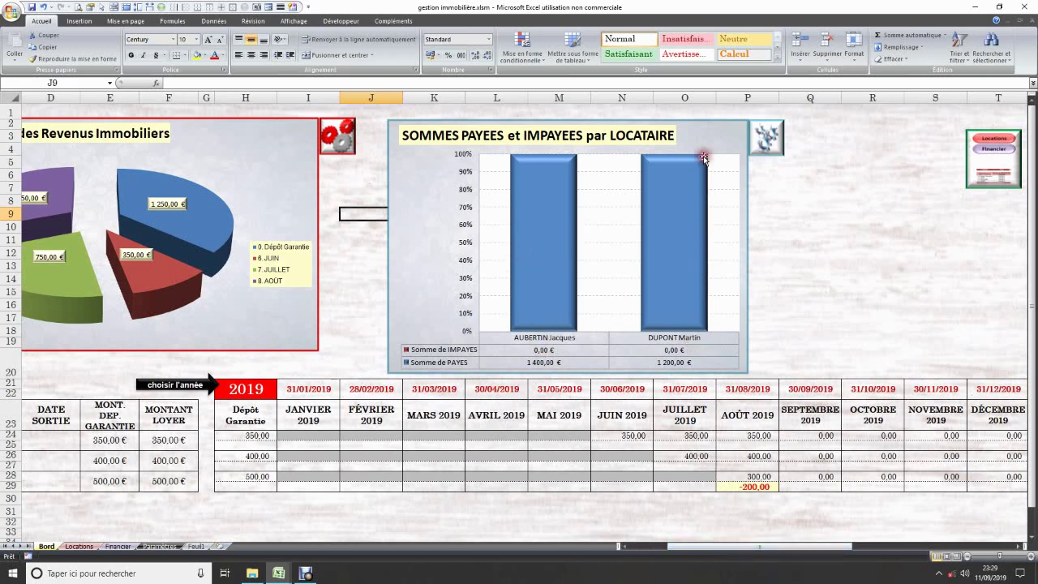
left_click(766, 140)
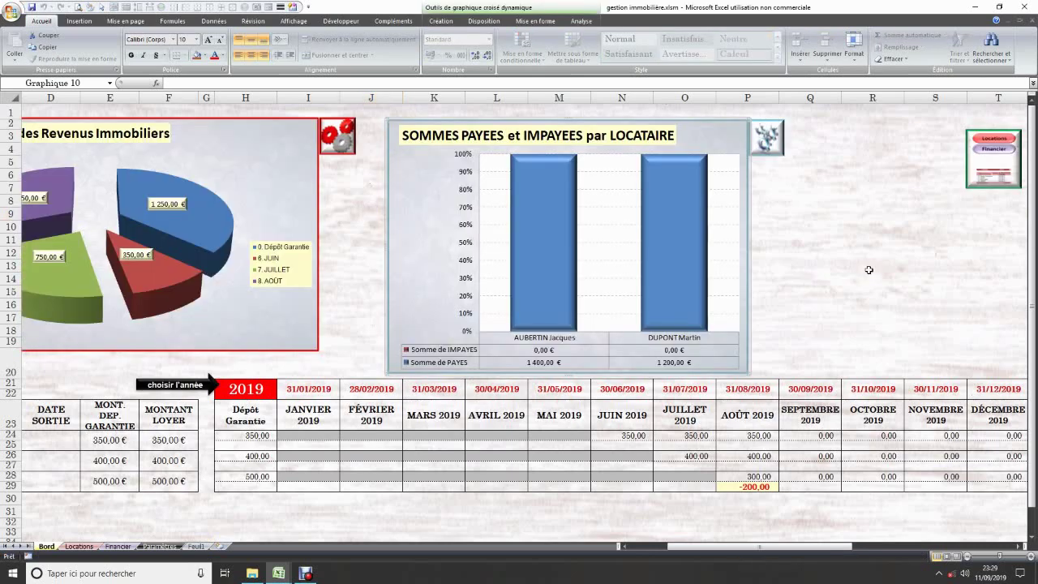
left_click_drag(770, 548, 920, 551)
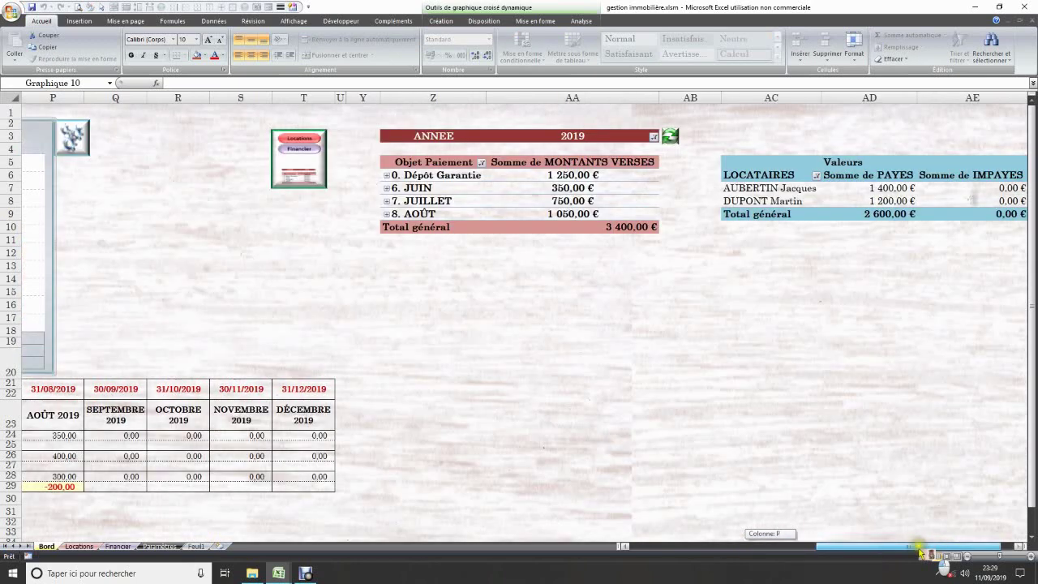
key("Escape")
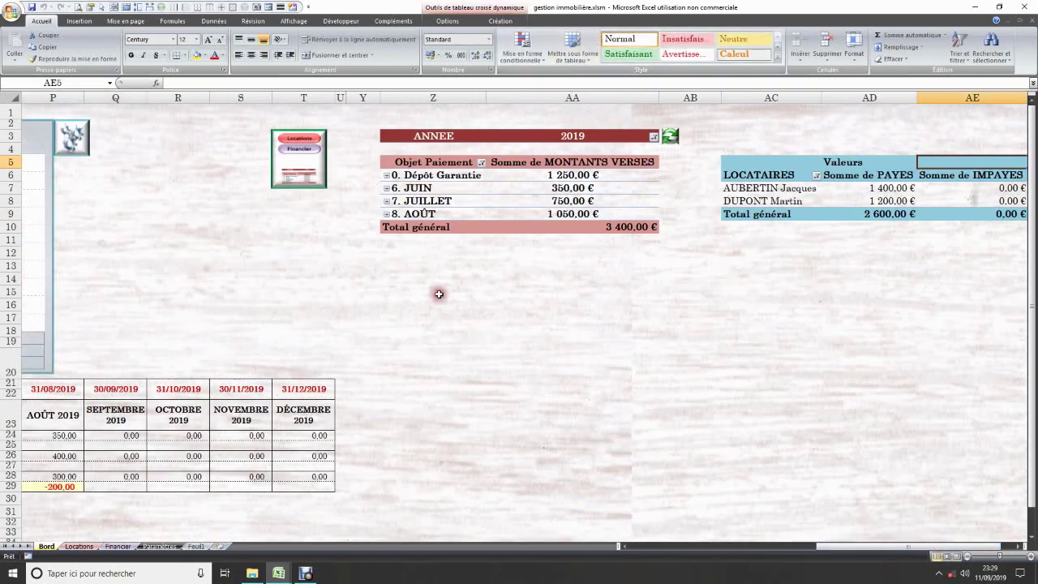
Step: Unhide columns V to X around selection U–Y and inspect tenant cell V24
left_click_drag(341, 99, 363, 98)
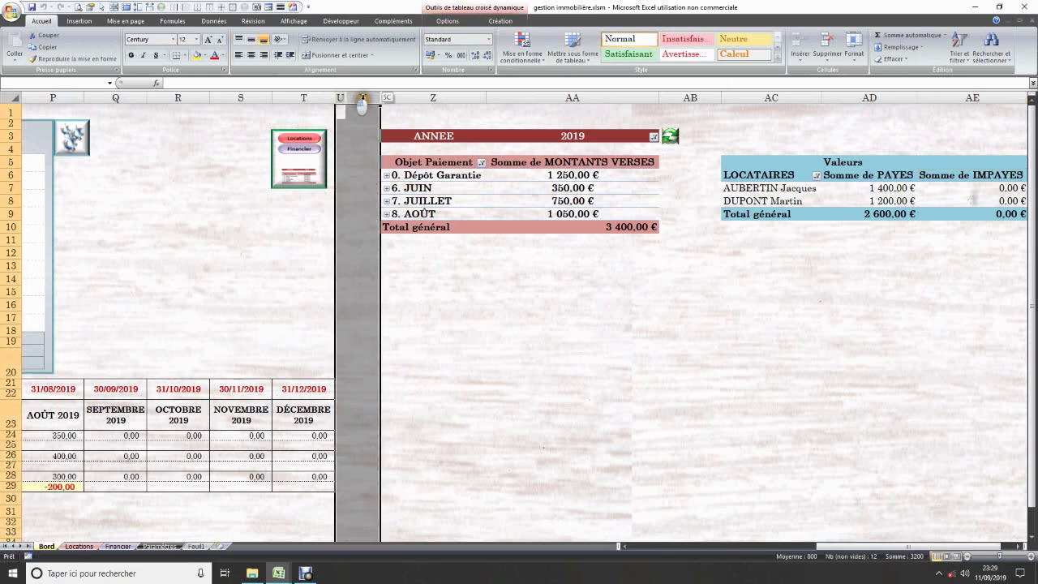
right_click(362, 98)
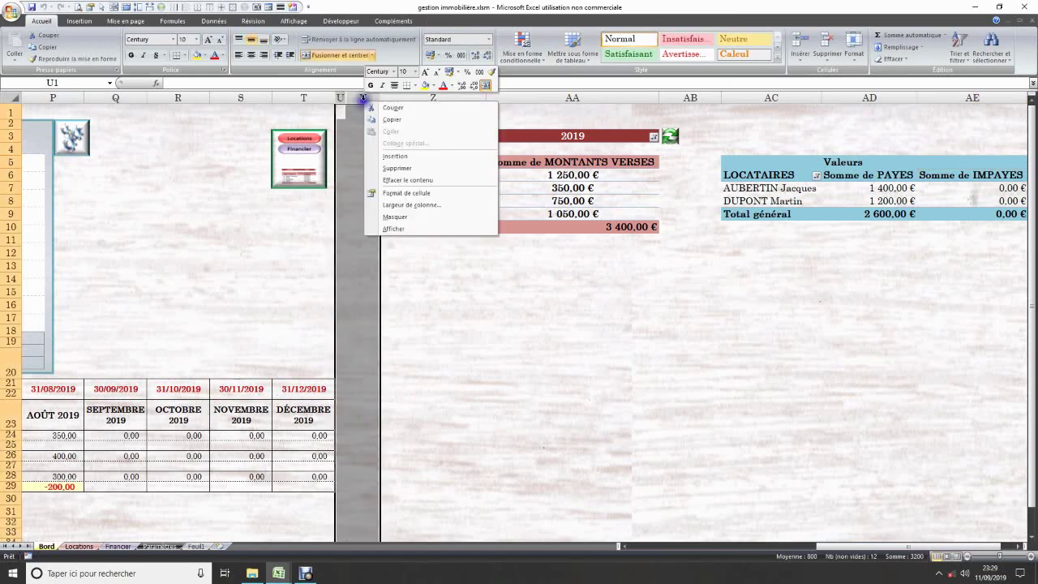
left_click(406, 229)
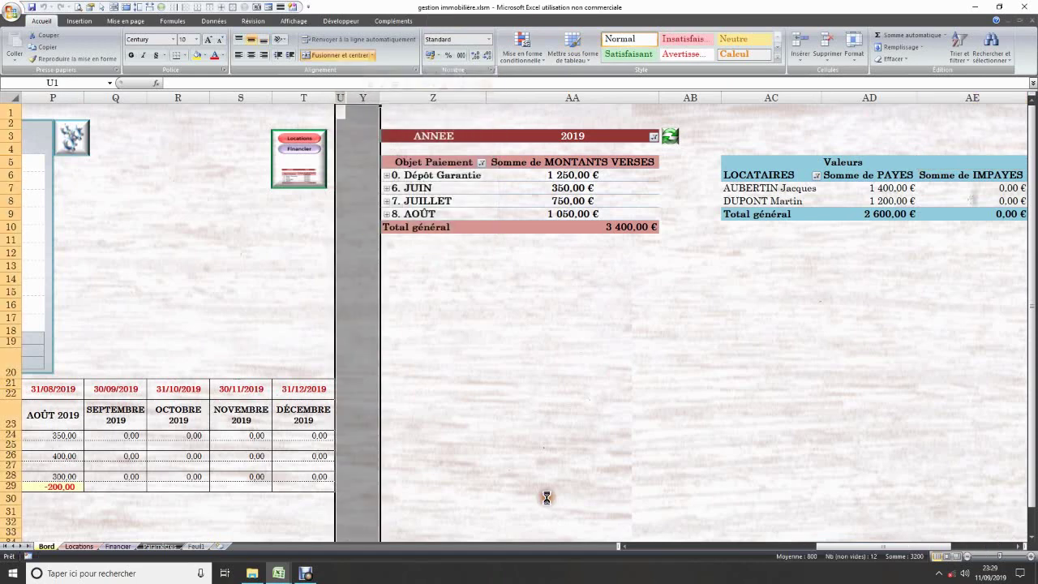
left_click(788, 463)
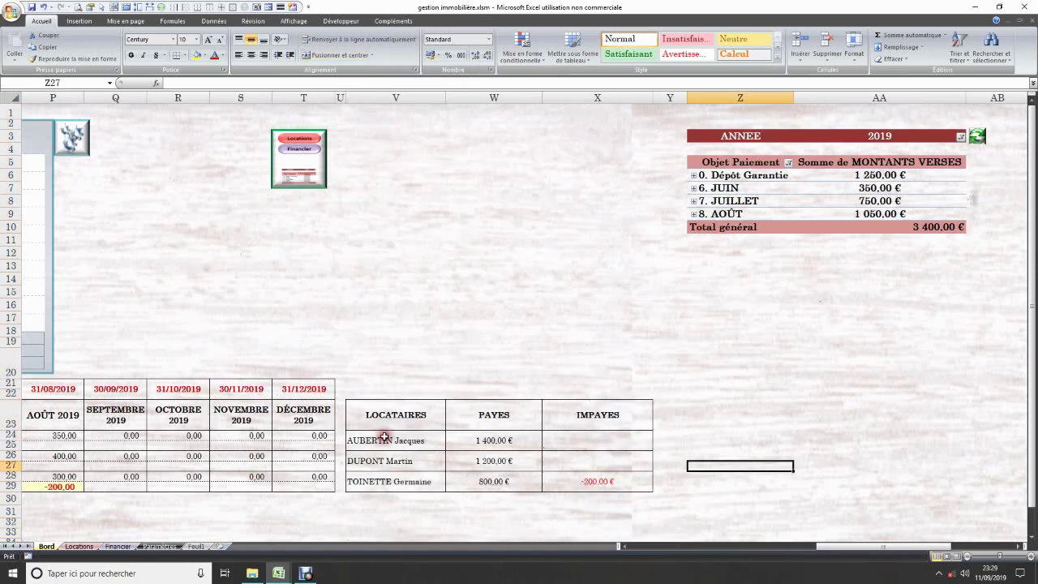
left_click(384, 438)
left_click_drag(849, 547, 776, 555)
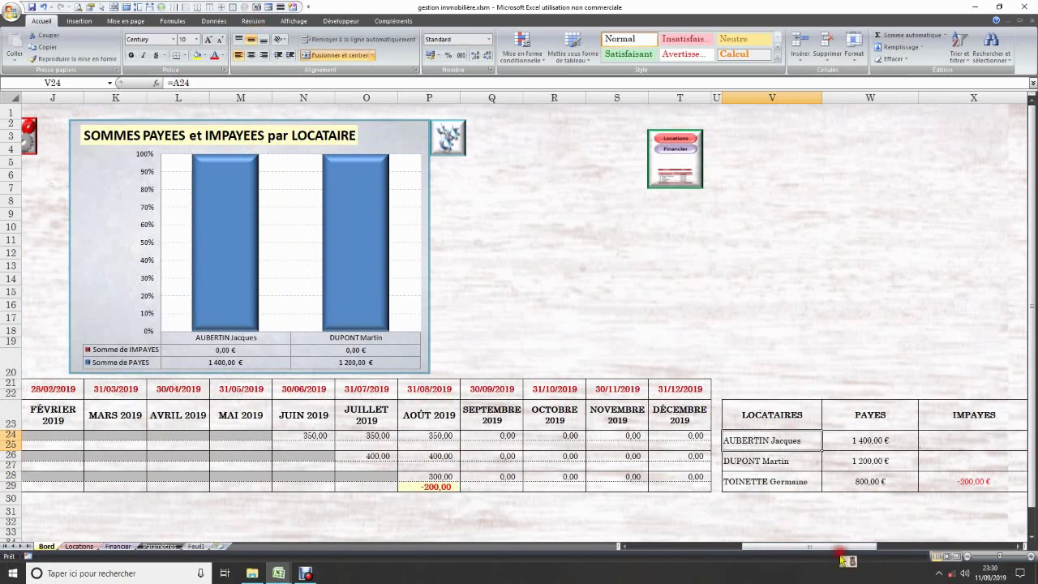
mouse_move(785, 546)
left_mouse_down()
mouse_move(710, 551)
mouse_move(823, 552)
left_mouse_up()
key("Home")
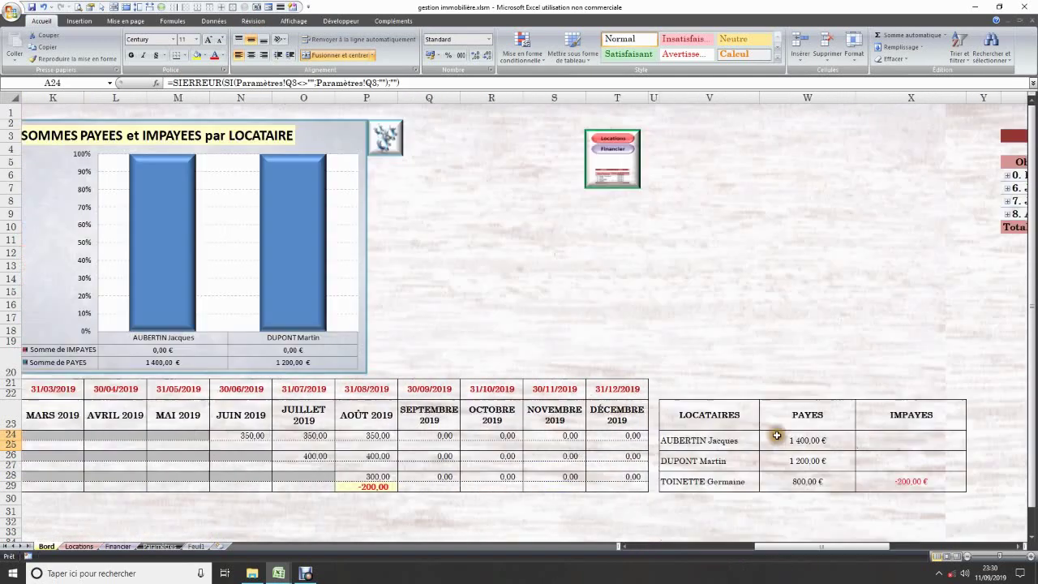
left_click(828, 444)
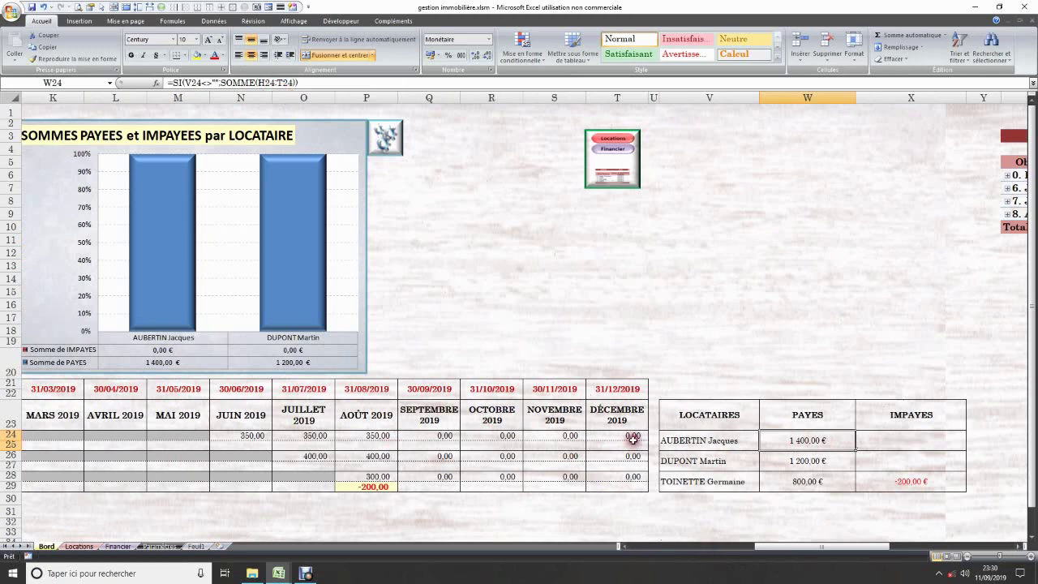
mouse_move(634, 438)
left_mouse_down()
mouse_move(55, 435)
mouse_move(83, 435)
left_mouse_up()
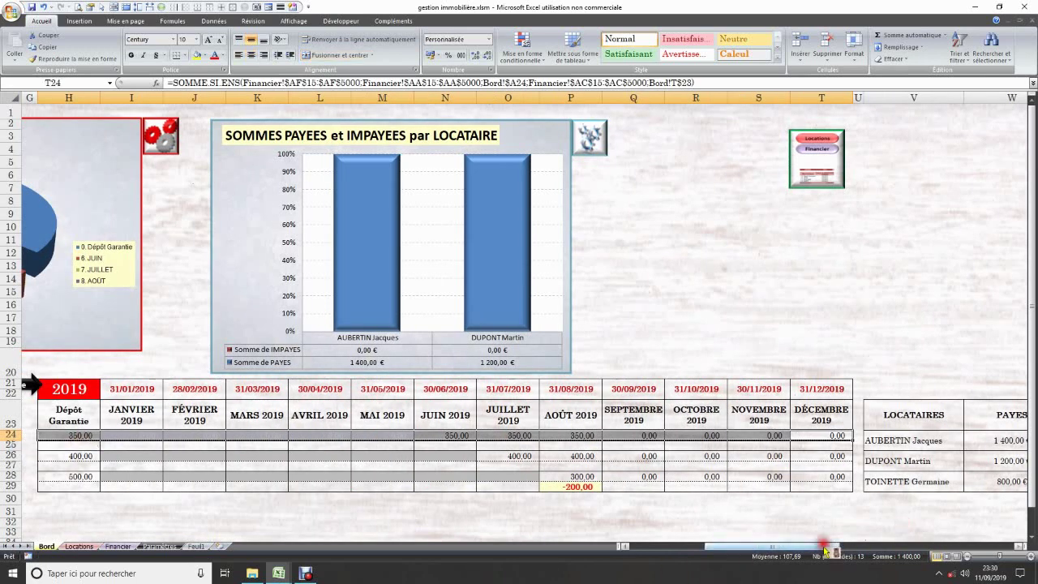
left_click_drag(831, 547, 875, 551)
left_click(915, 440)
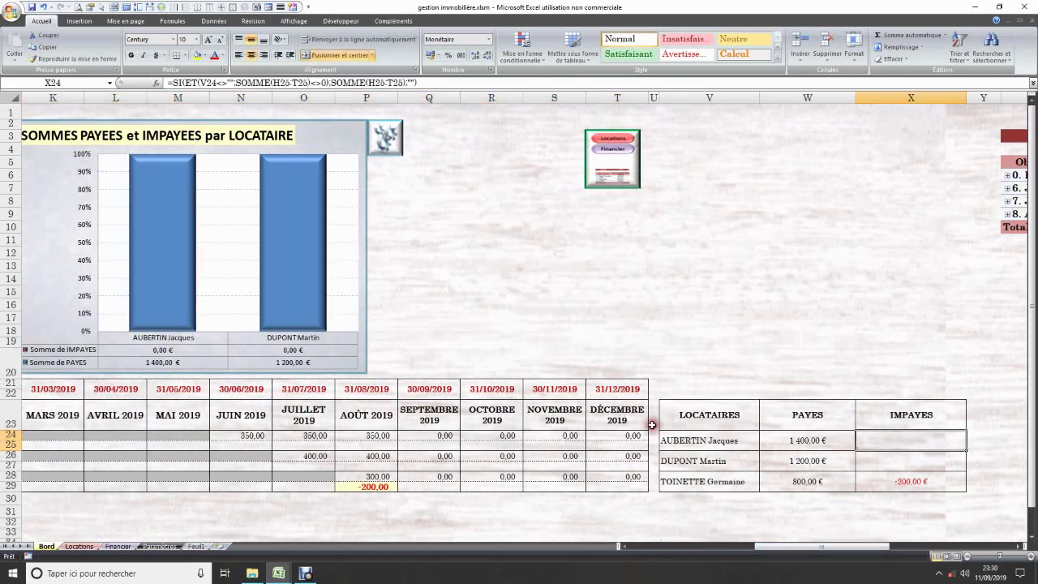
left_click_drag(629, 453, 81, 448)
left_click(926, 483)
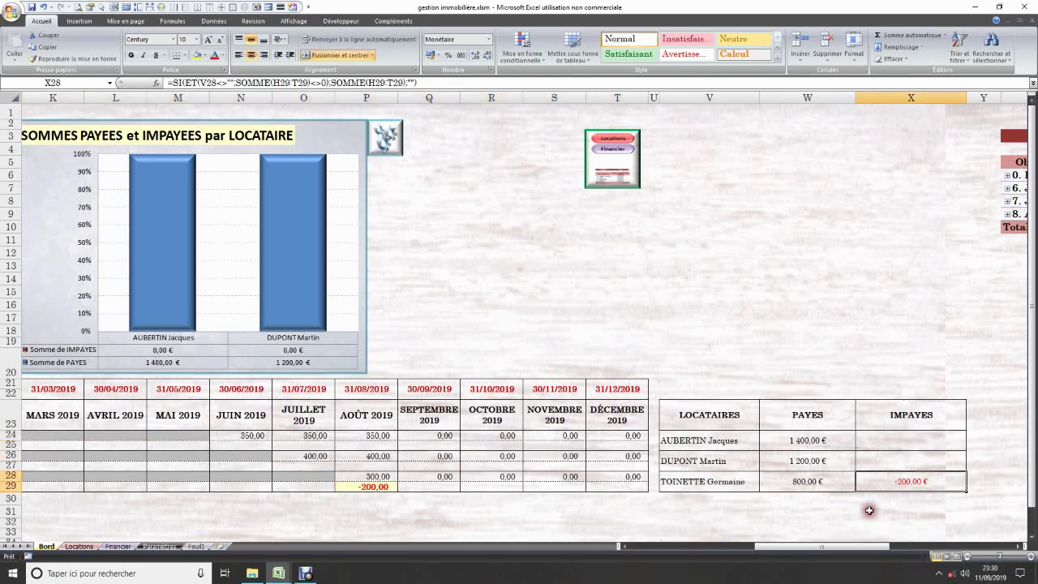
left_click(627, 488)
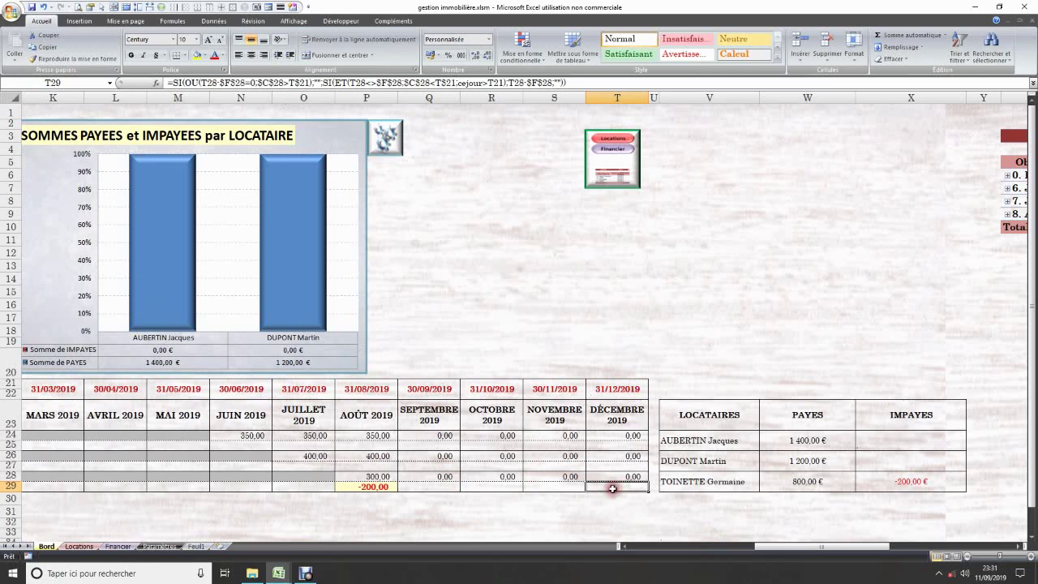
mouse_move(612, 487)
left_mouse_down()
mouse_move(14, 485)
mouse_move(63, 486)
left_mouse_up()
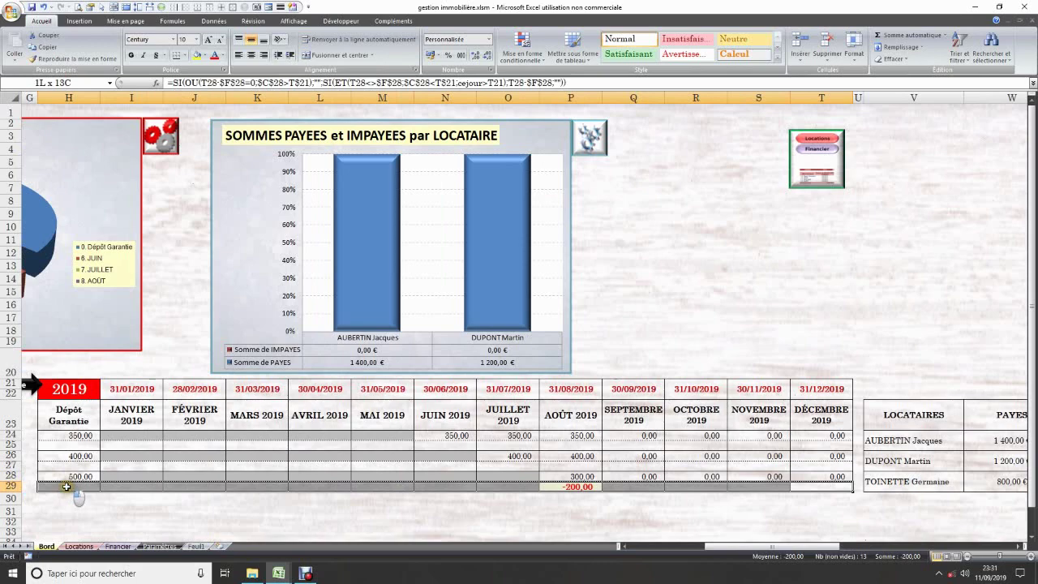
left_click(582, 510)
left_click_drag(761, 552, 935, 551)
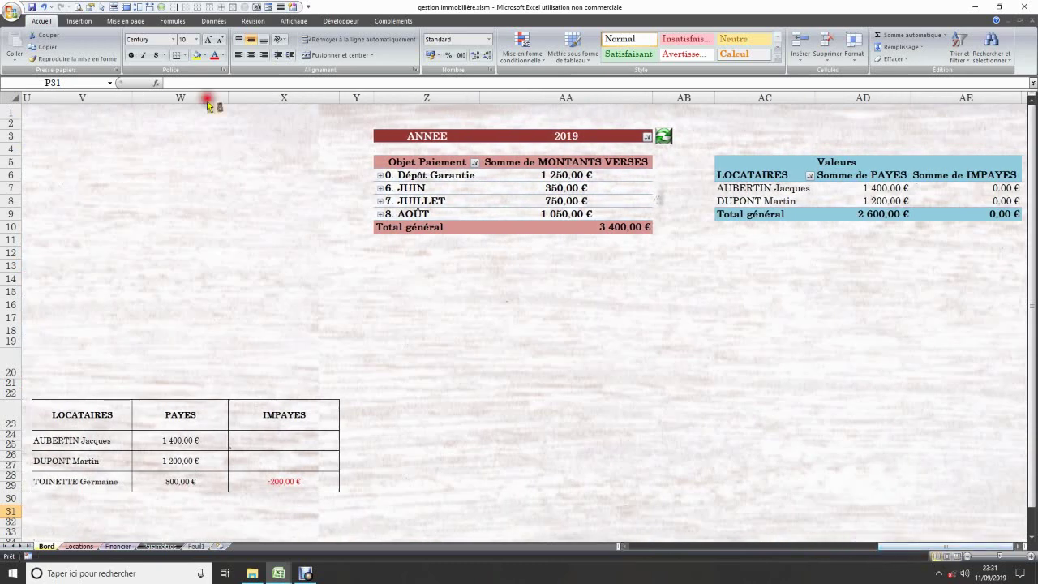
Step: Hide columns V to X on the Bord sheet
left_click_drag(890, 551, 849, 552)
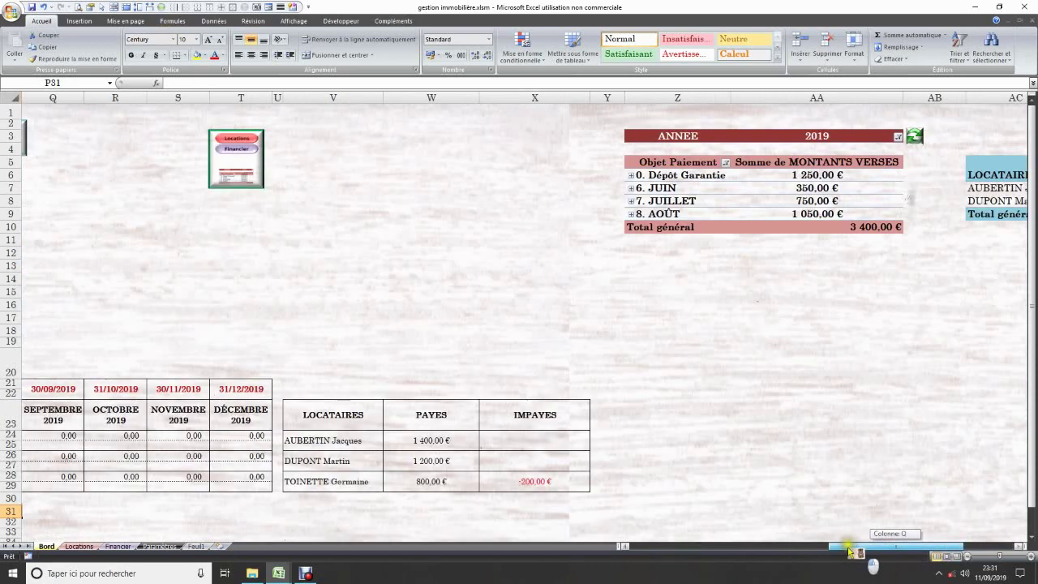
left_click_drag(341, 98, 498, 107)
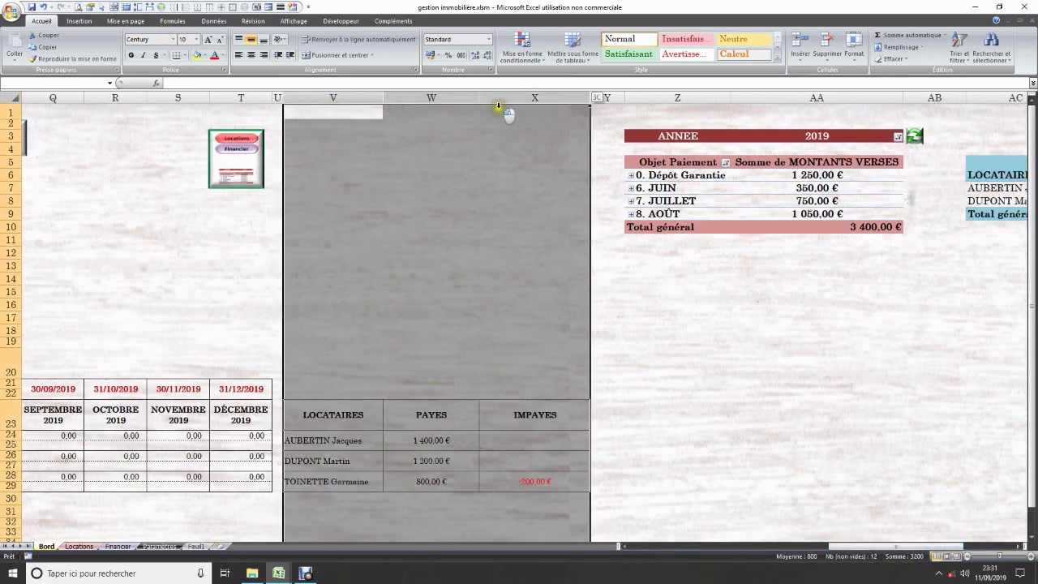
right_click(513, 100)
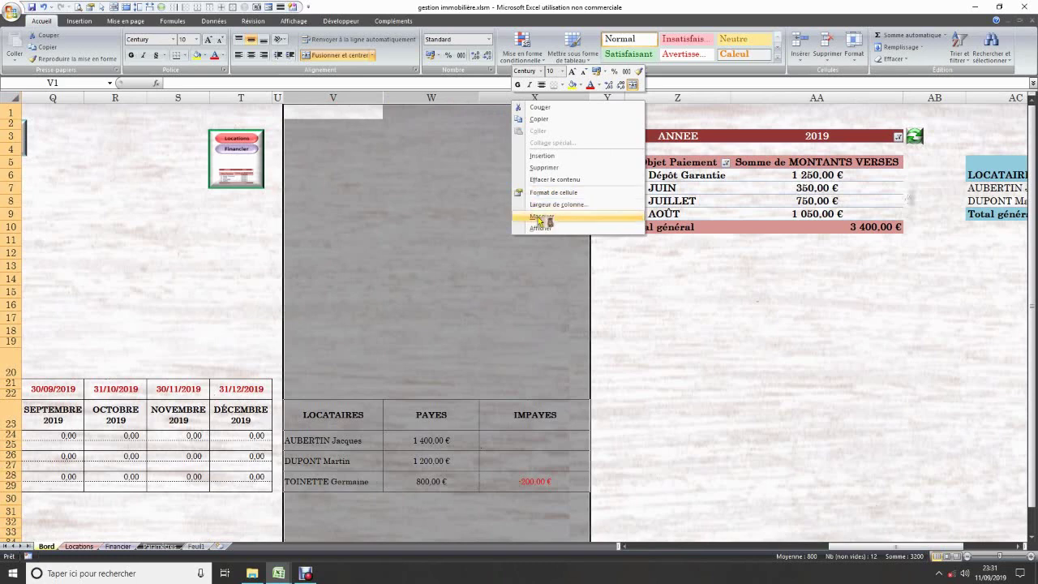
left_click(539, 217)
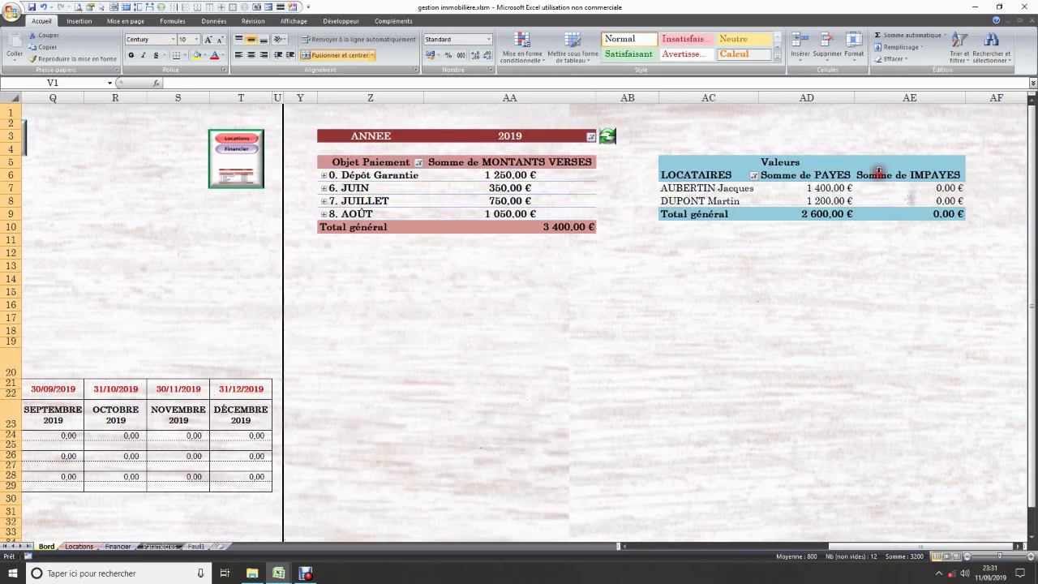
Step: Select the tenant pivot table and check its name in the PivotTable settings
left_click(878, 173)
left_click(725, 166)
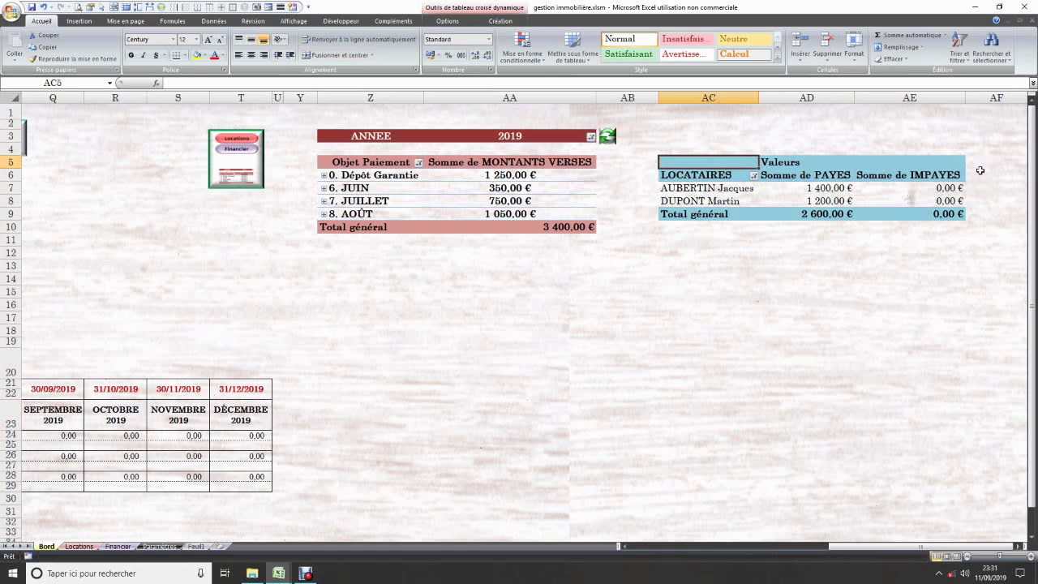
left_click(808, 173)
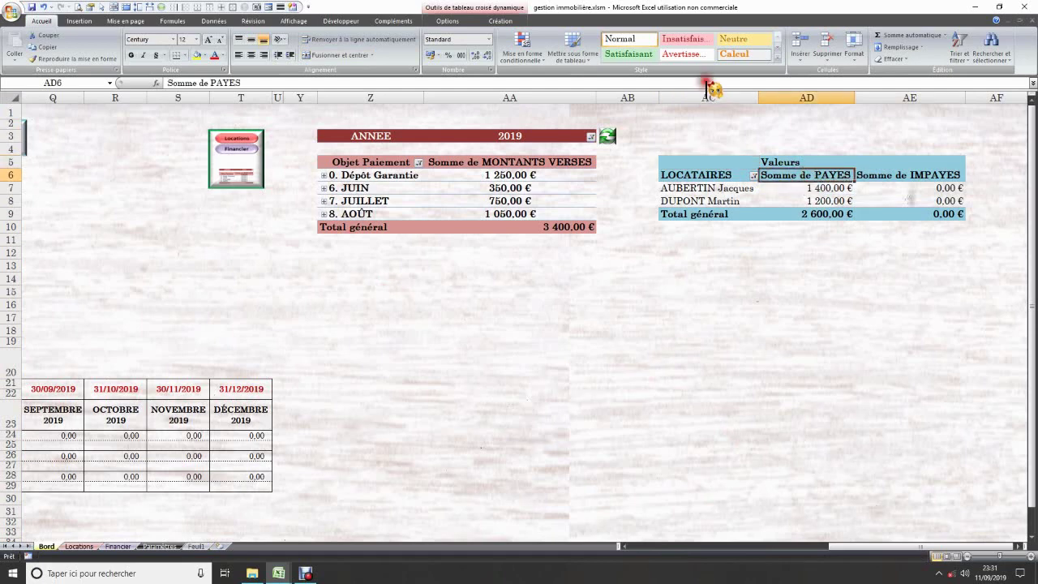
left_click(445, 7)
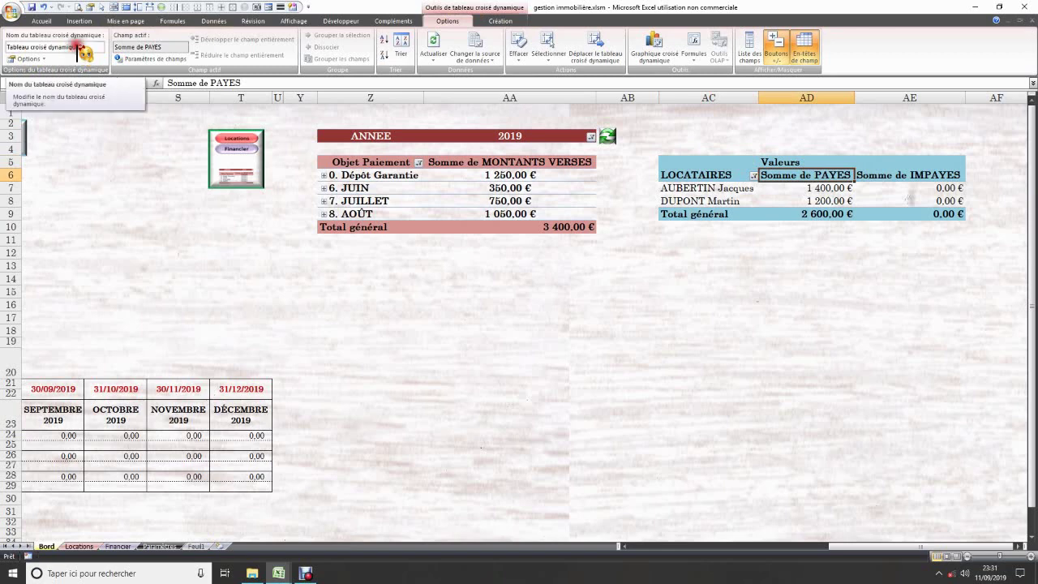
left_click(38, 49)
left_click(850, 290)
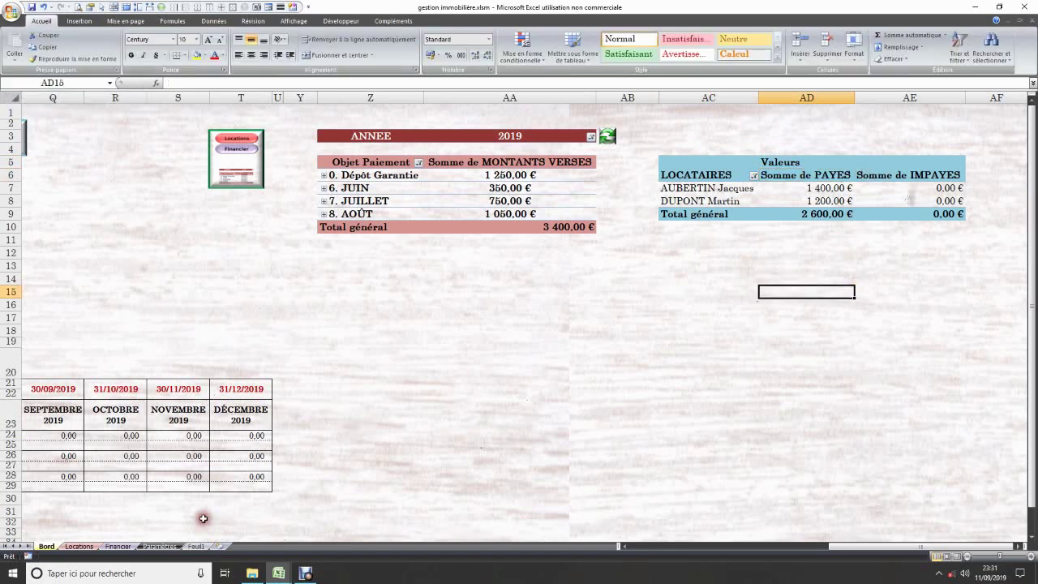
left_click(808, 177)
Step: Start recording a macro from the Développeur tab, defaulting to Macro1 in this workbook
left_click(892, 164)
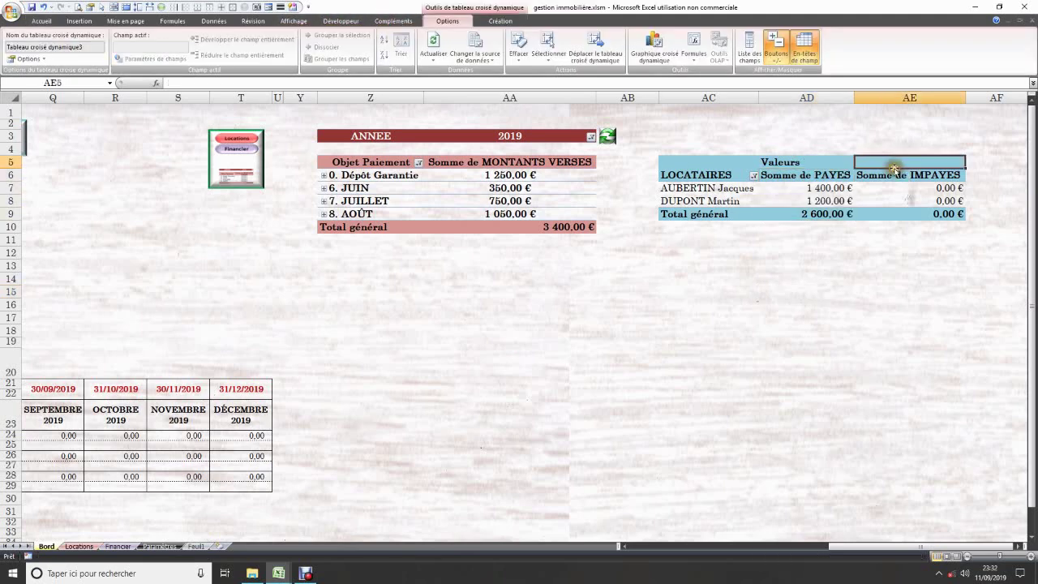
left_click(341, 21)
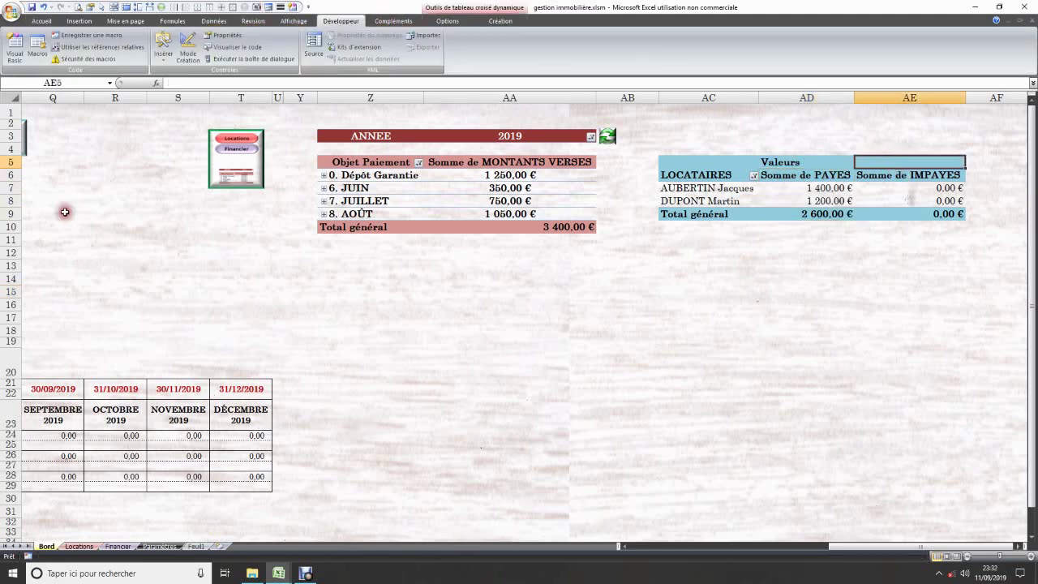
left_click(86, 35)
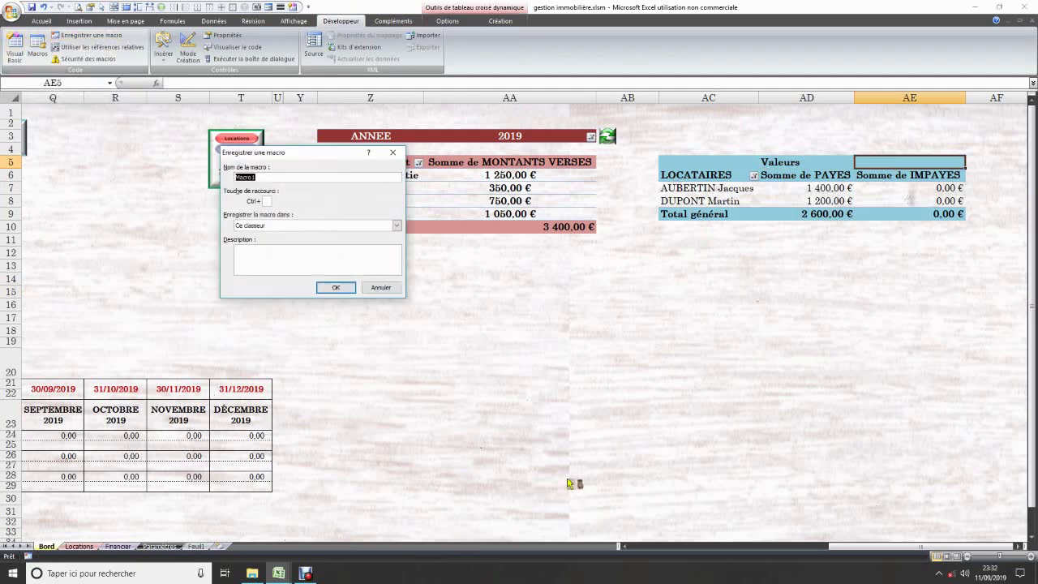
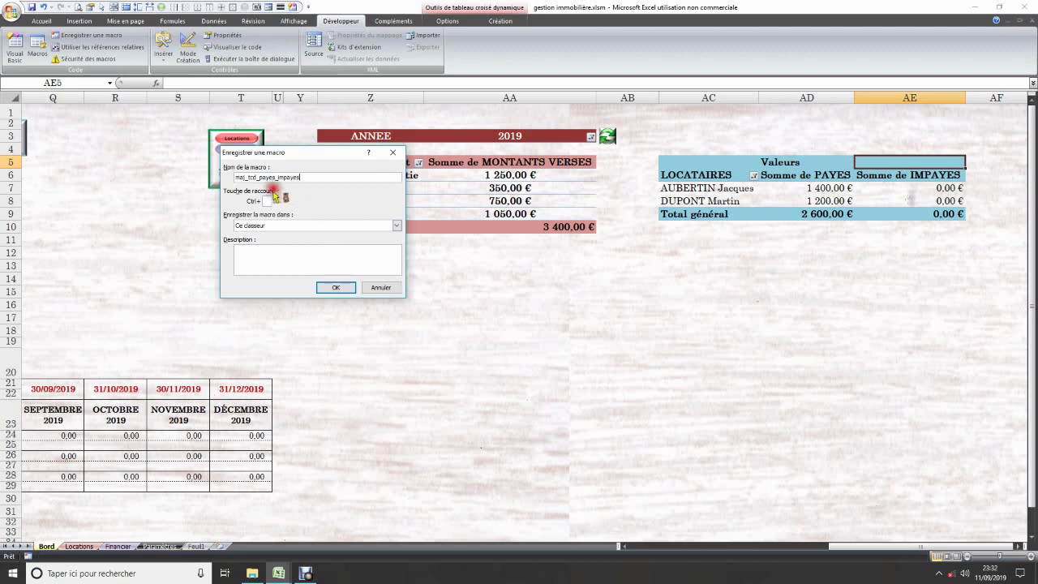
Step: Record the maj_tcd_payes_impayes macro running Actualiser tout on all pivot tables, then stop recording
left_click(337, 288)
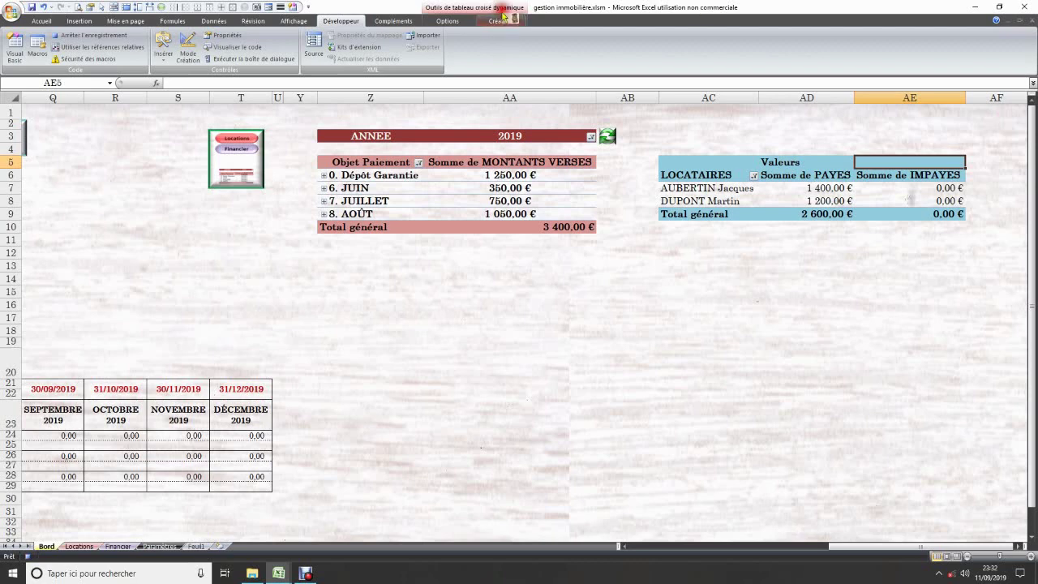
left_click(446, 21)
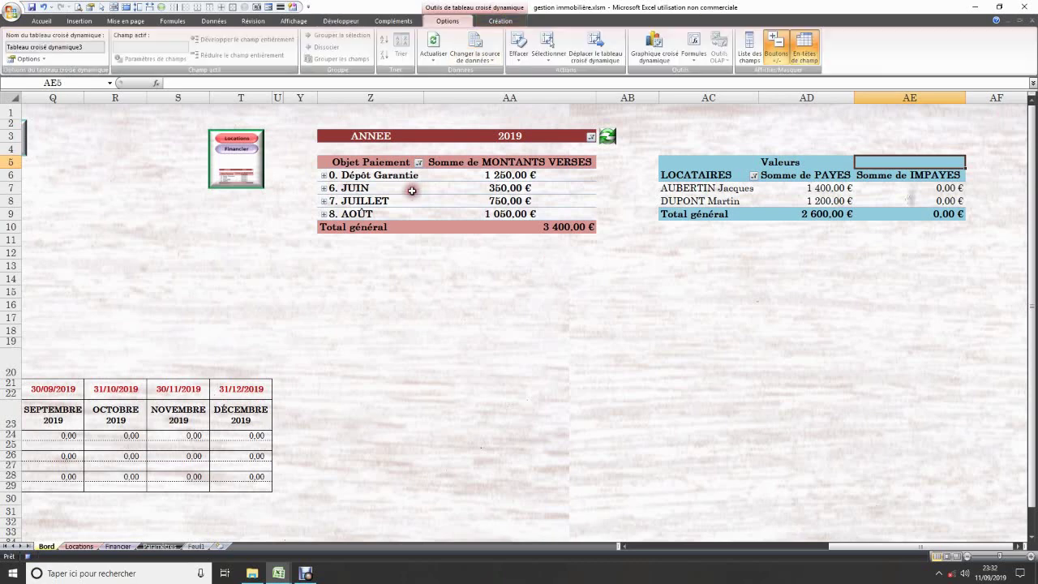
left_click(433, 58)
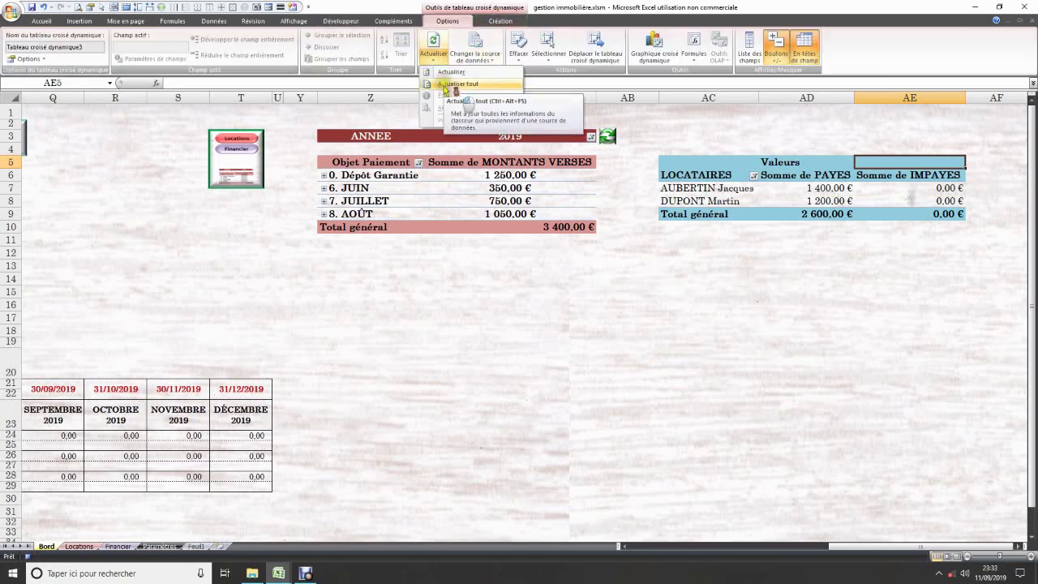
left_click(445, 85)
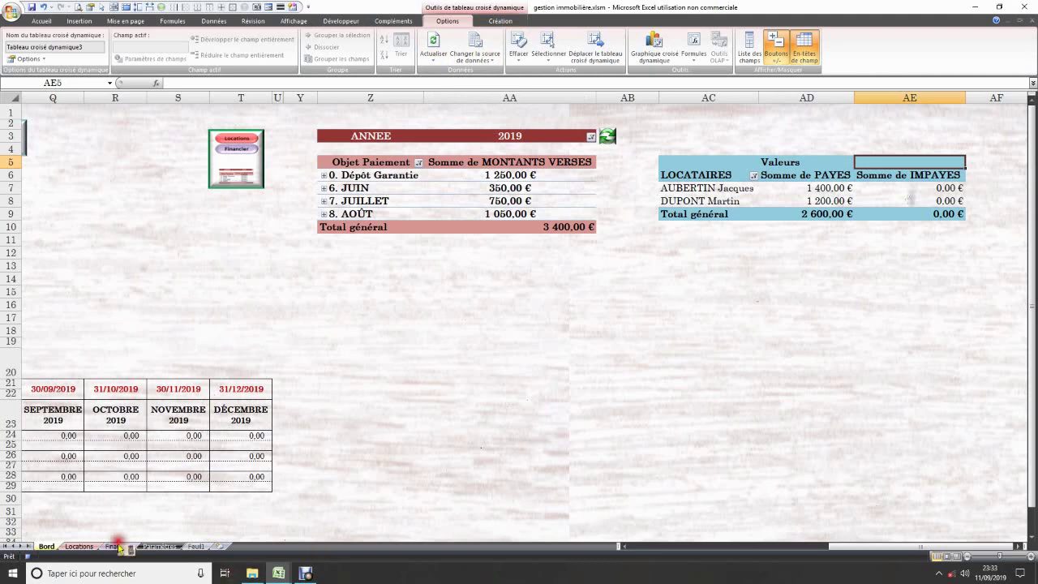
left_click(29, 558)
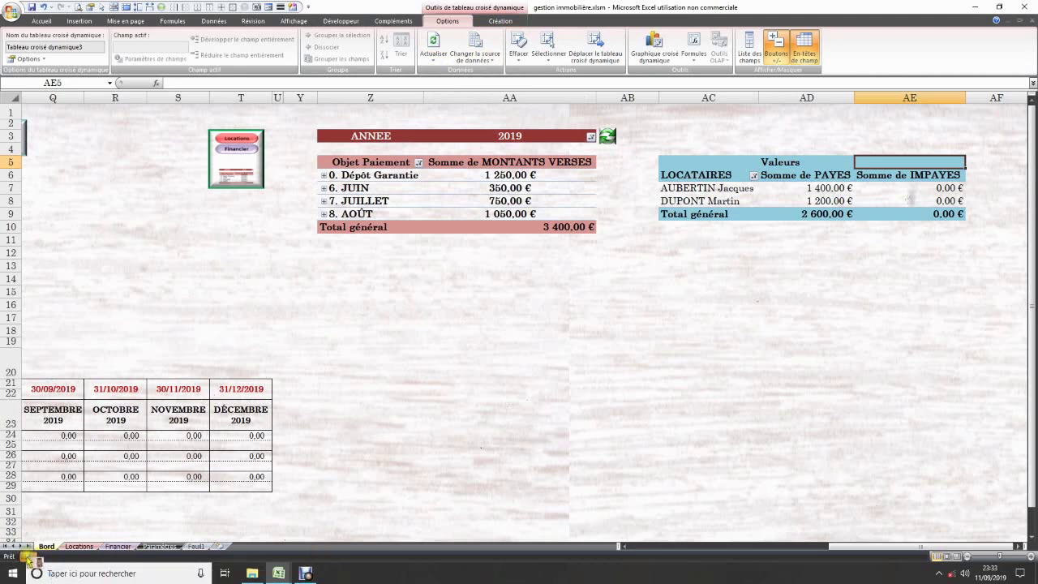
Step: In the VBA editor, display Module1's recorded macro code after closing Module4
left_click(293, 6)
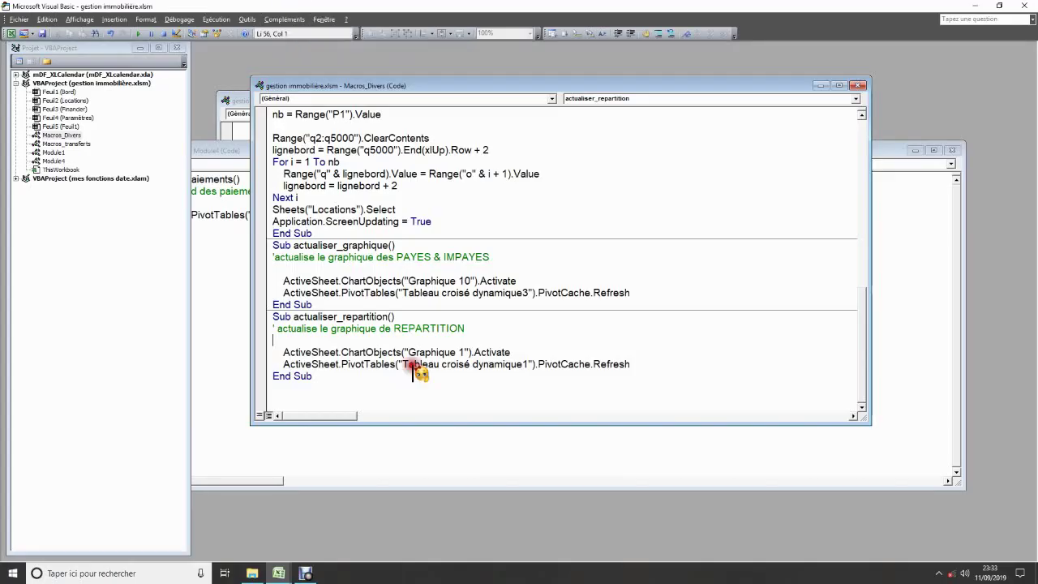
double_click(53, 160)
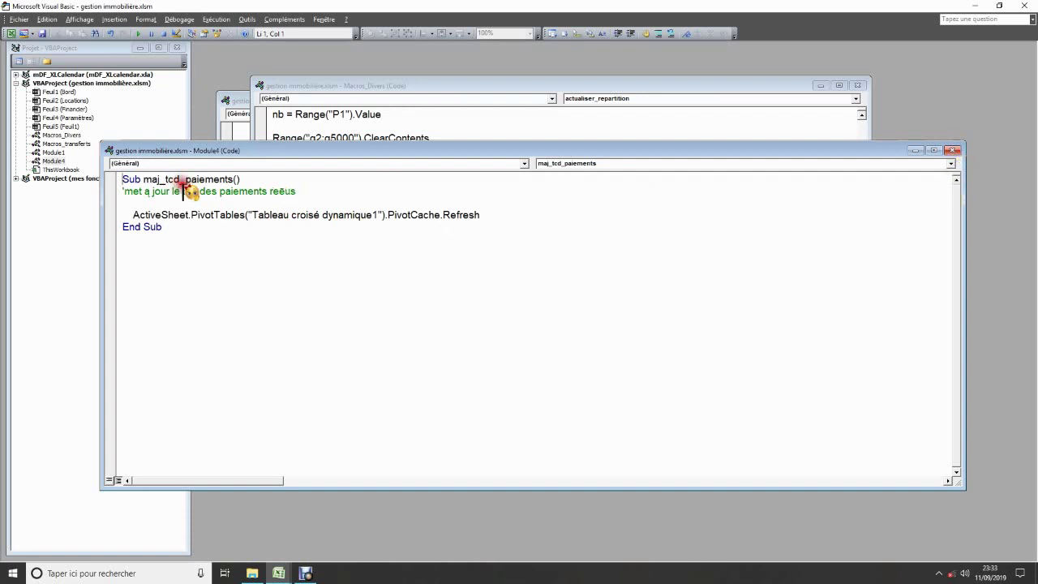
left_click(952, 151)
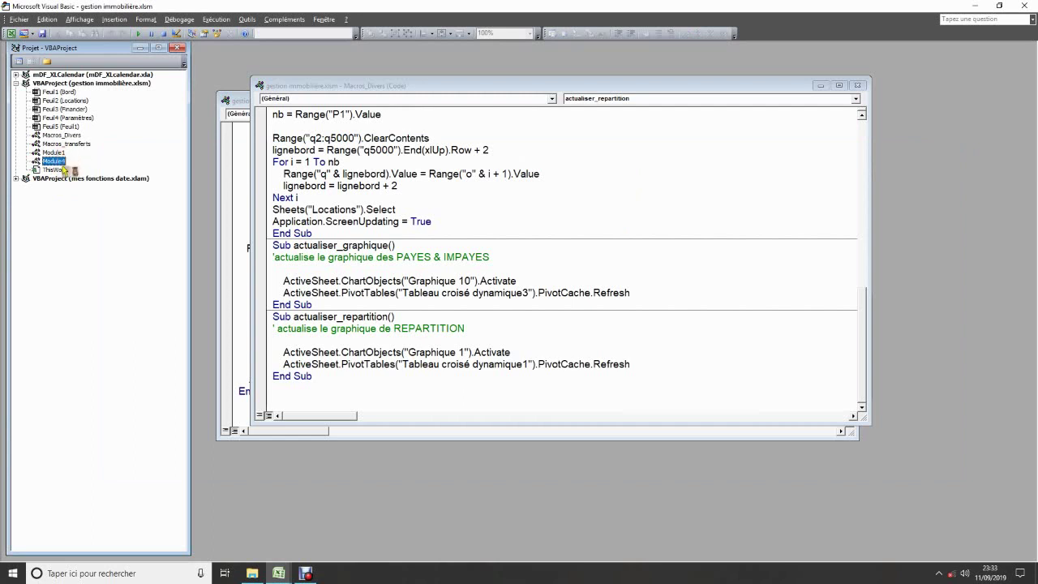
double_click(53, 152)
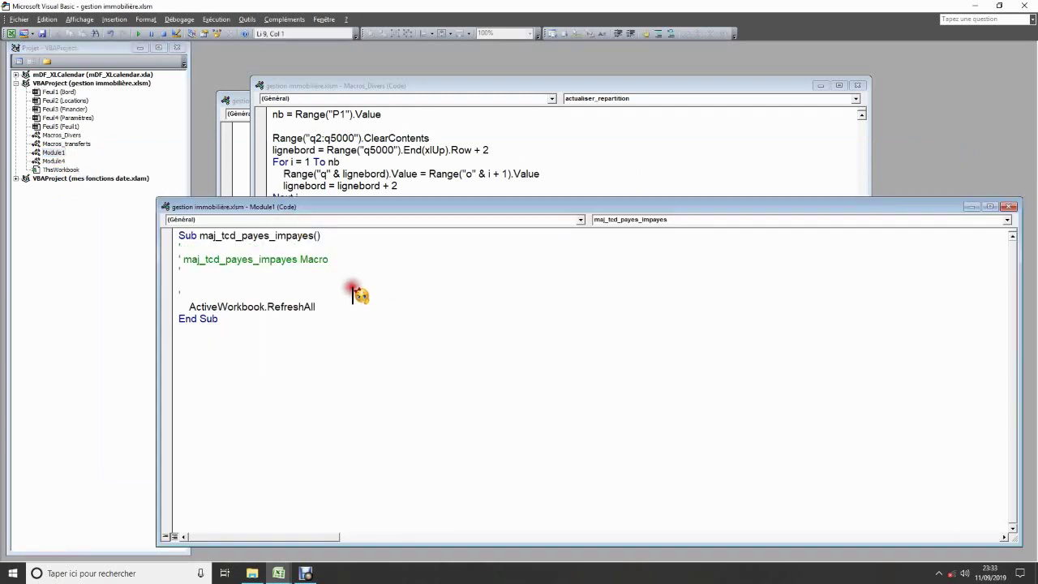
Step: Delete the empty comment lines around ActiveWorkbook.RefreshAll and select the whole macro
left_click(355, 339)
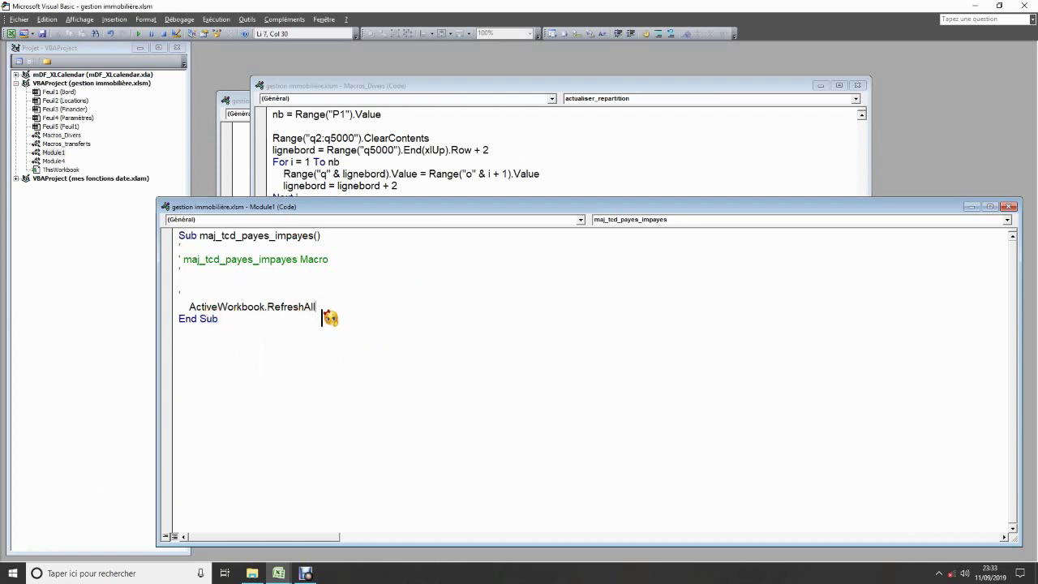
left_click(287, 318)
left_click(280, 316)
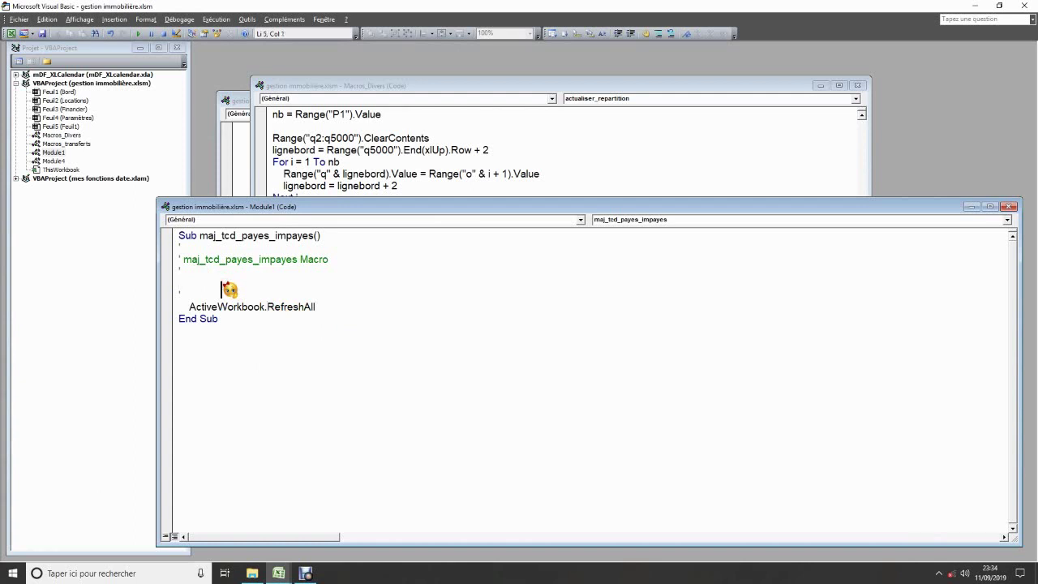
left_click(185, 257)
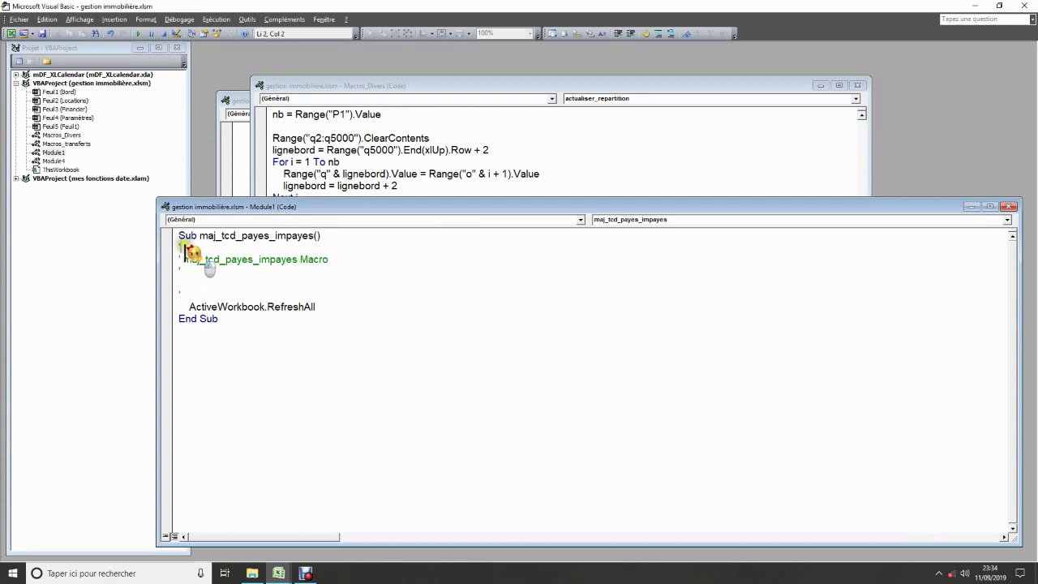
left_click(197, 278)
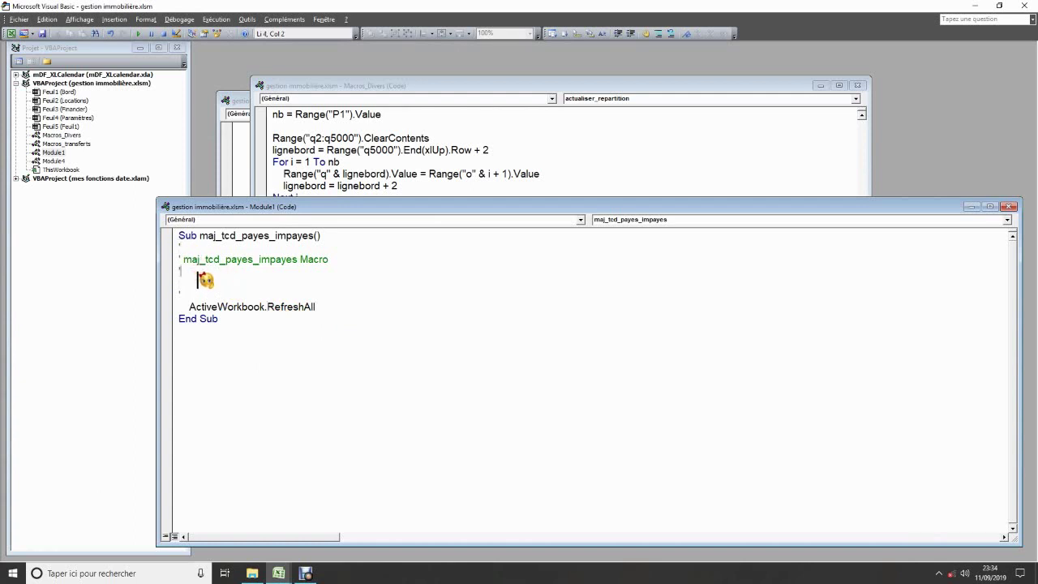
key("Delete")
key("Delete")
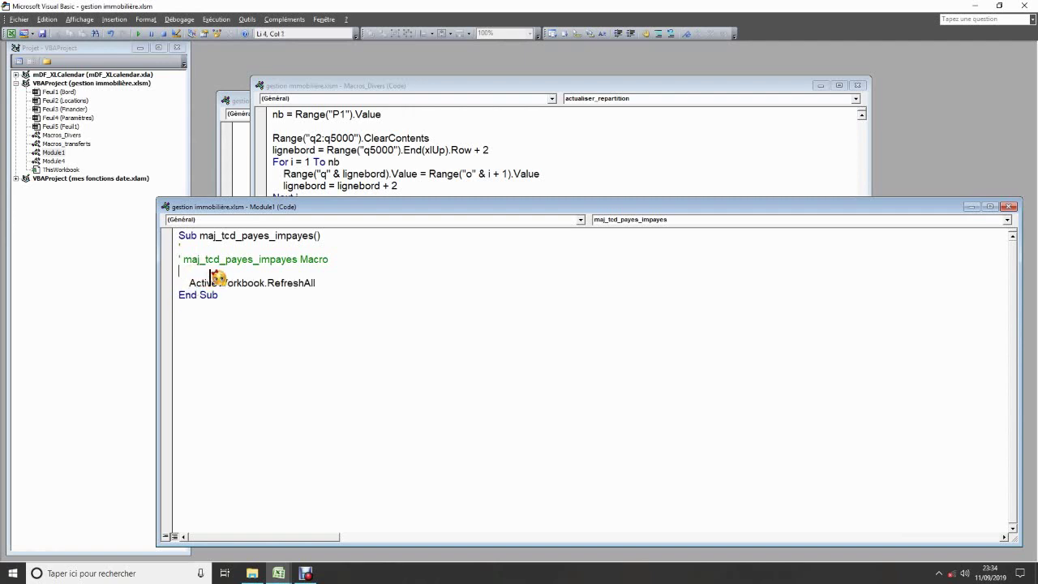
left_click(301, 337)
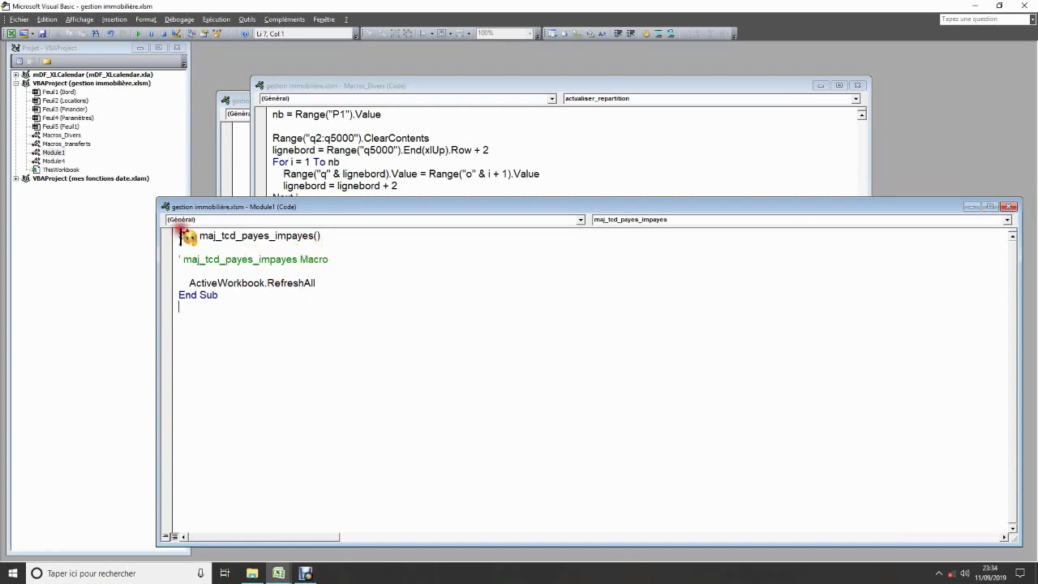
mouse_move(181, 235)
left_mouse_down()
mouse_move(262, 241)
mouse_move(284, 322)
left_mouse_up()
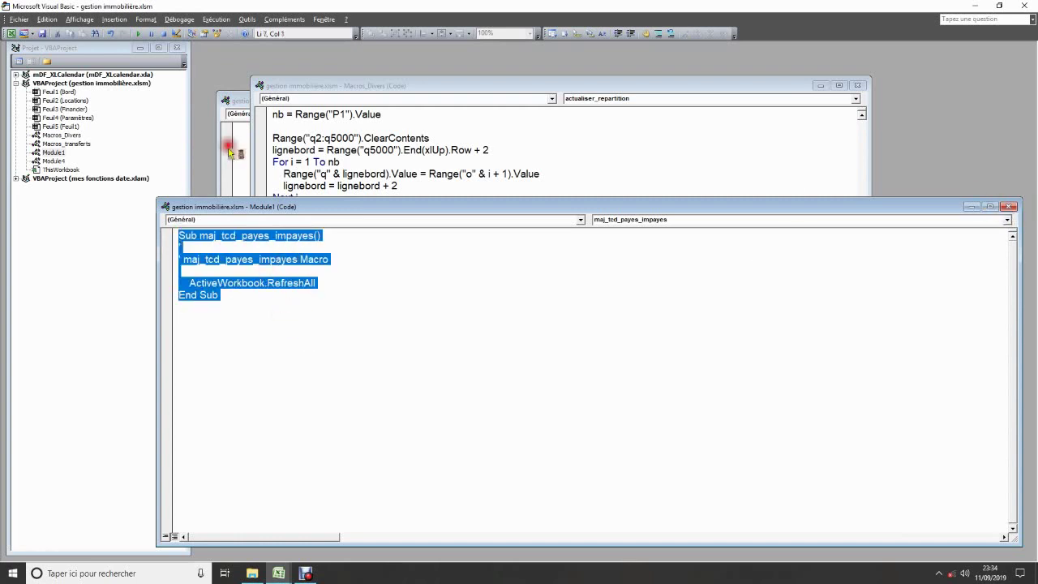
Step: Move the recorded macro from Module1 into Macros_Divers and delete Module1 without exporting
left_click(78, 34)
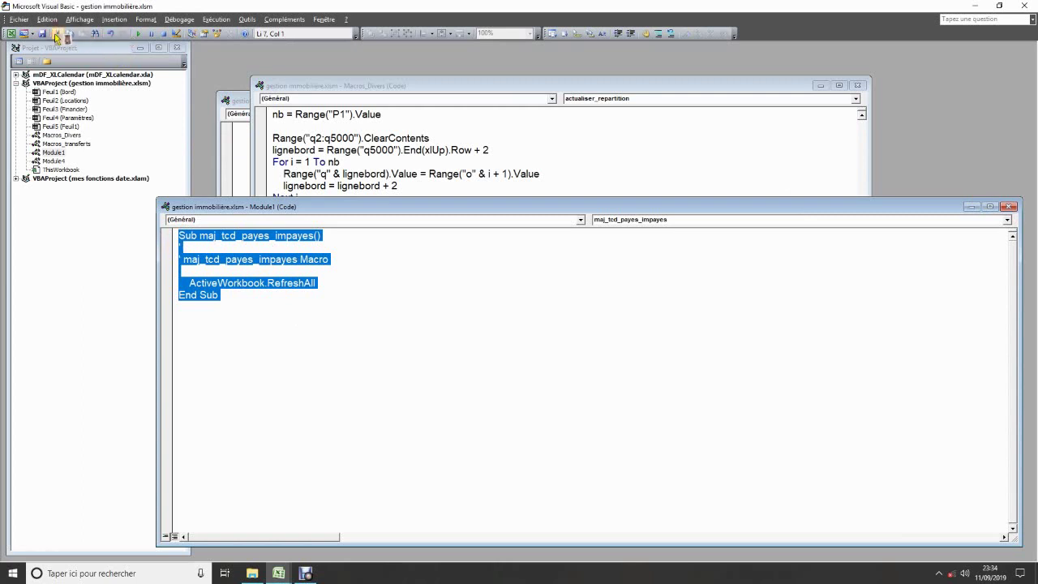
left_click(56, 34)
double_click(62, 135)
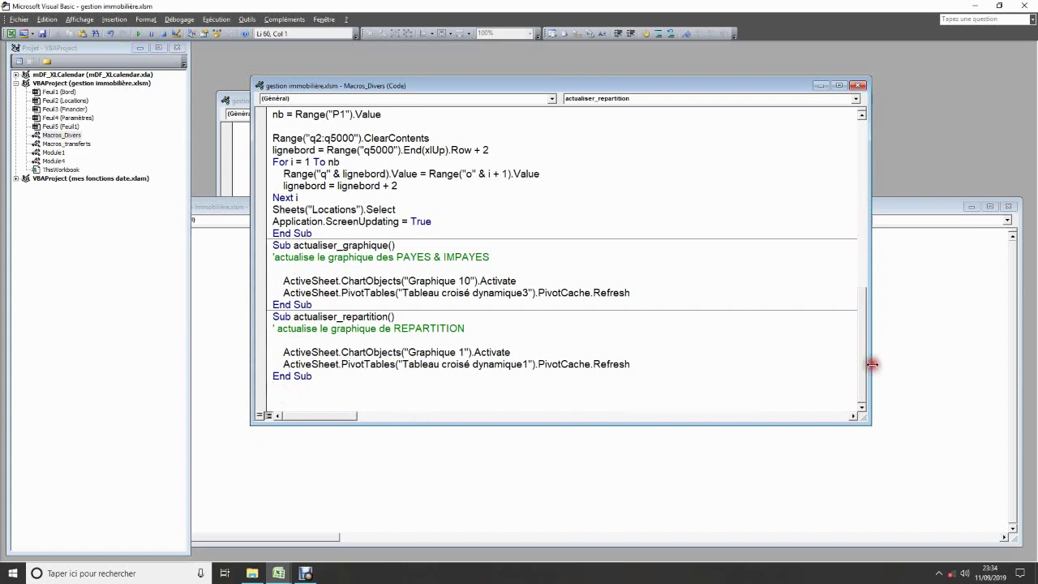
left_click(82, 33)
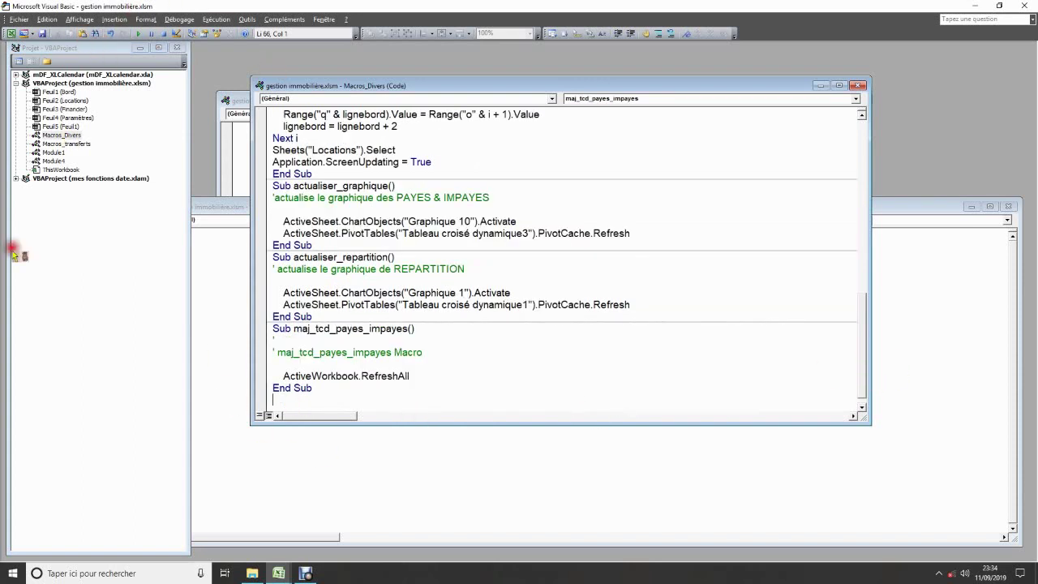
double_click(53, 152)
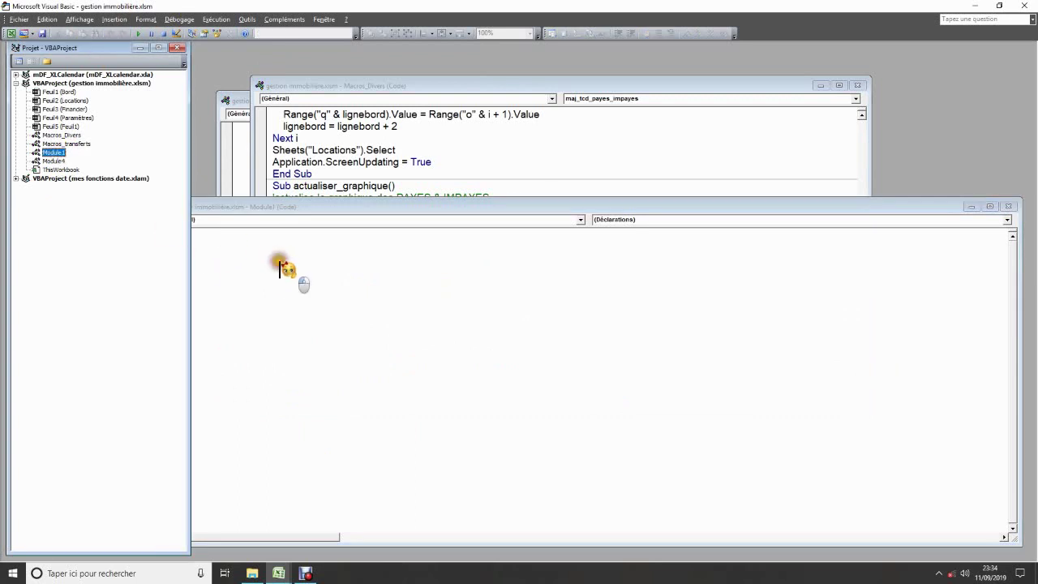
left_click(55, 153)
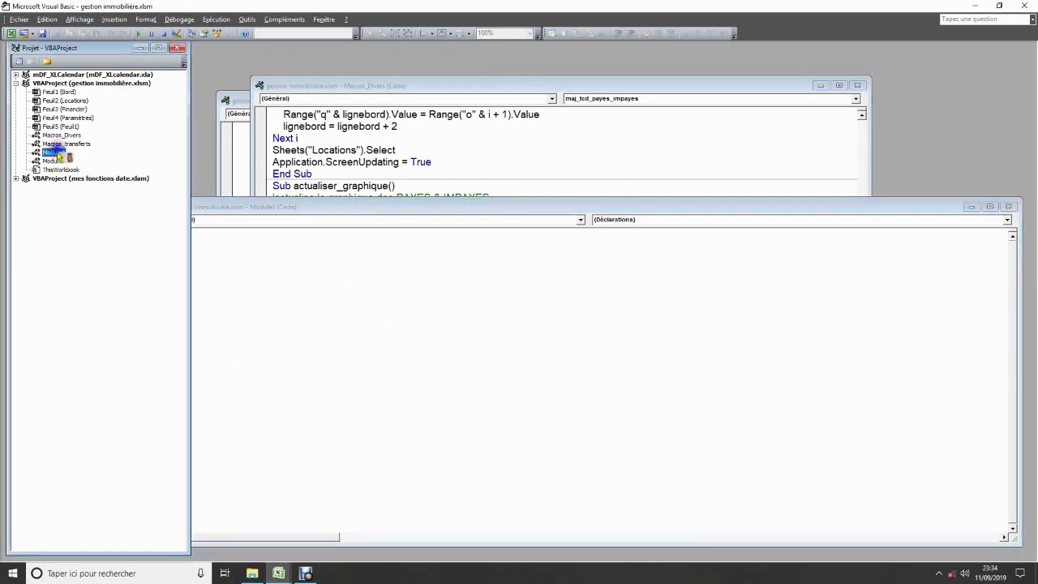
right_click(57, 152)
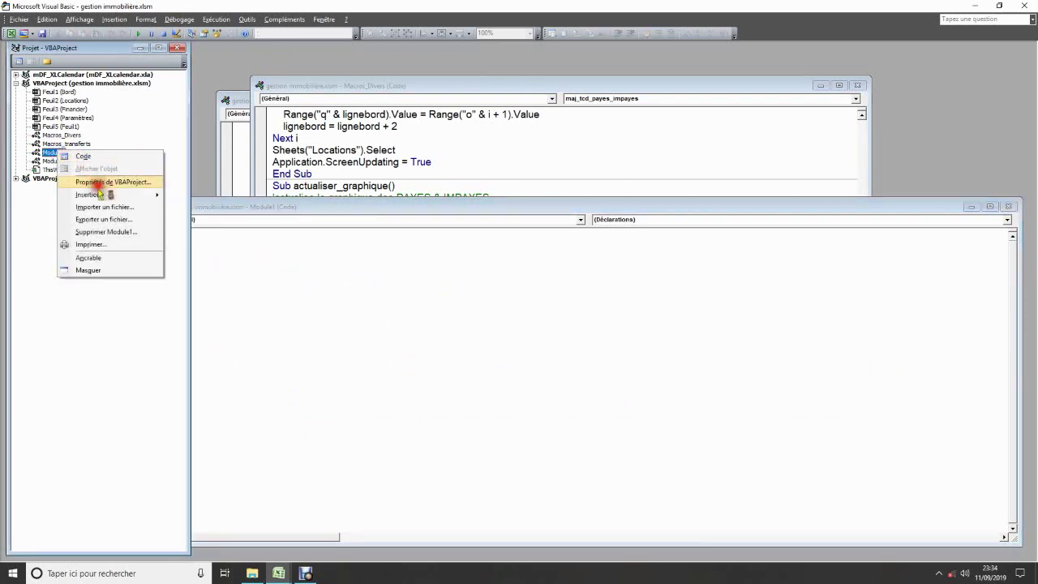
left_click(128, 232)
left_click(499, 323)
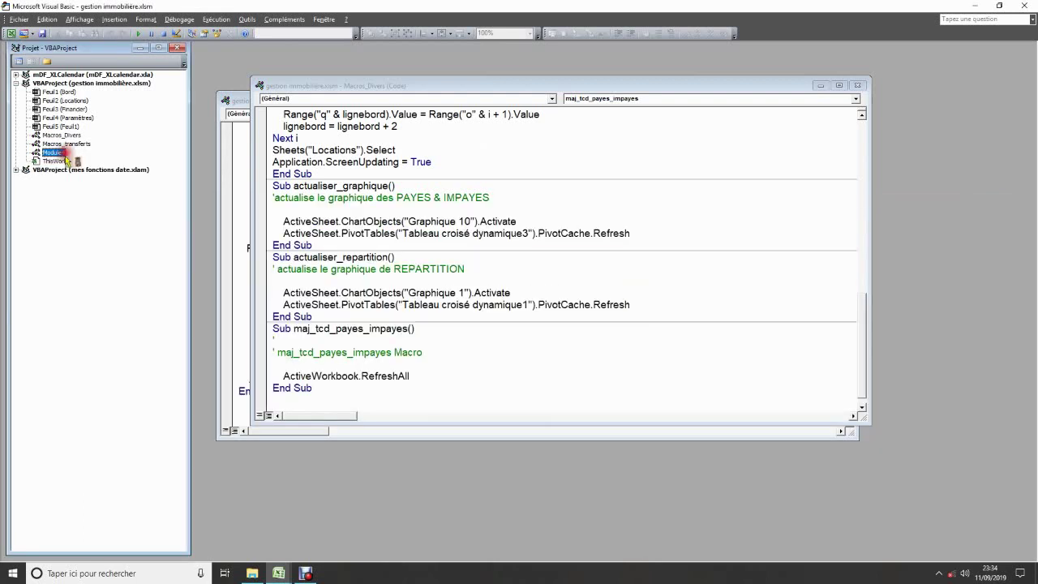
Step: Cut the maj_tcd_paiements procedure out of Module4 and paste it into Macros_Divers
left_click_drag(62, 160, 57, 156)
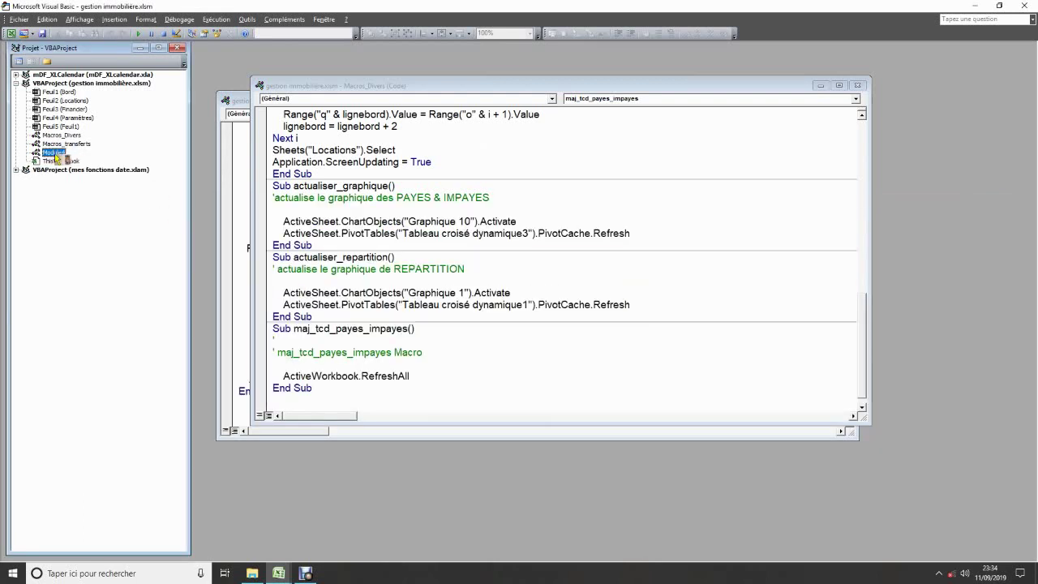
double_click(55, 153)
left_click_drag(126, 179, 174, 244)
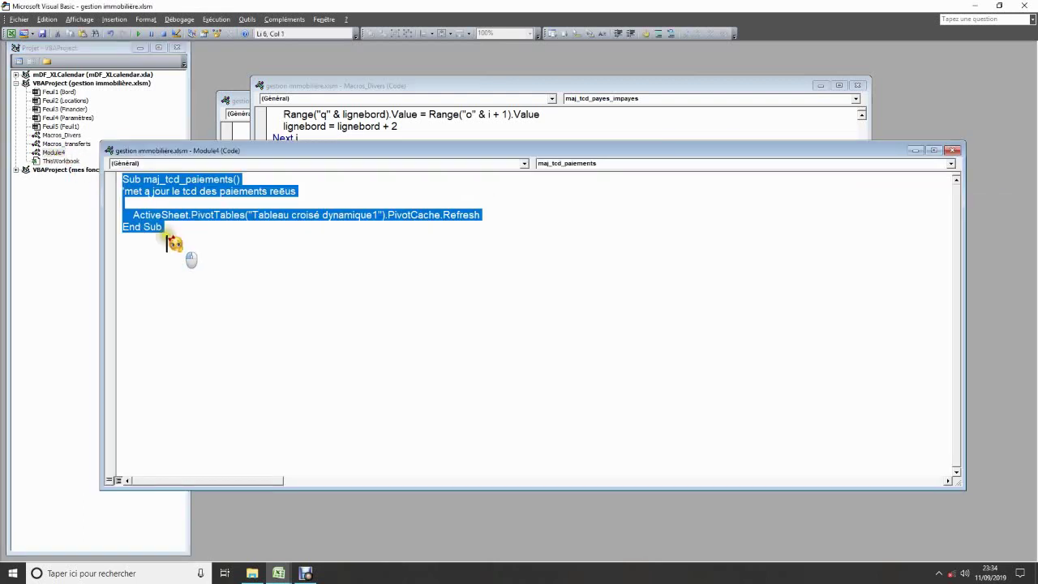
left_click(95, 34)
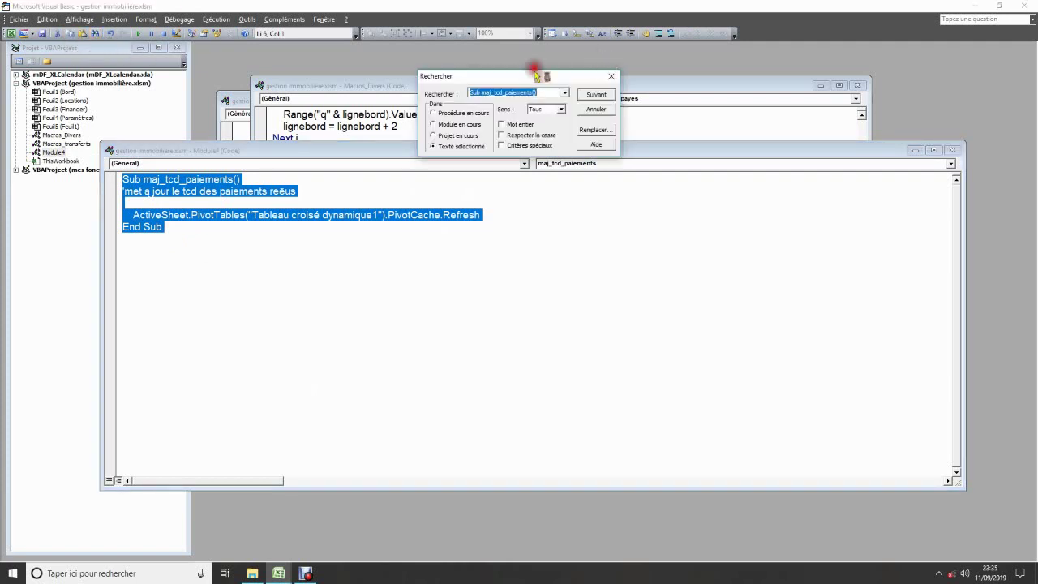
left_click(596, 109)
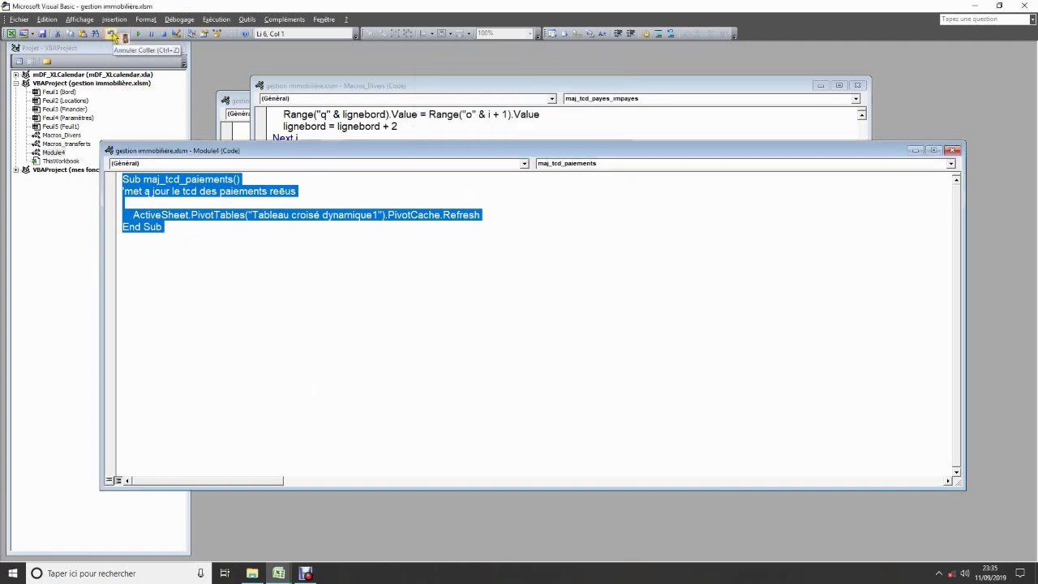
left_click(57, 34)
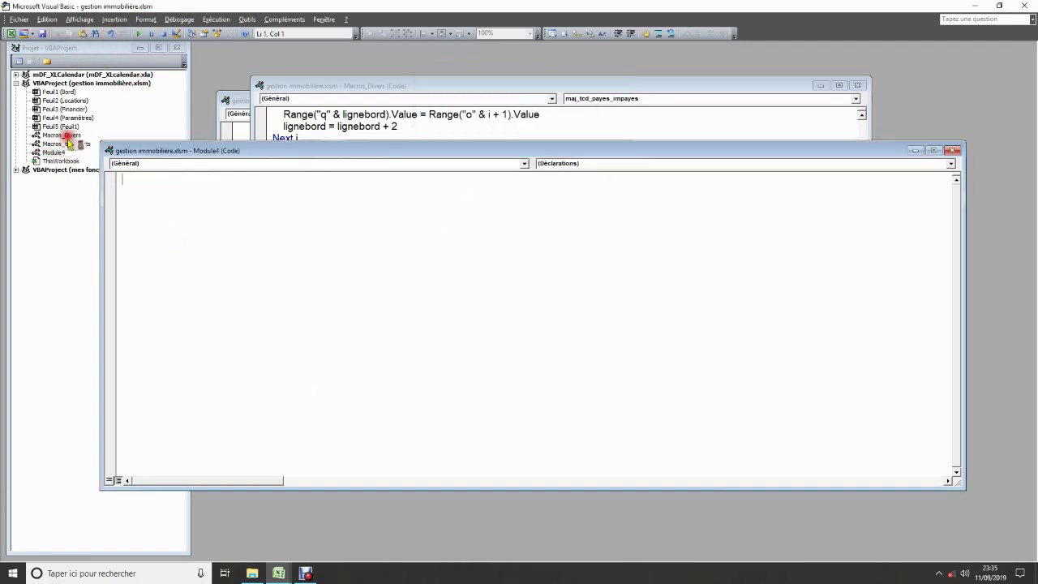
double_click(62, 134)
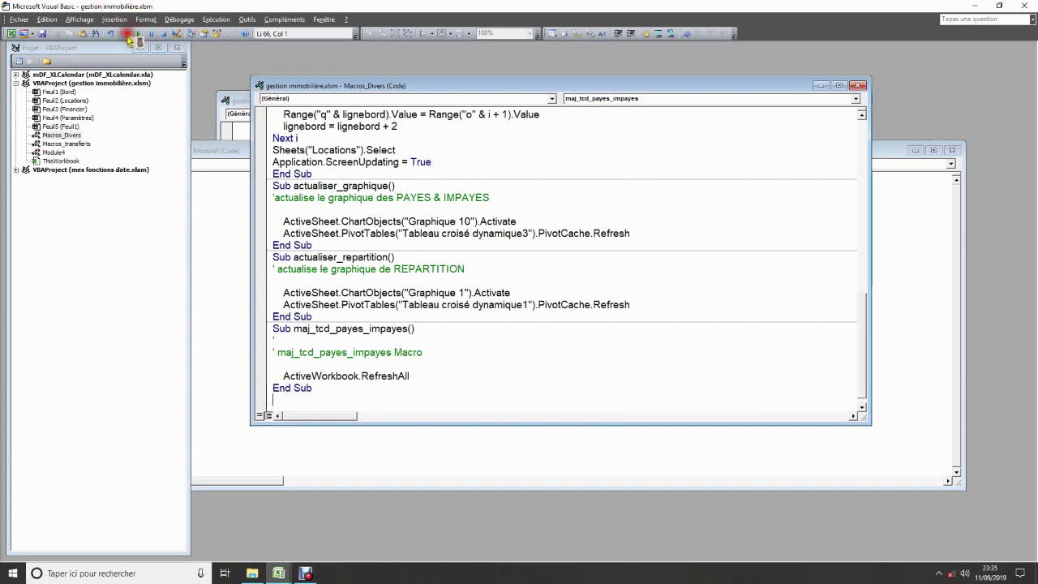
left_click(82, 34)
Step: Delete the empty Module4 from the project, answering Non to export
left_click(223, 324)
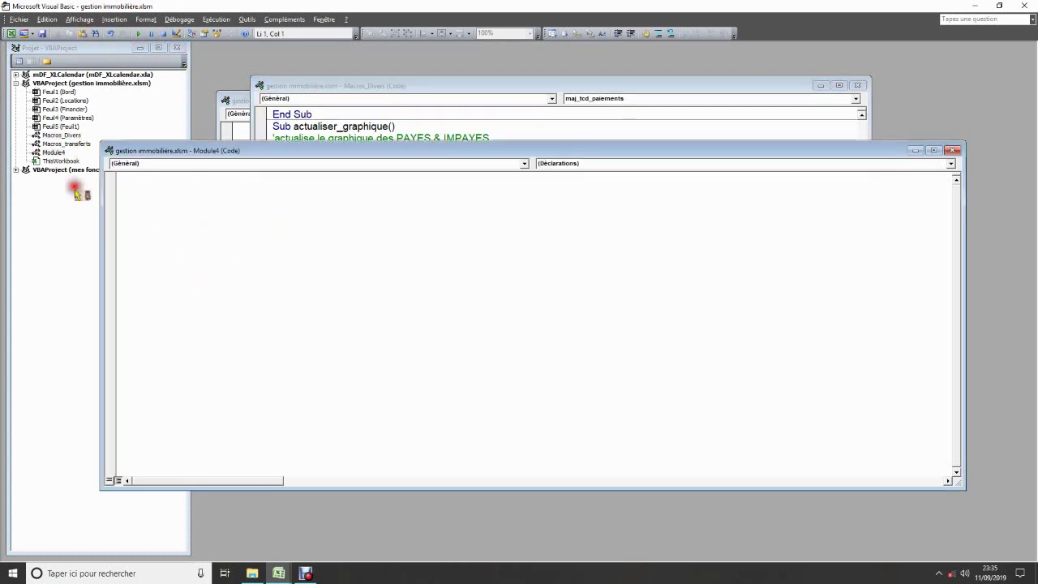
right_click(51, 152)
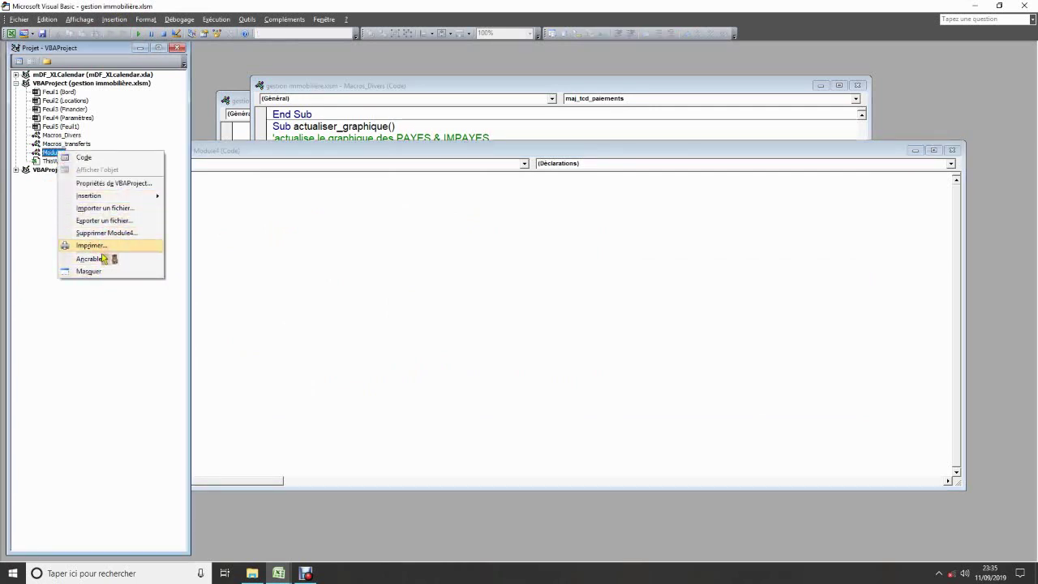
left_click(118, 233)
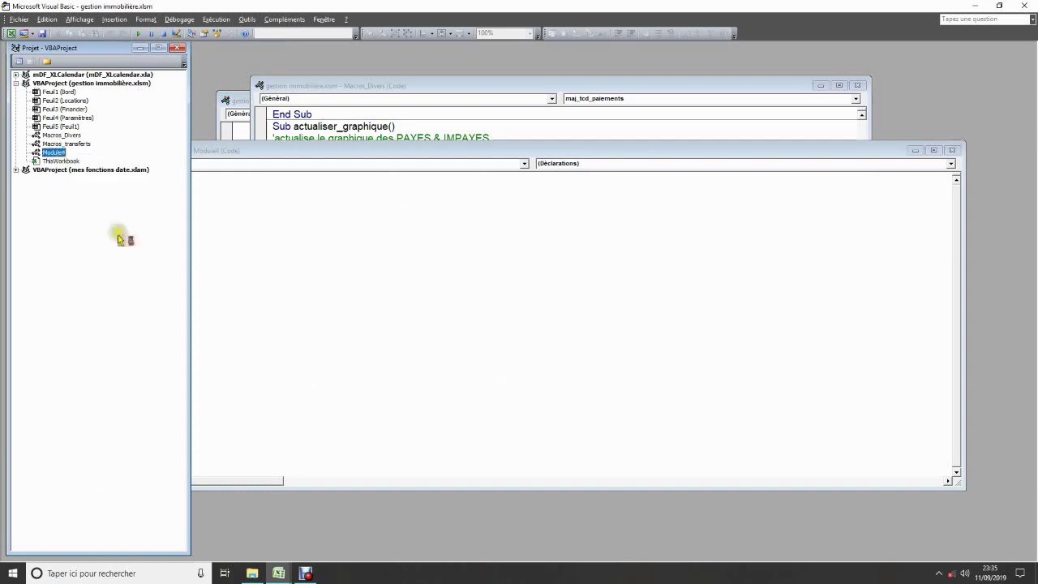
left_click(495, 323)
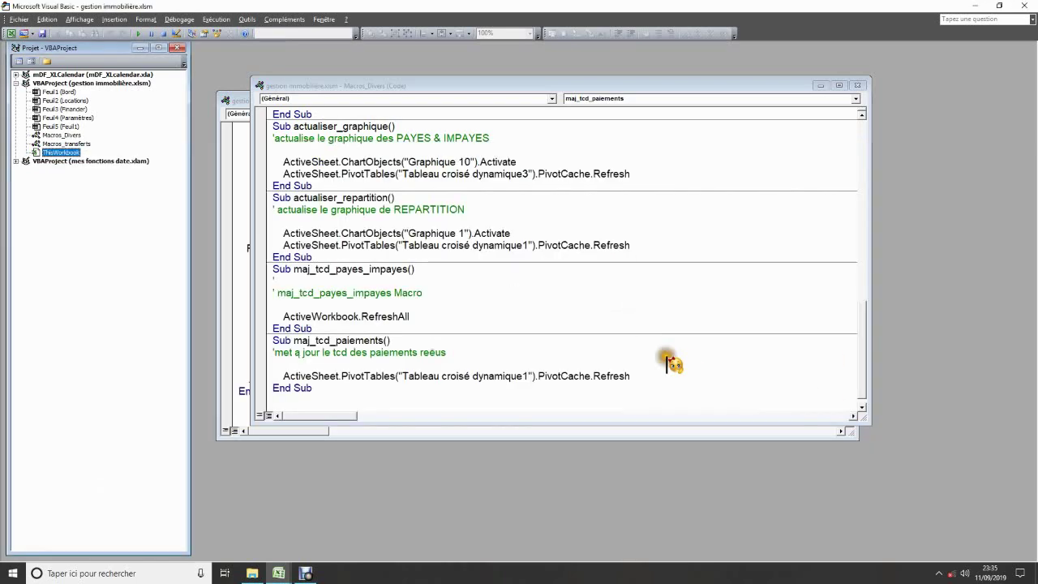
Step: Draw a small smiley face shape beside the LOCATAIRES pivot table near AF5
left_click(12, 34)
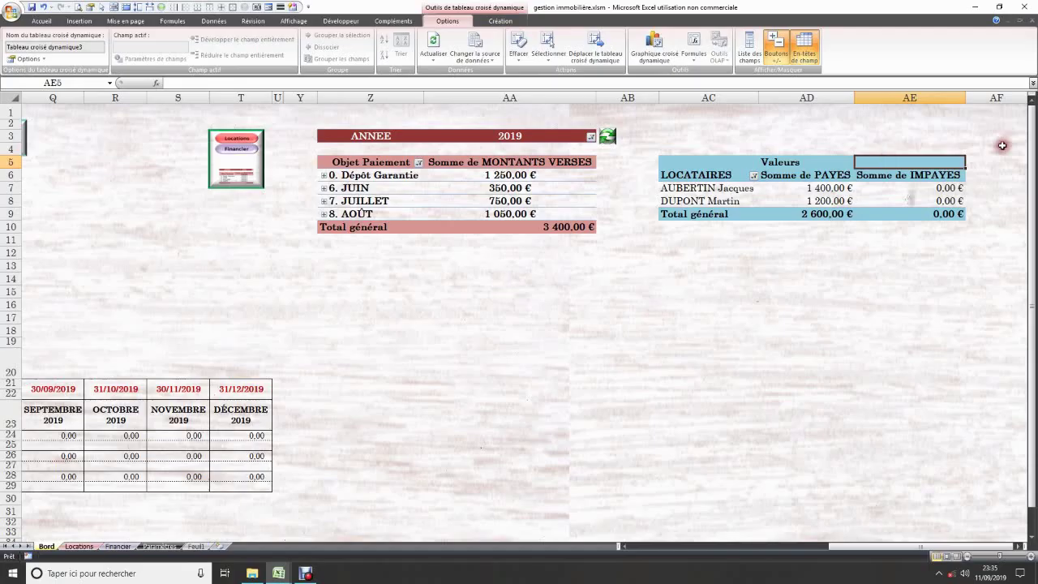
left_click(980, 163)
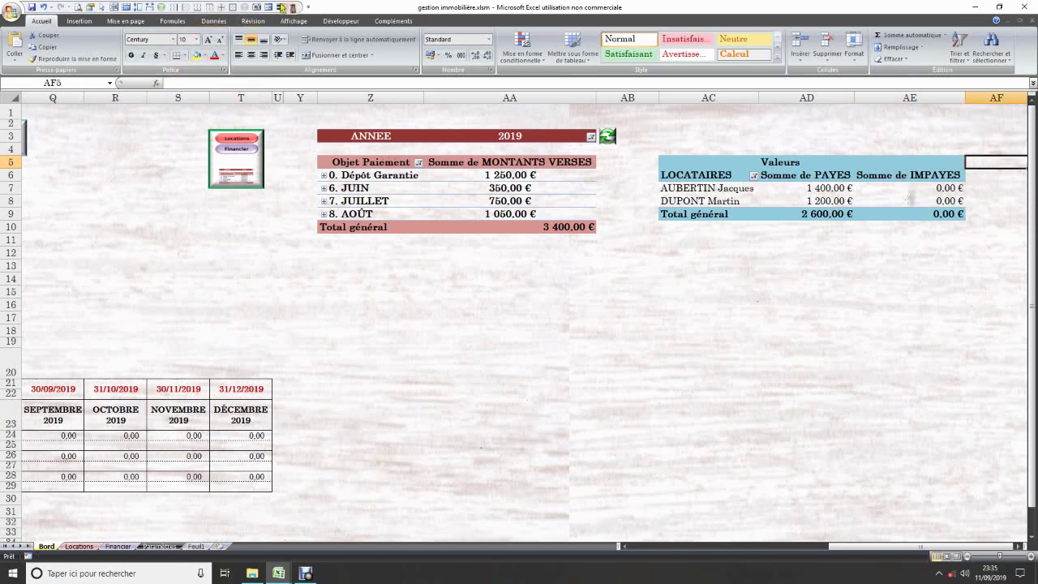
left_click(79, 21)
left_click(130, 47)
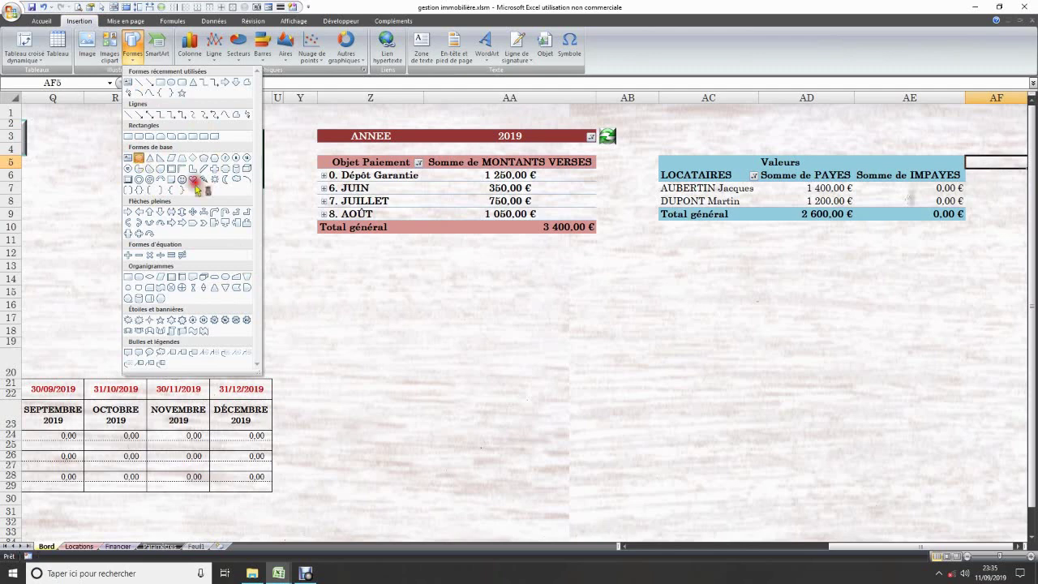
left_click(139, 159)
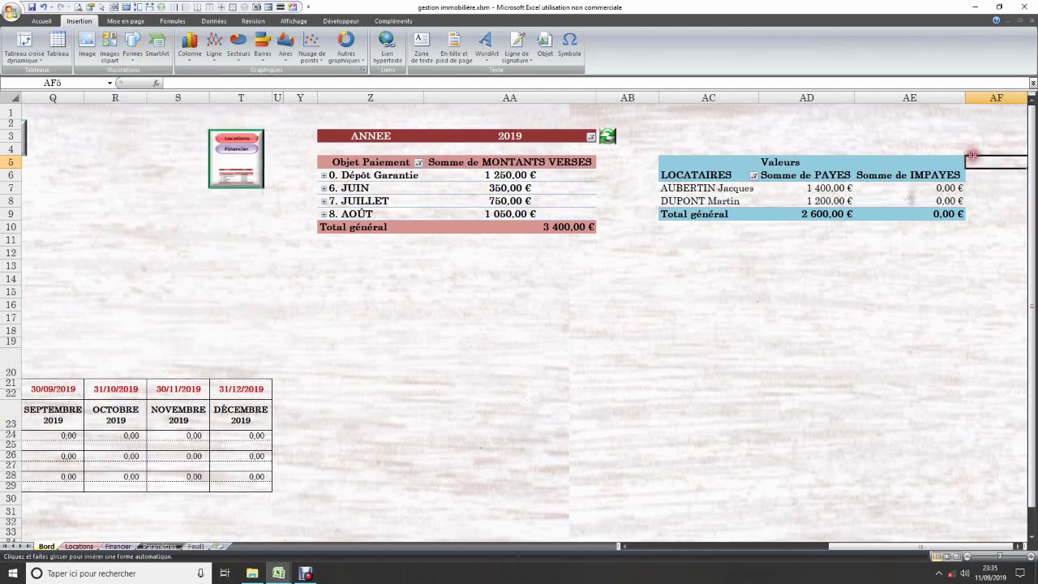
left_click(130, 48)
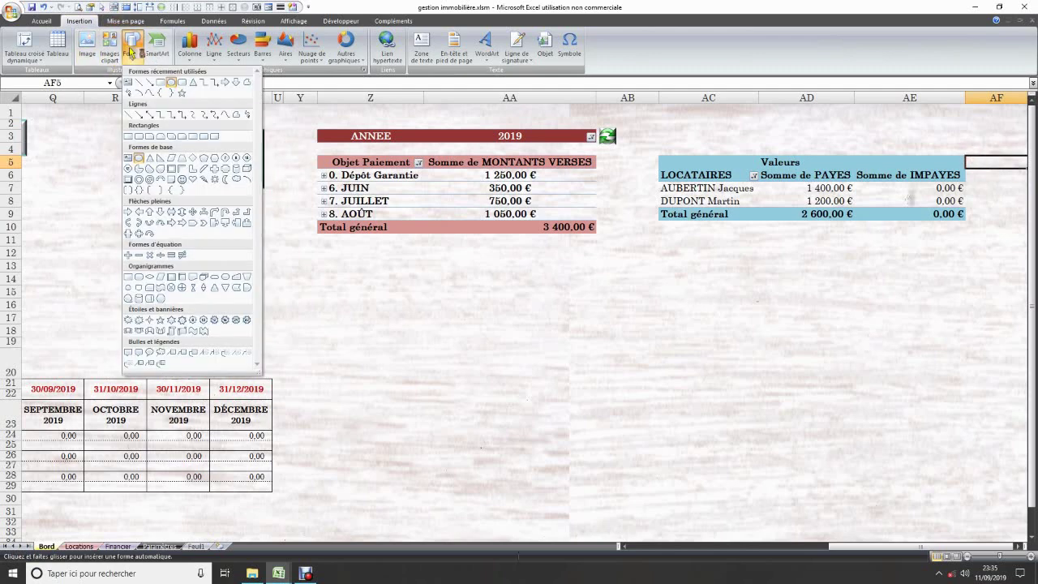
left_click(184, 182)
left_click_drag(979, 166, 997, 179)
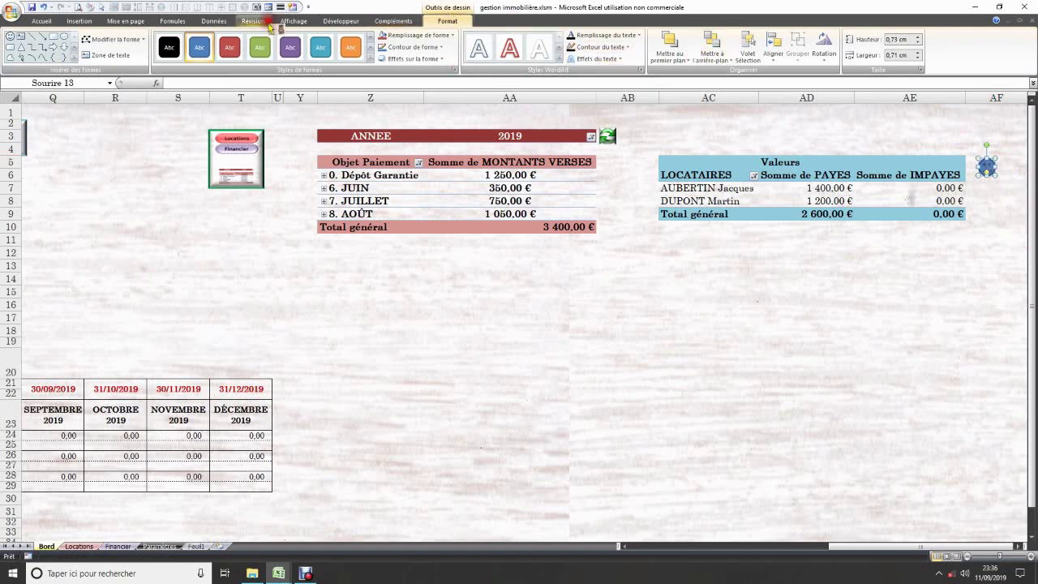
Step: Give the smiley a 12 pt top bevel in the 3D format settings
left_click(413, 58)
mouse_move(421, 197)
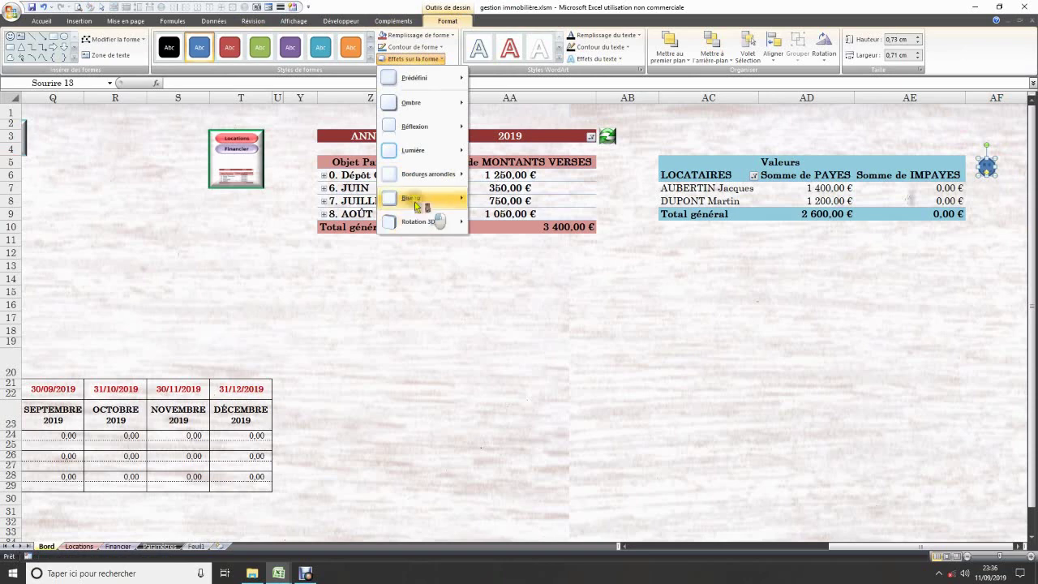
left_click(519, 357)
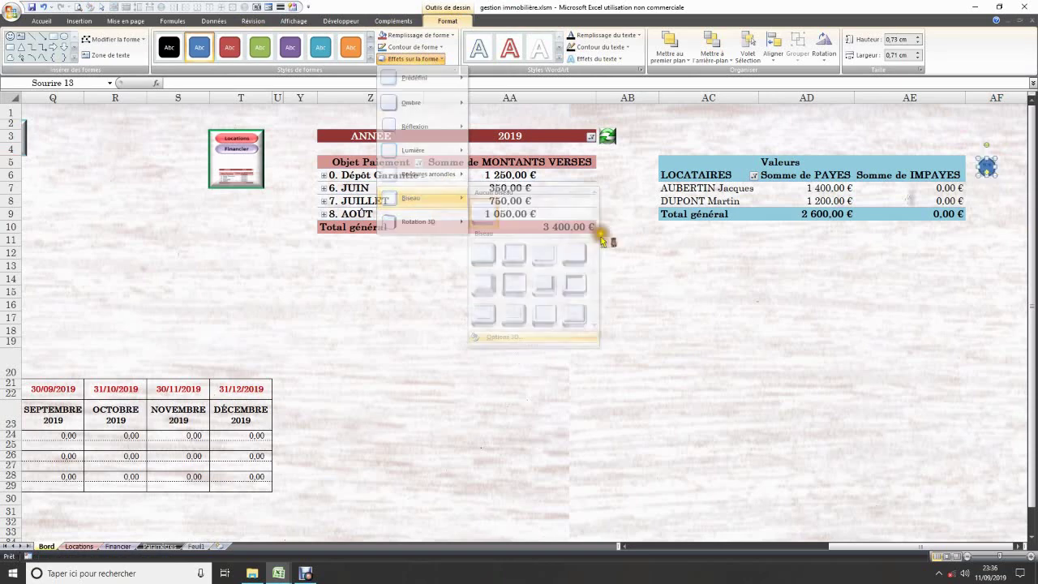
left_click(685, 197)
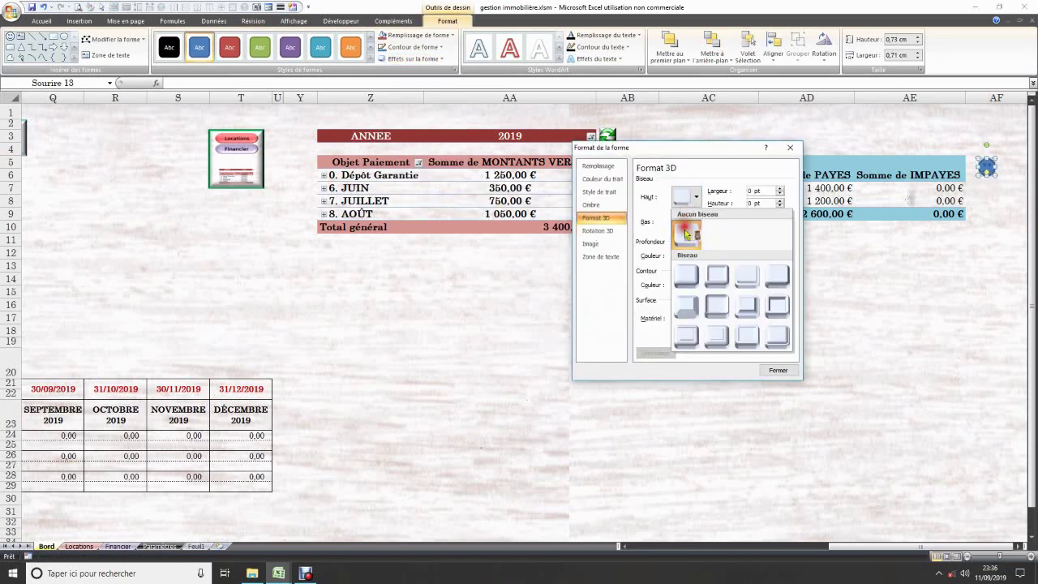
left_click(687, 278)
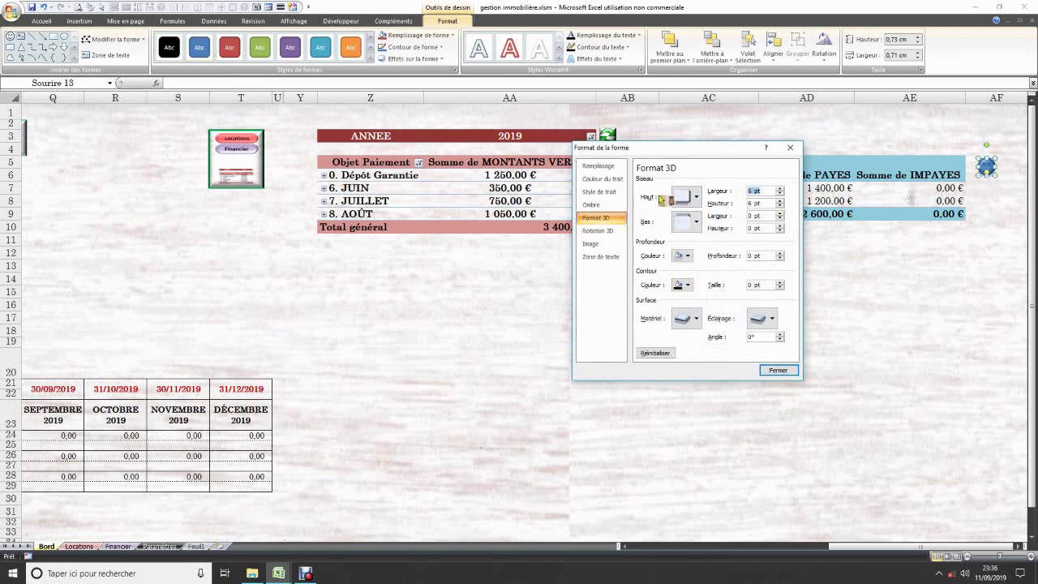
double_click(761, 203)
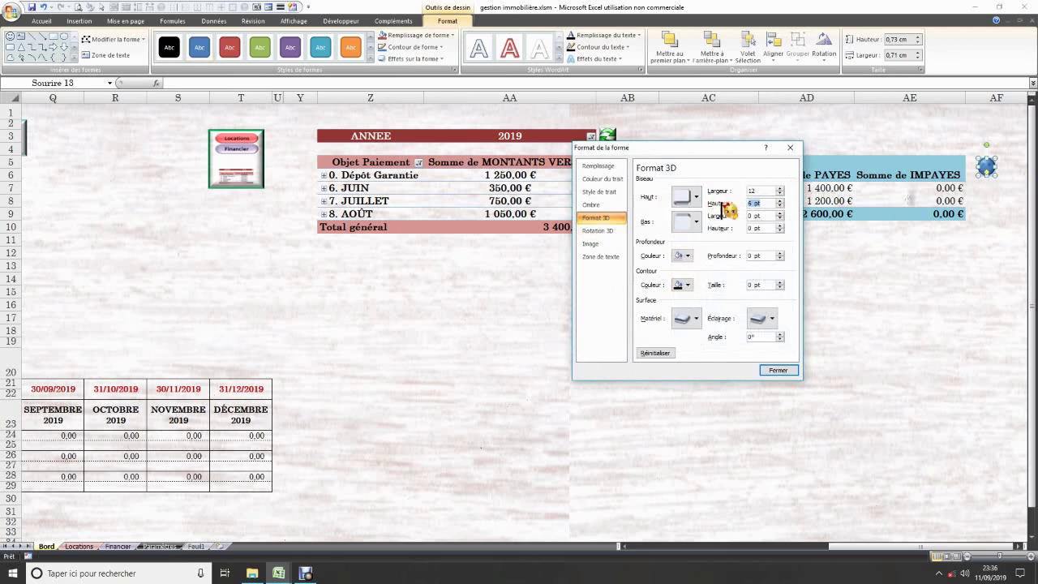
type("12")
left_click(779, 369)
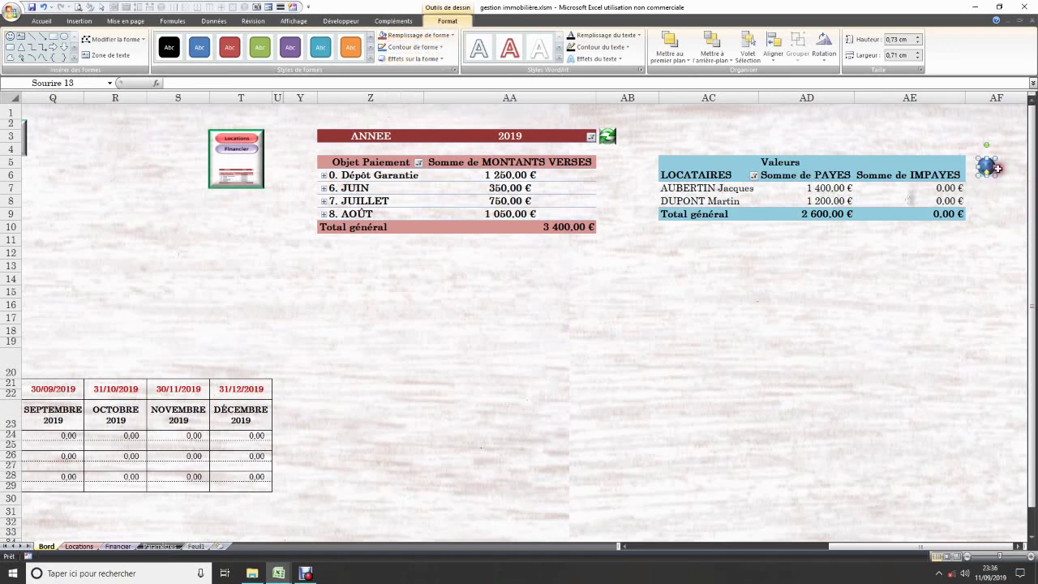
Step: Change the smiley's shape fill to a new colour
left_click(403, 35)
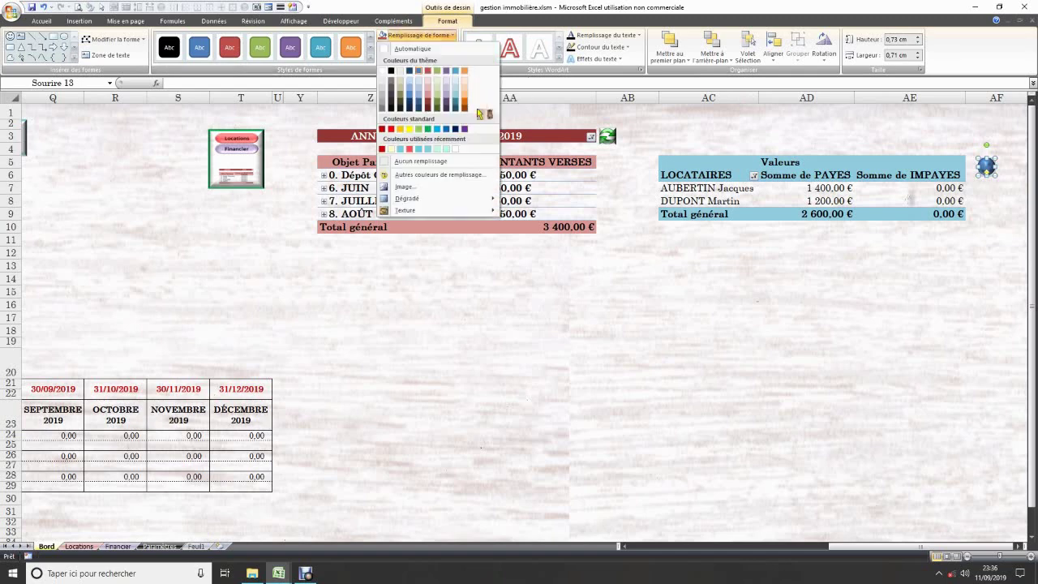
left_click(437, 151)
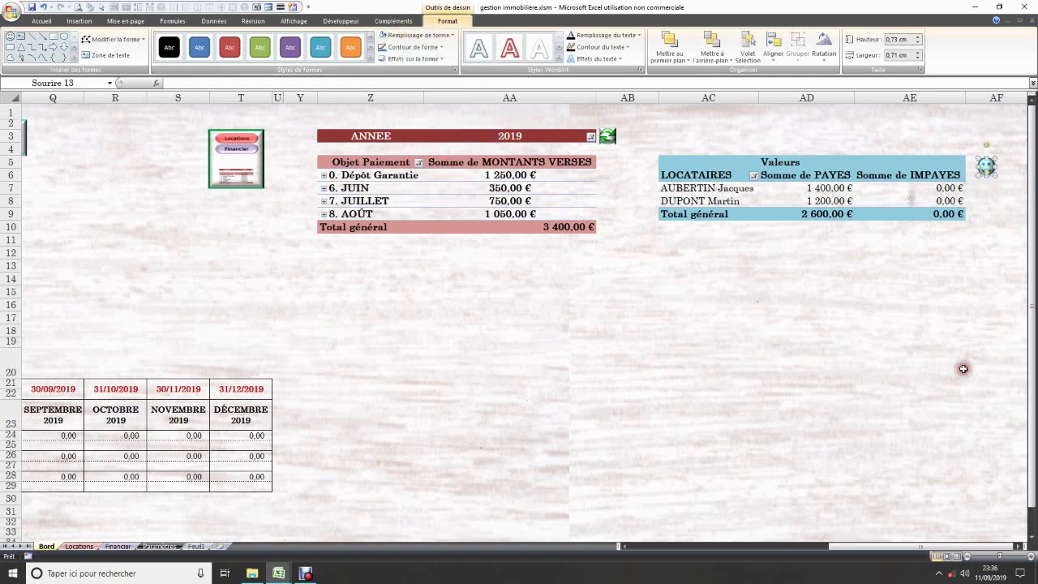
left_click(981, 222)
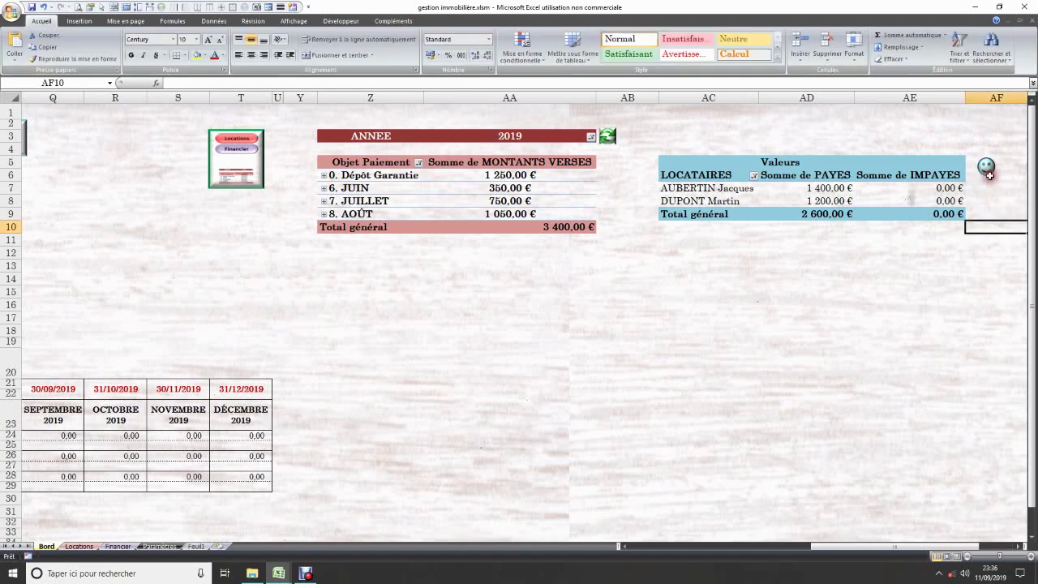
left_click(987, 167)
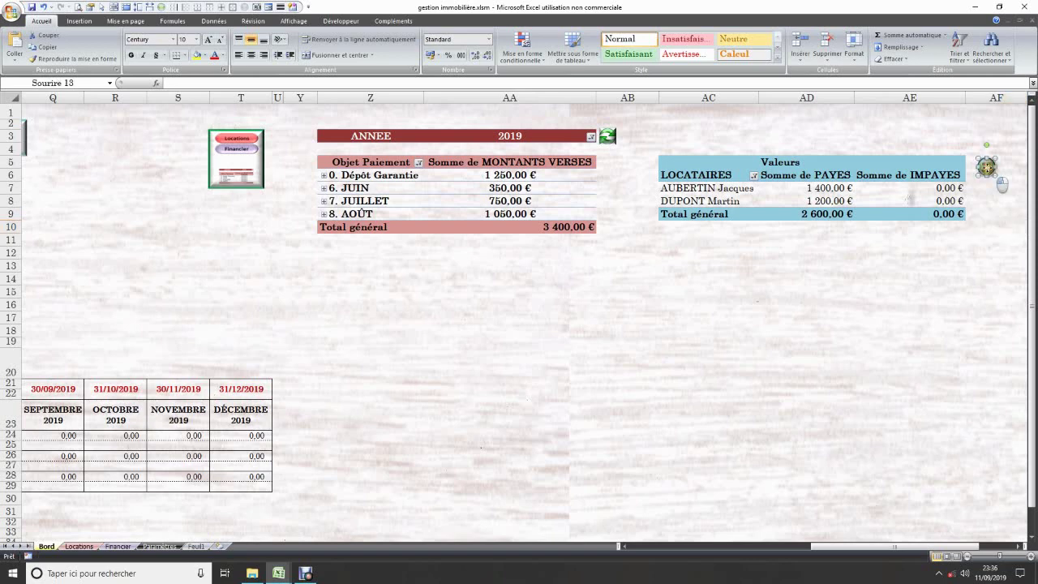
left_click(995, 265)
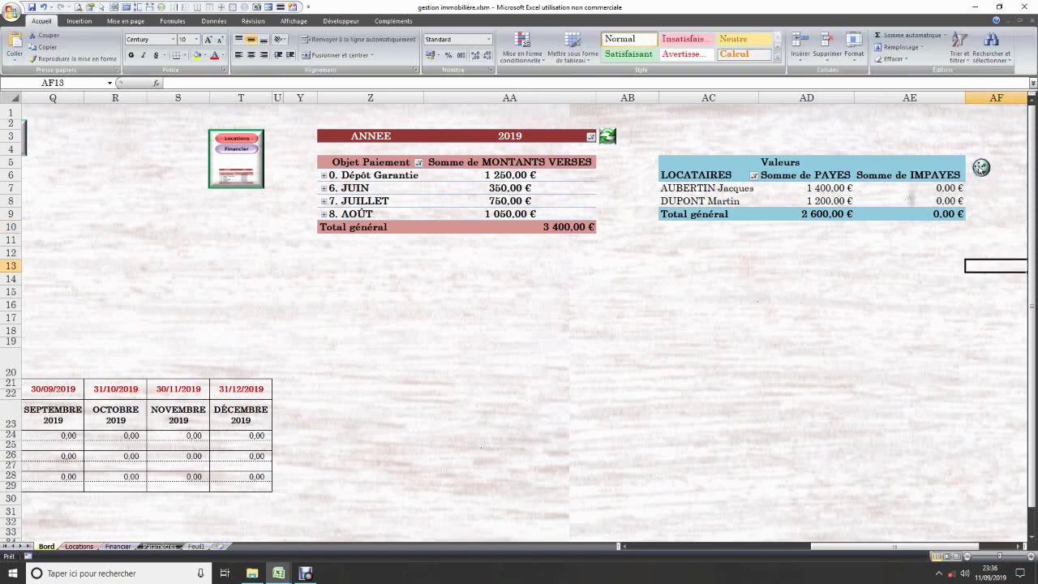
Step: Assign the transfert_financier macro from this workbook to the smiley face
right_click(982, 169)
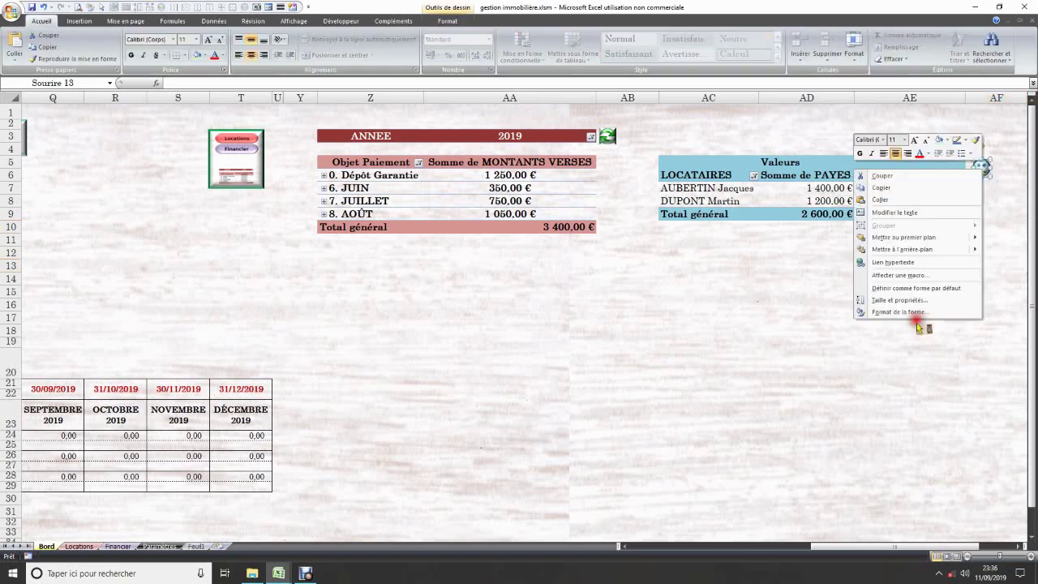
left_click(922, 276)
left_click(360, 261)
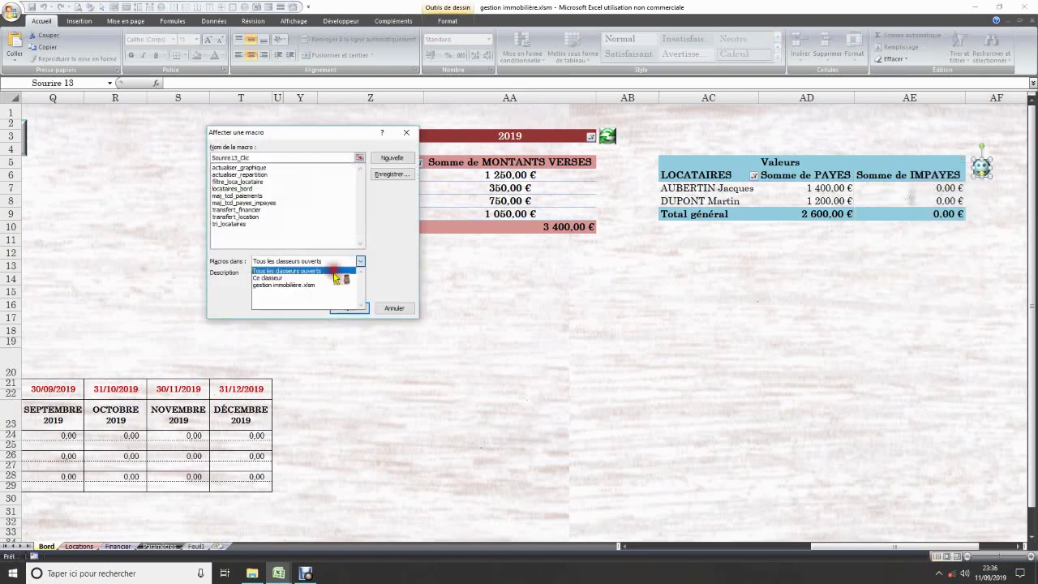
left_click(334, 278)
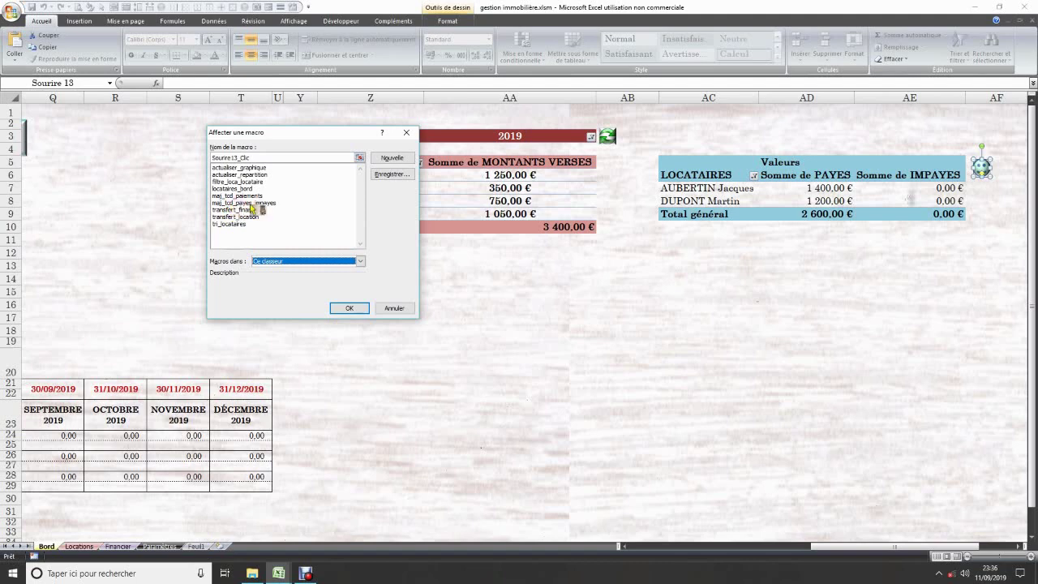
left_click(261, 209)
left_click(345, 305)
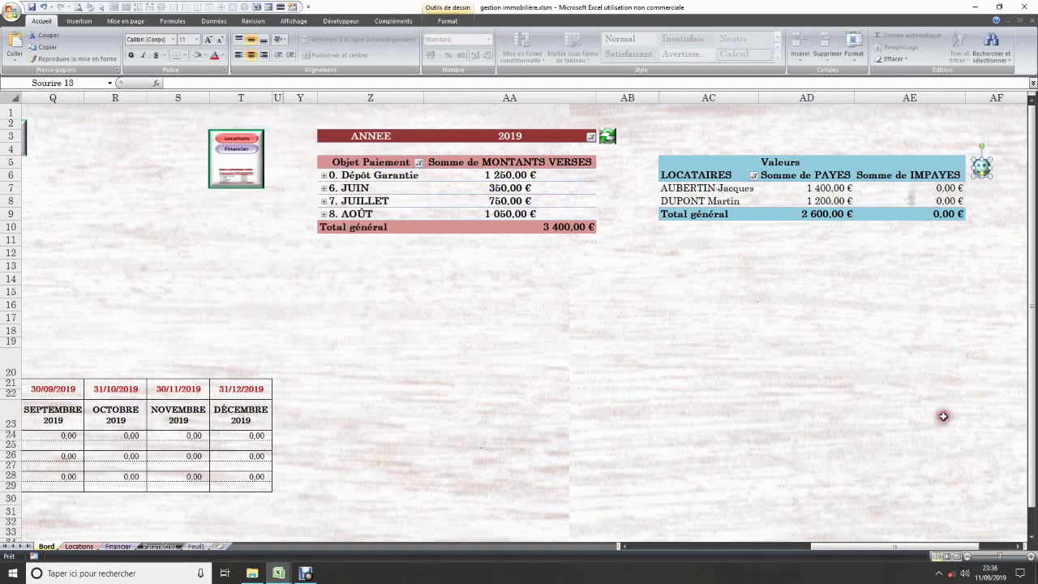
left_click(851, 362)
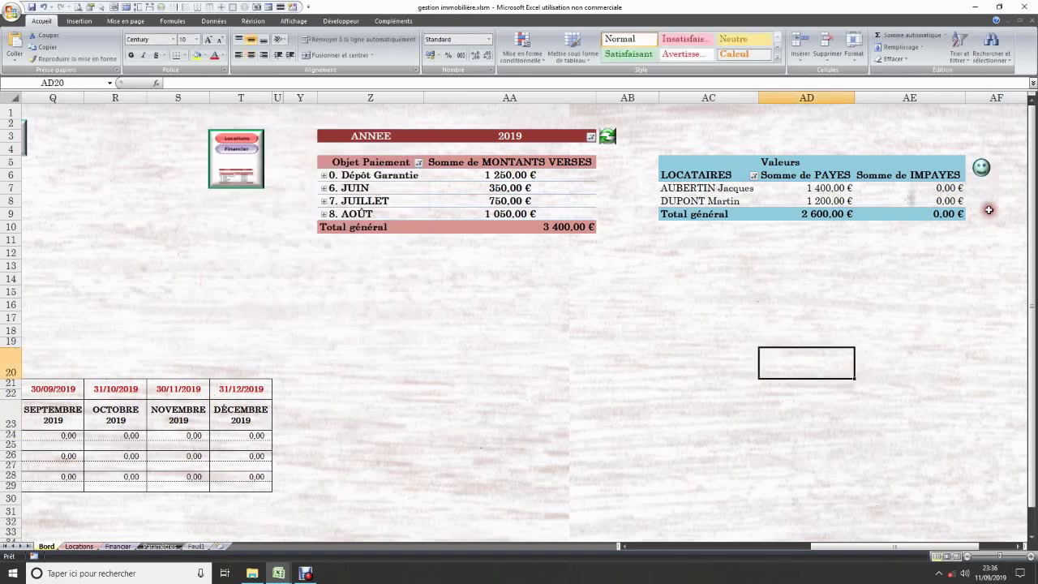
Step: Test the smiley's macro, then re-tick the third tenant in the LOCATAIRES filter for 3 400 € paid
left_click(981, 168)
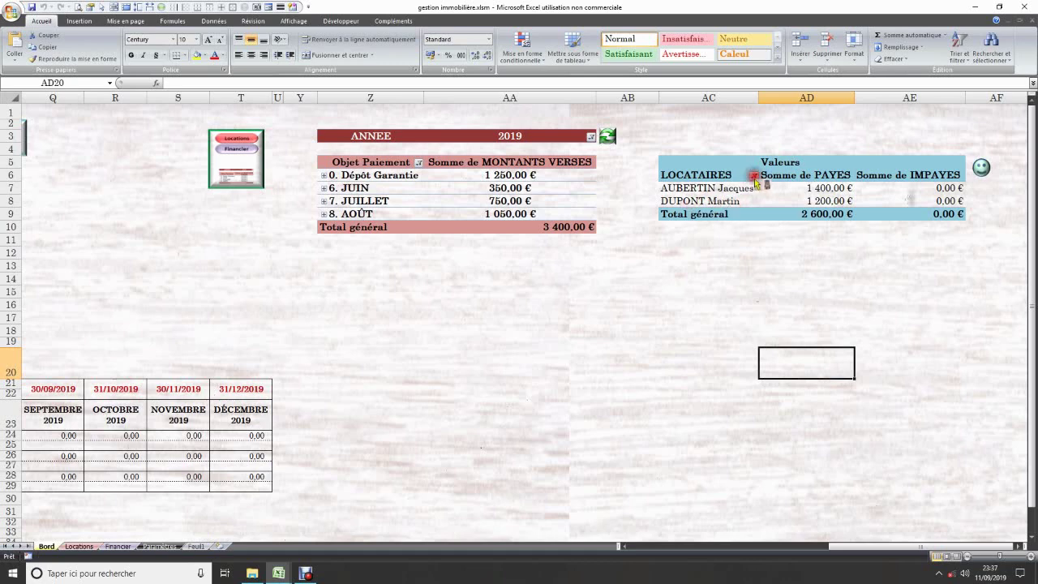
left_click(754, 176)
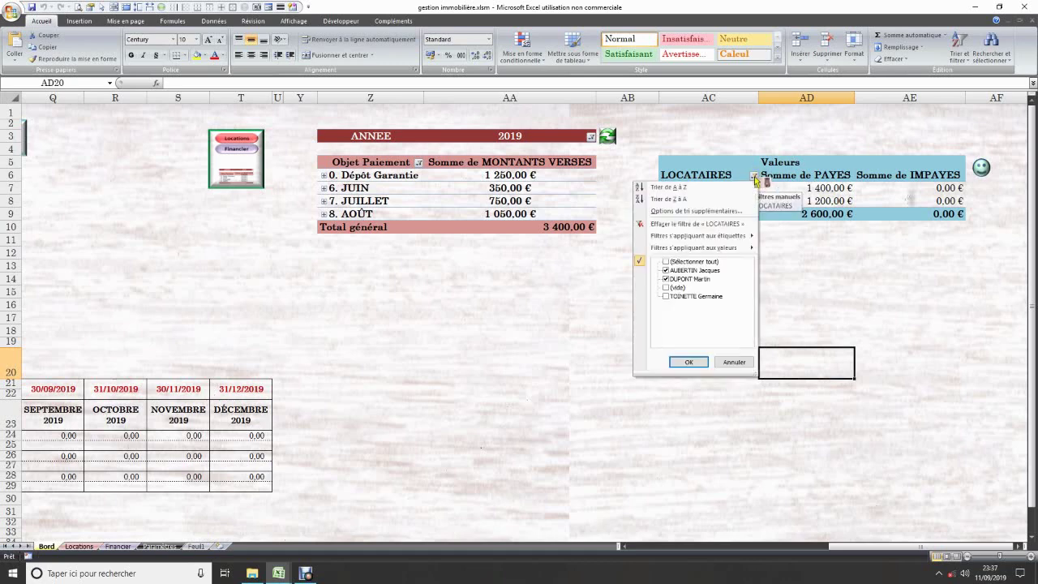
left_click(666, 296)
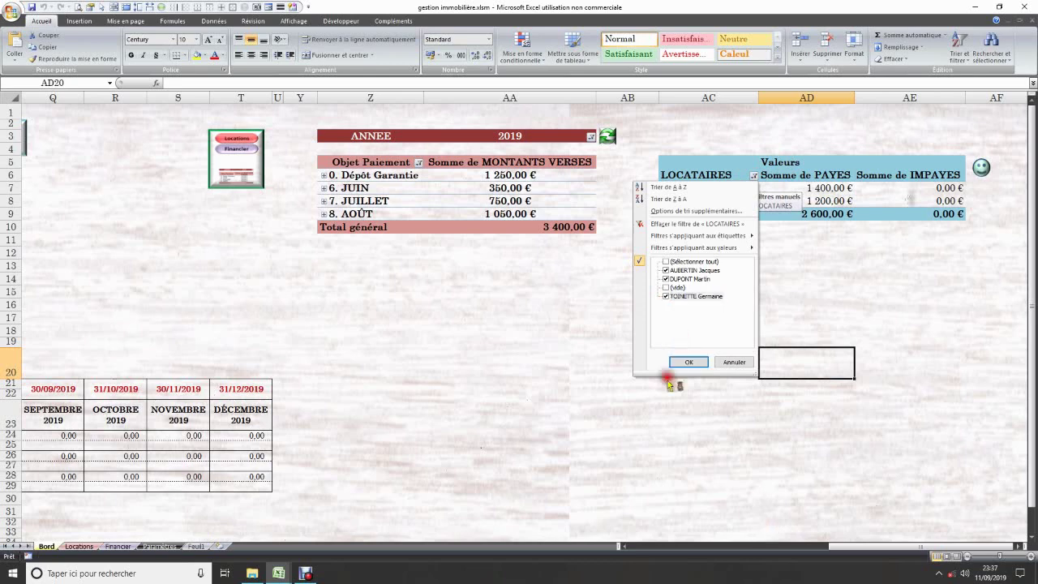
left_click(690, 363)
left_click(689, 362)
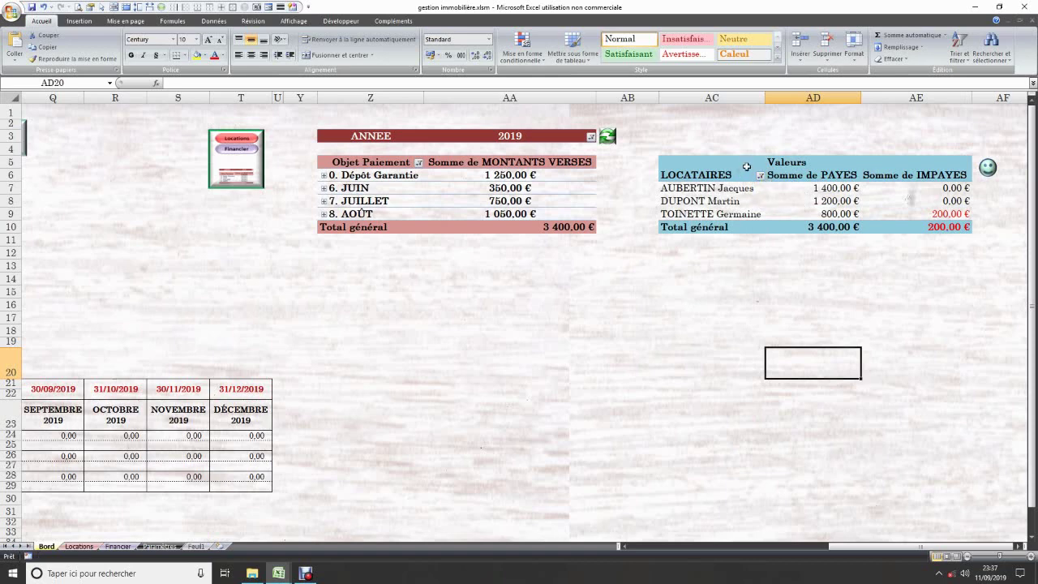
left_click(746, 166)
left_click(516, 10)
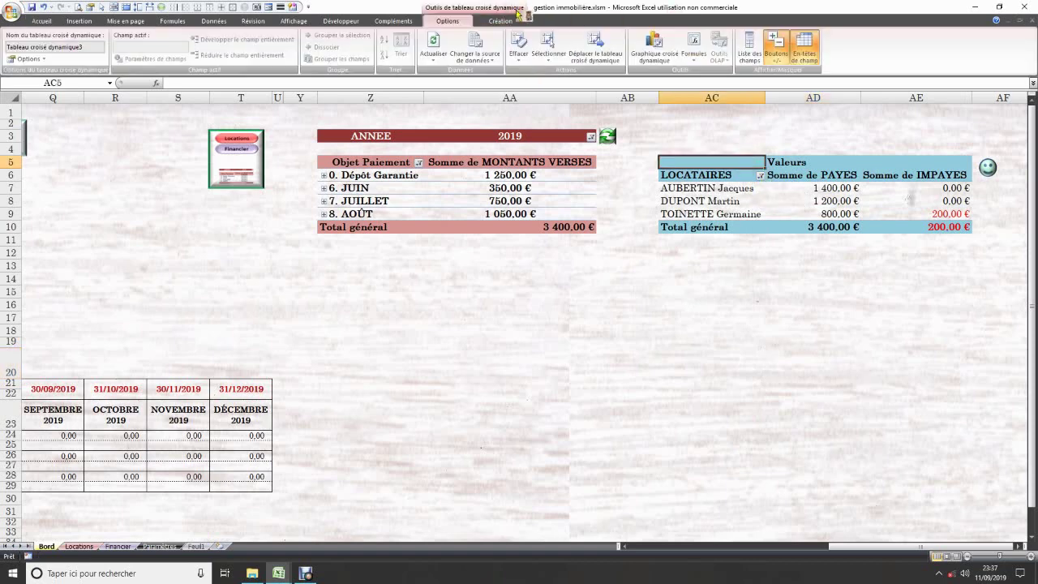
Step: Check the pivot table's data source and keep the existing range
left_click(474, 44)
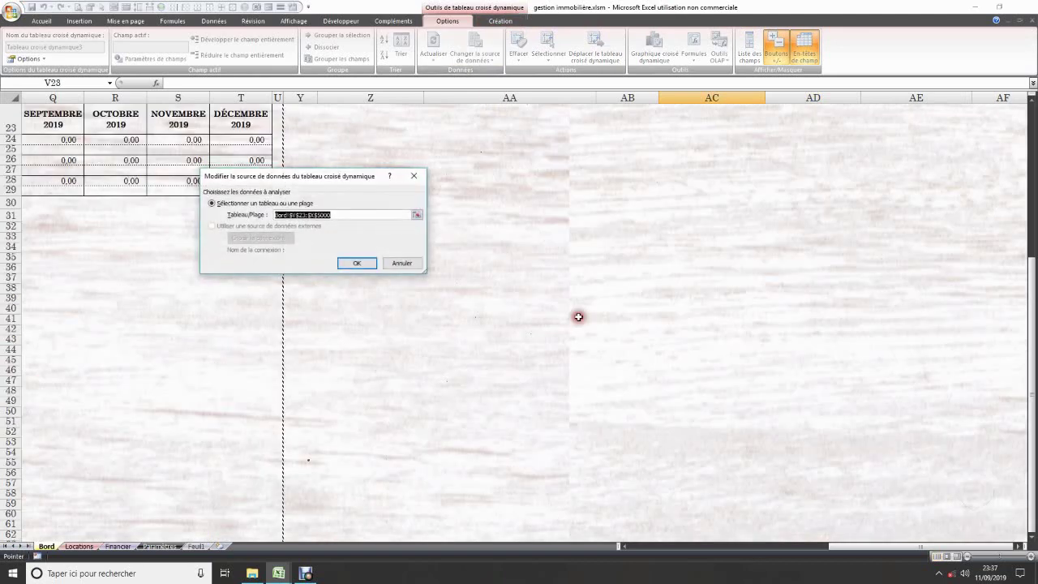
left_click(357, 264)
left_click(357, 264)
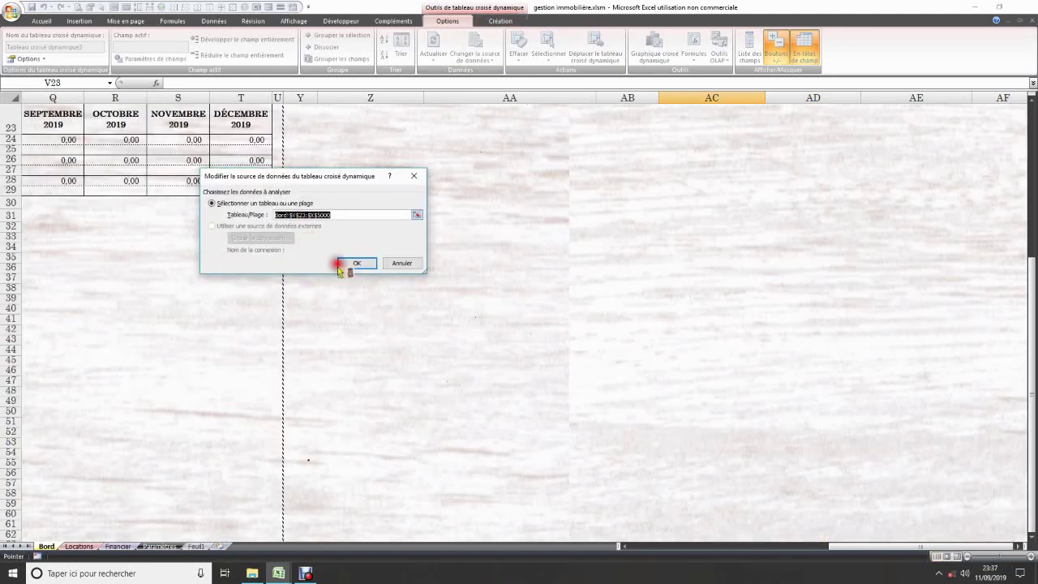
left_click(487, 318)
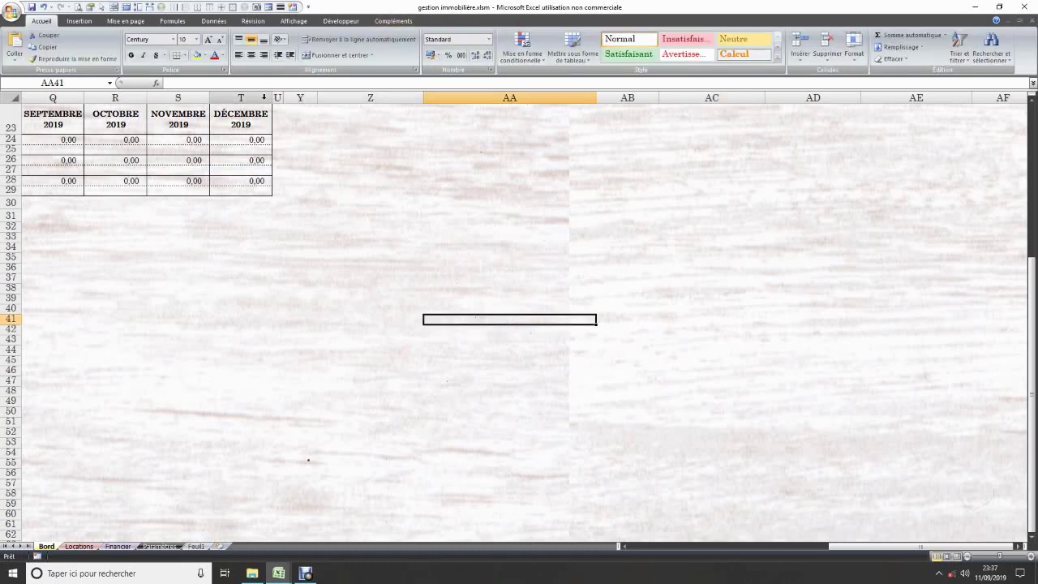
Step: Unhide columns V to X by selecting columns U to Y
left_click_drag(277, 98, 302, 98)
right_click(302, 98)
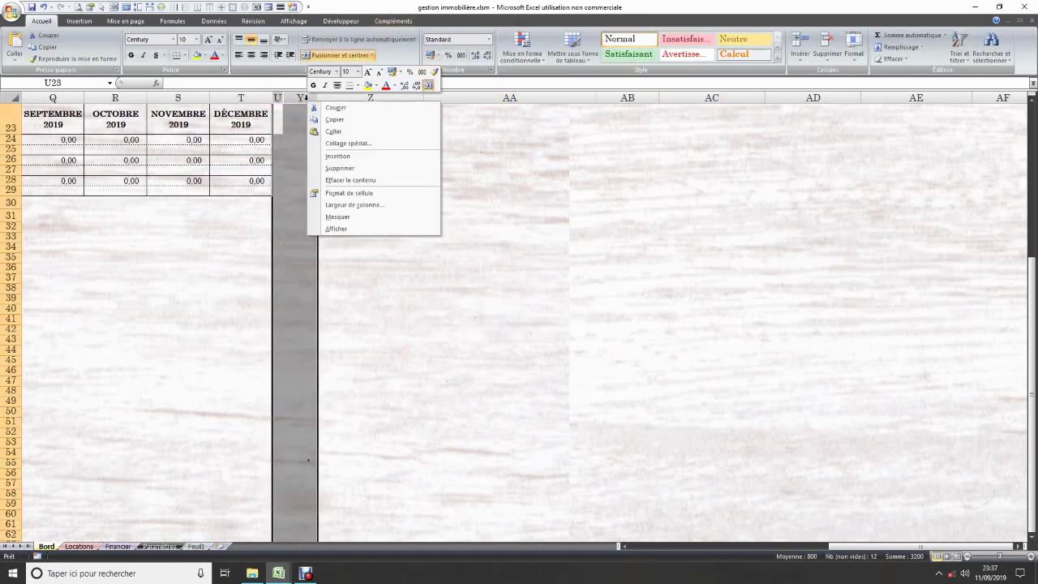
left_click(347, 217)
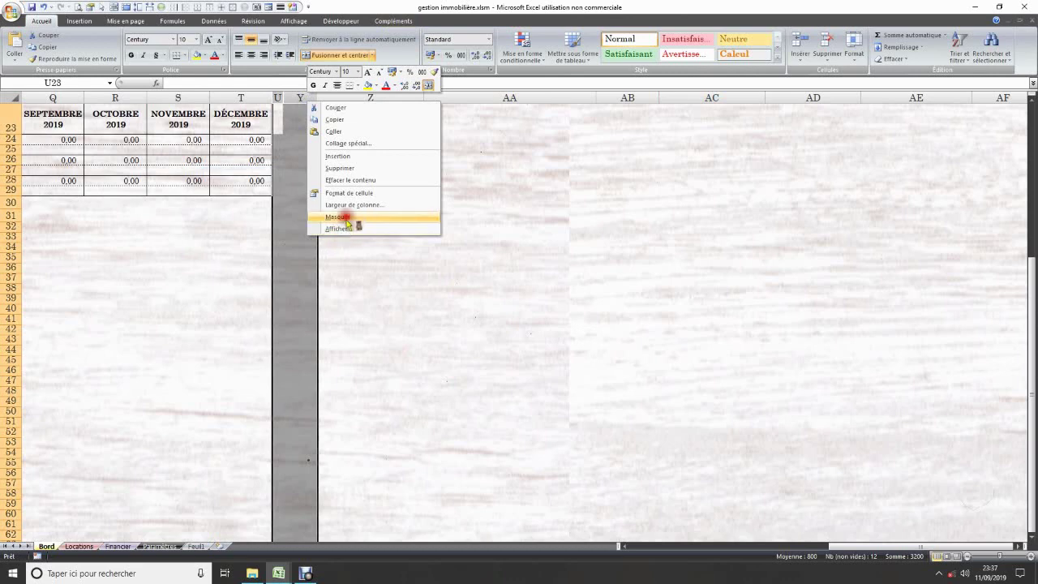
left_click(340, 229)
left_click_drag(467, 300, 536, 299)
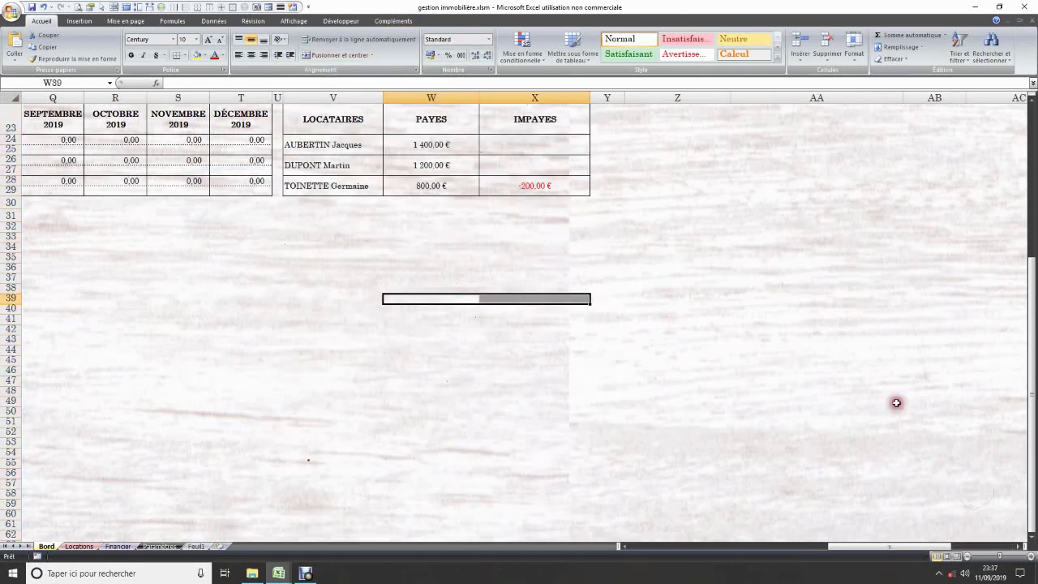
scroll(896, 403, "up", 7)
Step: Reconfirm the LOCATAIRES pivot's data source as Bord!$V$23:$X$5000
left_click(1003, 162)
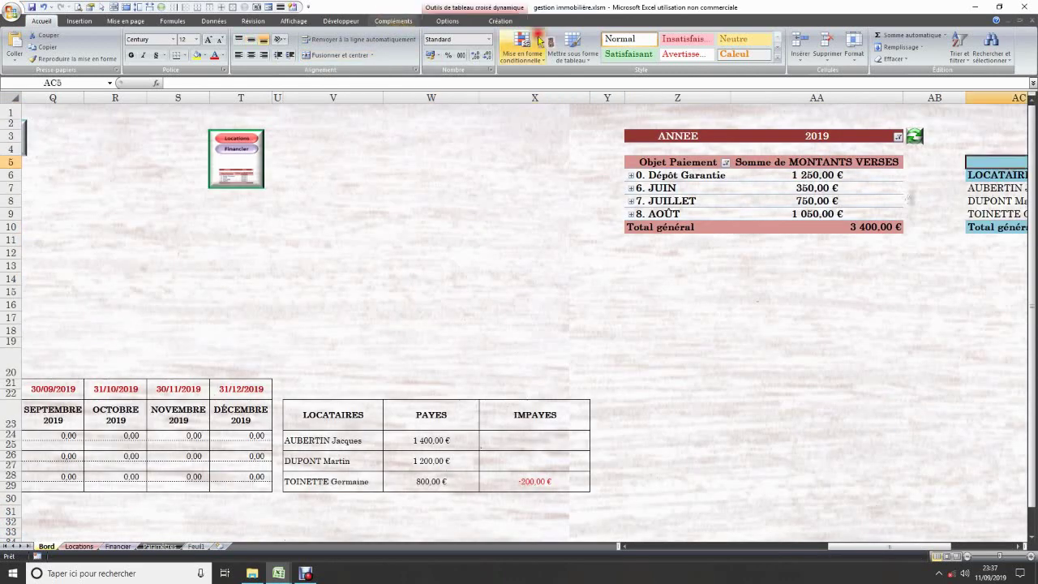
left_click(511, 10)
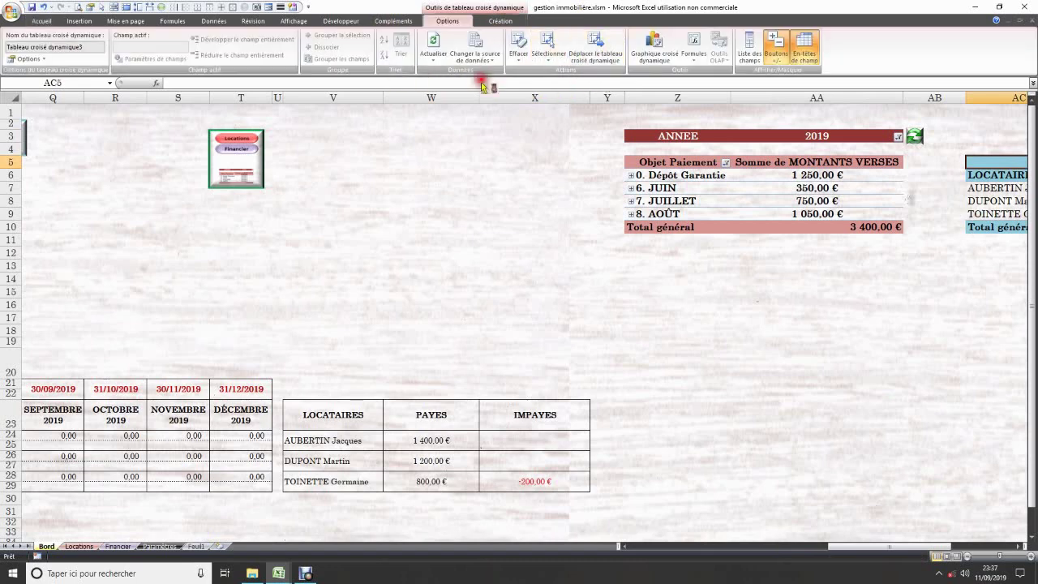
left_click(475, 45)
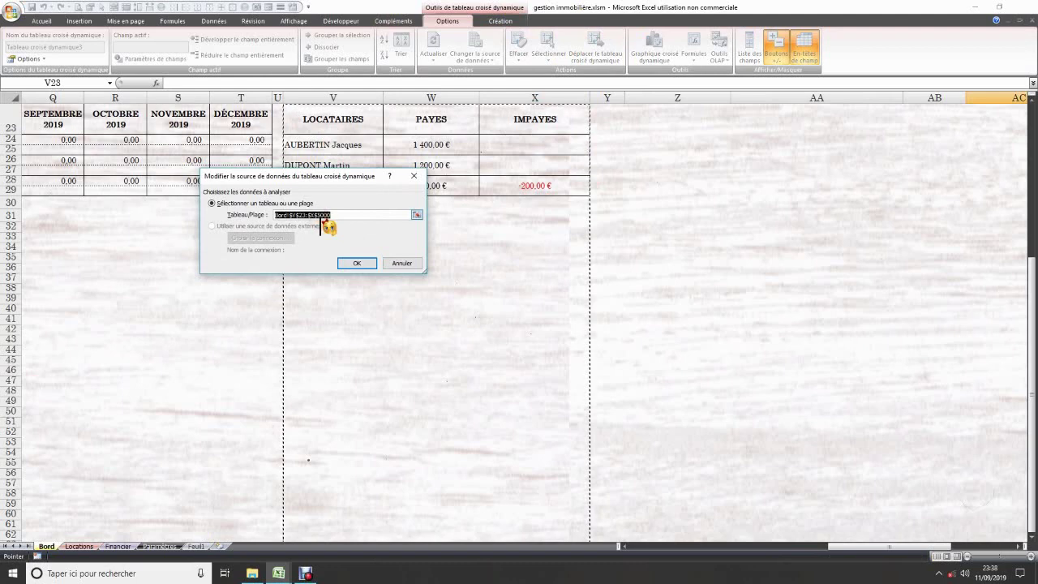
left_click(358, 264)
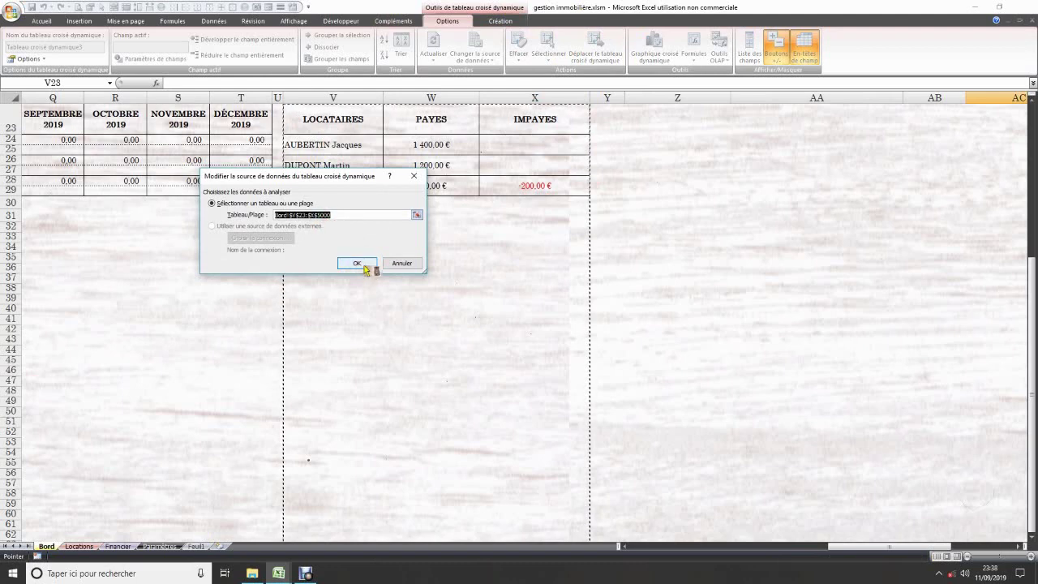
scroll(691, 371, "up", 7)
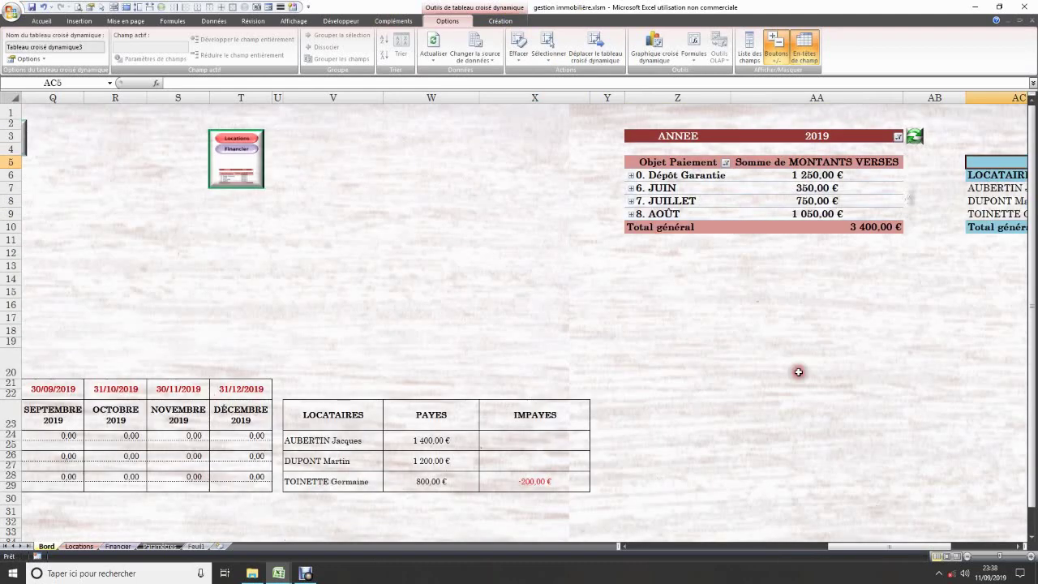
left_click_drag(884, 544, 952, 545)
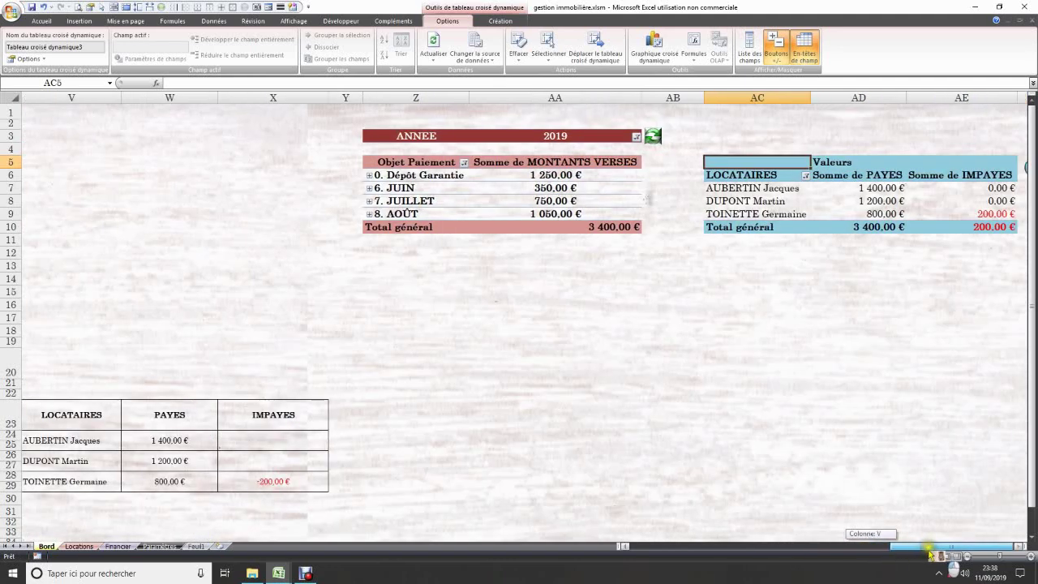
left_click(806, 176)
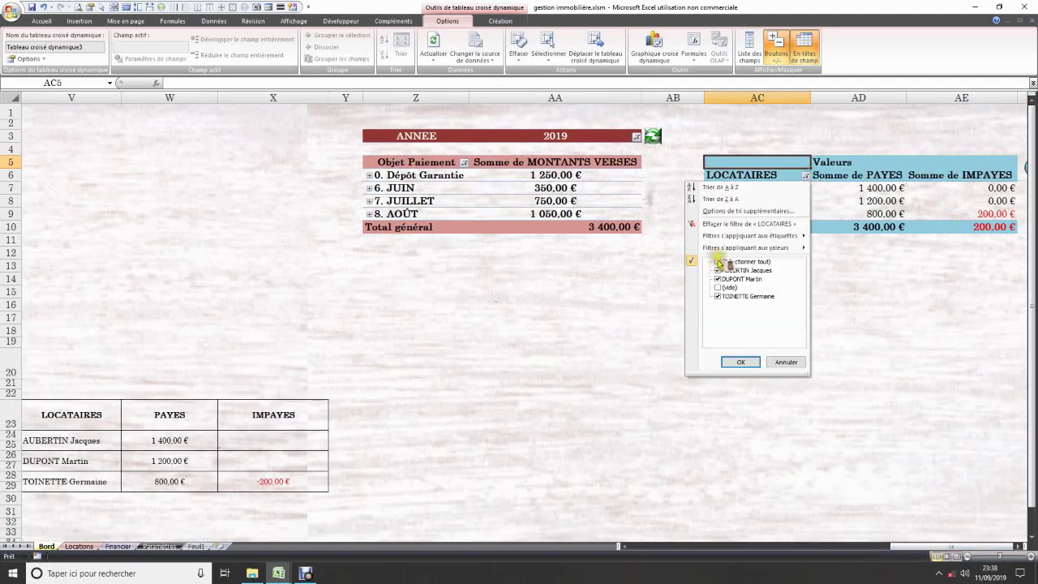
left_click(717, 261)
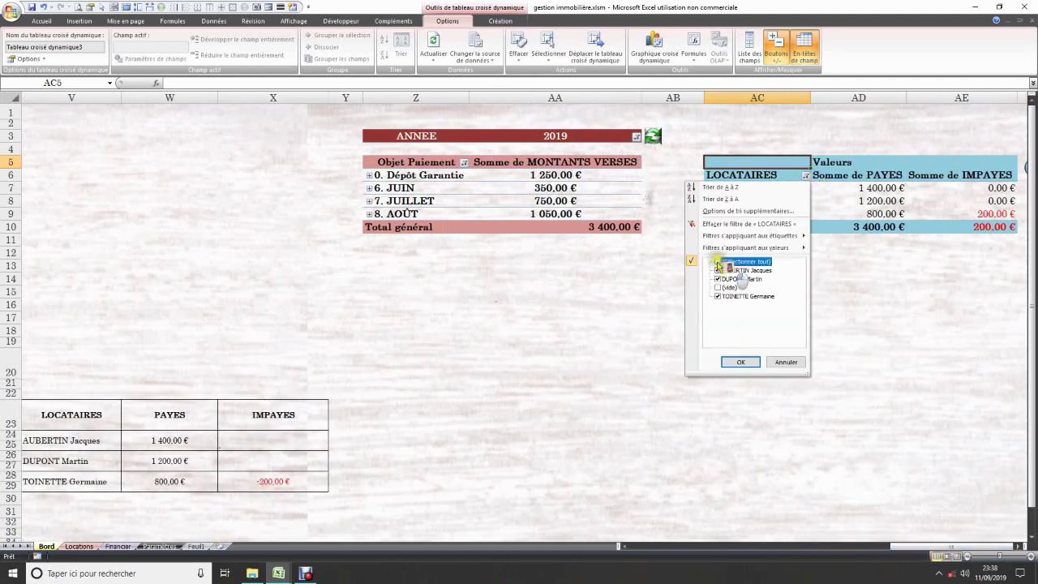
left_click(741, 365)
left_click(719, 215)
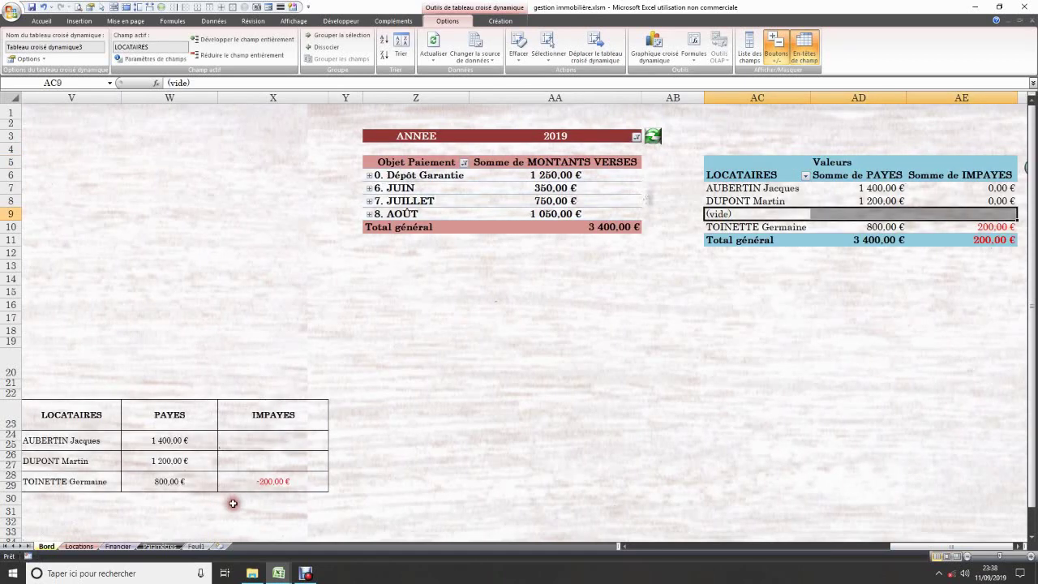
left_click_drag(241, 498, 240, 538)
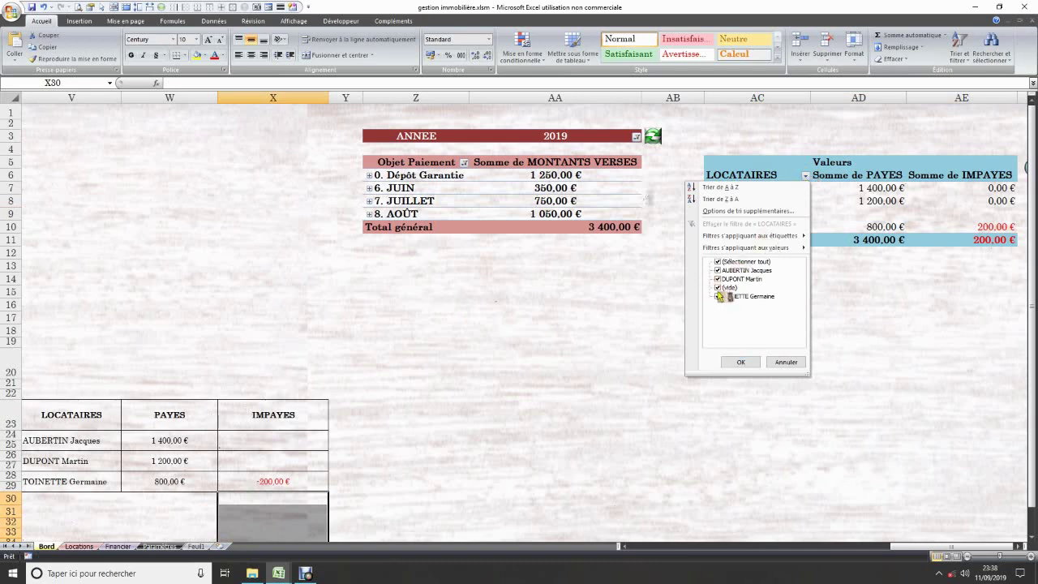
left_click(717, 287)
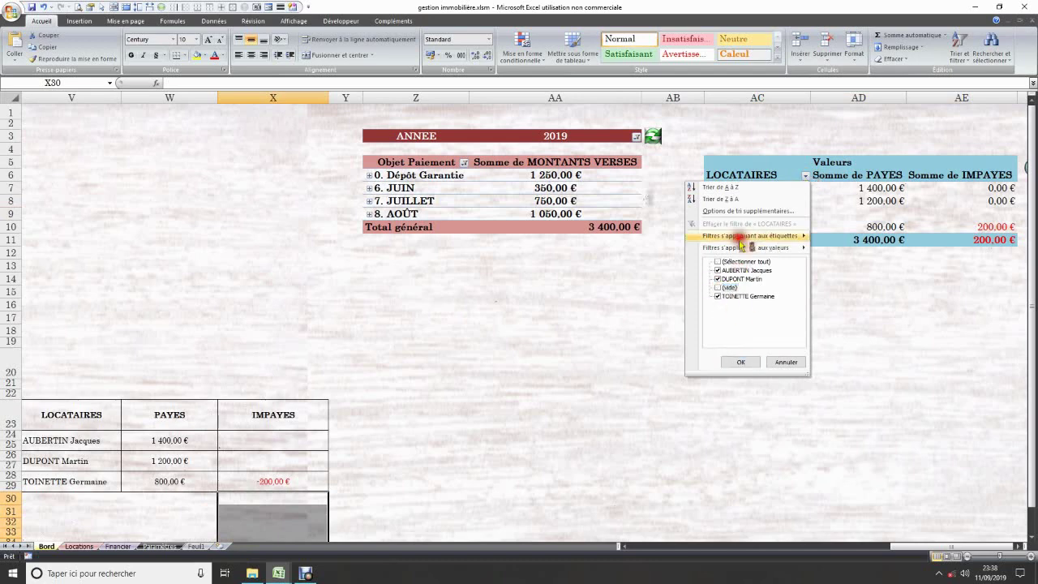
left_click(747, 367)
left_click(754, 363)
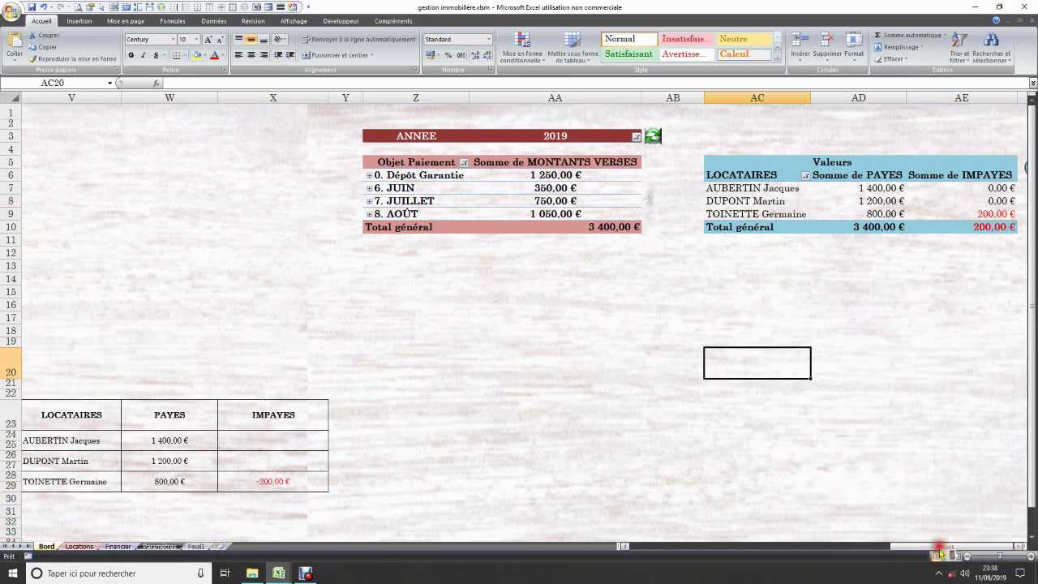
Step: Add data labels to the blue Somme de PAYES bars, showing amounts like 1 400,00 €
left_click_drag(928, 547, 710, 542)
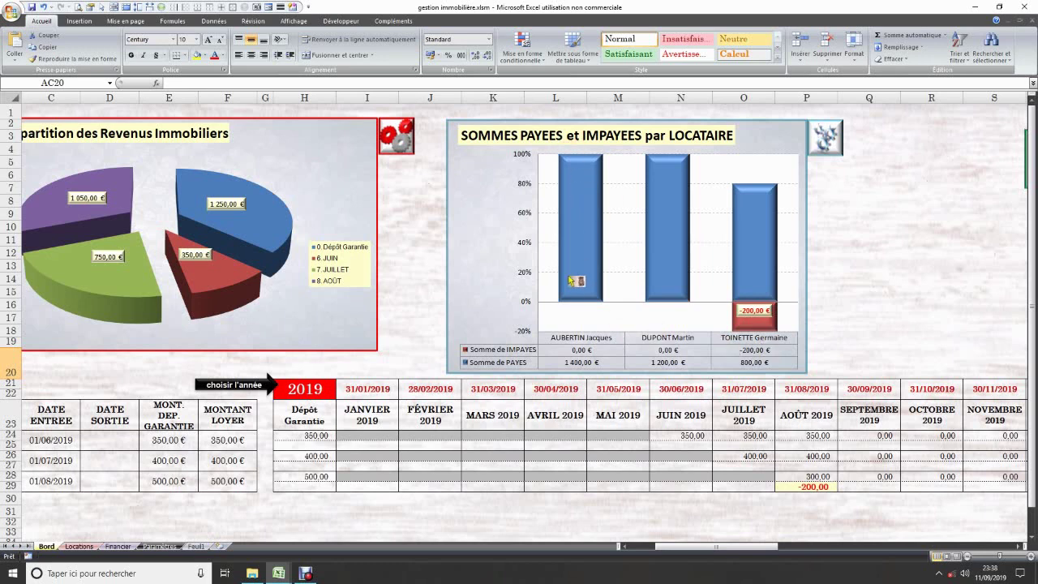
left_click(583, 222)
left_click(583, 225)
left_click(585, 233)
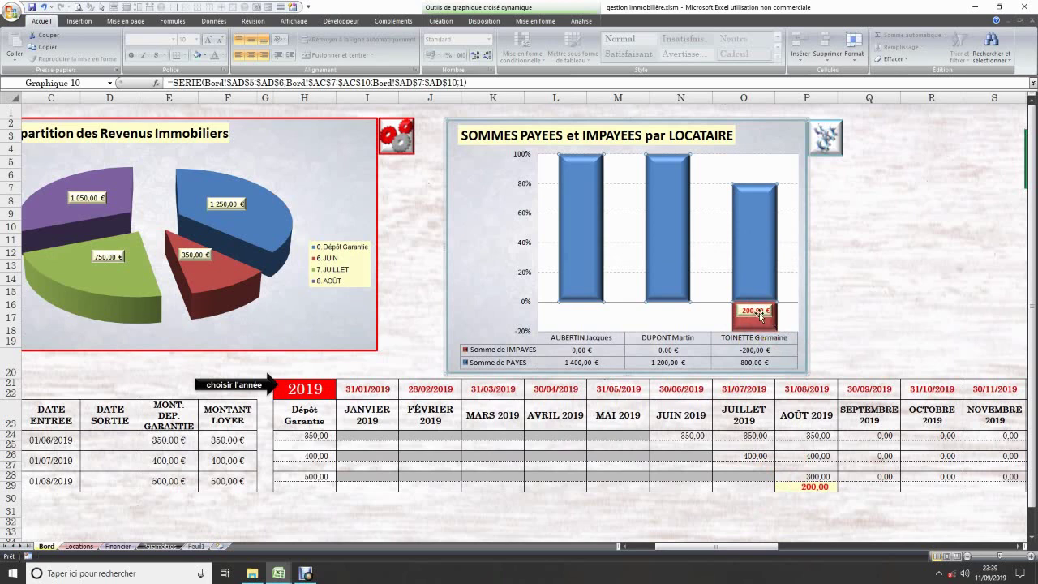
left_click(927, 250)
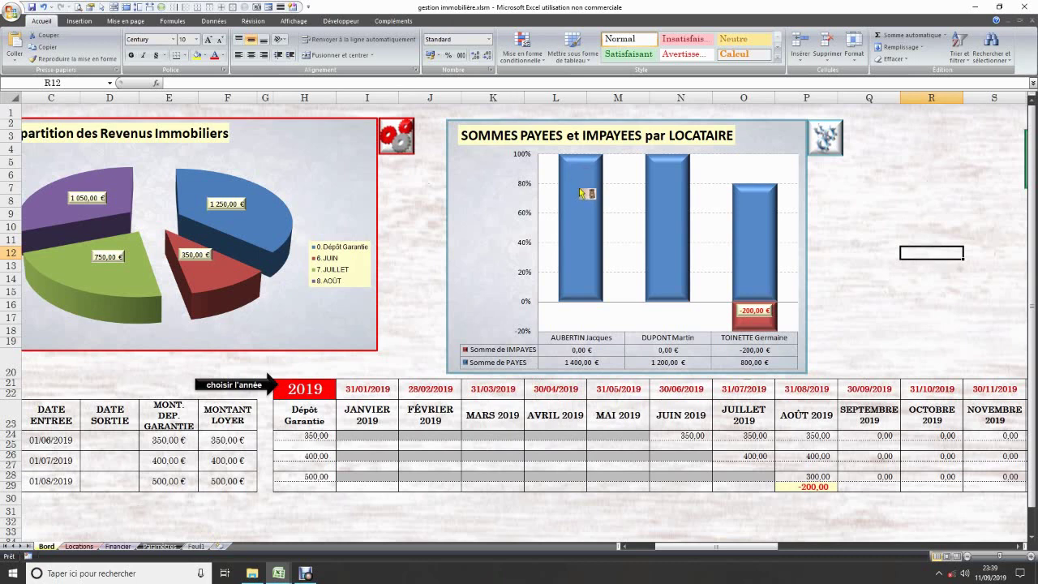
left_click(581, 193)
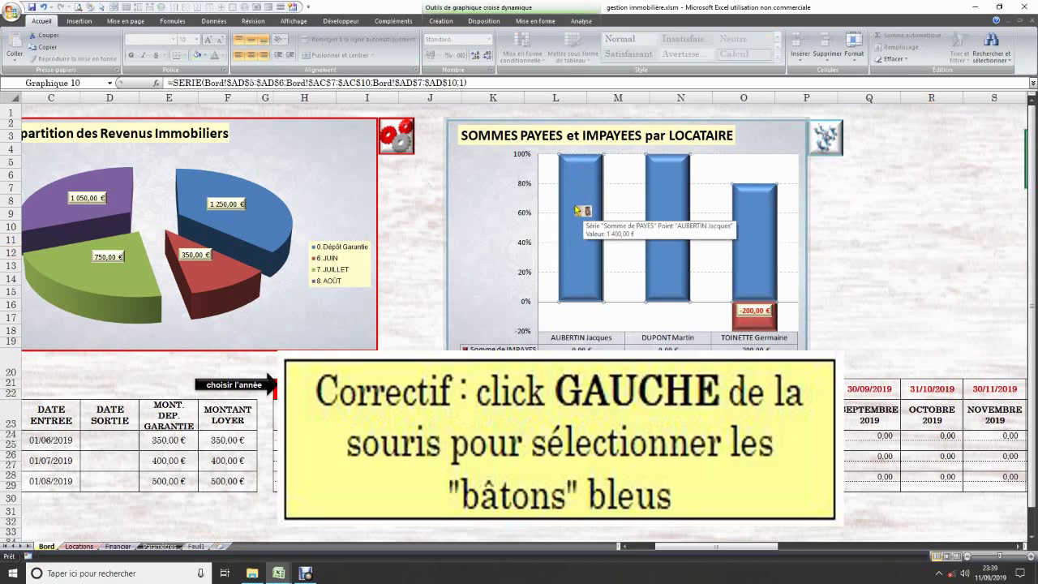
left_click(588, 178)
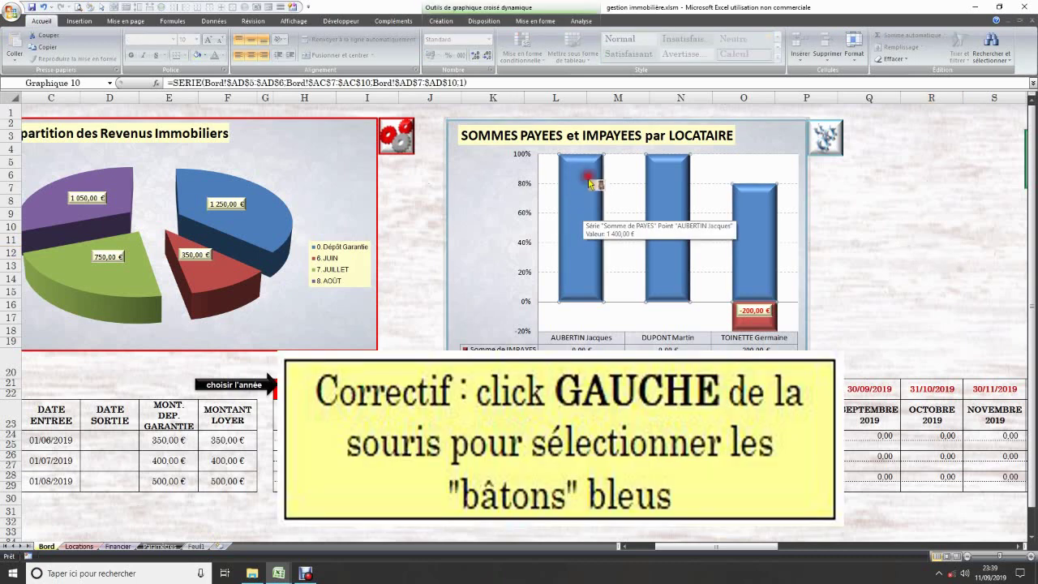
right_click(580, 231)
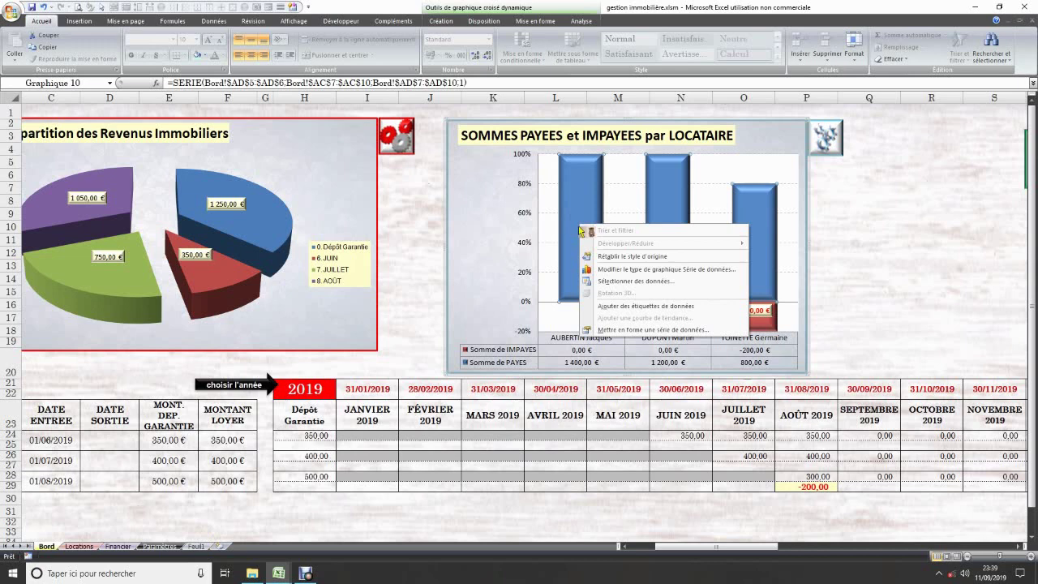
left_click(645, 305)
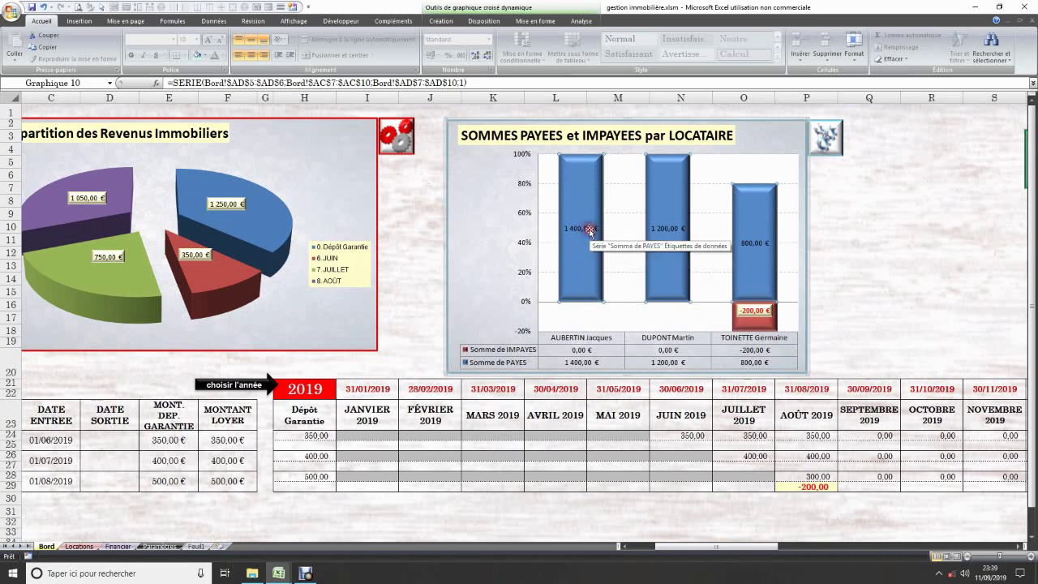
left_click(589, 230)
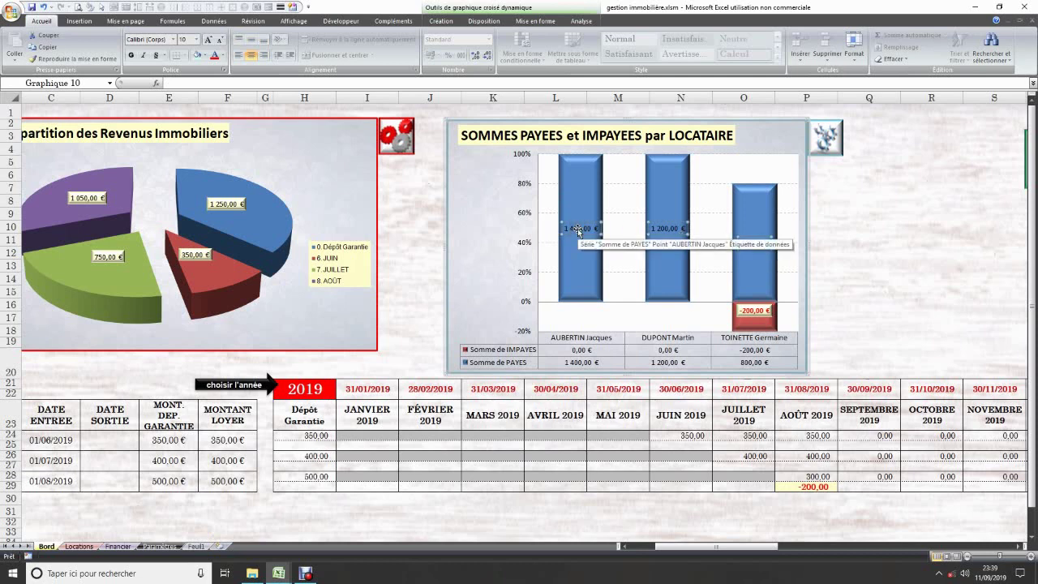
Step: Give the PAYES data labels a light solid fill and a 6 pt top bevel
right_click(577, 229)
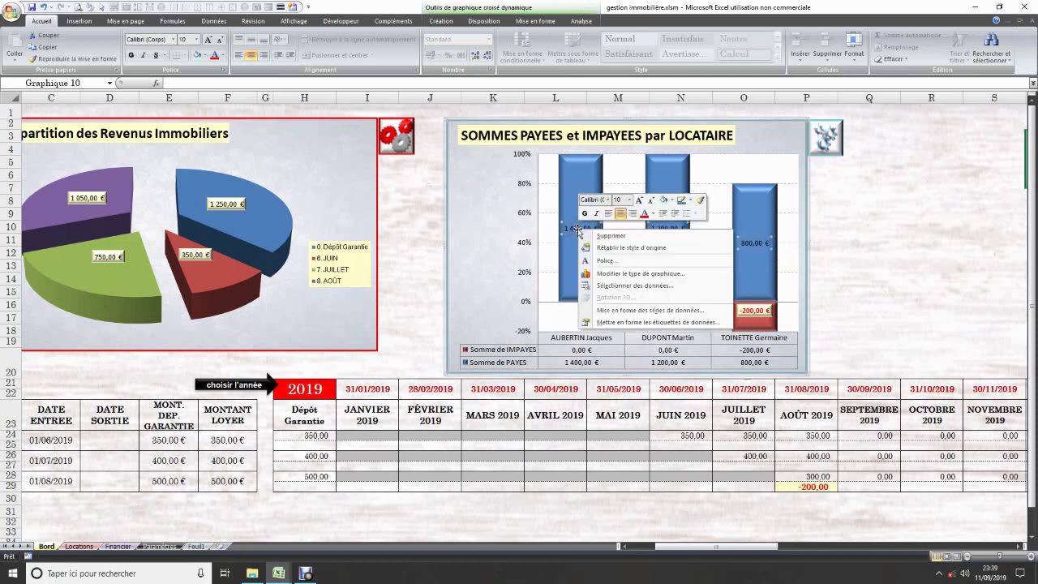
left_click(627, 324)
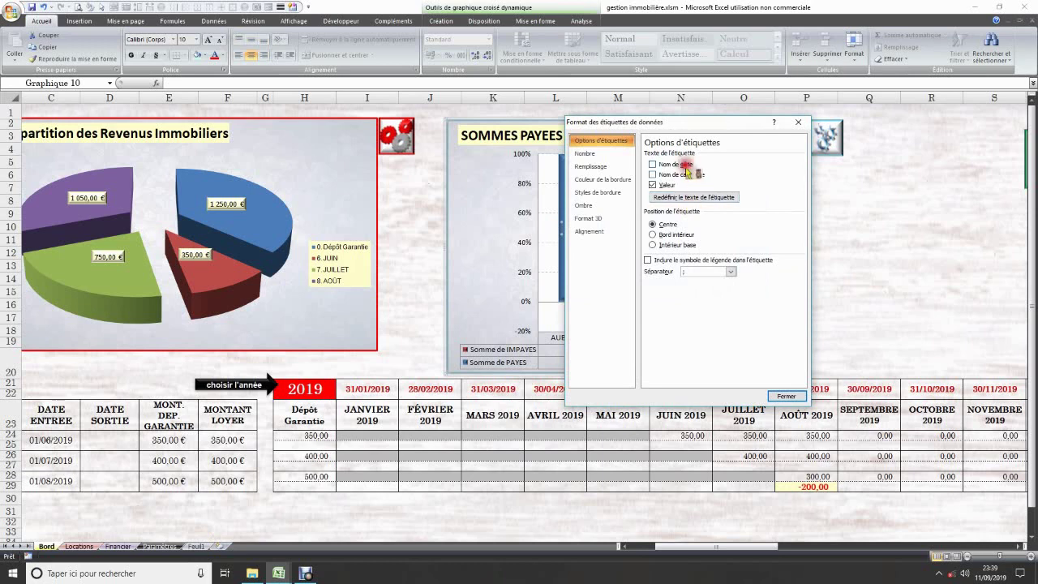
left_click(591, 166)
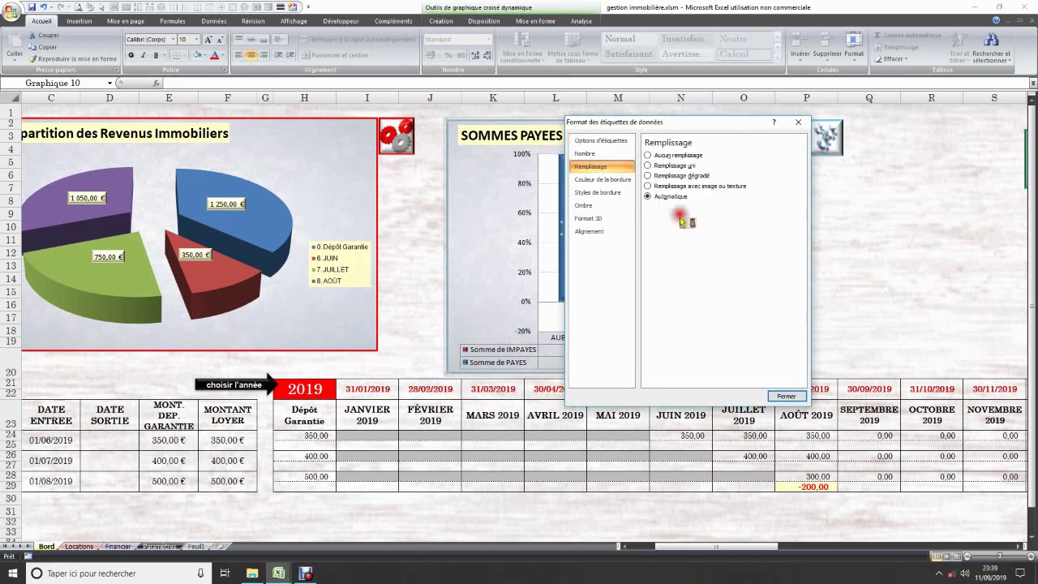
left_click_drag(724, 121, 843, 111)
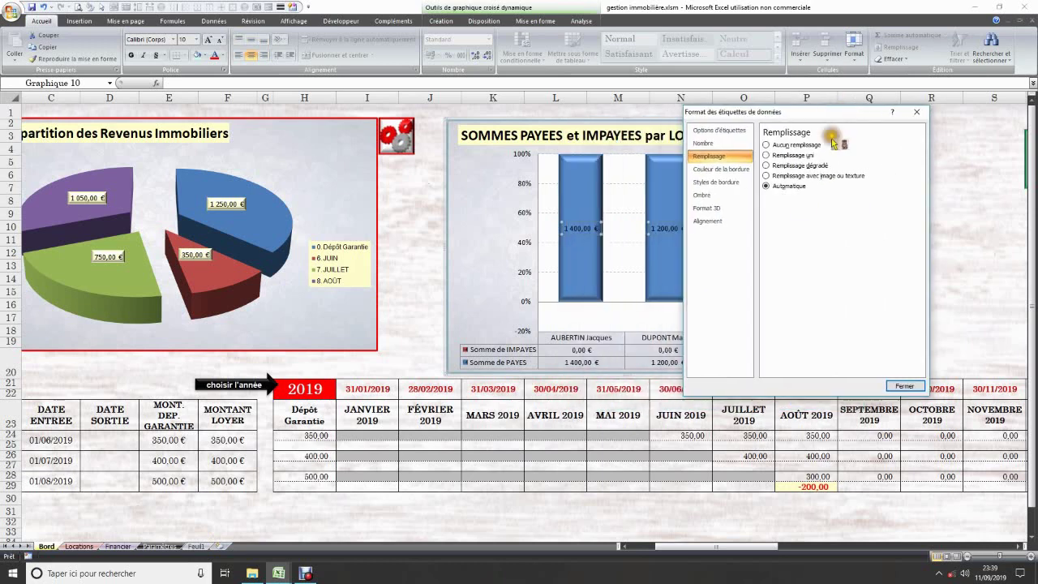
left_click(783, 154)
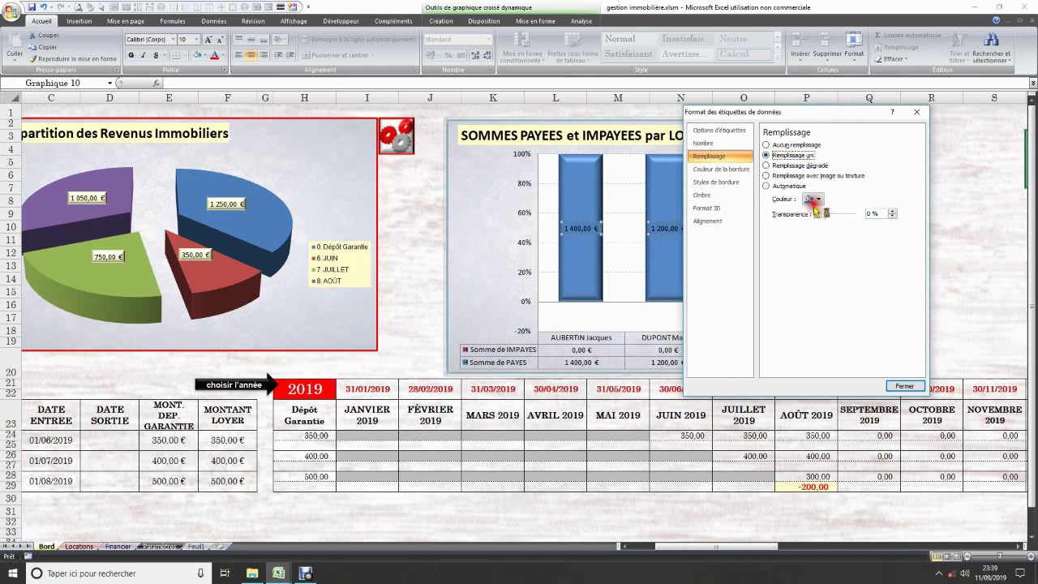
left_click(817, 199)
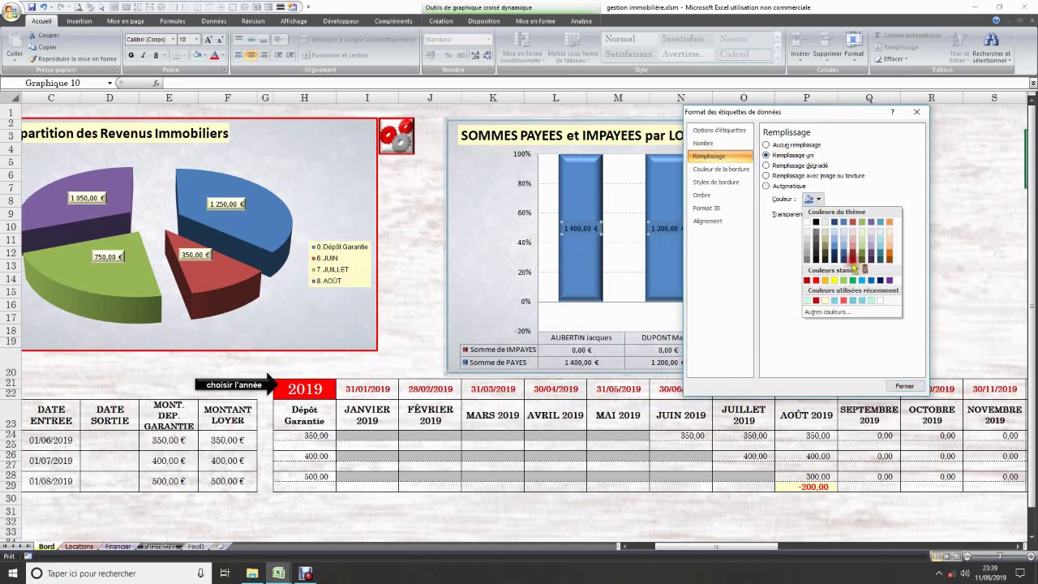
left_click(823, 300)
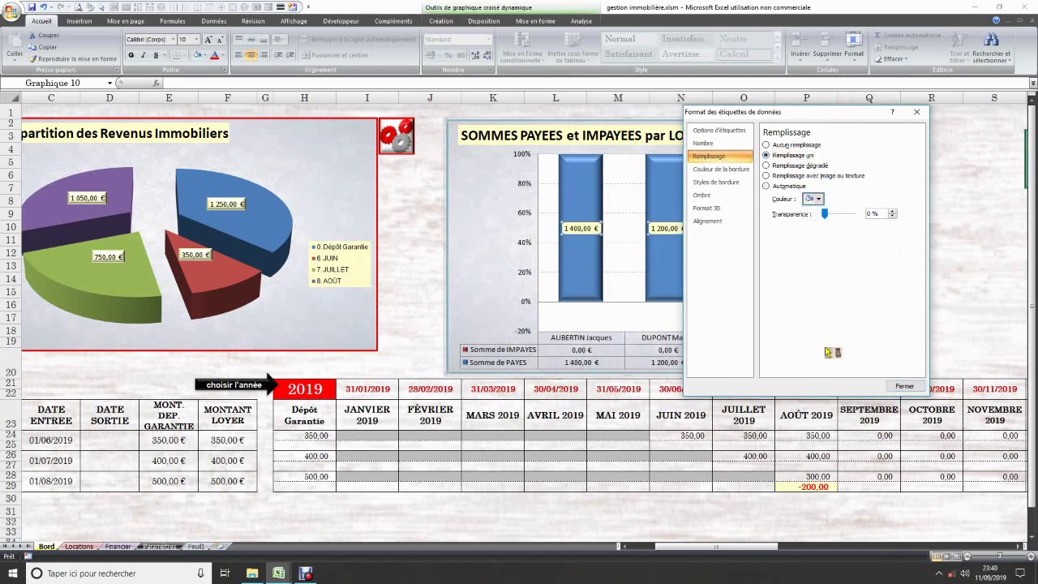
left_click(717, 208)
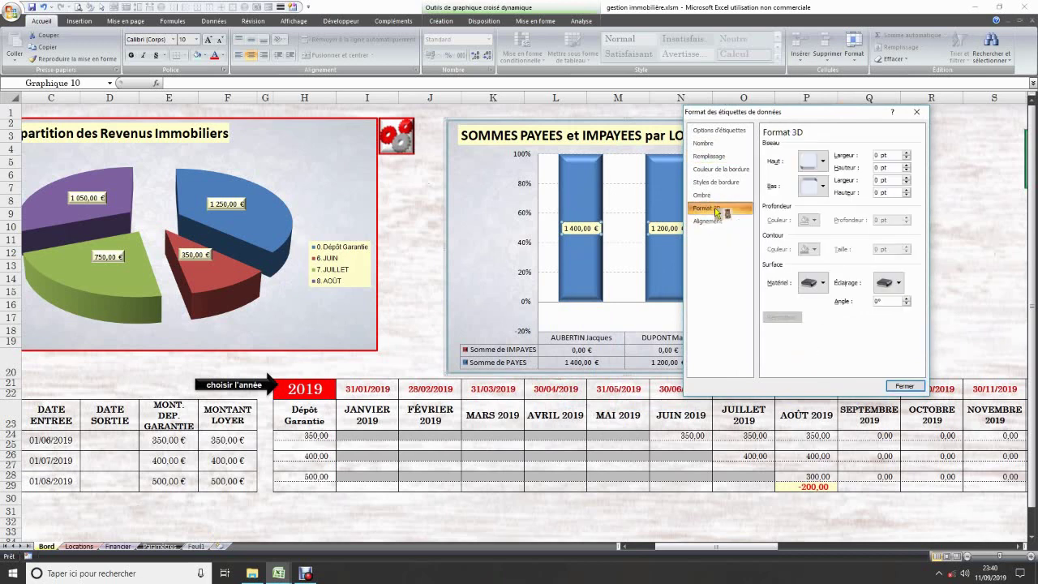
left_click(822, 160)
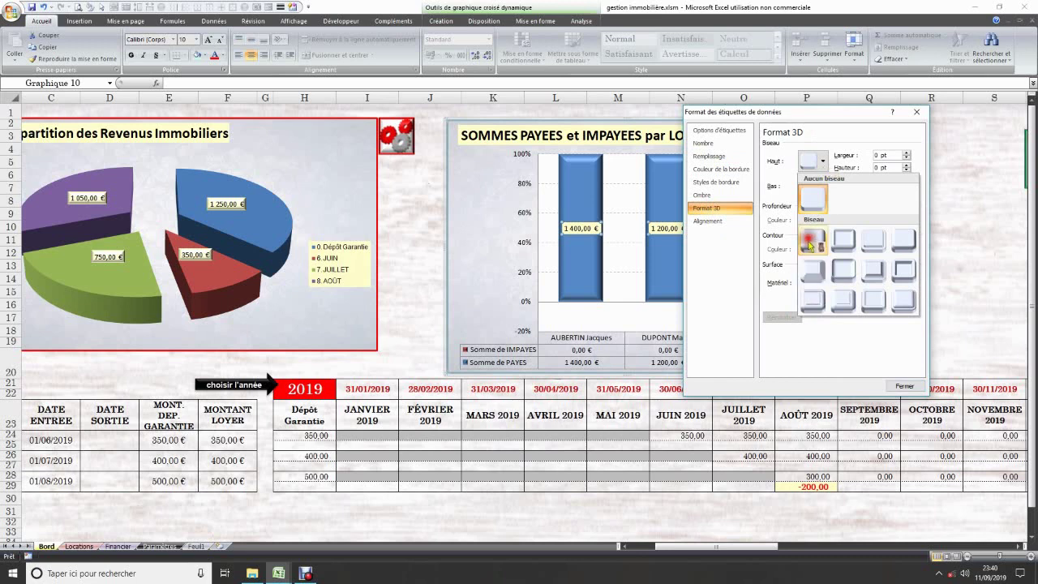
left_click(809, 241)
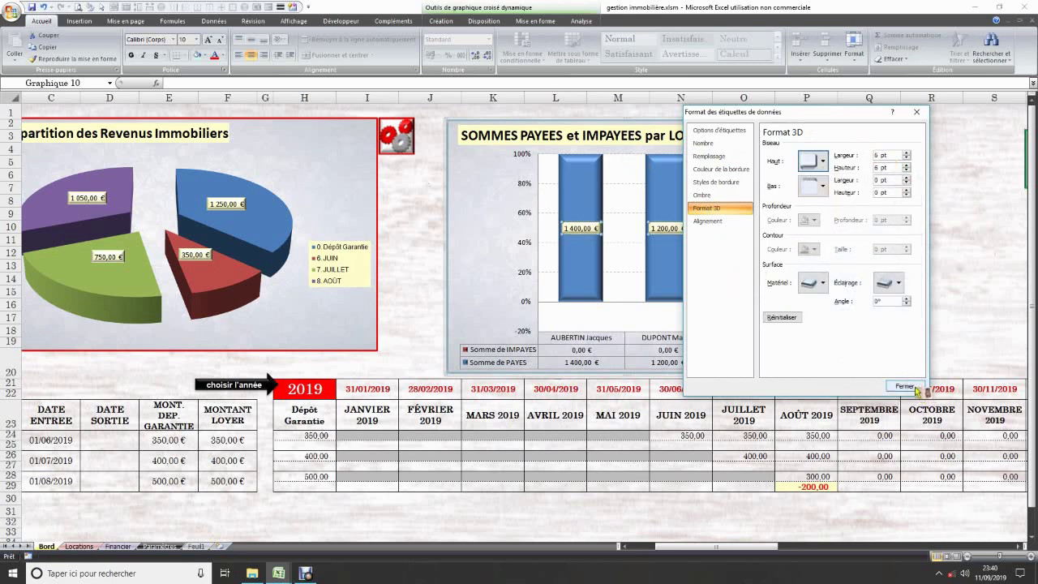
Step: Place the labels at Inside End of each column and close the format pane
left_click(725, 131)
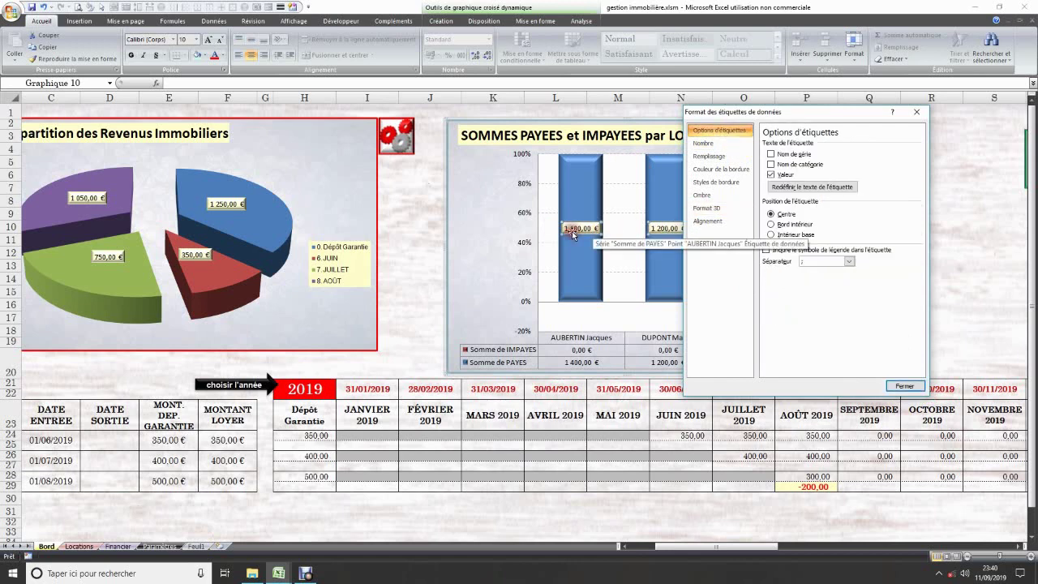
left_click(769, 214)
left_click(580, 245)
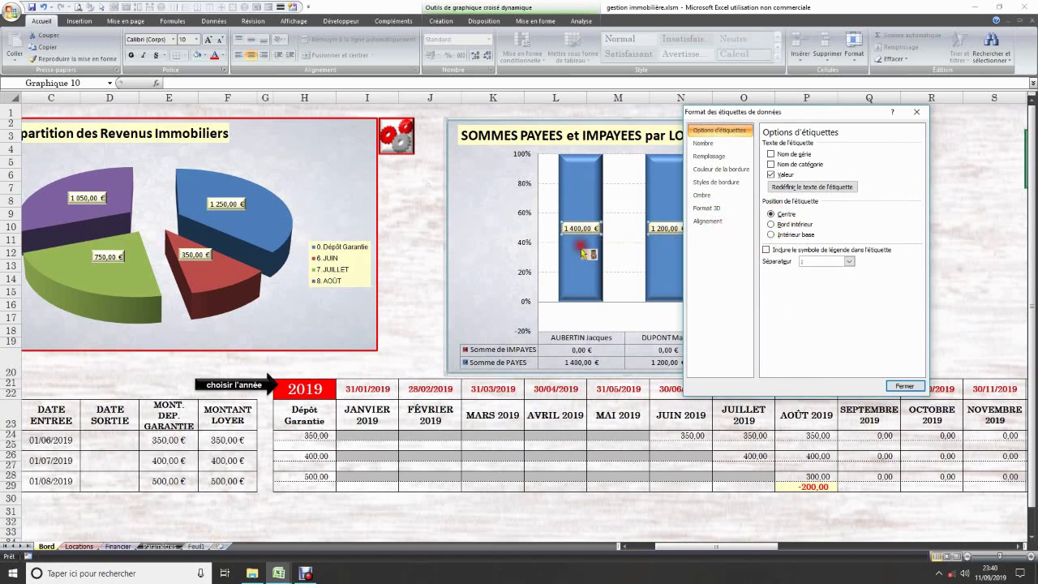
left_click(771, 224)
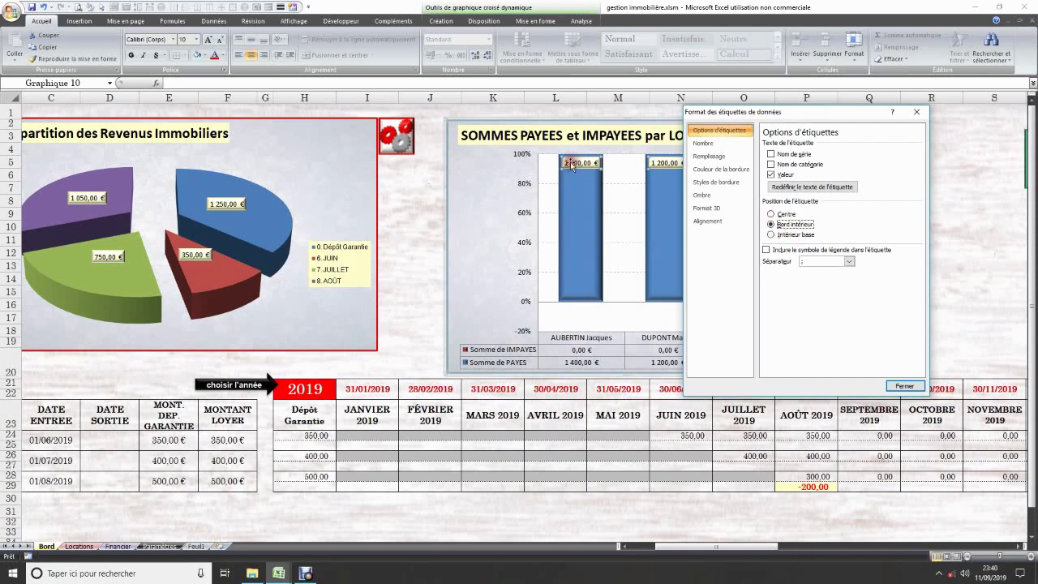
left_click(787, 236)
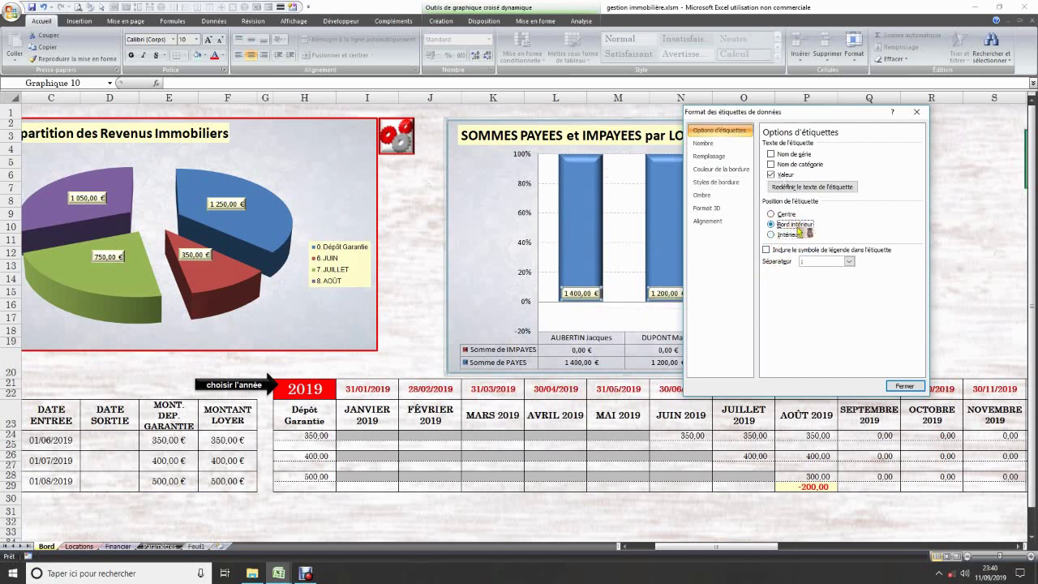
left_click(904, 386)
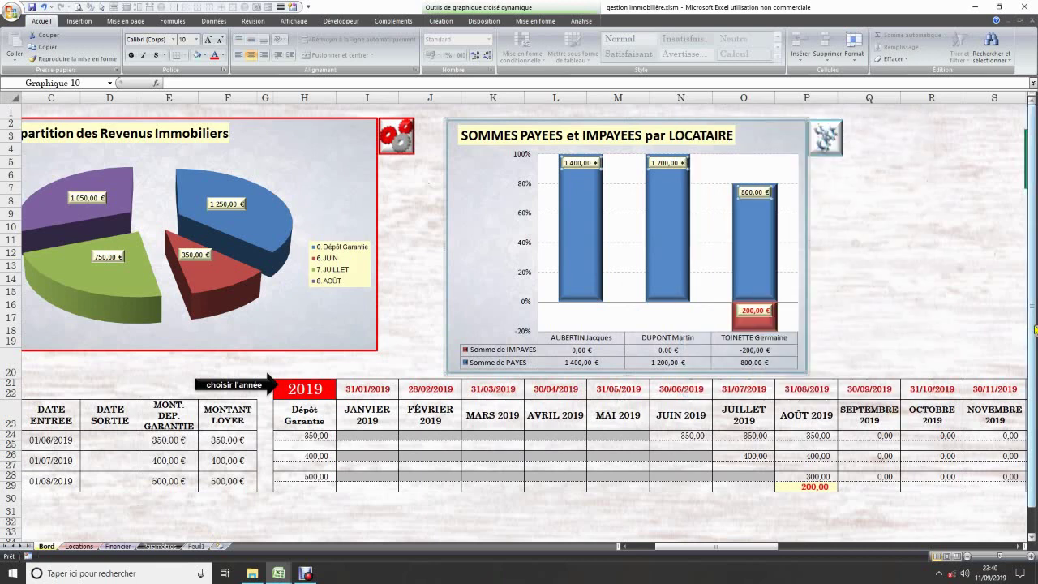
Step: Delete the -200,00 € label, undo the deletion, and select the IMPAYES data labels
left_click(888, 279)
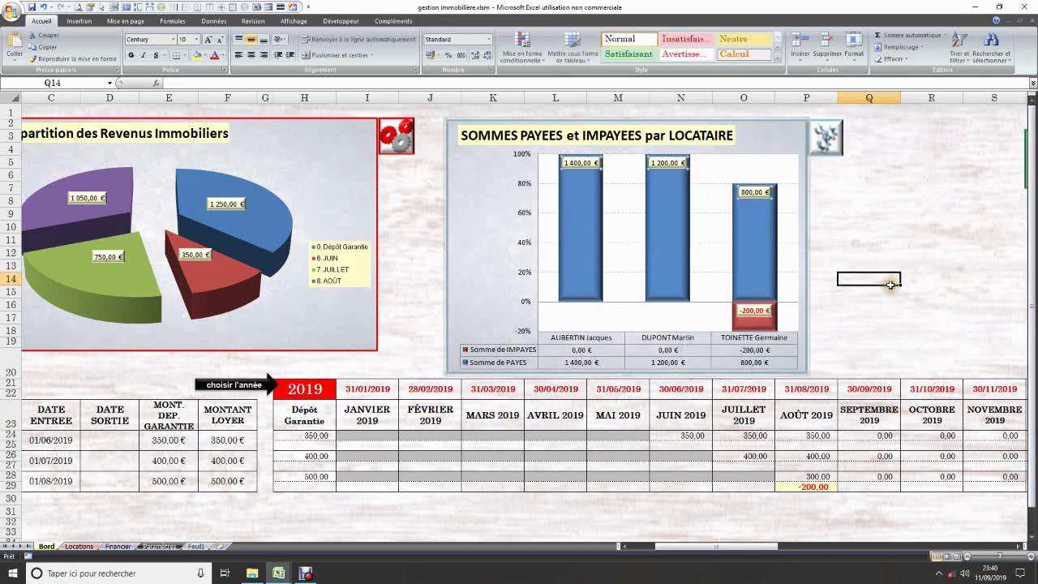
left_click(762, 312)
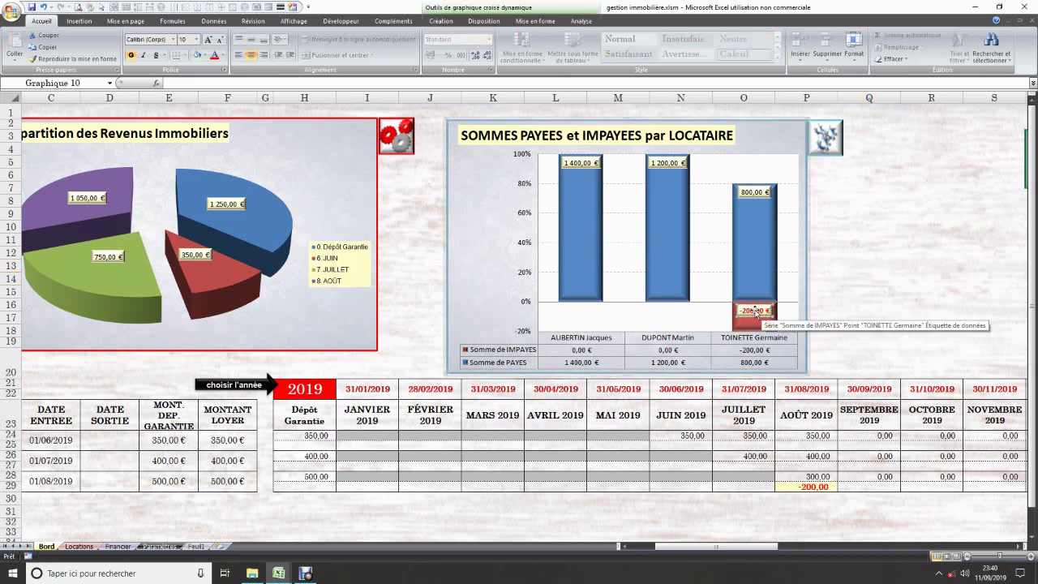
key("Delete")
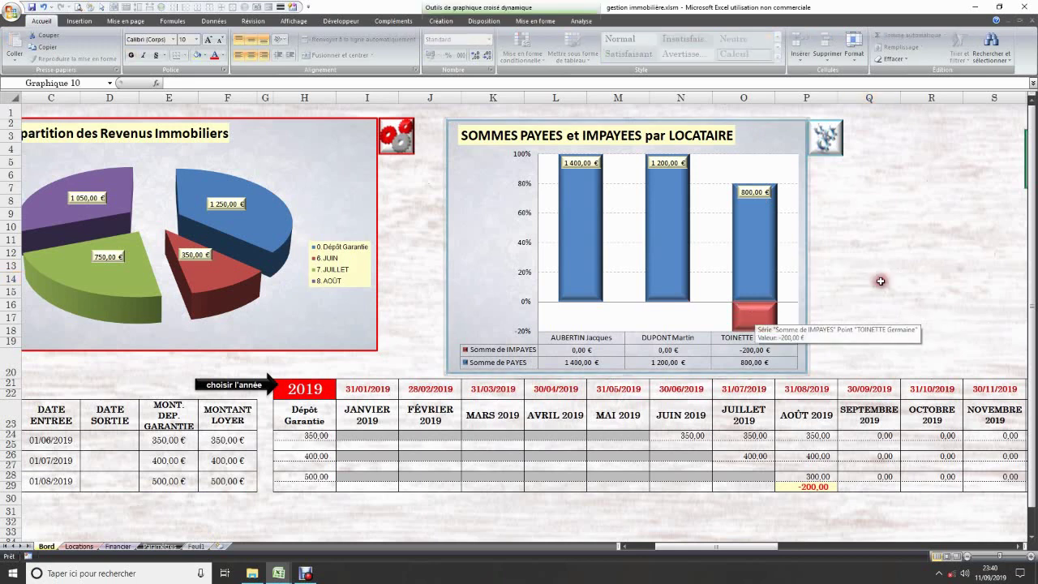
left_click(882, 280)
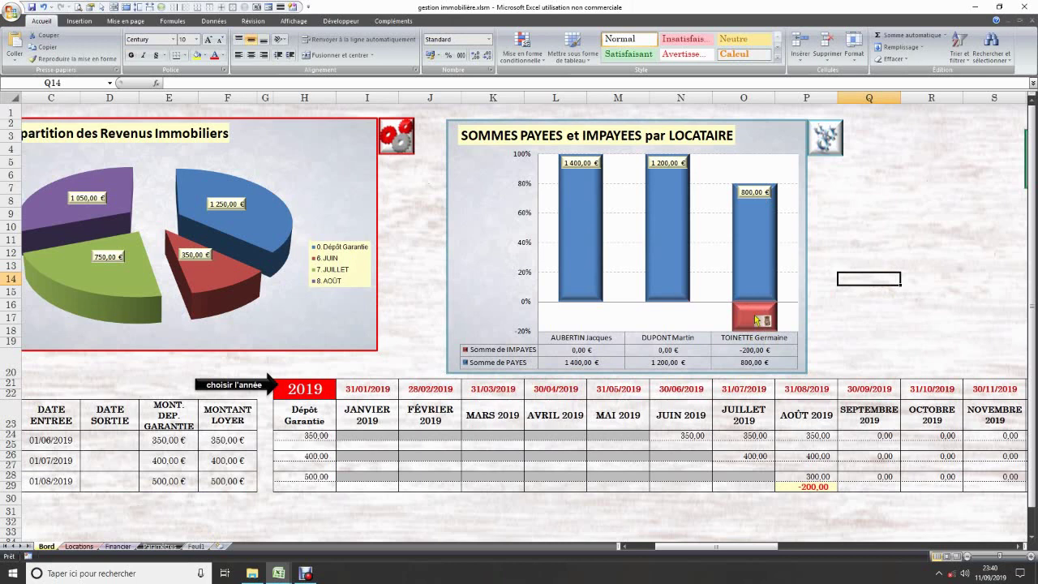
right_click(758, 320)
key("Escape")
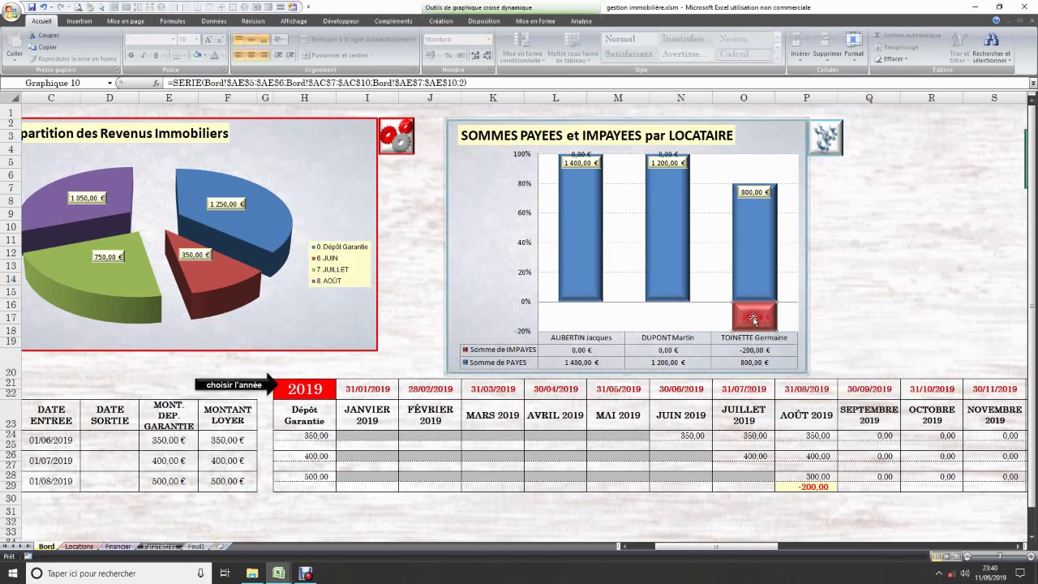
key("ctrl+z")
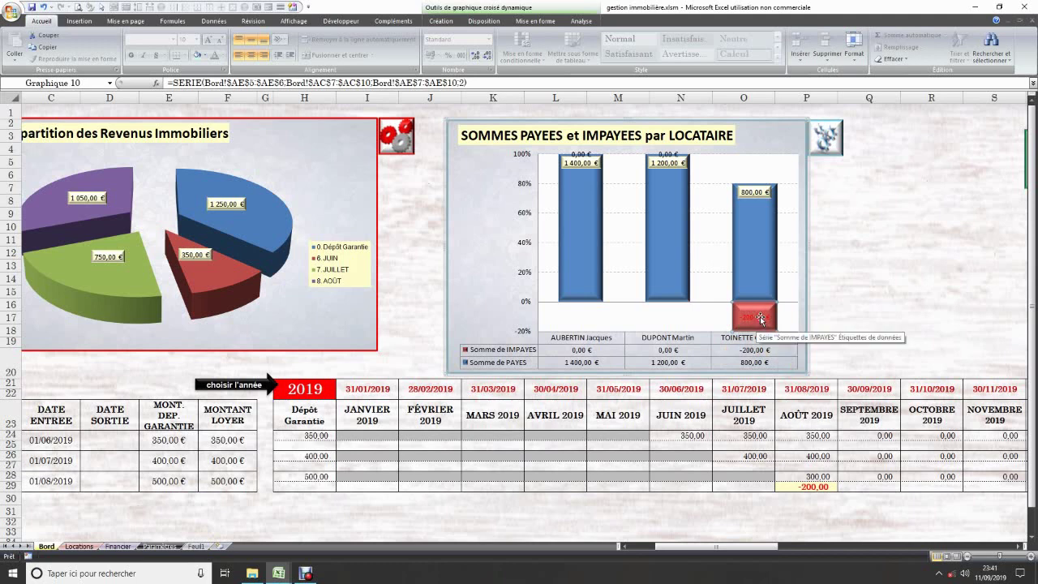
left_click(756, 319)
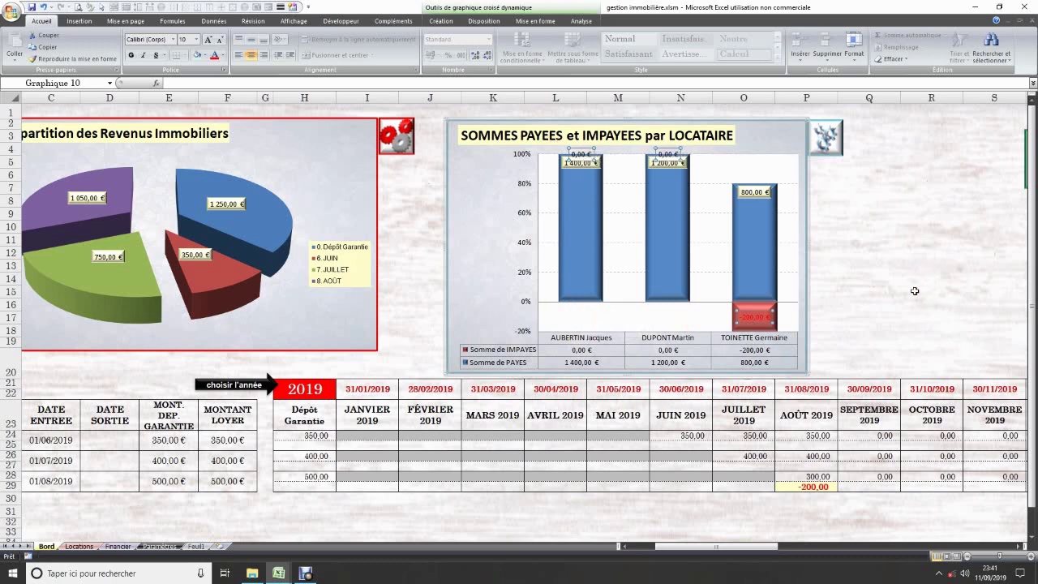
Step: Give the IMPAYES data labels a solid fill and a 6 pt top bevel
right_click(762, 320)
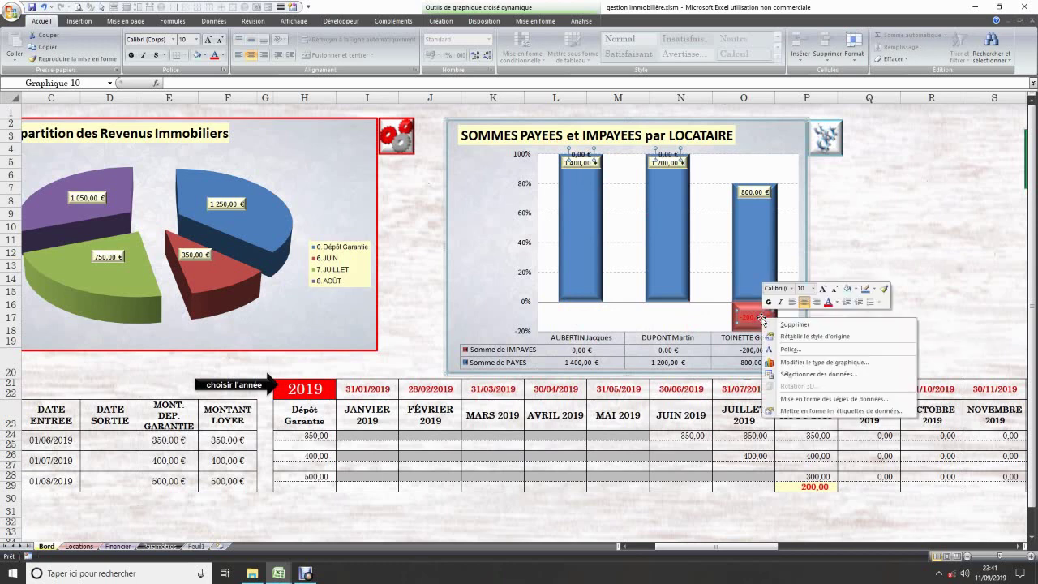
left_click(811, 412)
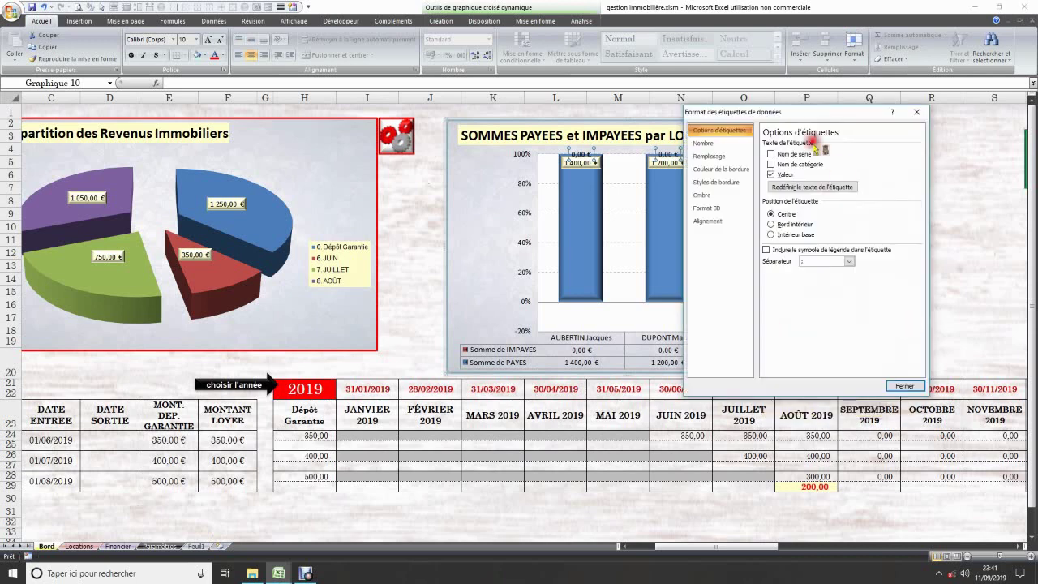
left_click(709, 156)
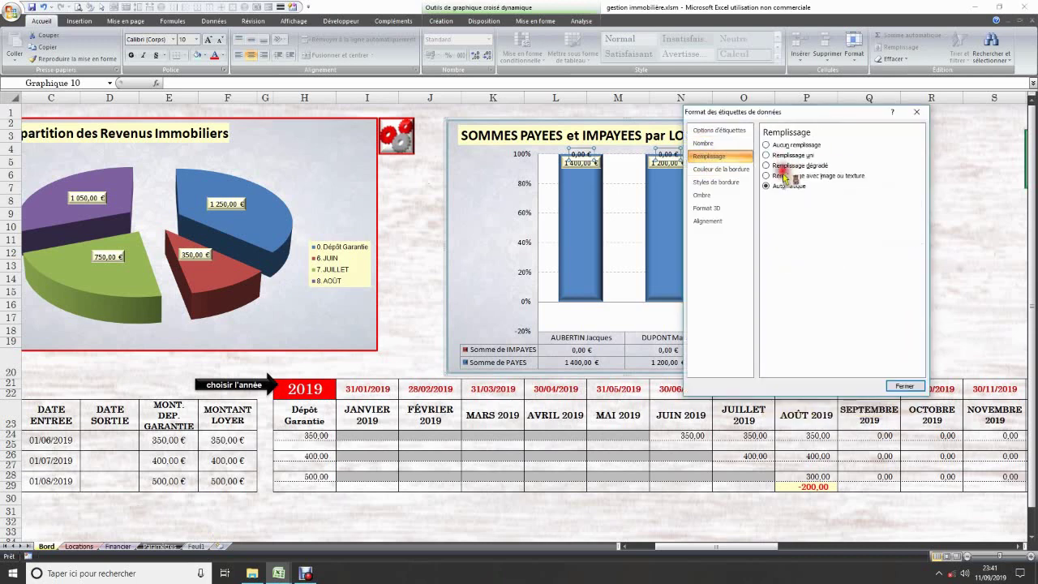
left_click(780, 155)
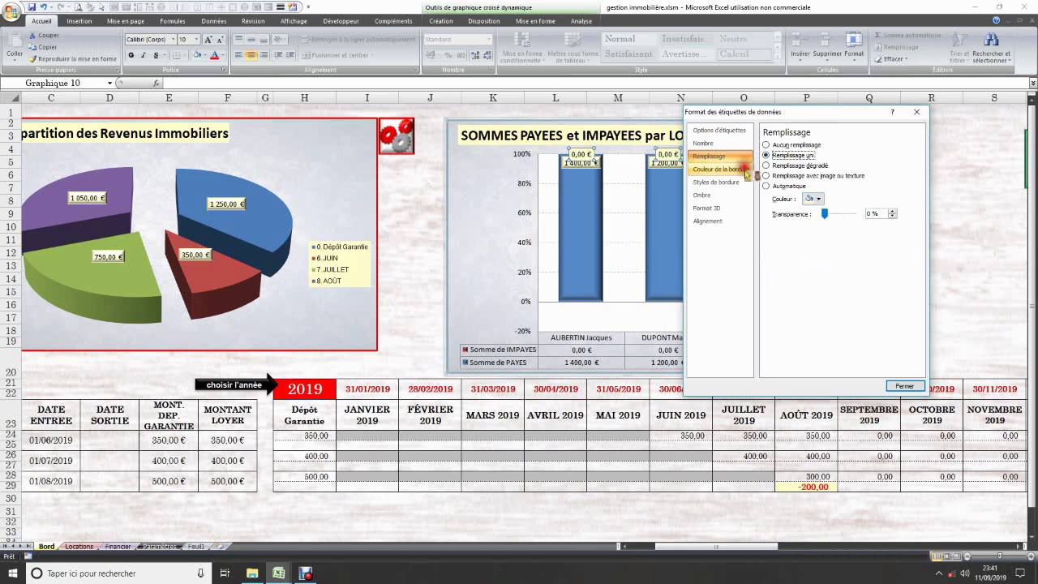
left_click(706, 207)
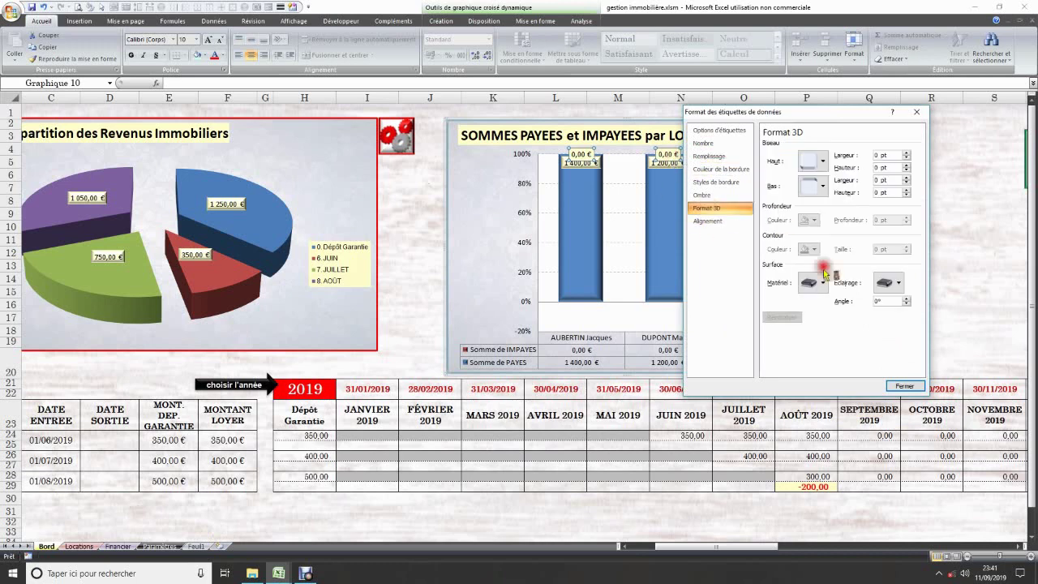
left_click(813, 161)
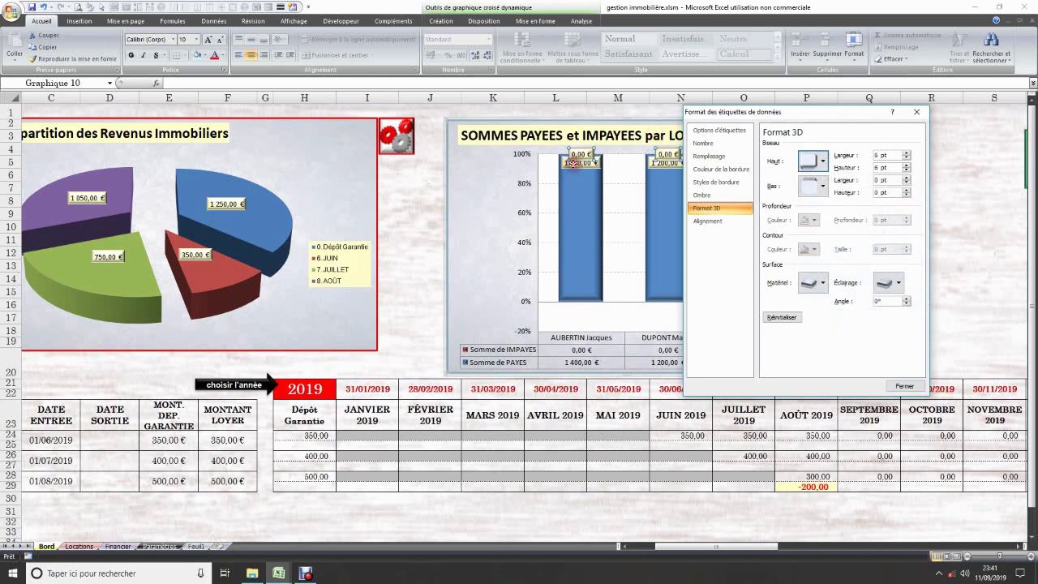
left_click(904, 388)
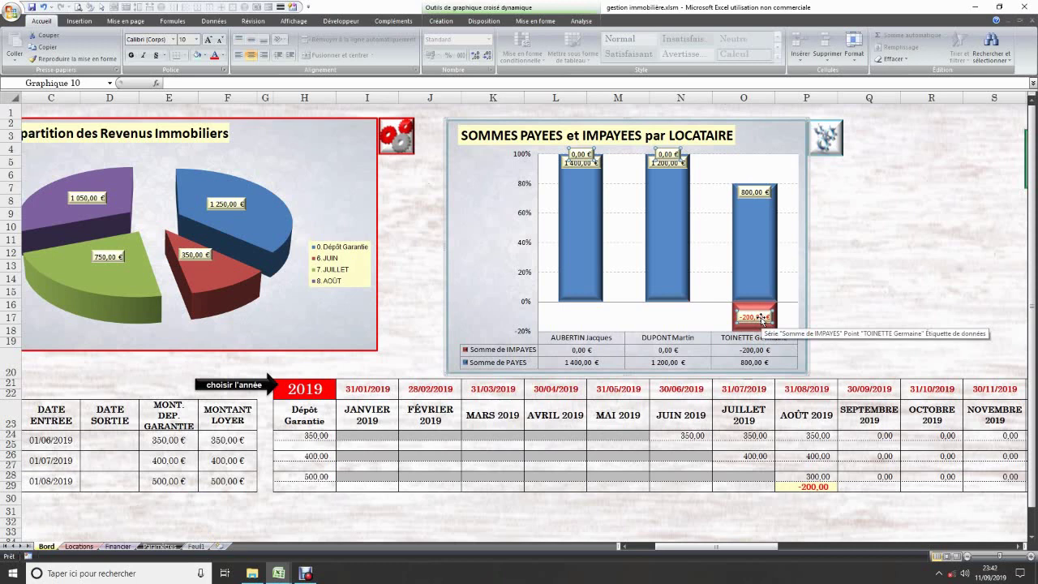
Step: Set the -200,00 € label's font style to Gras (bold)
right_click(762, 318)
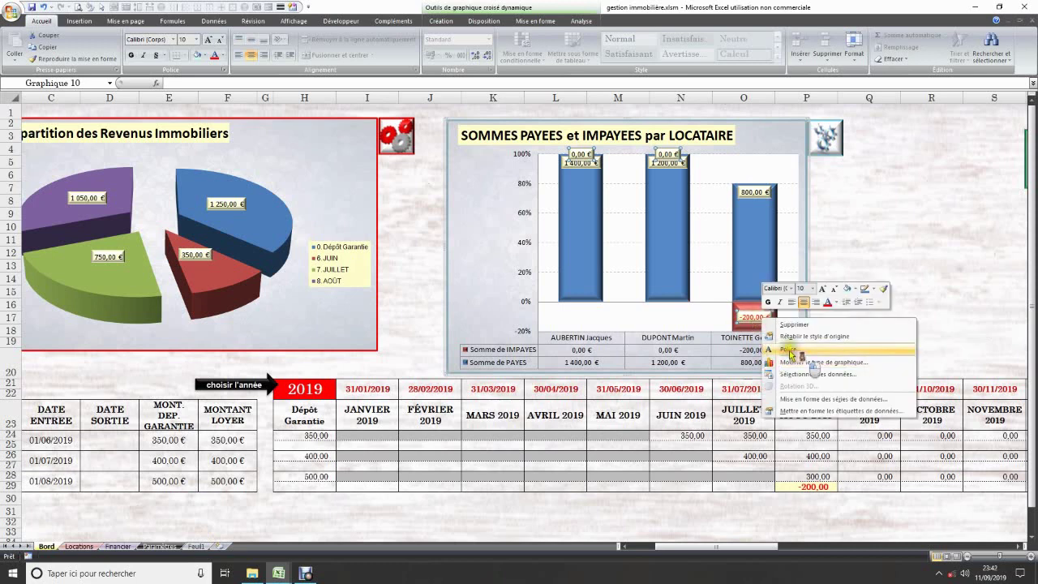
left_click(789, 351)
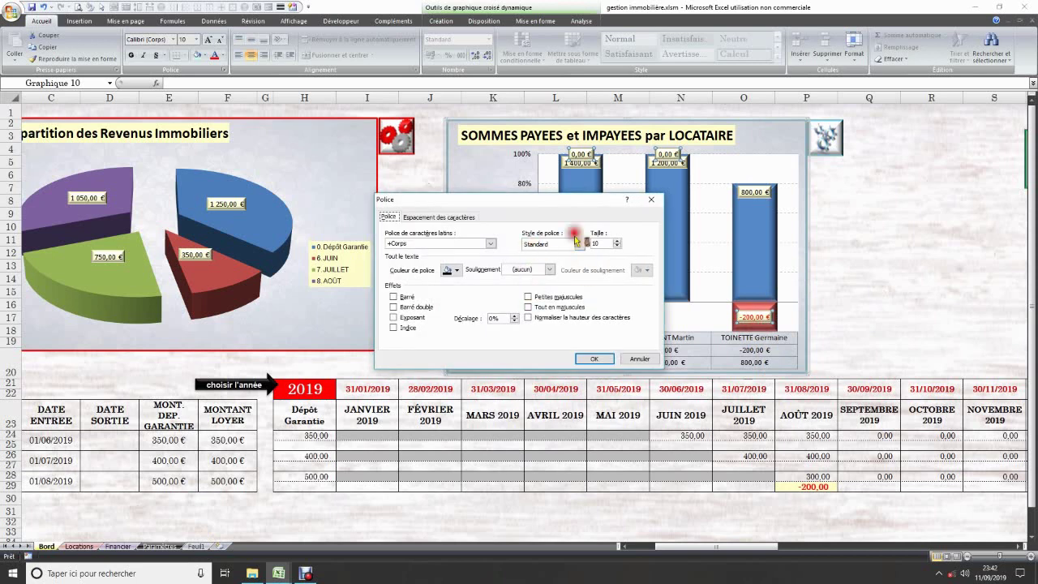
left_click(578, 243)
left_click(541, 276)
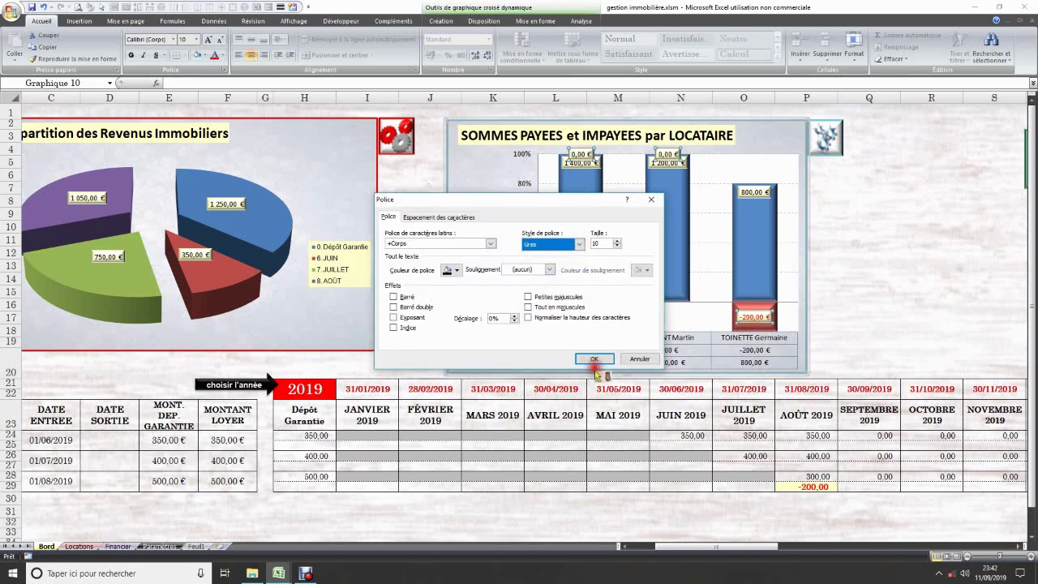
left_click(596, 361)
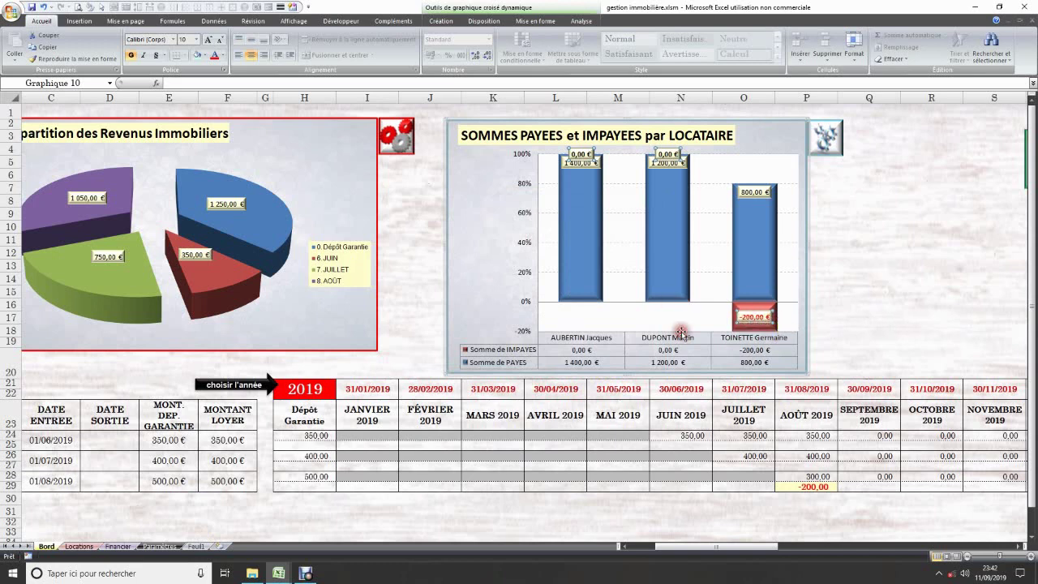
Step: Delete the 0,00 € labels on the bar tops, undoing the labels removed by mistake
left_click(887, 244)
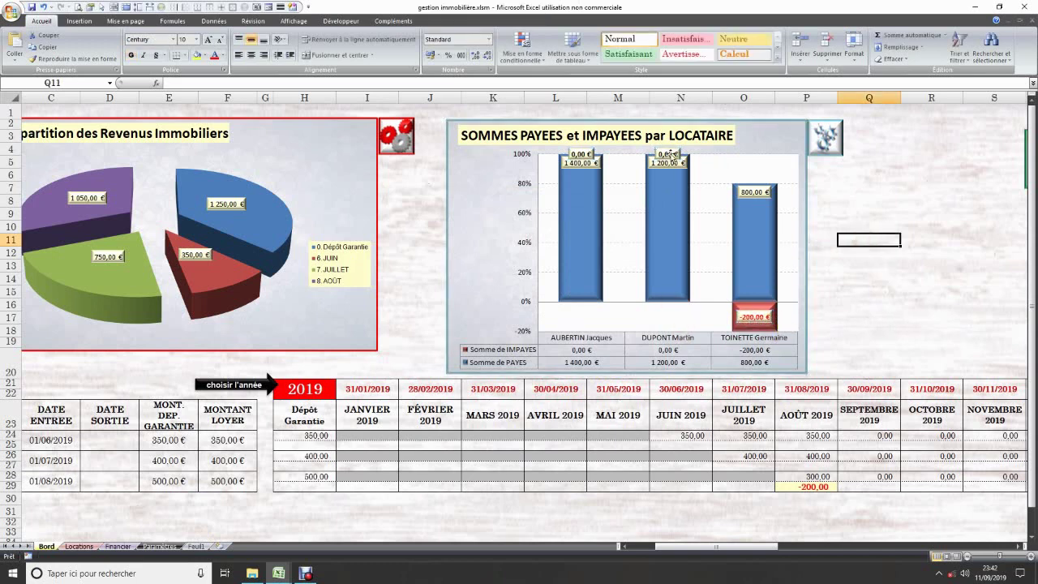
left_click(671, 154)
left_click(663, 152)
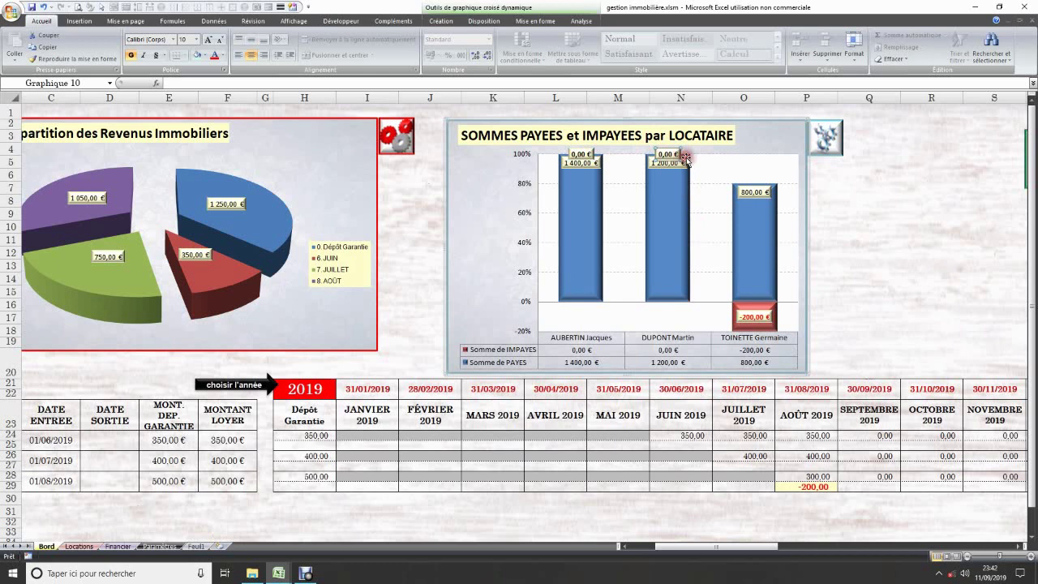
left_click(685, 154)
key("Delete")
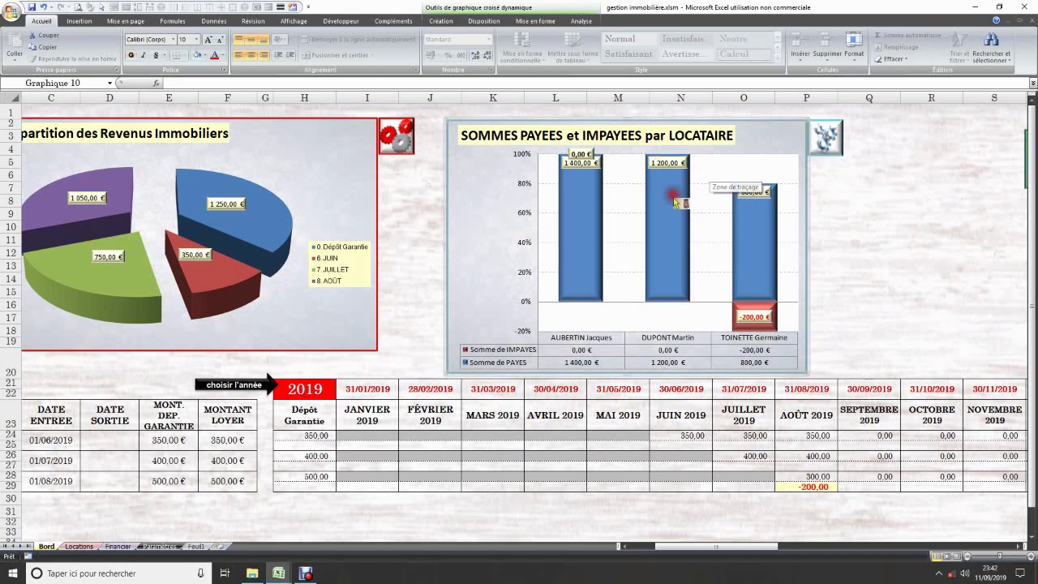
left_click(576, 154)
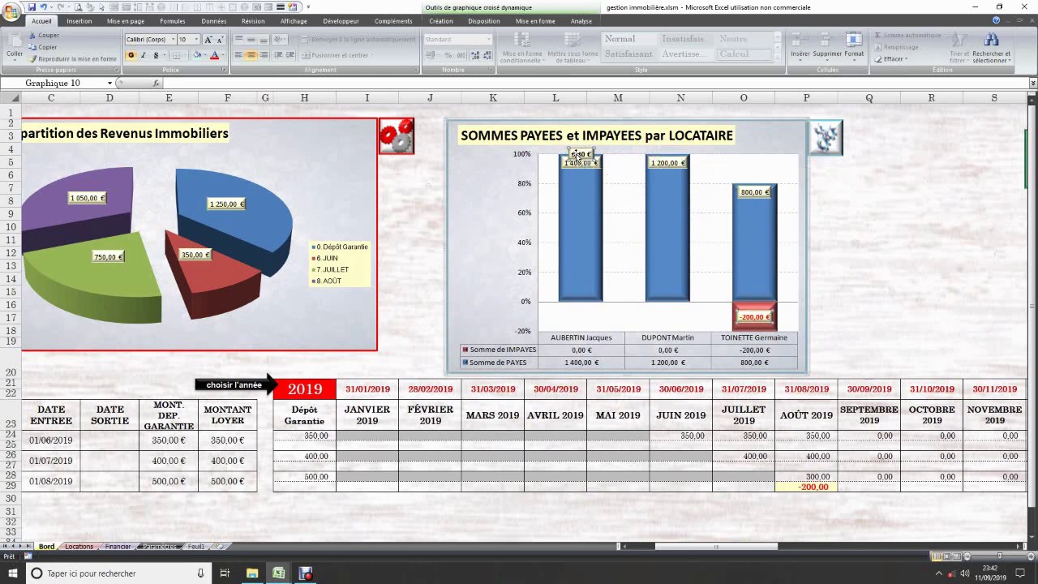
left_click(760, 194)
key("Delete")
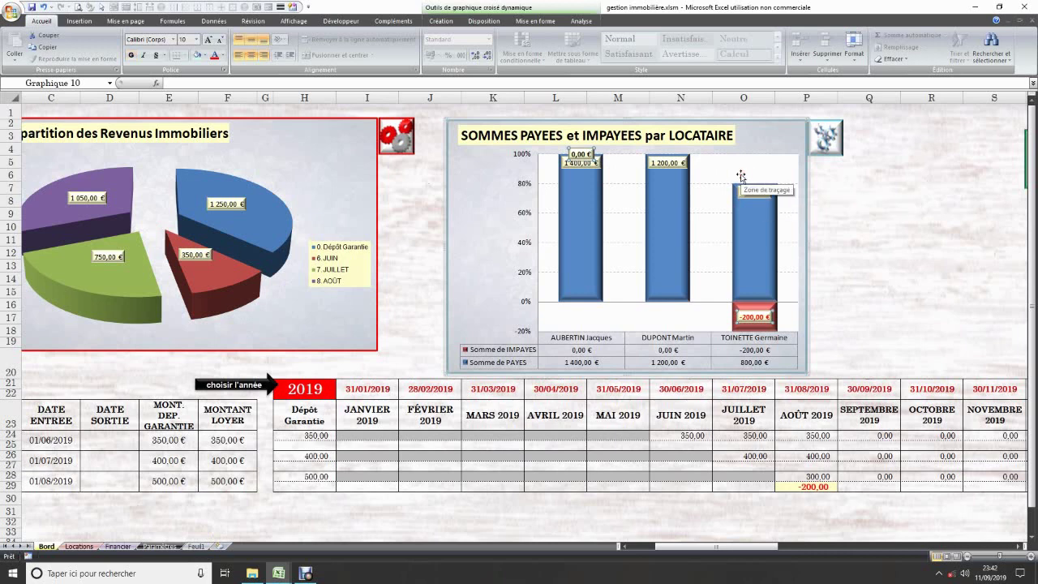
key("Delete")
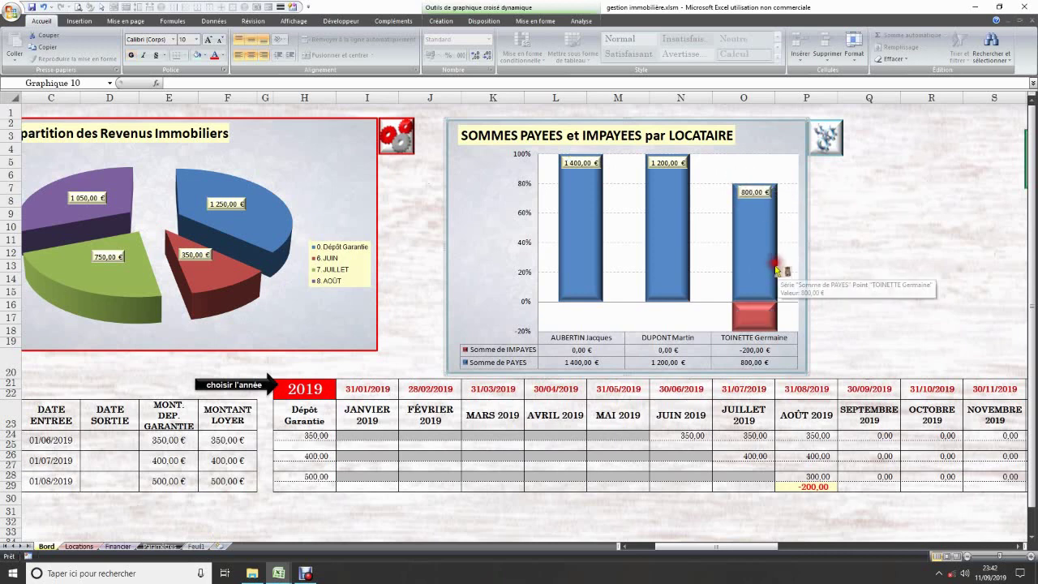
left_click(42, 7)
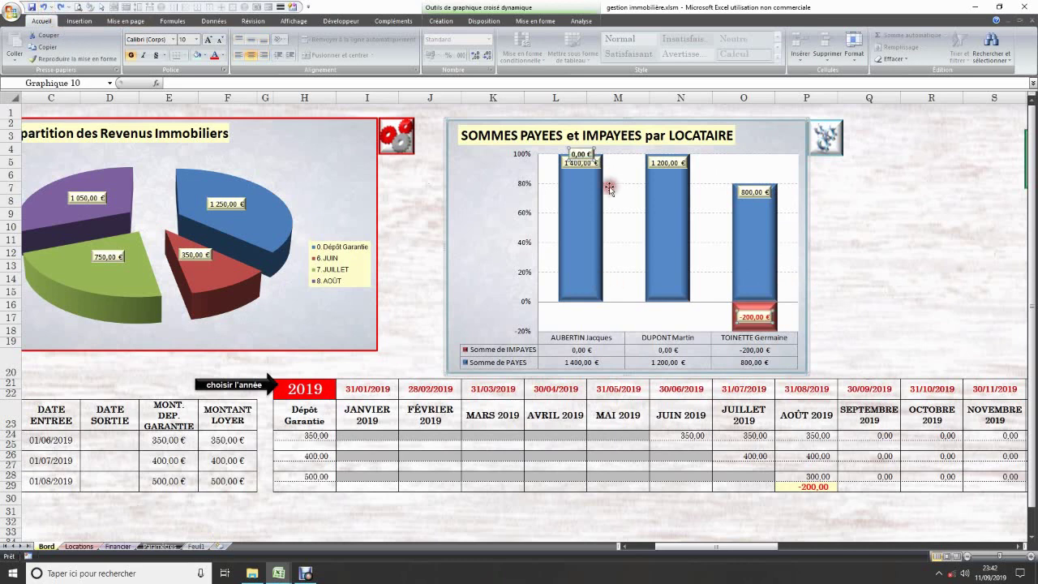
Step: Check that the paid amounts and the -200,00 € label remain visible
left_click(953, 219)
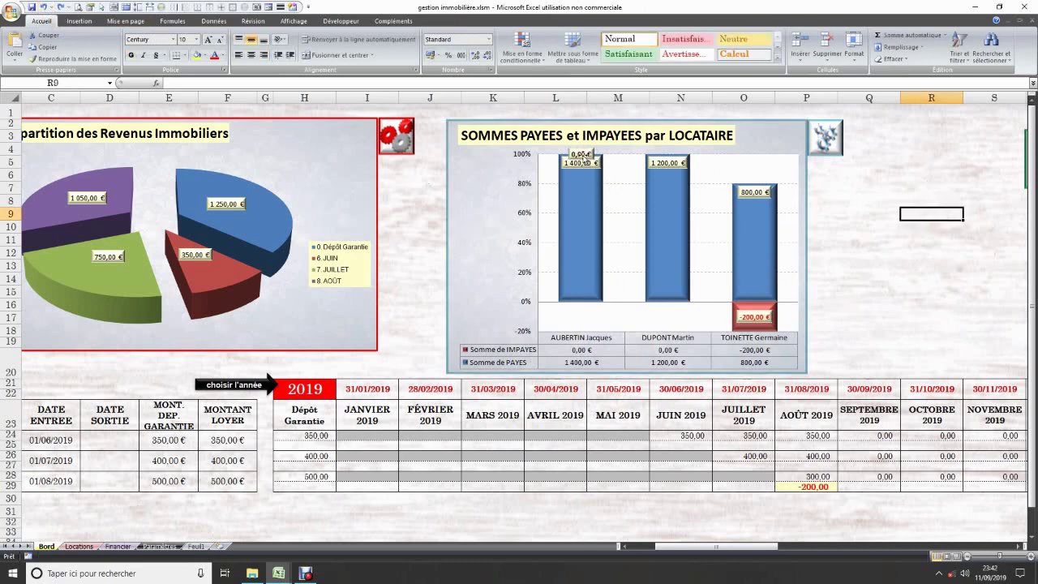
left_click(582, 155)
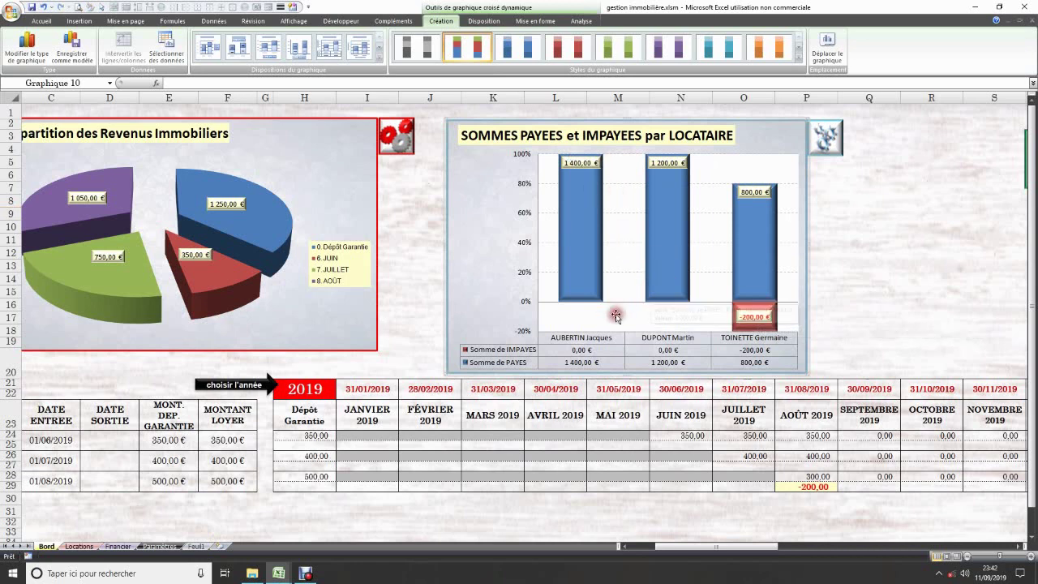
left_click(860, 278)
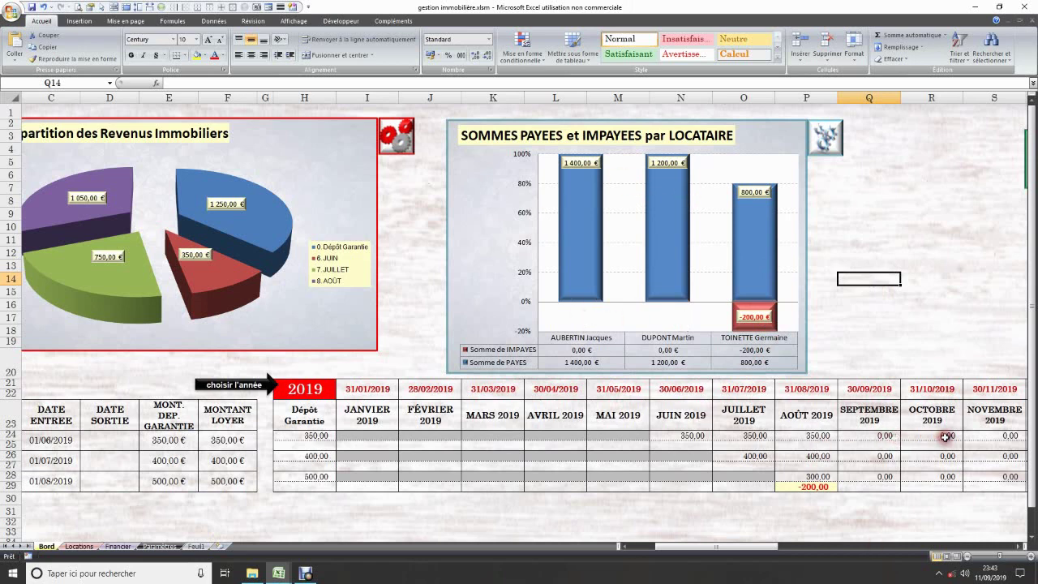
right_click(758, 321)
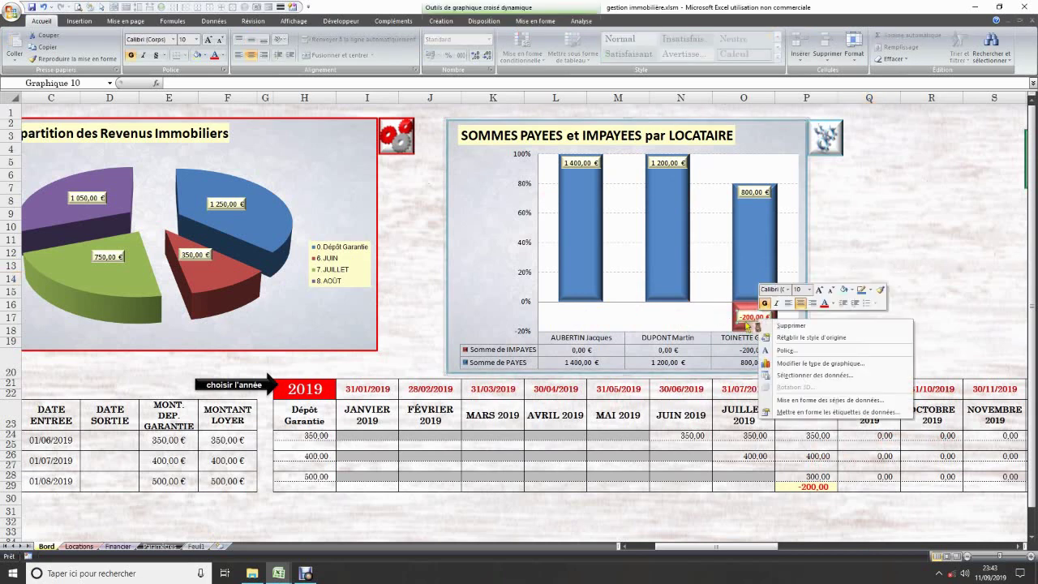
key("Escape")
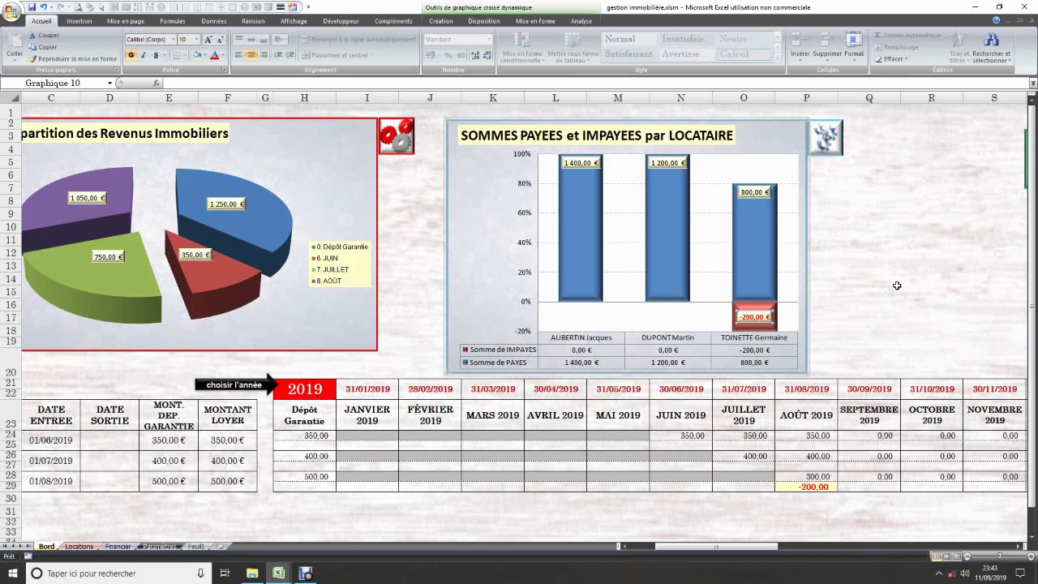
left_click(586, 239)
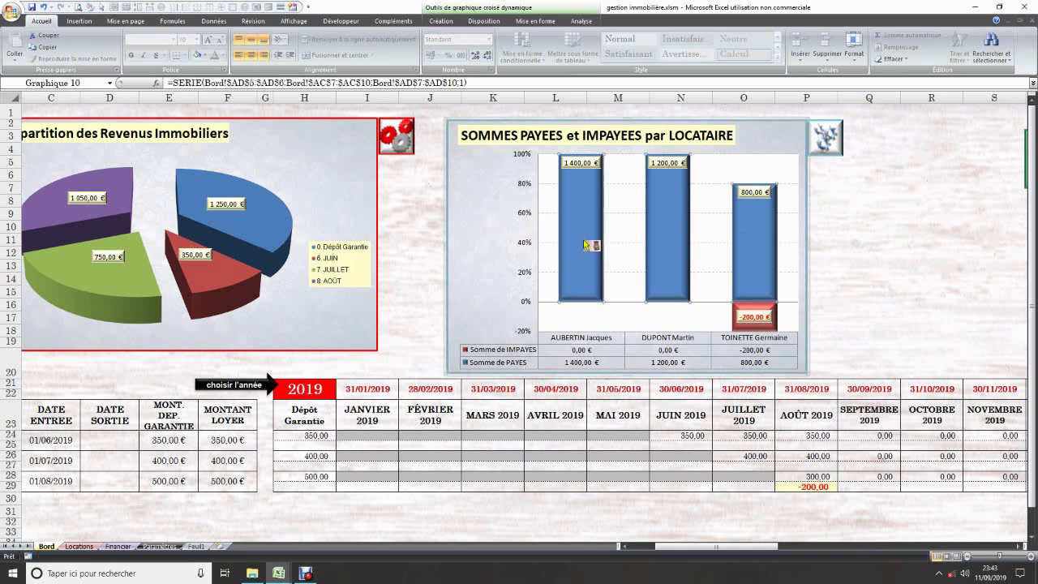
right_click(586, 243)
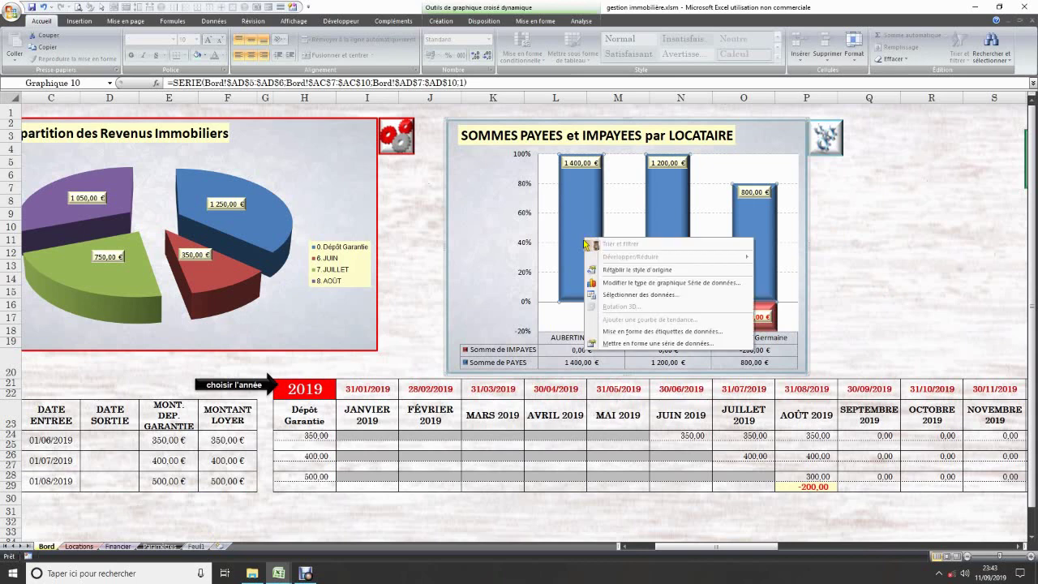
left_click(653, 343)
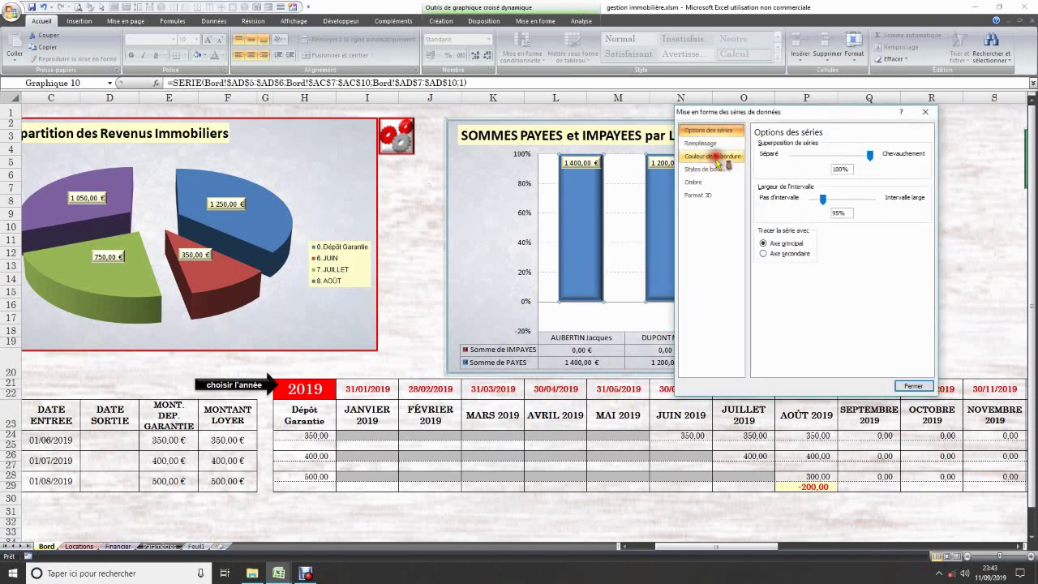
left_click(702, 142)
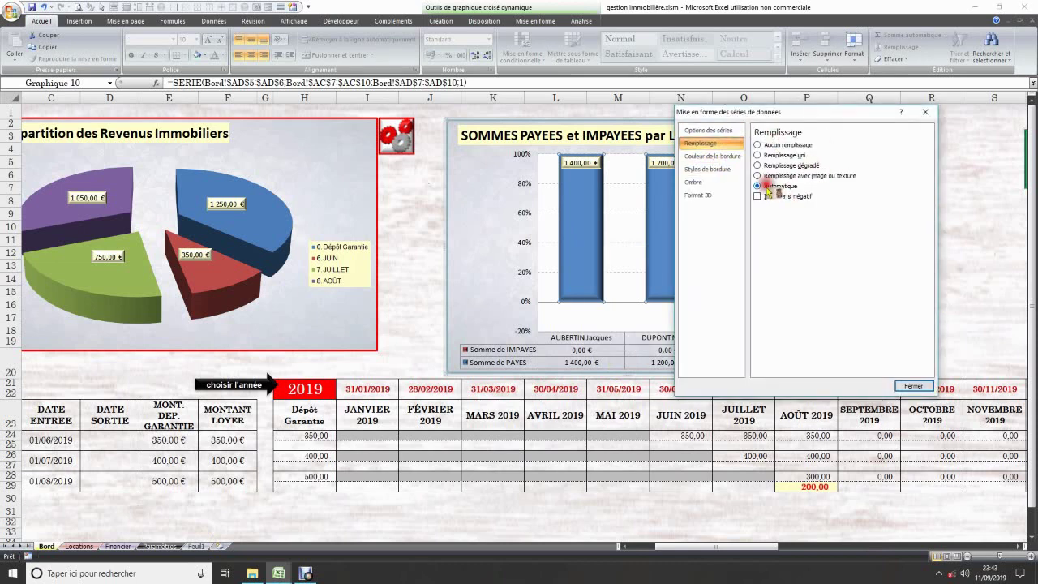
left_click(780, 155)
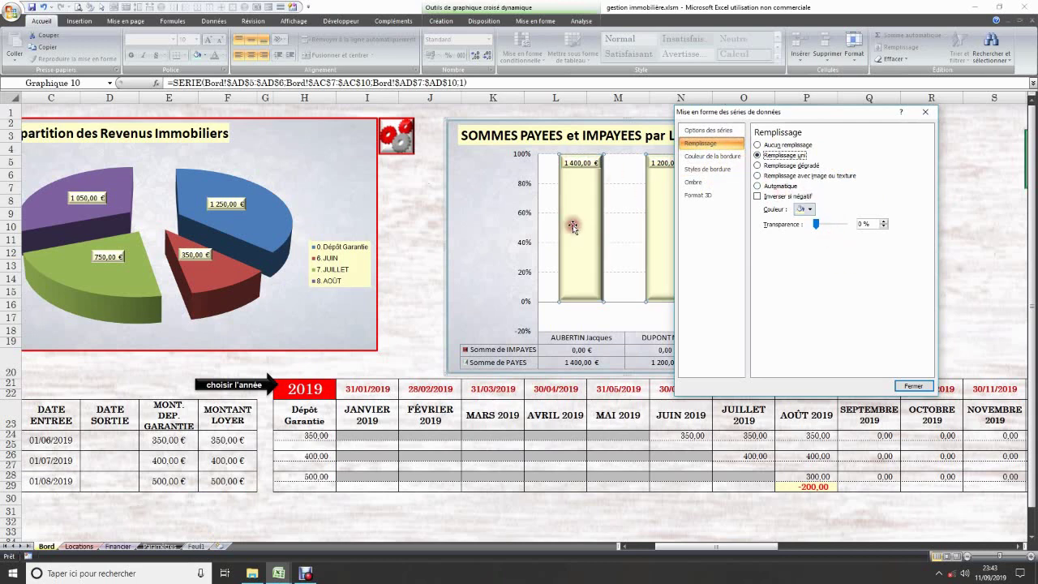
left_click(810, 209)
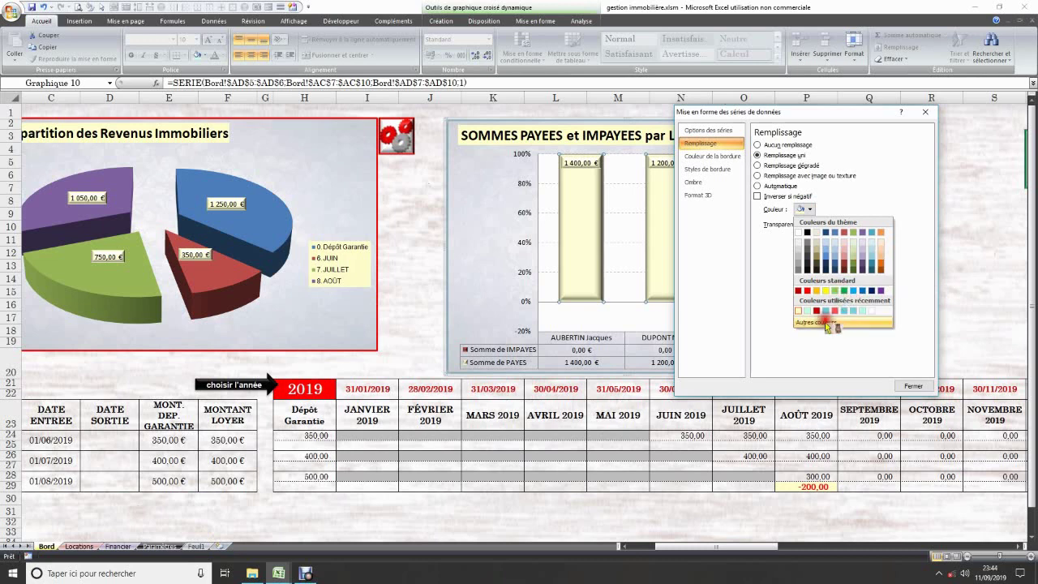
left_click(827, 324)
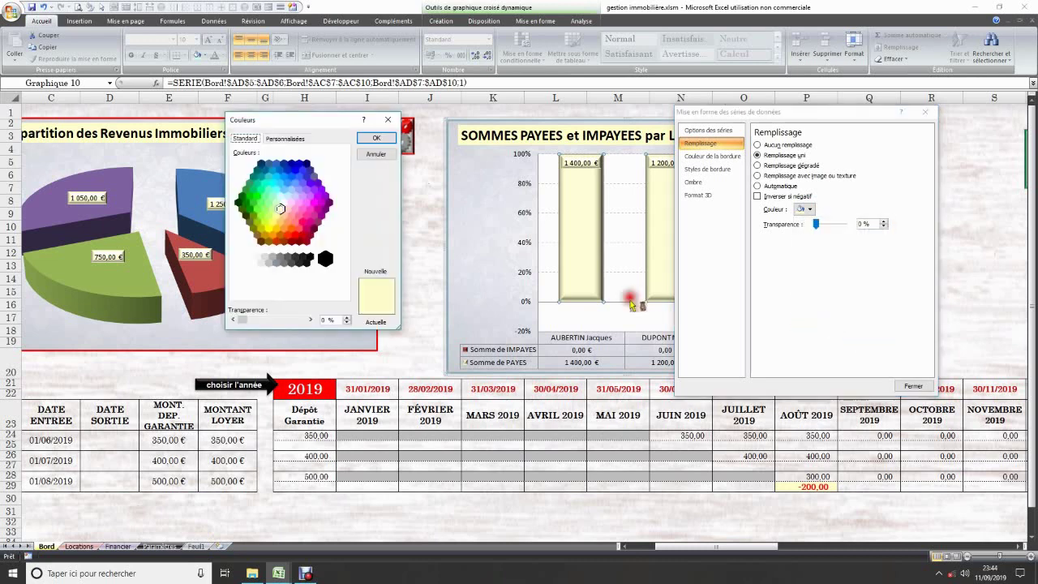
left_click(273, 197)
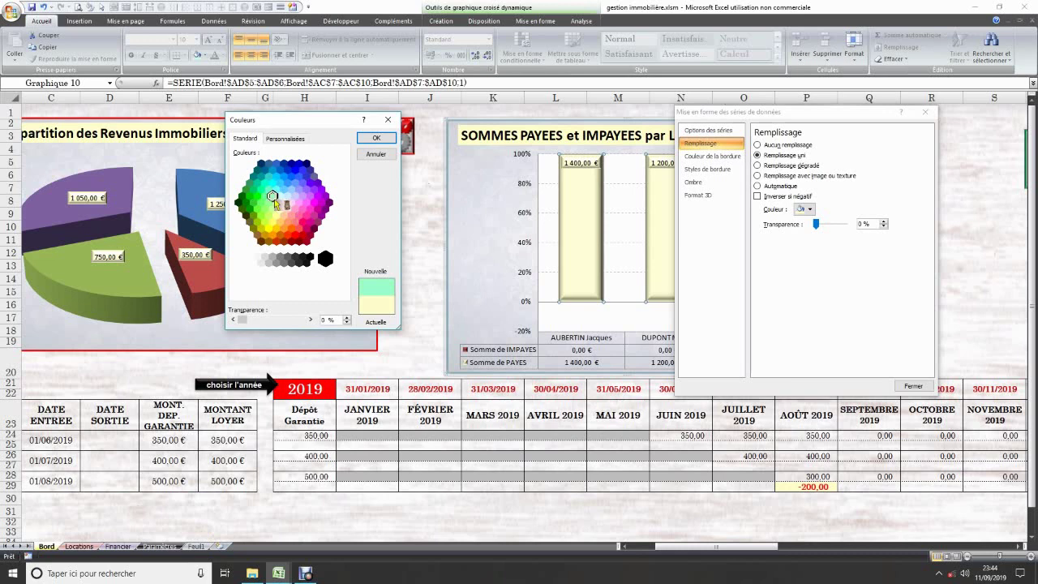
left_click(375, 138)
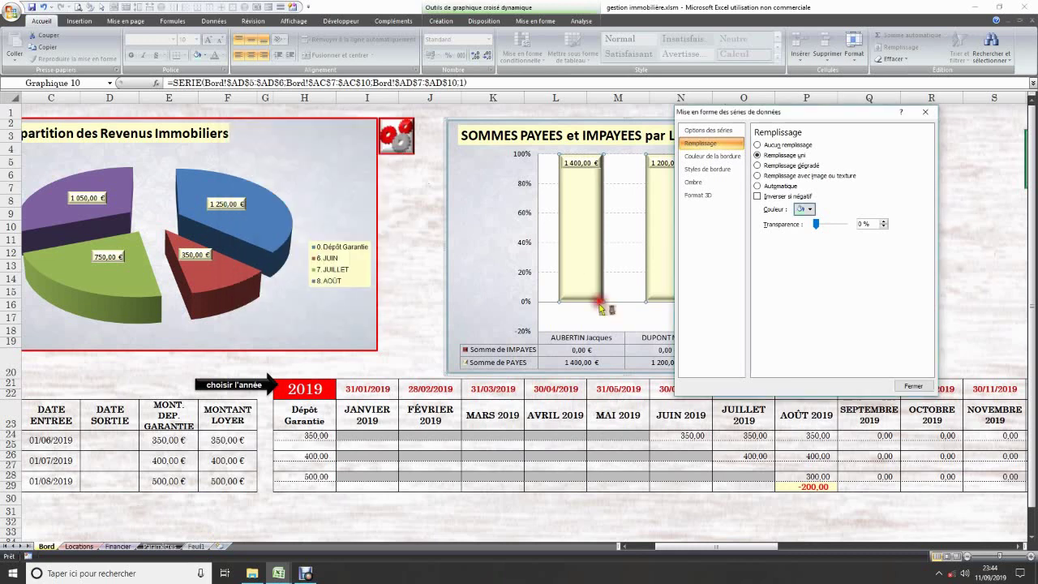
left_click(916, 385)
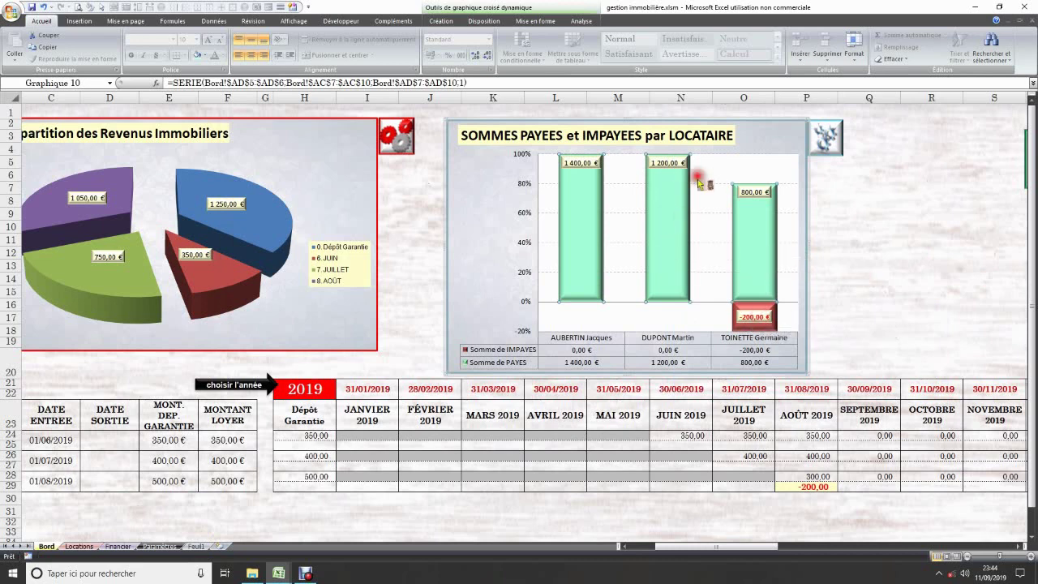
left_click(58, 7)
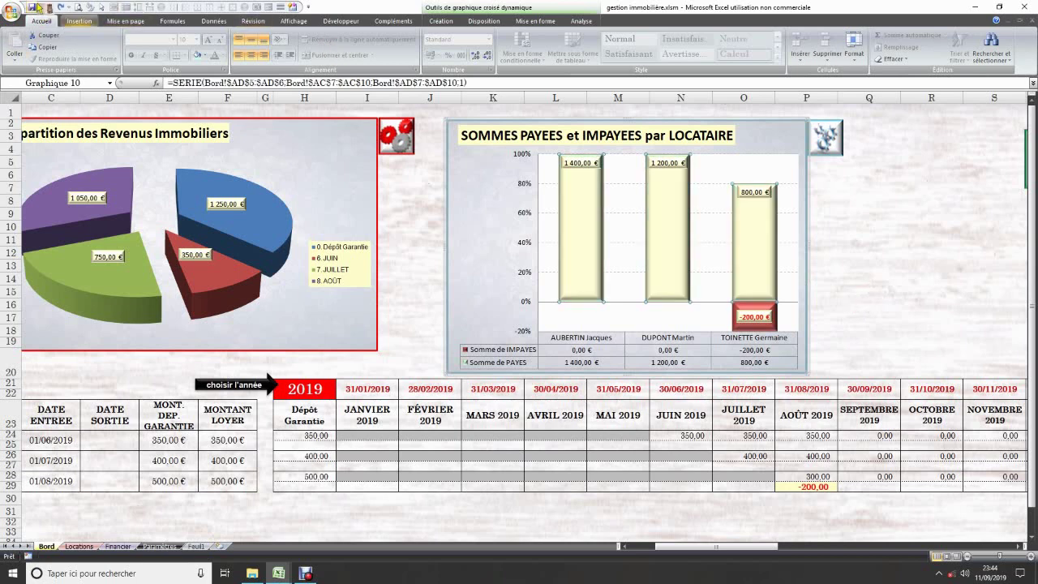
Step: Retitle the chart 'aaaaa', then undo to restore SOMMES PAYEES et IMPAYEES par LOCATAIRE
left_click(892, 278)
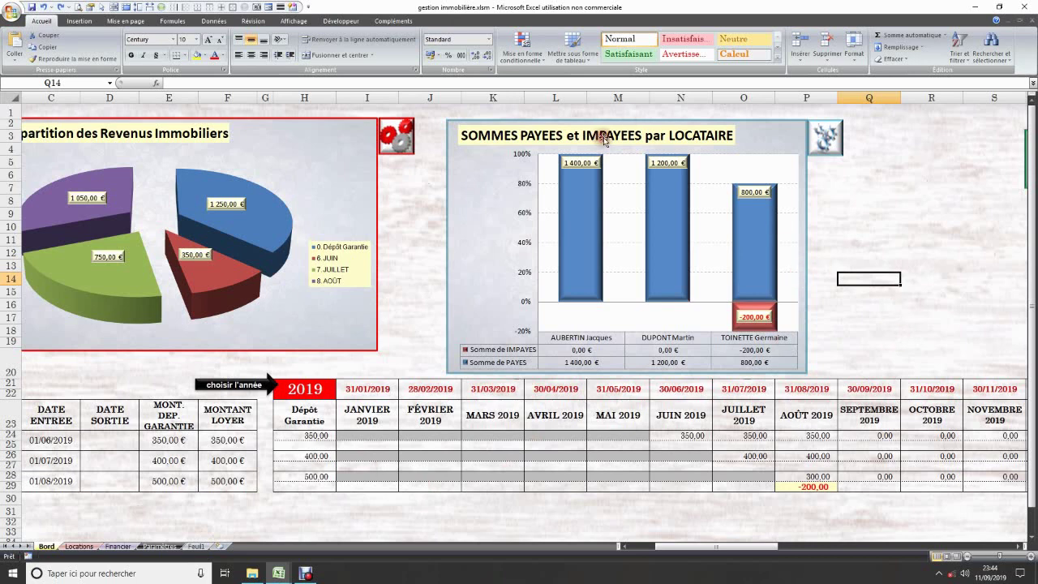
left_click(714, 136)
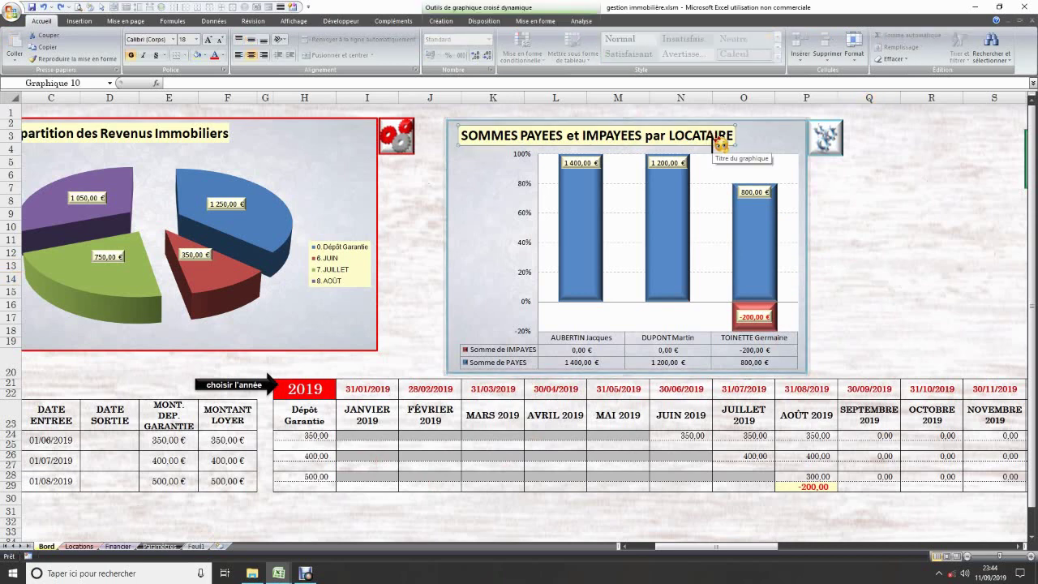
left_click(293, 85)
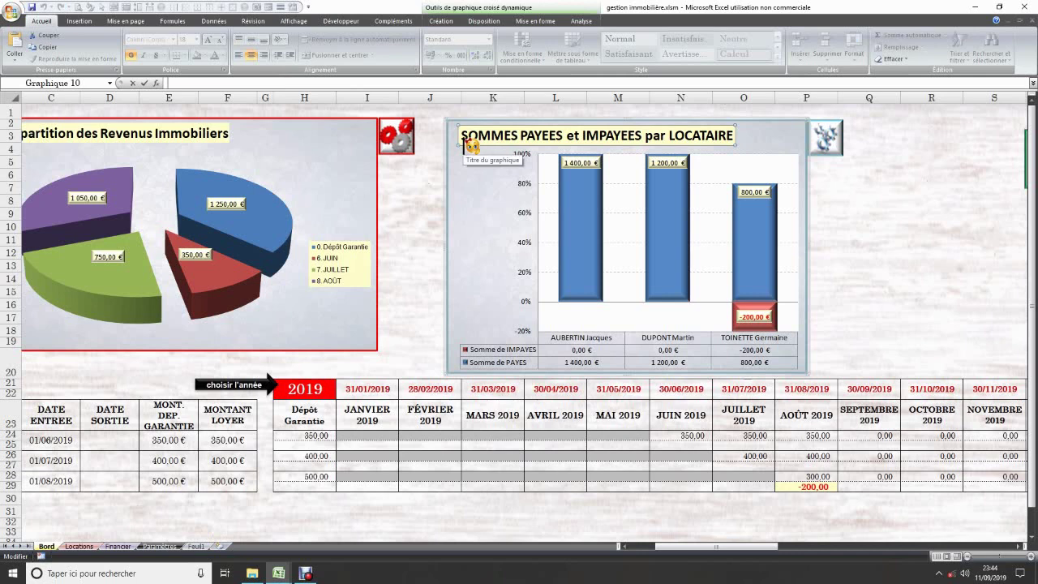
type("aaaaa")
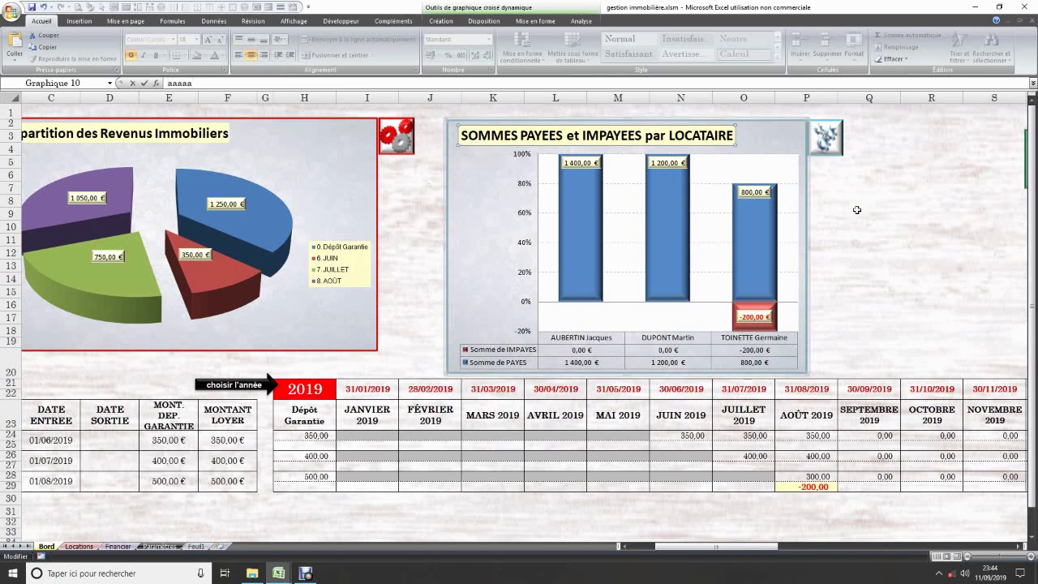
key("Return")
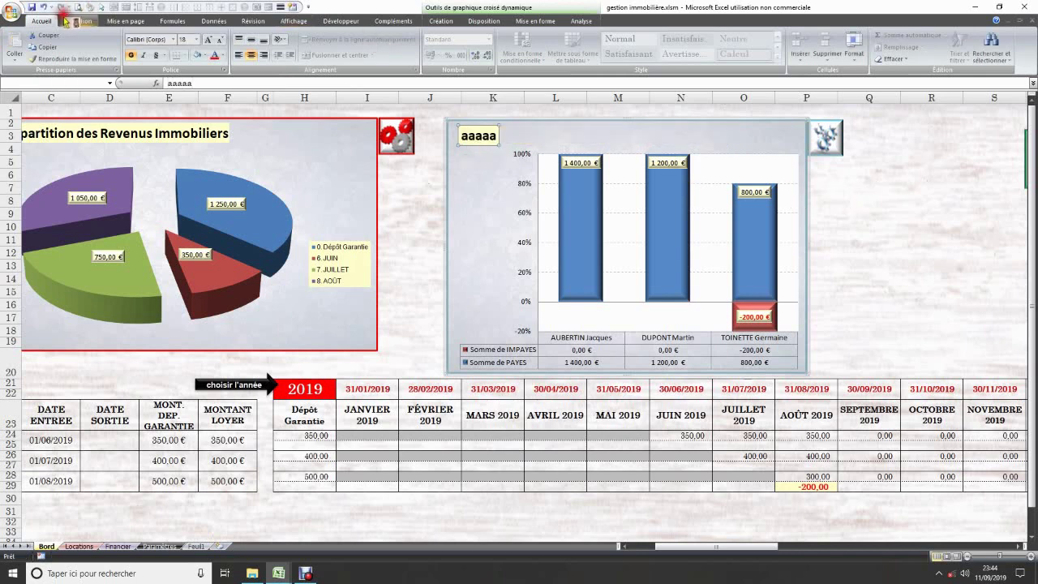
left_click(43, 6)
left_click(887, 251)
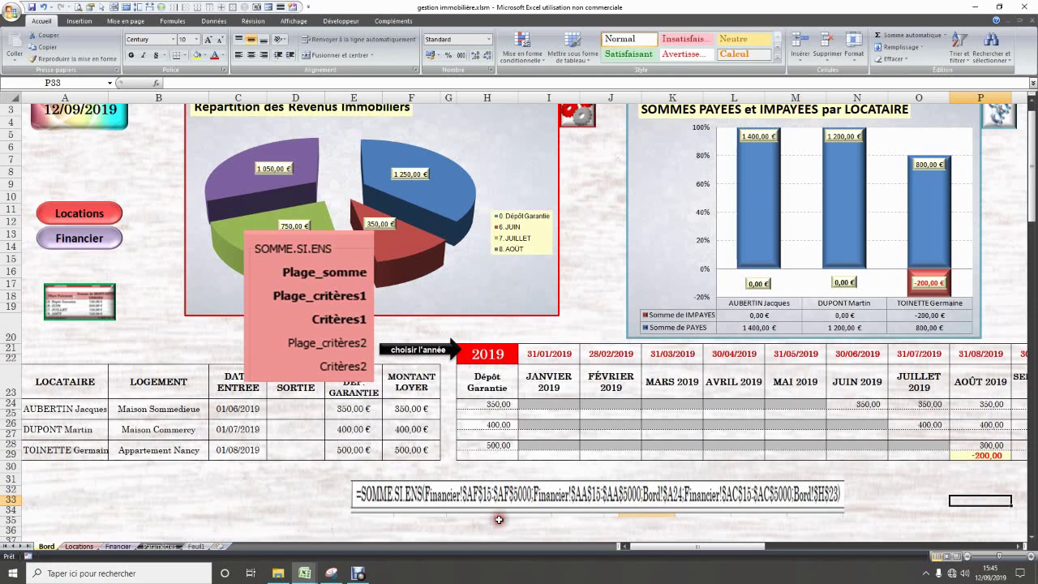
Step: Check H24's SOMME.SI.ENS formula, then select its formula picture below the table
left_click(503, 404)
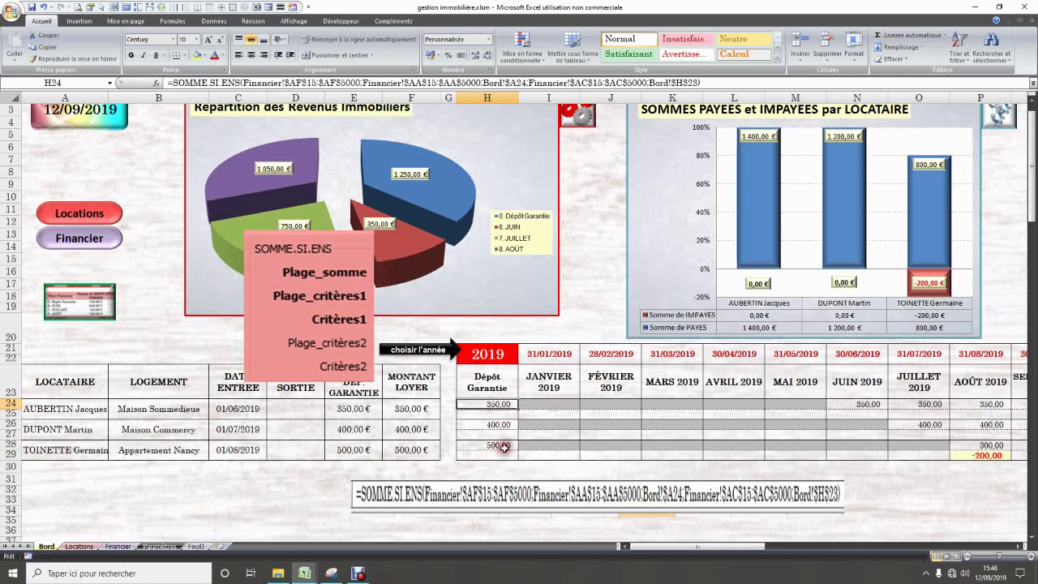
left_click(890, 505)
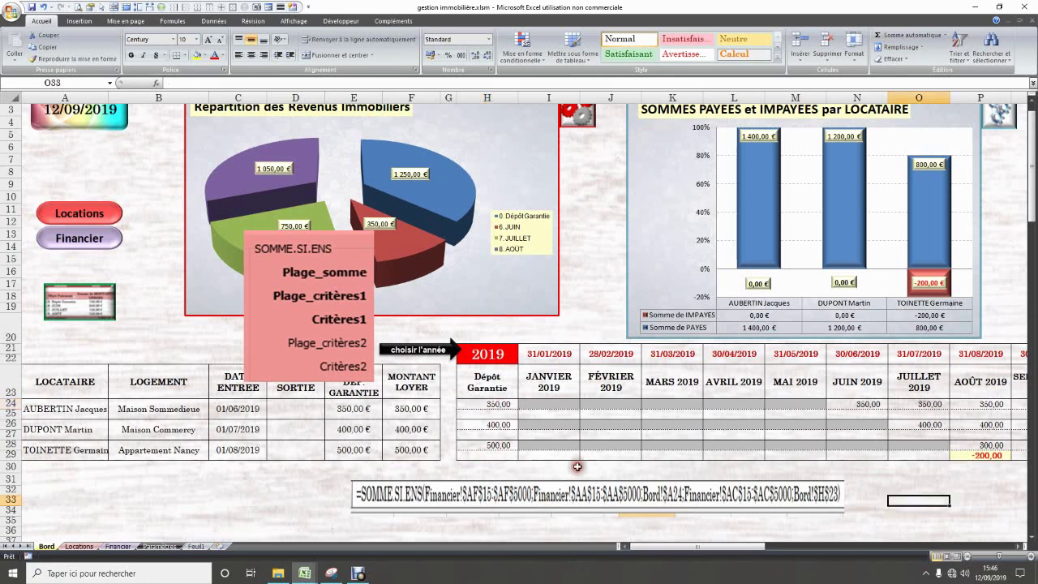
left_click(580, 504)
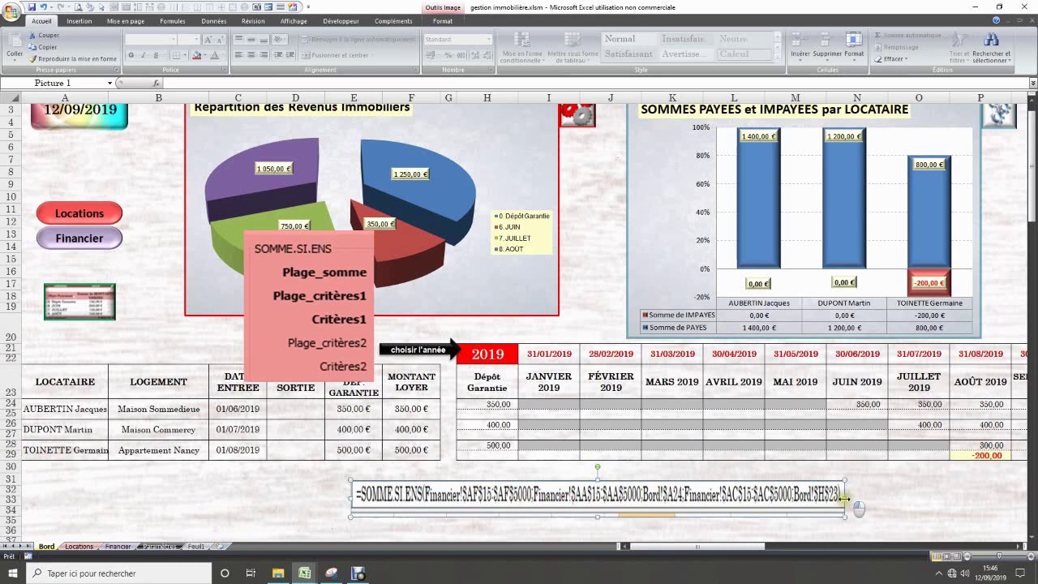
Step: Resize the SOMME.SI.ENS picture from its right, bottom, top and left edges to enlarge the formula
left_click_drag(843, 497, 867, 496)
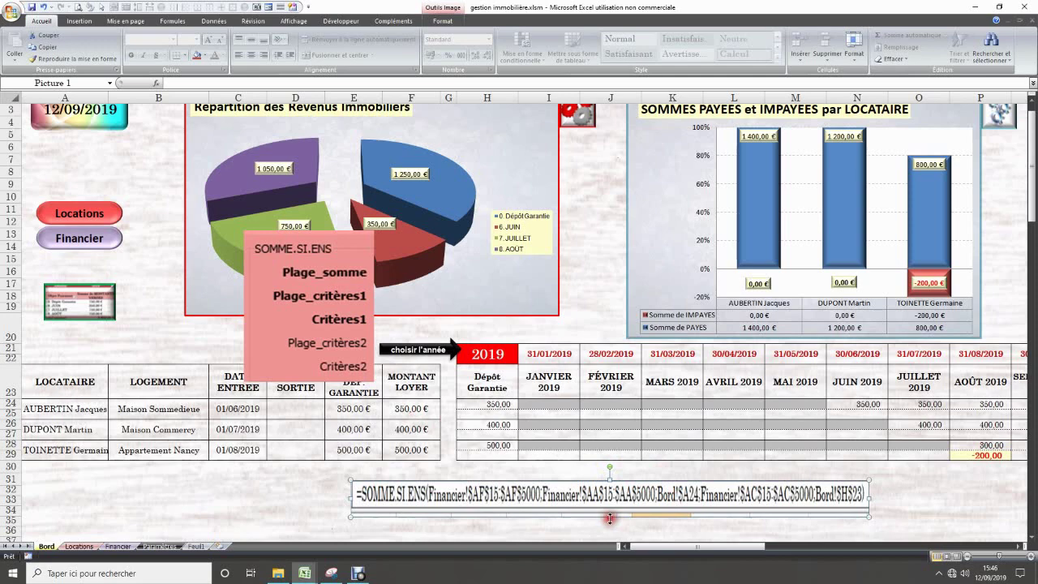
left_click_drag(610, 518, 610, 530)
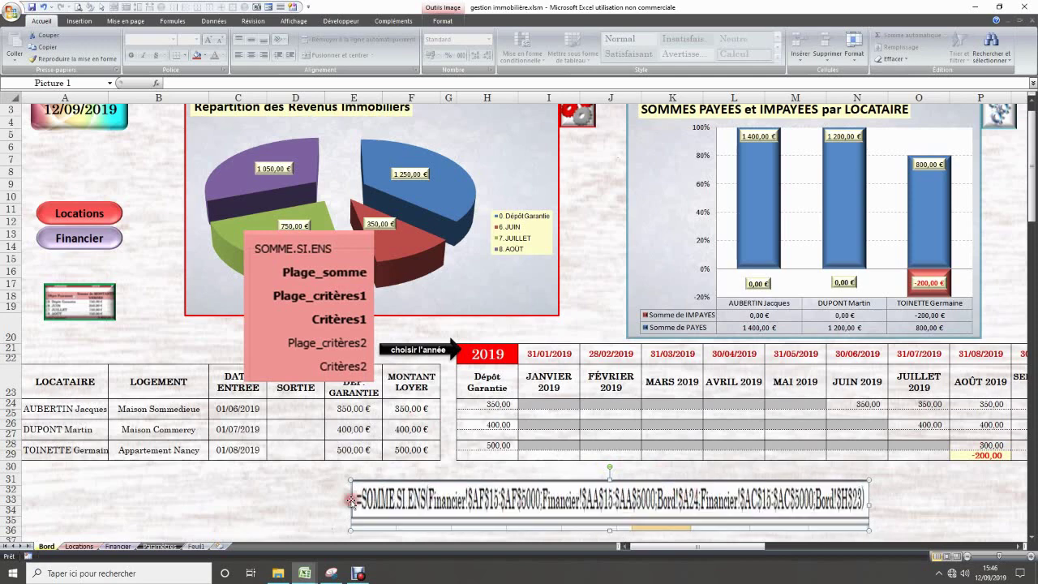
mouse_move(609, 479)
left_mouse_down()
mouse_move(609, 489)
mouse_move(631, 484)
left_mouse_up()
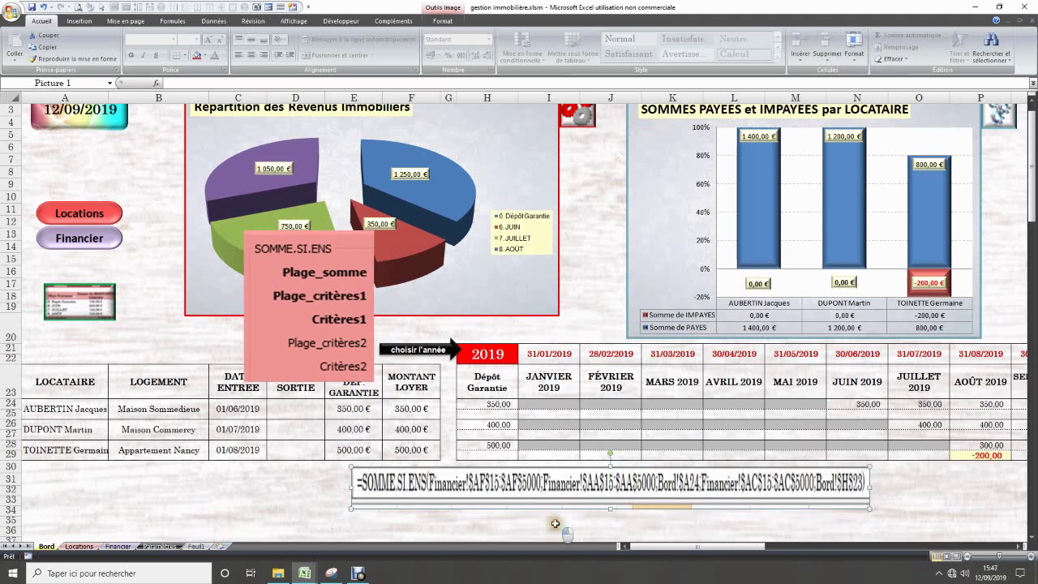
left_click(549, 520)
left_click(363, 491)
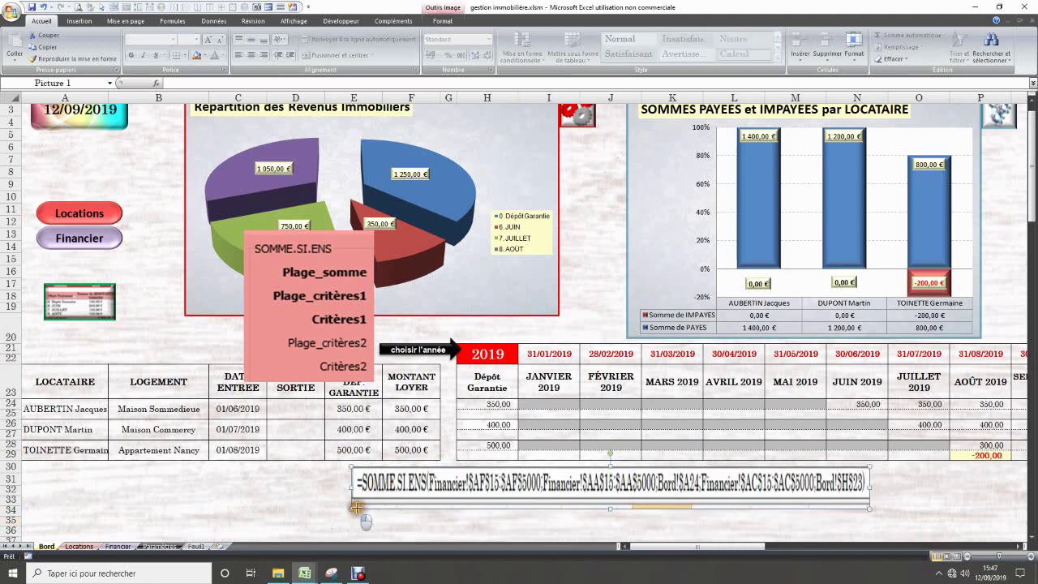
mouse_move(356, 508)
left_mouse_down()
mouse_move(386, 506)
mouse_move(178, 523)
left_mouse_up()
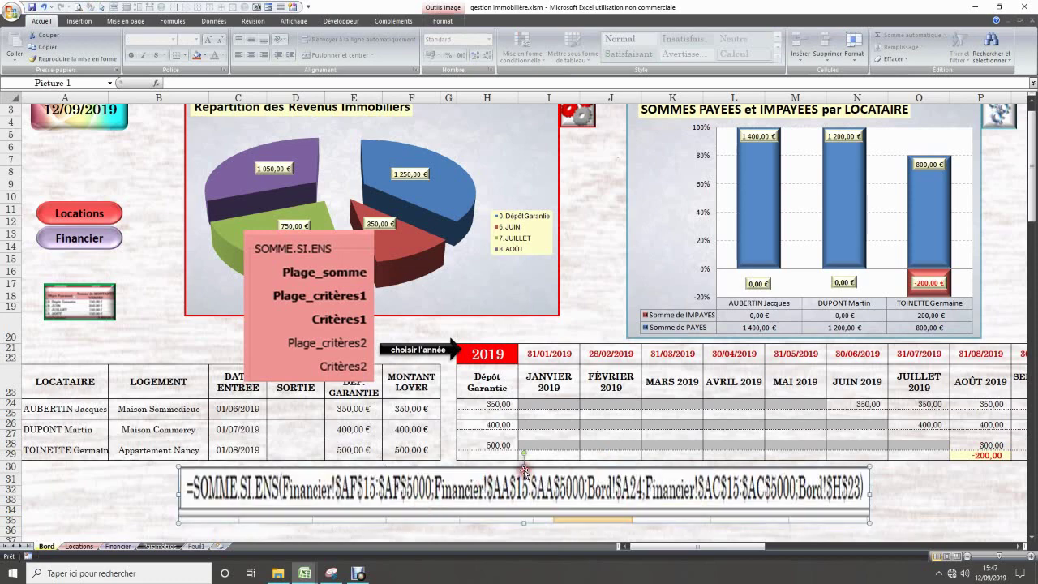
mouse_move(524, 467)
left_mouse_down()
mouse_move(524, 485)
mouse_move(598, 488)
left_mouse_up()
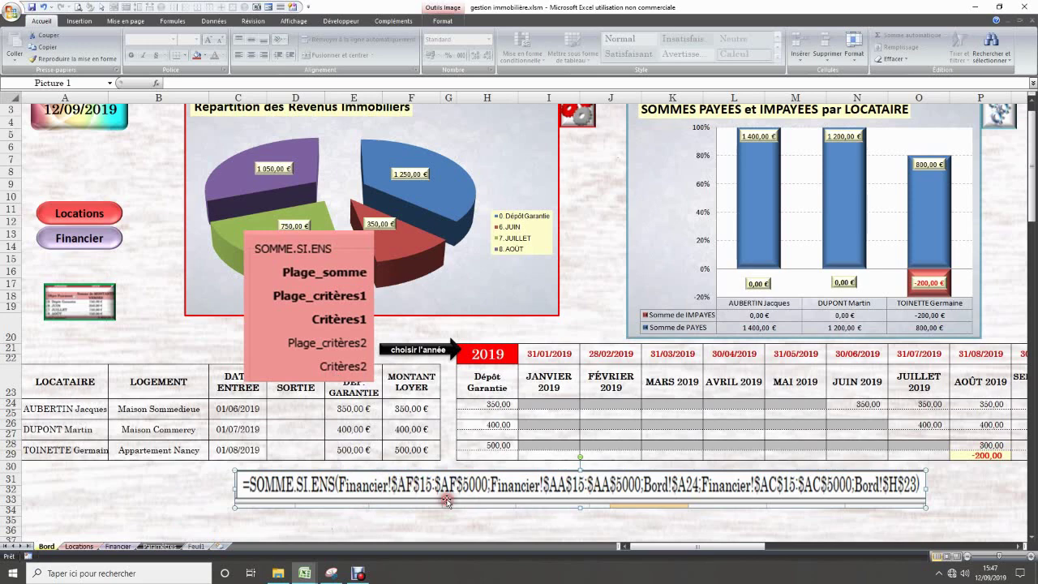
left_click(104, 242)
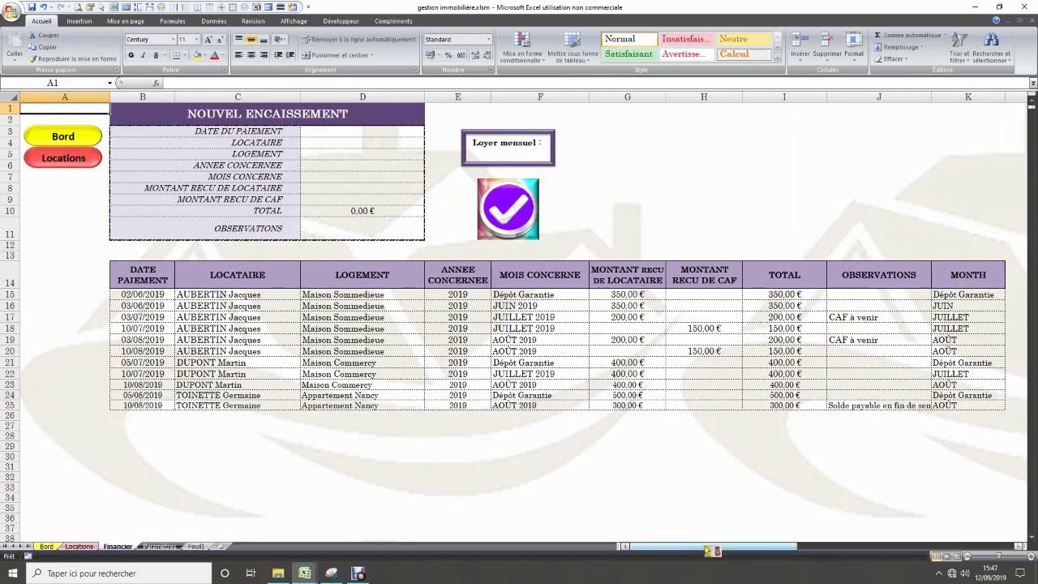
left_click_drag(712, 550, 934, 554)
left_click(938, 96)
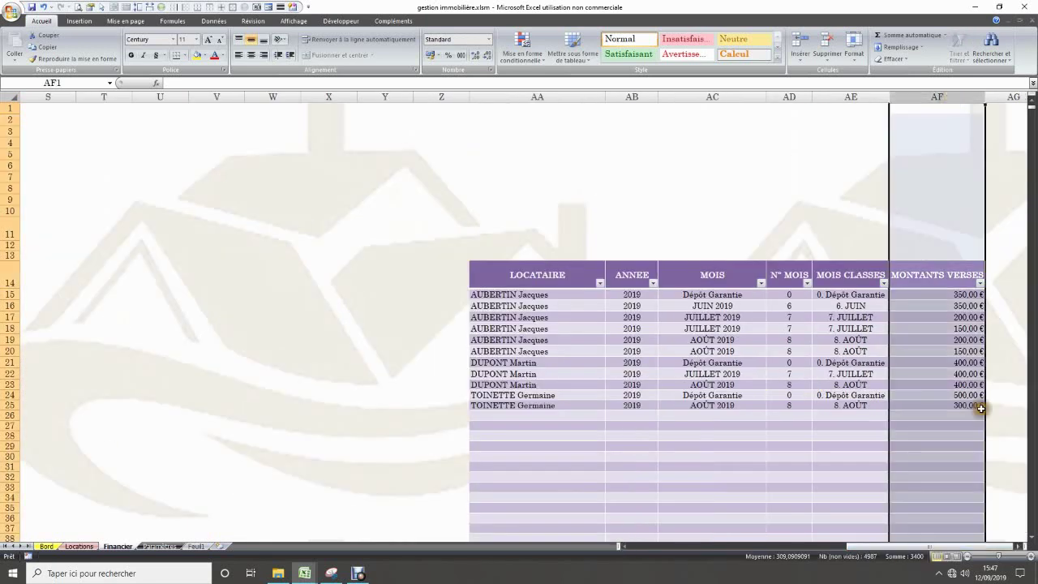
left_click(963, 292)
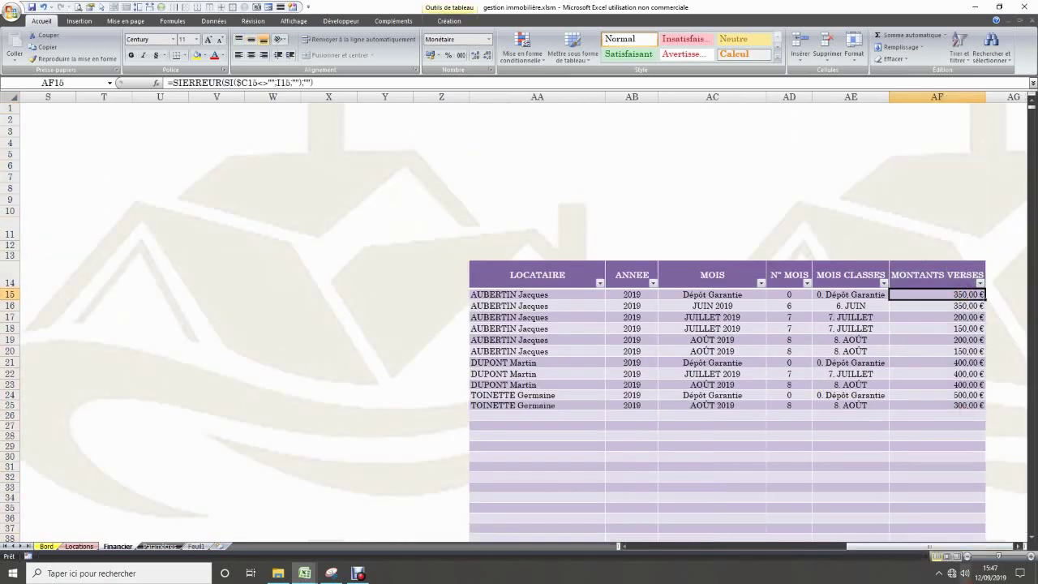
left_click(47, 546)
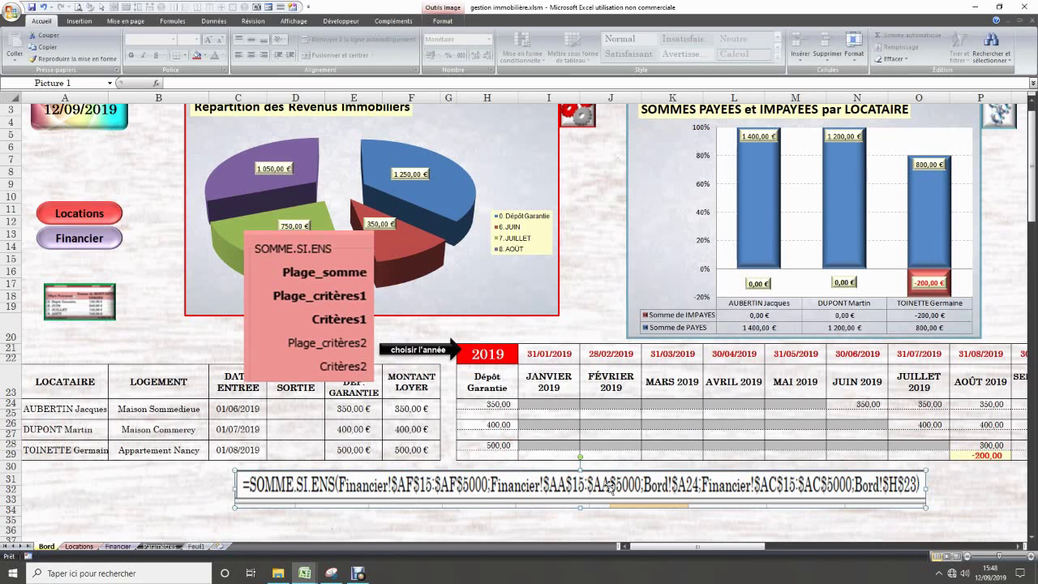
left_click(79, 238)
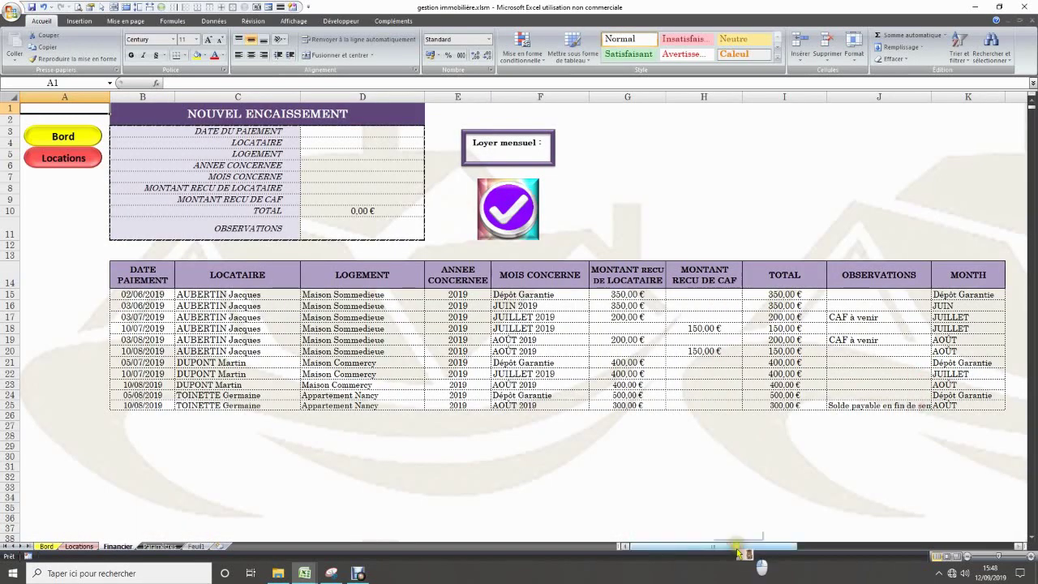
left_click_drag(736, 545, 908, 546)
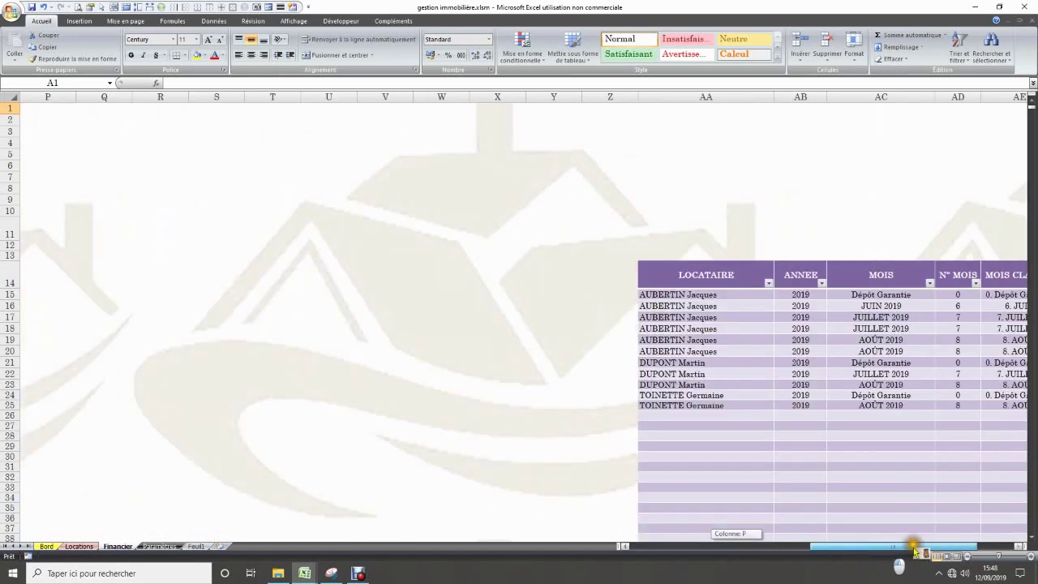
left_click(656, 96)
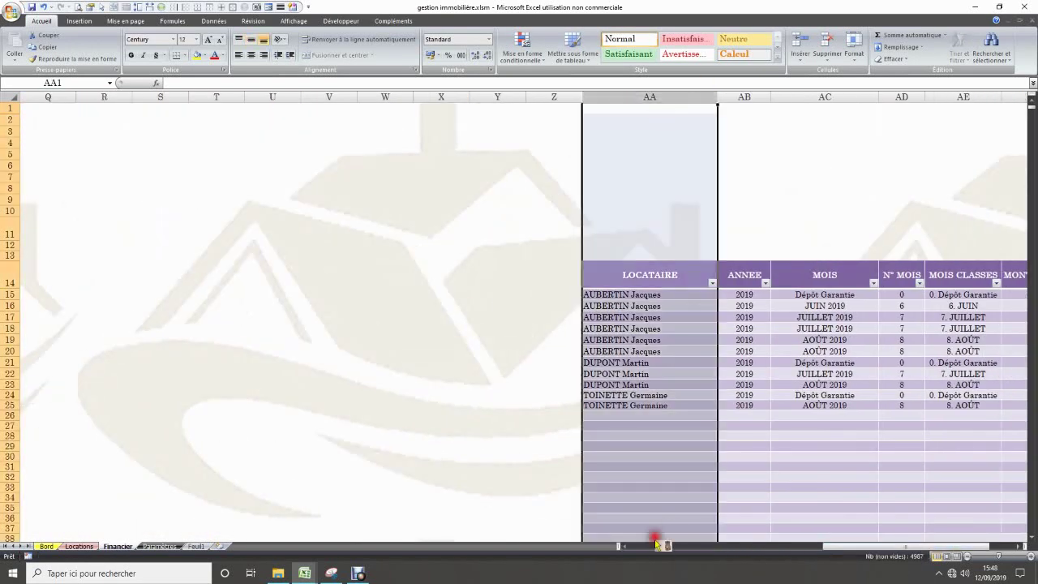
left_click(46, 546)
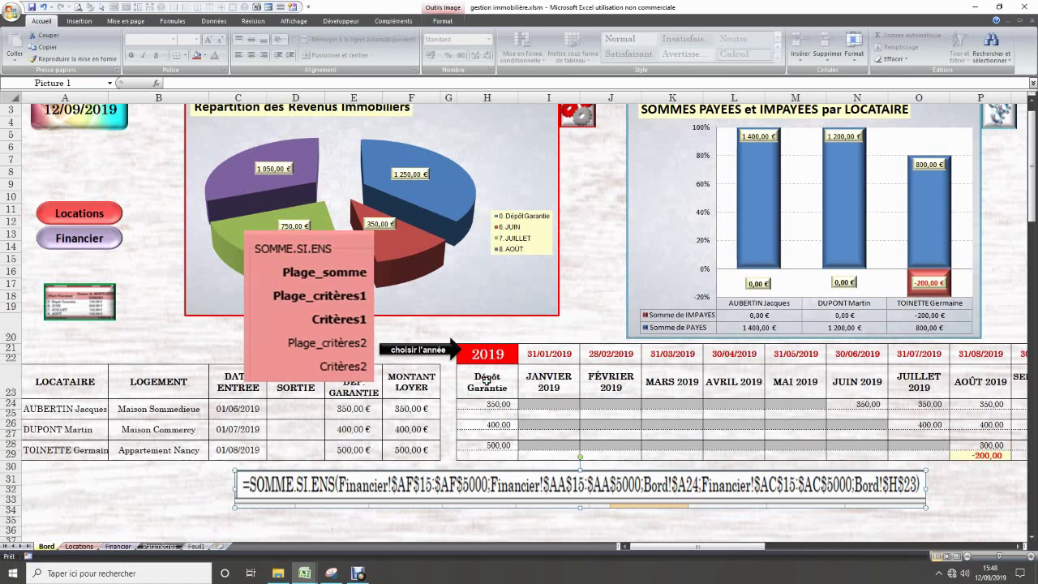
Step: Review the Dépôt Garantie formulas in H23, H26 and H28, then select the formula picture
left_click(487, 381)
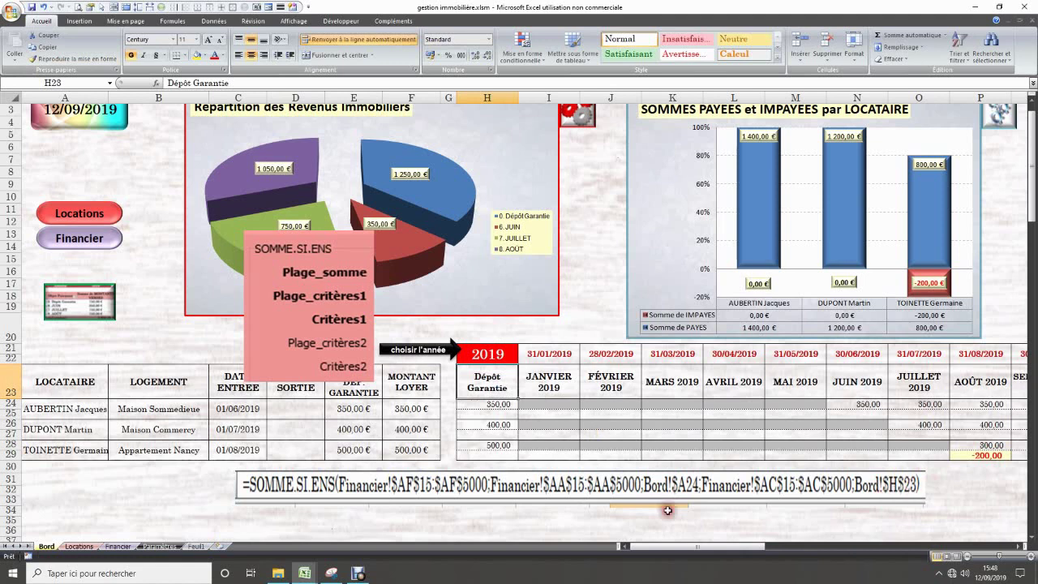
left_click(504, 424)
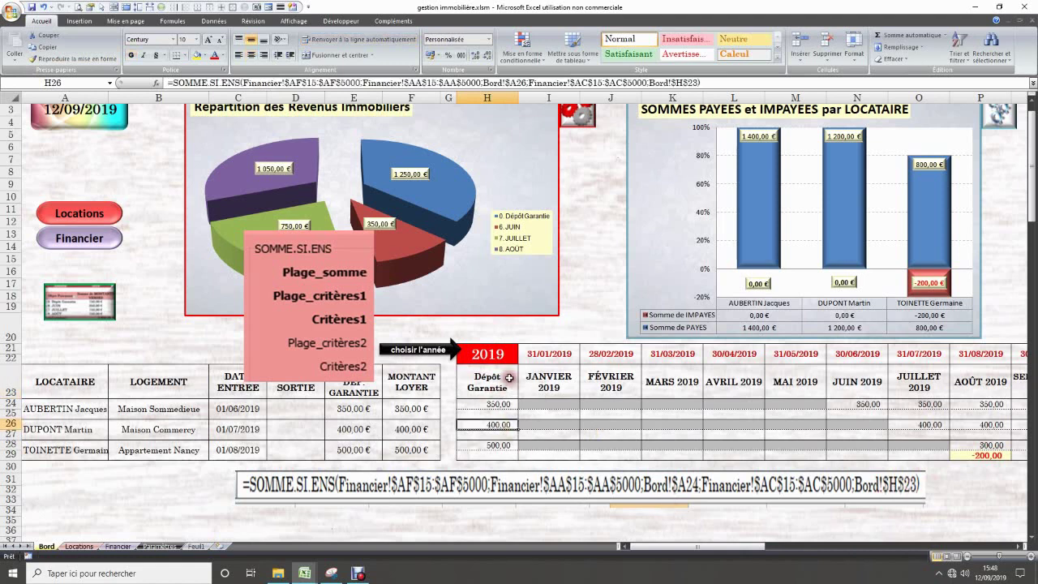
left_click(505, 447)
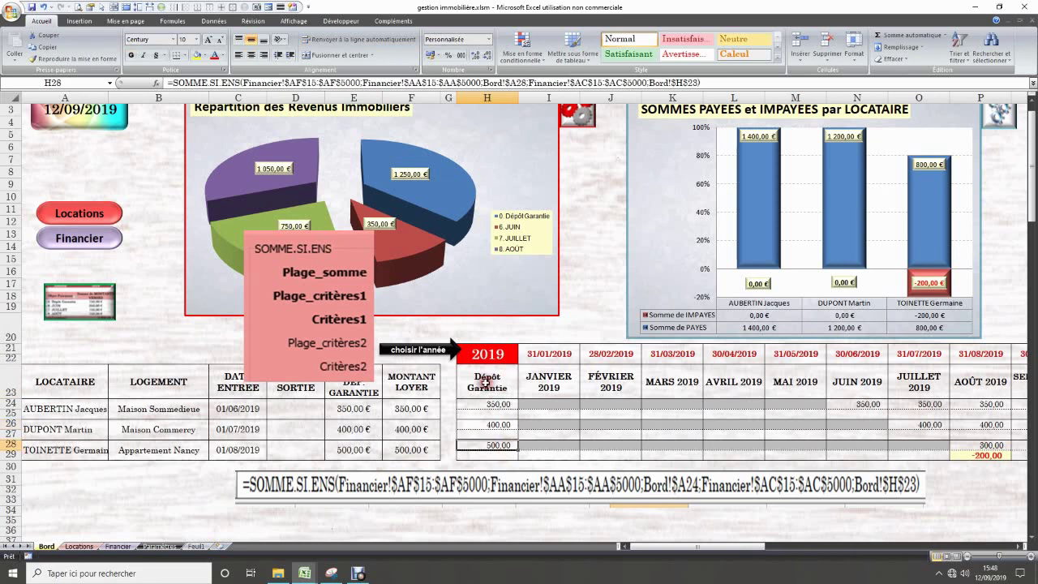
left_click(866, 491)
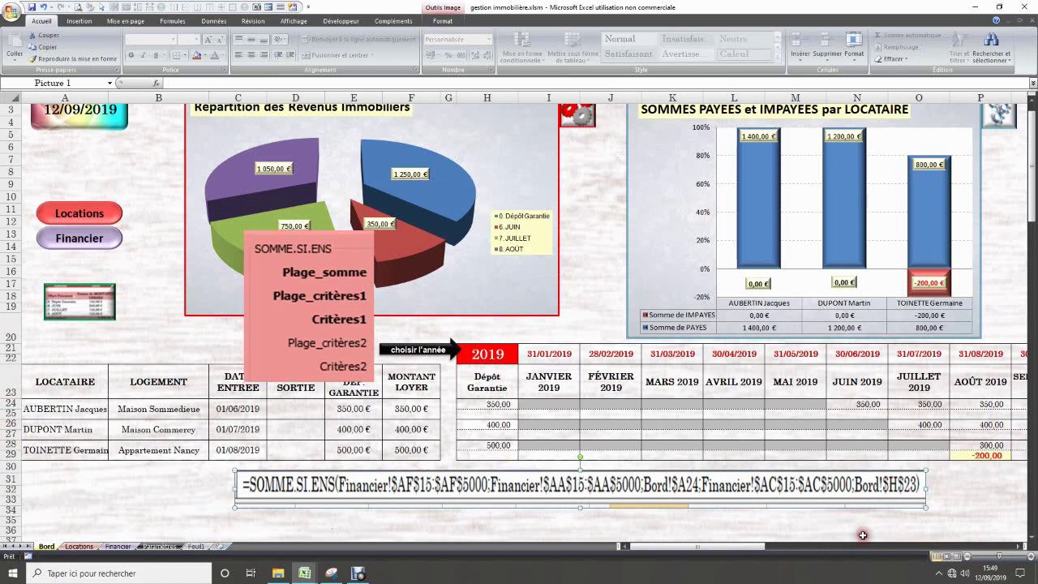
Step: Switch to the Financier sheet and scroll right to the MOIS column AC
left_click(76, 240)
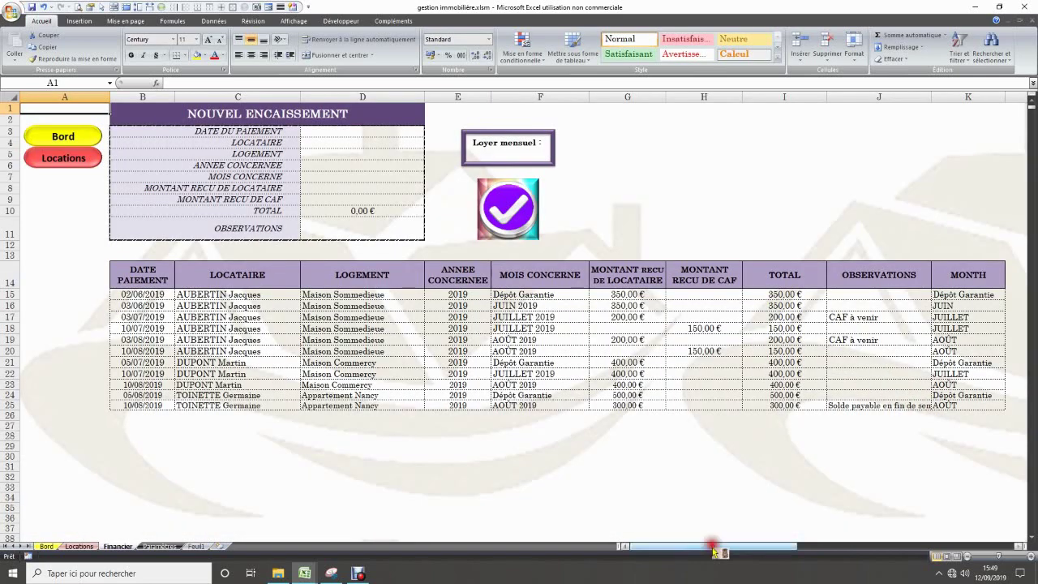
left_click_drag(719, 551, 961, 552)
left_click(714, 96)
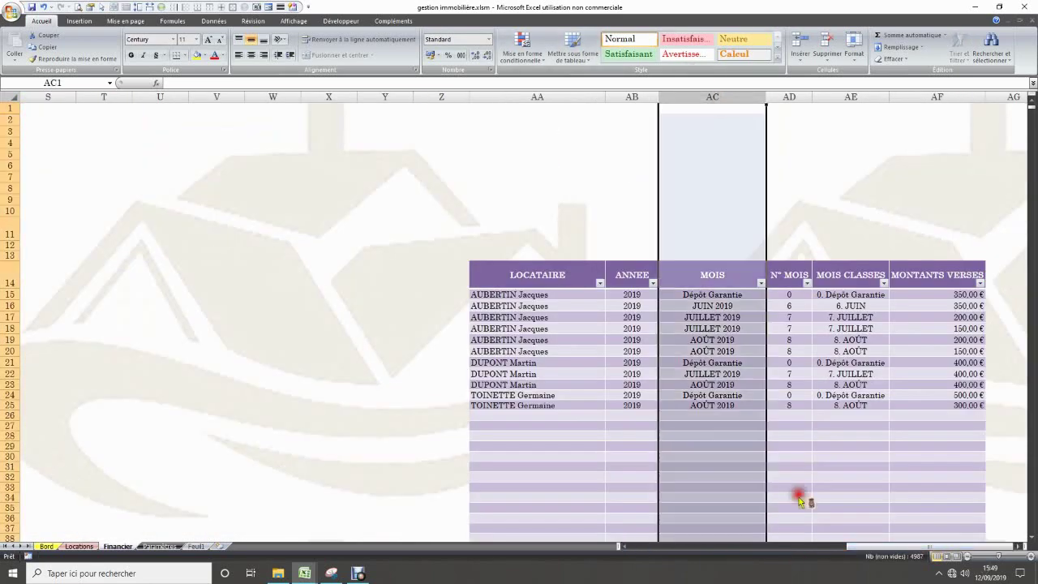
left_click(714, 294)
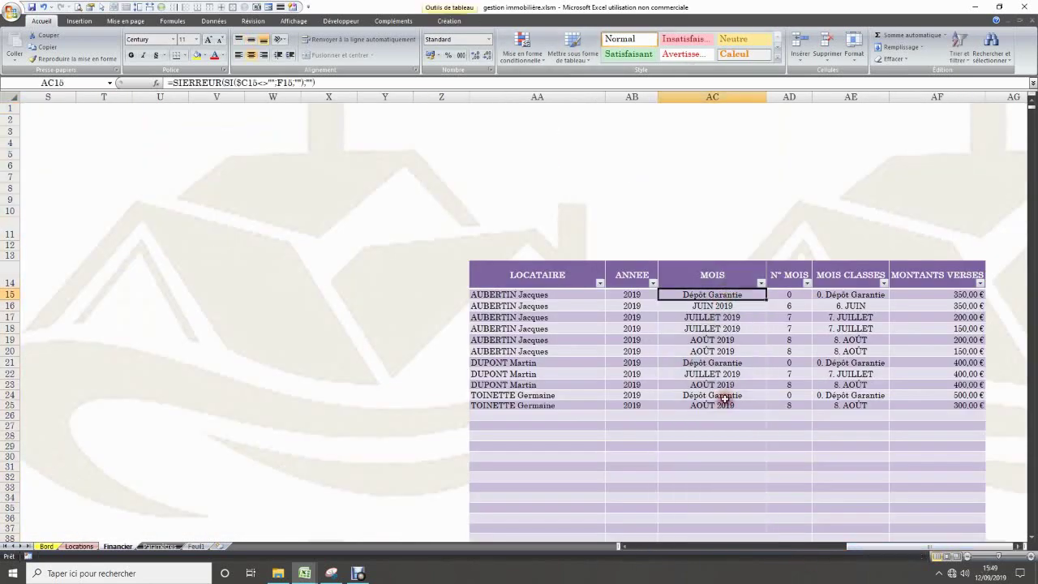
left_click(722, 363)
left_click(724, 395)
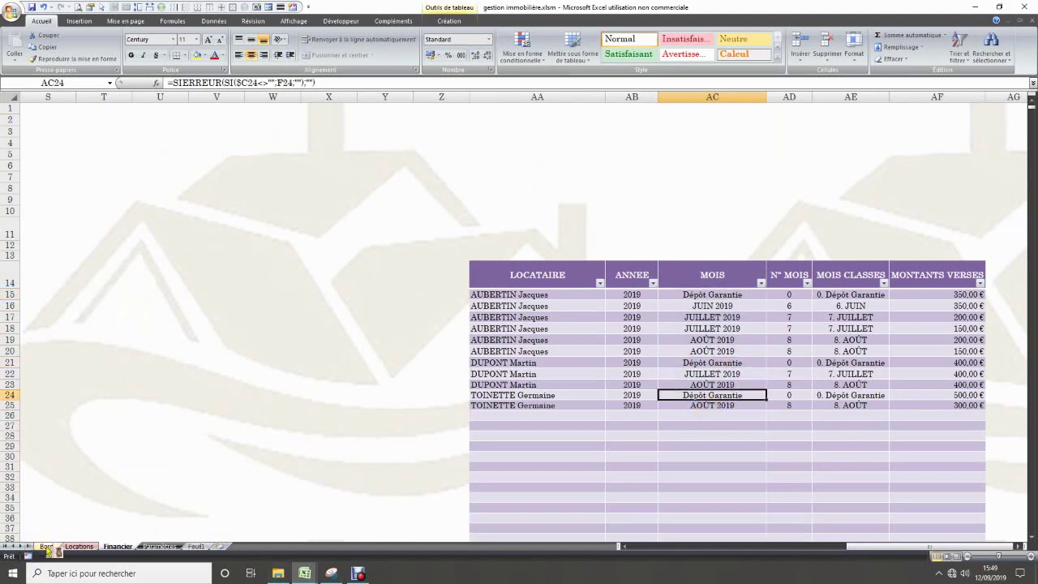
left_click(44, 545)
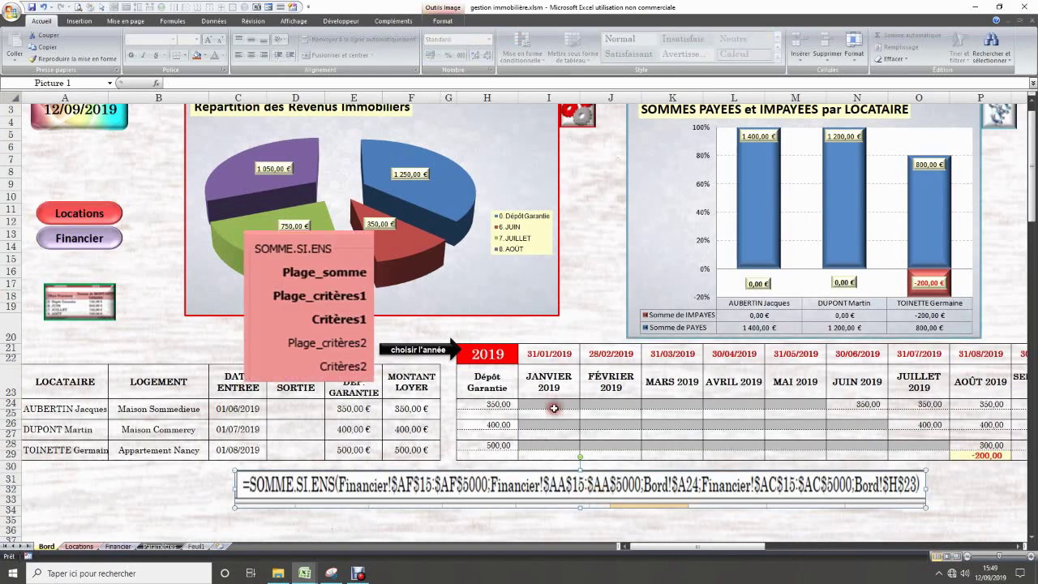
left_click(500, 405)
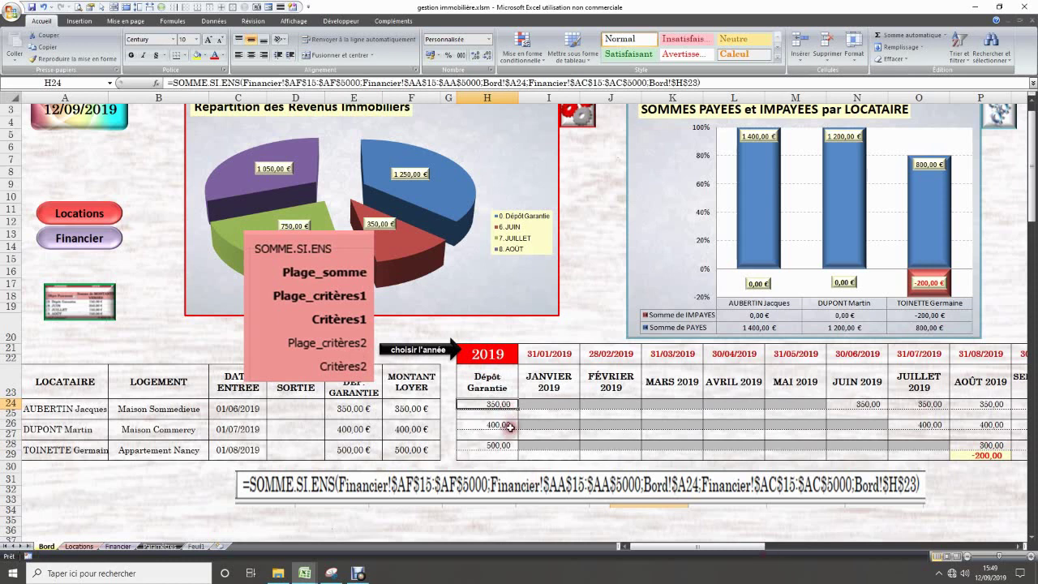
left_click(509, 425)
left_click(511, 446)
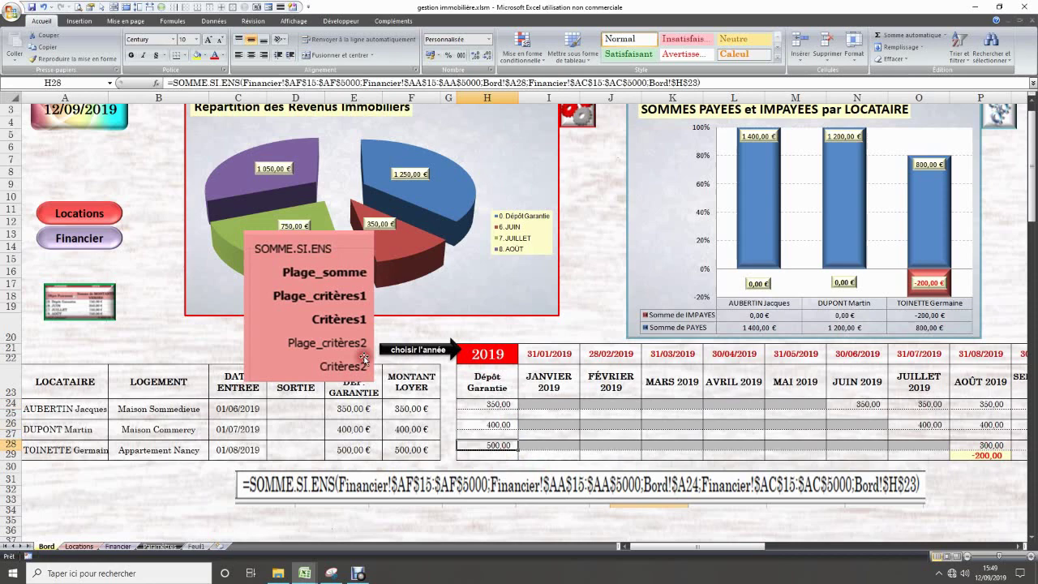
left_click(668, 478)
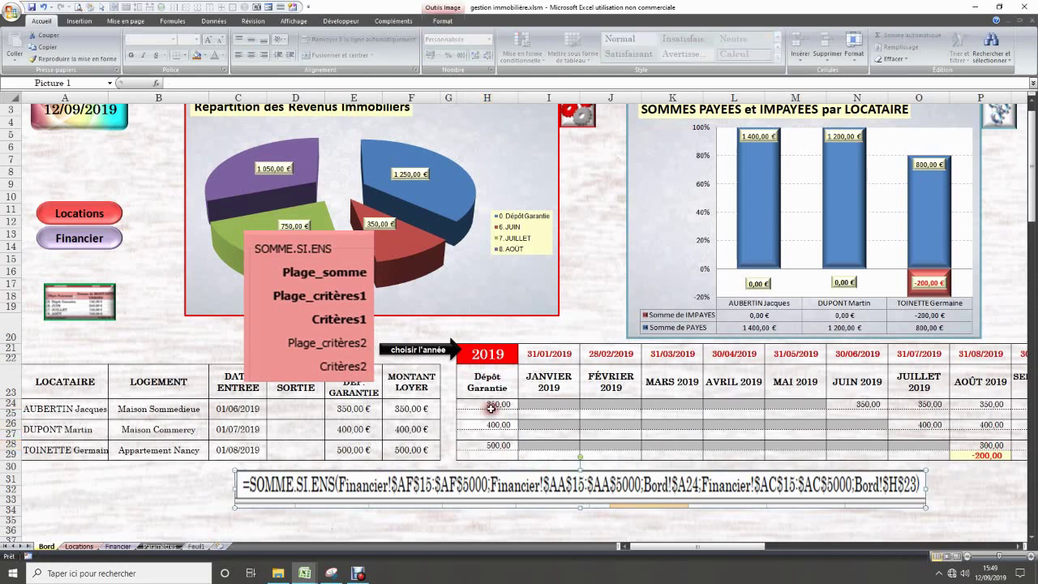
left_click(494, 414)
Step: Move the SOMME.SI.ENS picture down and place the SI(ET…) picture just beneath the table
scroll(555, 503, "down", 3)
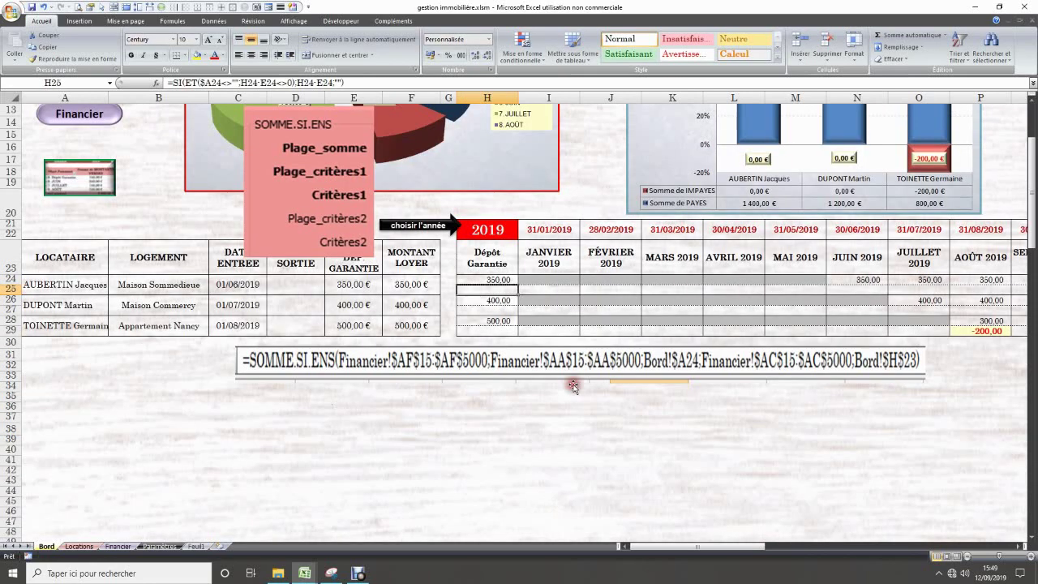
left_click_drag(573, 387, 573, 468)
scroll(511, 448, "down", 6)
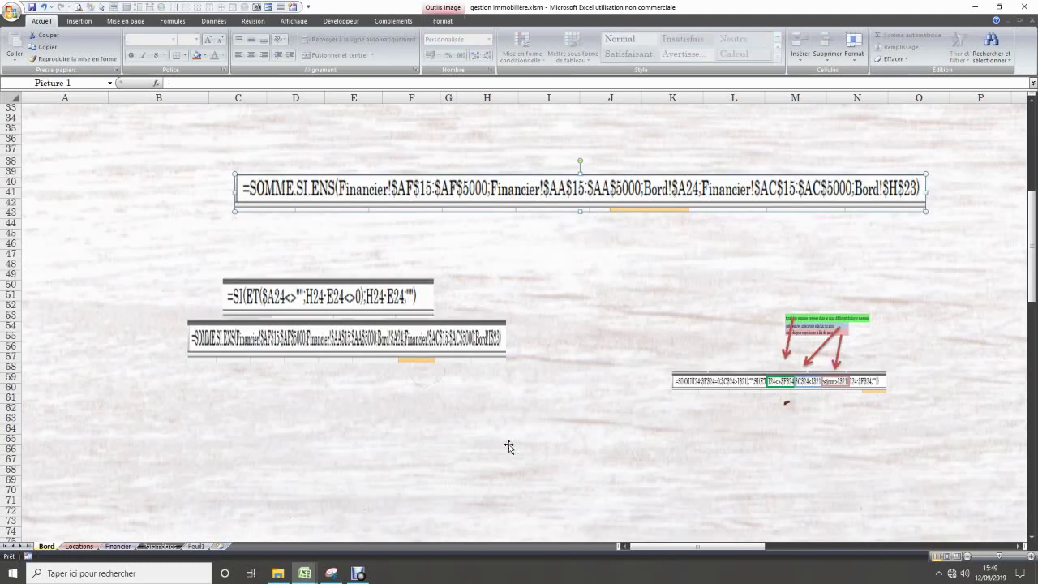
mouse_move(359, 283)
left_mouse_down()
mouse_move(553, 379)
mouse_move(570, 355)
left_mouse_up()
left_click_drag(641, 456, 640, 472)
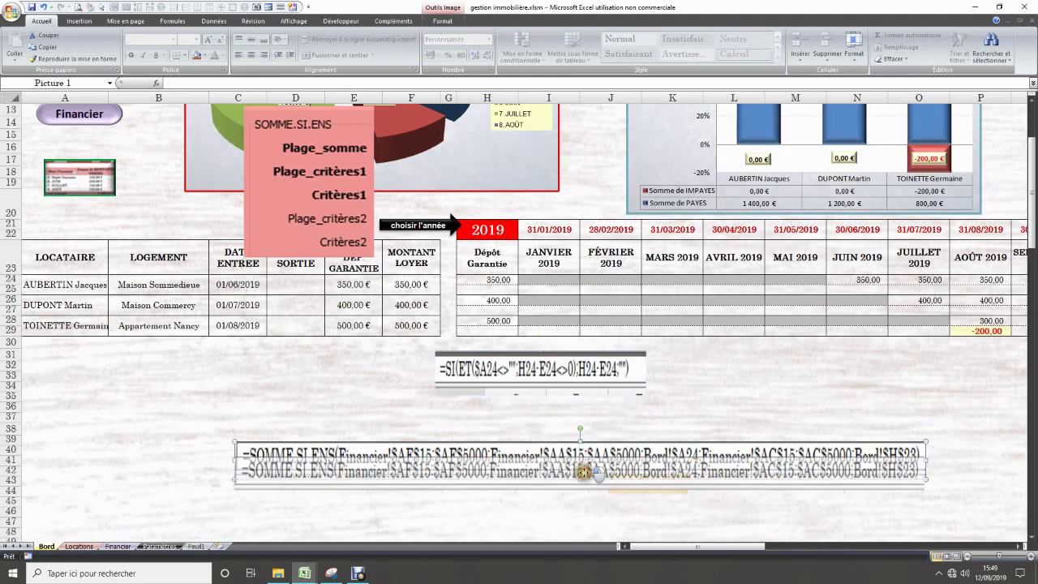
left_click(659, 429)
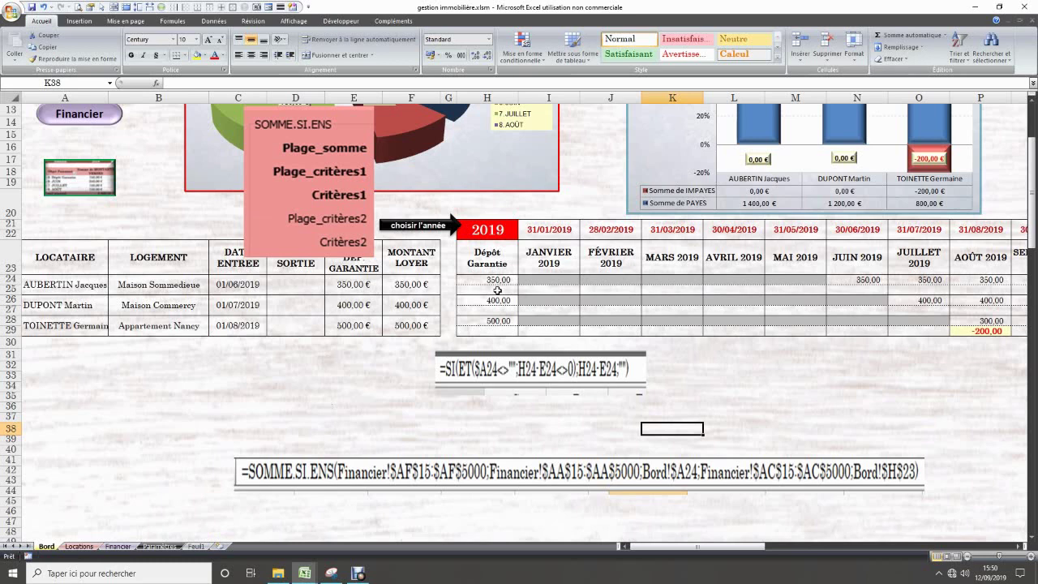
Step: Enlarge the SI(ET…) formula picture from its corner and inspect H24's formula
left_click(496, 378)
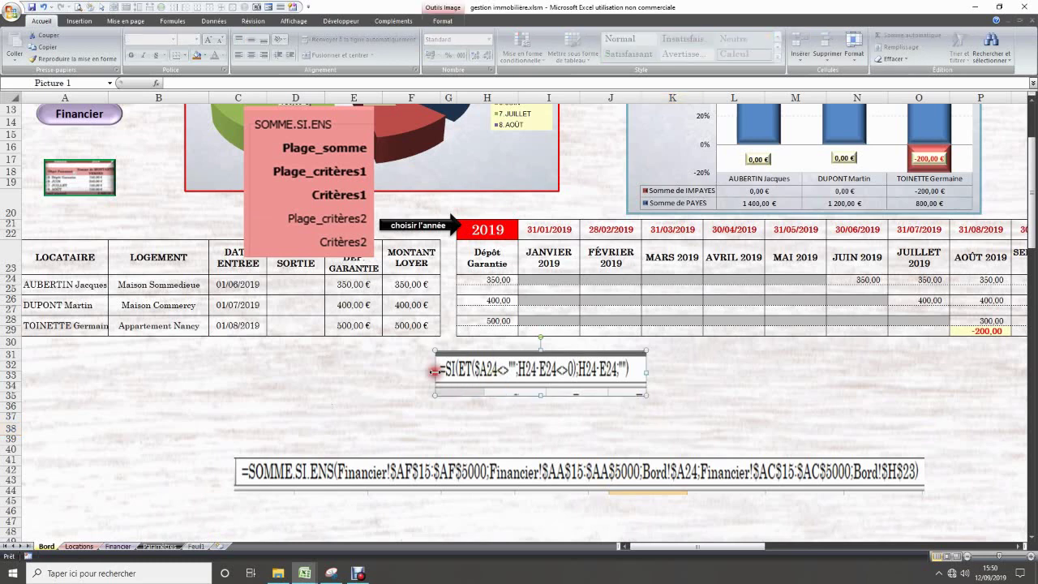
left_click_drag(436, 394, 425, 402)
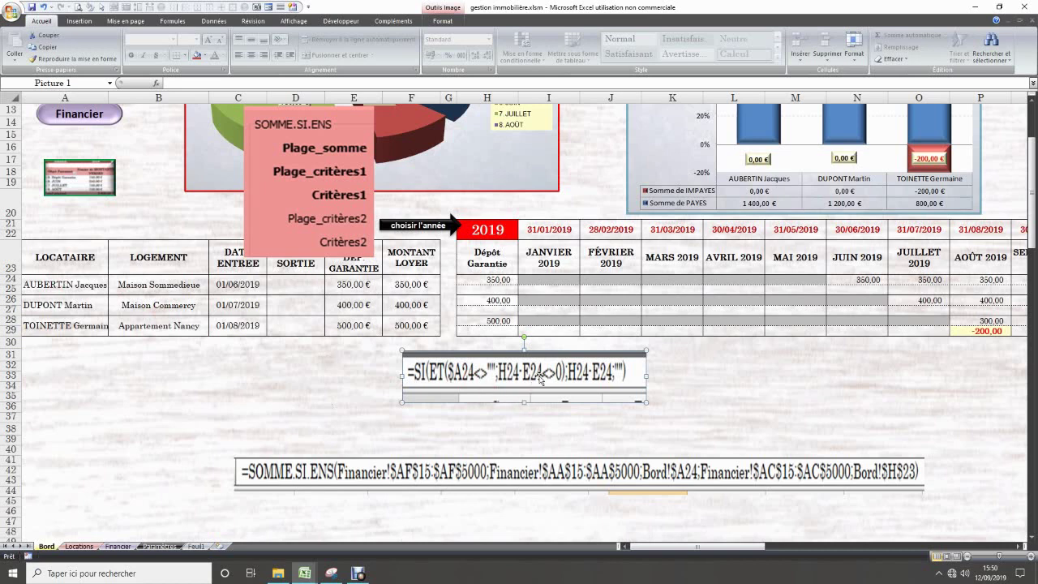
left_click(501, 280)
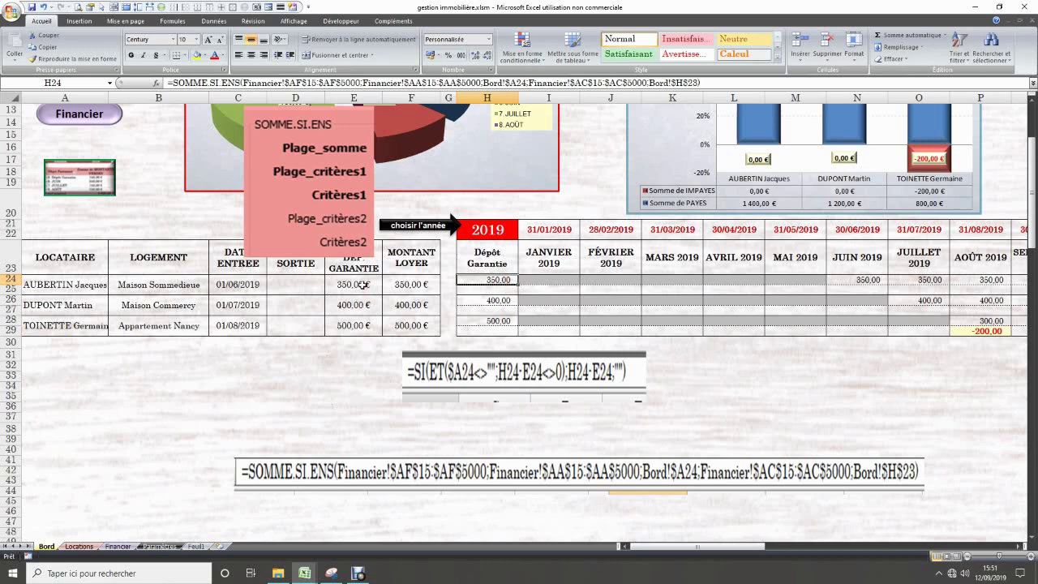
Step: Test a 250 deposit in H24 for a -100,00 difference, undo, and shift the SI(ET…) picture left
left_click(362, 284)
left_click(495, 294)
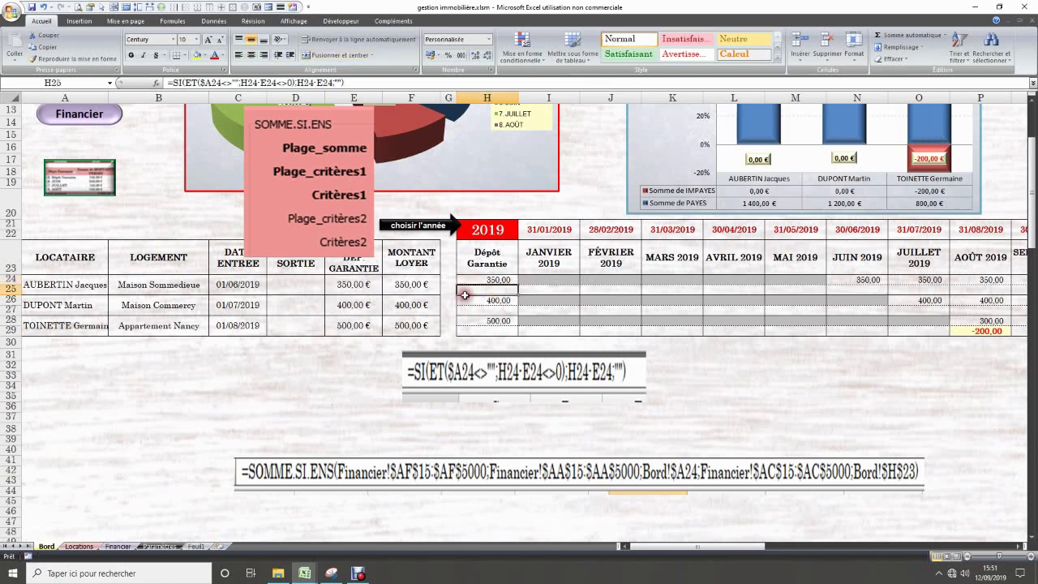
left_click(509, 280)
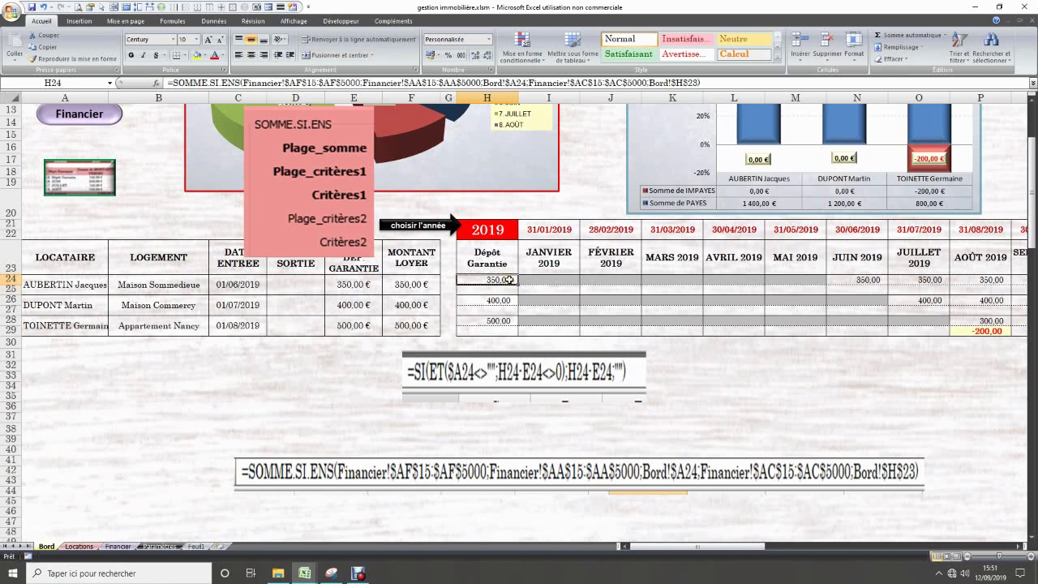
type("250")
key("Return")
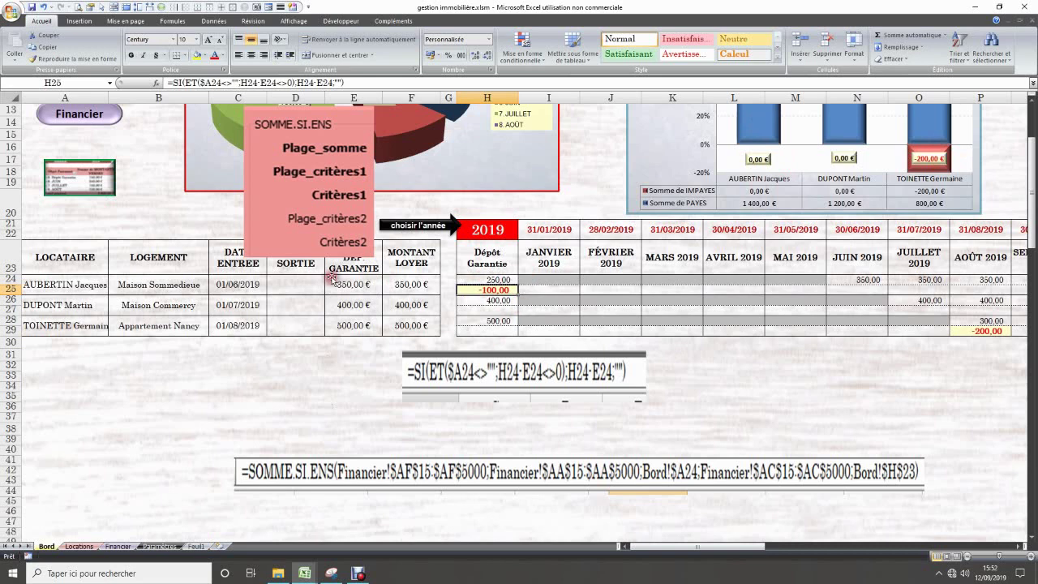
left_click(43, 7)
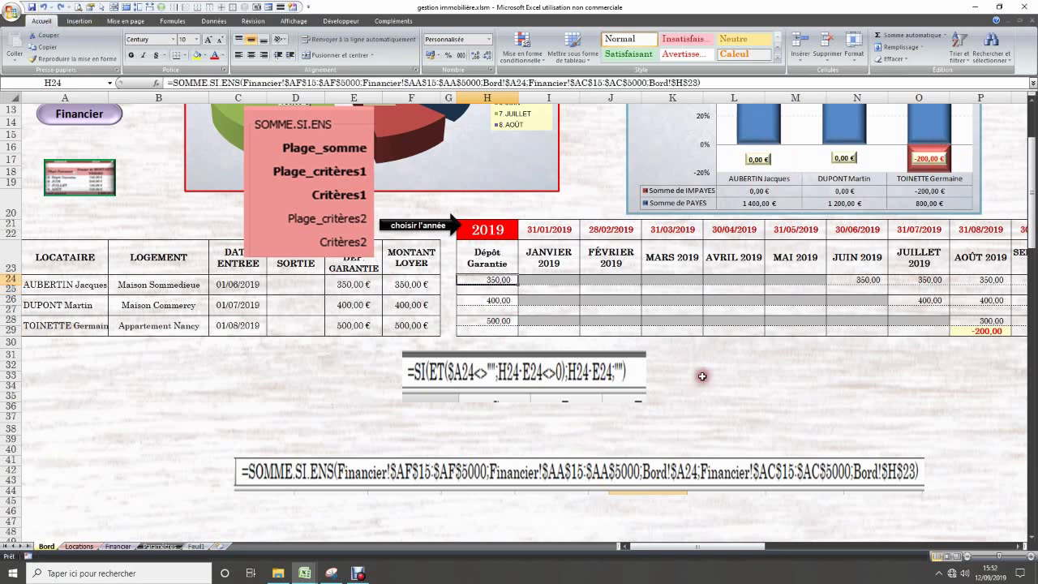
mouse_move(586, 374)
left_mouse_down()
mouse_move(366, 394)
mouse_move(262, 418)
left_mouse_up()
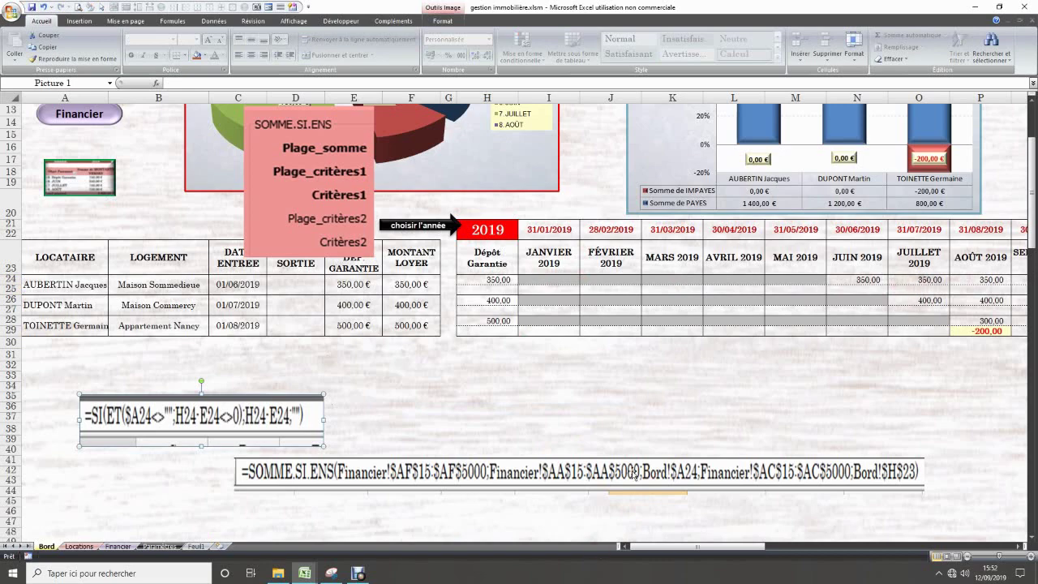
Step: Bring the small SOMME.SI.ENS picture up under the table and move the SI(ET…) picture lower
scroll(634, 475, "down", 3)
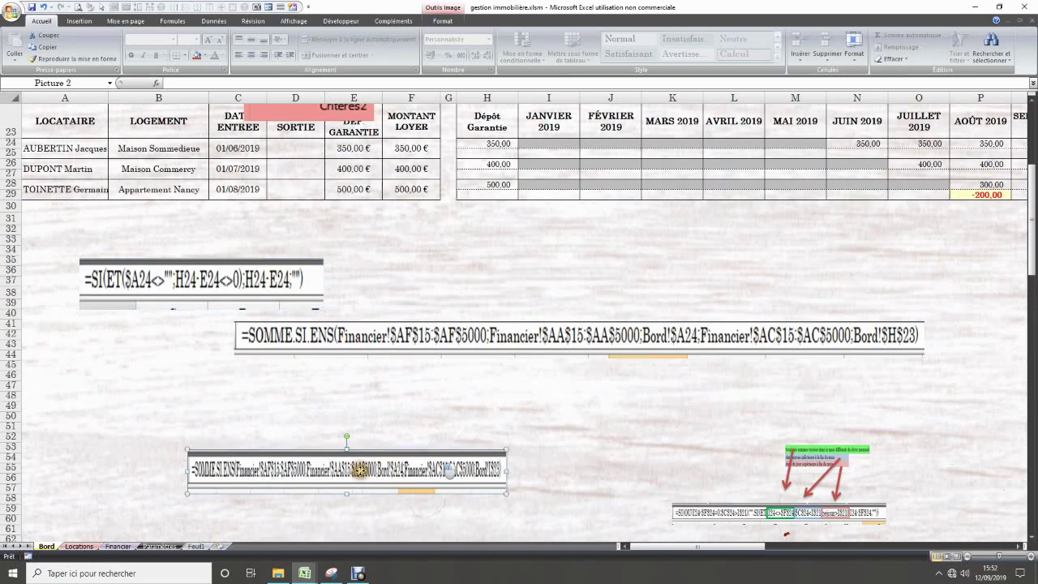
left_click_drag(436, 454, 666, 221)
left_click_drag(280, 280, 268, 418)
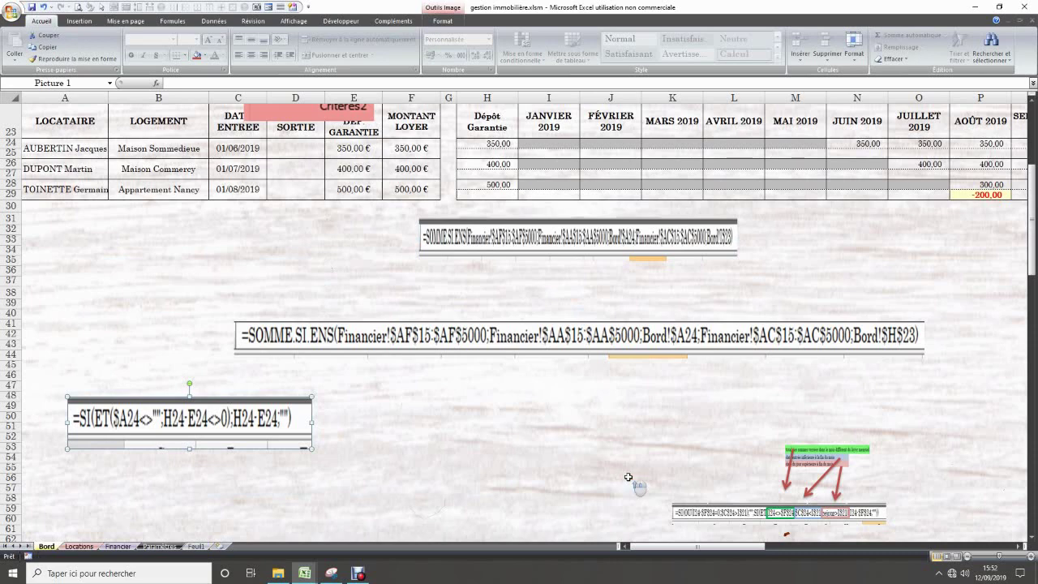
scroll(628, 477, "up", 3)
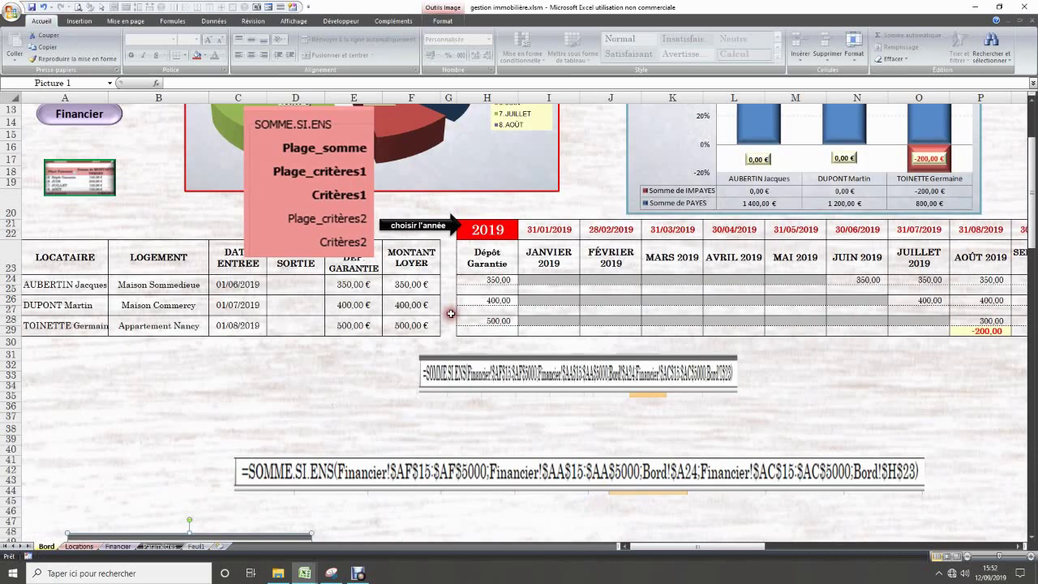
Step: Enlarge and widen the SOMME.SI.ENS picture, fitting it just below the payments table
left_click(521, 378)
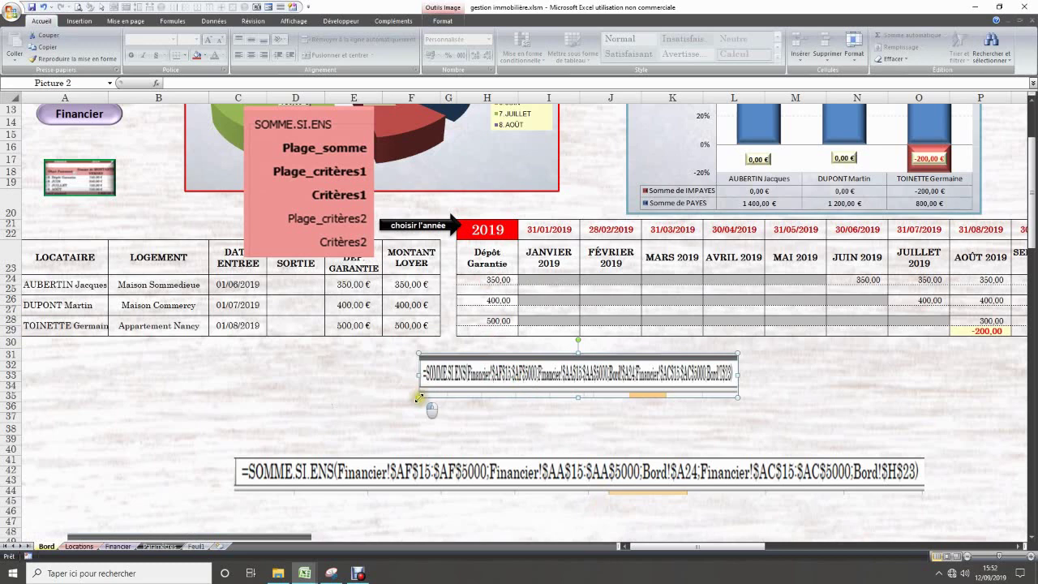
mouse_move(418, 397)
left_mouse_down()
mouse_move(288, 411)
mouse_move(299, 414)
left_mouse_up()
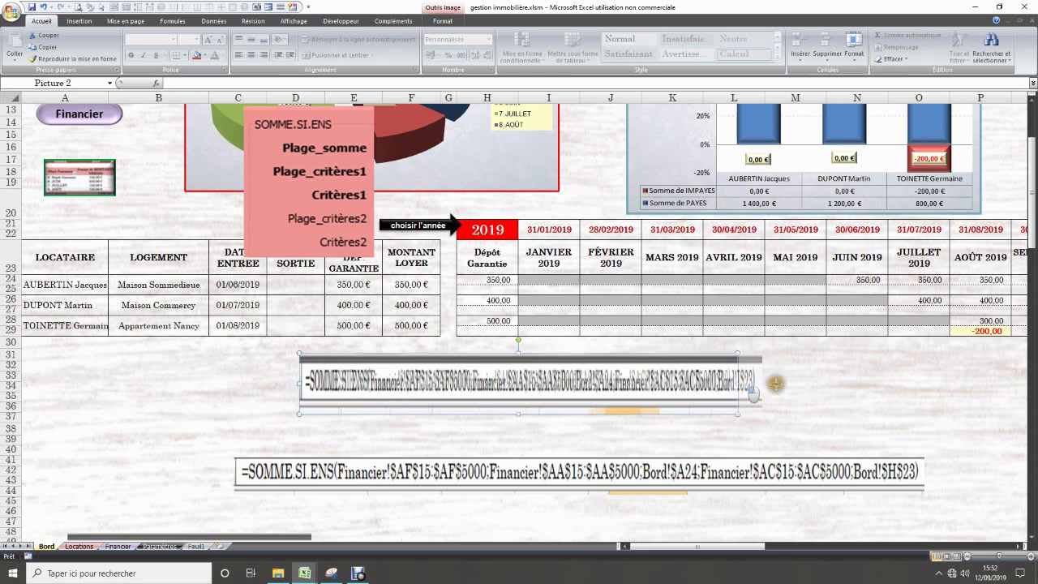
left_click_drag(776, 384, 849, 383)
left_click_drag(578, 423, 576, 390)
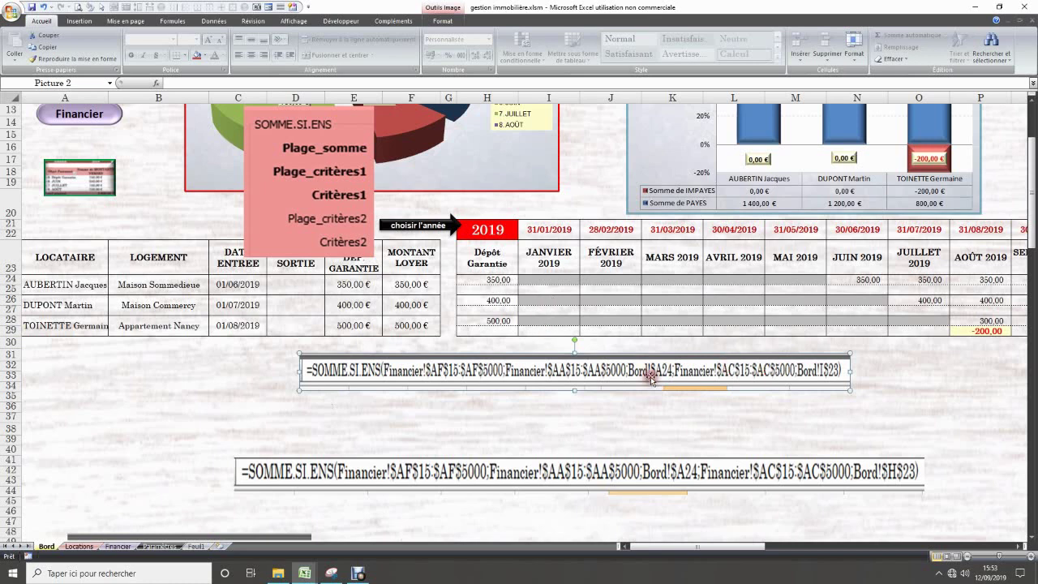
left_click(734, 373)
left_click(650, 385)
left_click(591, 375)
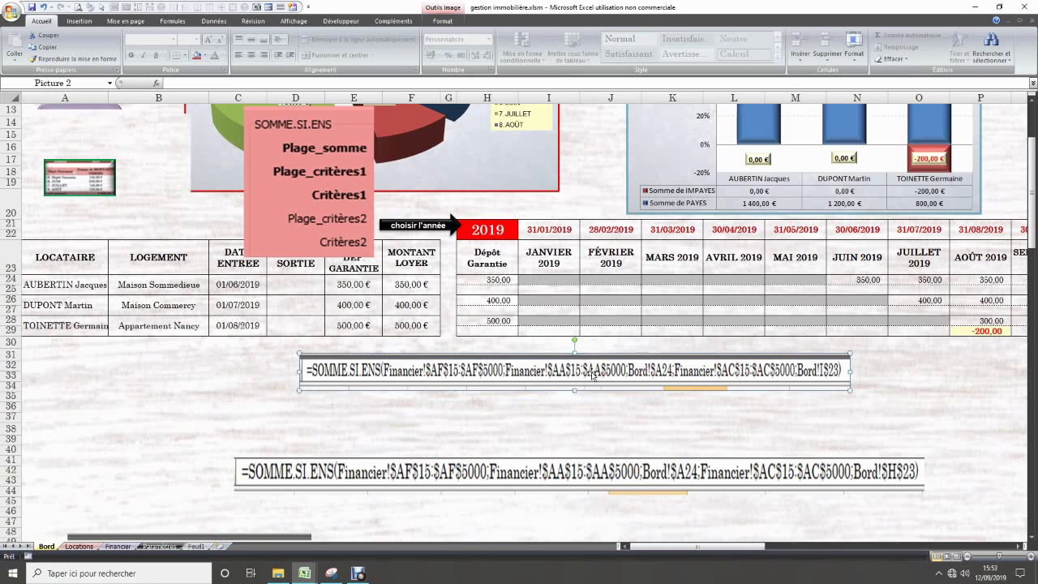
left_click(592, 375)
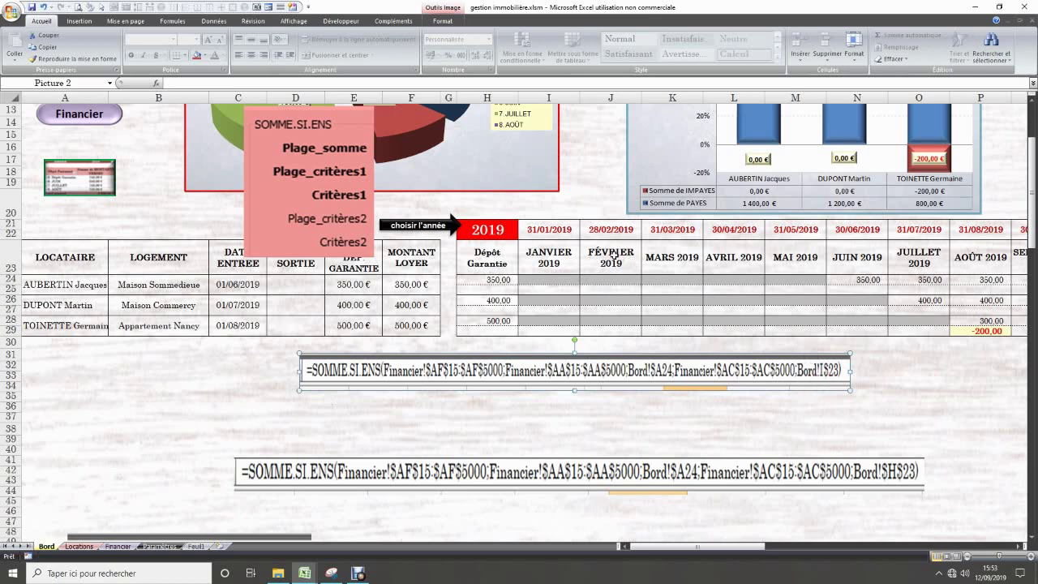
left_click(611, 258)
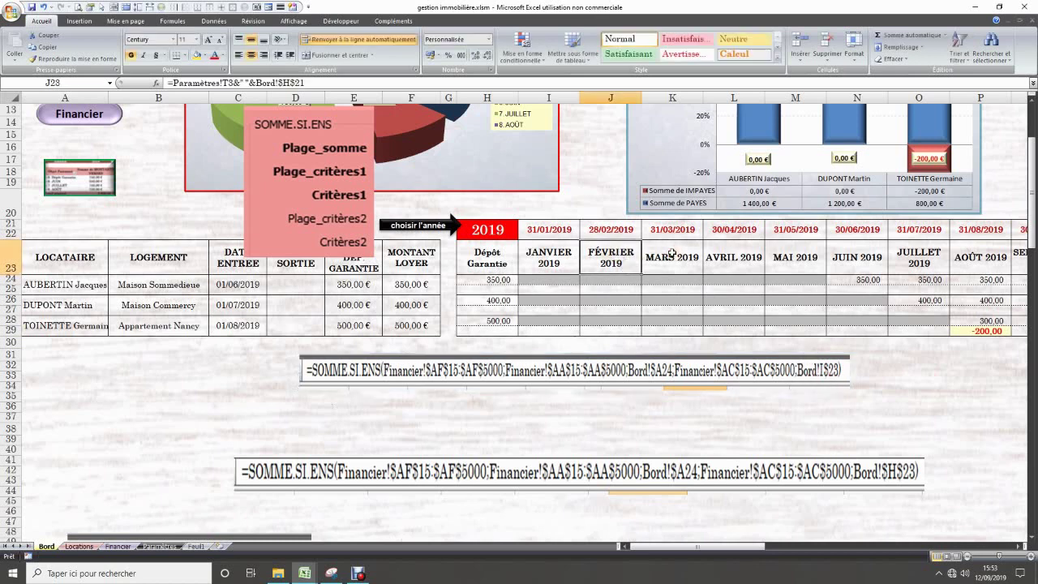
left_click(673, 258)
left_click(741, 260)
left_click(568, 262)
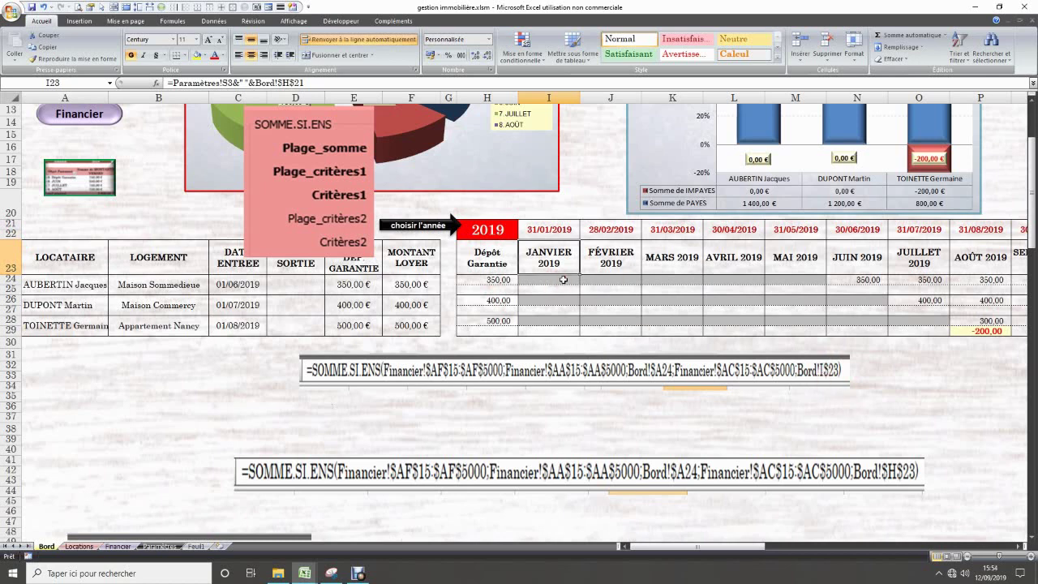
left_click(563, 279)
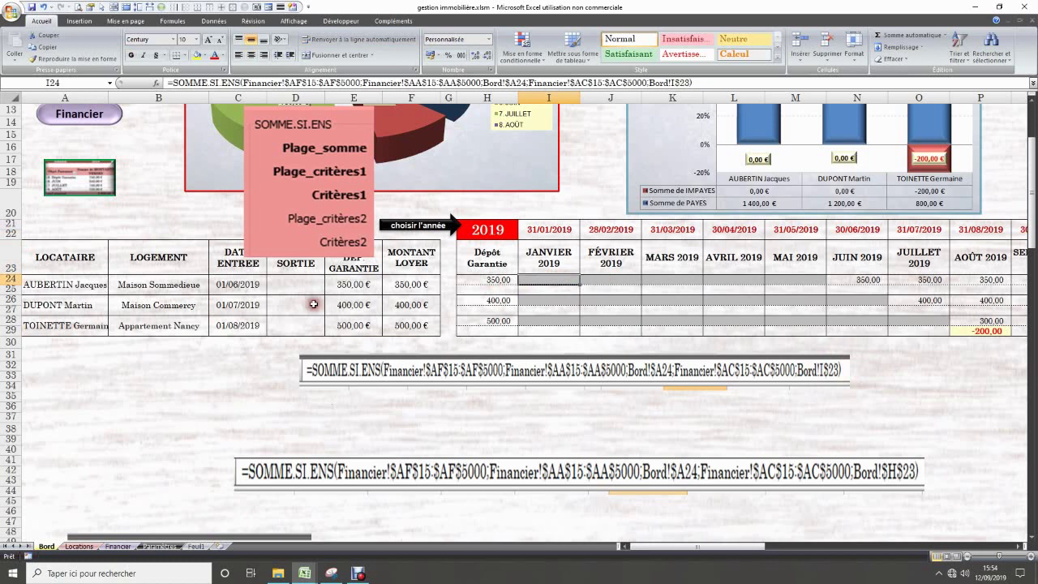
left_click(66, 285)
left_click(558, 281)
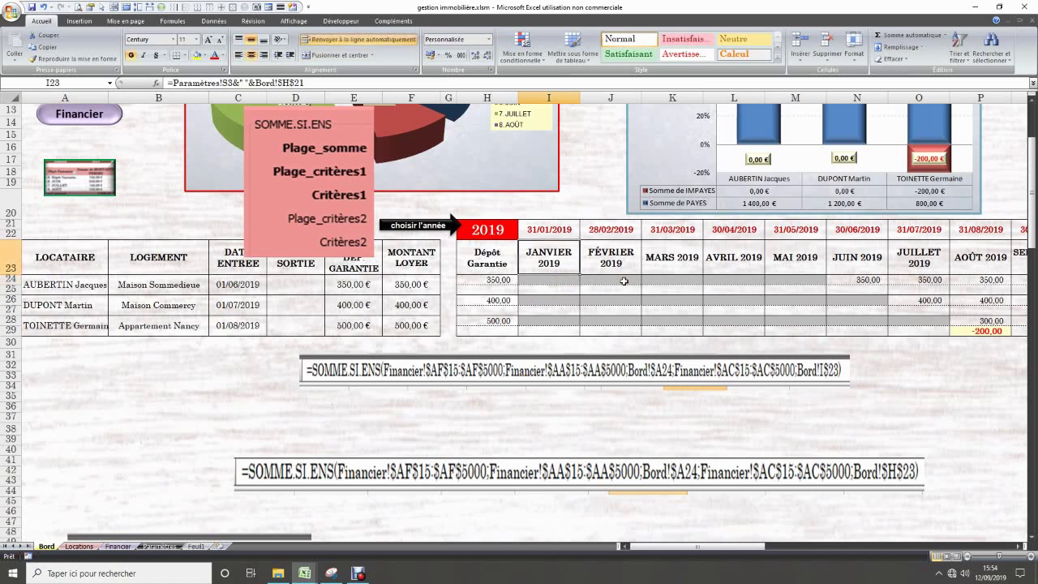
left_click(620, 280)
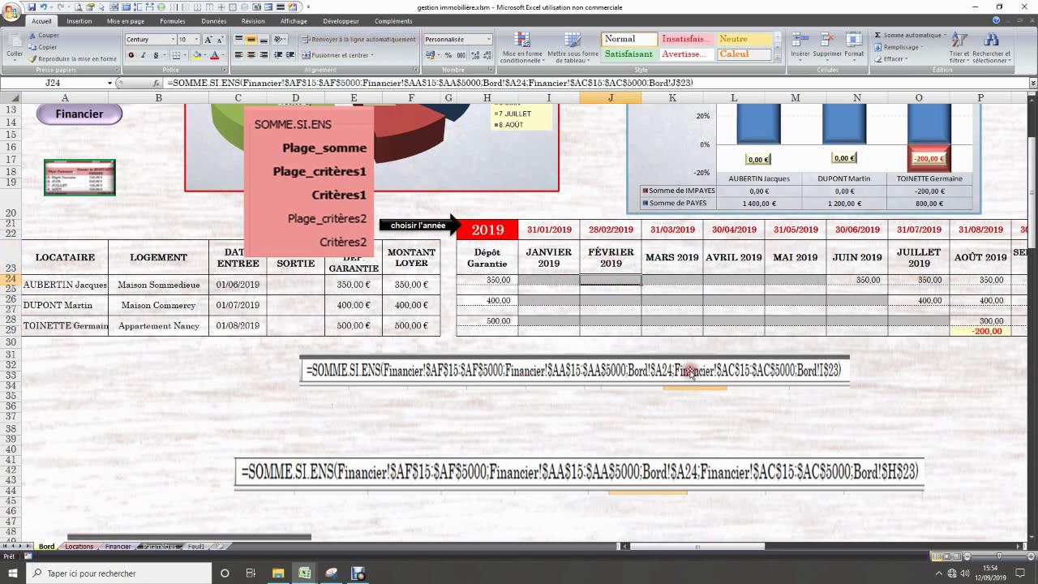
Step: Move the formula picture lower and bring the annotated SI(OU) group up under the table
left_click_drag(690, 372, 630, 419)
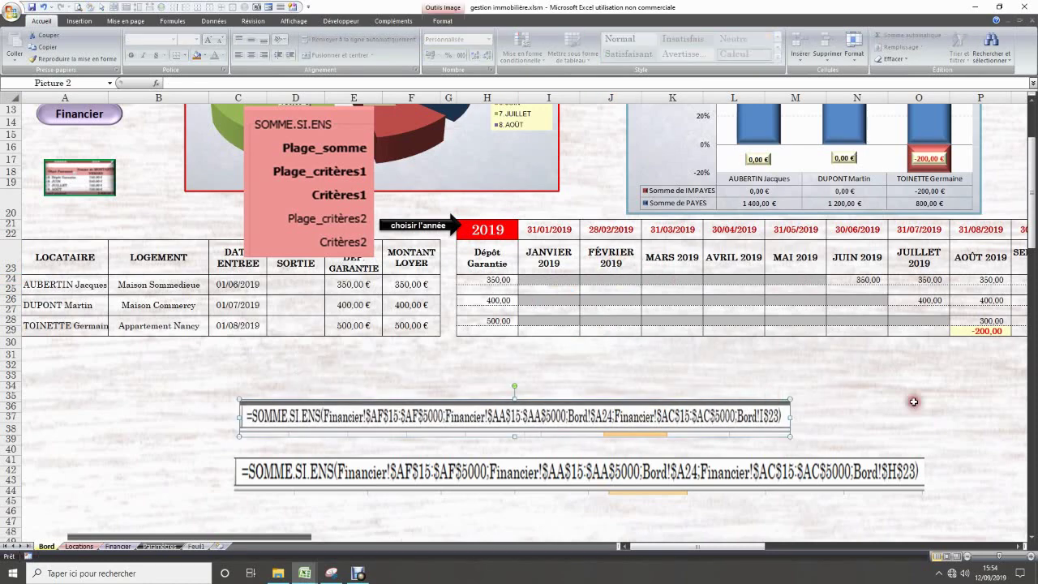
scroll(909, 391, "down", 3)
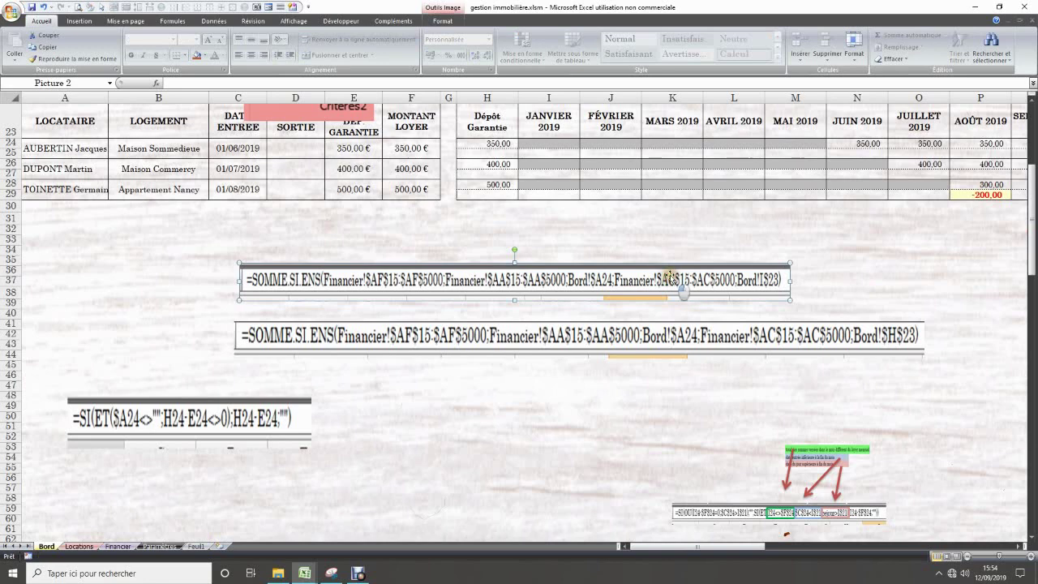
mouse_move(679, 280)
left_mouse_down()
mouse_move(744, 400)
mouse_move(761, 391)
left_mouse_up()
left_click(835, 466)
left_click_drag(835, 466, 677, 231)
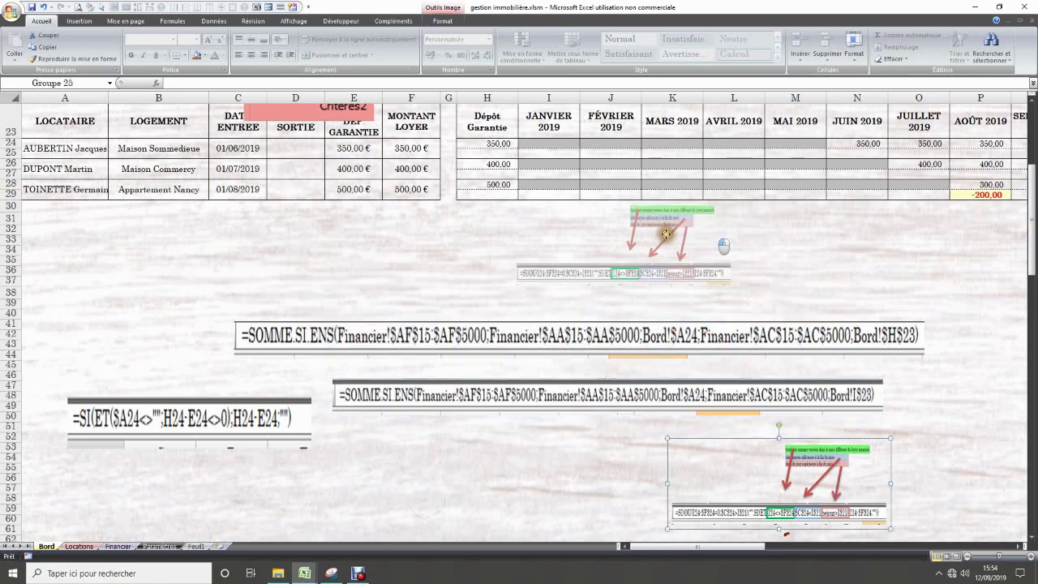
Step: Move both SOMME.SI.ENS formula pictures further down, the lower one around row 54
left_click_drag(704, 399, 809, 464)
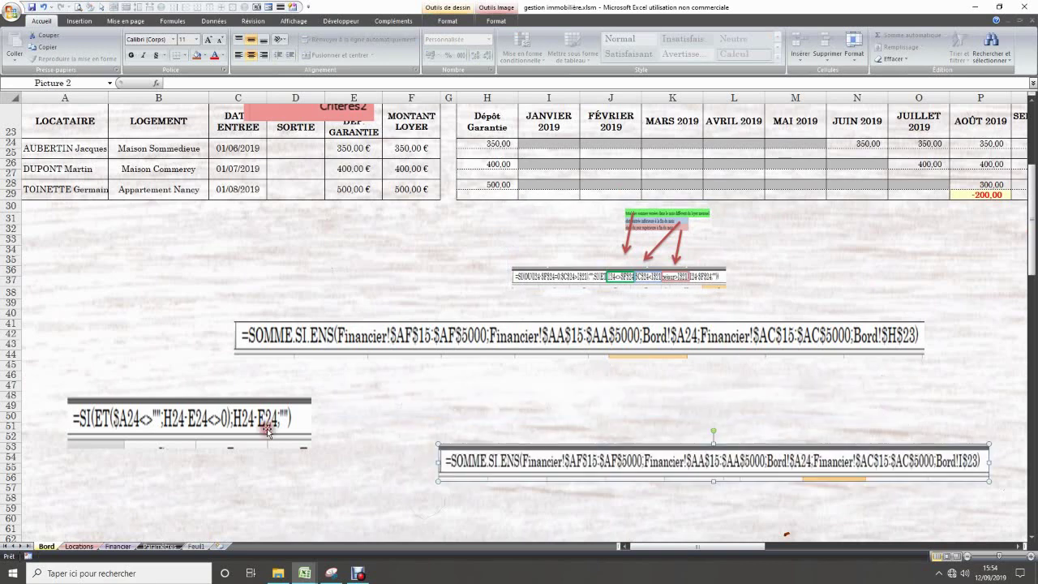
left_click_drag(187, 418, 190, 462)
left_click_drag(639, 336, 641, 397)
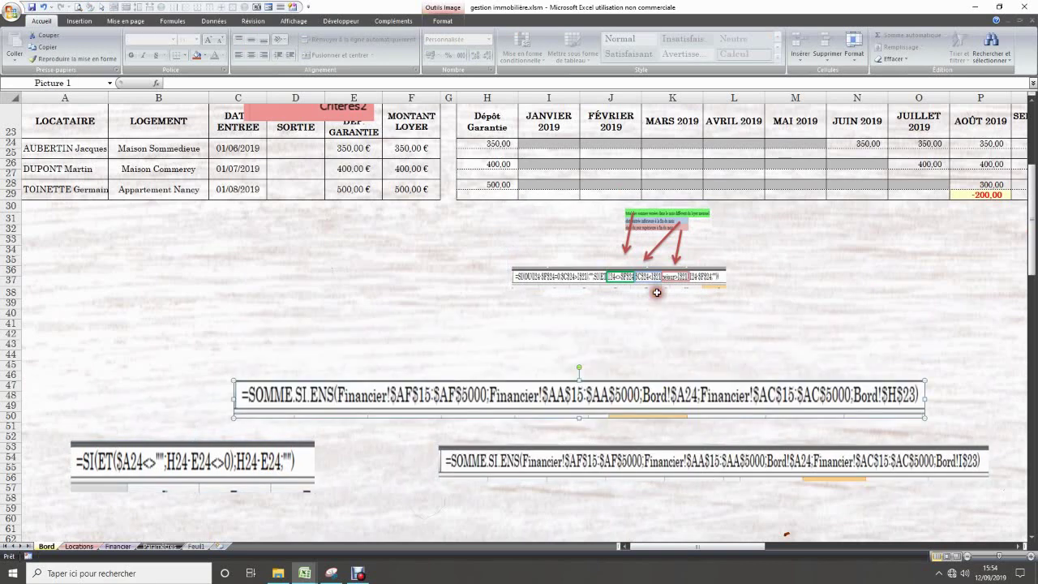
left_click(663, 251)
Step: Place the pink SOMME.SI.ENS picture below the table at left, shrink it, and shift the annotated group
left_click_drag(332, 110, 154, 386)
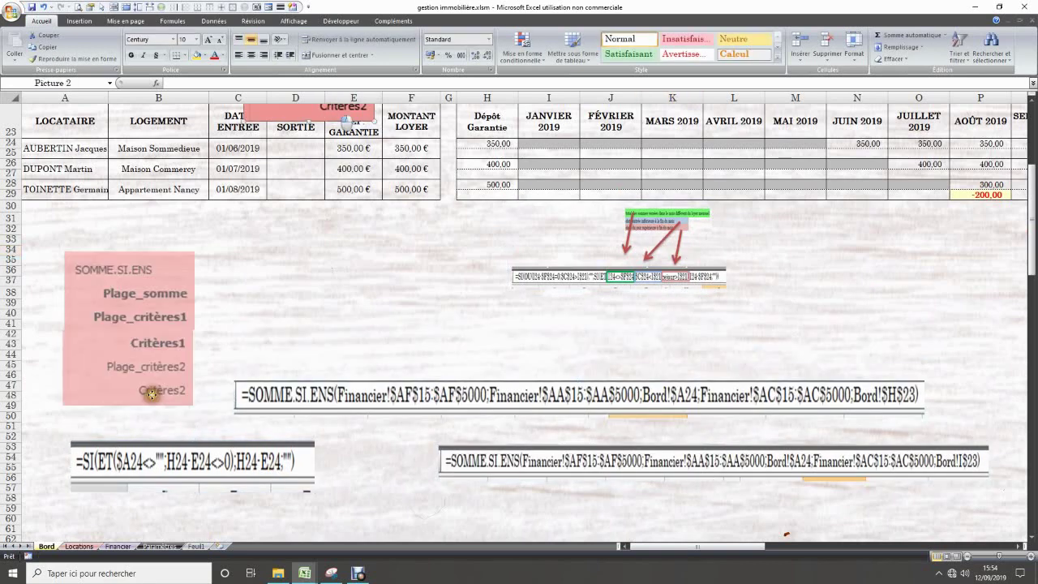
left_click_drag(197, 235, 687, 321)
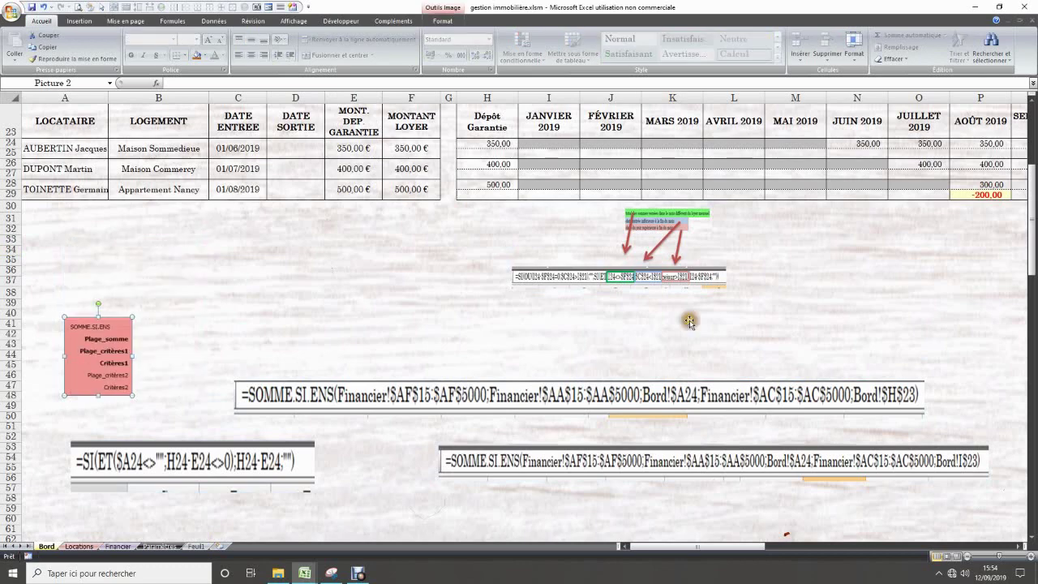
left_click(649, 258)
left_click_drag(508, 294, 331, 348)
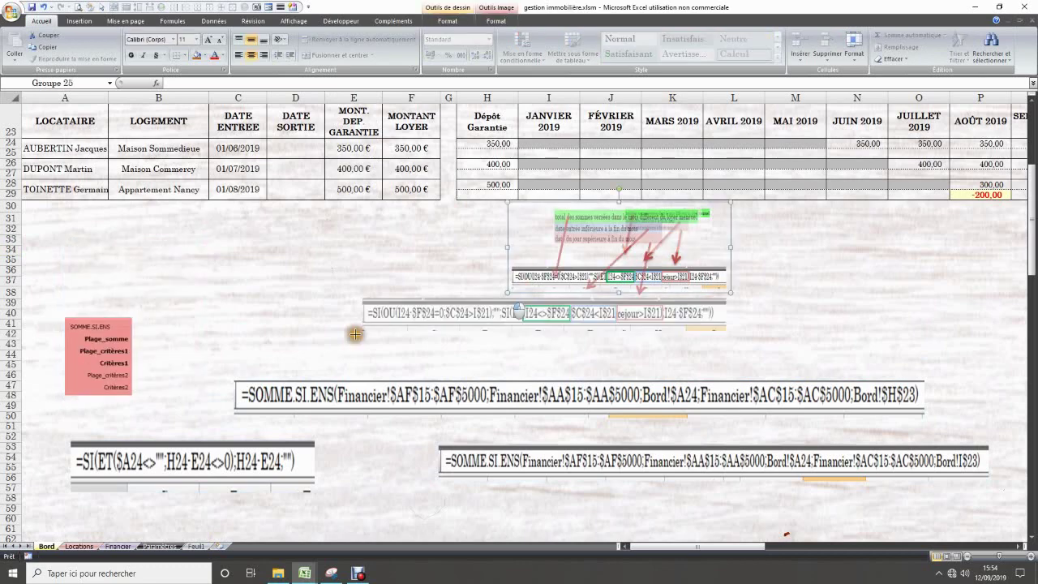
scroll(685, 429, "up", 3)
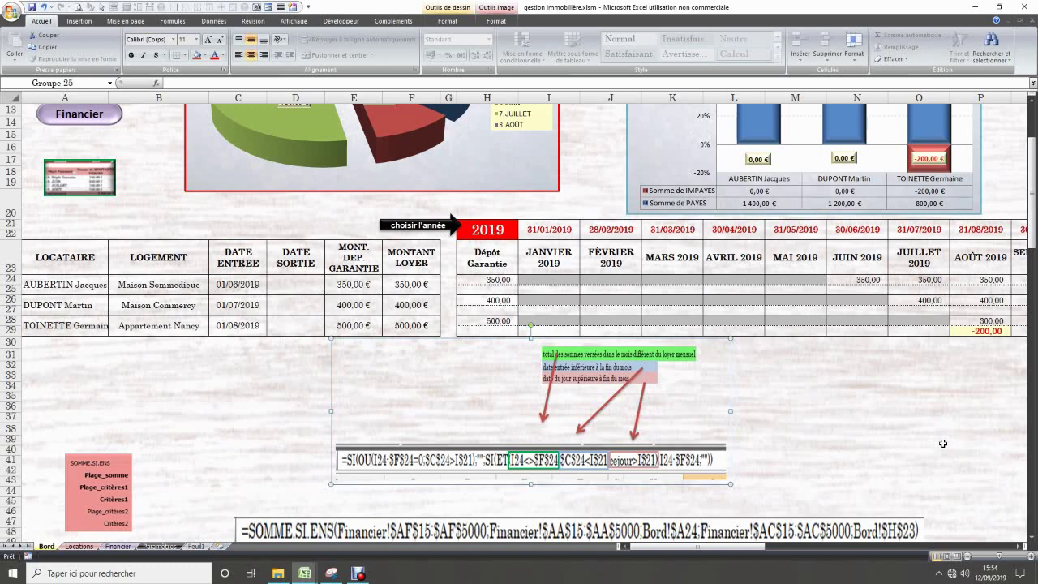
scroll(943, 444, "down", 3)
Step: Move the SOMME.SI.ENS picture to rows 59–61 and the pink picture near the sheet bottom
left_click(800, 383)
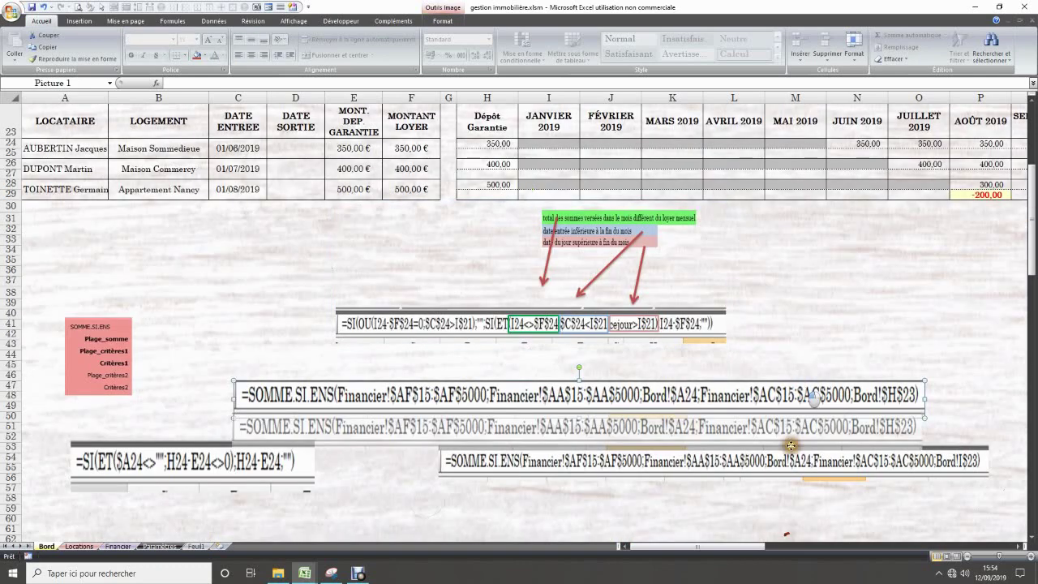
left_click_drag(799, 382, 793, 514)
left_click(835, 343)
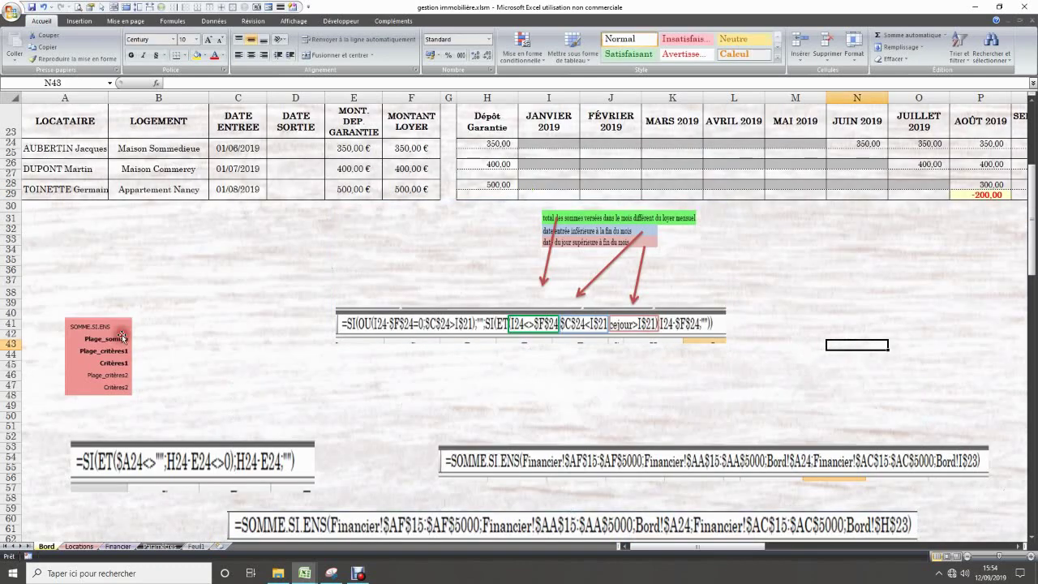
left_click_drag(121, 335, 133, 378)
scroll(765, 366, "up", 3)
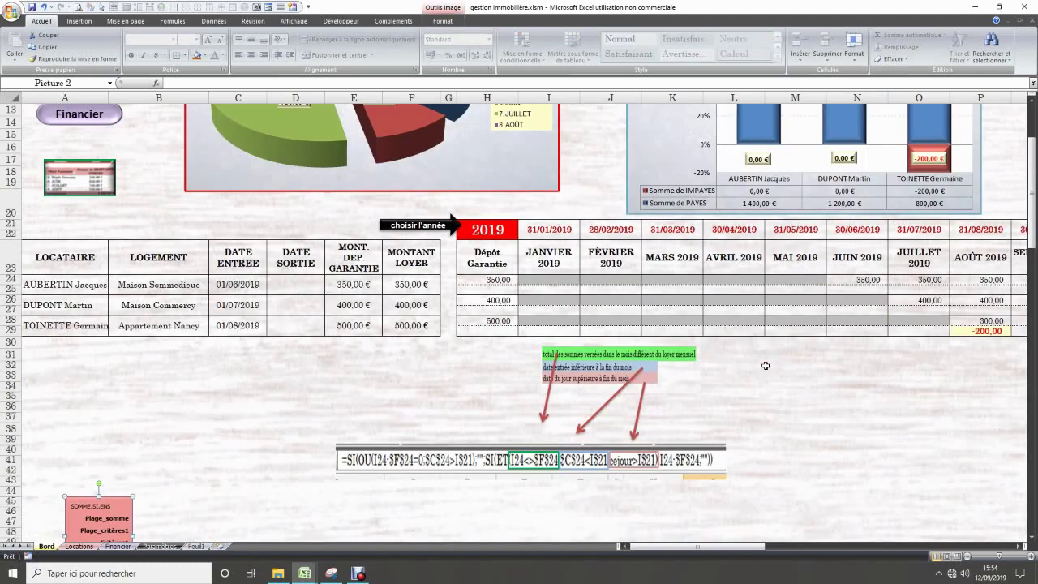
left_click_drag(130, 507, 126, 539)
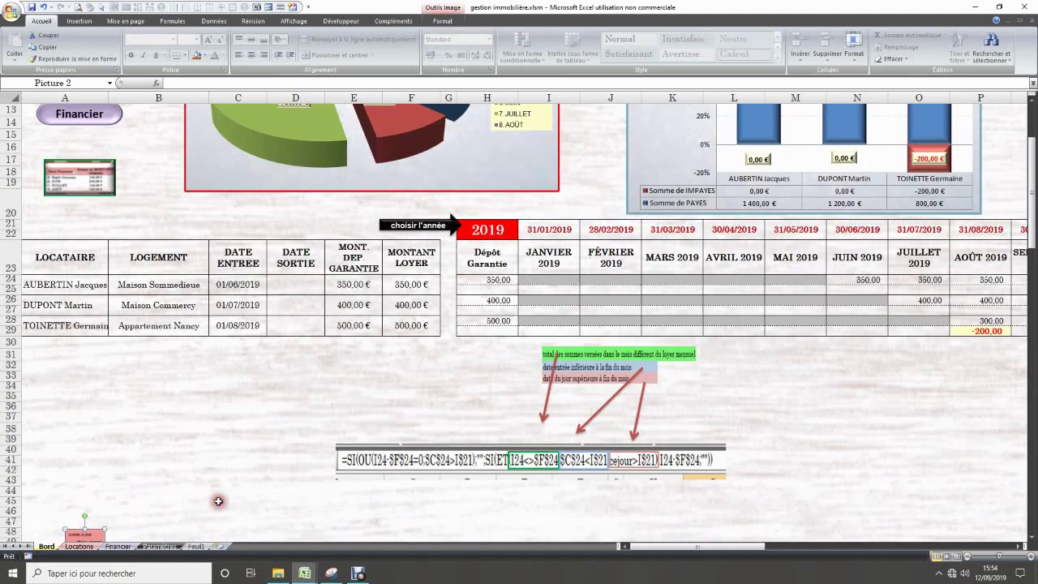
left_click(218, 500)
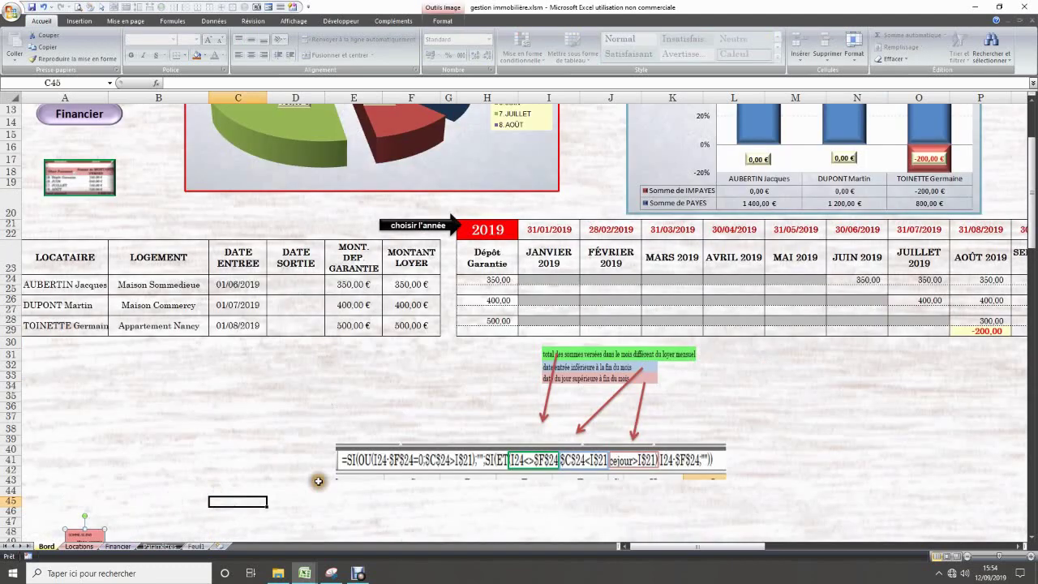
Step: Enlarge and widen the annotated SI(OU) formula group toward the bottom right
left_click(684, 462)
left_click_drag(731, 484, 795, 502)
left_click(851, 450)
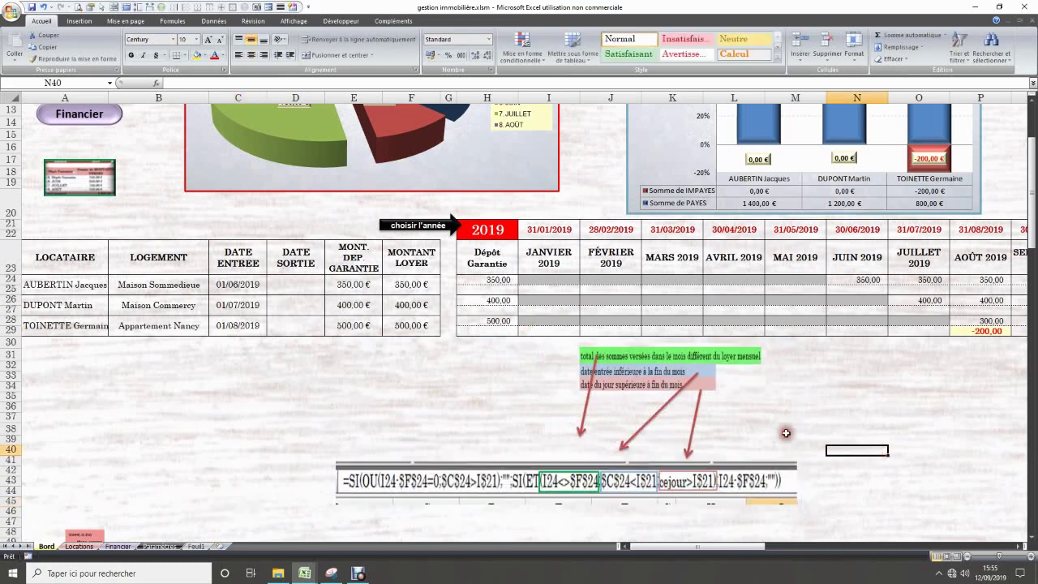
left_click(797, 429)
left_click_drag(801, 424, 815, 426)
left_click(896, 431)
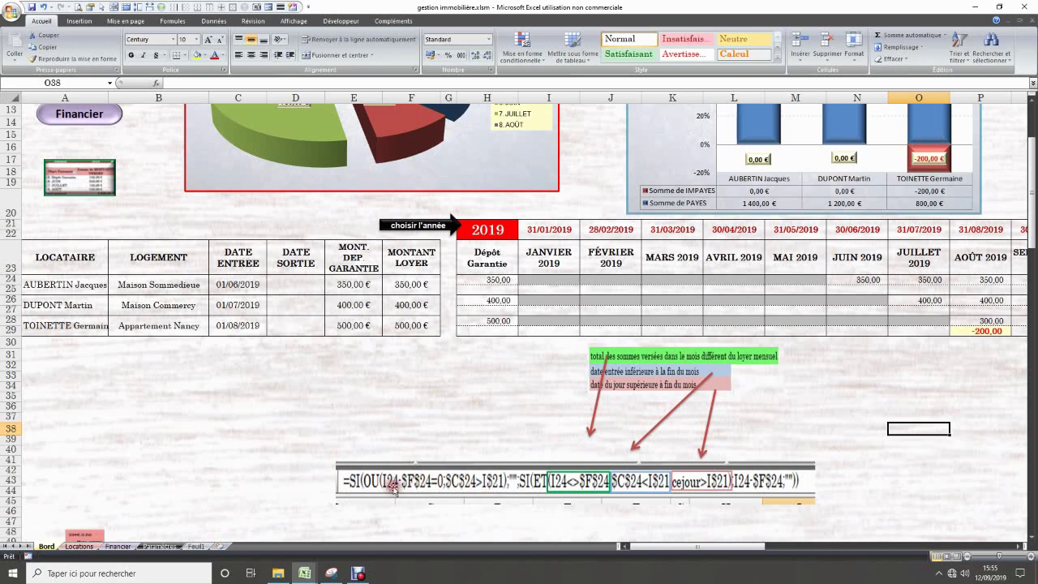
Step: Select cell I24 to display its SOMME.SI.ENS payment formula
left_click(555, 280)
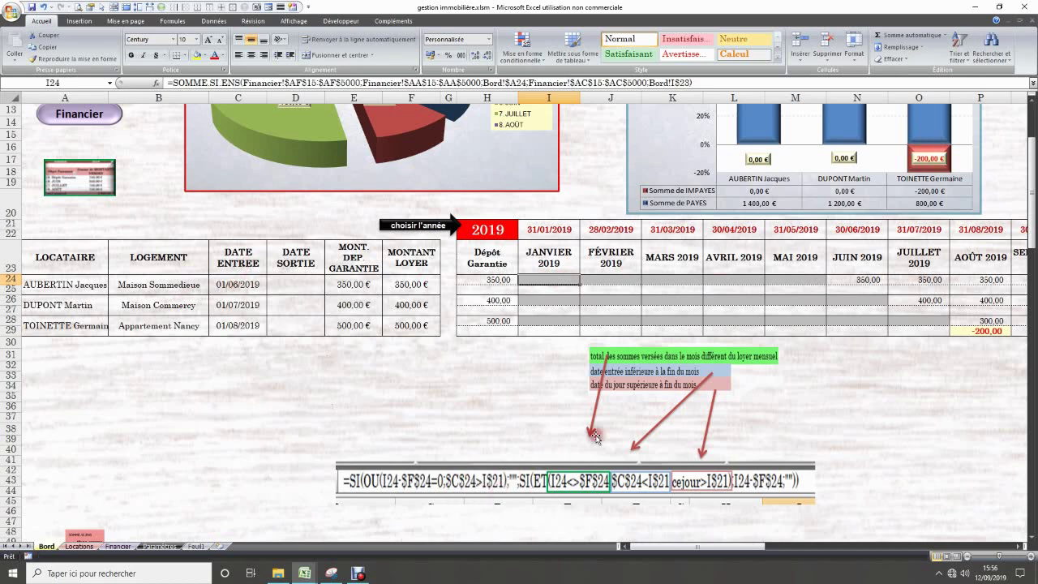
left_click(555, 231)
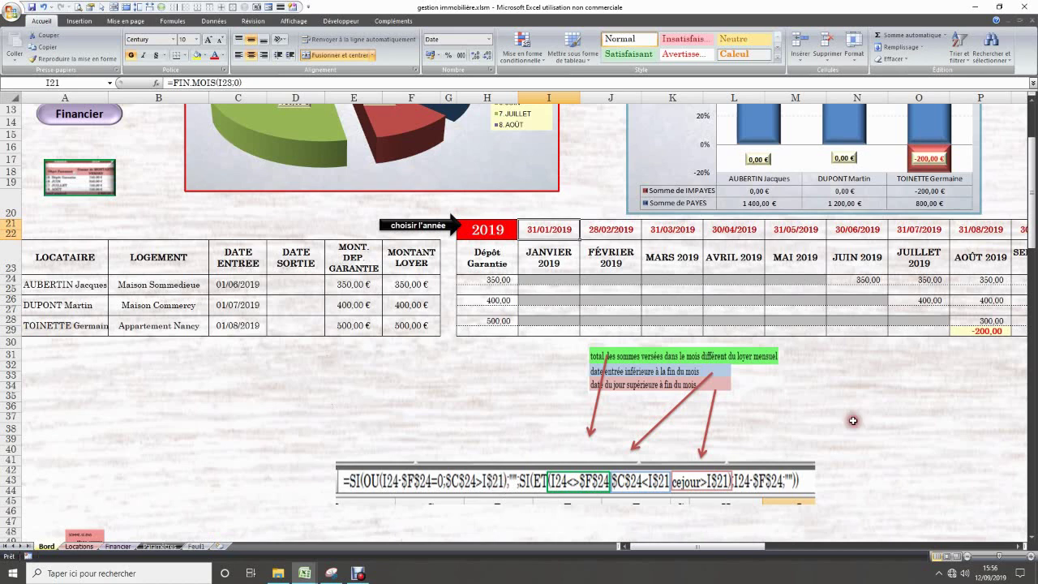
left_click(893, 410)
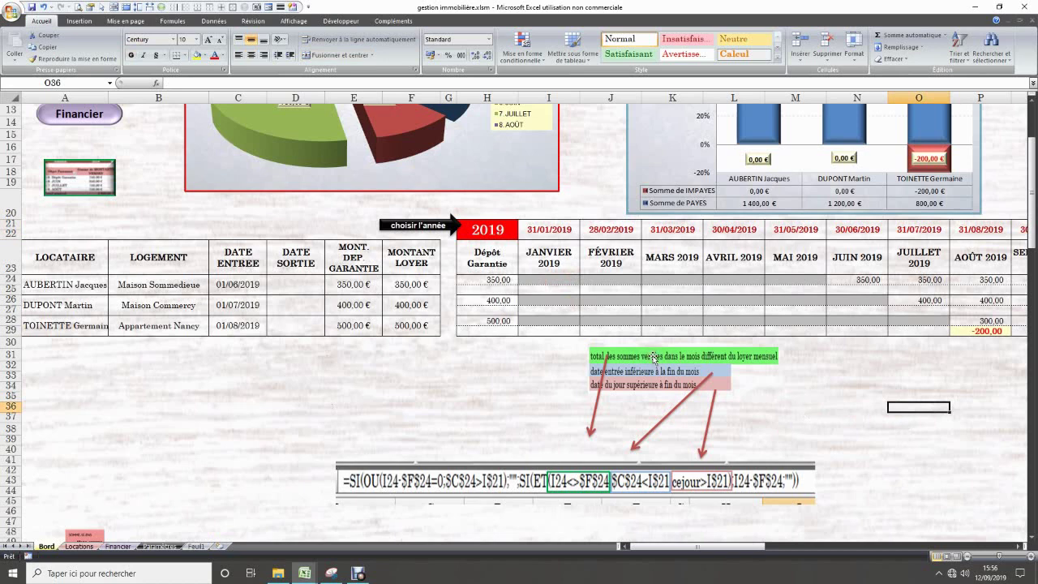
left_click(560, 280)
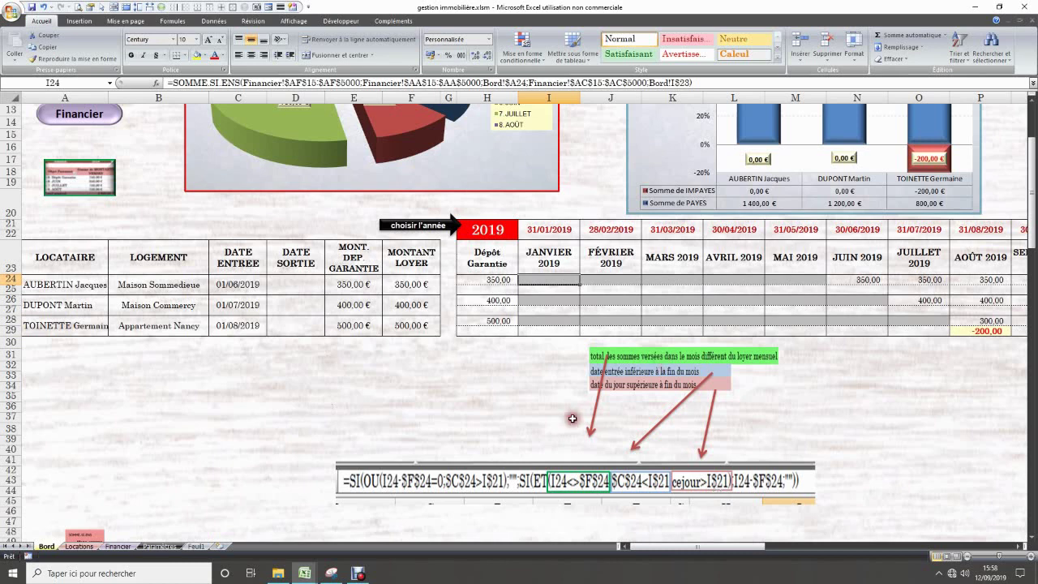
left_click(110, 83)
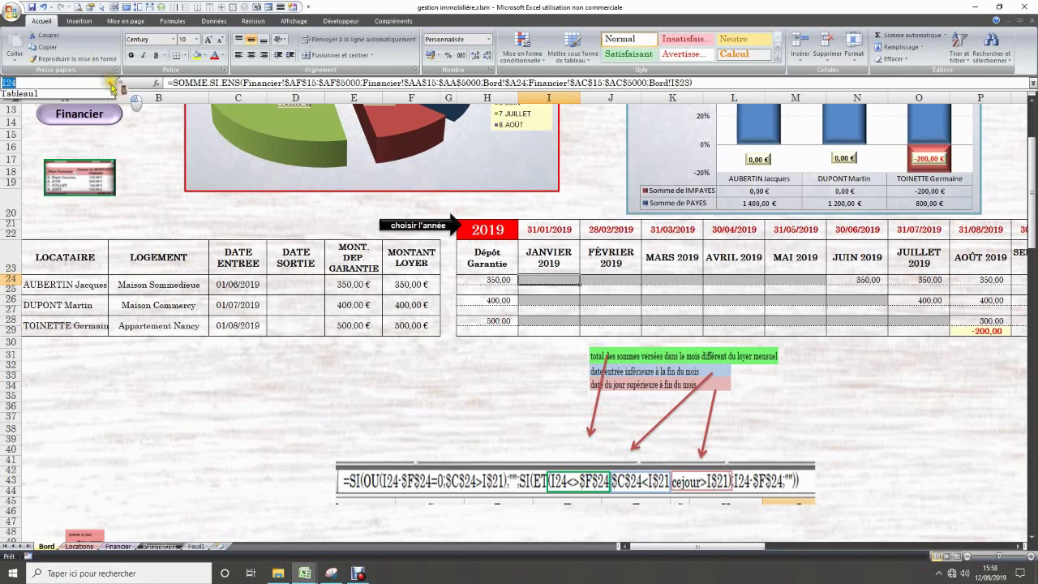
left_click(12, 129)
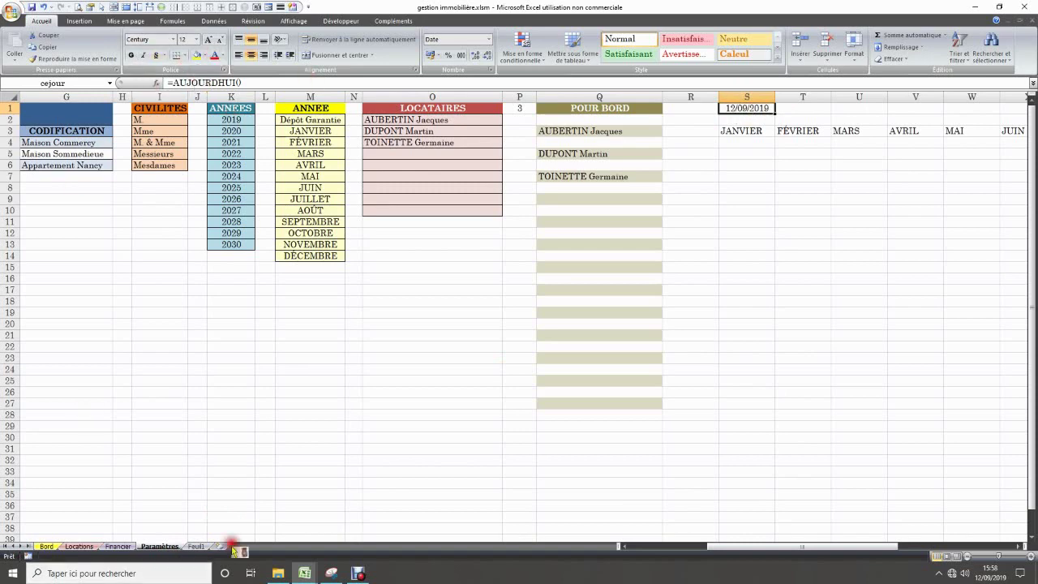
left_click(46, 546)
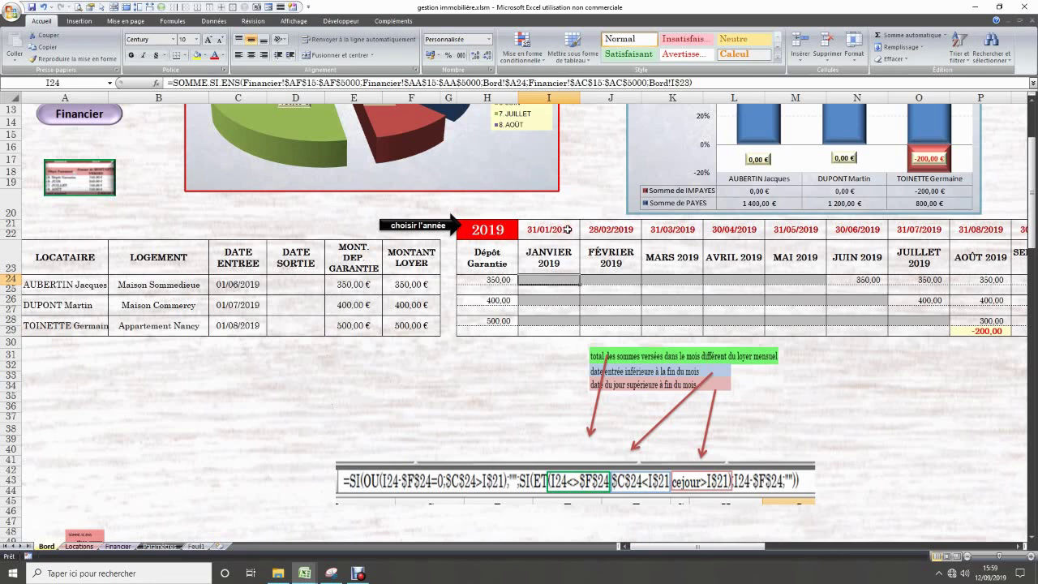
Step: Compare the SOMME.SI.ENS formula in I24 with the SI(OU) difference formula, ending with I25 selected
left_click(564, 290)
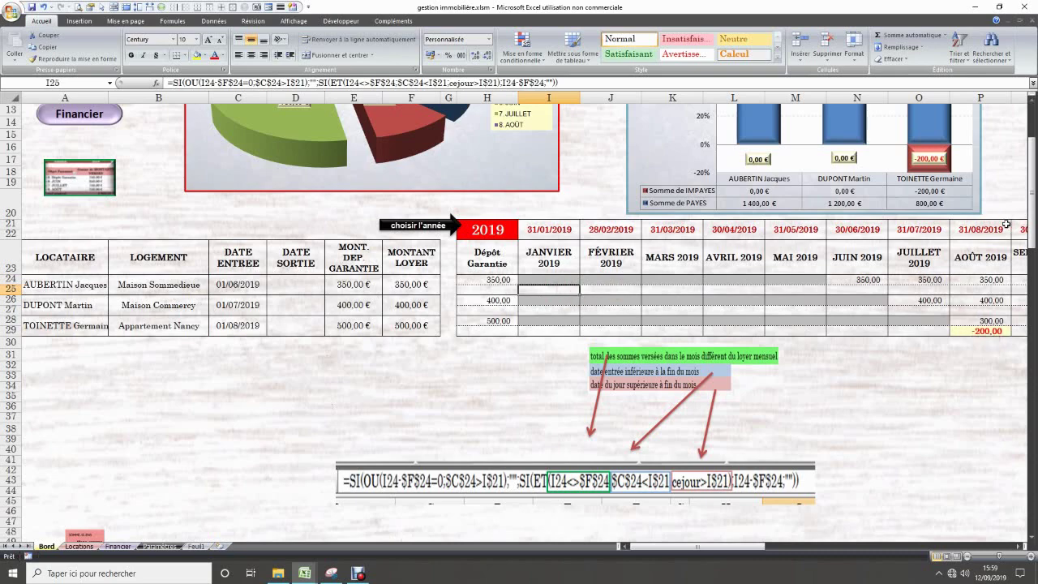
scroll(202, 196, "up", 4)
scroll(203, 196, "down", 3)
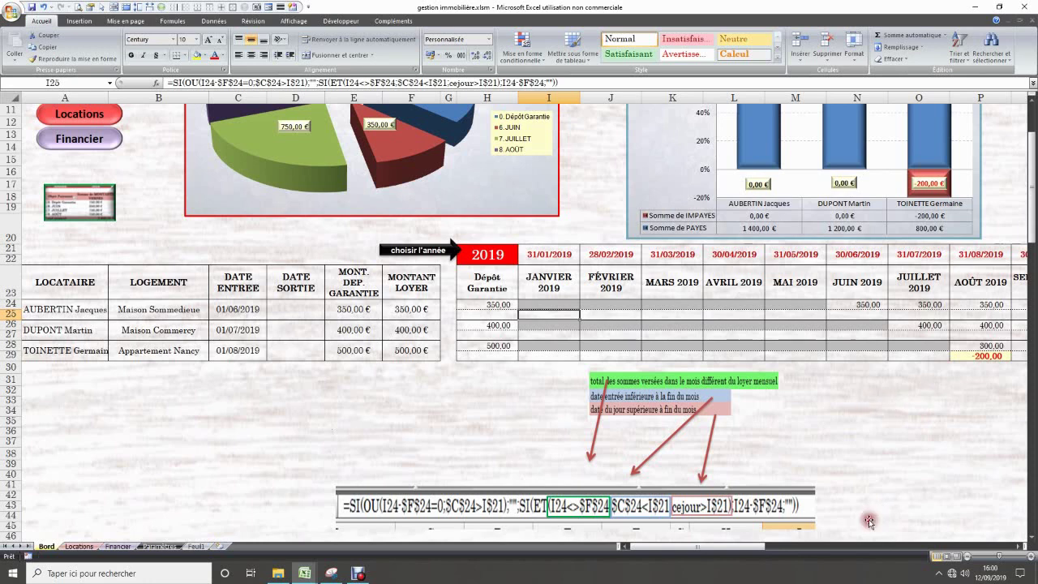
scroll(745, 552, "right", 2)
scroll(751, 412, "down", 3)
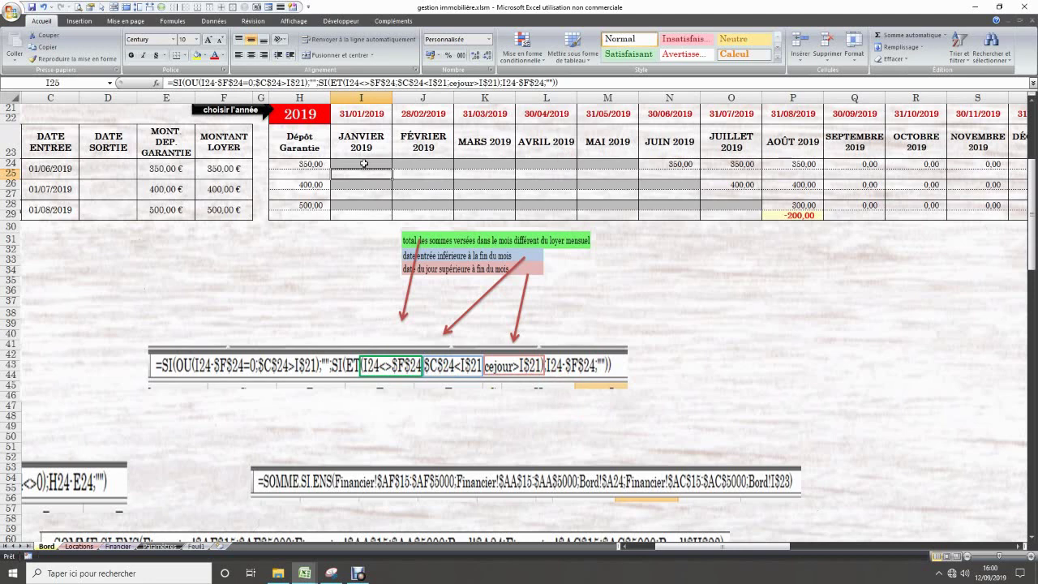
left_click(367, 163)
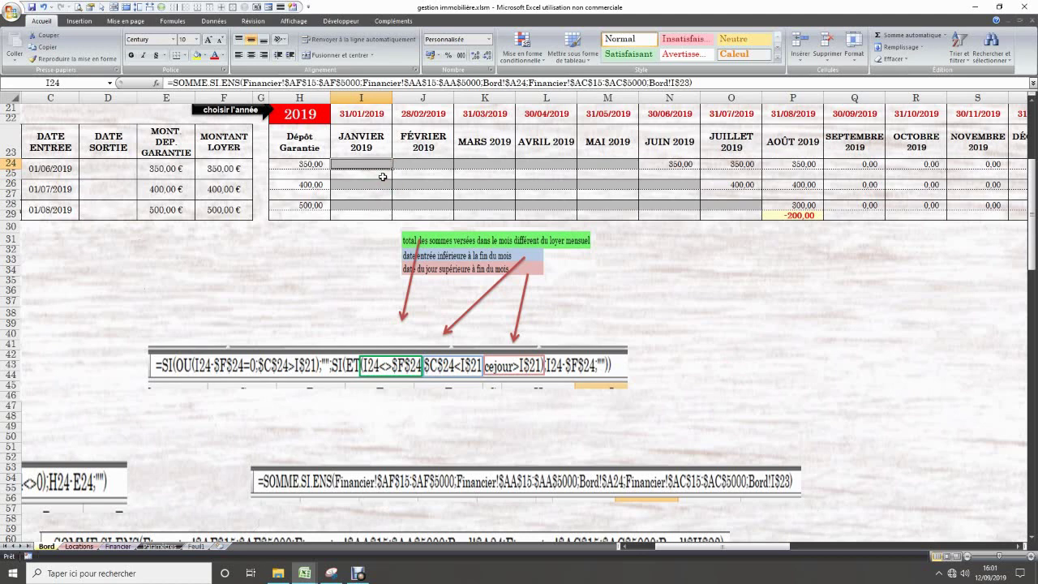
left_click(367, 175)
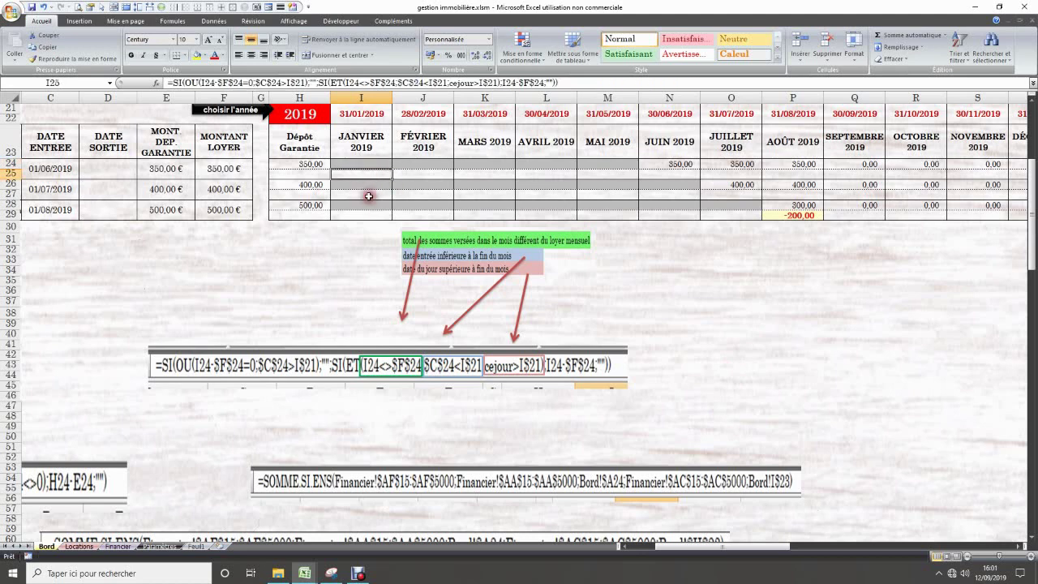
left_click(370, 195)
left_click(371, 208)
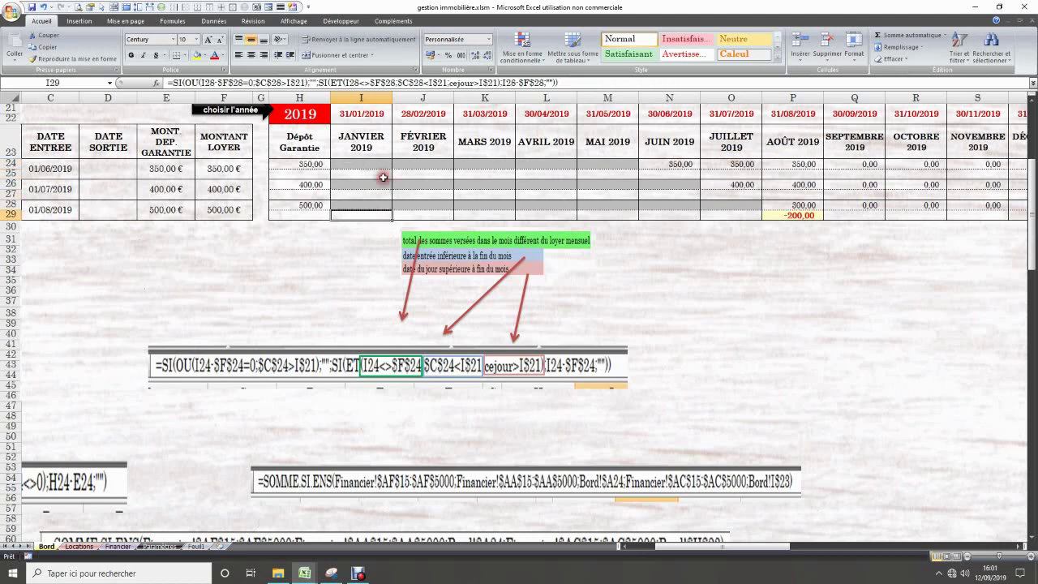
left_click(377, 173)
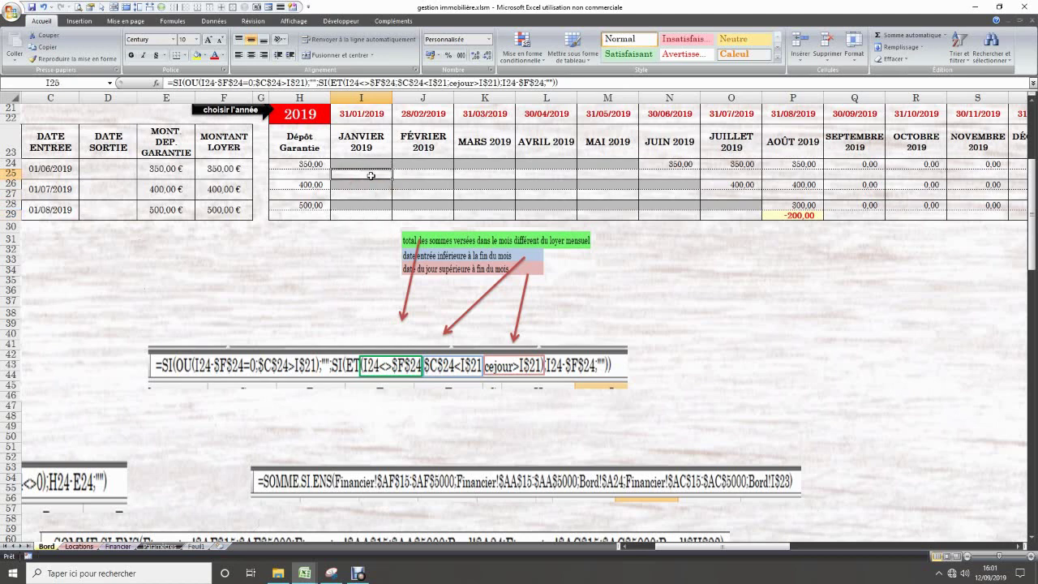
Step: Copy the I25 difference formula into I27 for the second tenant
right_click(371, 176)
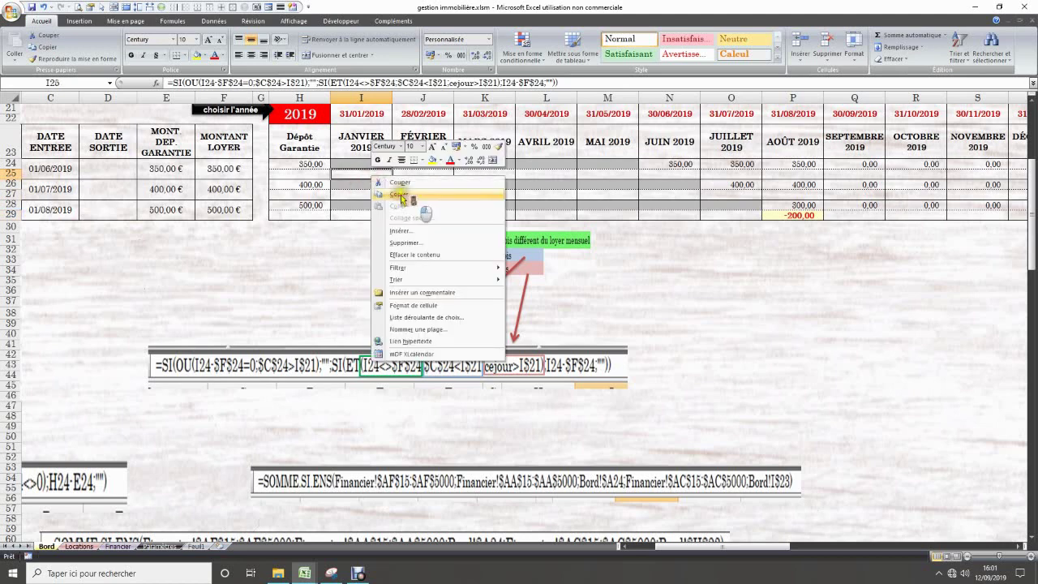
left_click(398, 193)
left_click(362, 194)
left_click(15, 45)
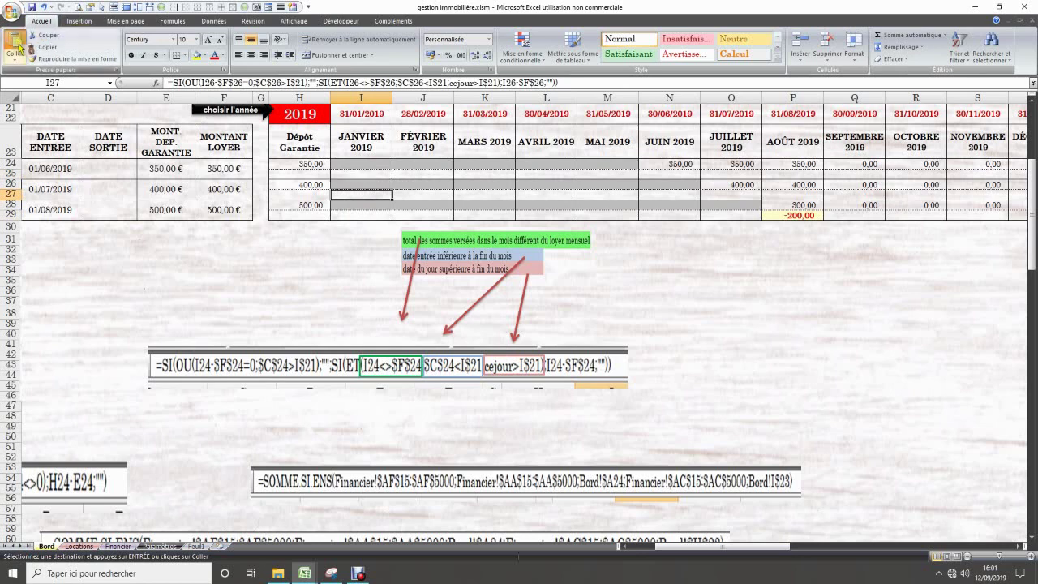
left_click(384, 173)
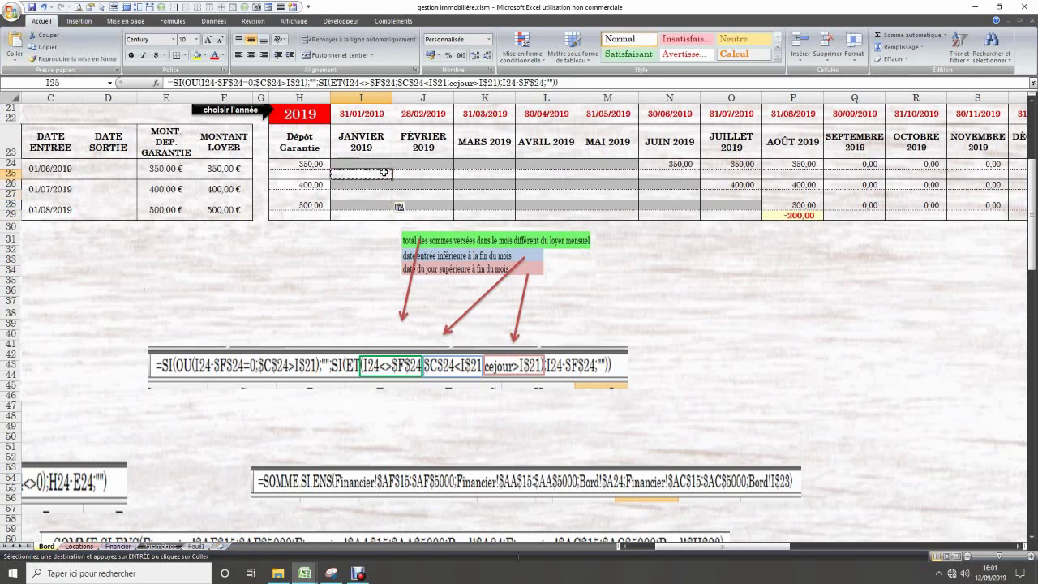
key("Escape")
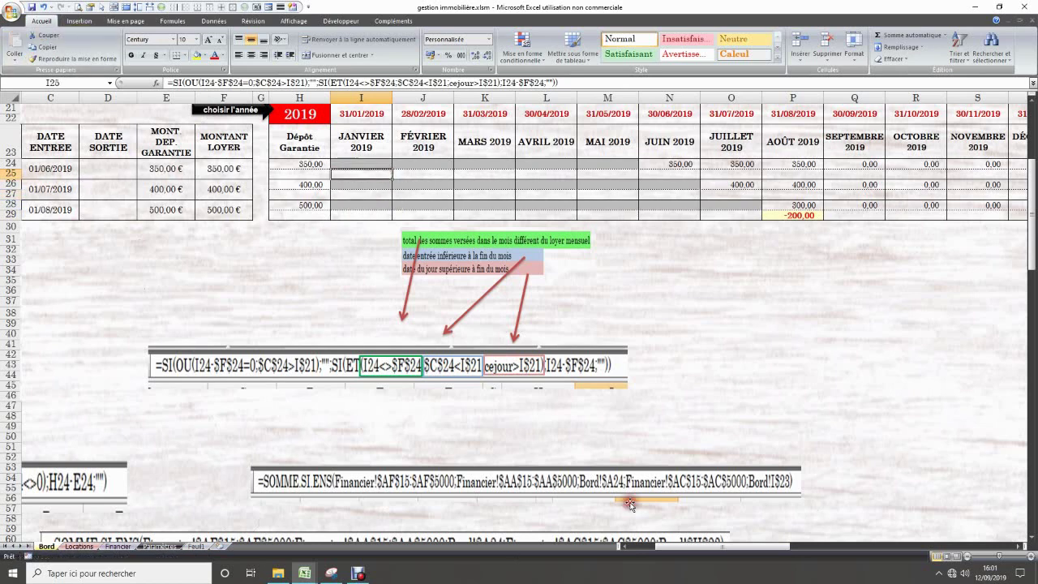
left_click_drag(717, 546, 693, 546)
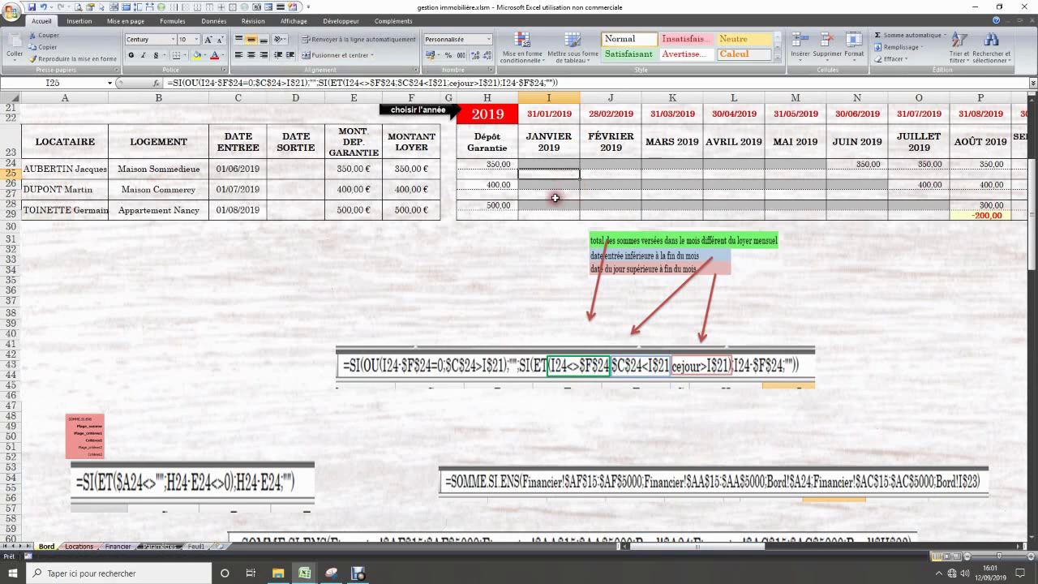
left_click(557, 197)
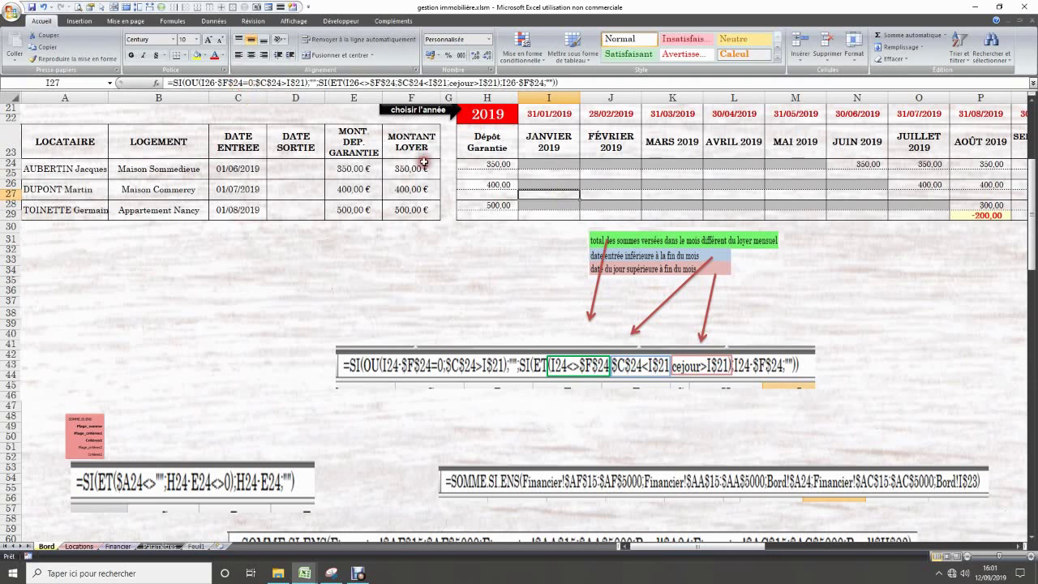
Step: Edit the I27 formula so its $C$24, I24 and $F$24 references point to row 26
left_click(241, 84)
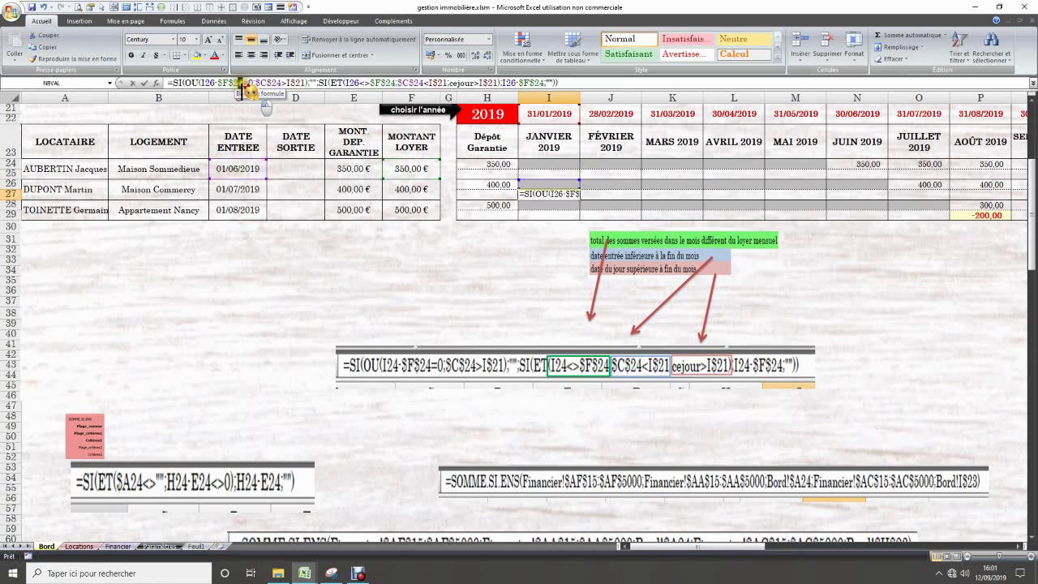
left_click(246, 86)
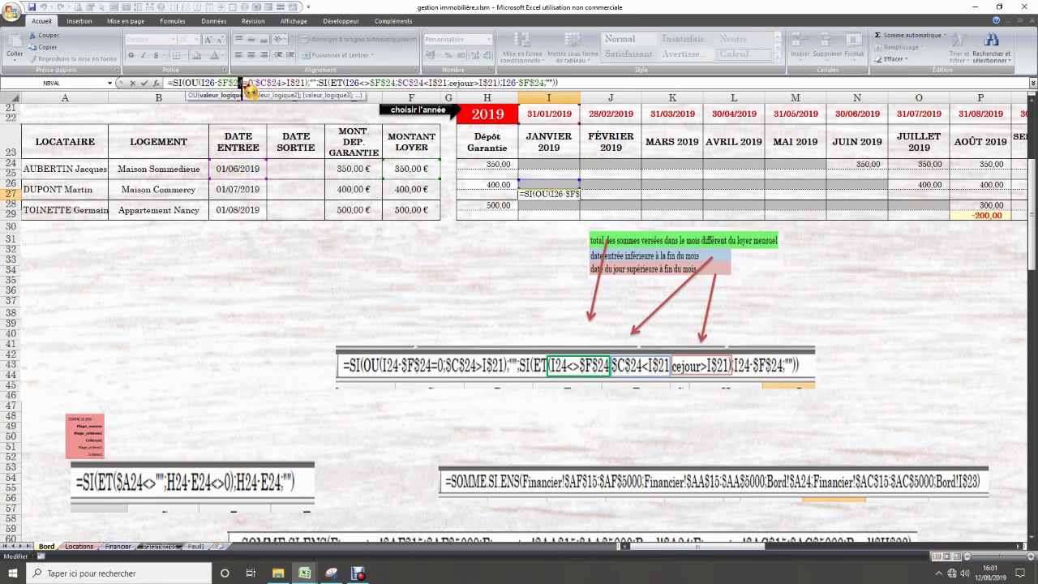
type("6")
left_click(281, 82)
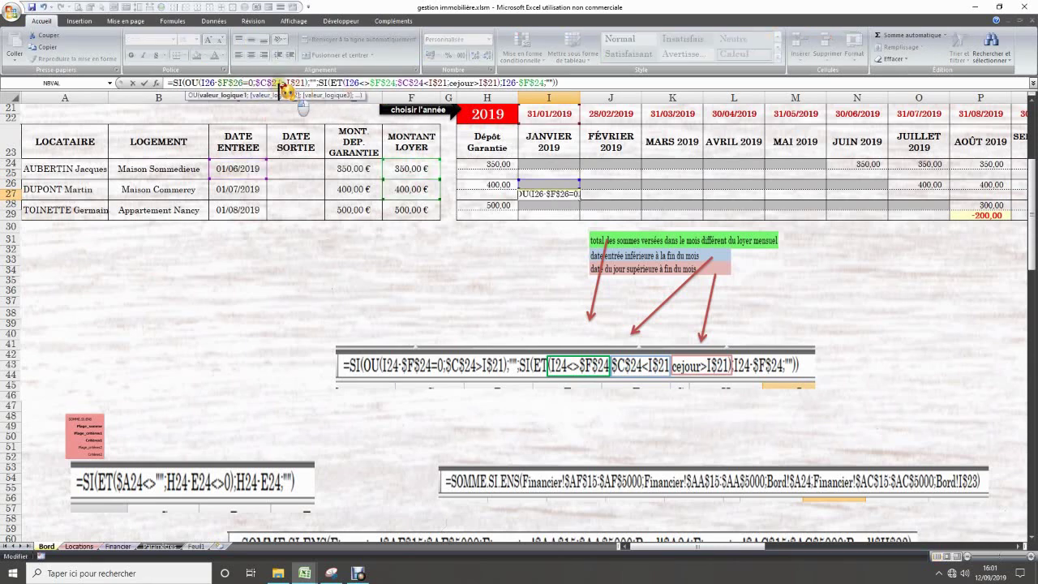
key("BackSpace")
type("6")
left_click(357, 84)
key("BackSpace")
type("6")
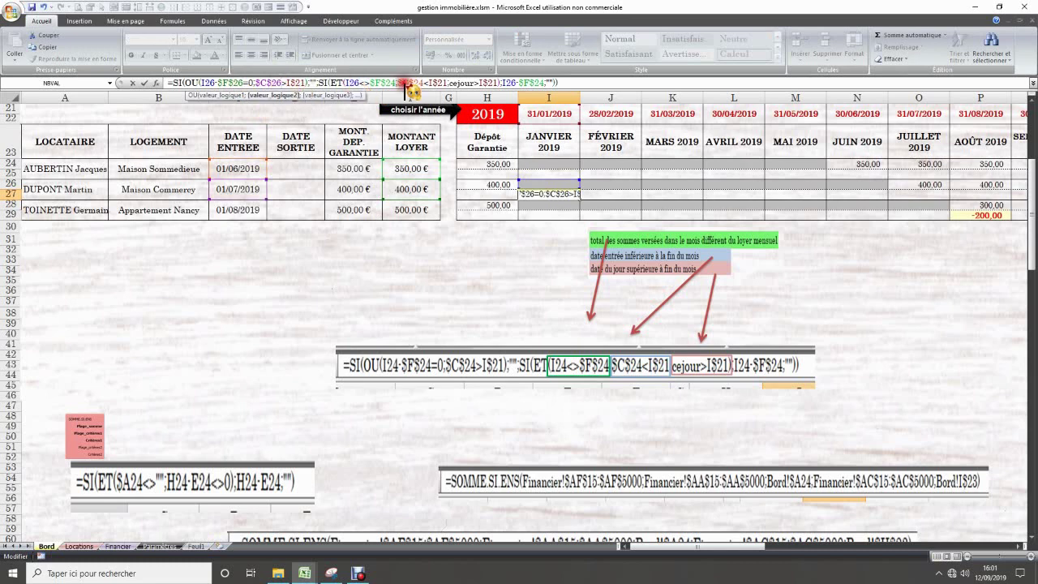
left_click(393, 84)
key("BackSpace")
type("6")
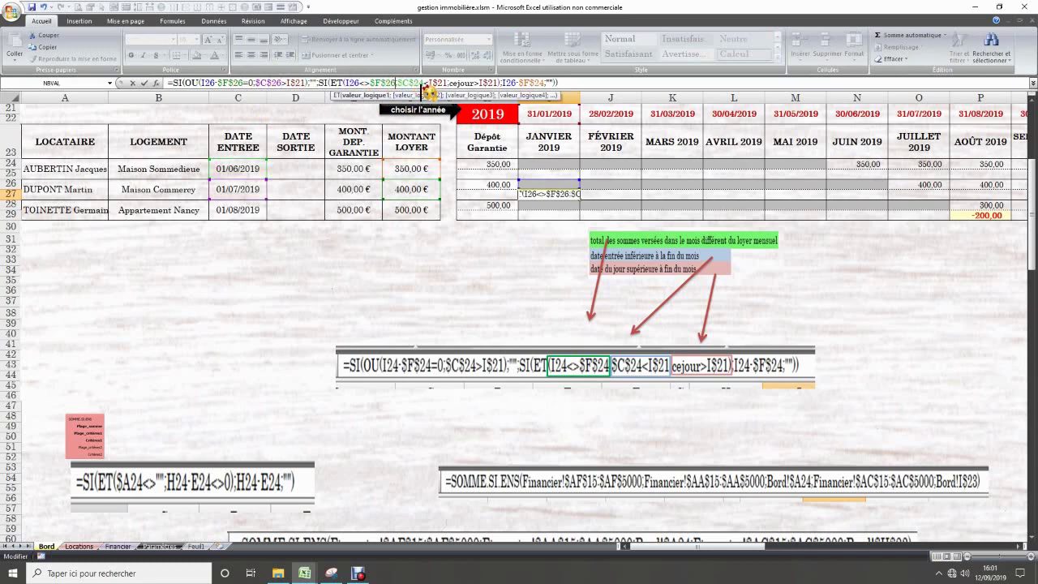
left_click(422, 83)
key("BackSpace")
type("6")
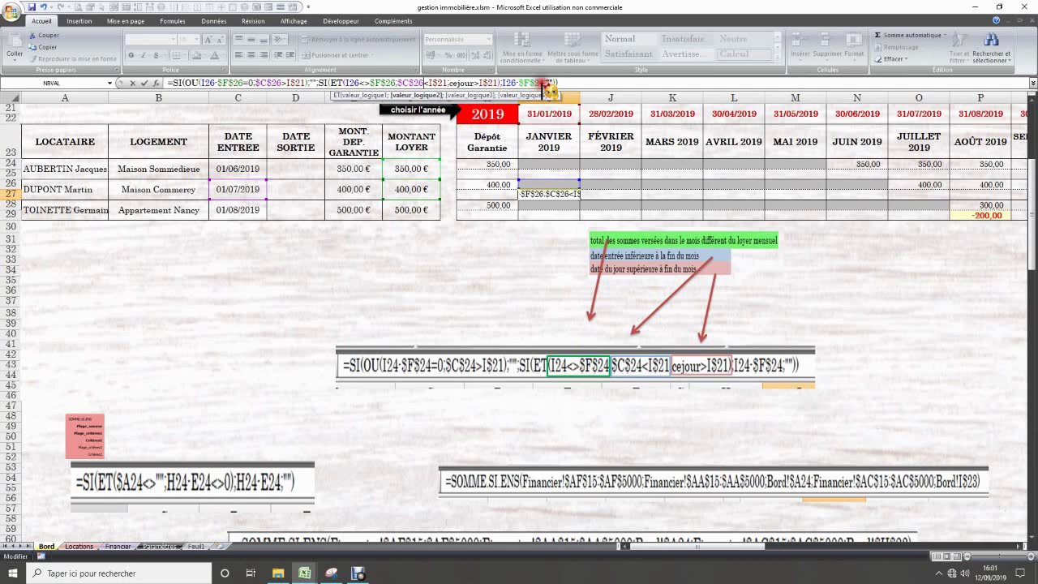
left_click(546, 84)
key("BackSpace")
type("626")
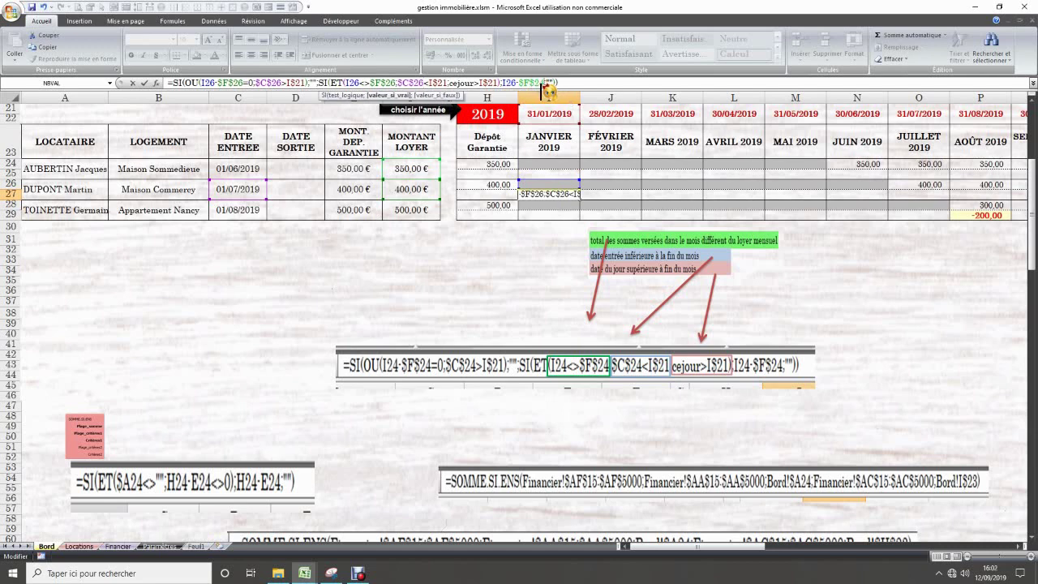
type("6")
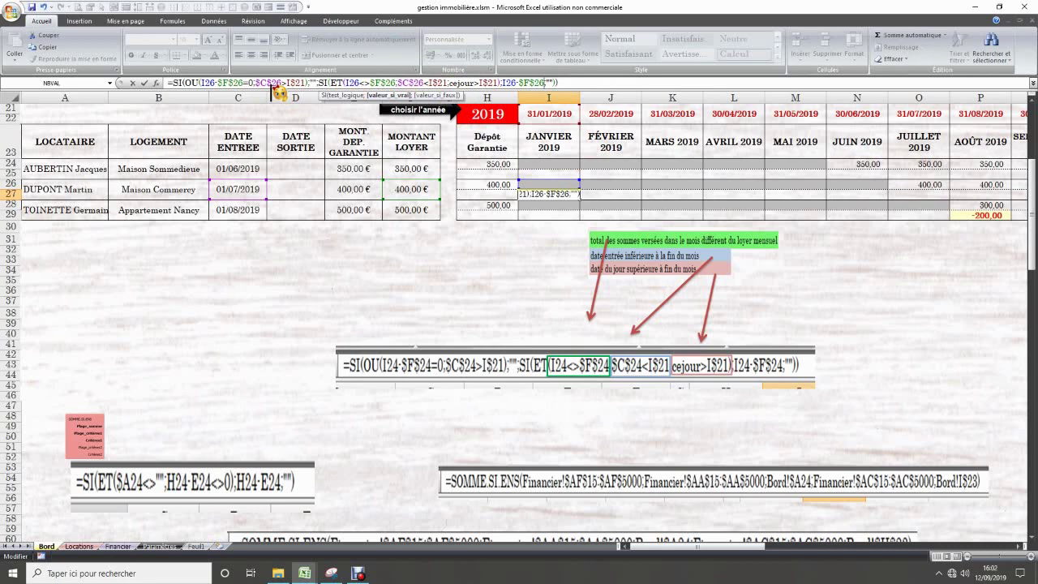
key("Return")
Step: Fill the I27 difference formula across from January to August, through P27
left_click(566, 195)
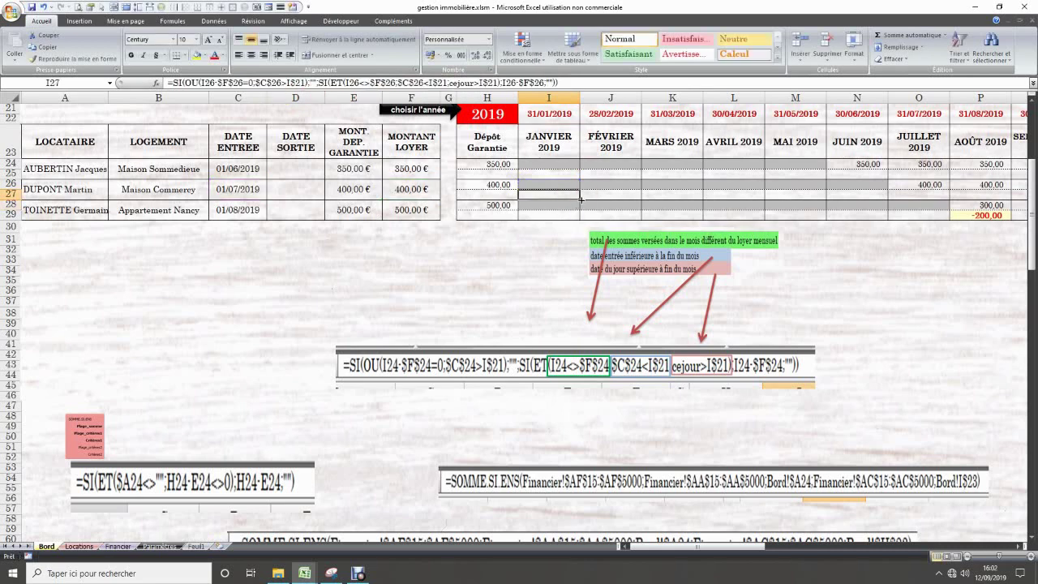
left_click_drag(580, 196, 1002, 197)
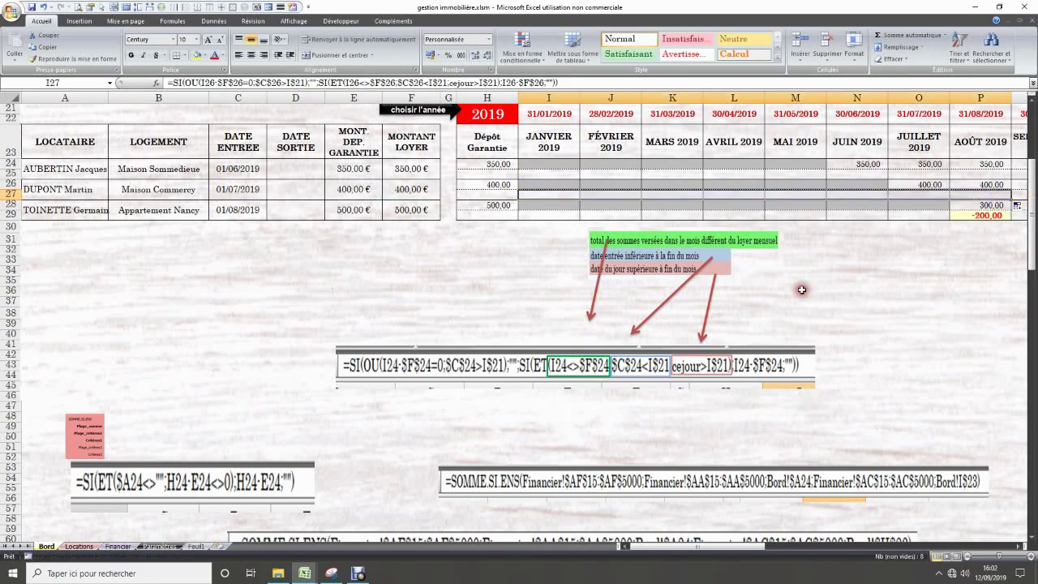
left_click(835, 313)
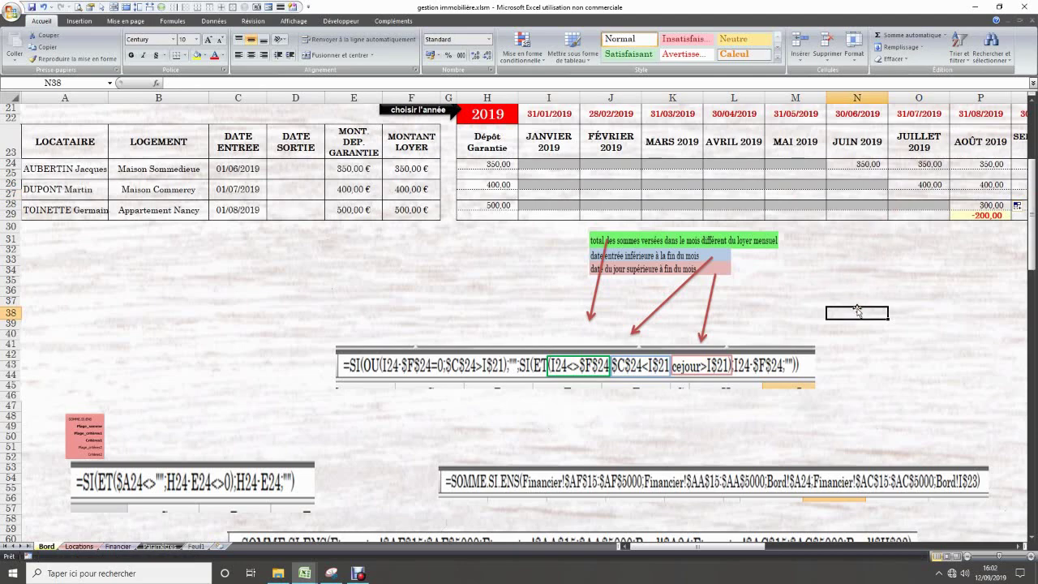
Step: Shrink the annotated formula picture group in two corner drags, then return to the sheet top
scroll(857, 310, "up", 3)
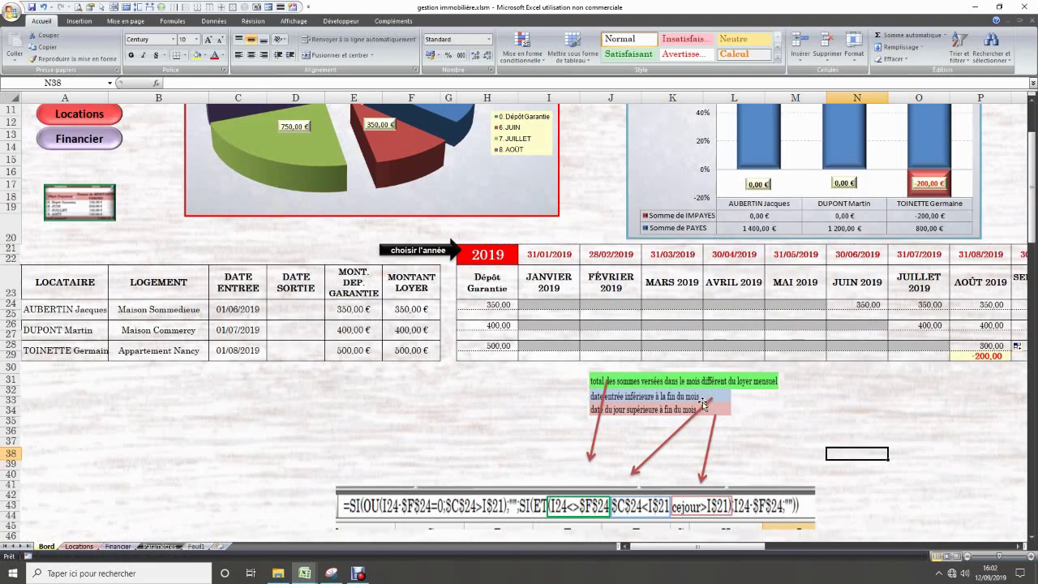
left_click(813, 364)
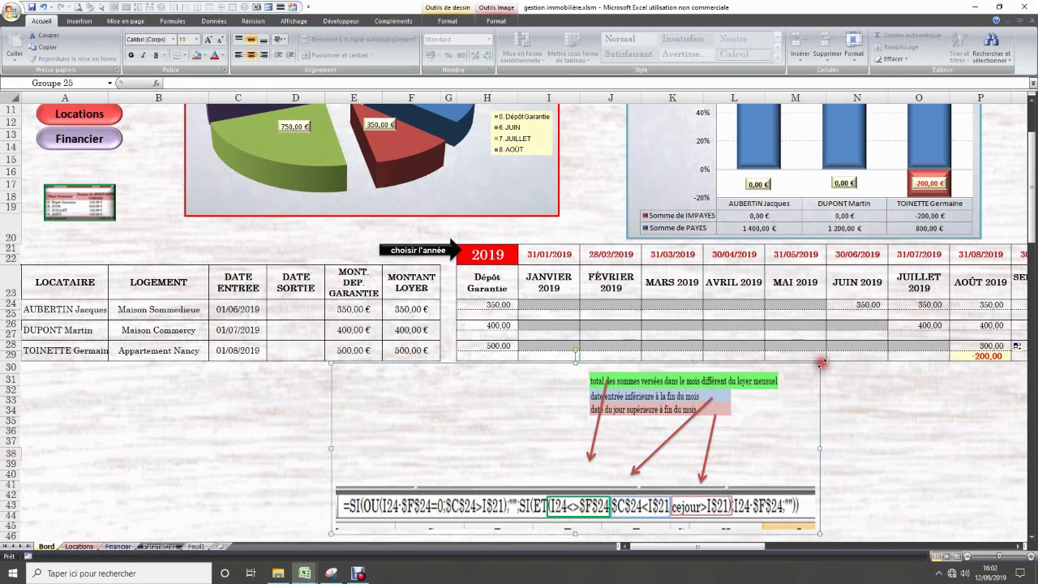
left_click_drag(820, 362, 638, 488)
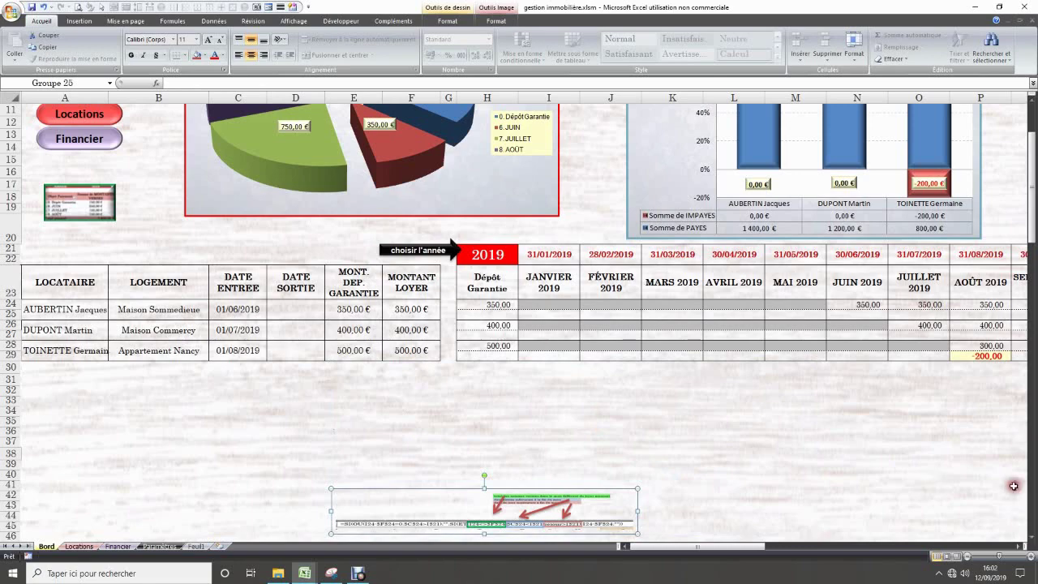
left_click(1032, 538)
left_click(1032, 537)
left_click(1032, 537)
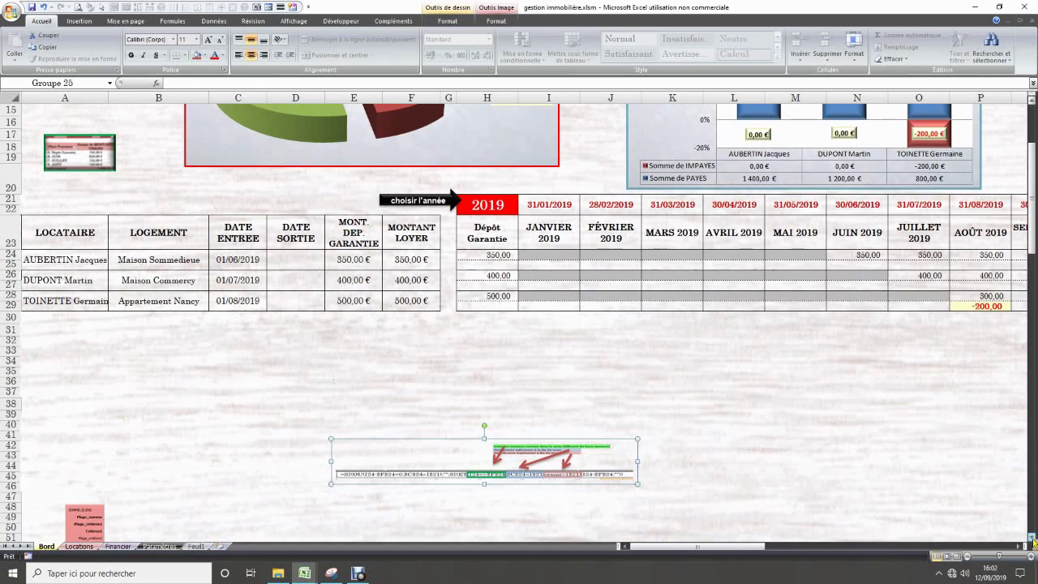
left_click(1032, 538)
left_click(1032, 537)
scroll(1032, 538, "down", 2)
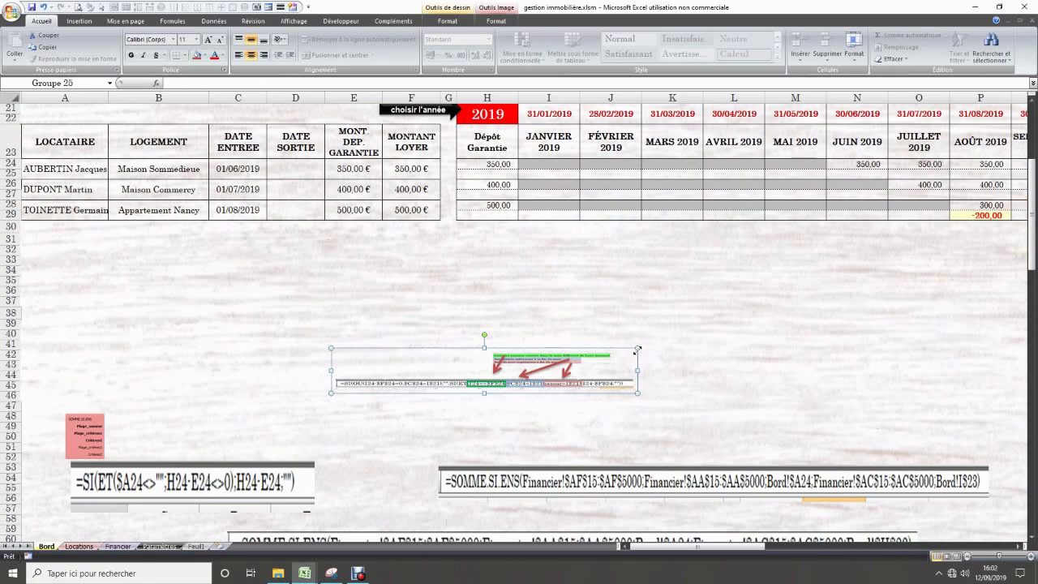
mouse_move(637, 349)
left_mouse_down()
mouse_move(605, 367)
mouse_move(778, 420)
left_mouse_up()
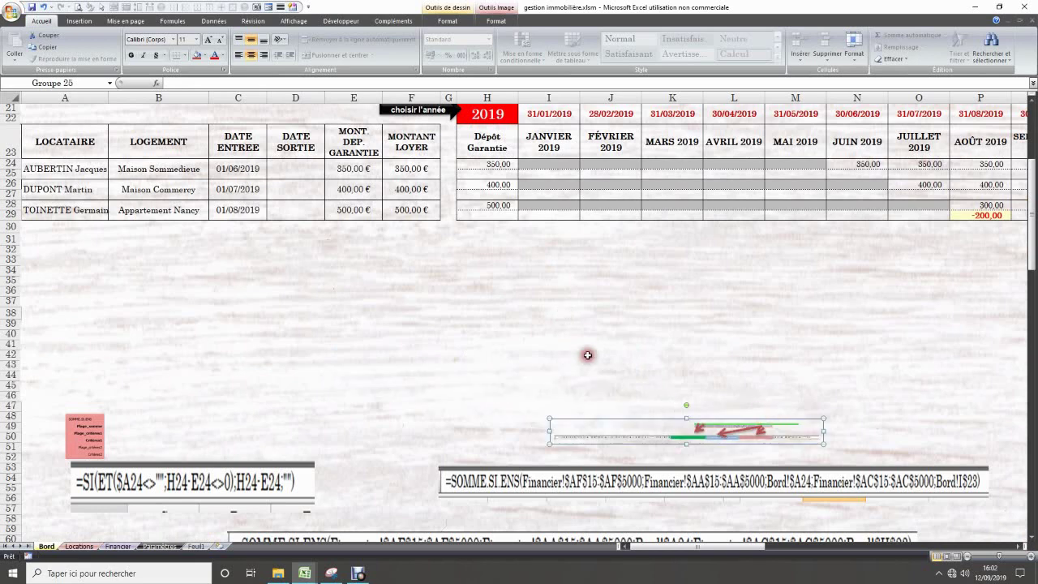
left_click(567, 322)
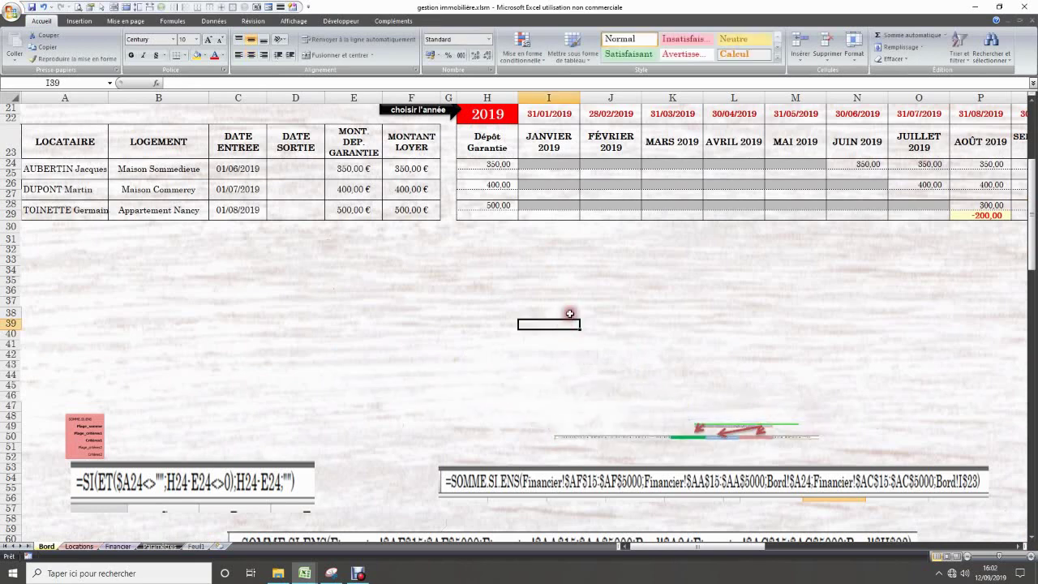
scroll(636, 328, "up", 2)
scroll(636, 329, "up", 5)
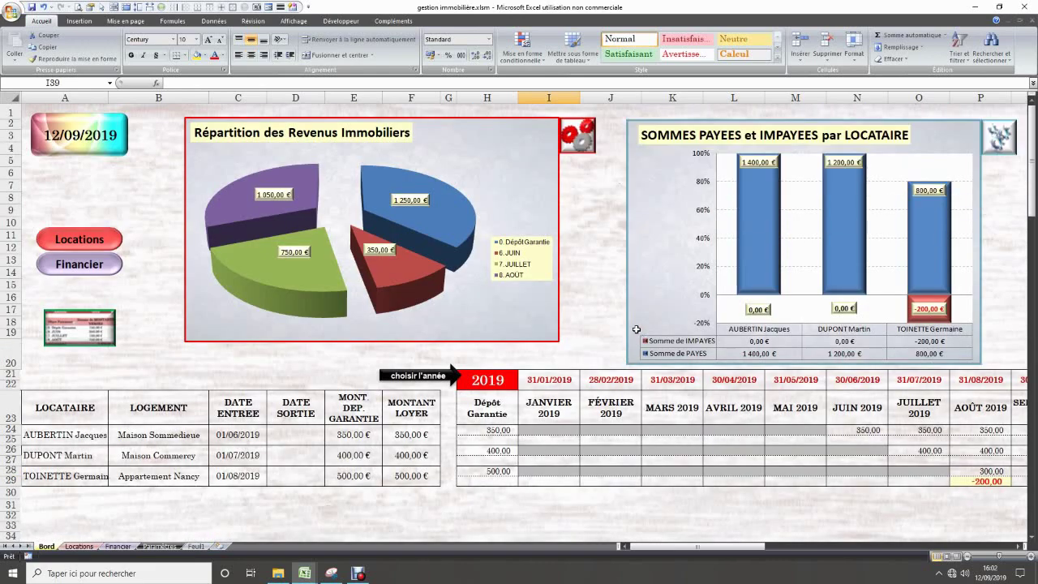